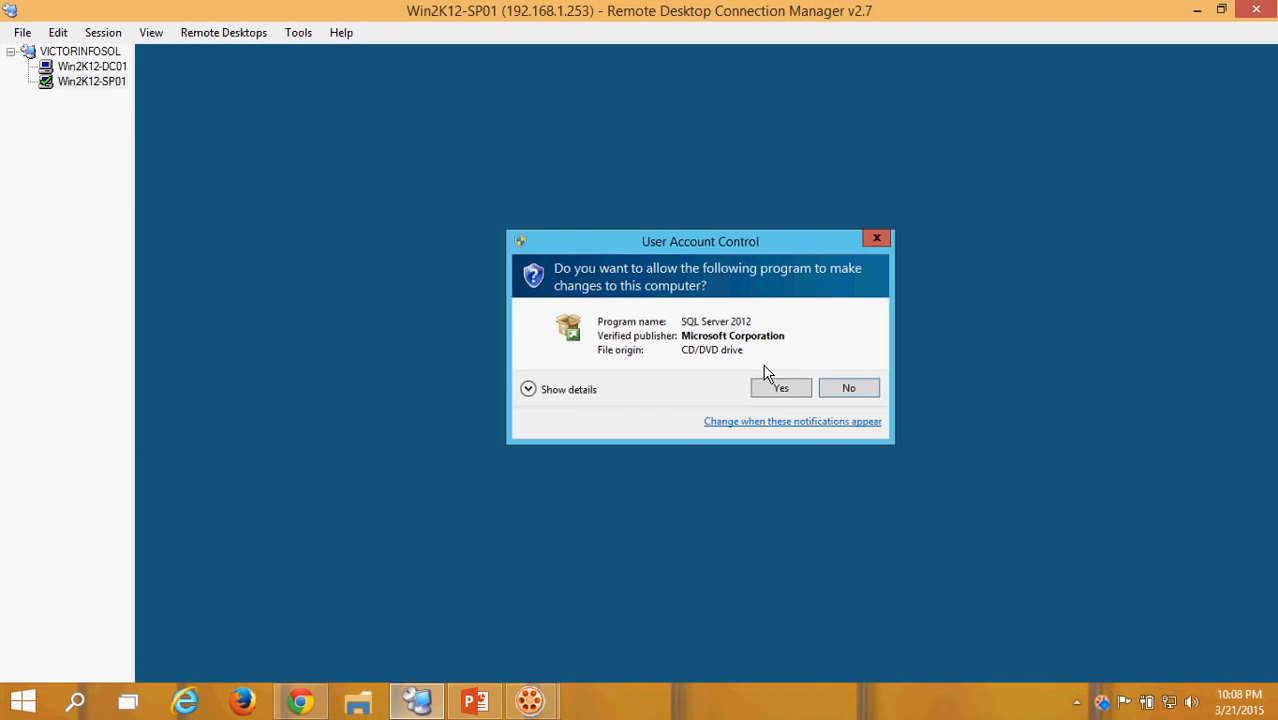
- Allow the SQL Server 2012 setup program to make changes and minimize the DVD drive's file window
left_click(770, 390)
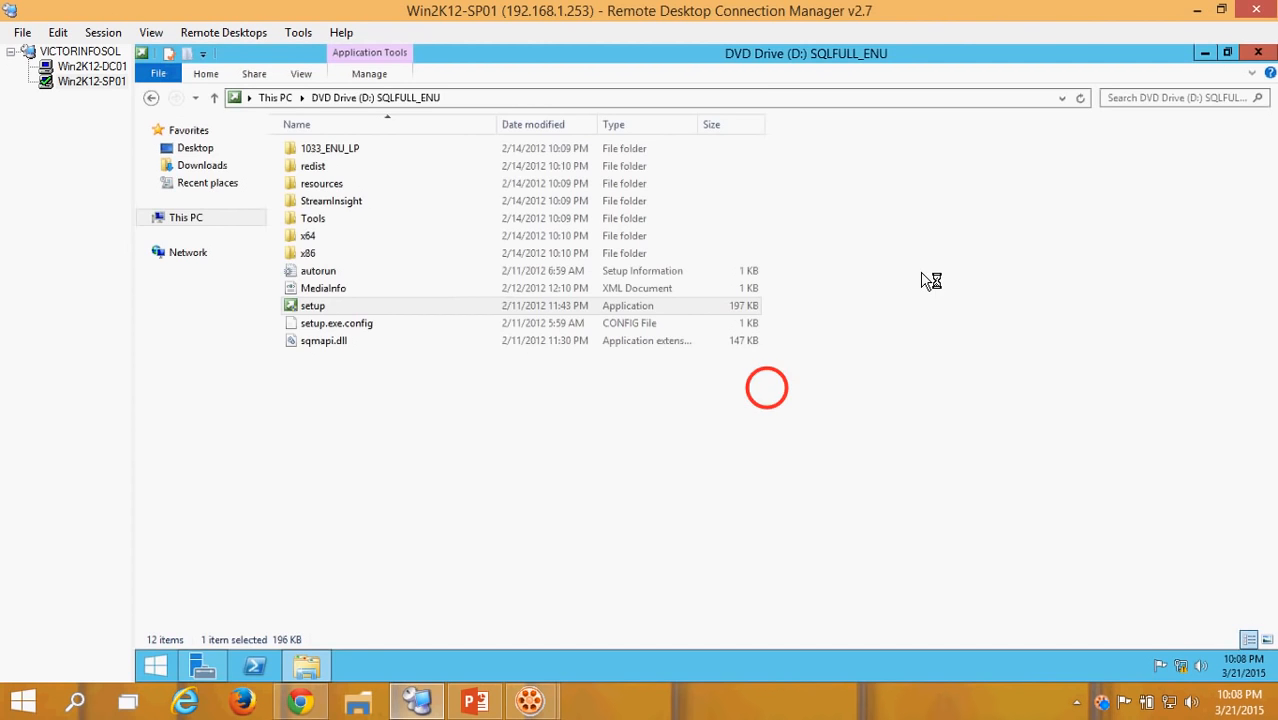
left_click(1203, 51)
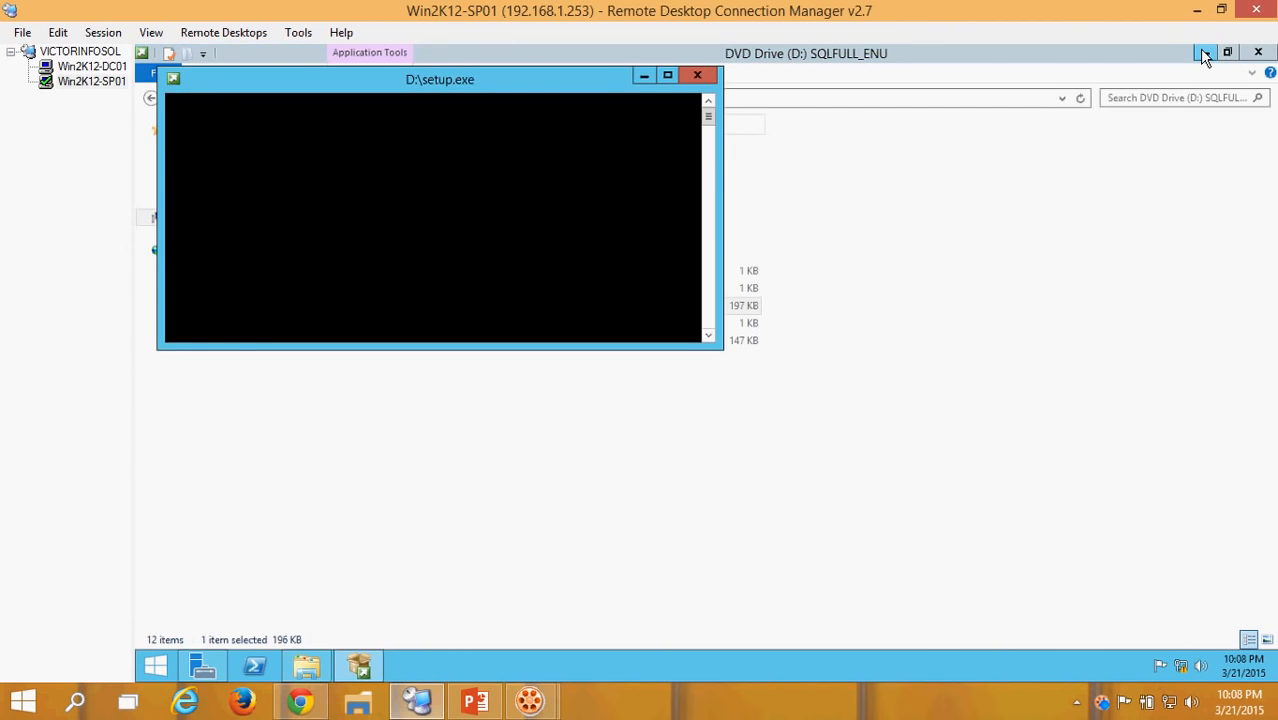
left_click(1208, 53)
left_click(819, 710)
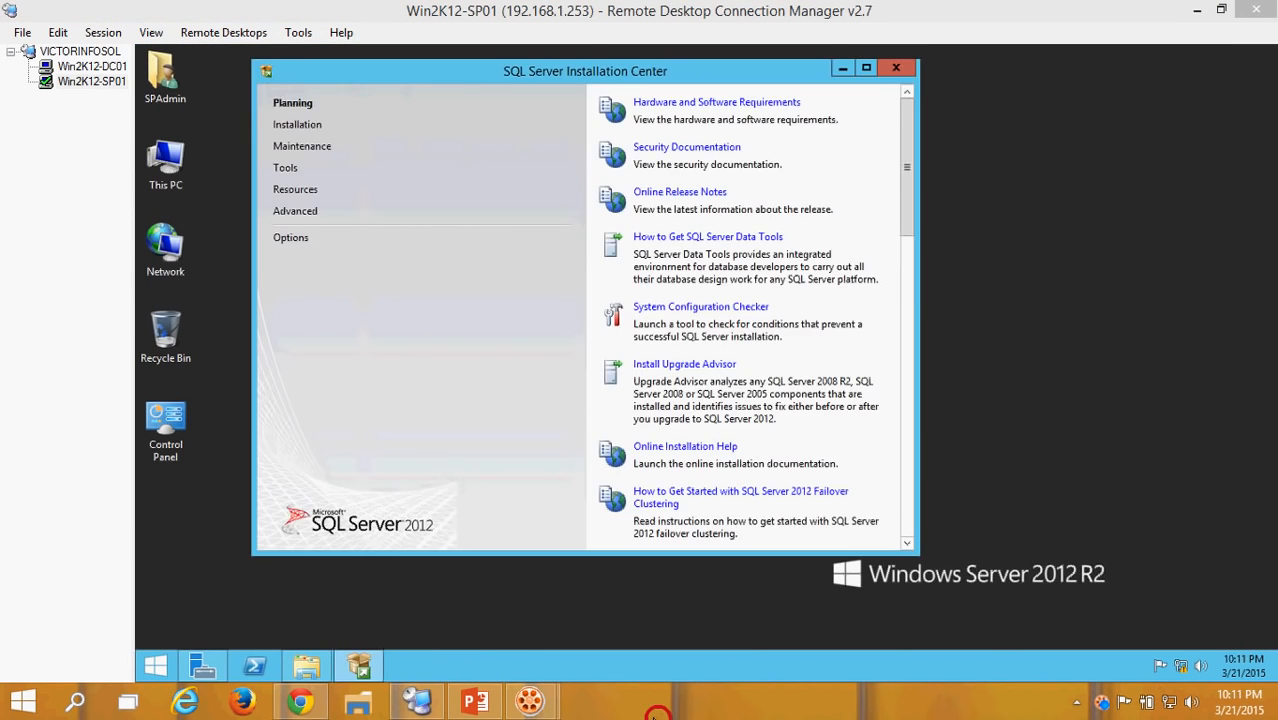
- Start a new SQL Server stand-alone installation from the Installation Center's installation options
left_click(511, 335)
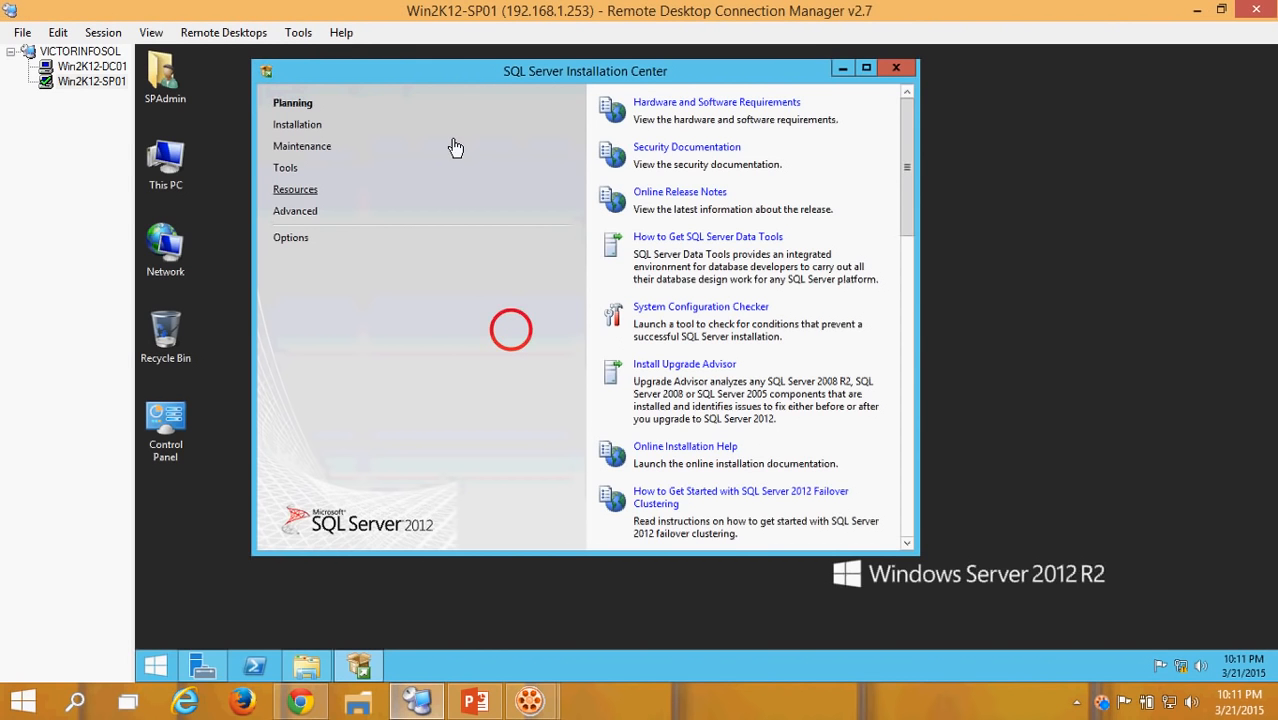
left_click_drag(473, 86, 585, 100)
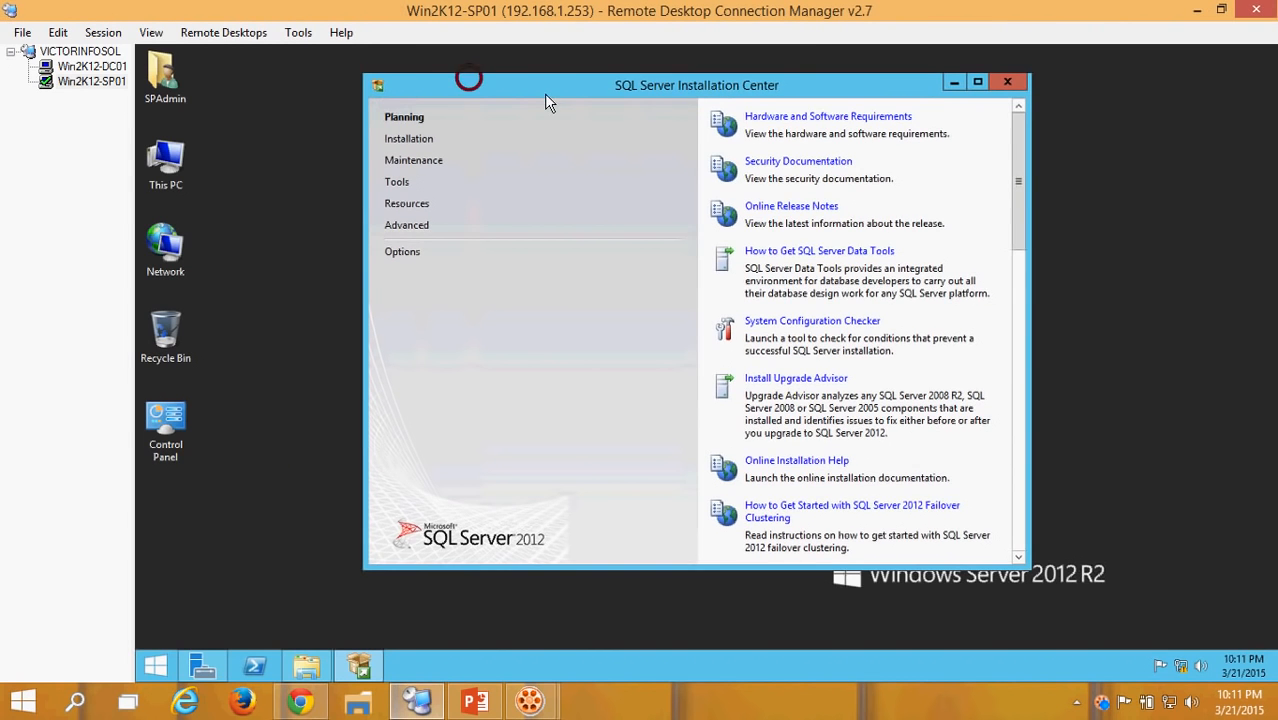
left_click(401, 140)
left_click_drag(490, 90, 409, 70)
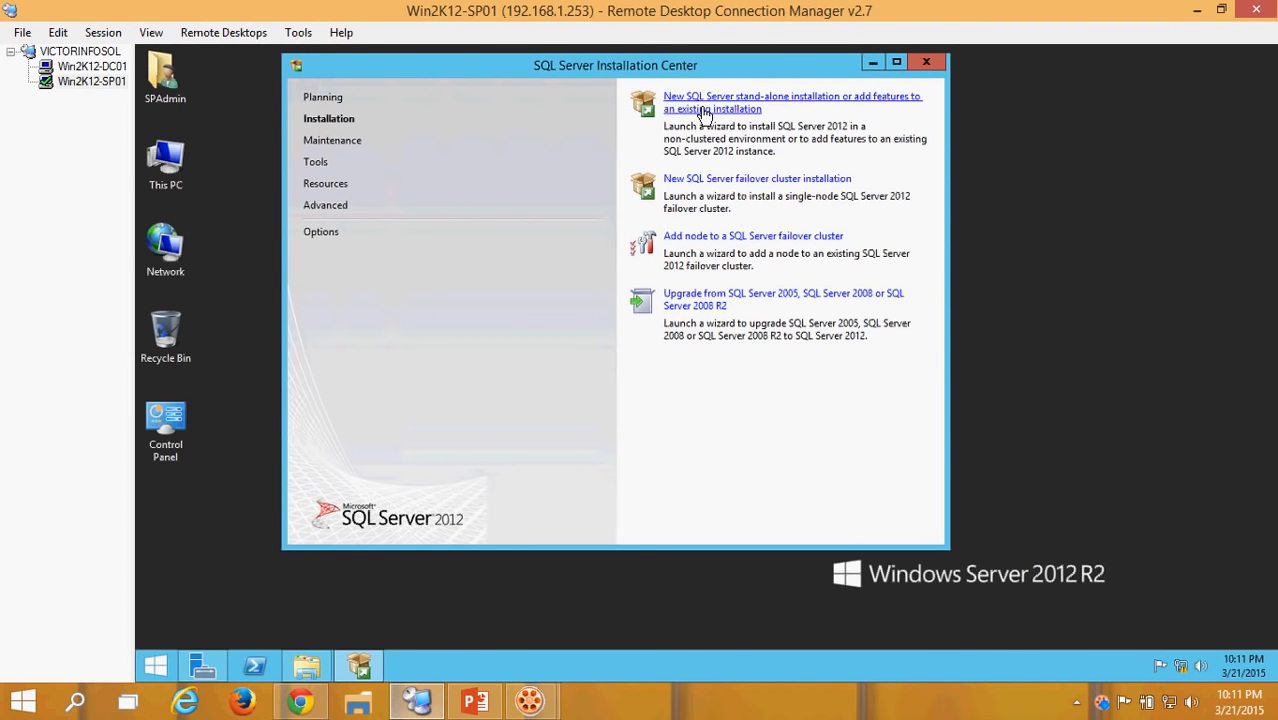
left_click(678, 101)
left_click(740, 112)
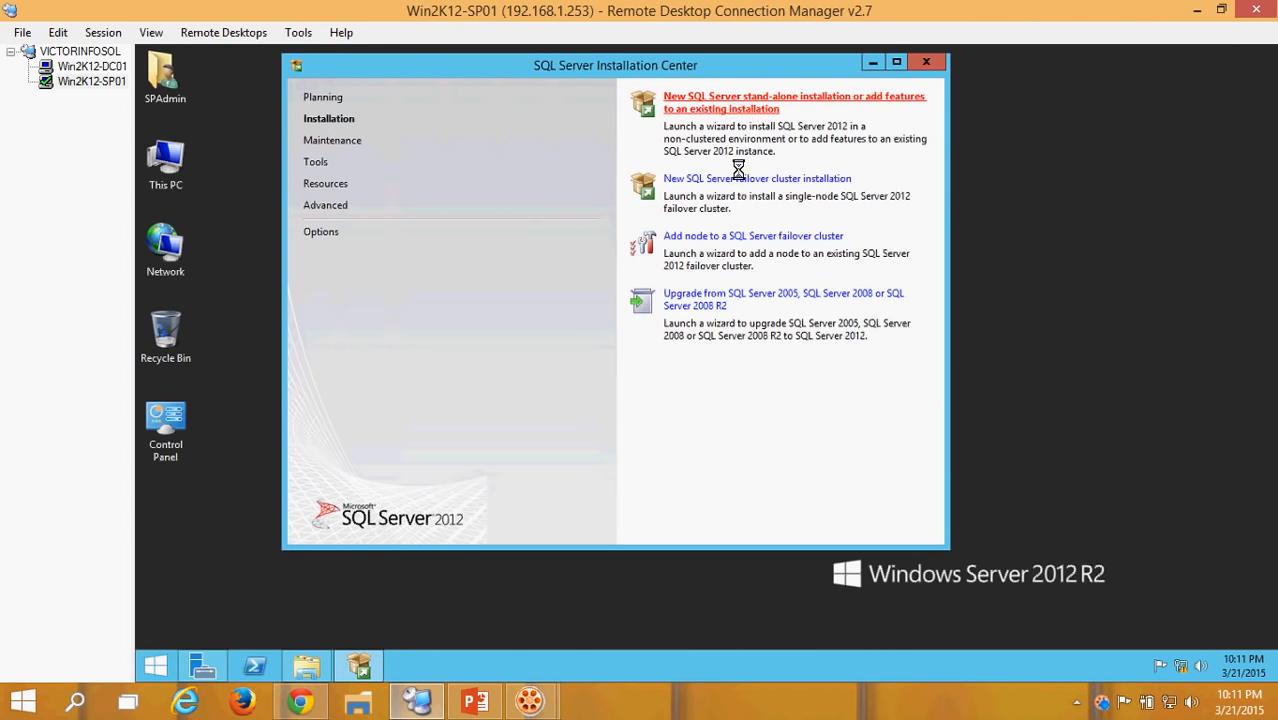
left_click(758, 706)
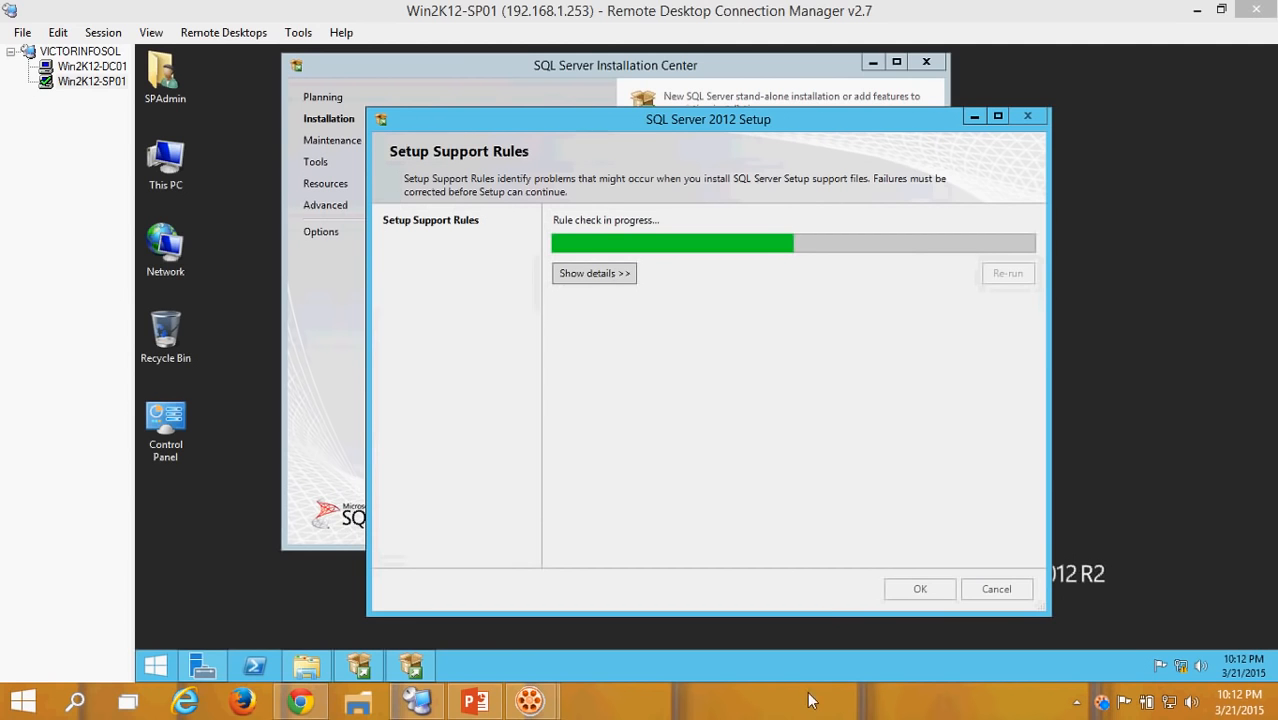
- Show the rule details of the Setup Support Rules check and accept the completed check
left_click(593, 274)
left_click_drag(639, 121, 624, 79)
left_click(573, 233)
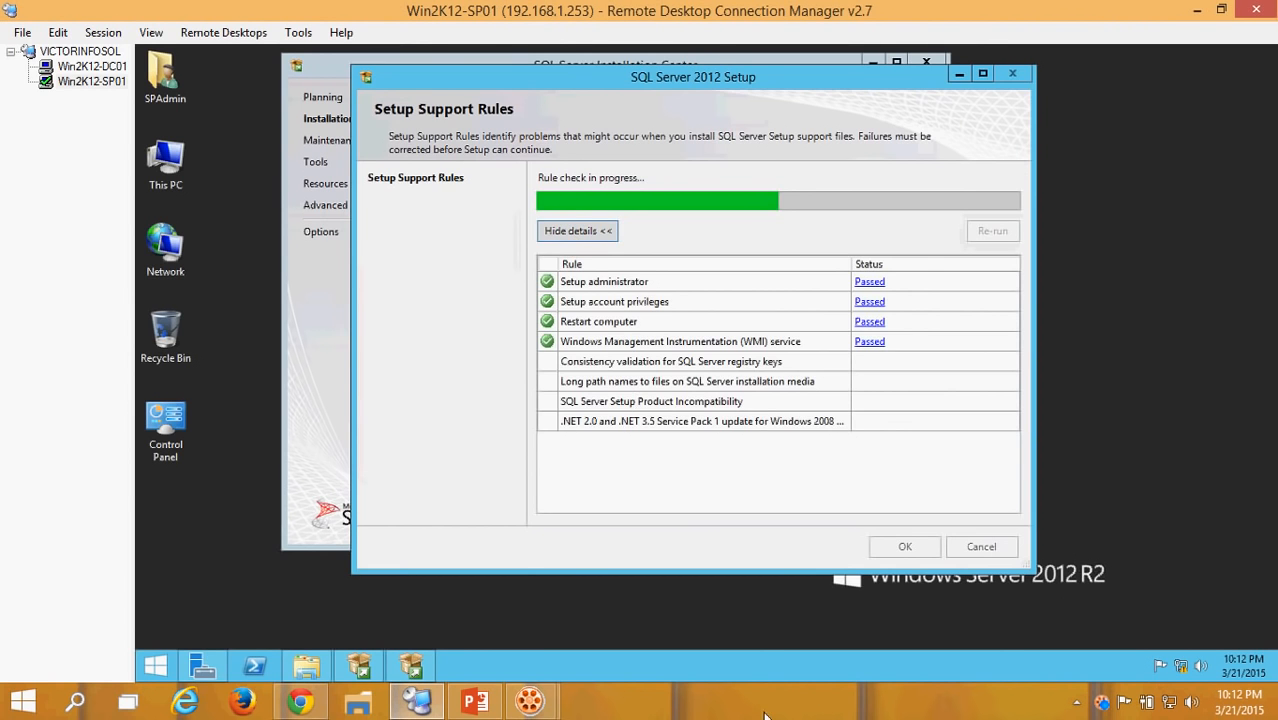
left_click(774, 706)
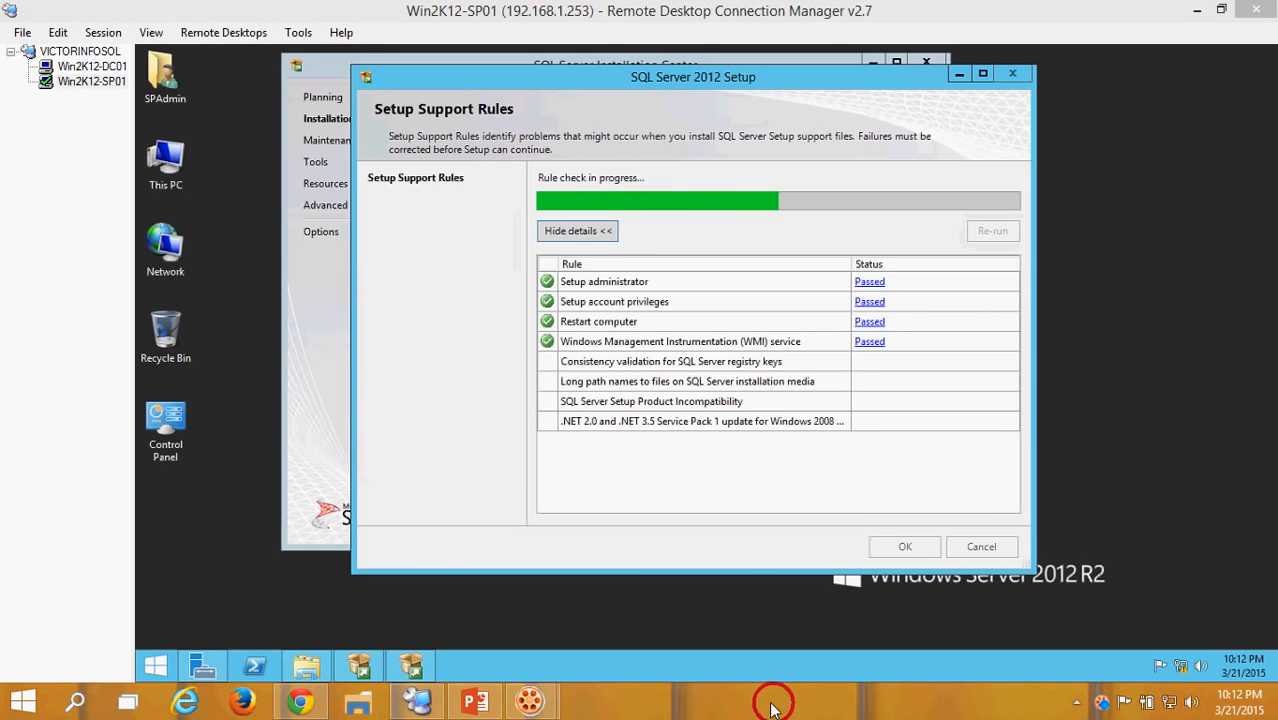
left_click(814, 702)
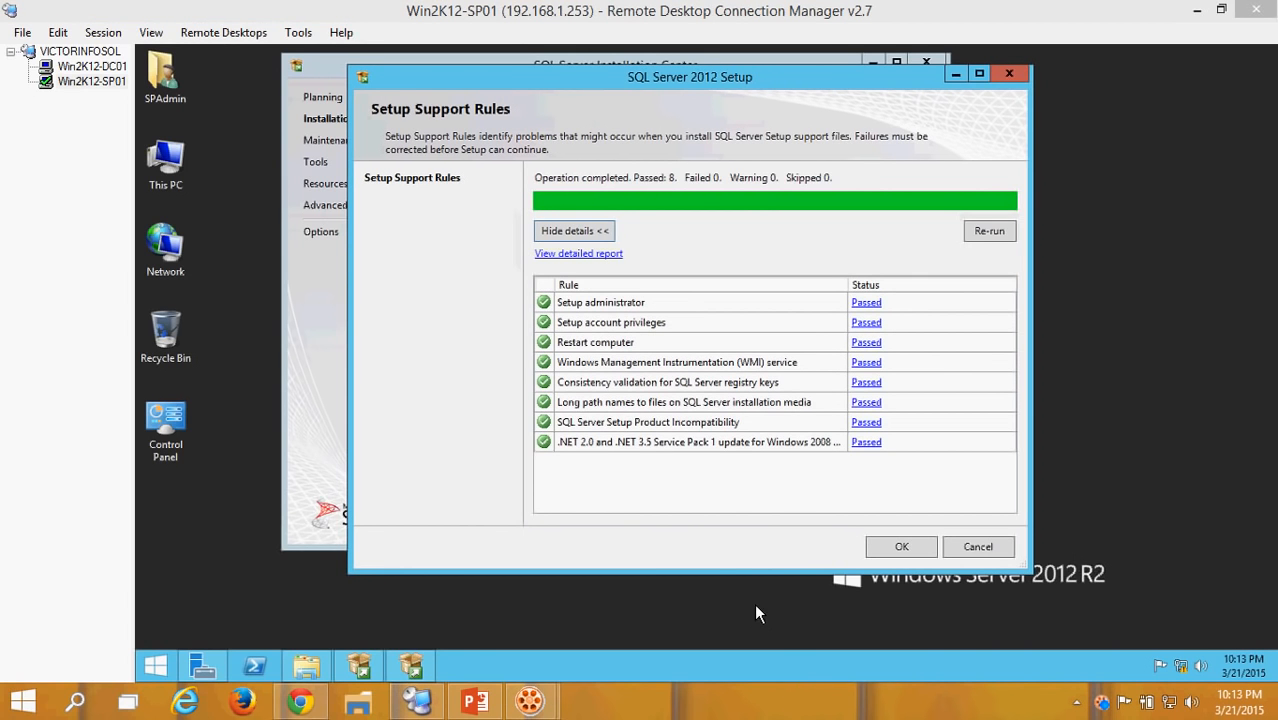
left_click(666, 506)
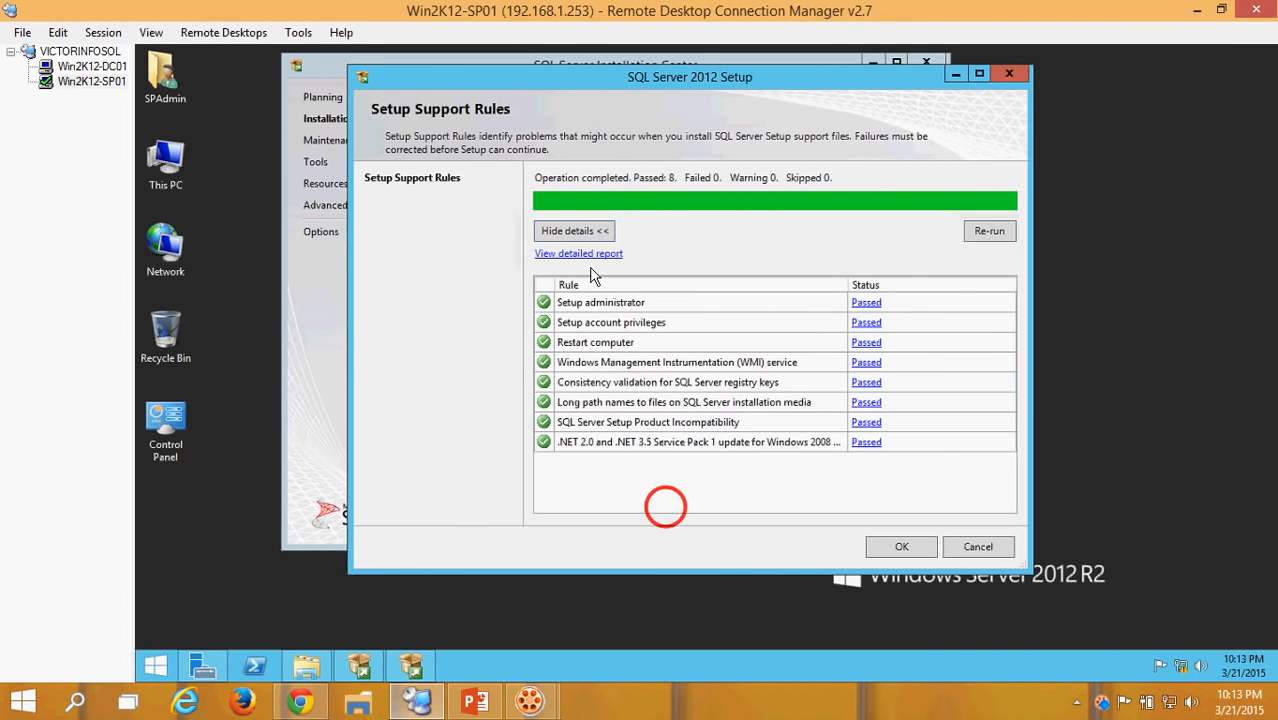
left_click(900, 550)
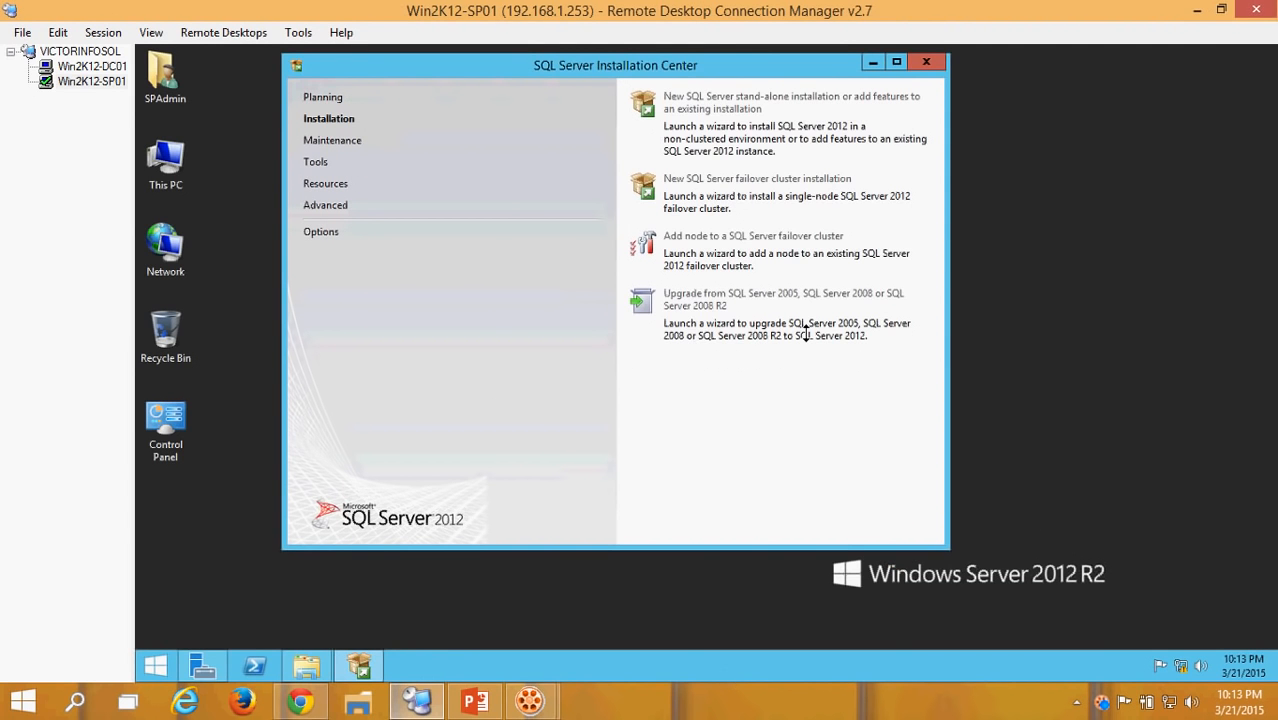
- Minimize the SQL Server Installation Center window to clear the desktop for the setup wizard
left_click(873, 63)
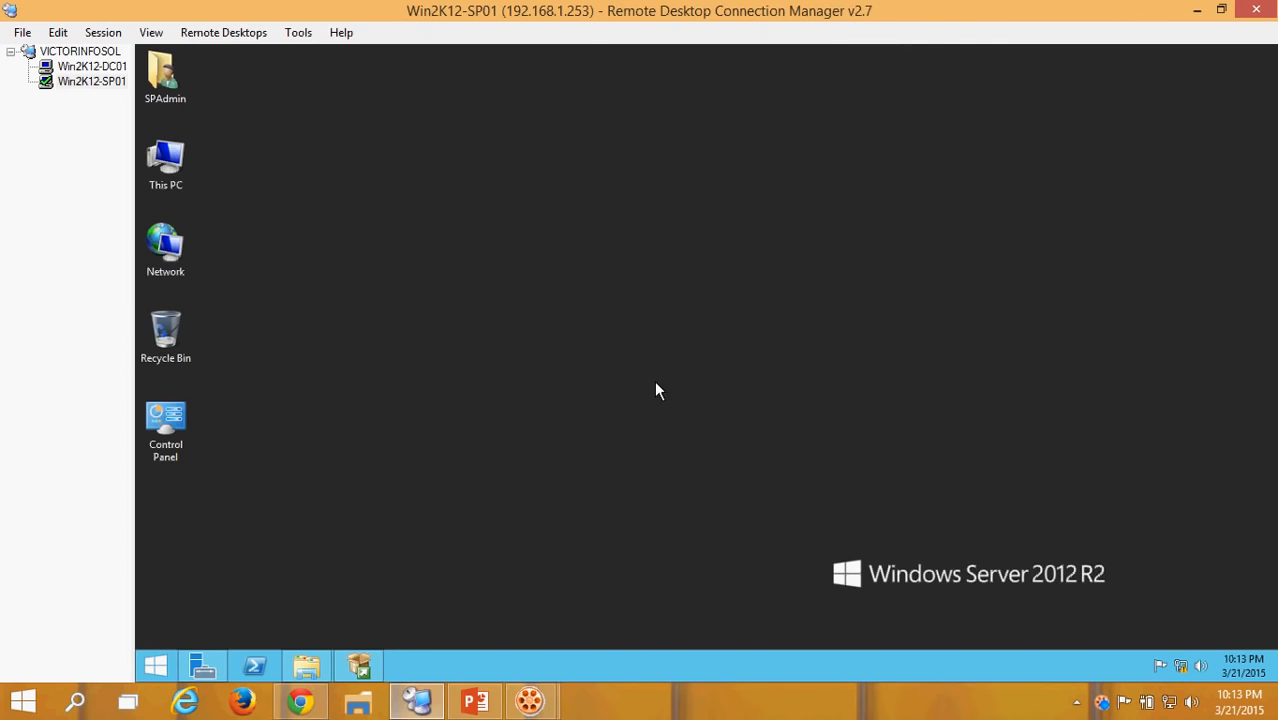
left_click(767, 699)
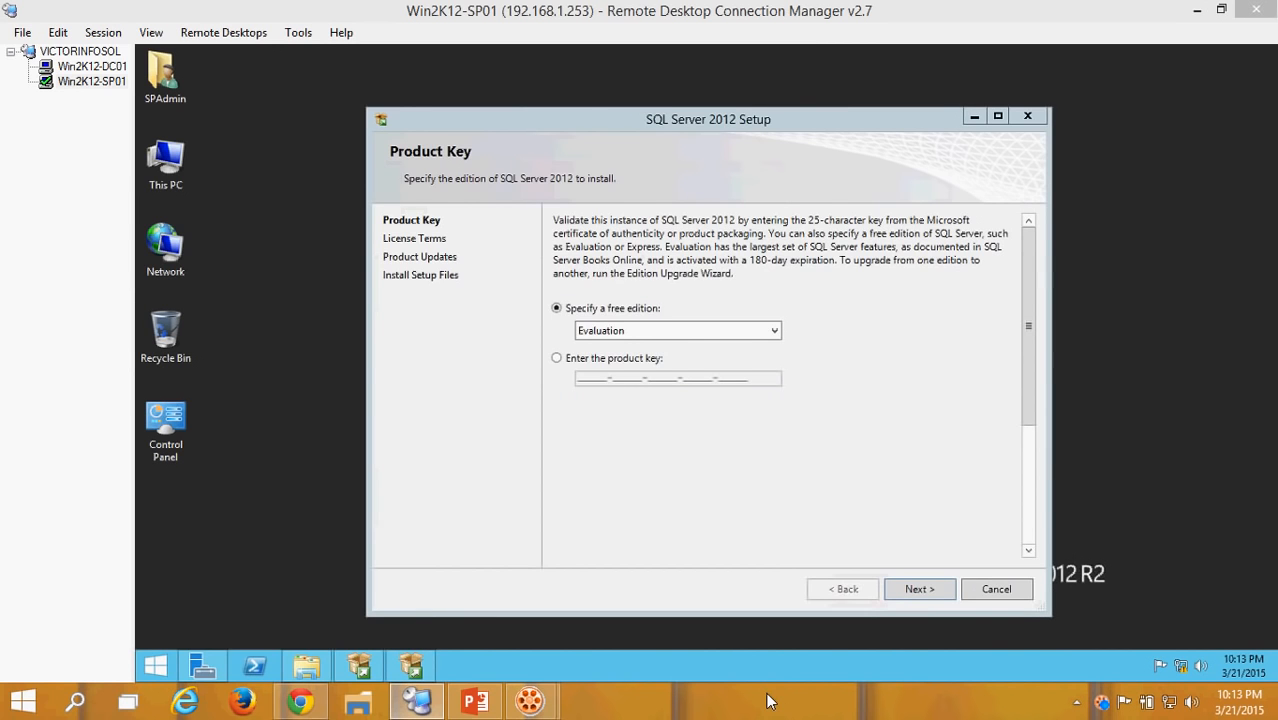
left_click(684, 416)
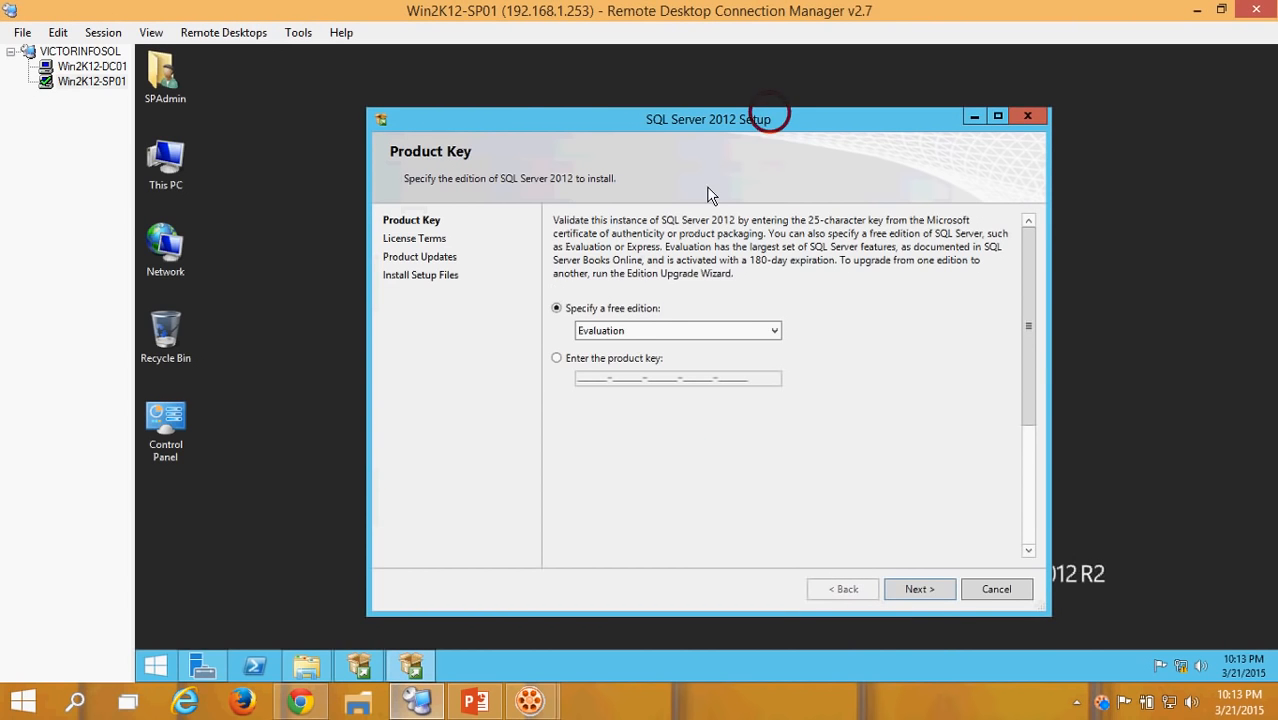
left_click(825, 309)
left_click(625, 359)
left_click(585, 379)
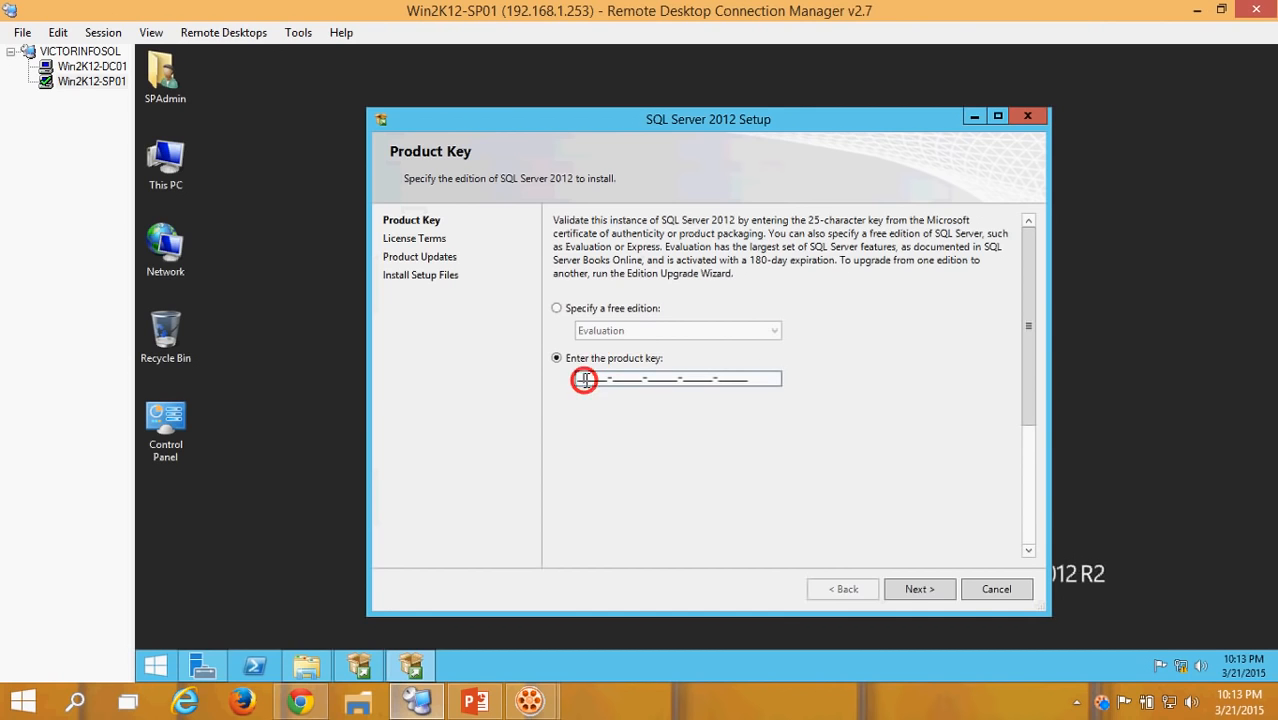
left_click_drag(756, 377, 553, 370)
left_click(736, 459)
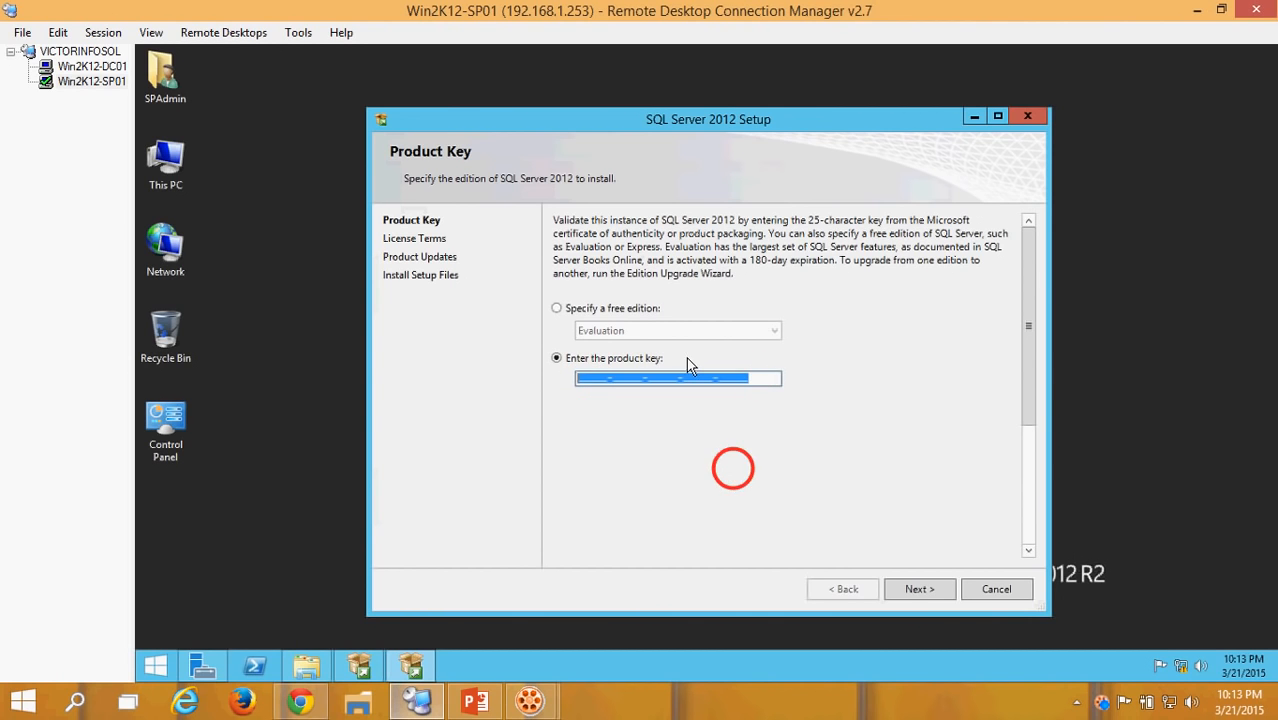
- Specify the free Evaluation edition for the installation and continue to the license terms
left_click(601, 308)
left_click(608, 331)
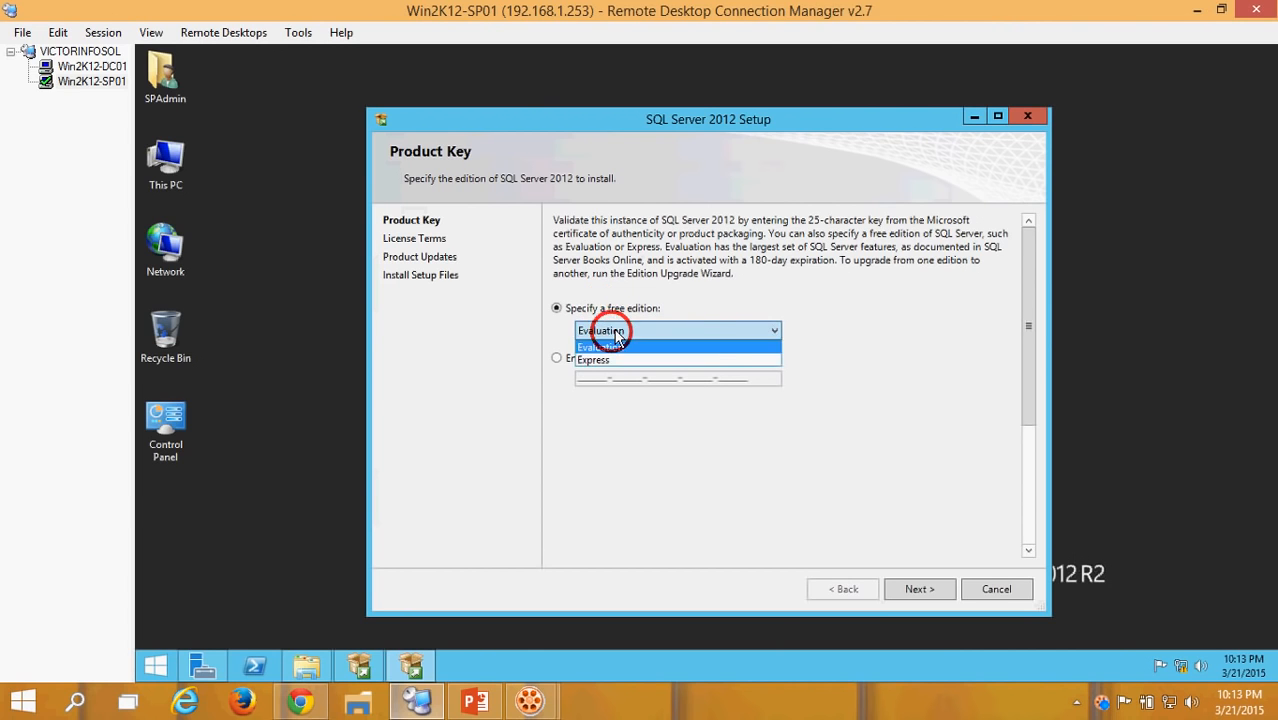
left_click(607, 331)
left_click(613, 331)
left_click(913, 409)
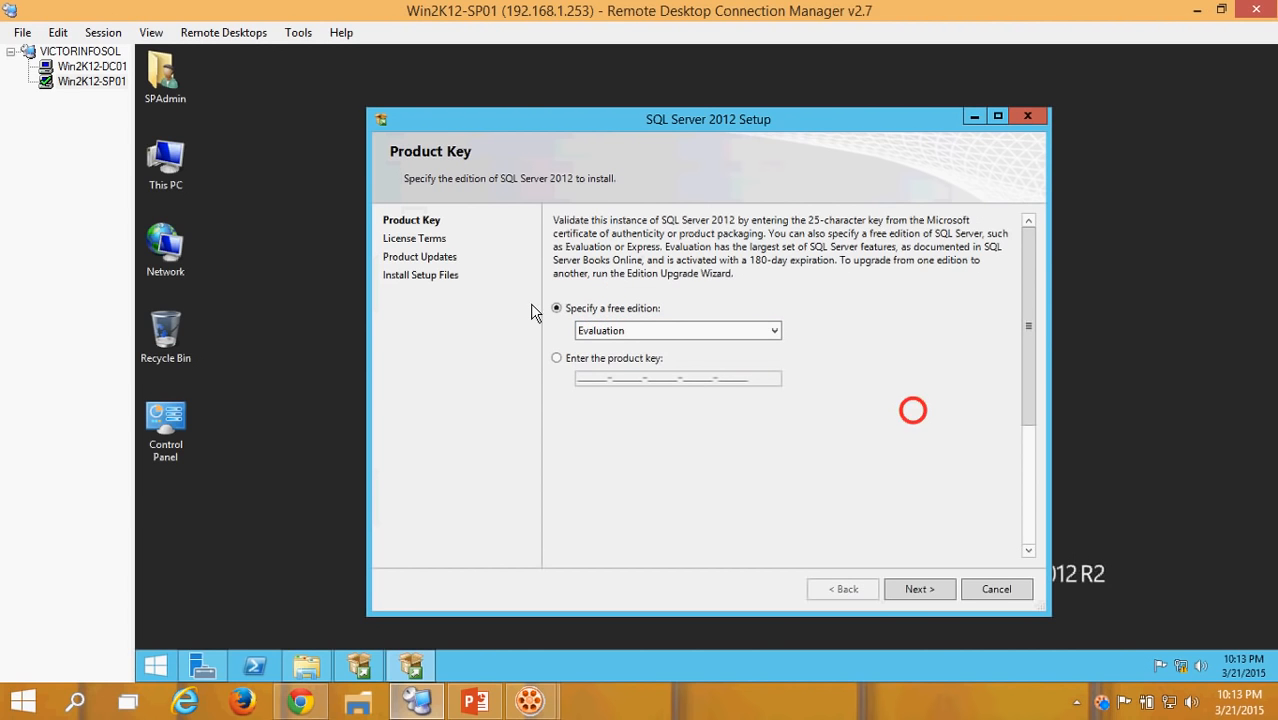
left_click(920, 590)
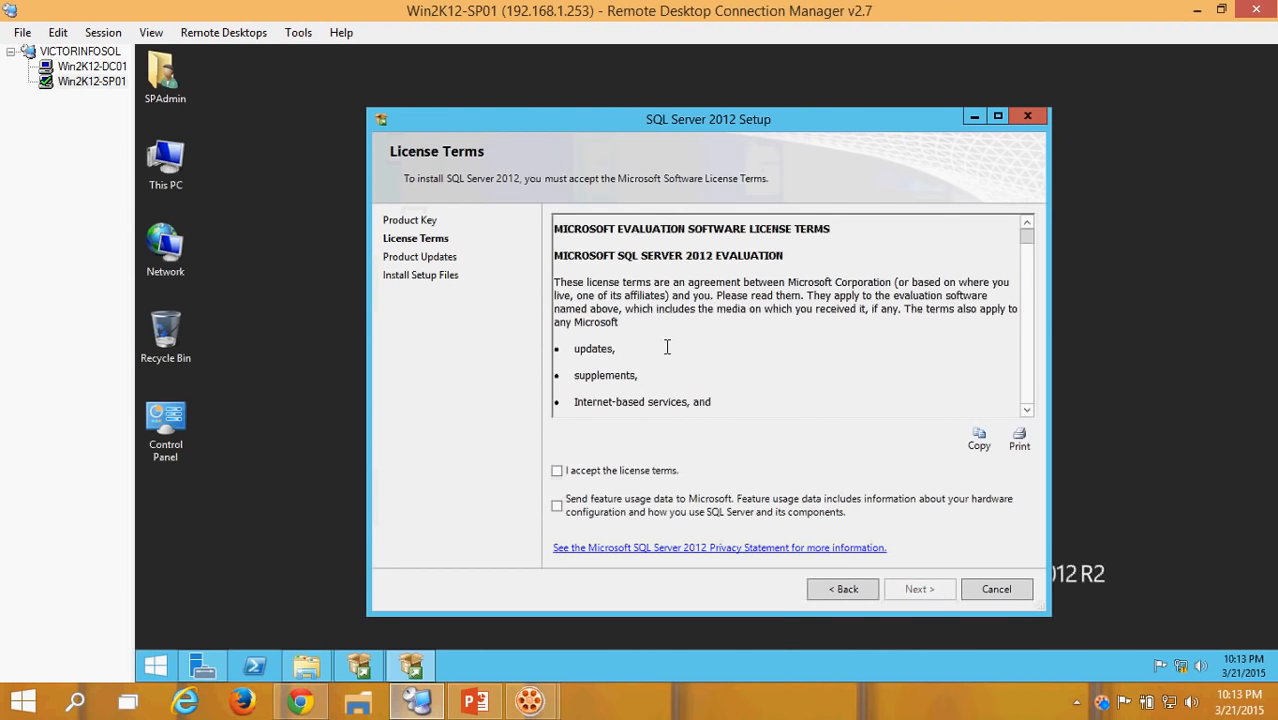
- Accept the license terms and continue past the product updates check to install the setup files
left_click(600, 471)
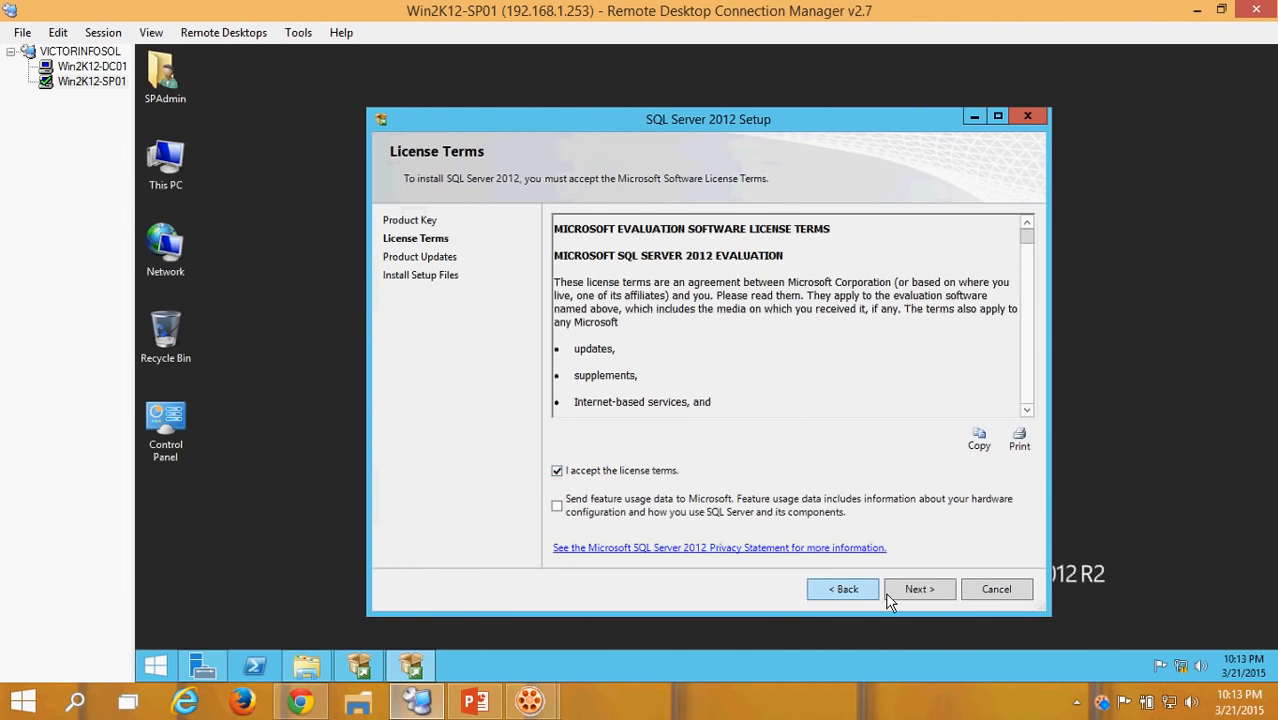
left_click(914, 590)
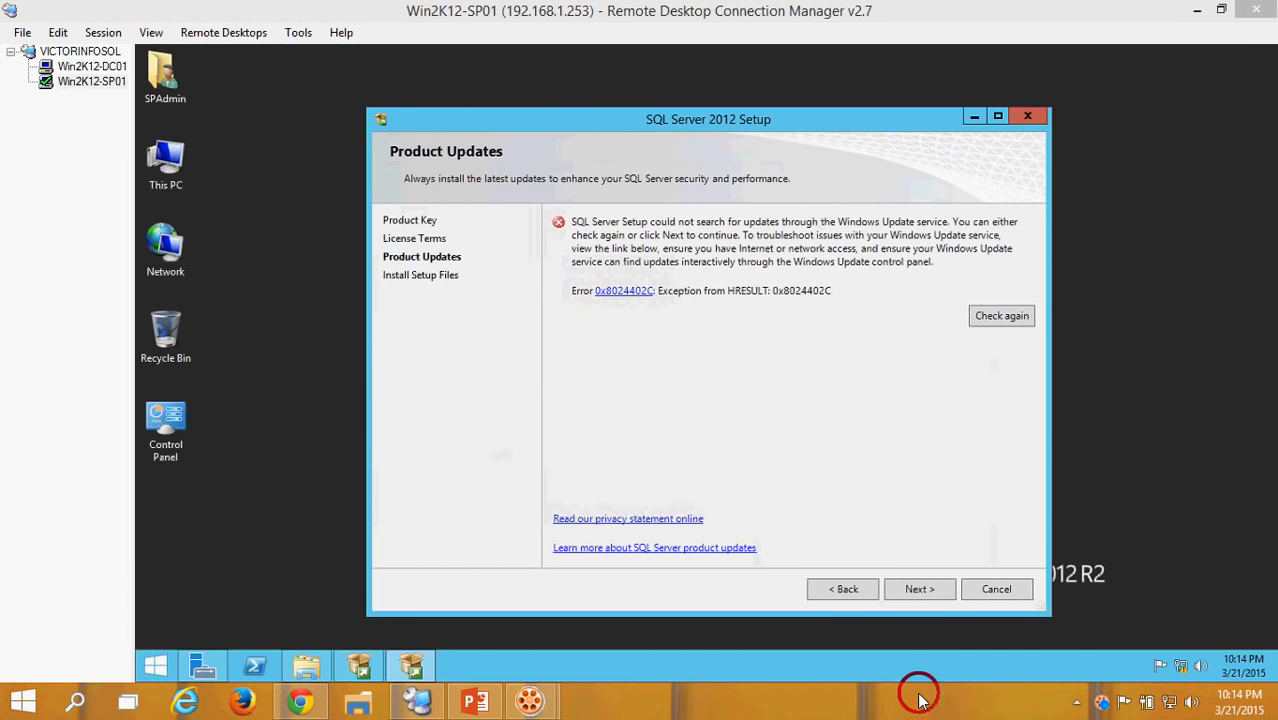
left_click(920, 591)
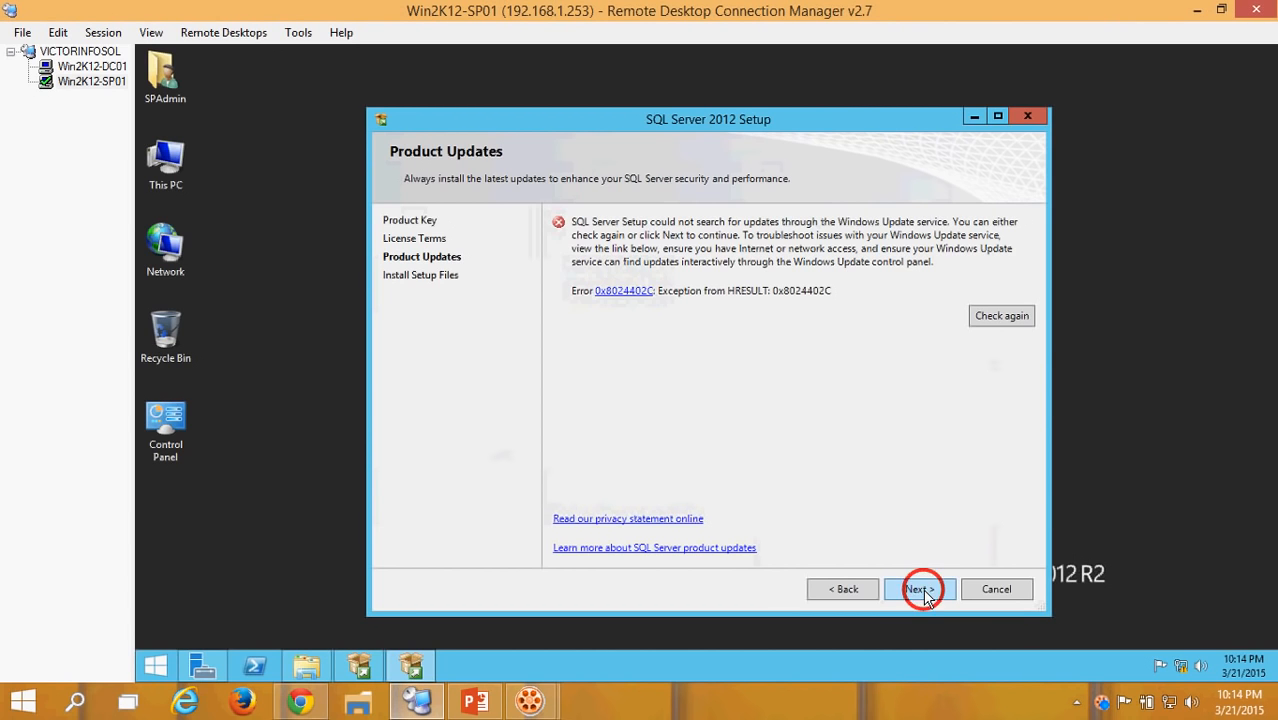
left_click(920, 591)
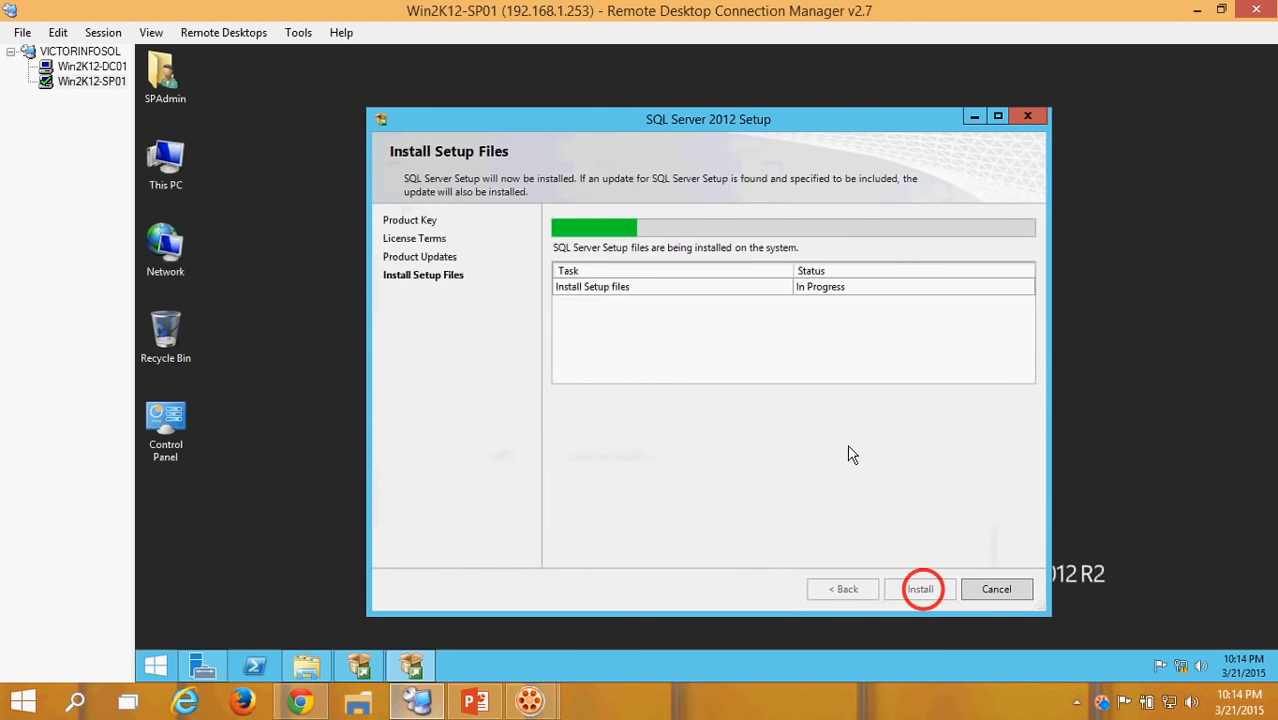
left_click(576, 289)
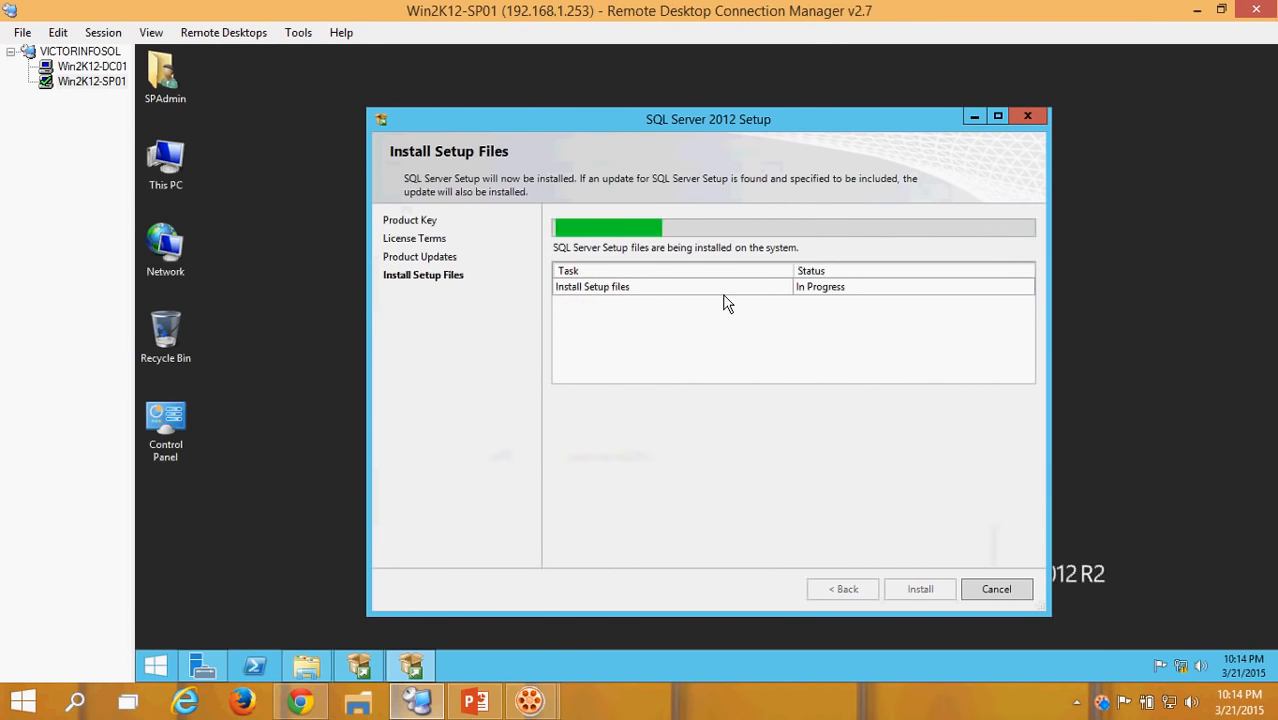
left_click(732, 431)
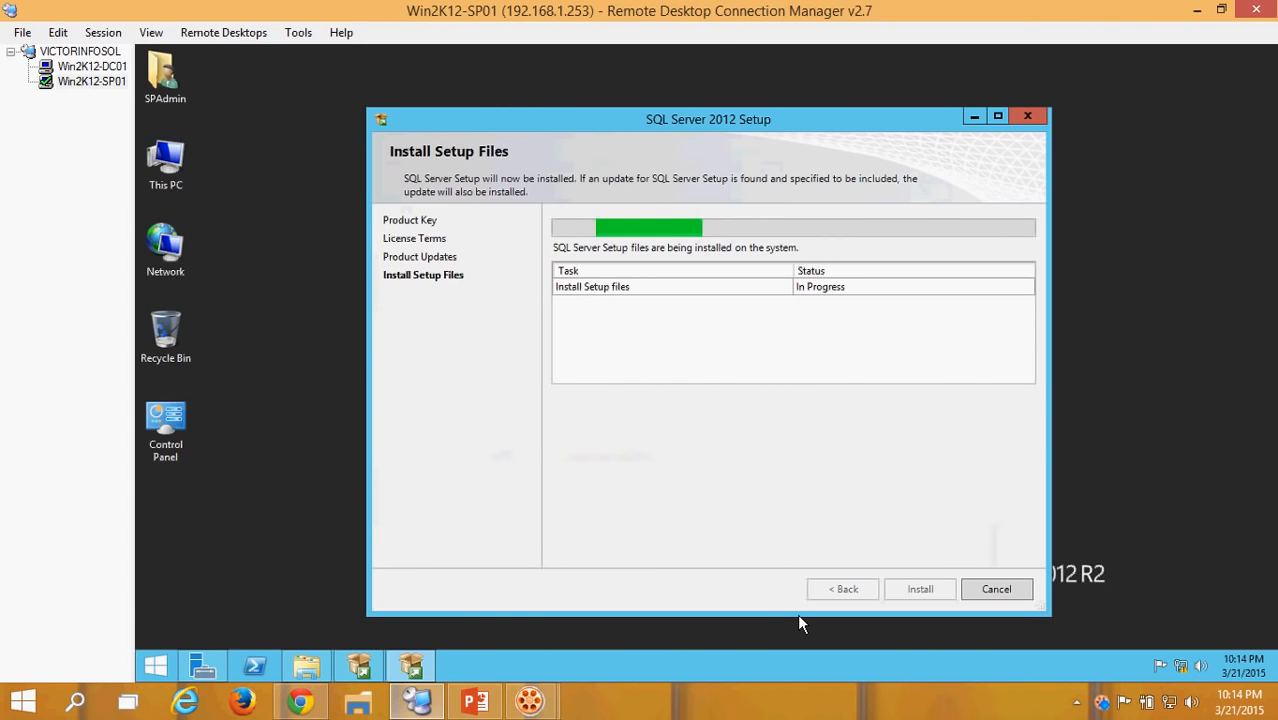
left_click(737, 512)
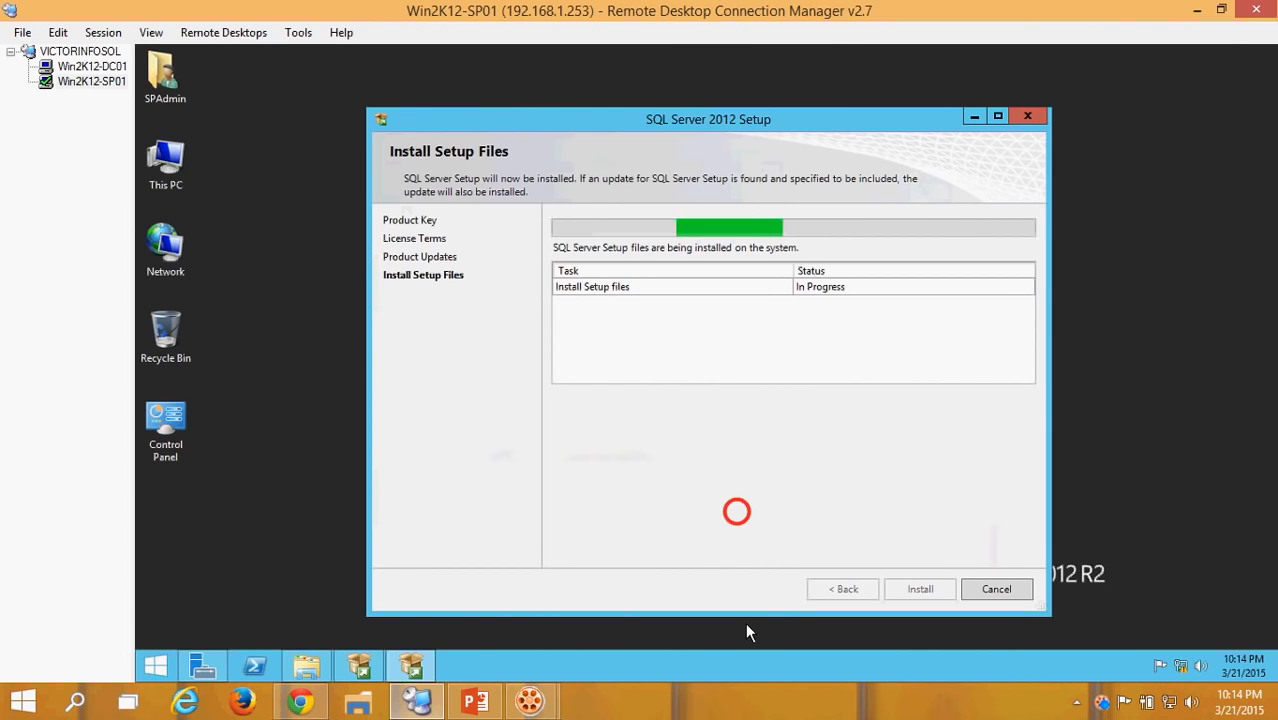
left_click(794, 703)
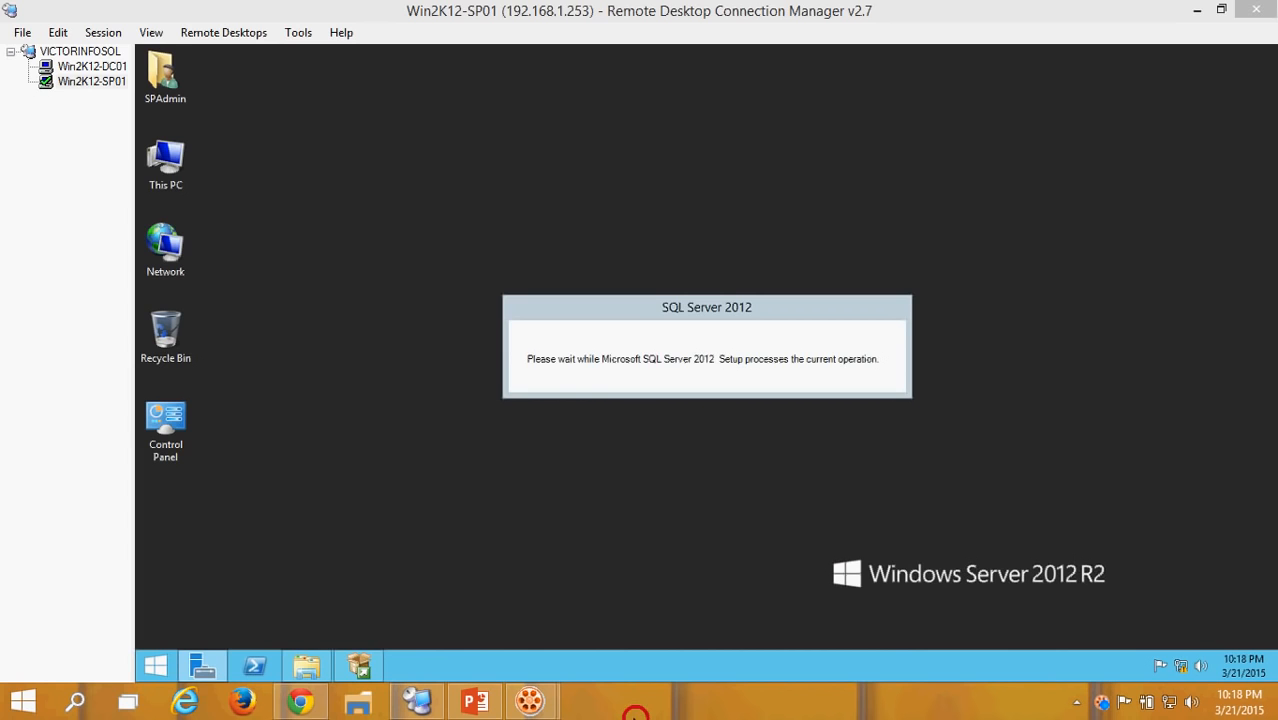
left_click(634, 714)
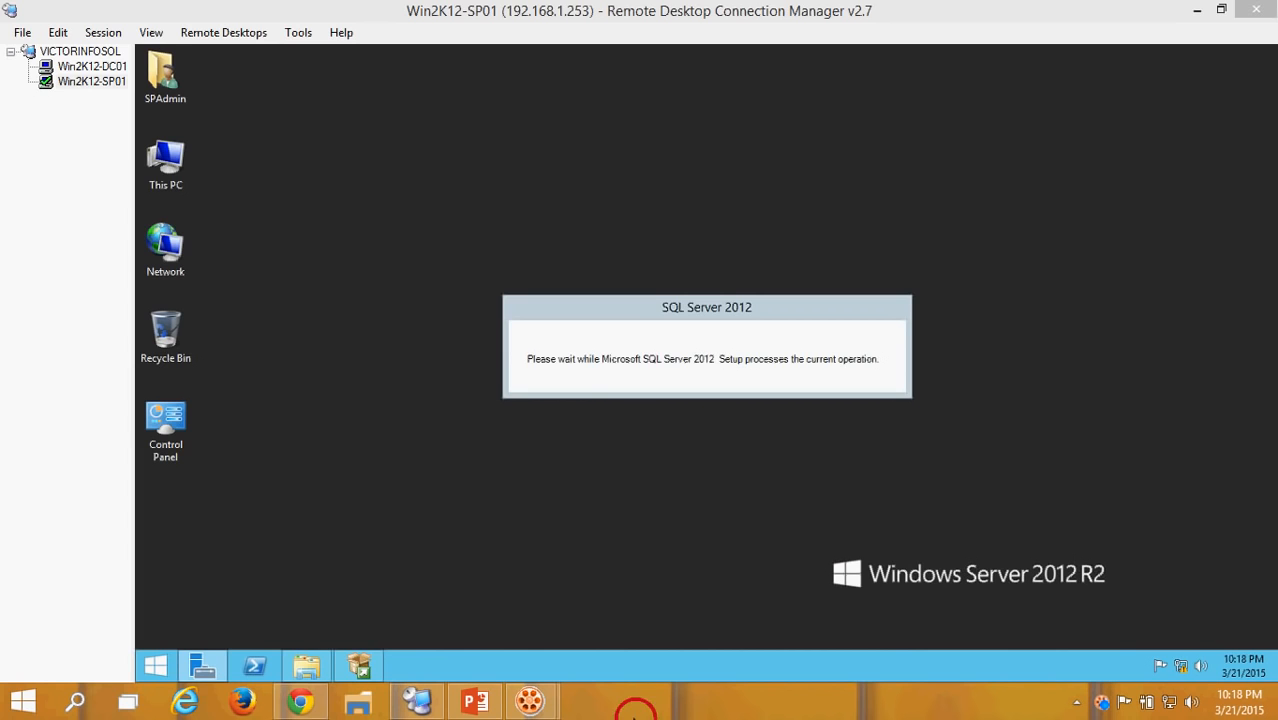
left_click(678, 306)
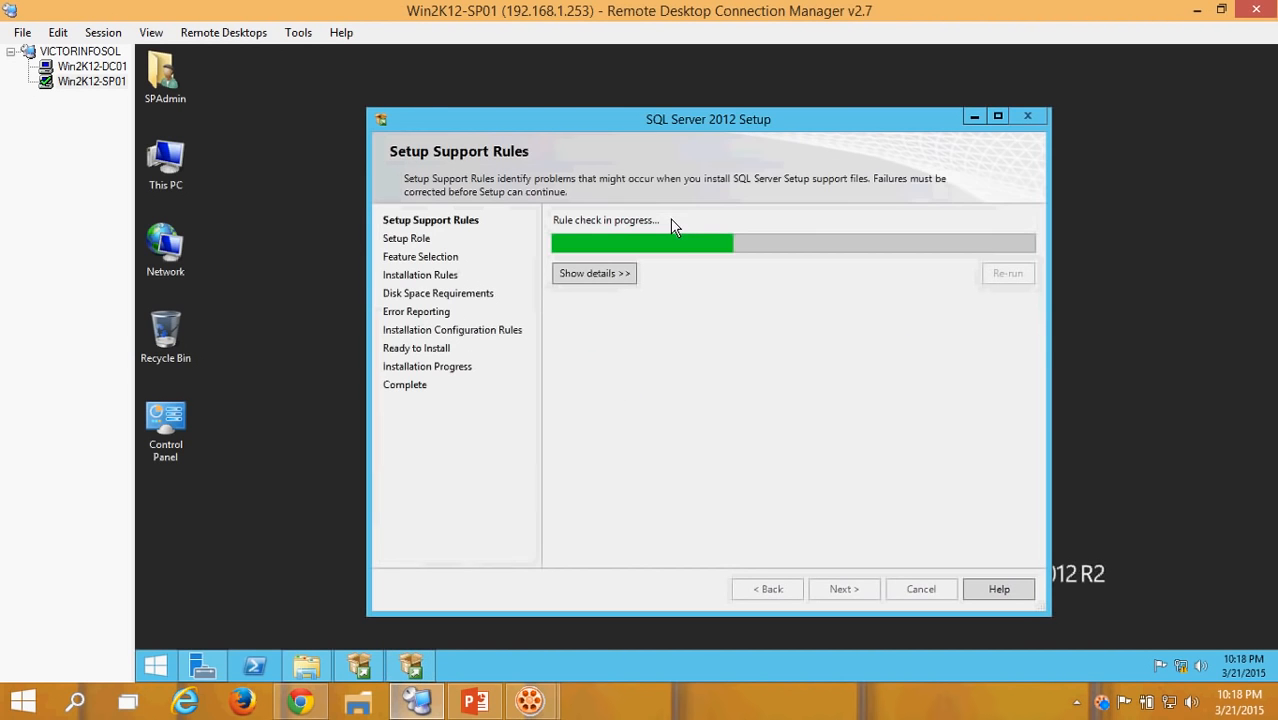
- Show the details of the second Setup Support Rules check and review the status of each rule
left_click(605, 273)
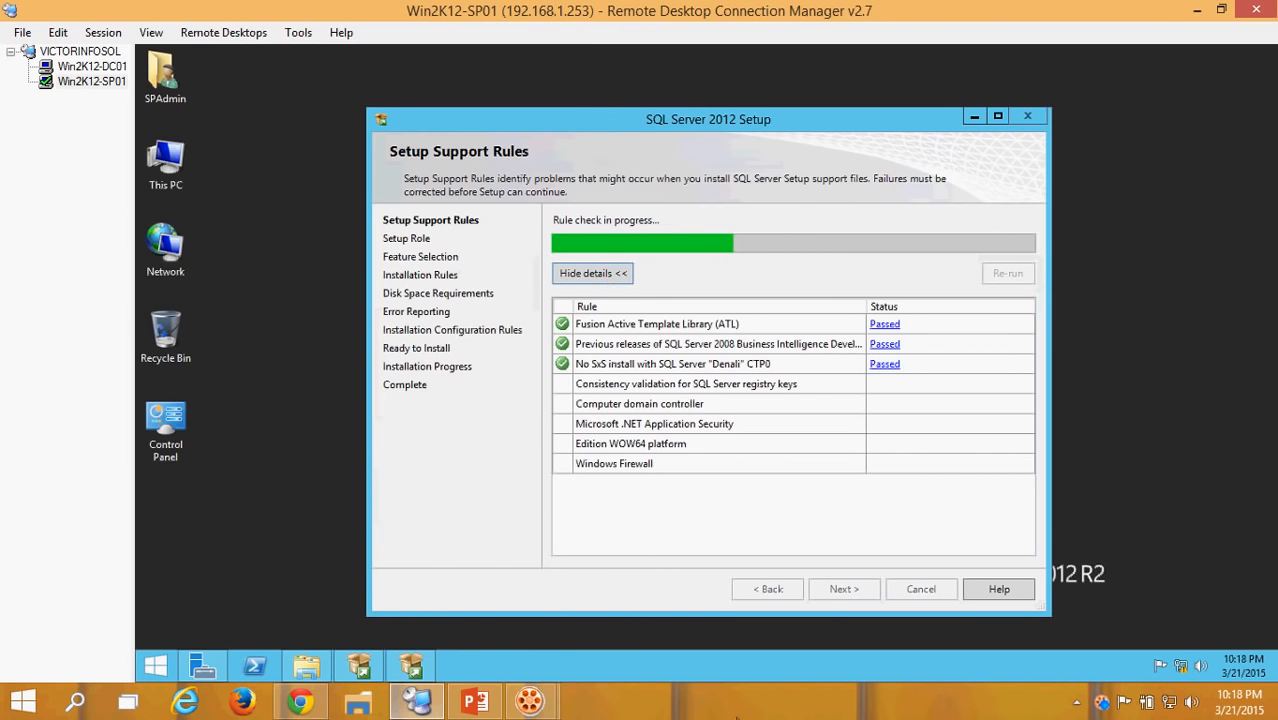
left_click(735, 710)
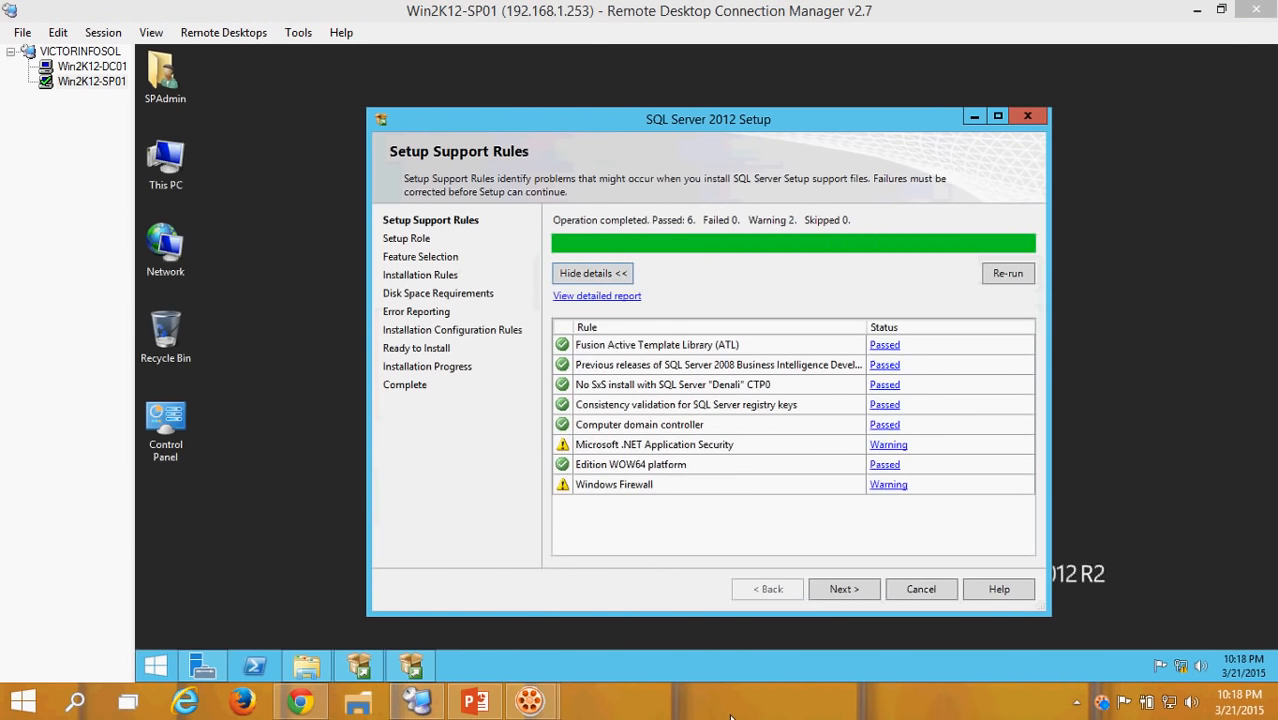
left_click(845, 316)
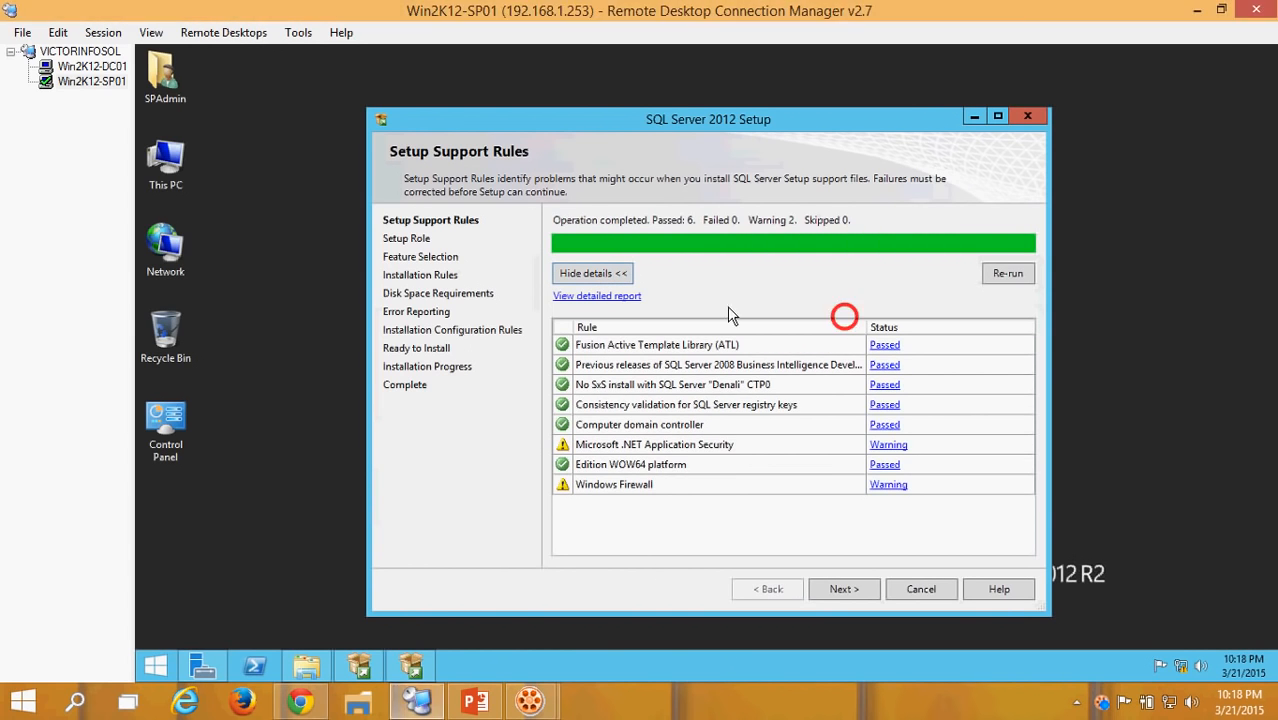
left_click(667, 493)
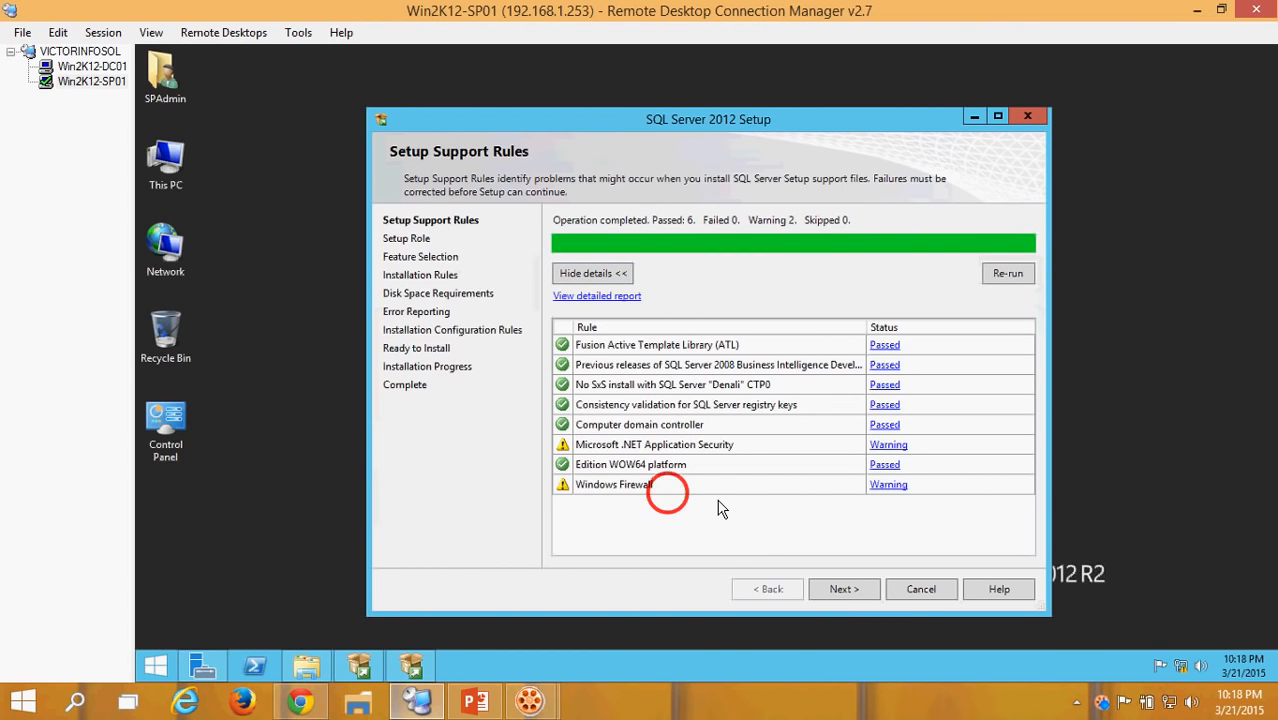
- Continue past the Setup Support Rules and keep SQL Server Feature Installation as the setup role
left_click(725, 508)
left_click(777, 495)
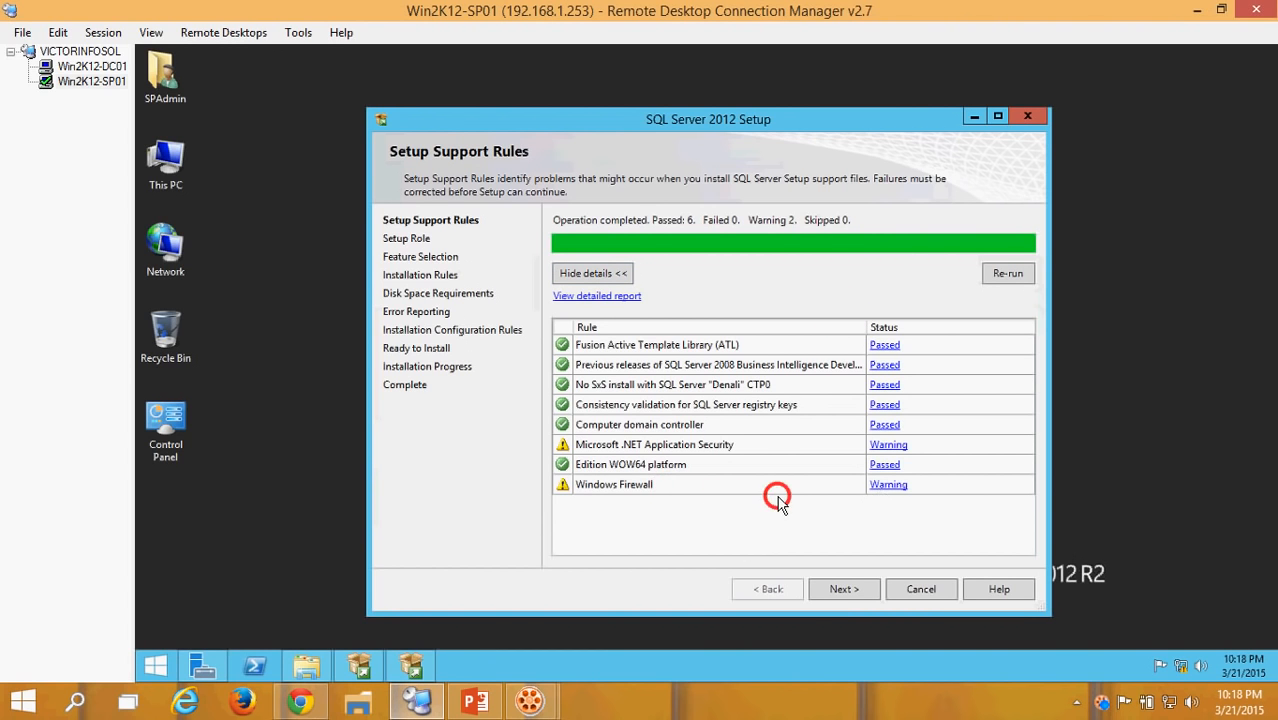
left_click(845, 589)
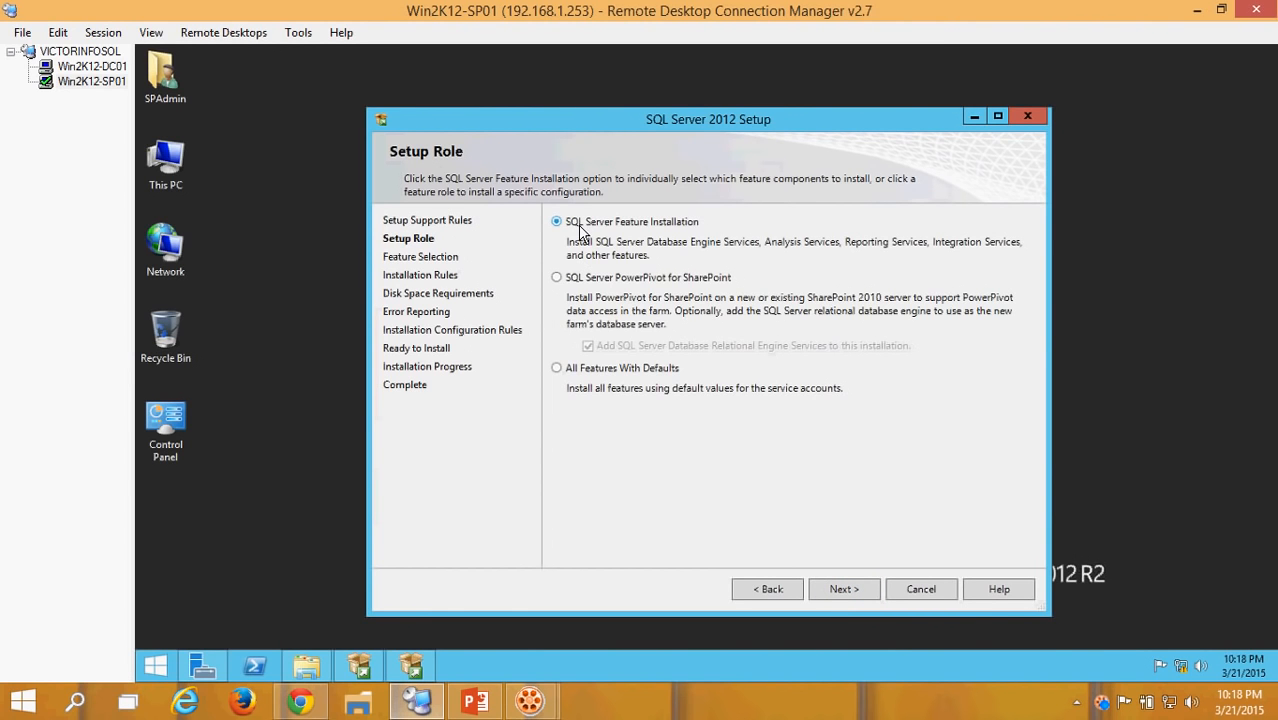
left_click(844, 590)
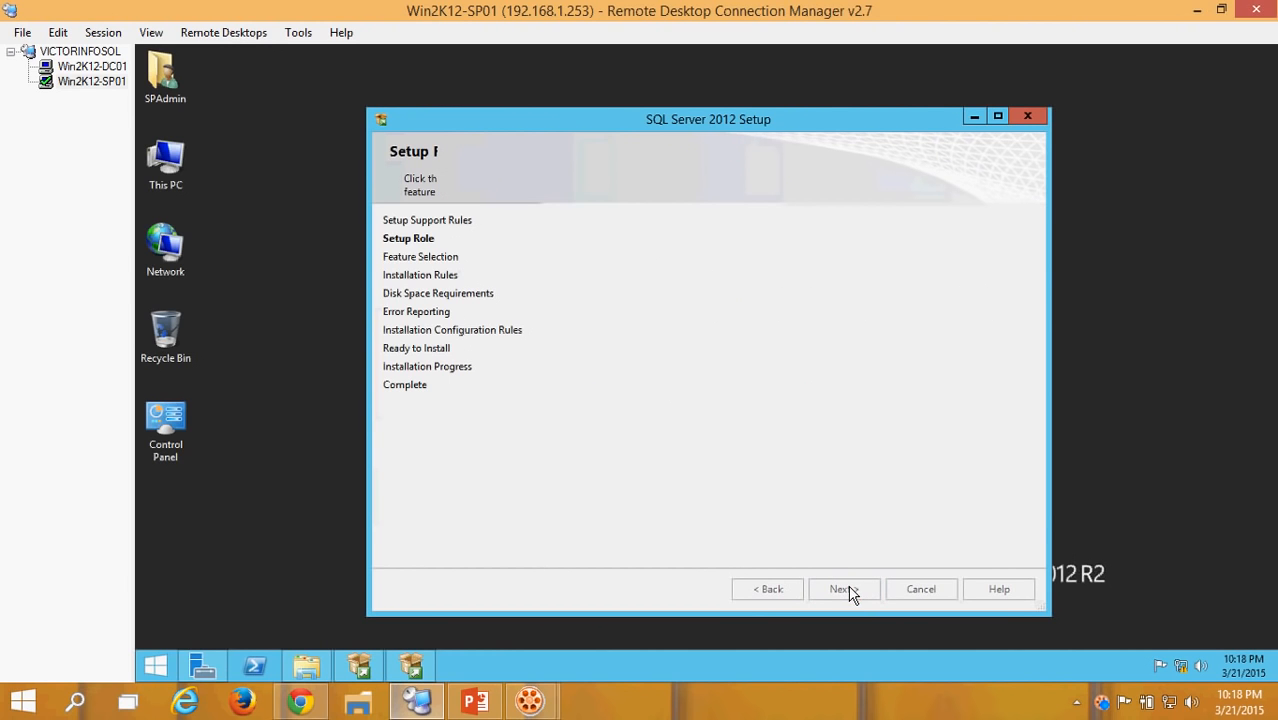
- Check the planned features on the PowerPoint slide and select Database Engine Services and Management Tools - Basic and Complete for installation
left_click(477, 700)
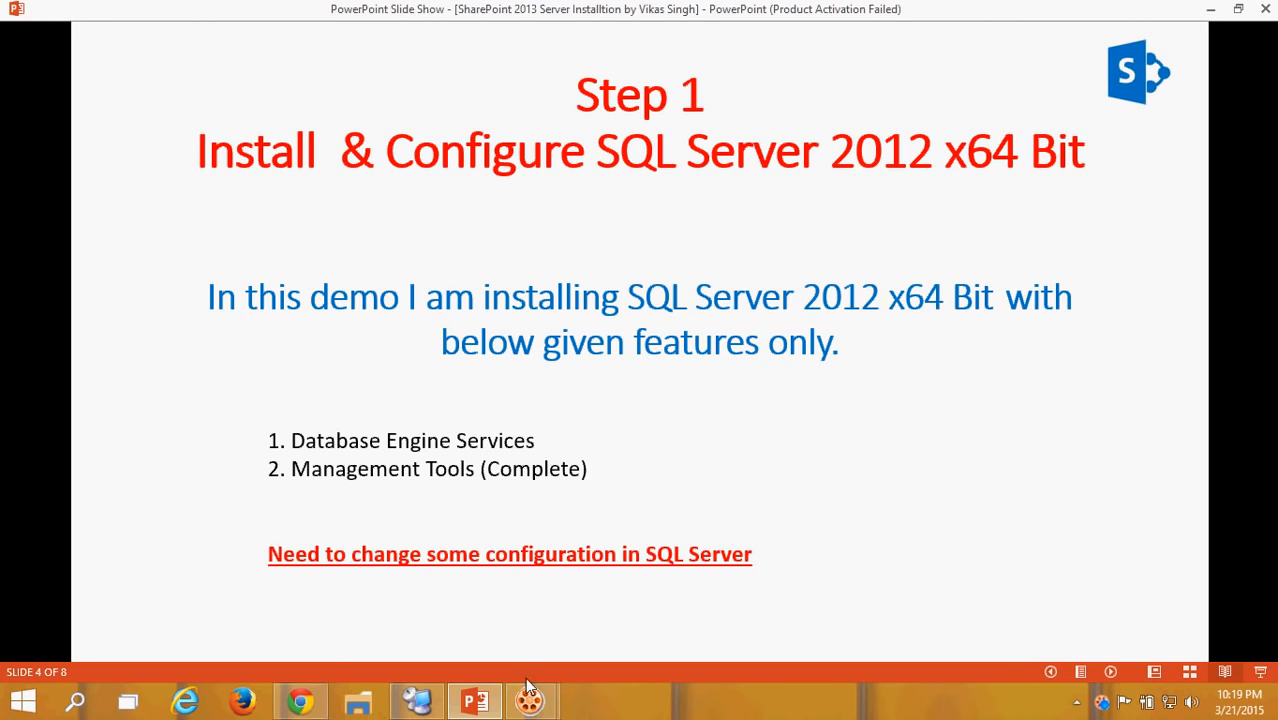
left_click(478, 703)
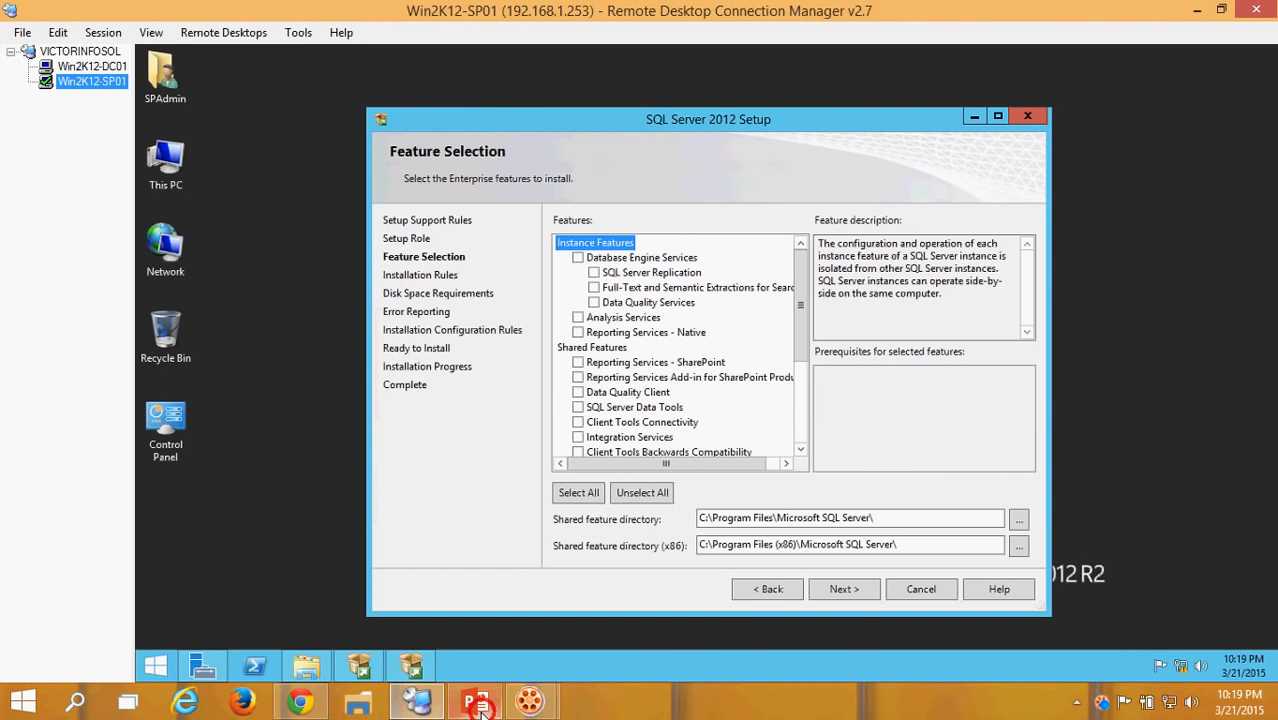
left_click(577, 259)
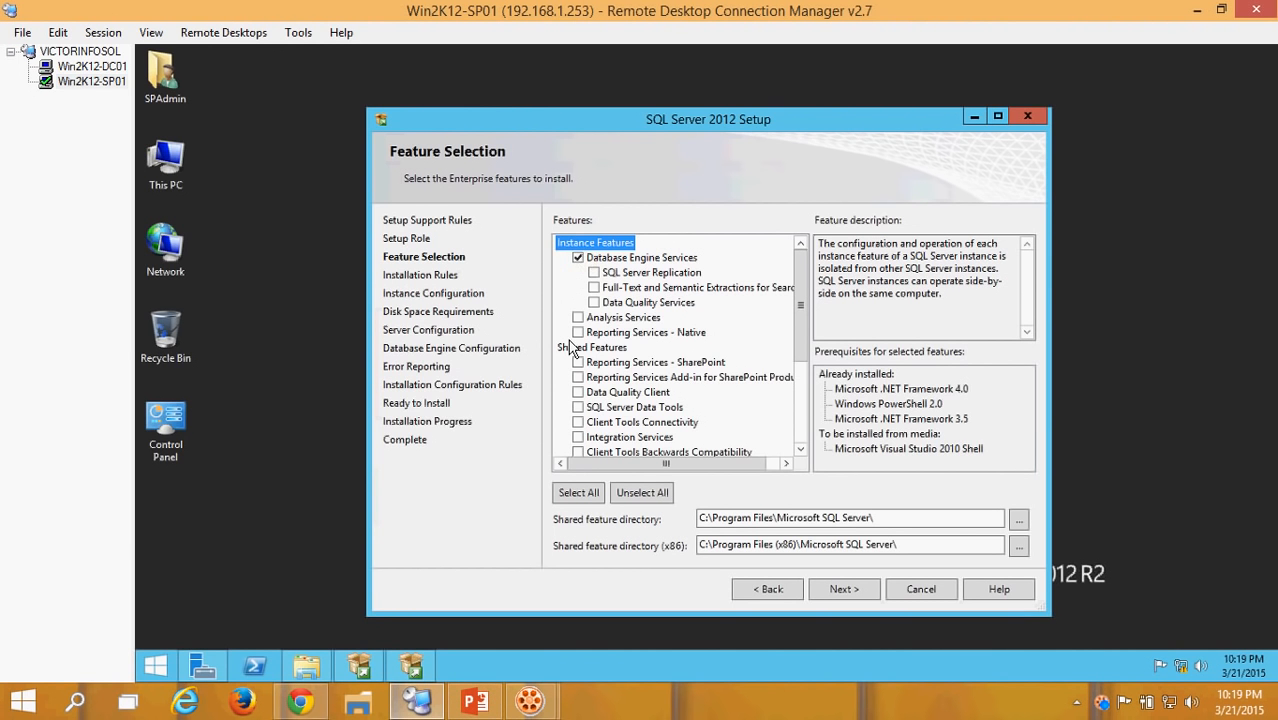
left_click_drag(797, 350, 797, 420)
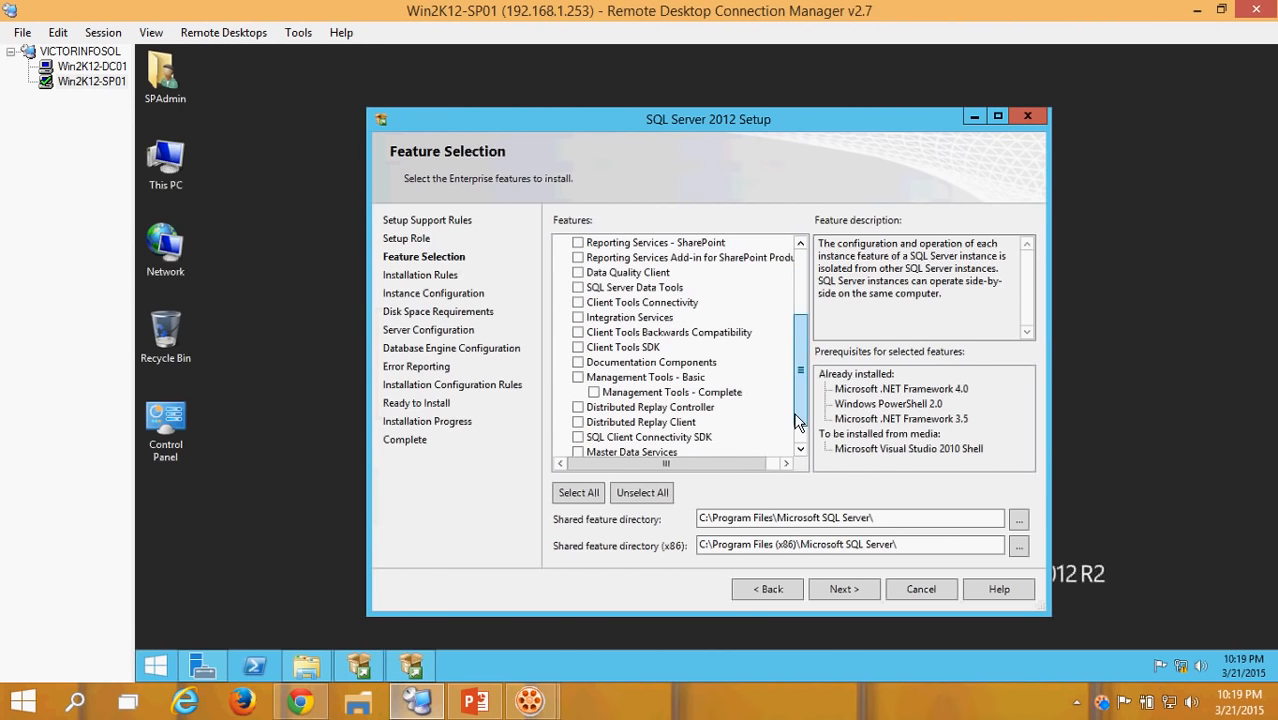
left_click(578, 377)
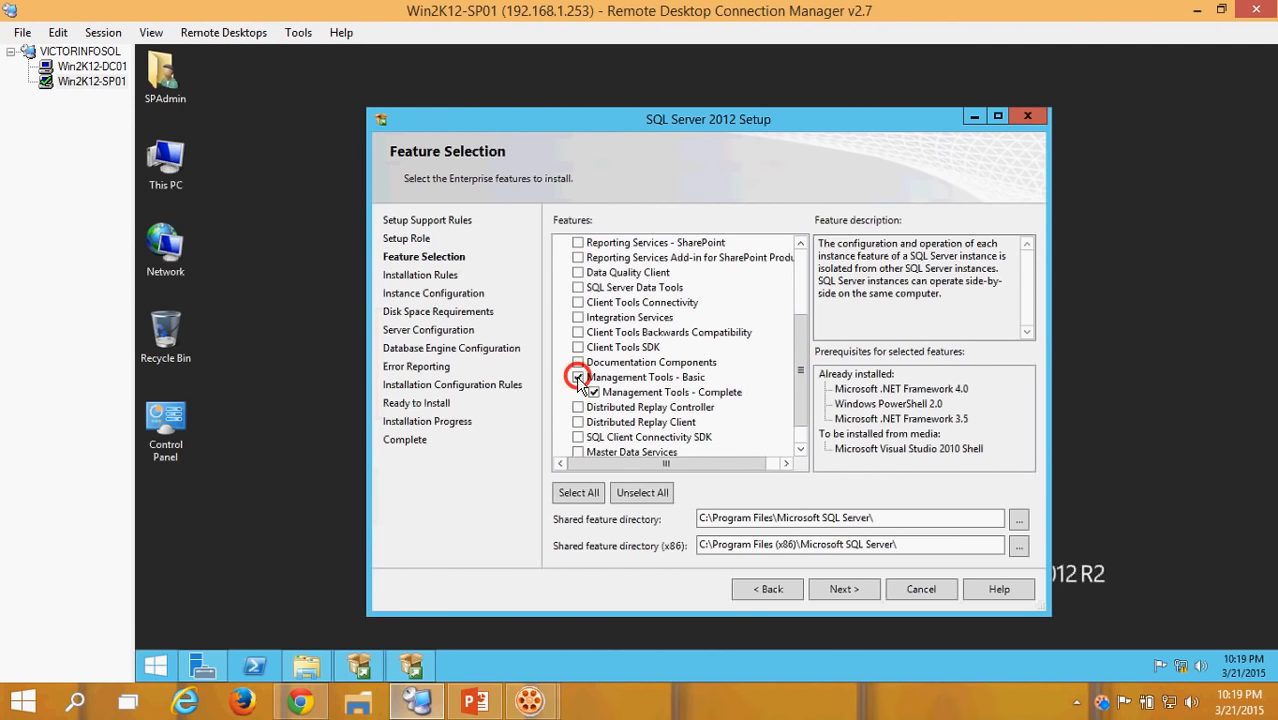
left_click(857, 592)
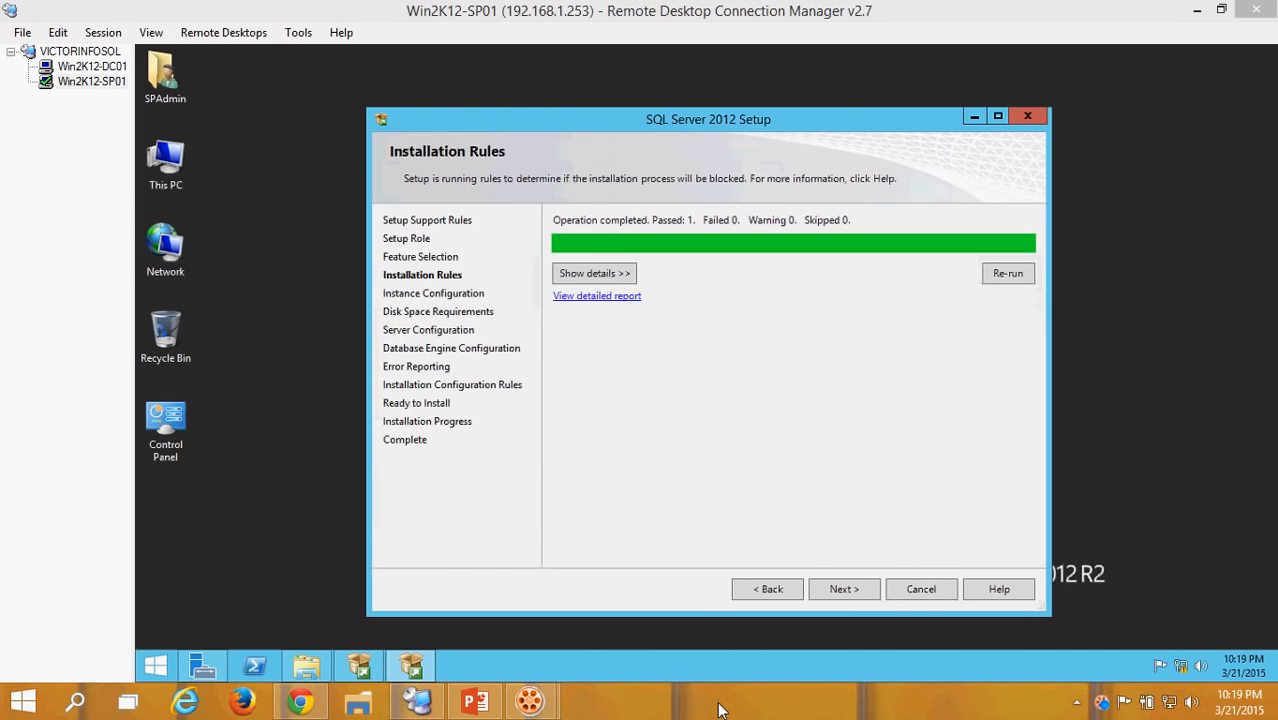
- Show the details of the Installation Rules check and continue to the instance configuration
left_click(605, 275)
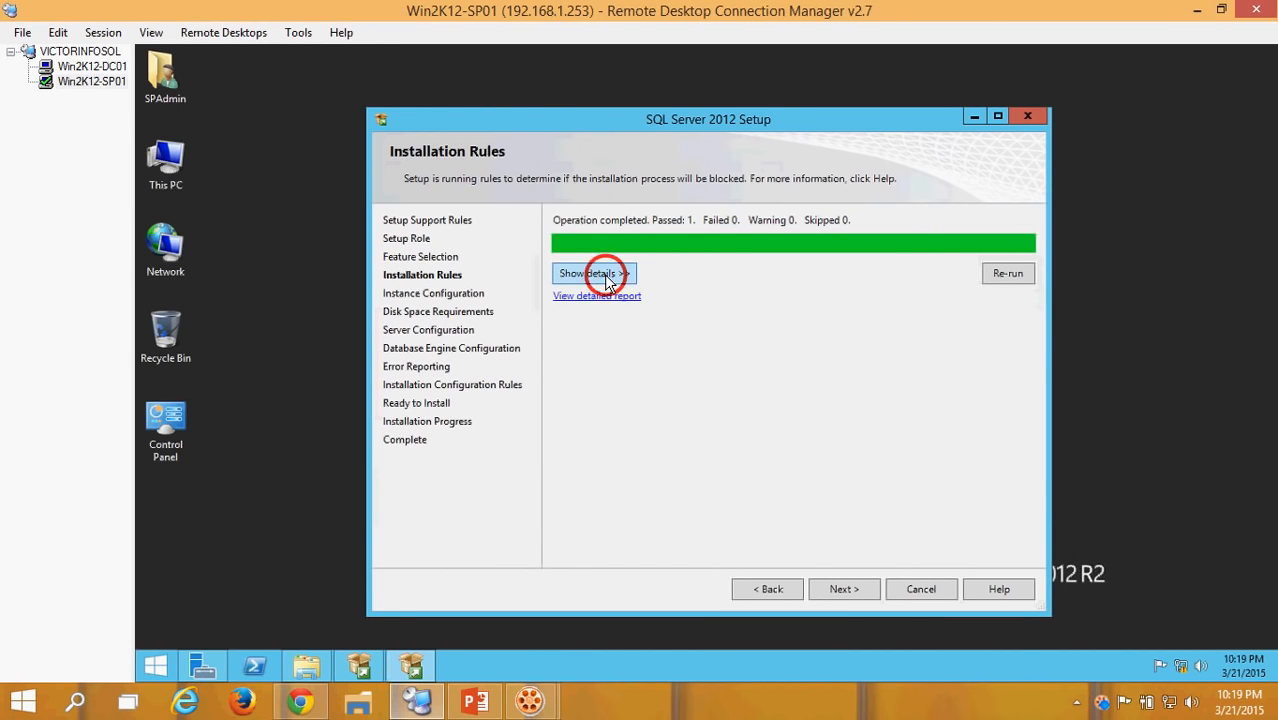
left_click(605, 275)
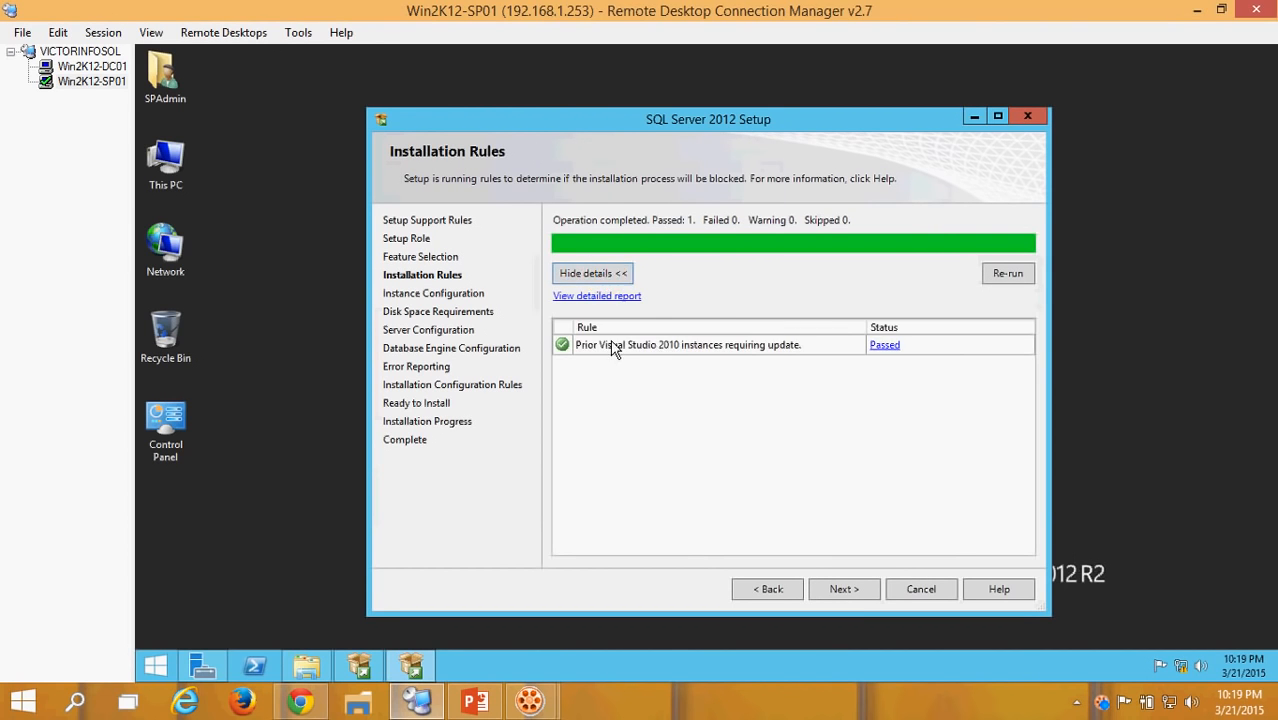
left_click(846, 589)
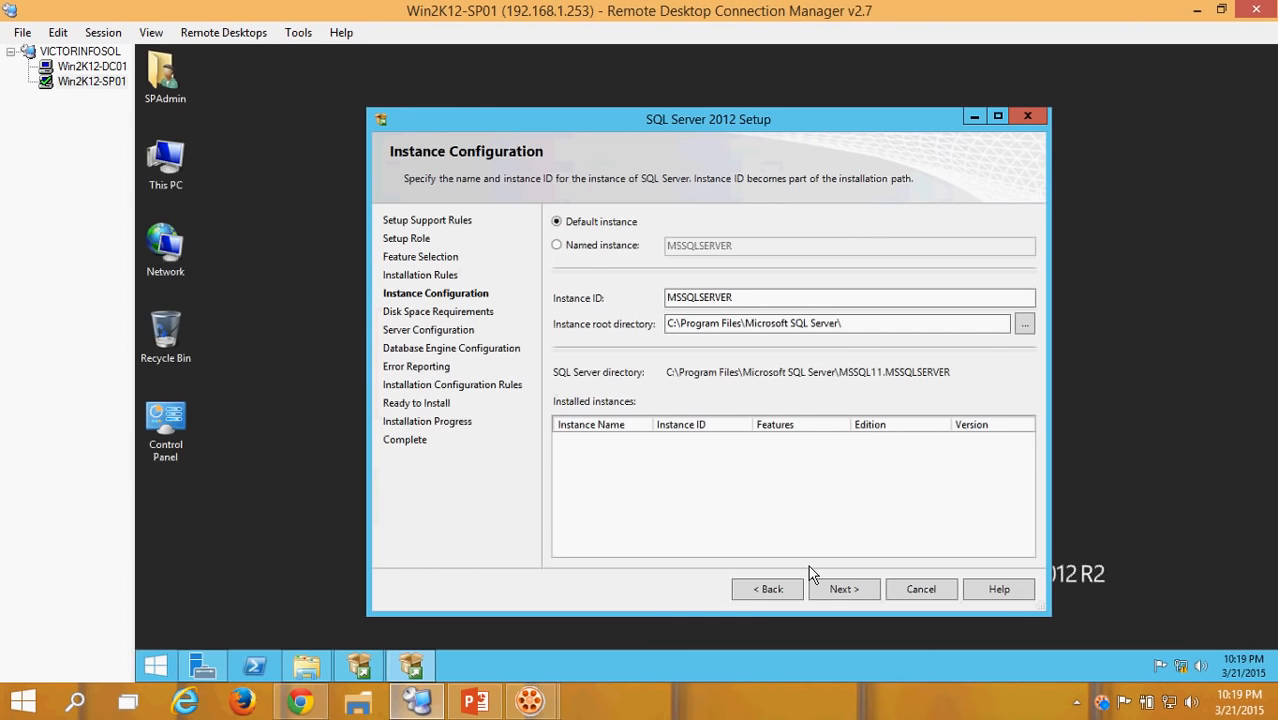
- Keep the default instance with the ID MSSQLSERVER and continue past the disk space requirements to the server configuration
double_click(756, 297)
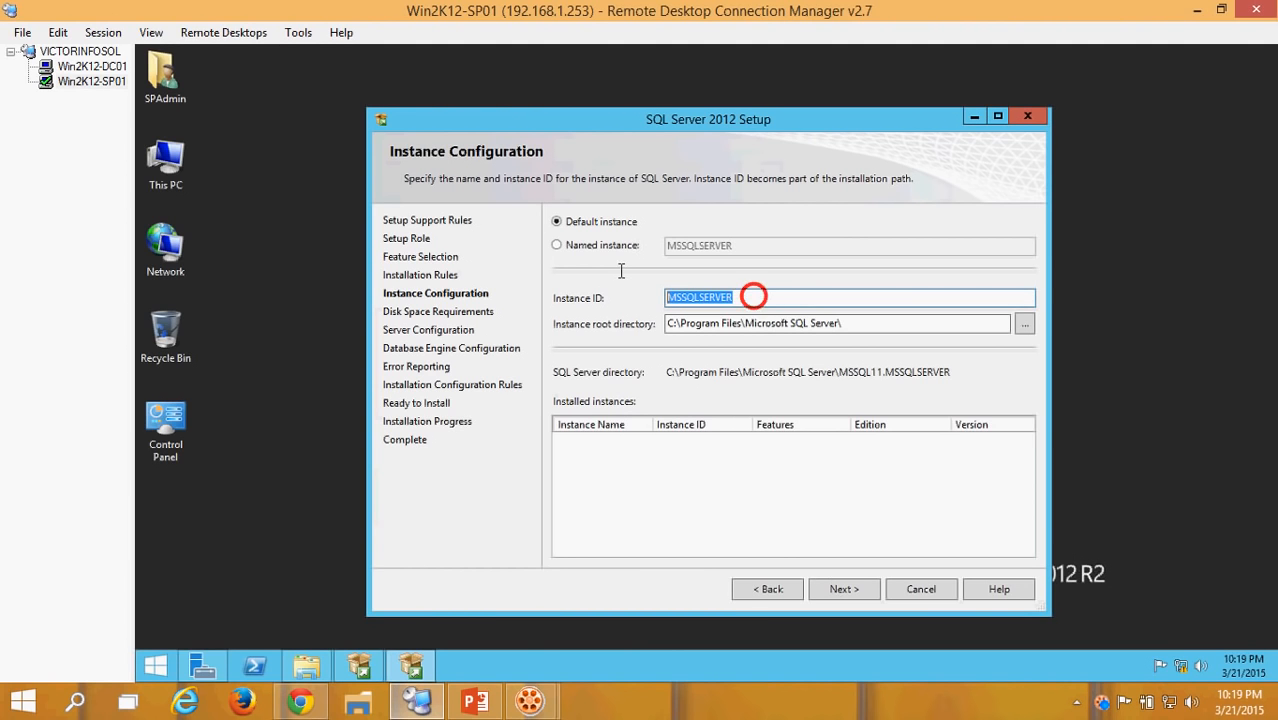
left_click(839, 590)
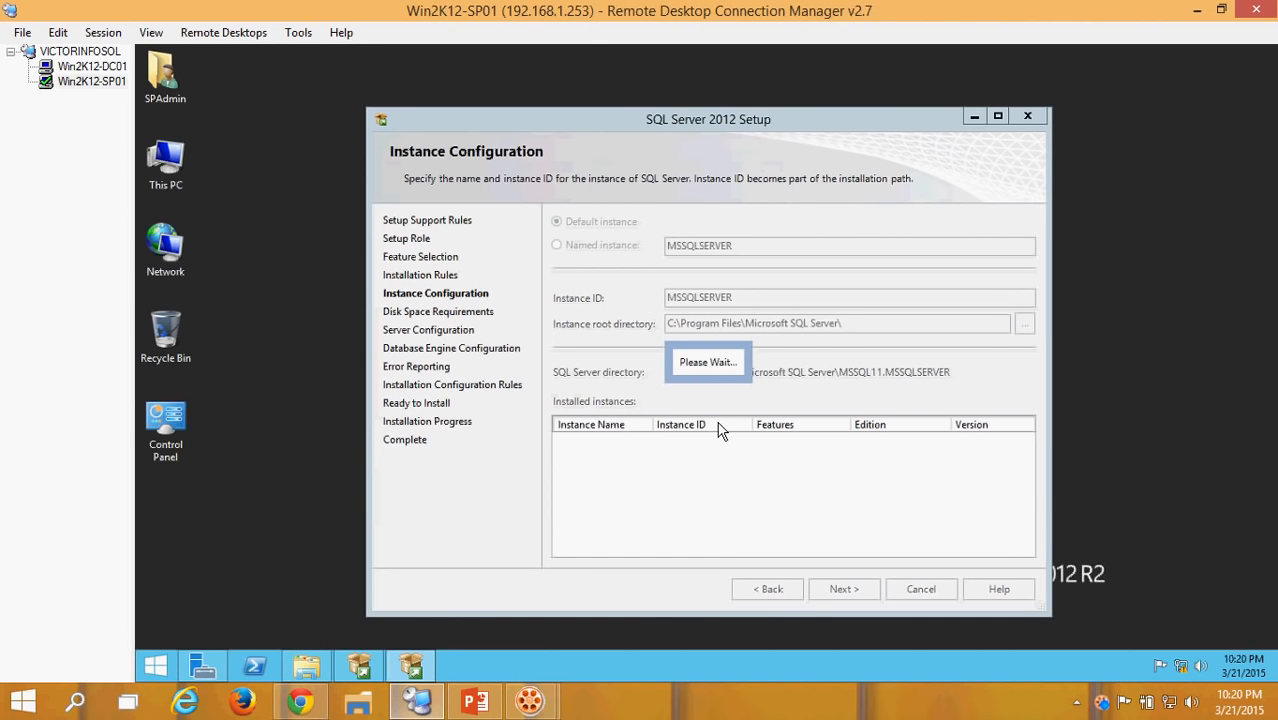
left_click(777, 698)
left_click(777, 698)
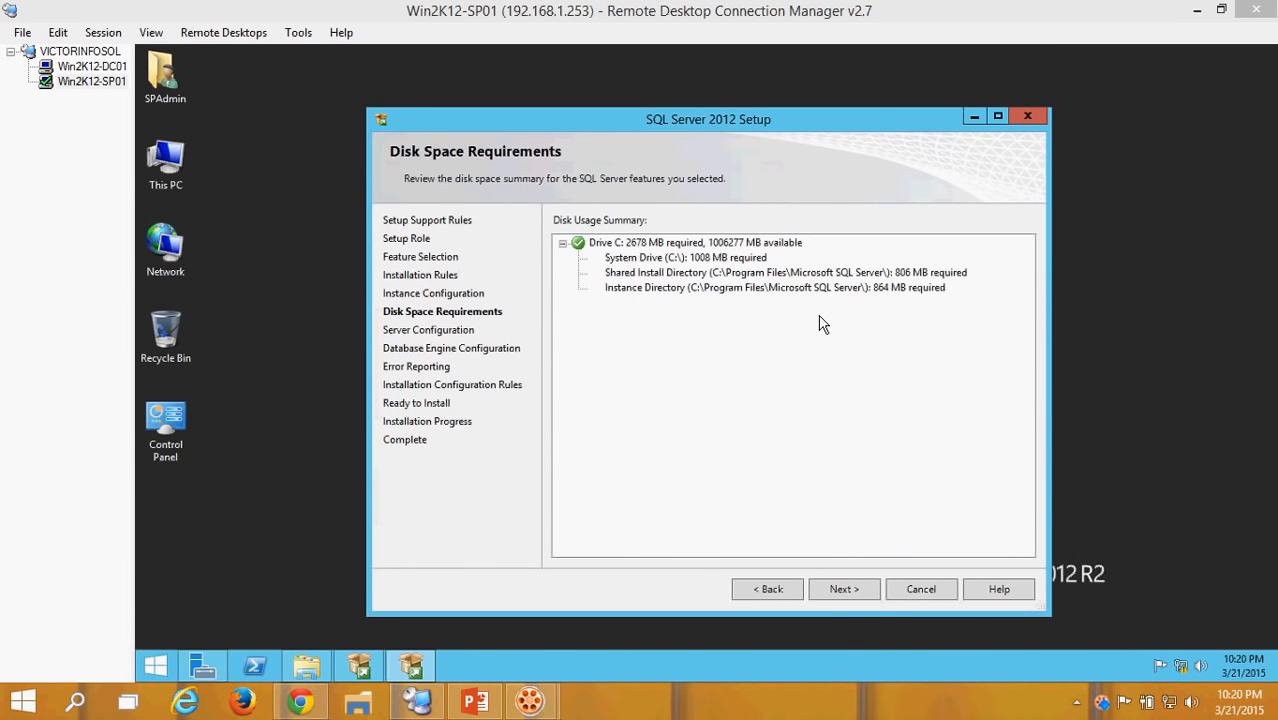
left_click(793, 433)
left_click(851, 592)
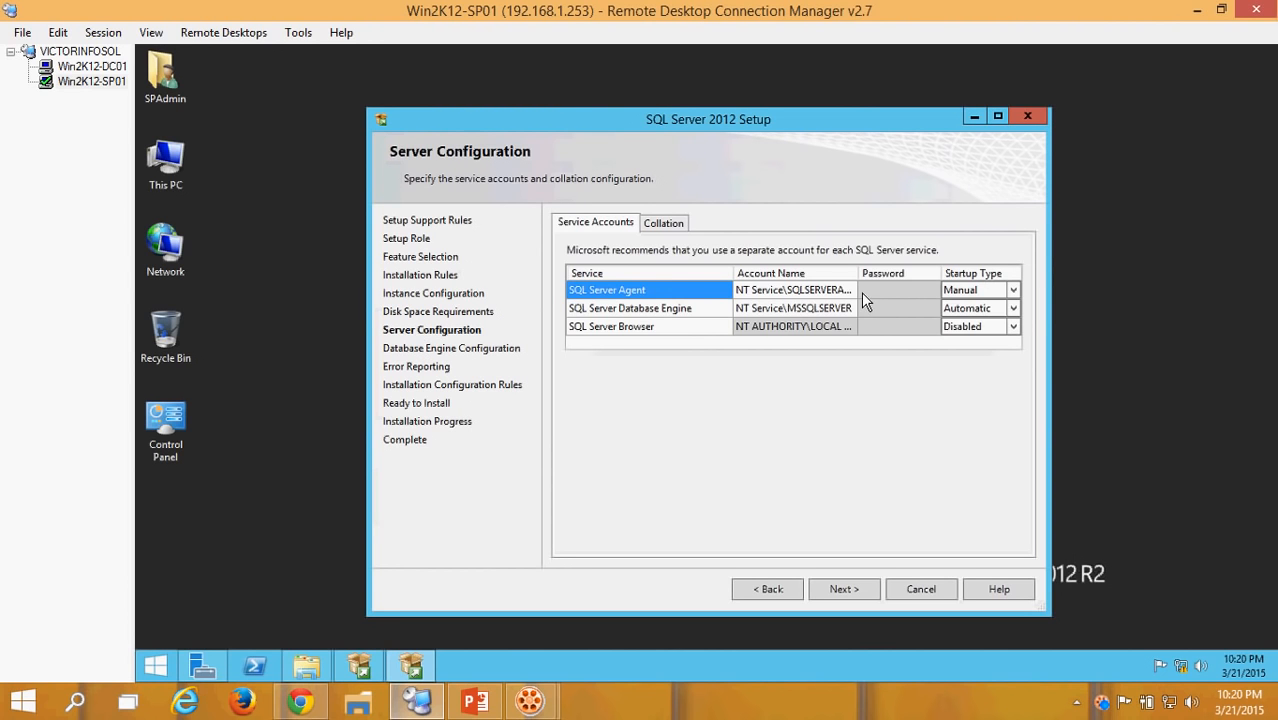
- Set the SQL Server Agent startup type to Automatic and continue to the database engine configuration
left_click(990, 308)
left_click(990, 290)
left_click(992, 292)
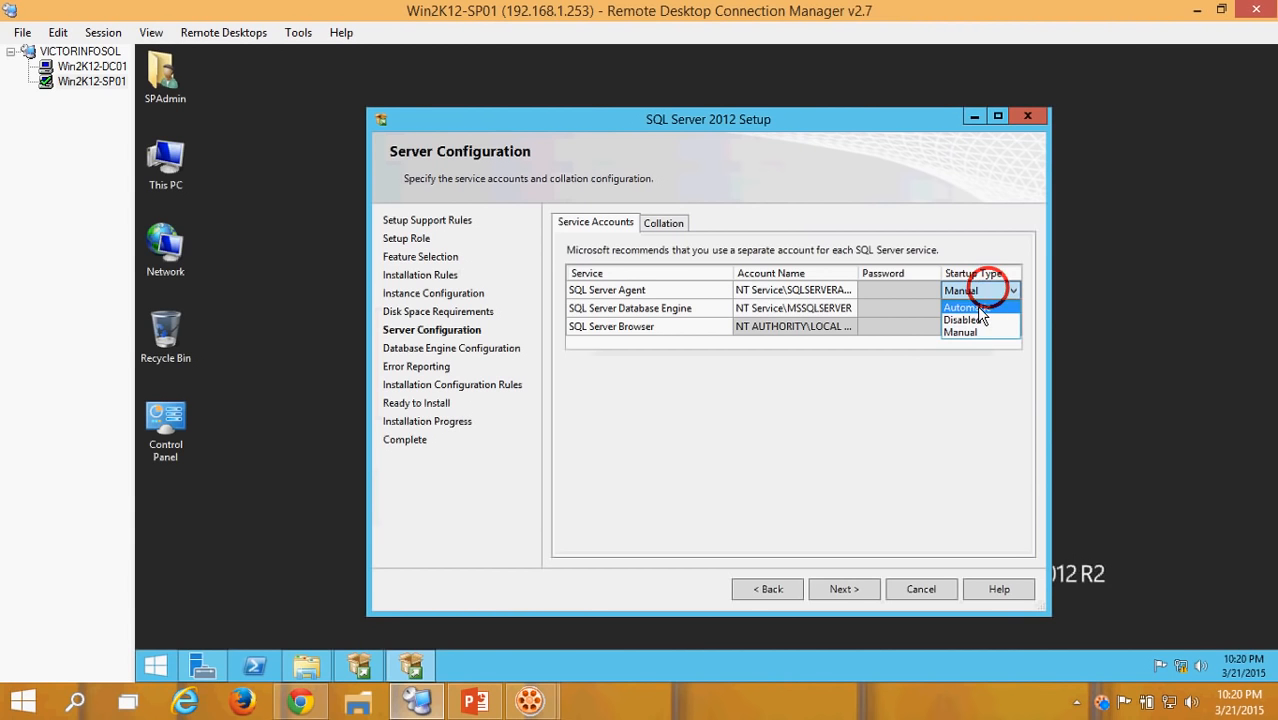
left_click(979, 309)
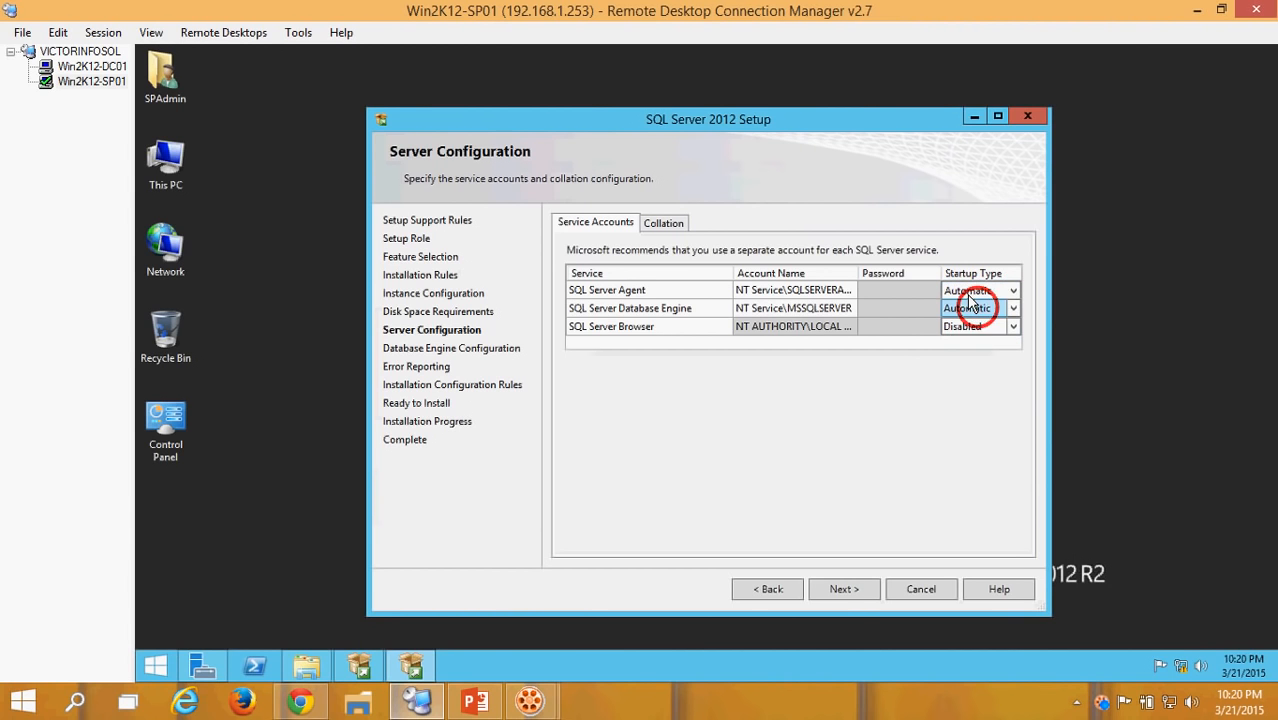
left_click(843, 589)
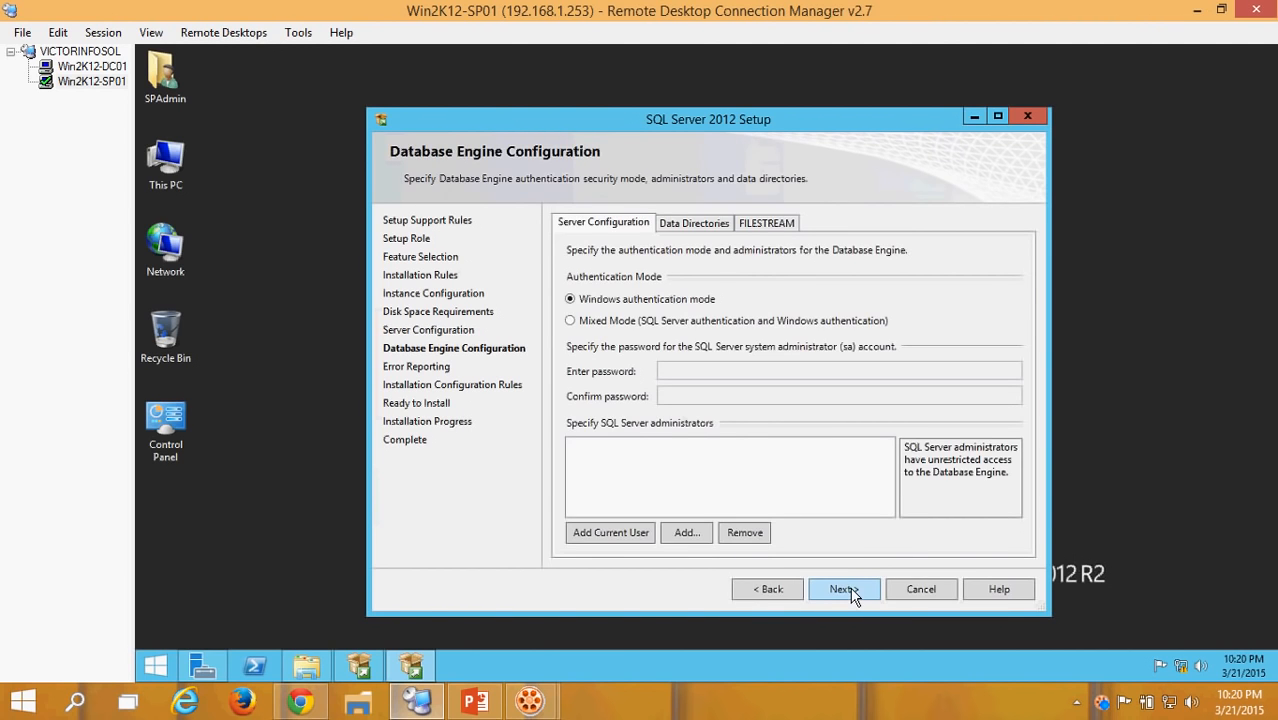
- Add the current user as SQL Server administrator with Windows authentication mode and continue without enabling error reporting
left_click(619, 530)
left_click(619, 530)
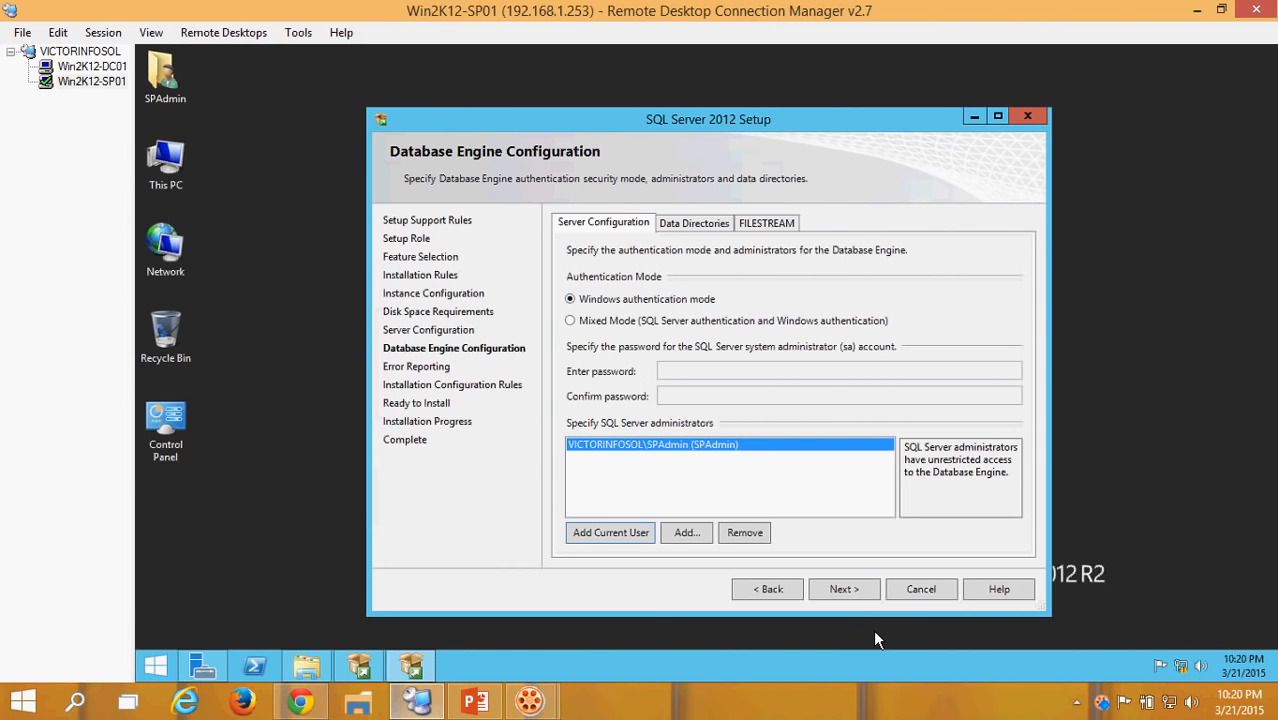
left_click(843, 589)
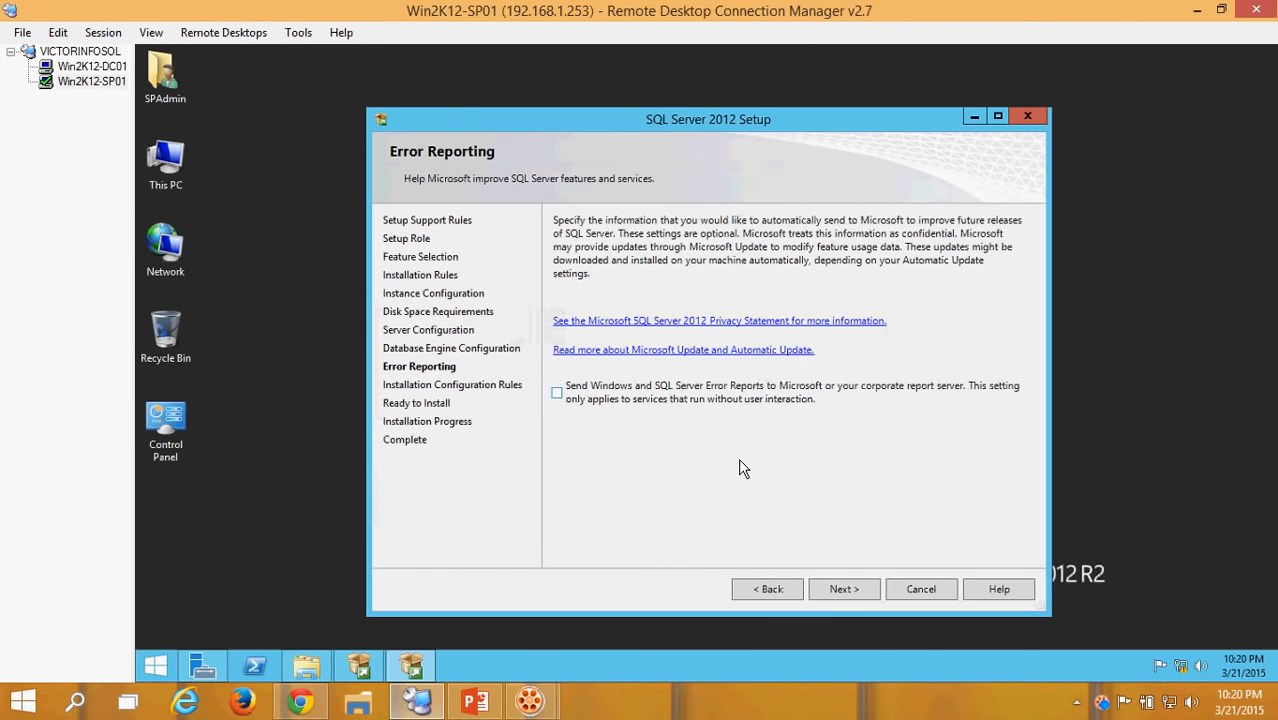
left_click(843, 590)
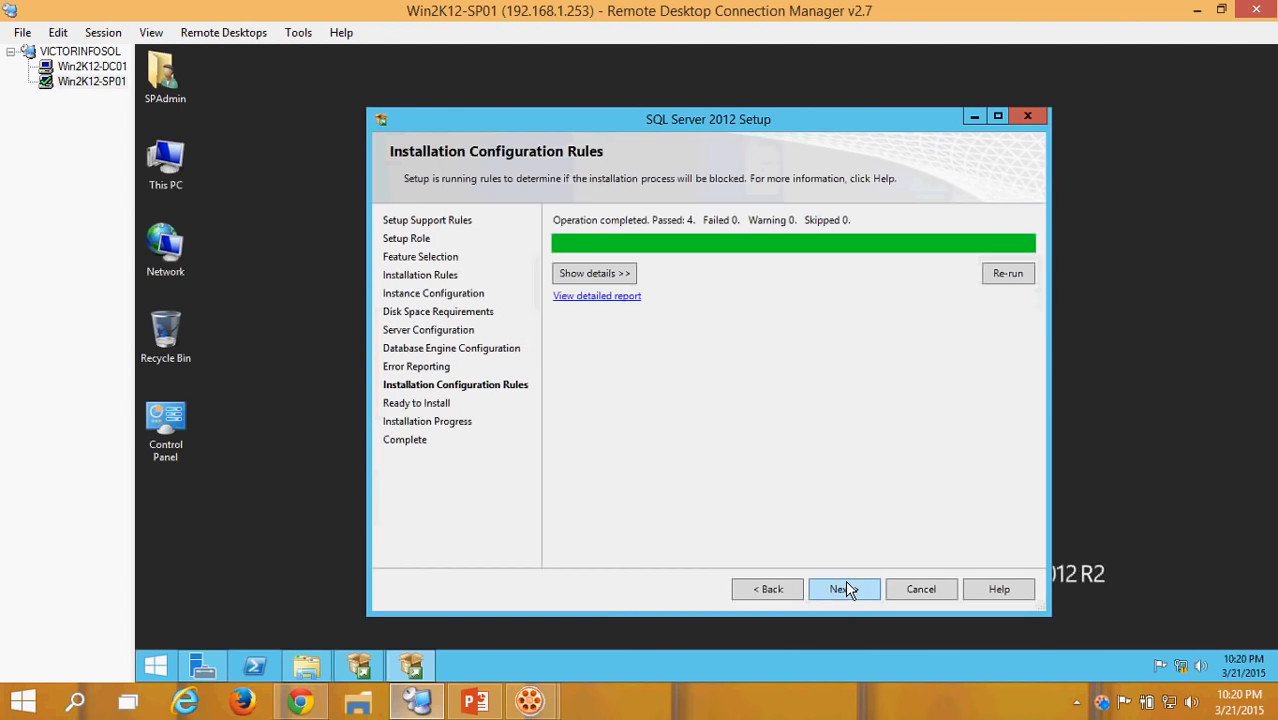
- Review the Installation Configuration Rules details and the Ready to Install summary, and start the installation
left_click(612, 274)
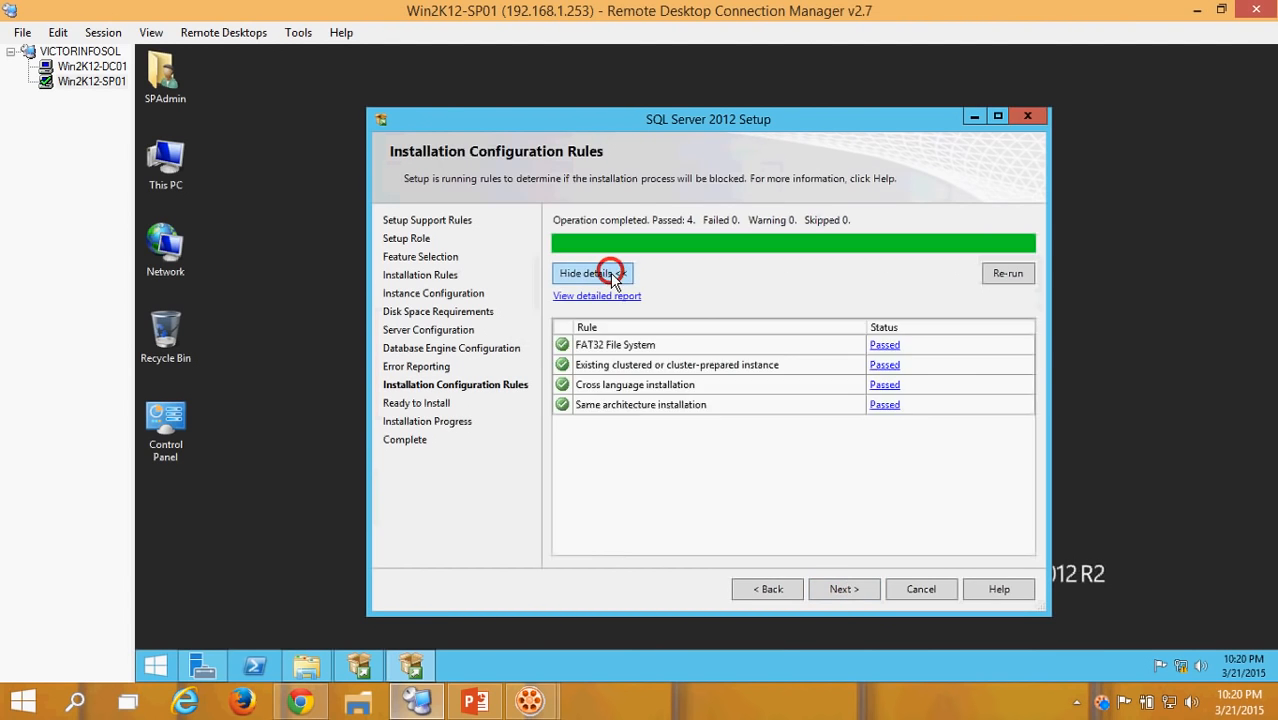
left_click(843, 590)
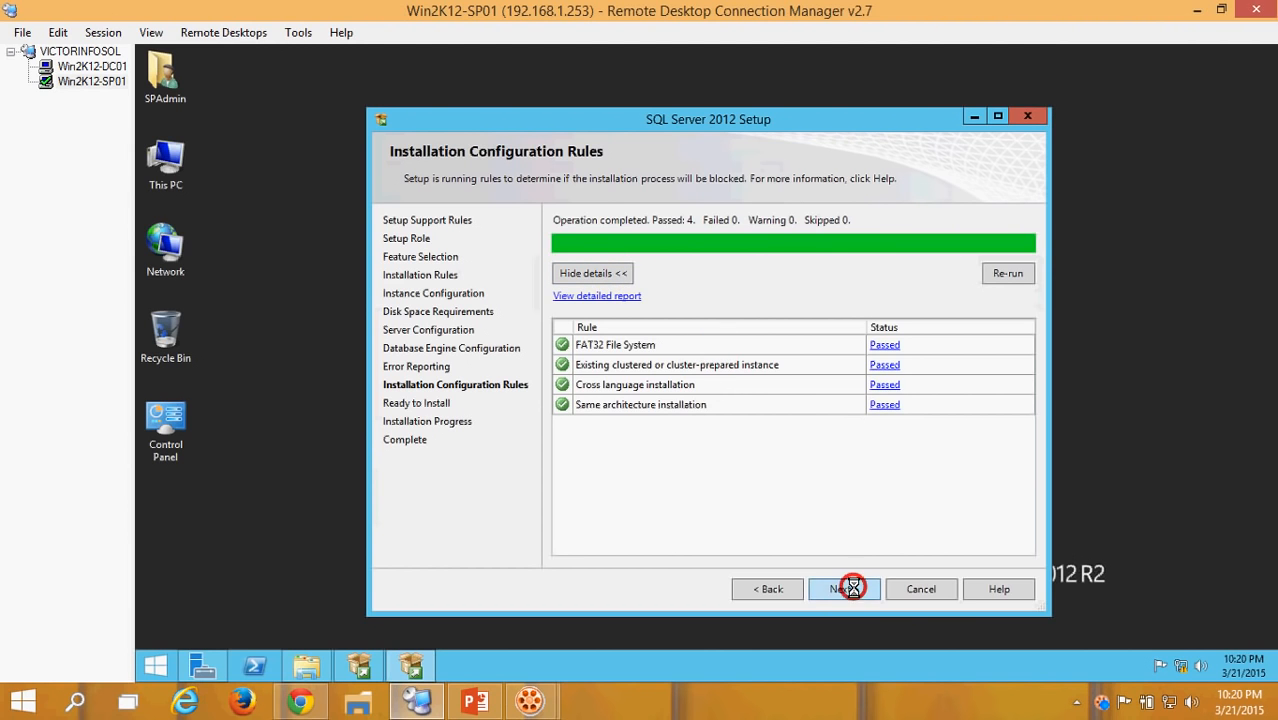
mouse_move(1026, 290)
left_mouse_down()
mouse_move(1026, 425)
mouse_move(1024, 271)
left_mouse_up()
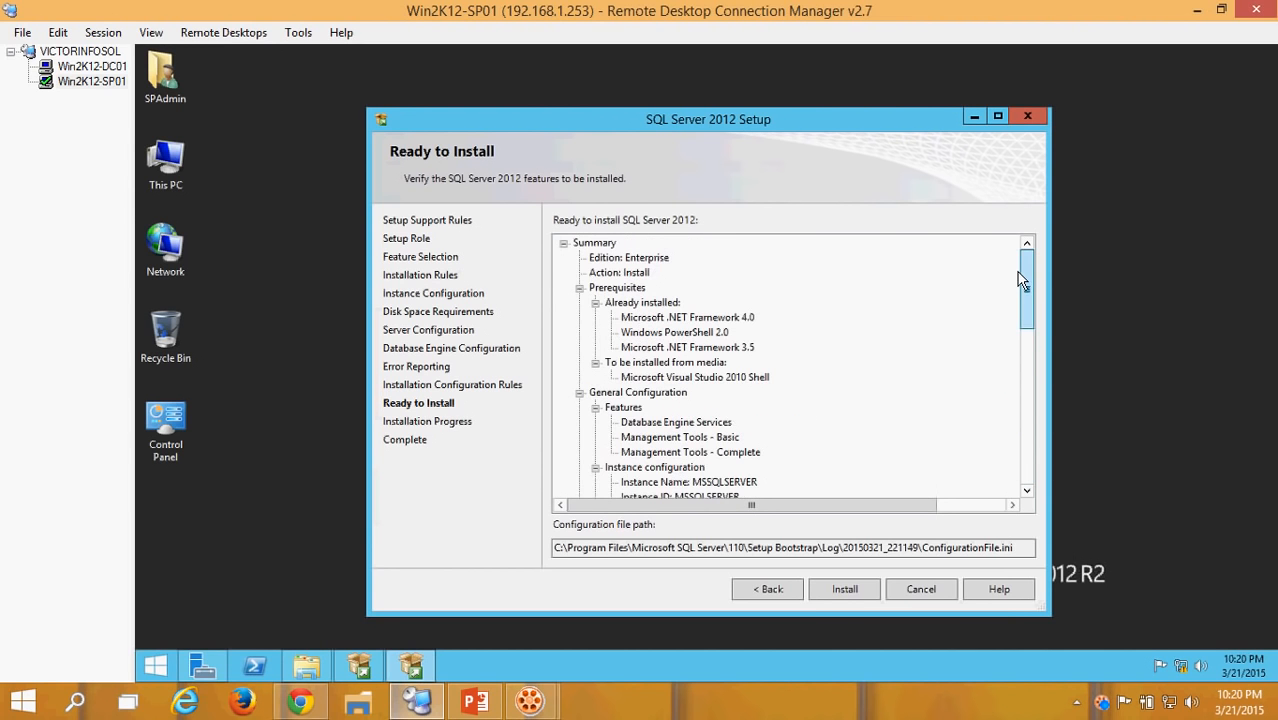
left_click(852, 591)
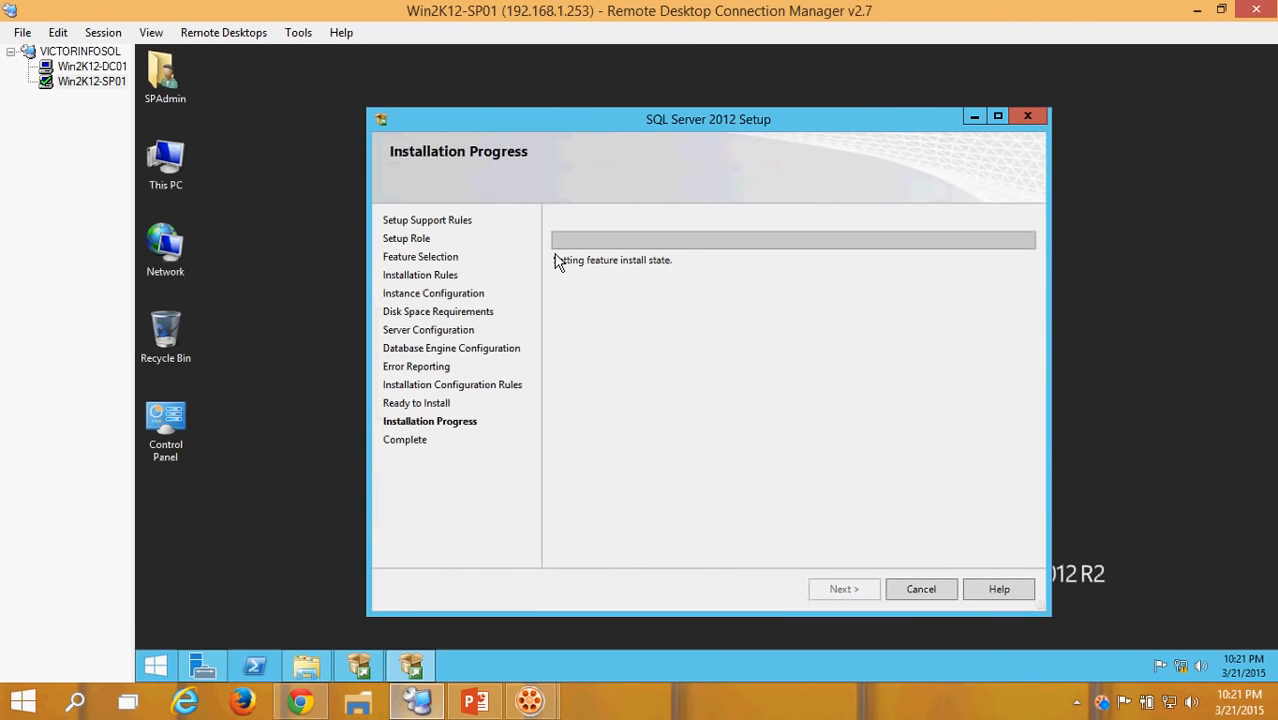
left_click(659, 284)
left_click(620, 118)
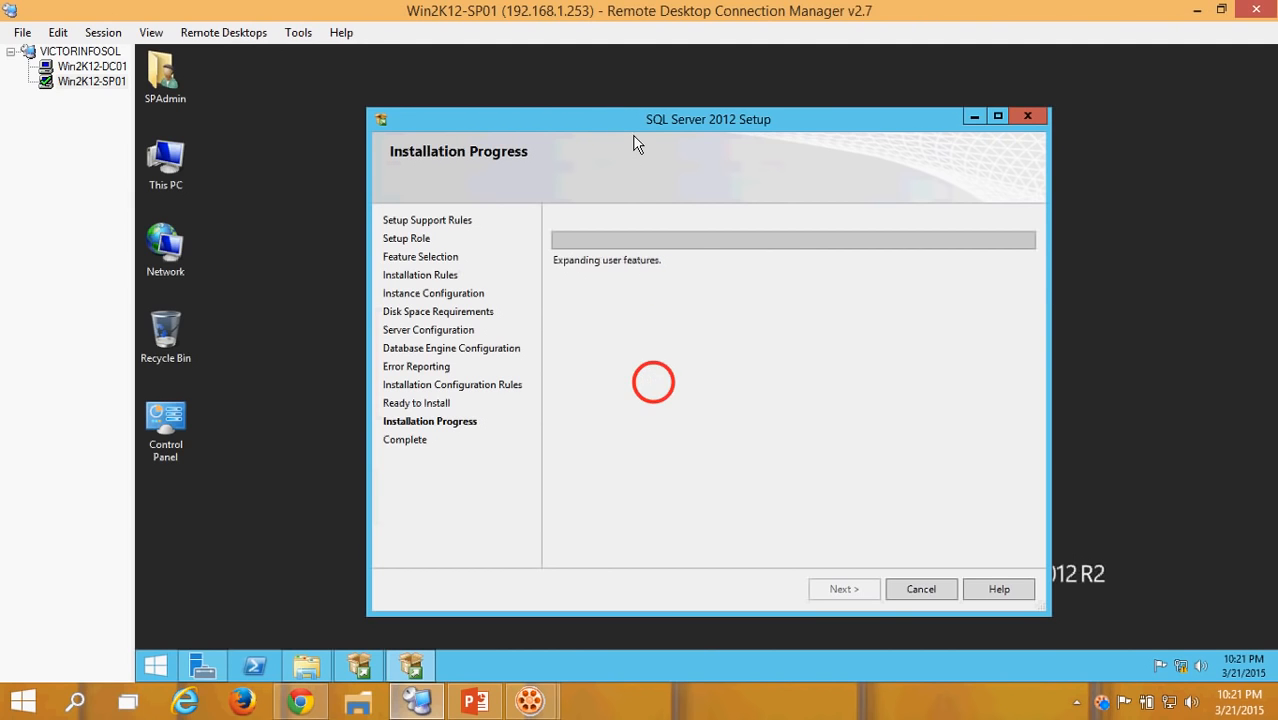
left_click(633, 135)
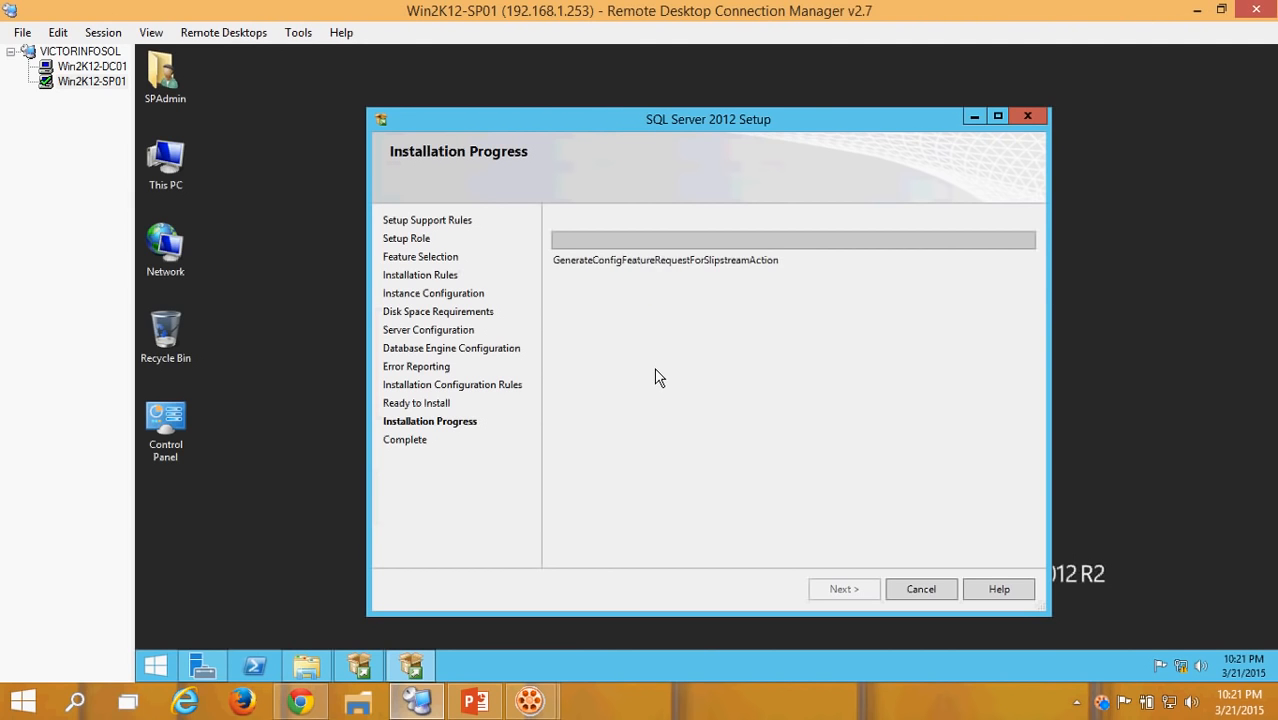
left_click(668, 355)
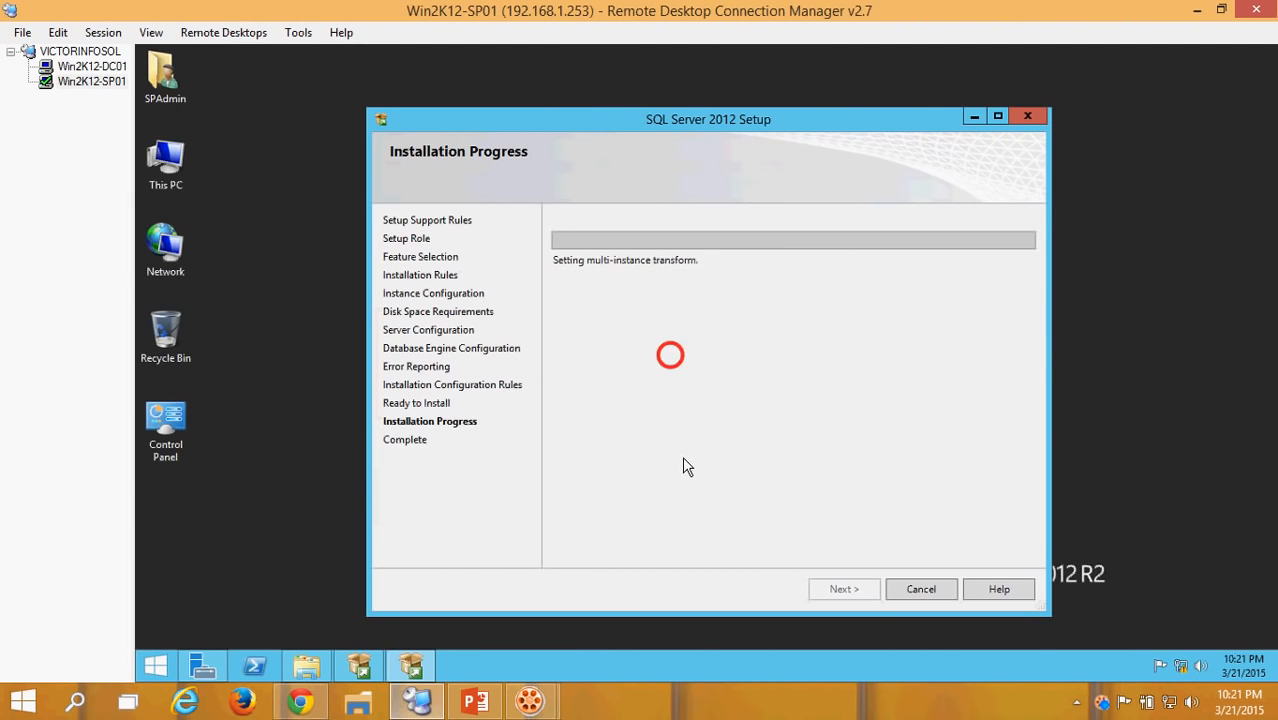
left_click(722, 688)
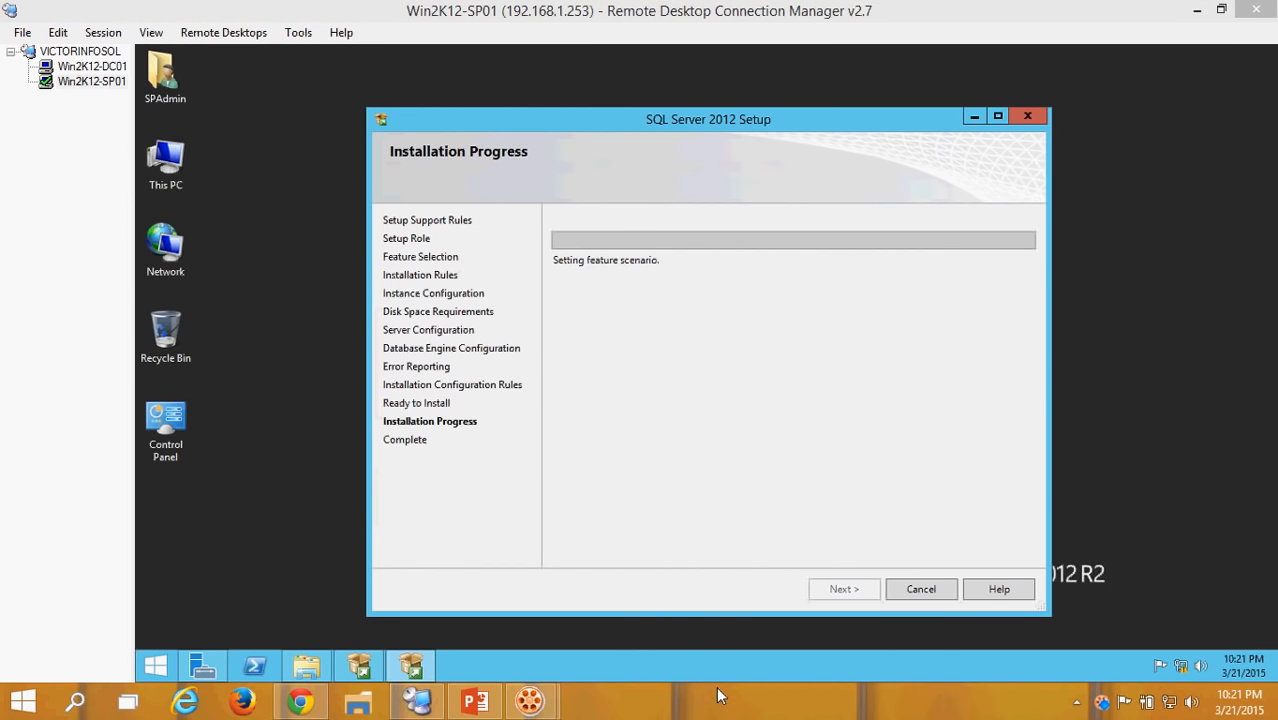
left_click(667, 287)
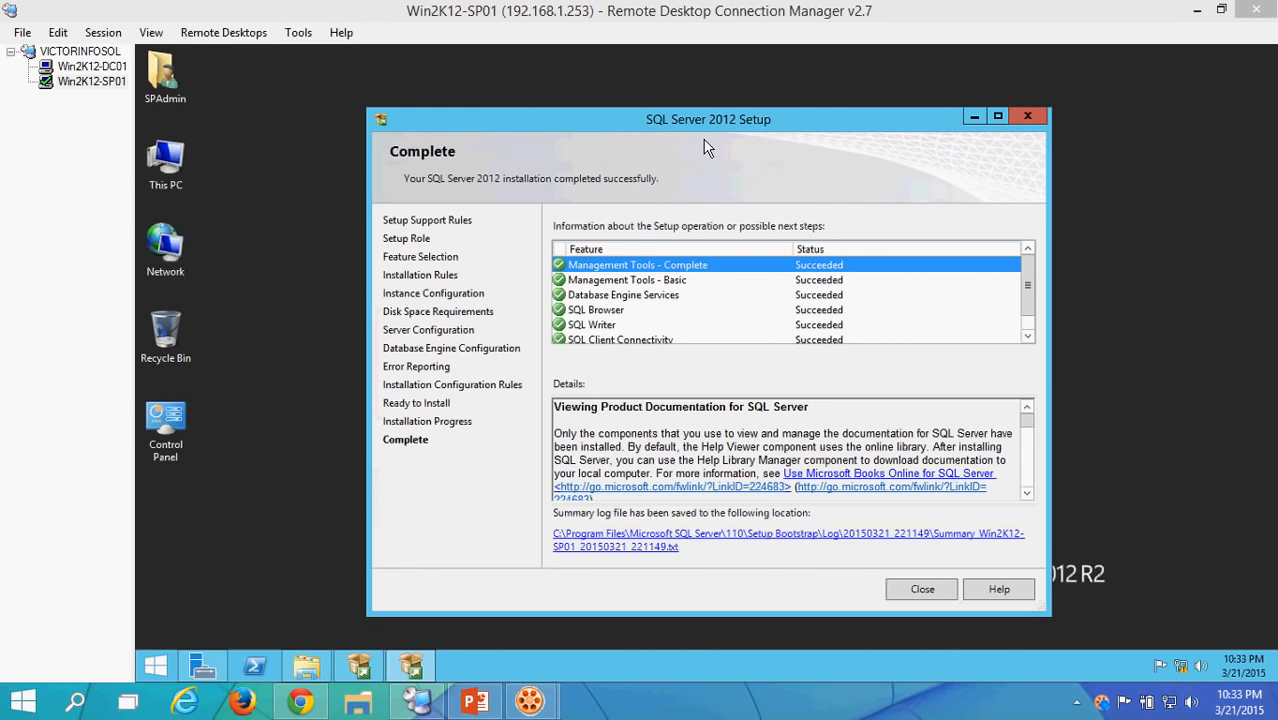
- Review the status of every installed feature on the completion page and close the setup wizard
left_click(1029, 290)
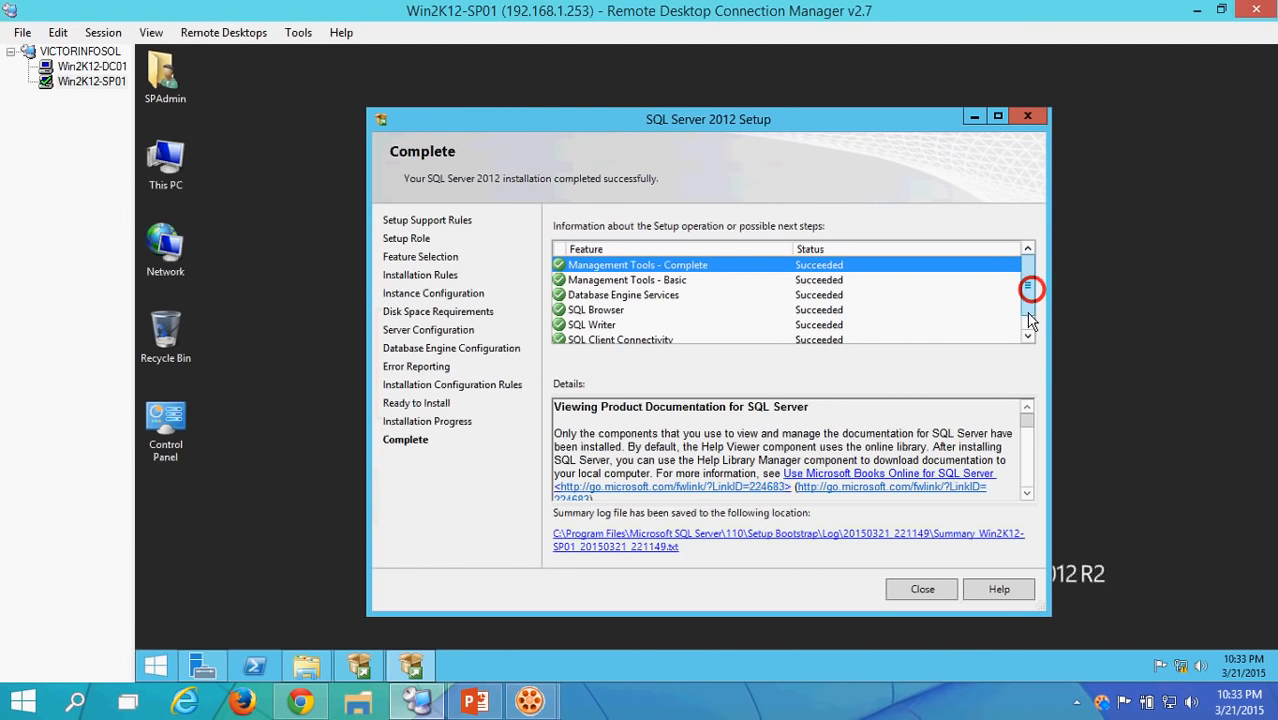
left_click(1023, 333)
left_click(1023, 333)
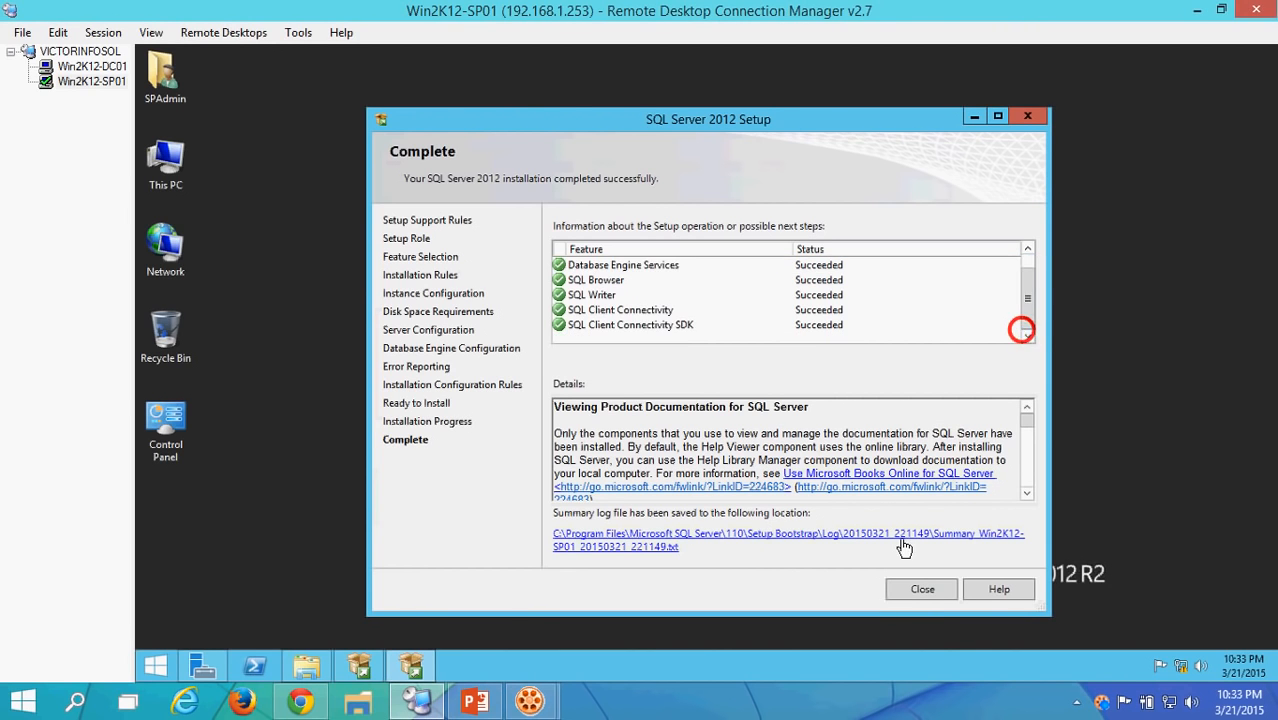
left_click(922, 590)
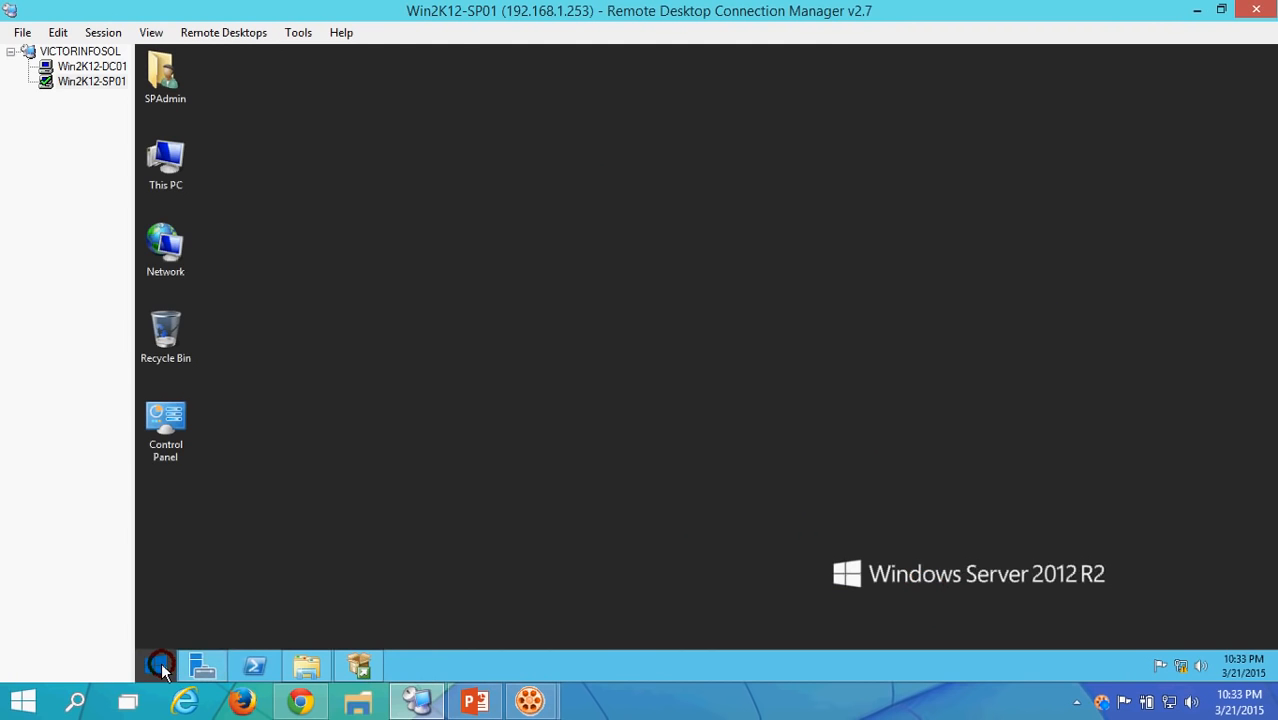
- Search the server's apps for "sql server" and open the file location of SQL Server Management Studio
left_click(155, 666)
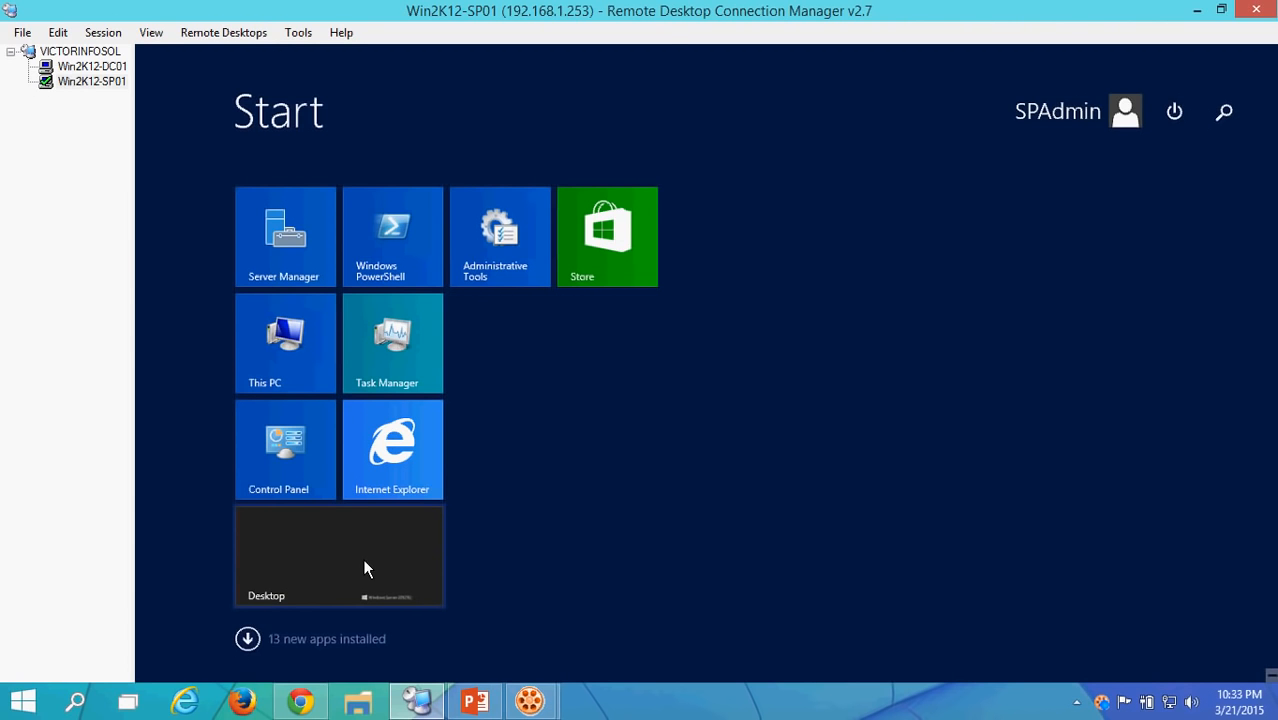
type("sql server")
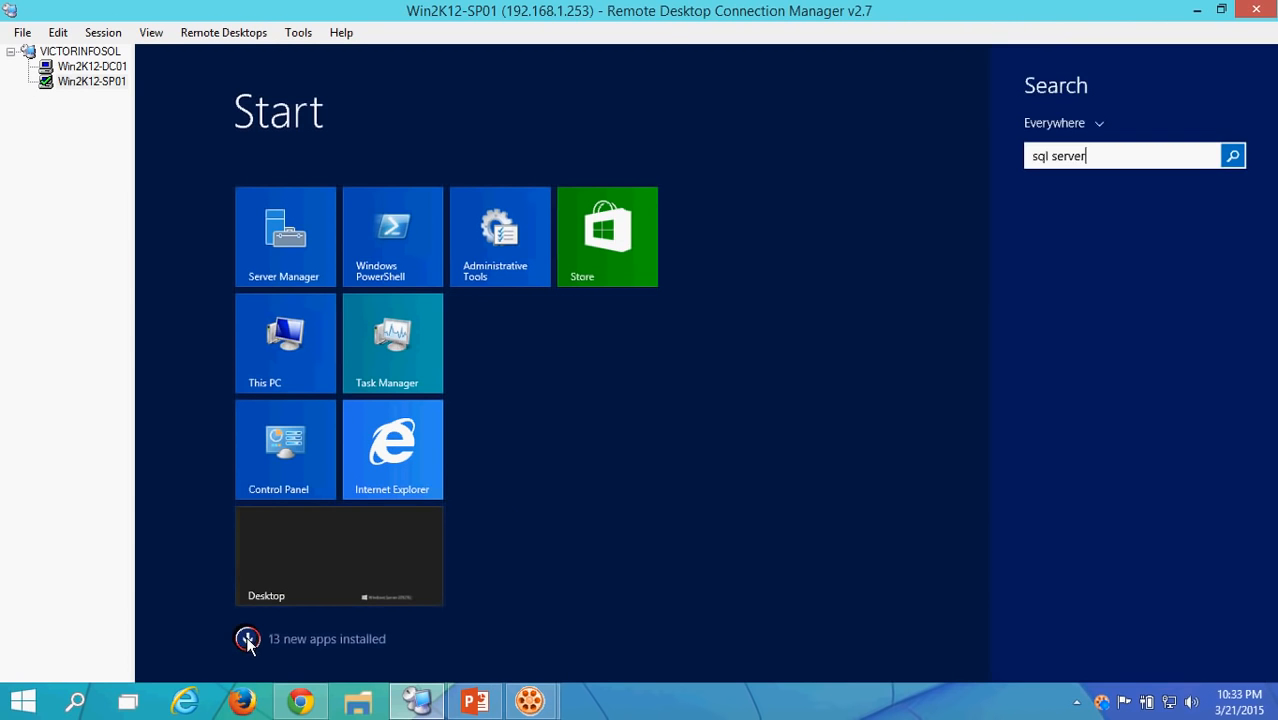
left_click(1103, 165)
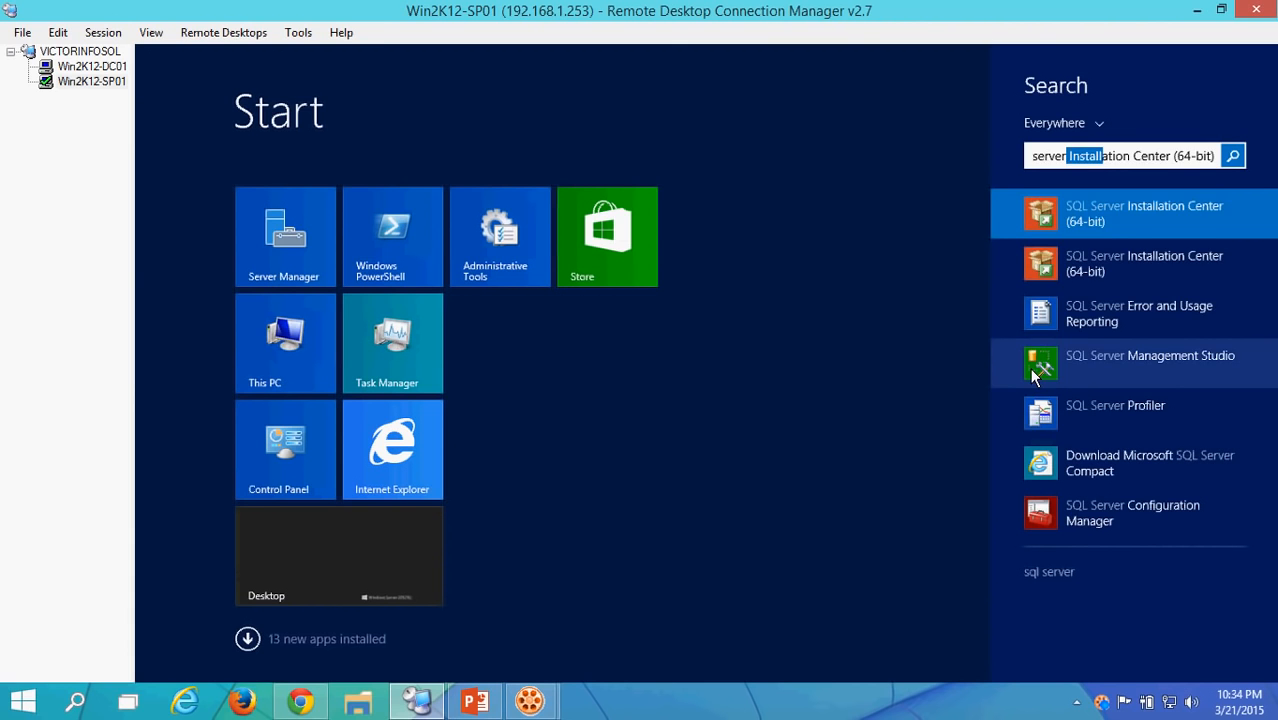
left_click(1078, 360)
right_click(1078, 360)
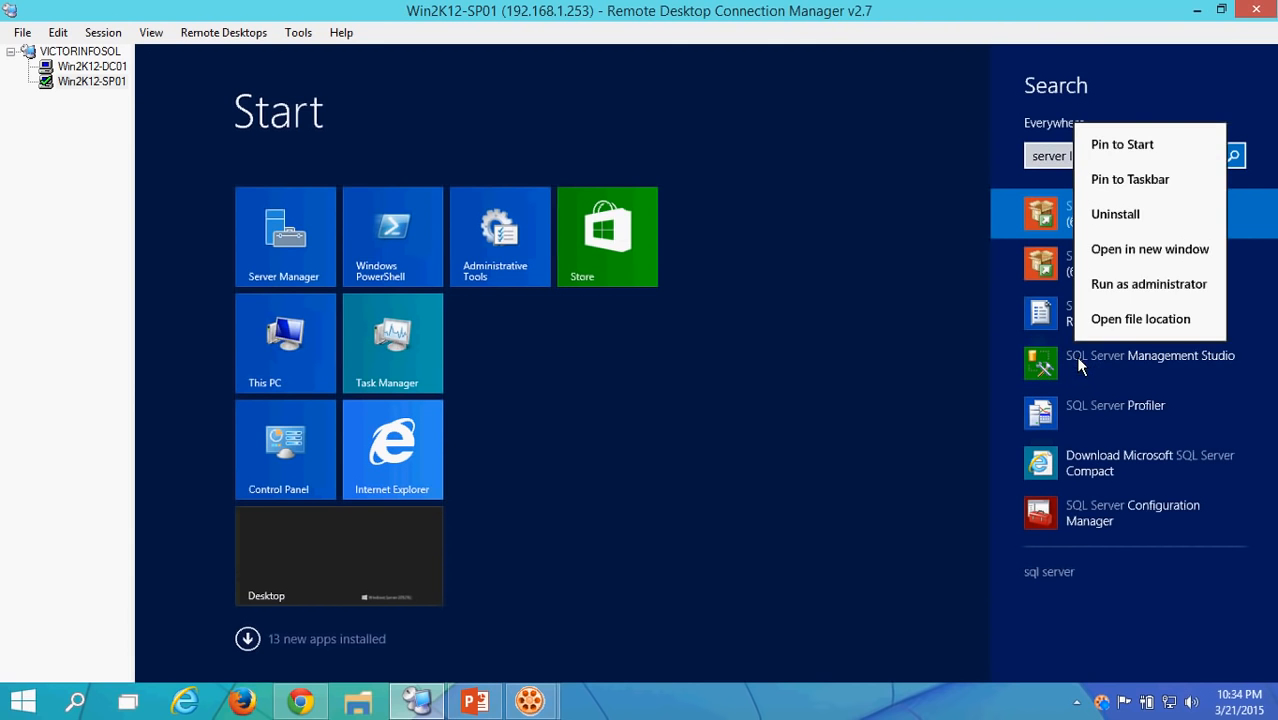
left_click(1155, 320)
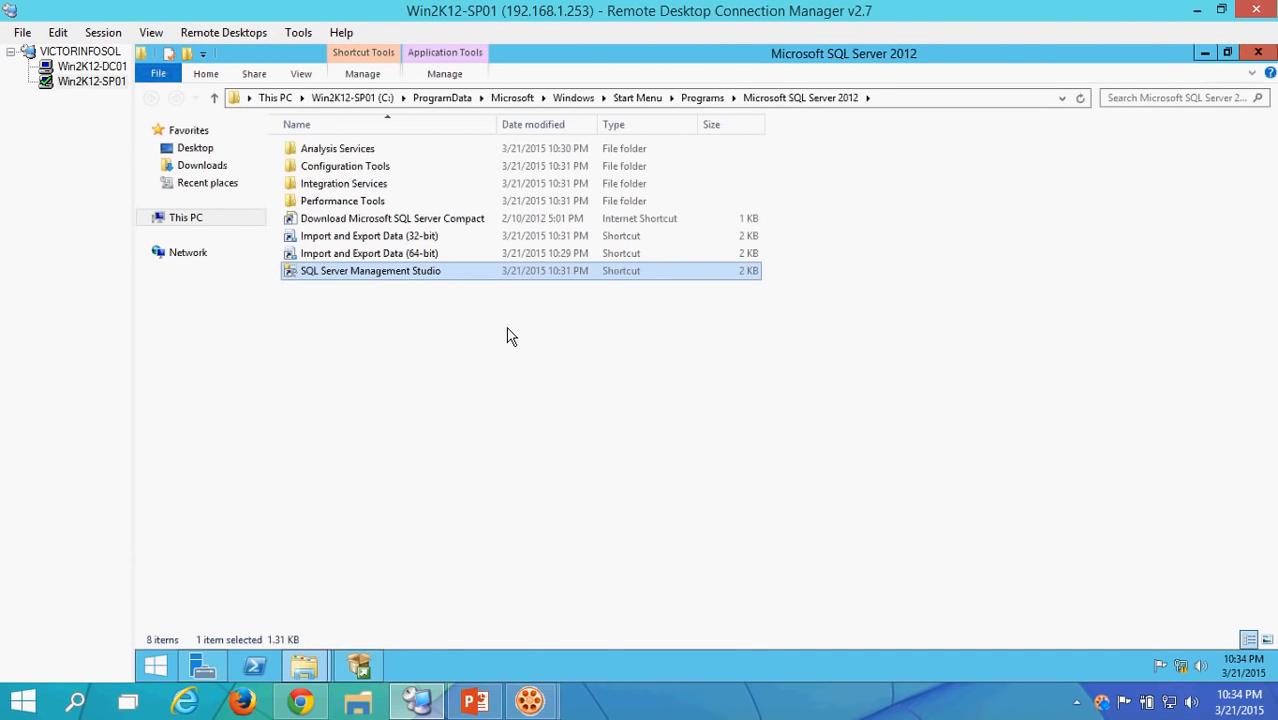
- Create a desktop shortcut for SQL Server Management Studio and close the Microsoft SQL Server 2012 folder window
double_click(406, 271)
right_click(406, 271)
left_click(475, 417)
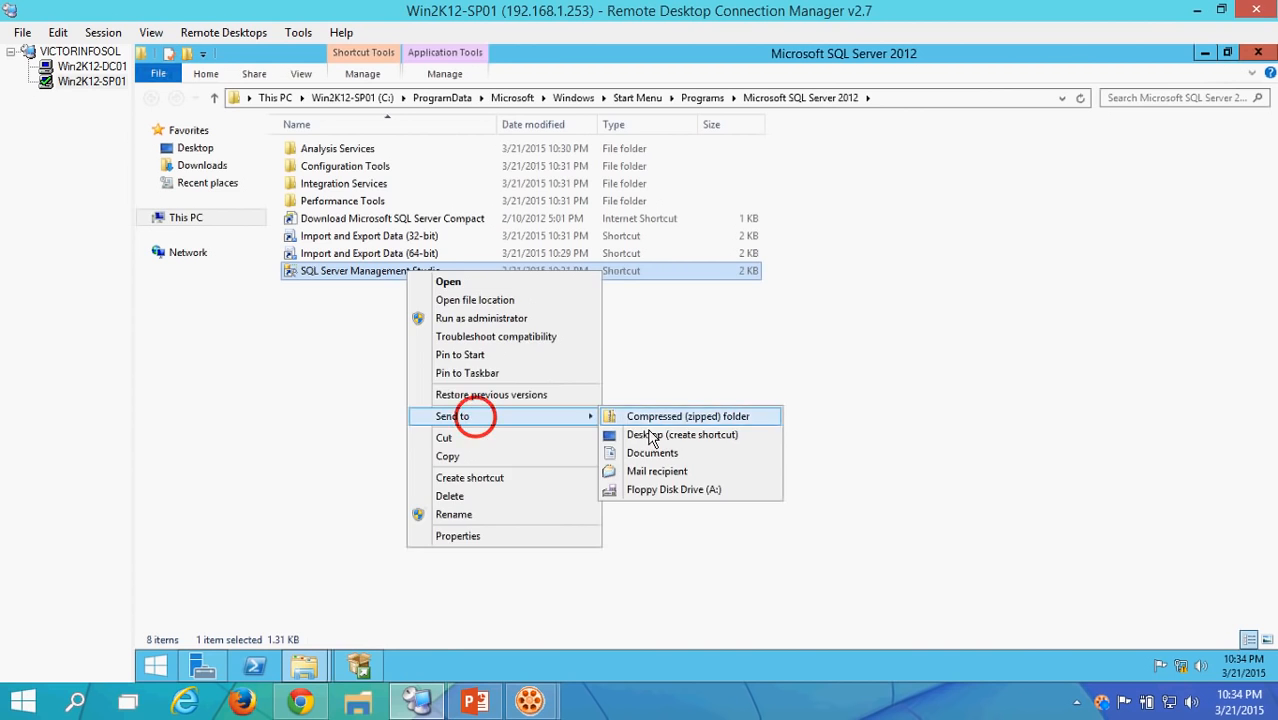
left_click(651, 436)
left_click(1258, 54)
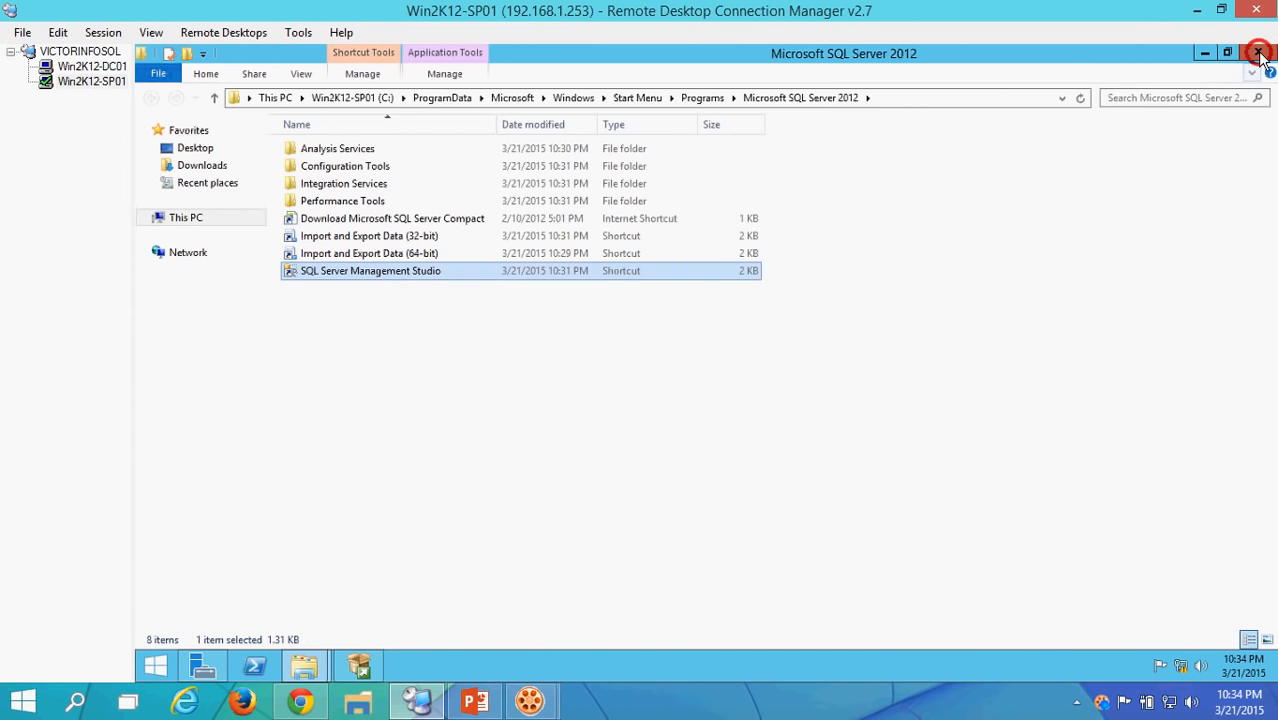
- Check the Step 1 slide in PowerPoint, and open SQL Server Management Studio on the server connected to WIN2K12-SP01 with Windows Authentication
double_click(191, 547)
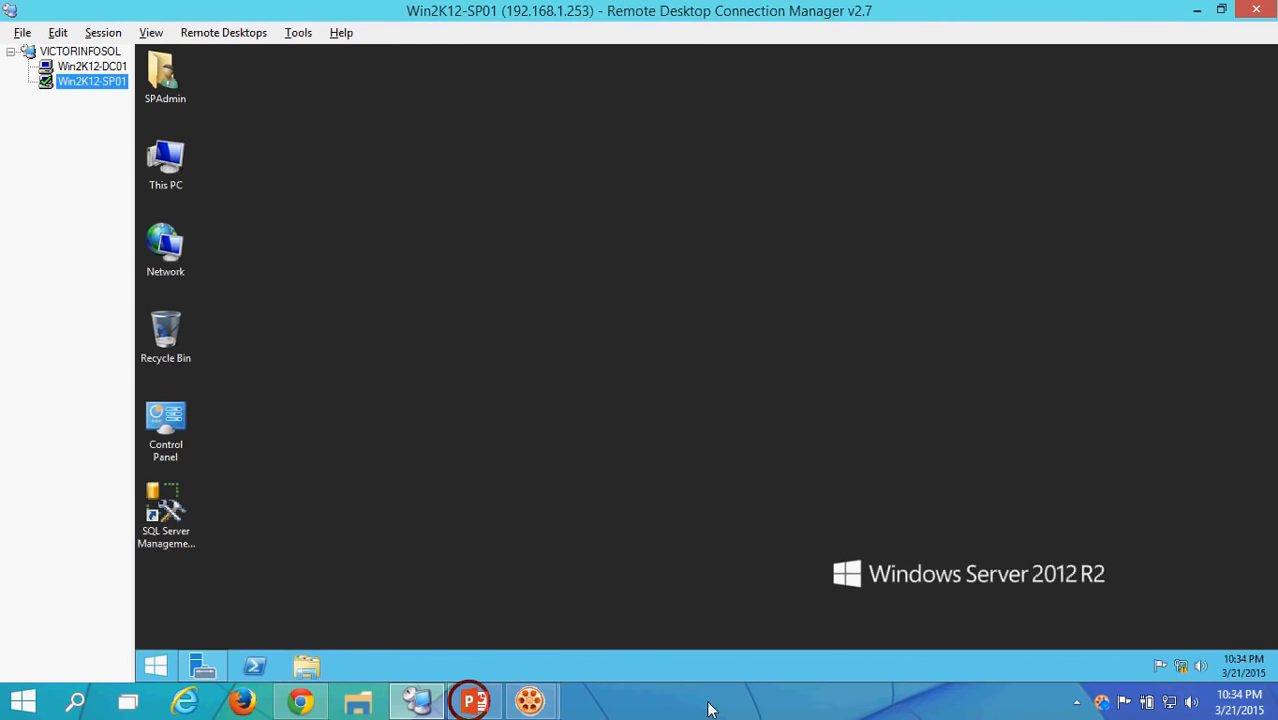
left_click(480, 702)
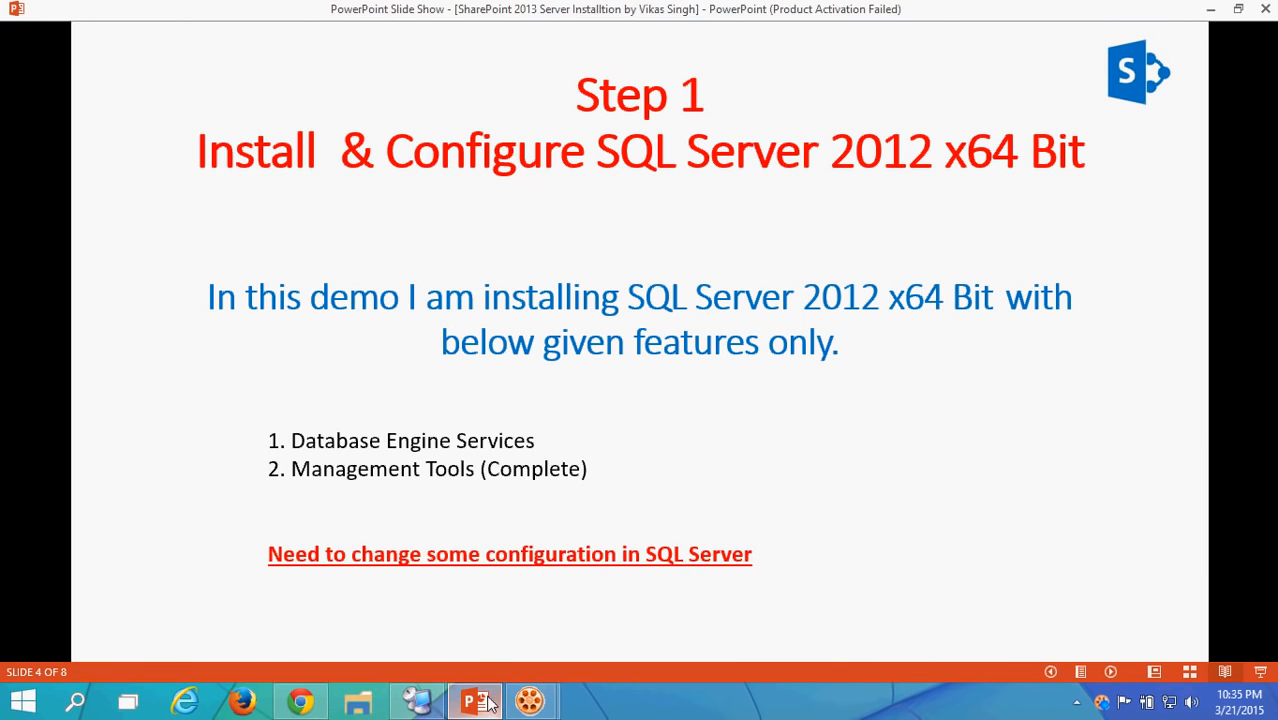
left_click(418, 702)
right_click(621, 299)
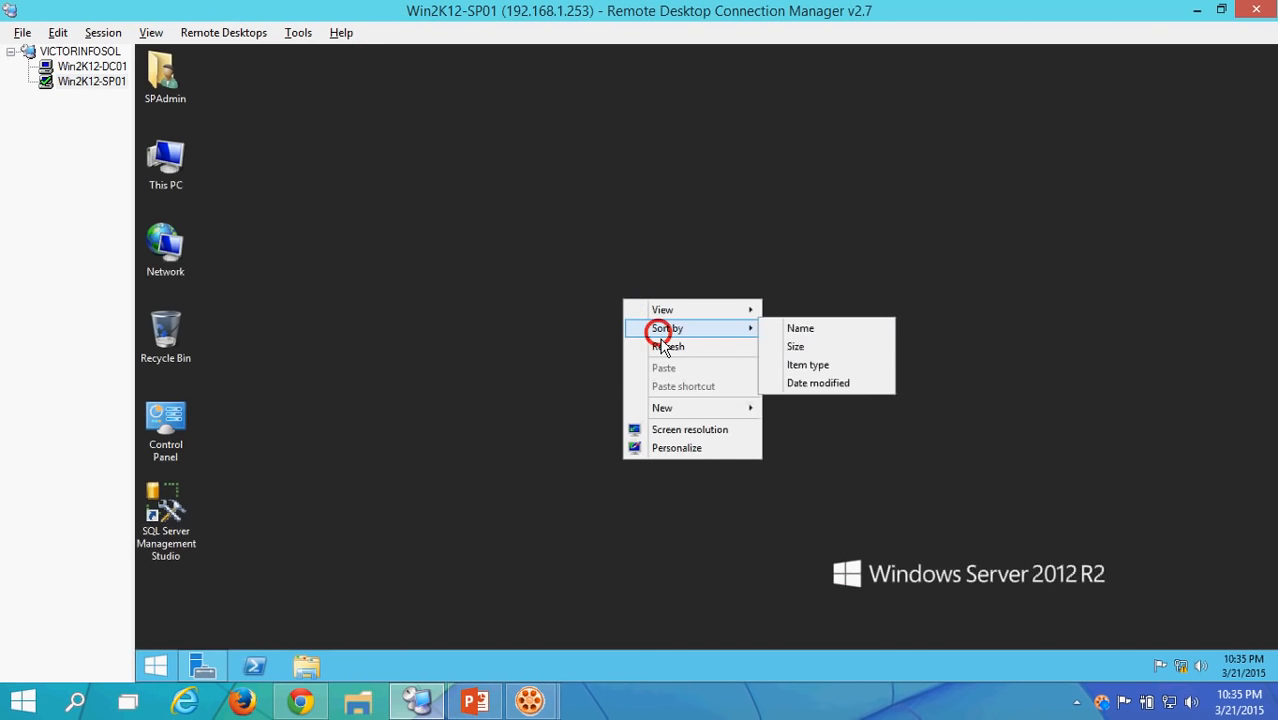
left_click(542, 315)
right_click(546, 310)
left_click(592, 356)
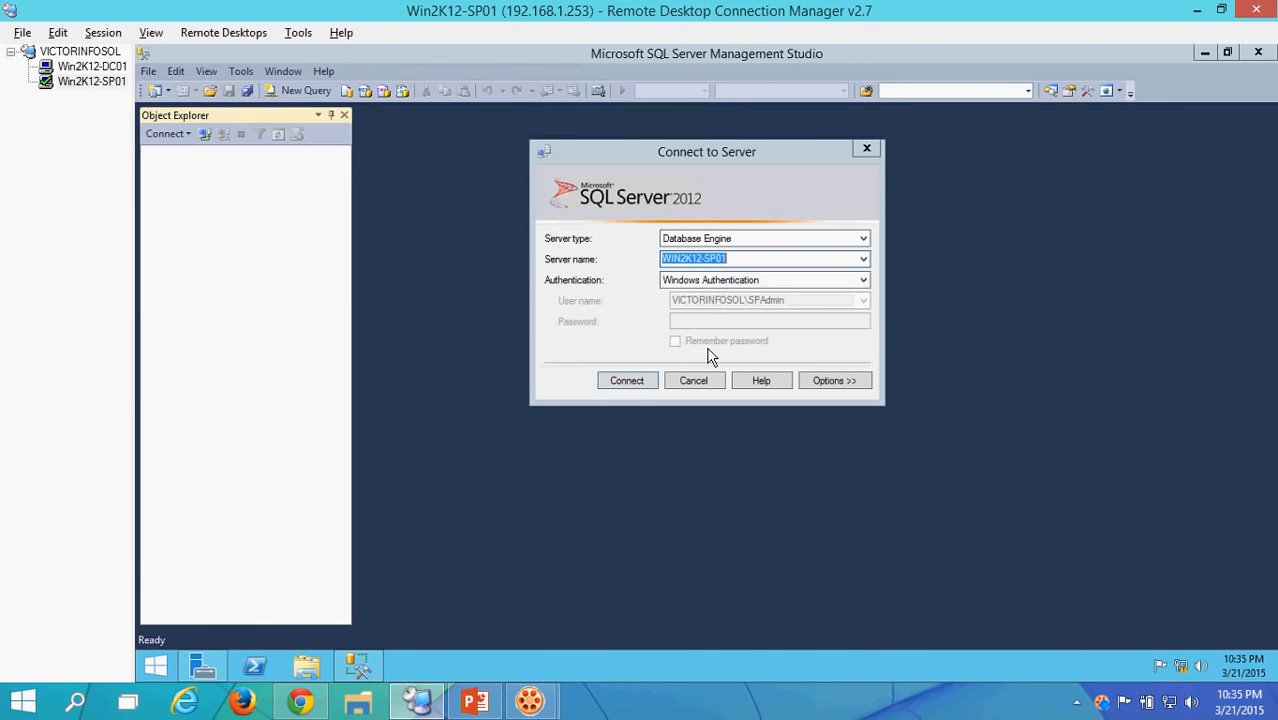
left_click(631, 381)
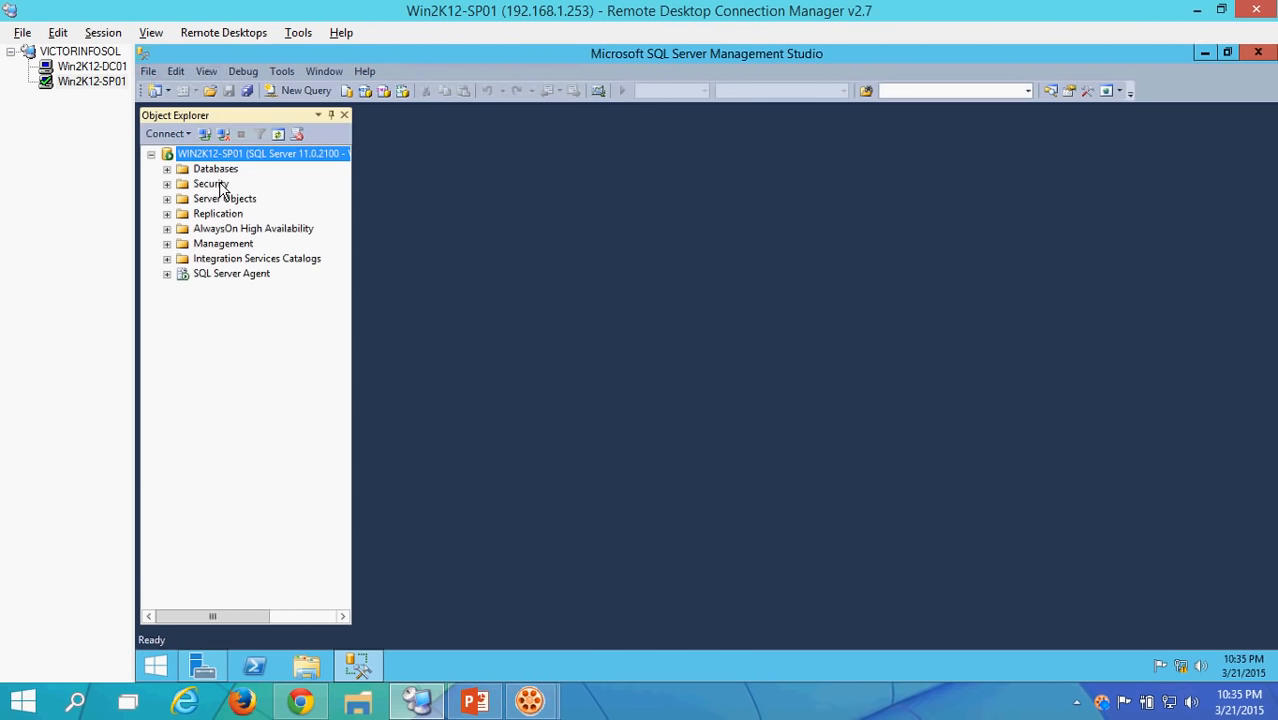
- Set Max Degree of Parallelism to 1 in the advanced properties of the WIN2K12-SP01 server and apply the change
right_click(224, 153)
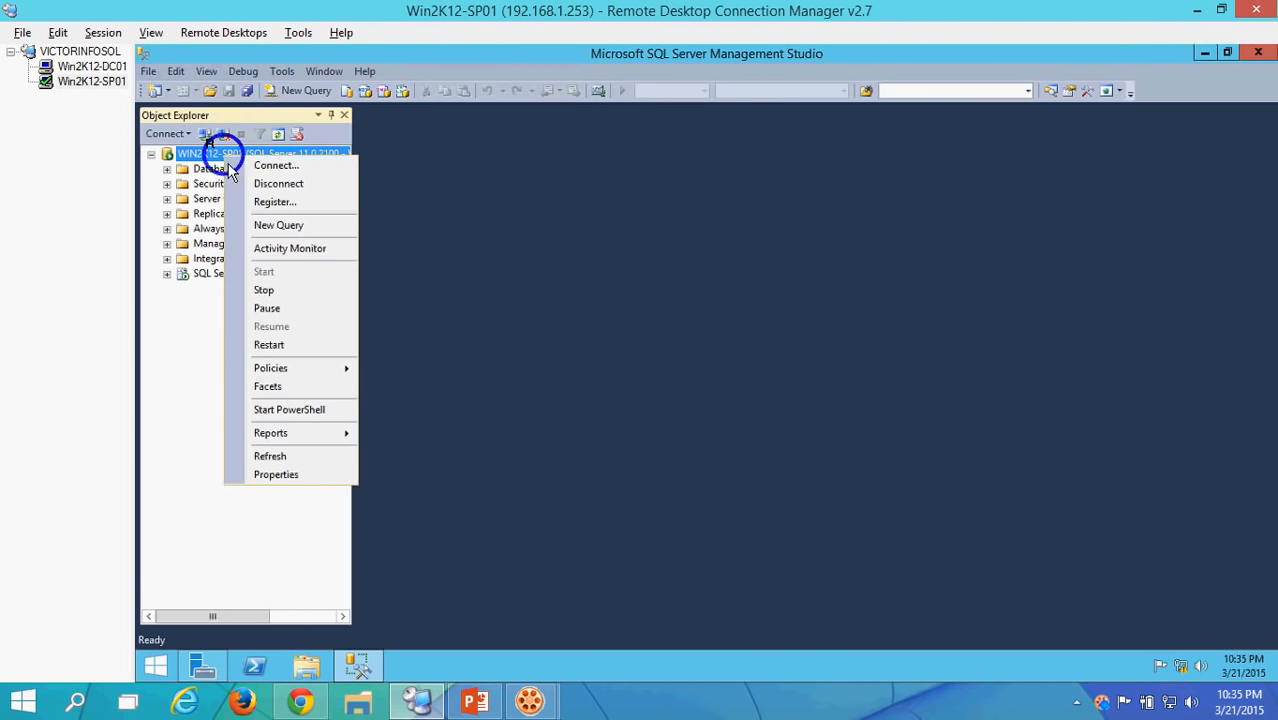
left_click(310, 472)
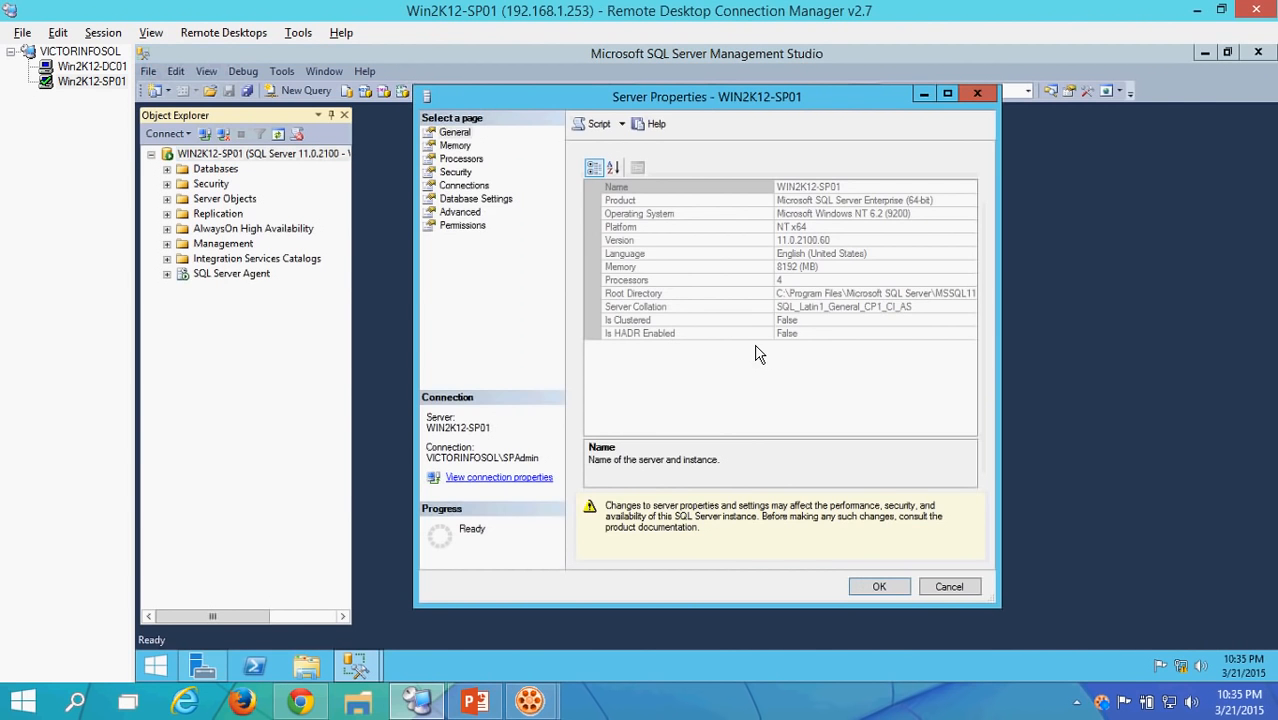
left_click(461, 214)
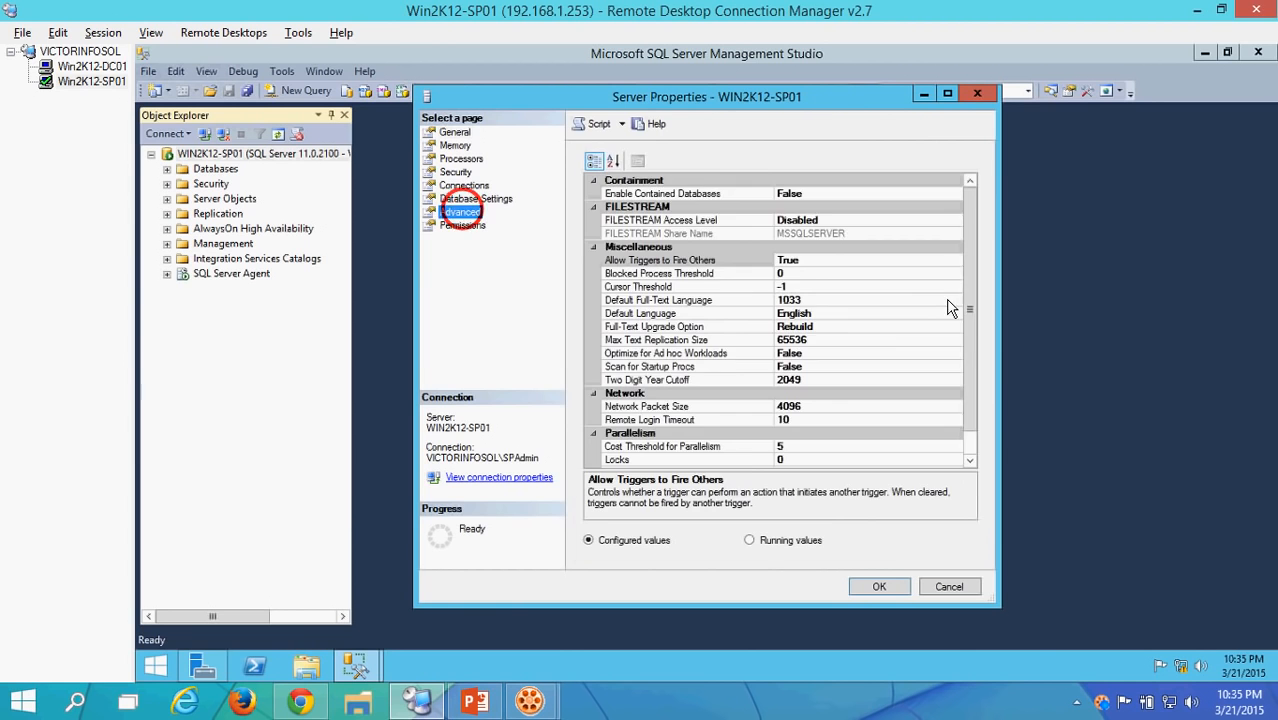
left_click_drag(970, 327, 955, 408)
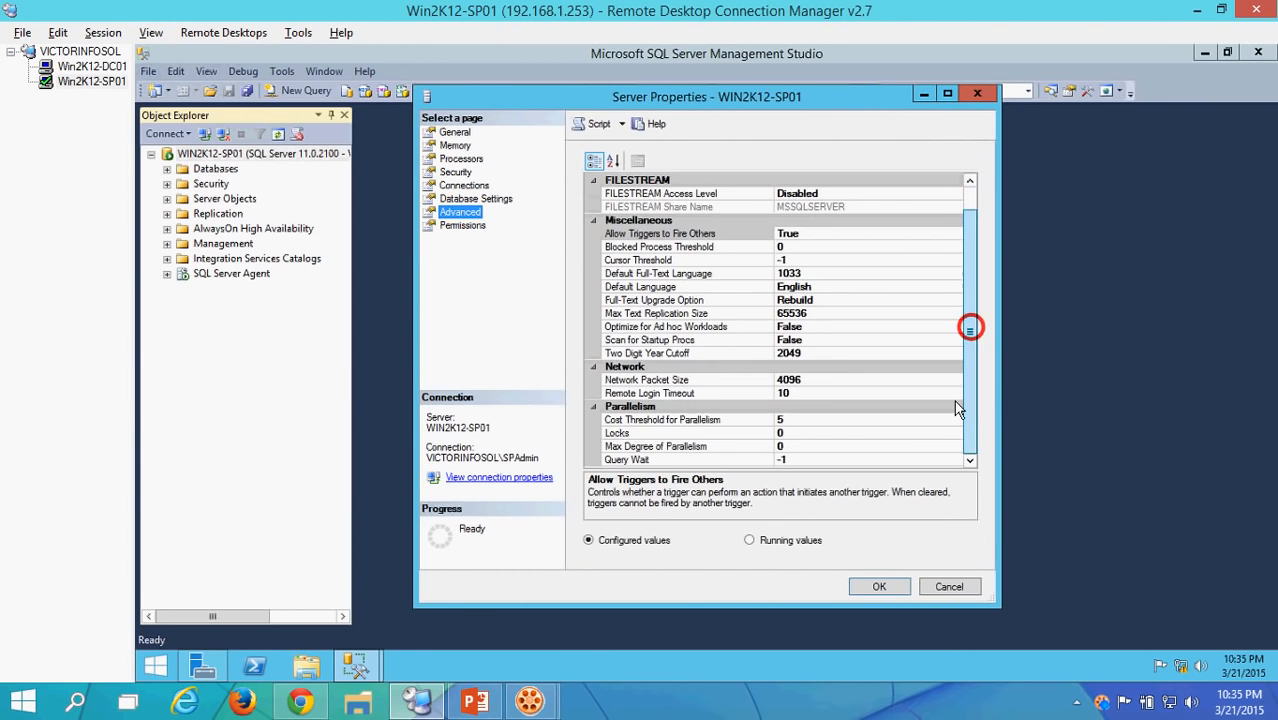
left_click(803, 446)
left_click(806, 446)
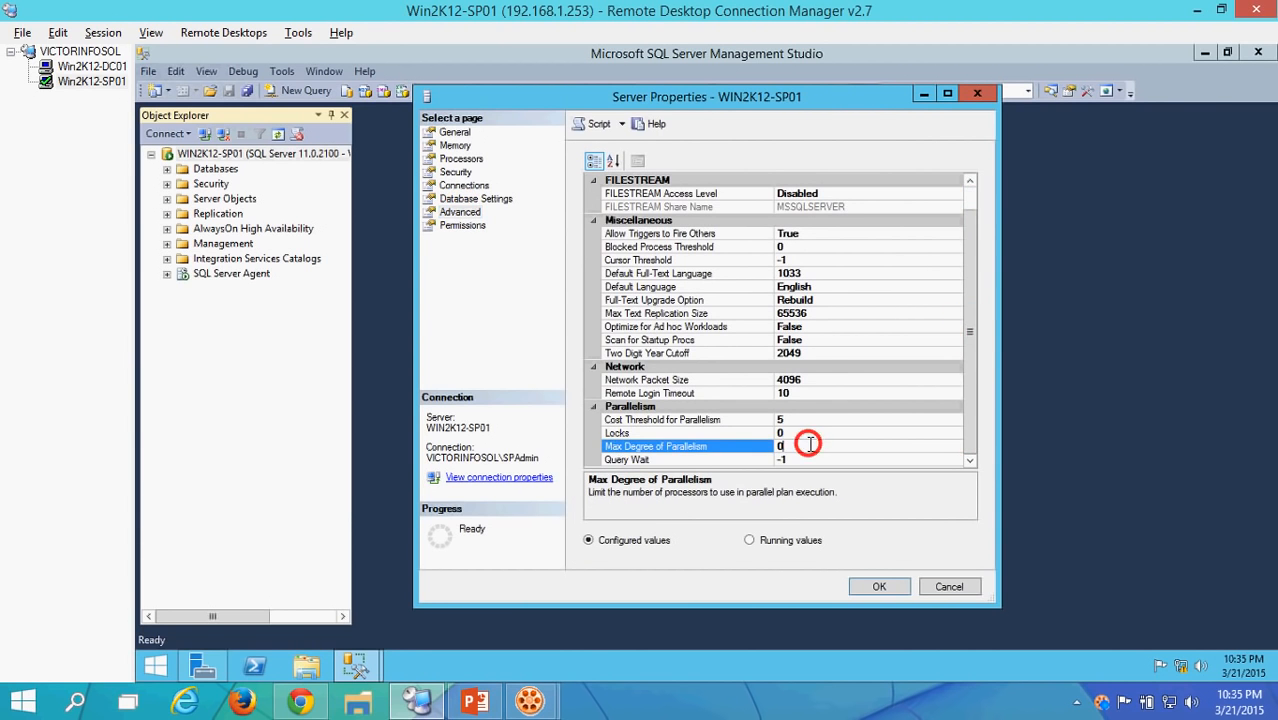
type("1")
left_click(870, 587)
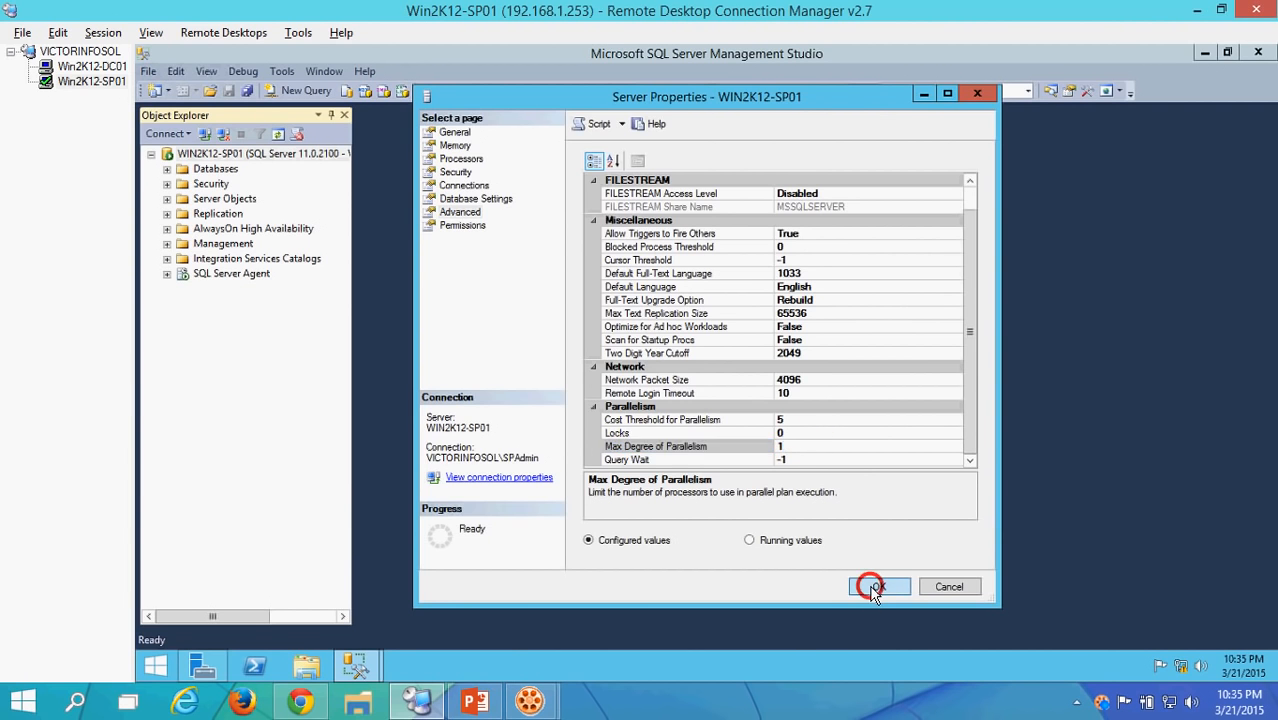
- Grant the VICTORINFOSOL\SPAdmin login the dbcreator and securityadmin server roles and save its properties
double_click(197, 183)
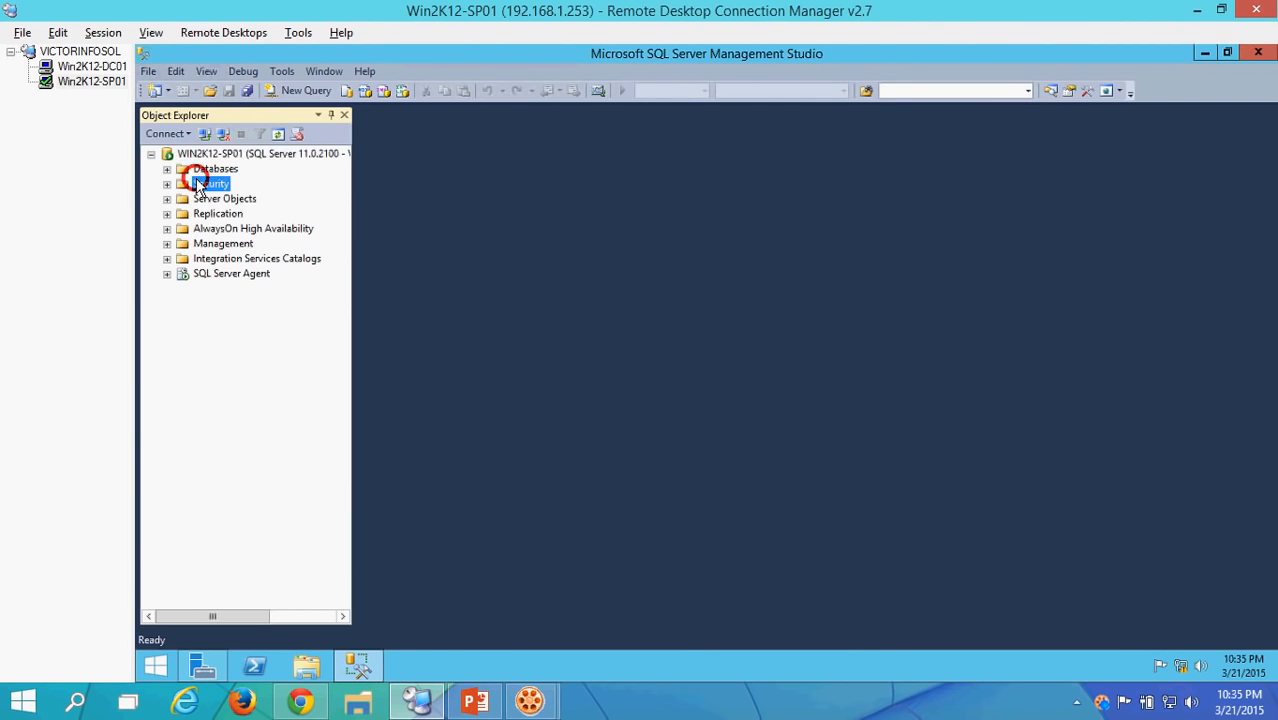
double_click(223, 199)
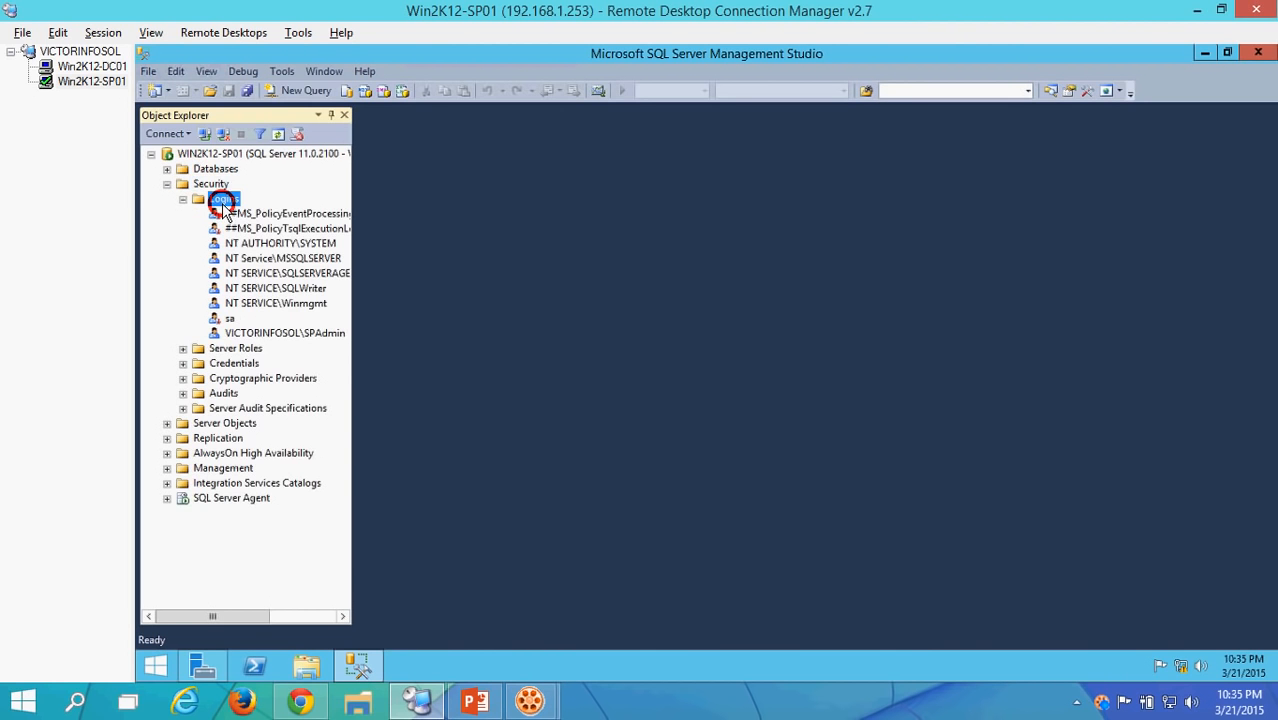
right_click(286, 335)
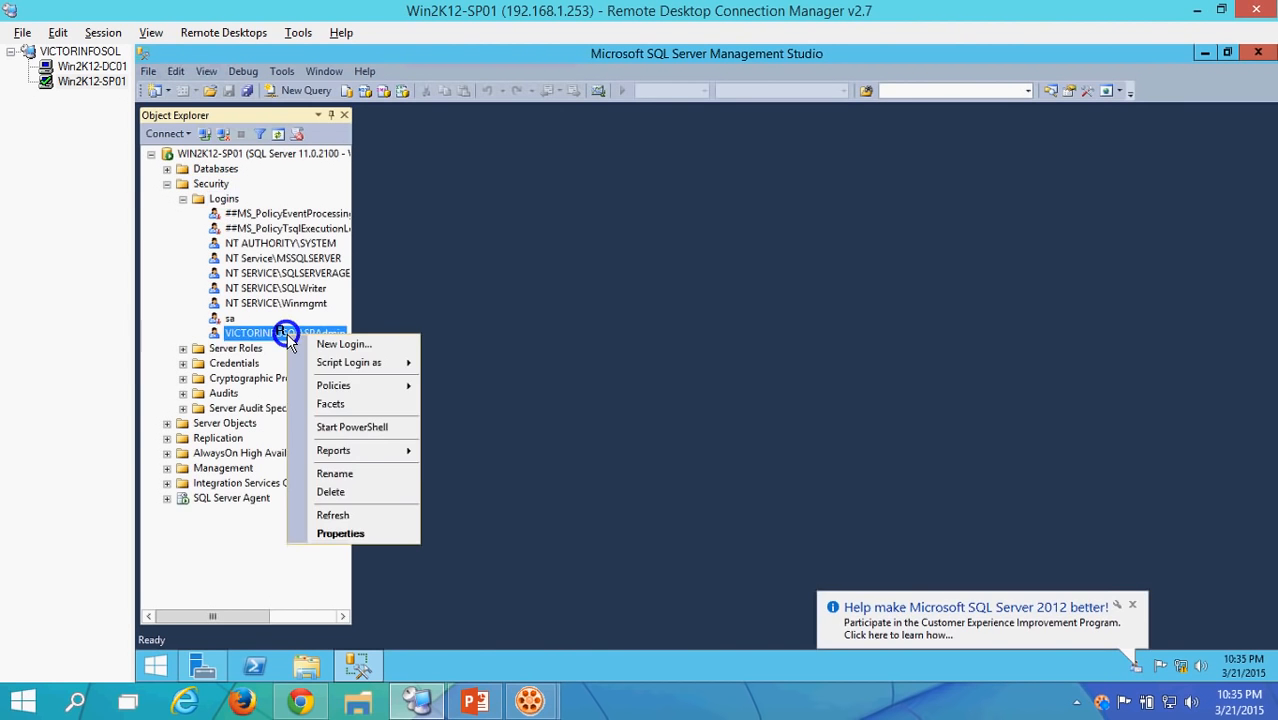
left_click(345, 532)
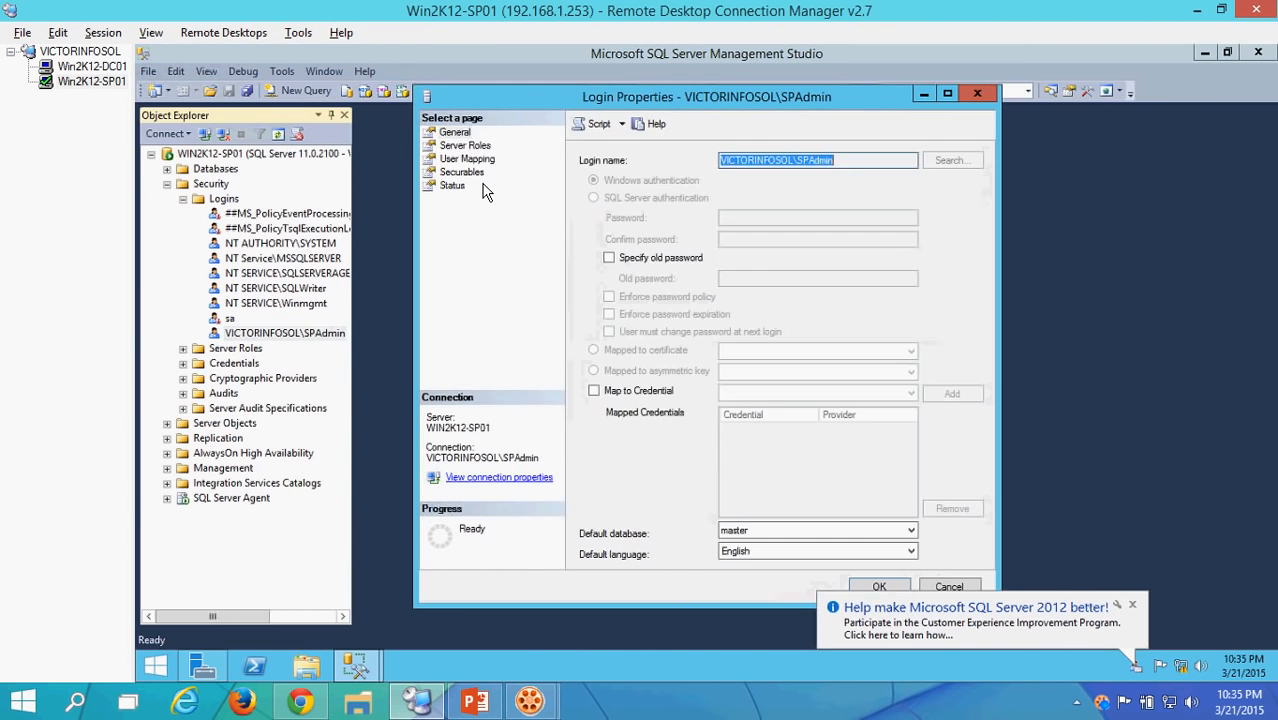
left_click(458, 146)
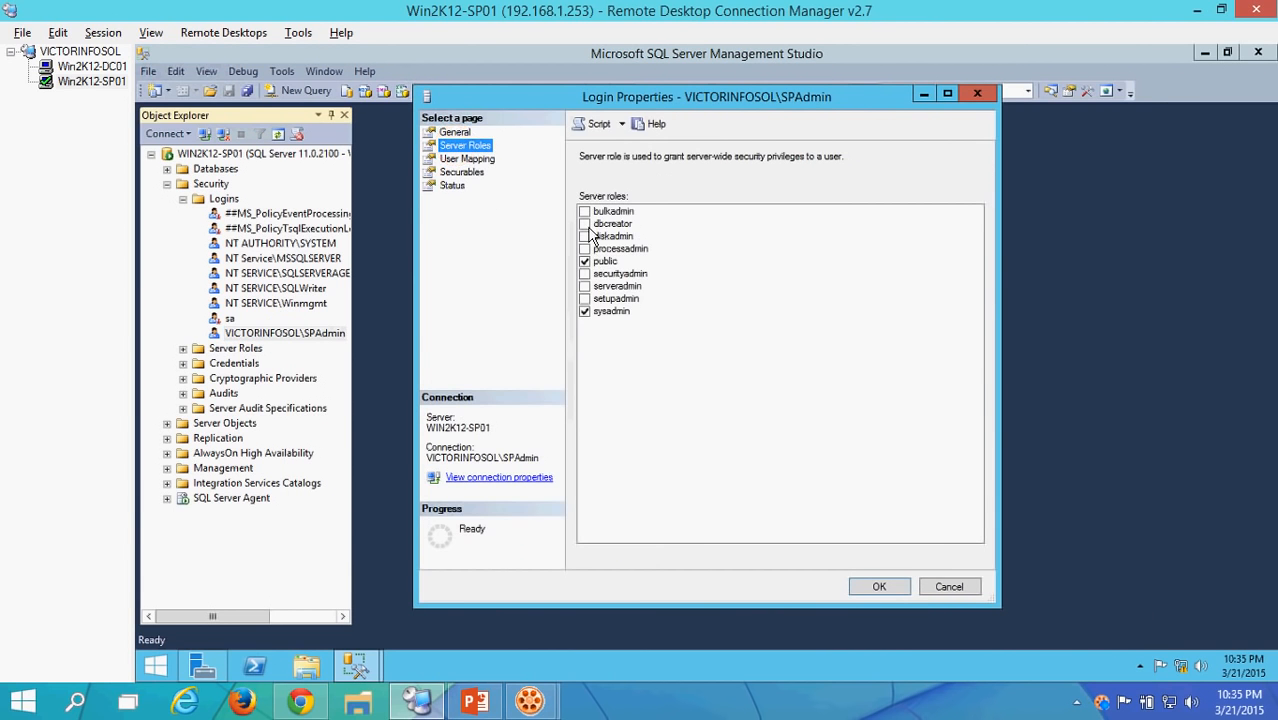
left_click(585, 223)
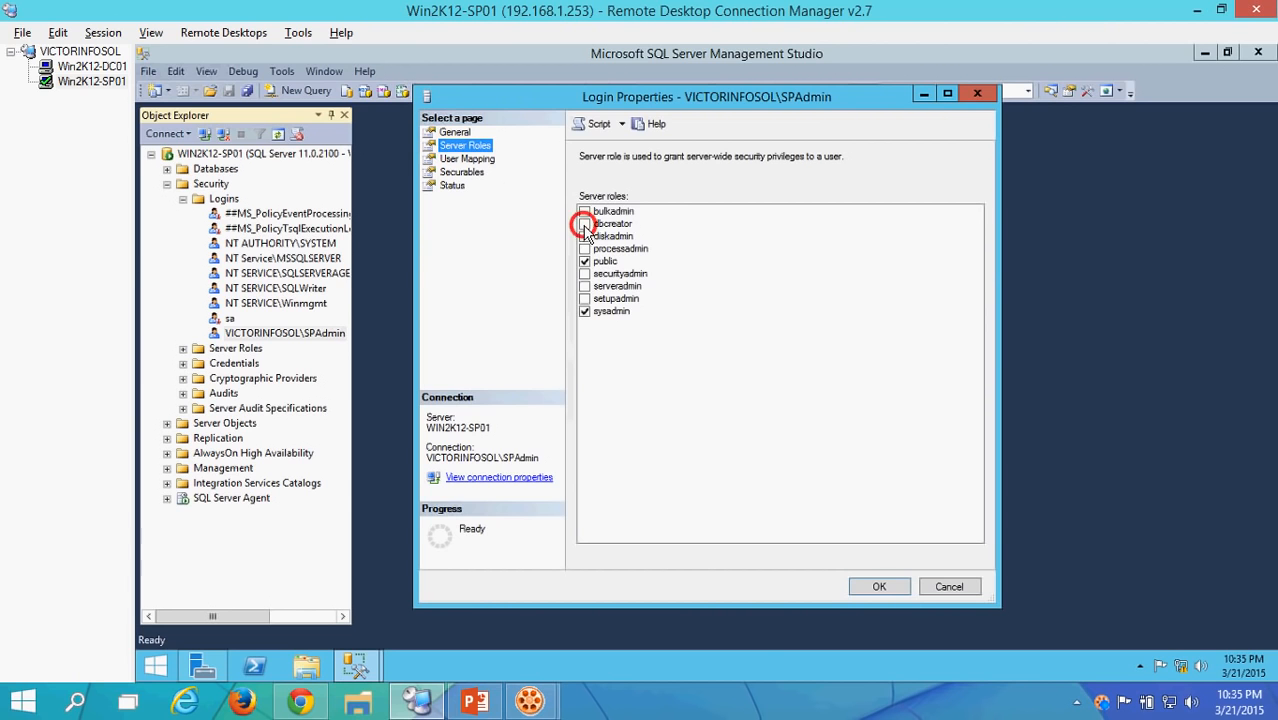
left_click(586, 275)
left_click(586, 274)
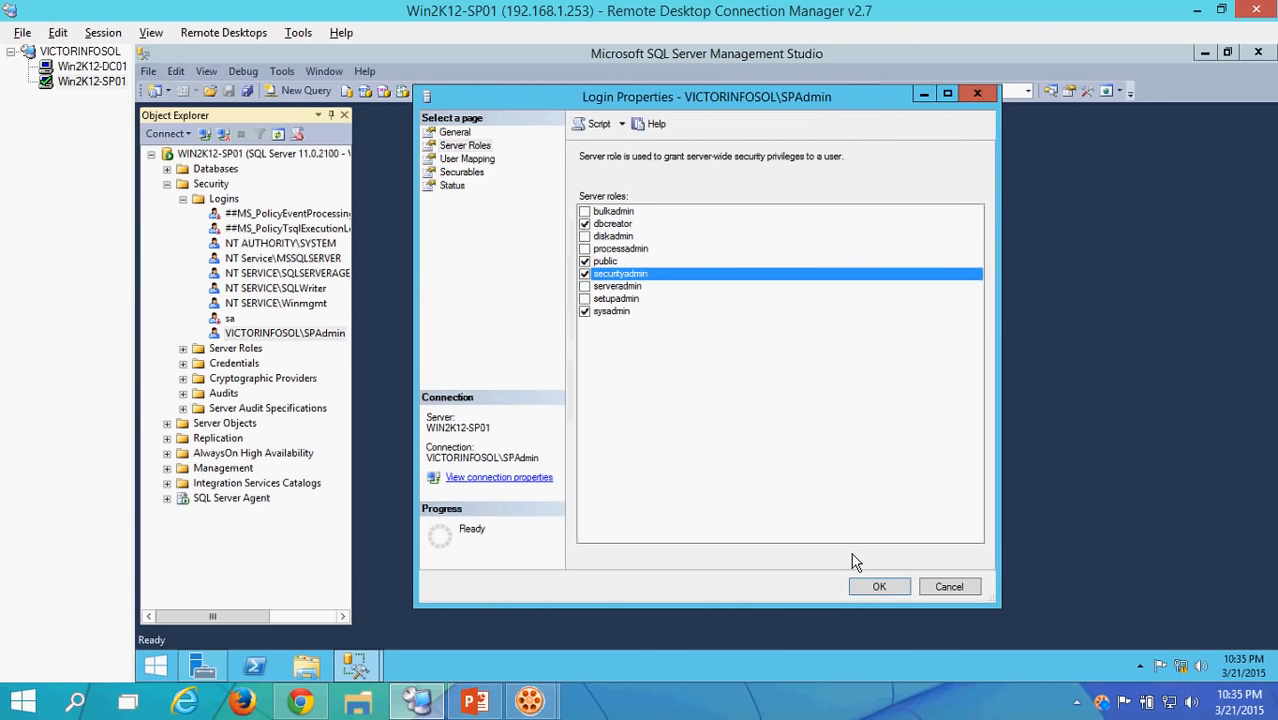
left_click(878, 587)
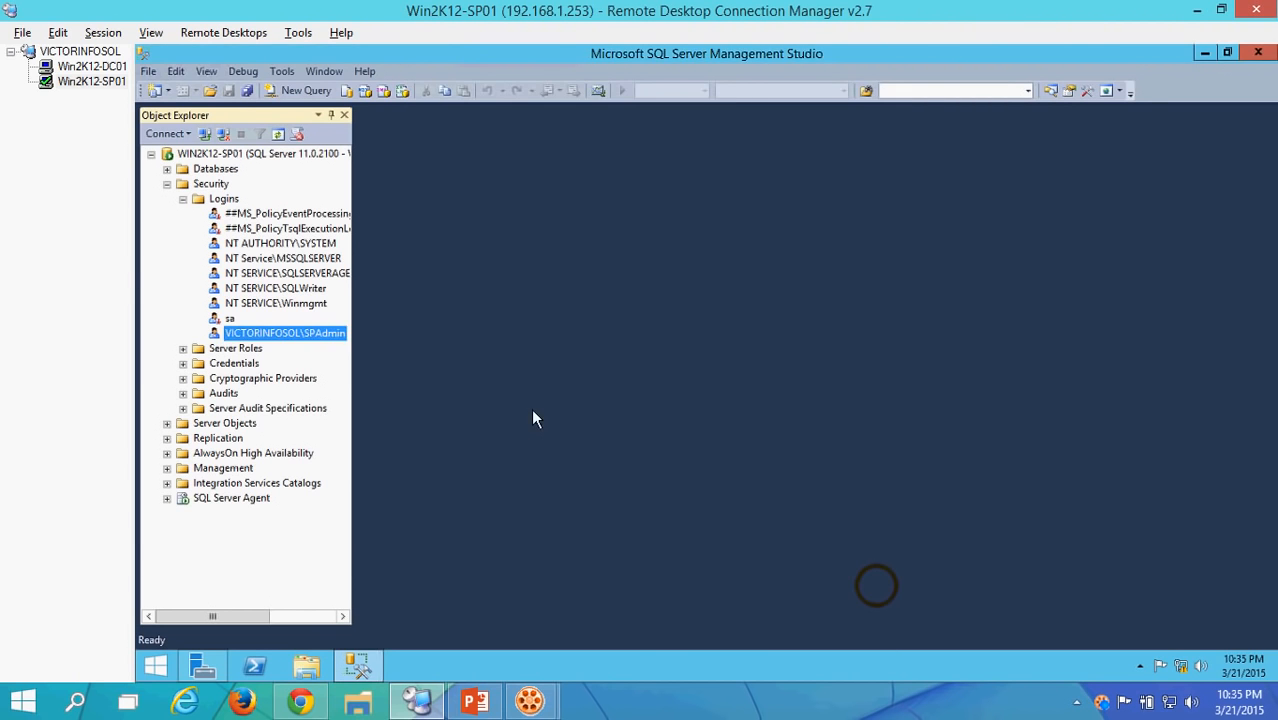
- Grant the NT Service\MSSQLSERVER login the dbcreator and securityadmin server roles and save its properties
left_click(291, 258)
right_click(291, 258)
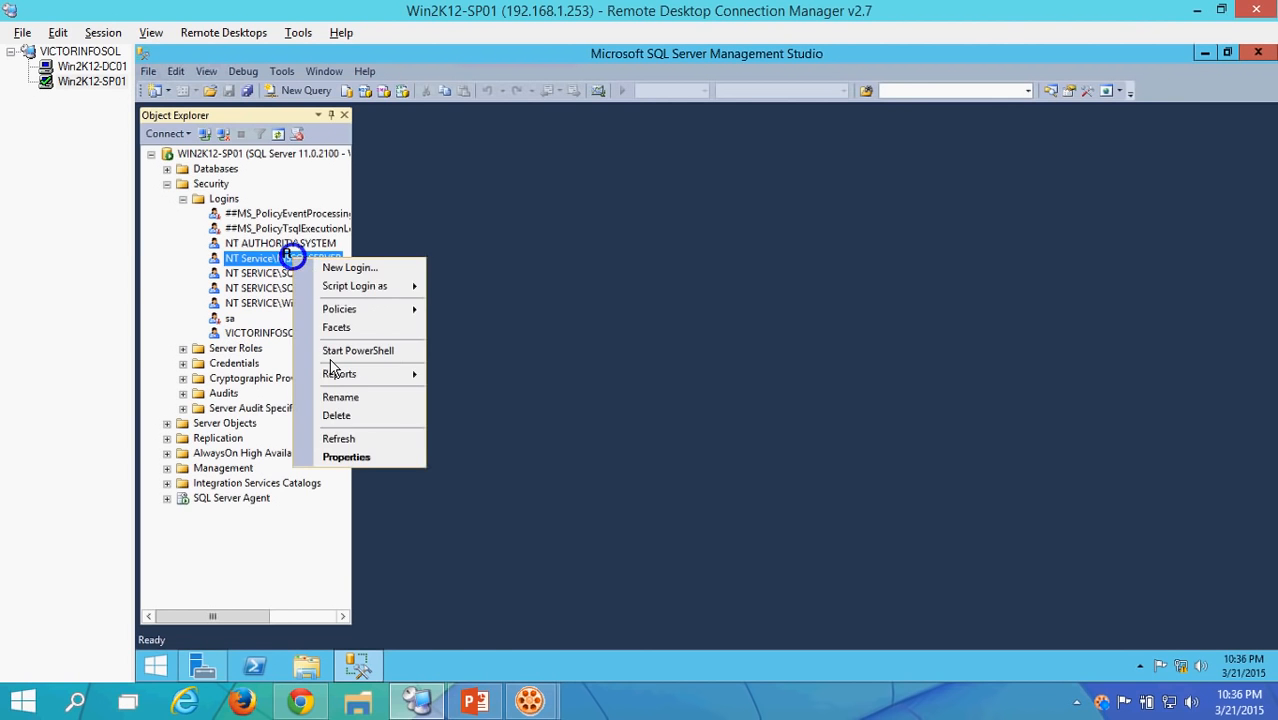
left_click(369, 455)
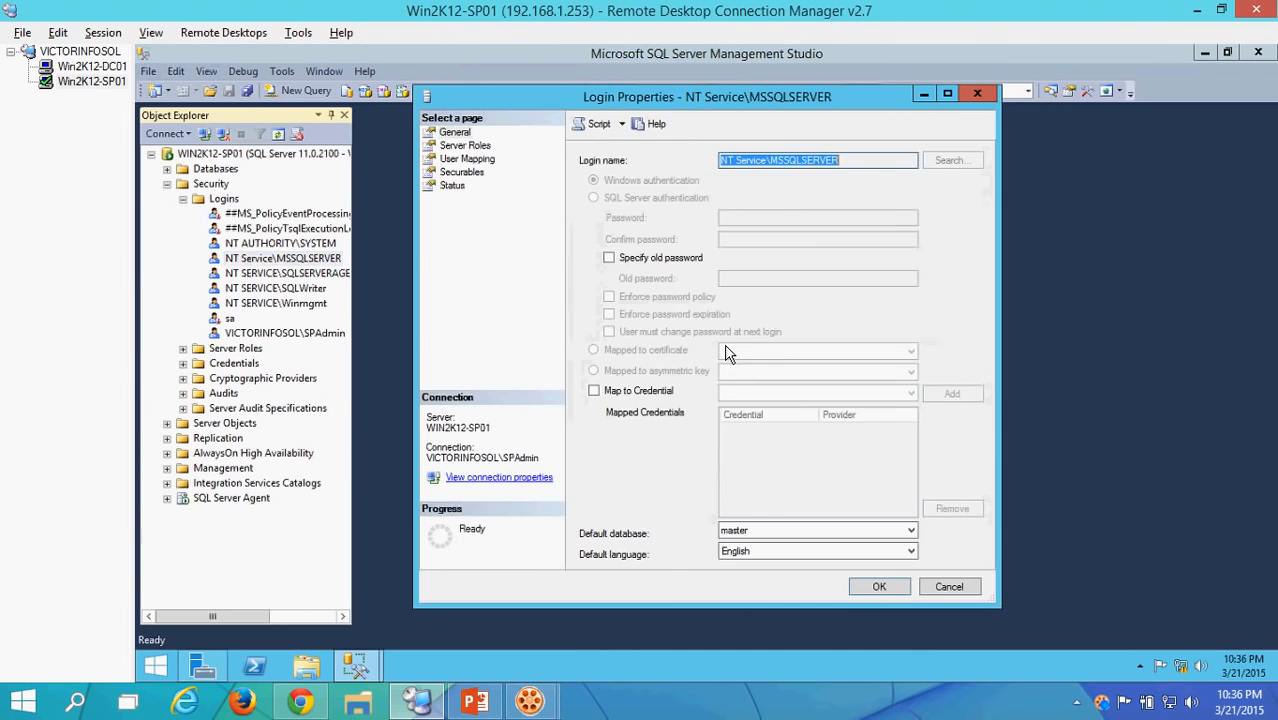
left_click(456, 146)
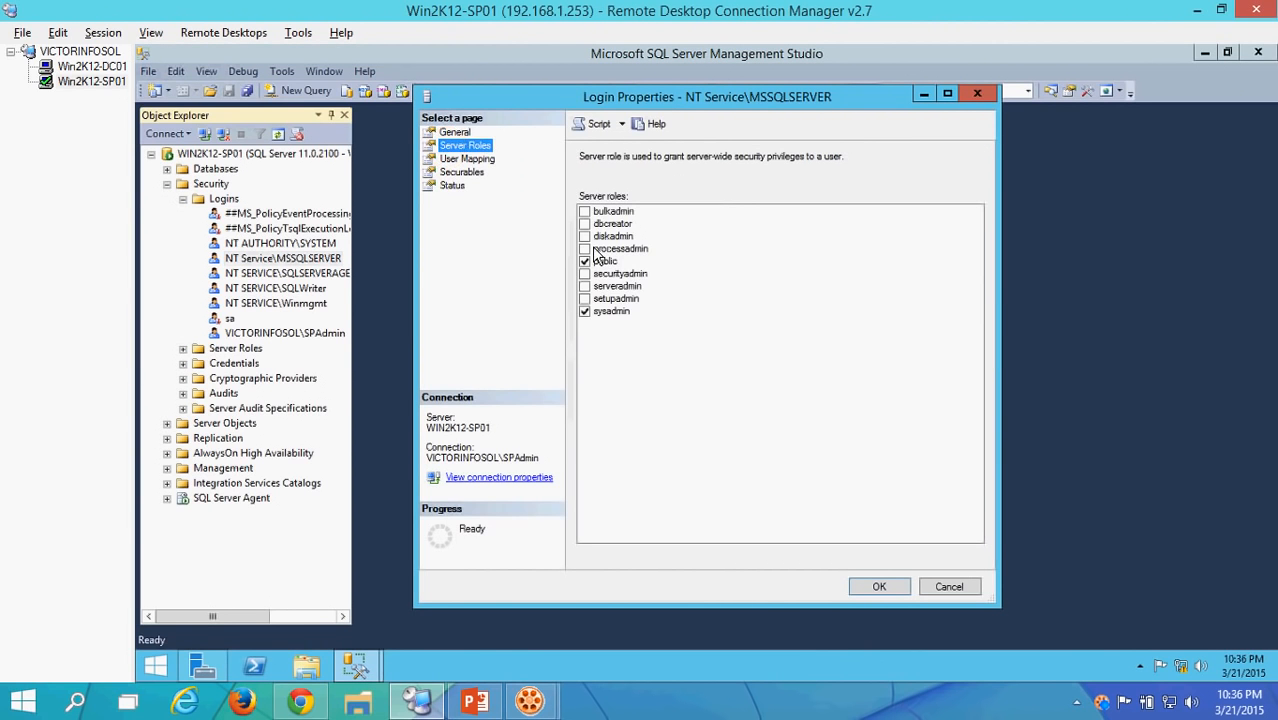
left_click(585, 224)
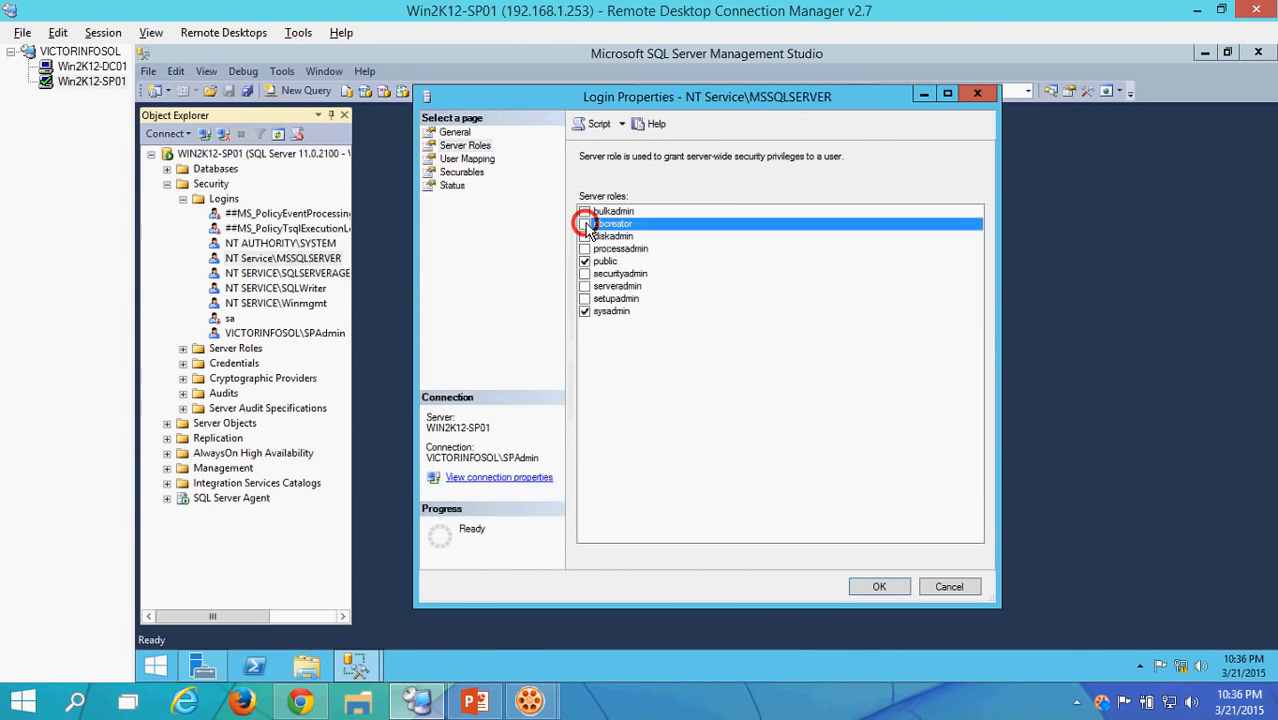
left_click(585, 273)
left_click(874, 590)
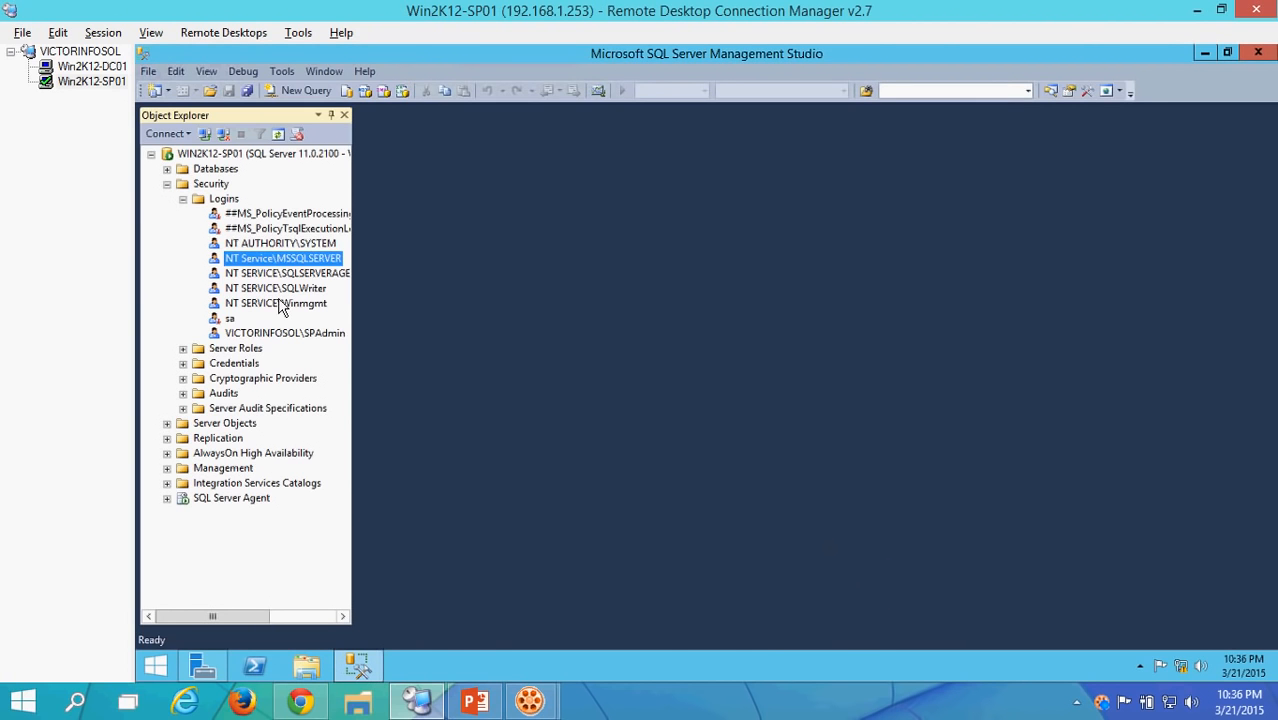
- Grant the NT SERVICE\SQLSERVERAGENT login the dbcreator and securityadmin server roles and save its properties
left_click(295, 272)
right_click(290, 273)
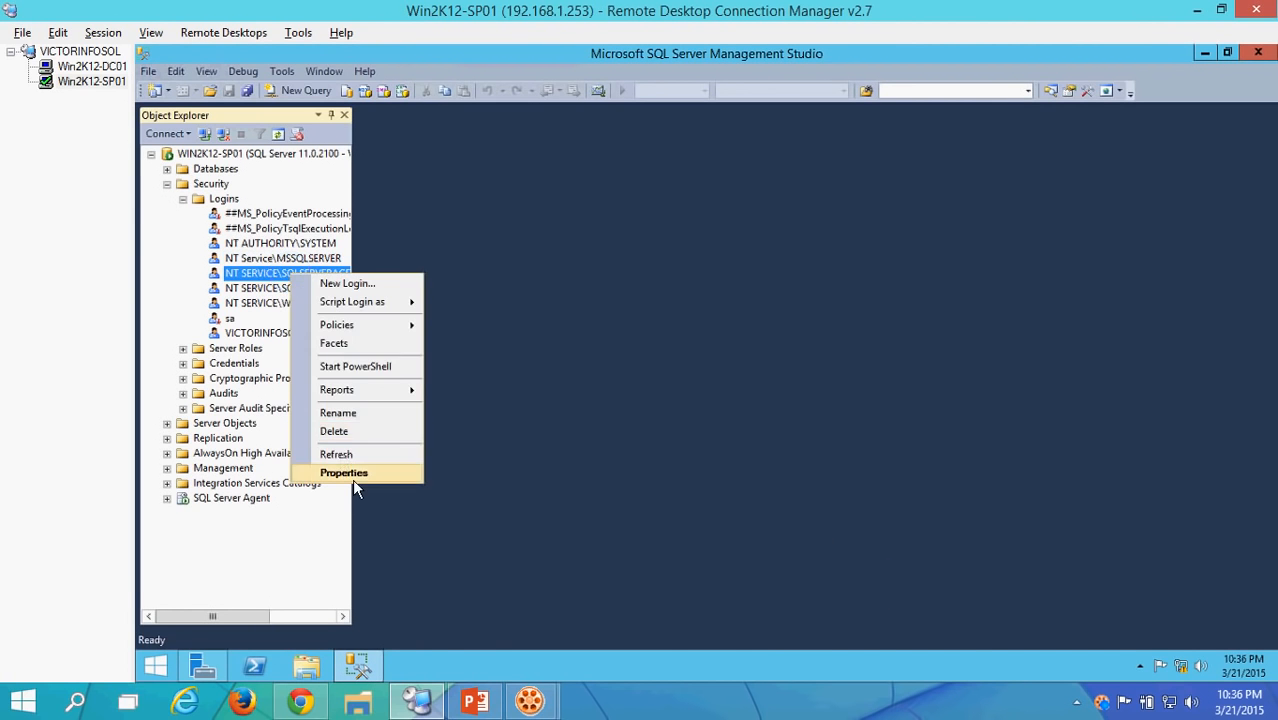
left_click(350, 475)
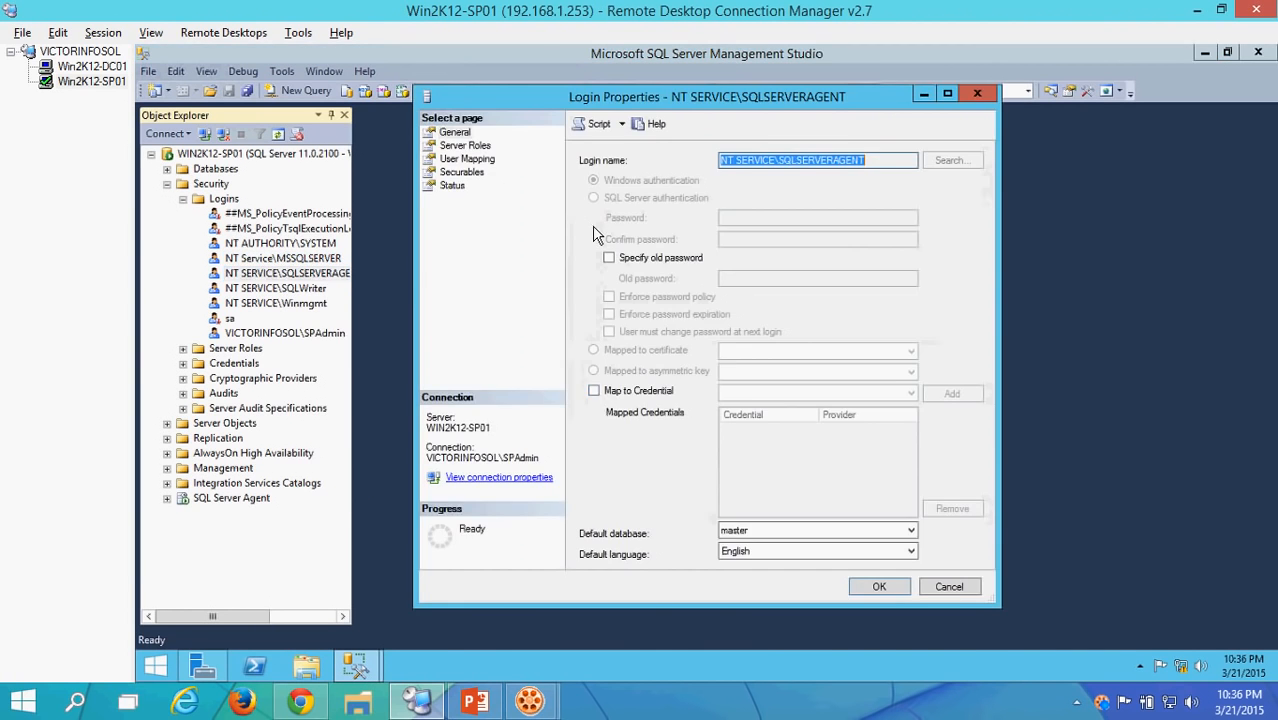
left_click(465, 145)
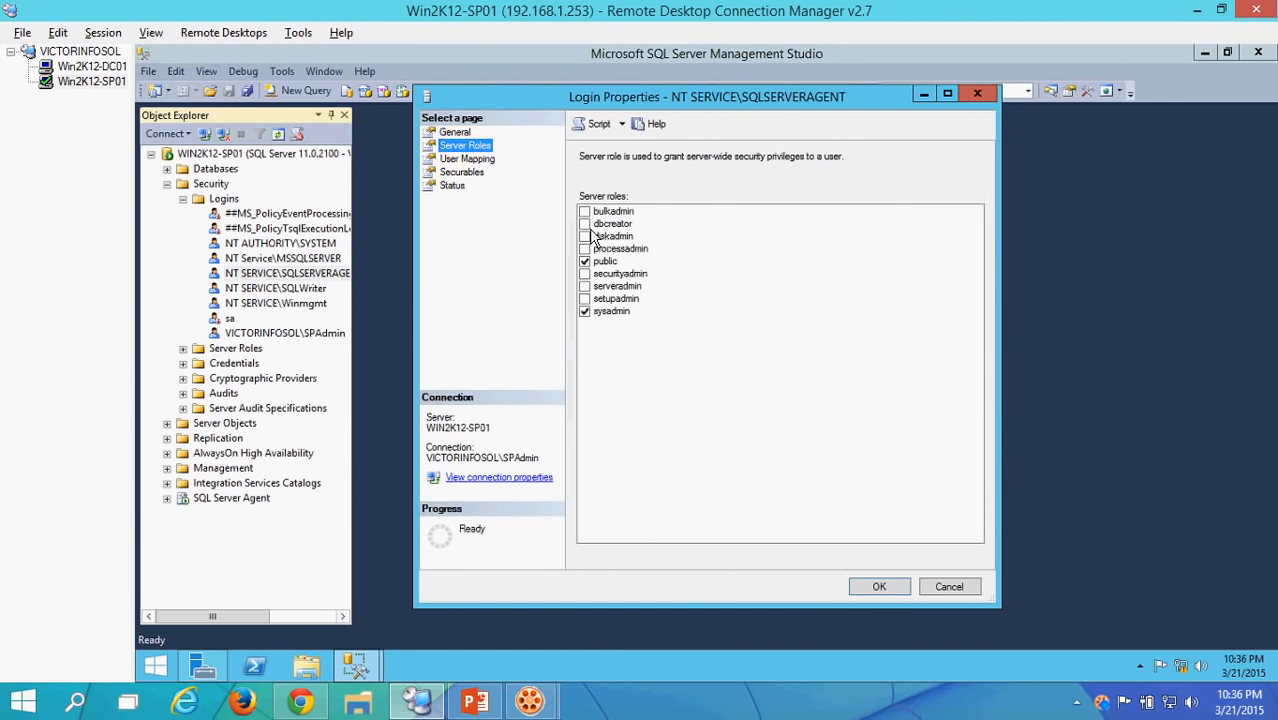
left_click(585, 224)
left_click(585, 274)
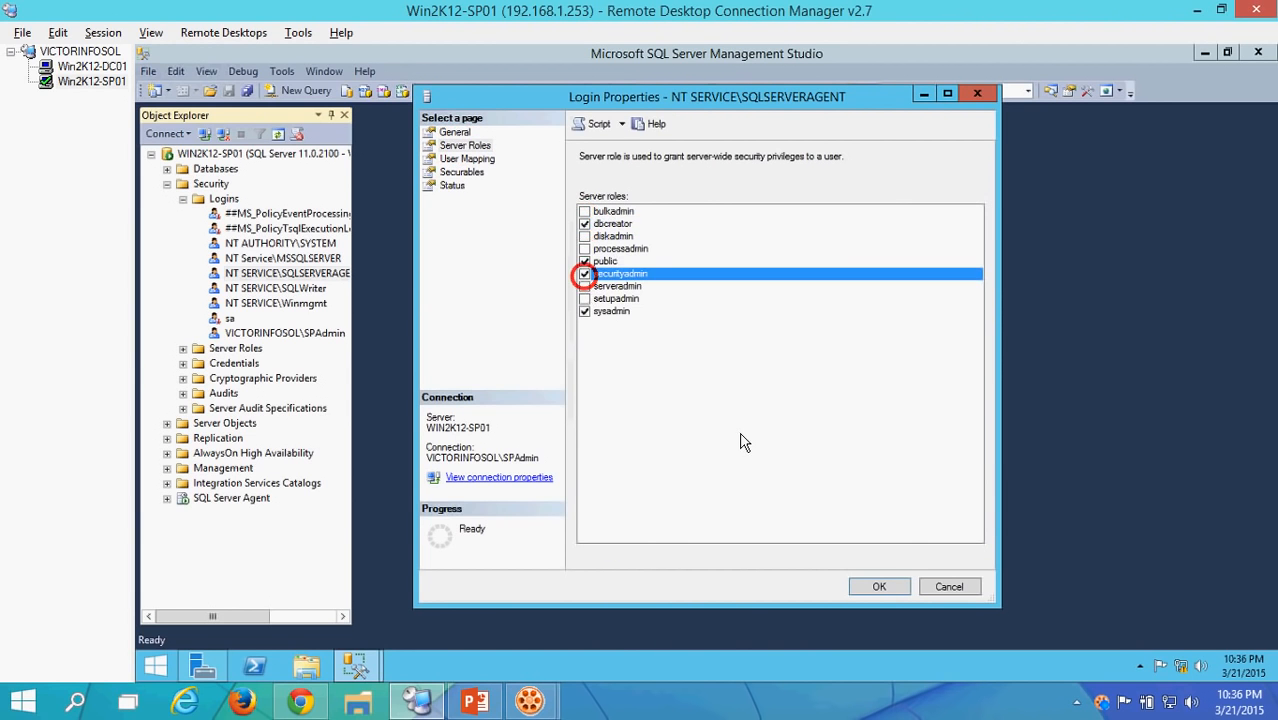
left_click(879, 587)
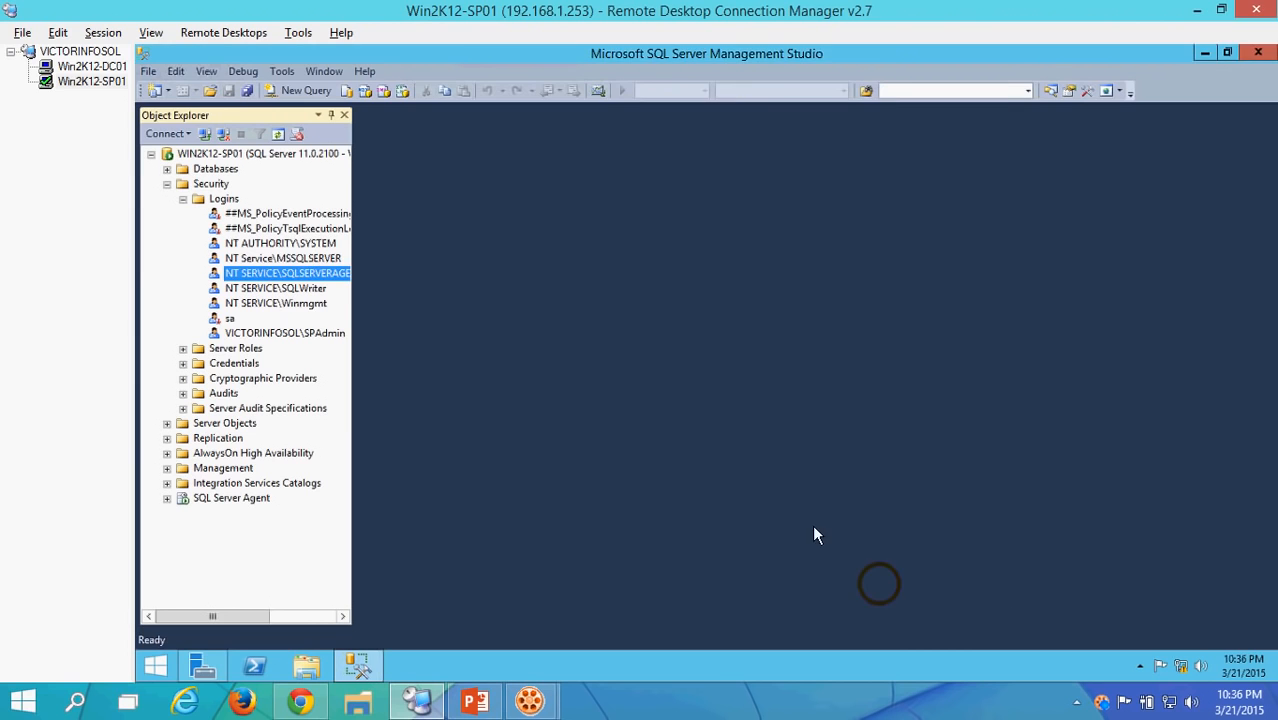
- Collapse the Security folder, close SQL Server Management Studio and refresh the server desktop
left_click(167, 184)
left_click(208, 153)
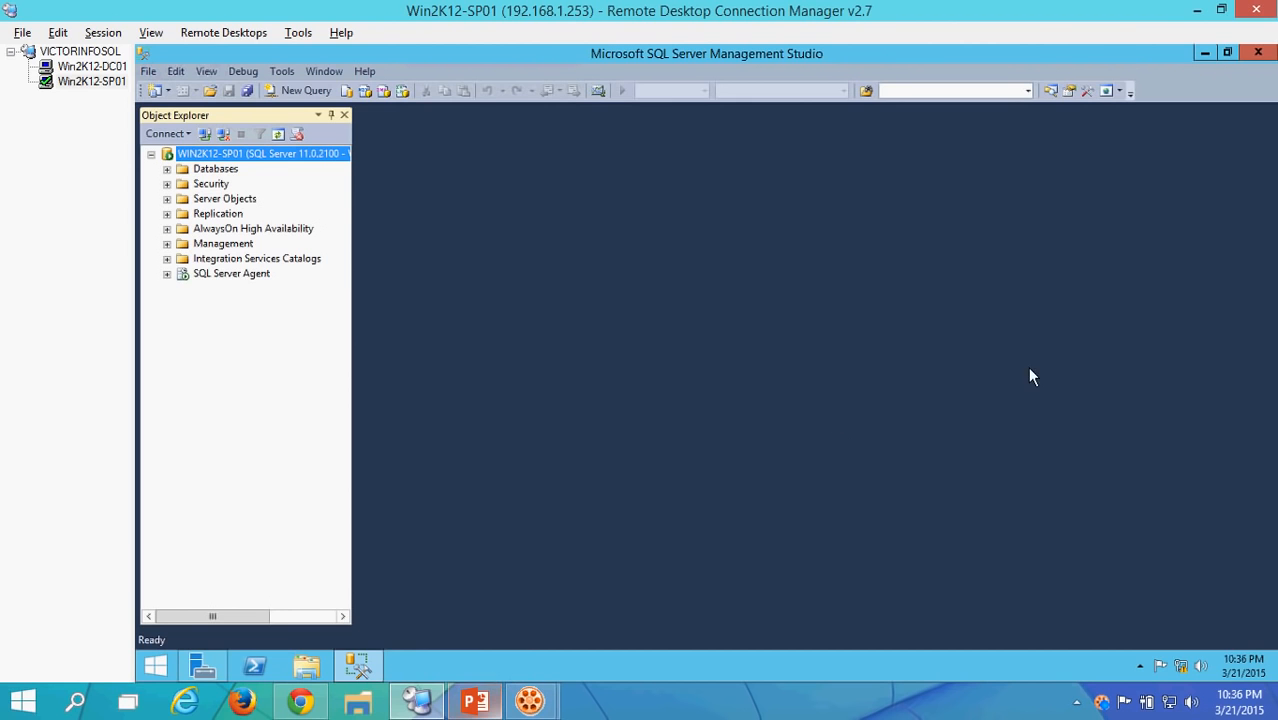
left_click(1258, 55)
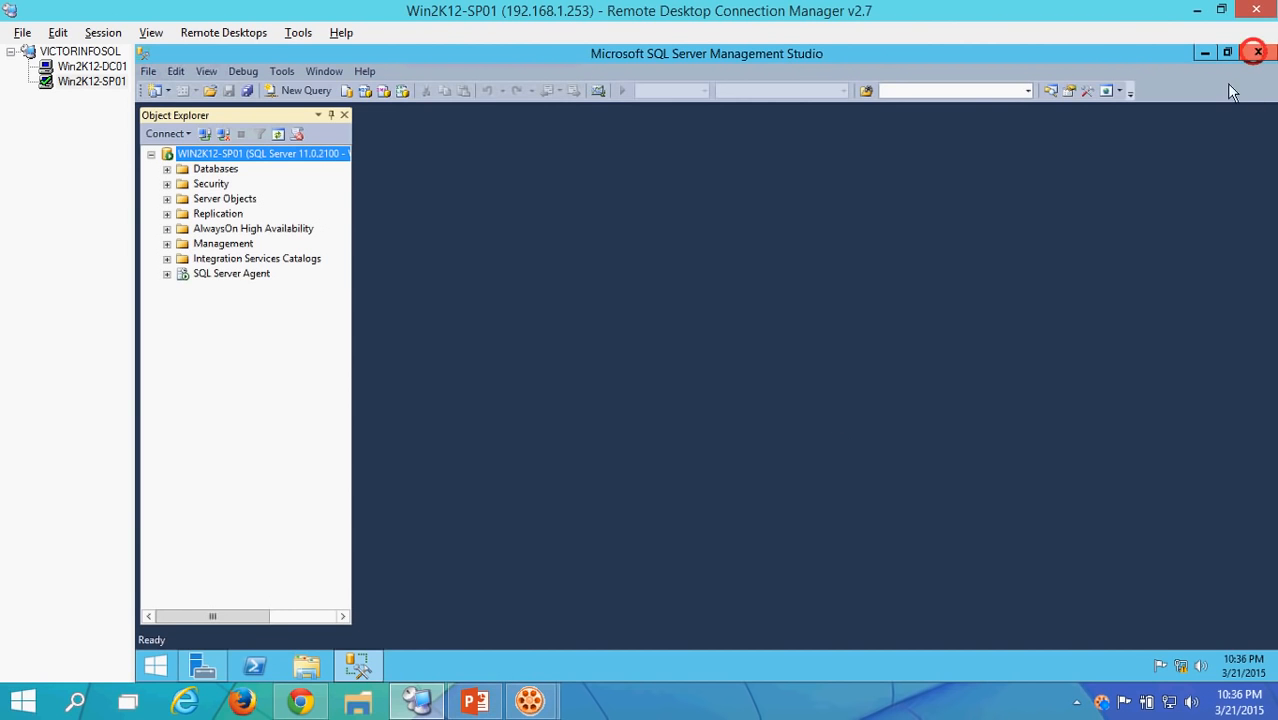
right_click(711, 280)
left_click(720, 325)
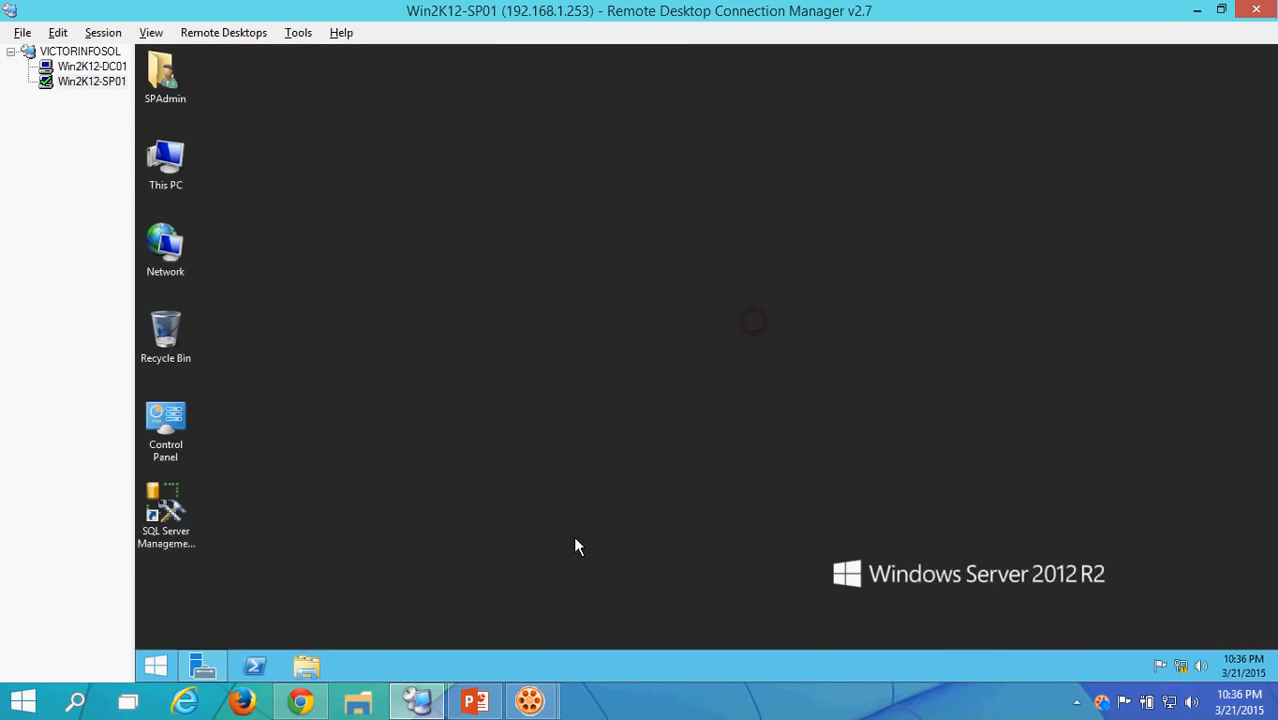
- Switch to the PowerPoint slide show and advance to the Step 2 slide on required server roles and features
left_click(482, 701)
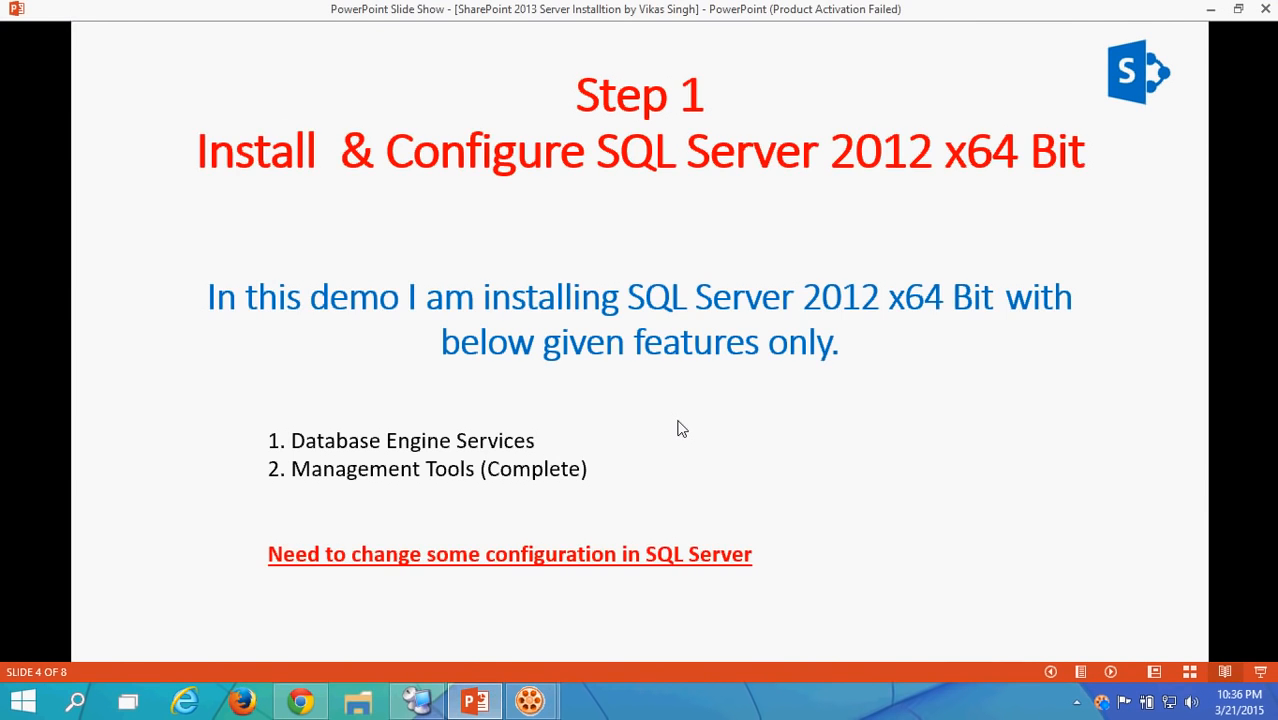
left_click(677, 428)
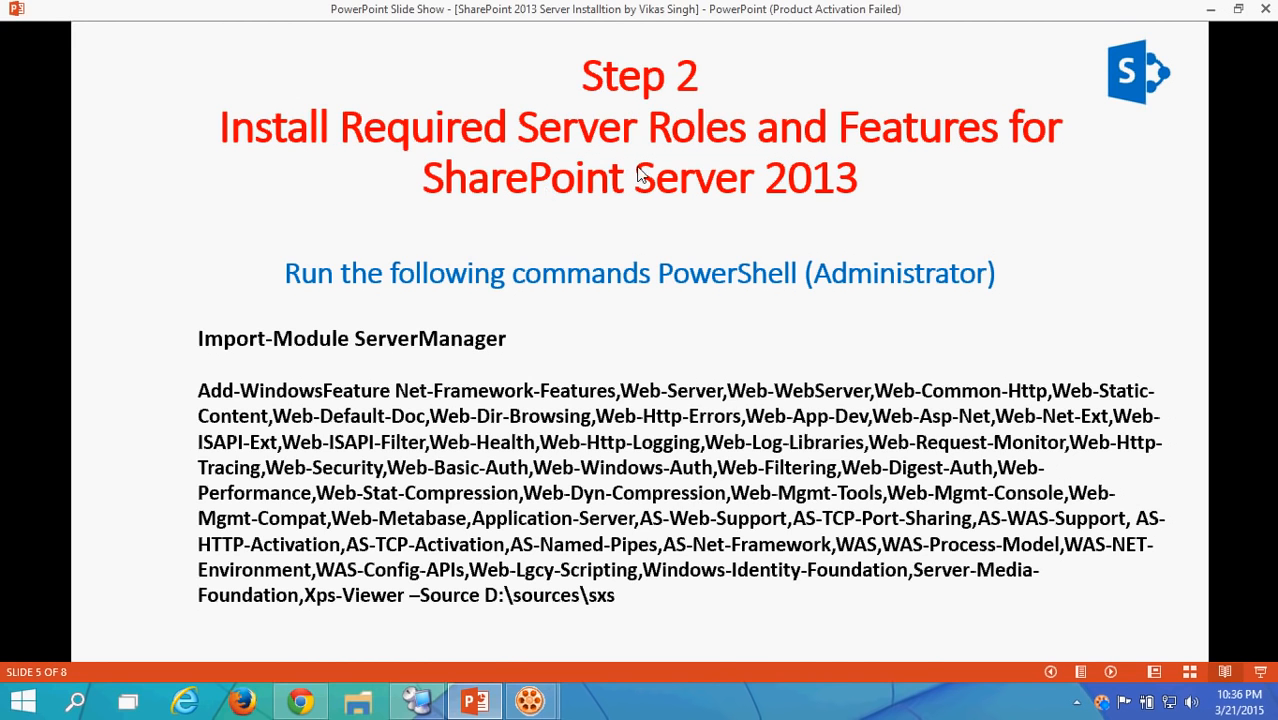
- Return to the Win2K12-SP01 remote session and look through the SharePoint 2013 Pre-Requirements and SharePoint2013 folders on drive C
left_click(420, 703)
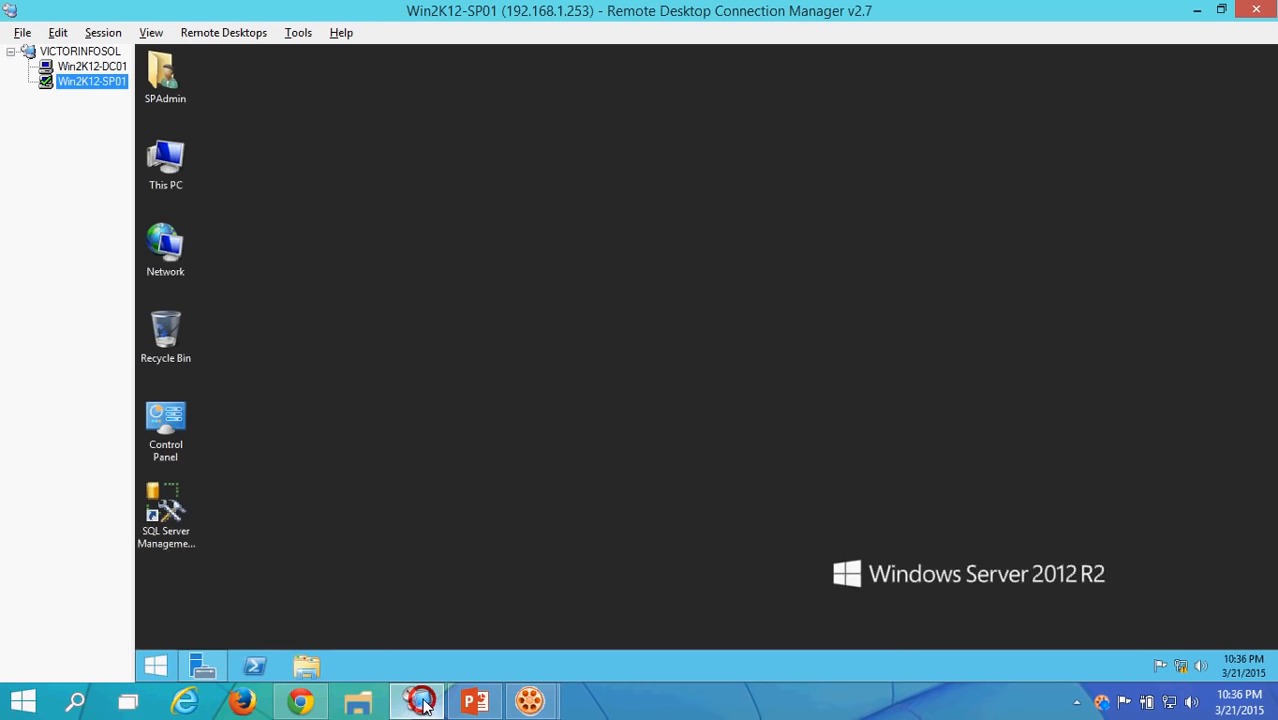
double_click(172, 160)
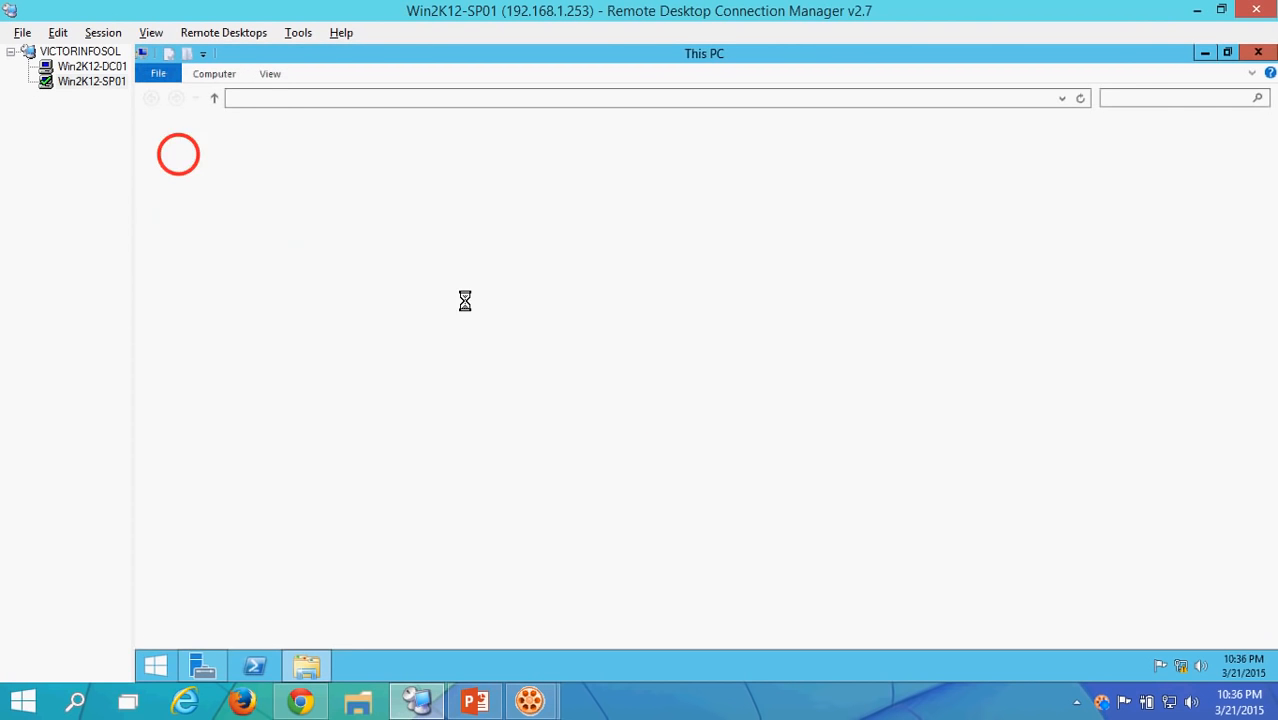
double_click(591, 277)
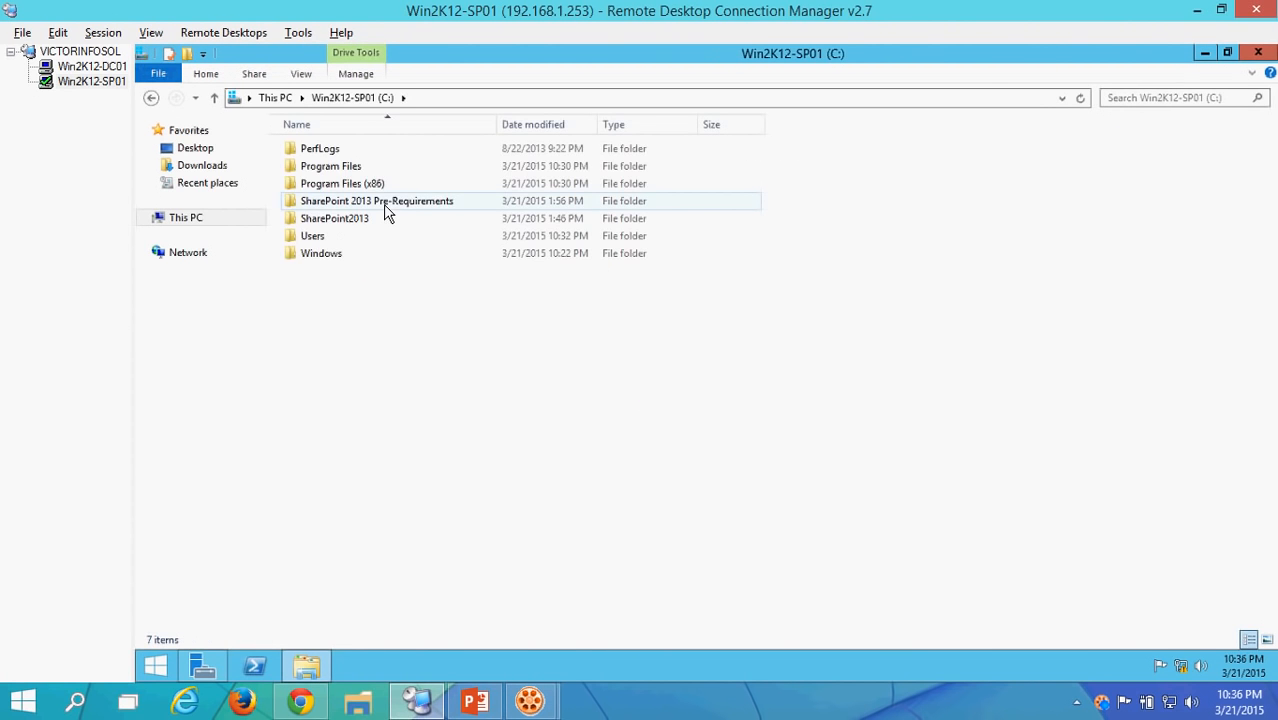
double_click(386, 208)
key("alt+Left")
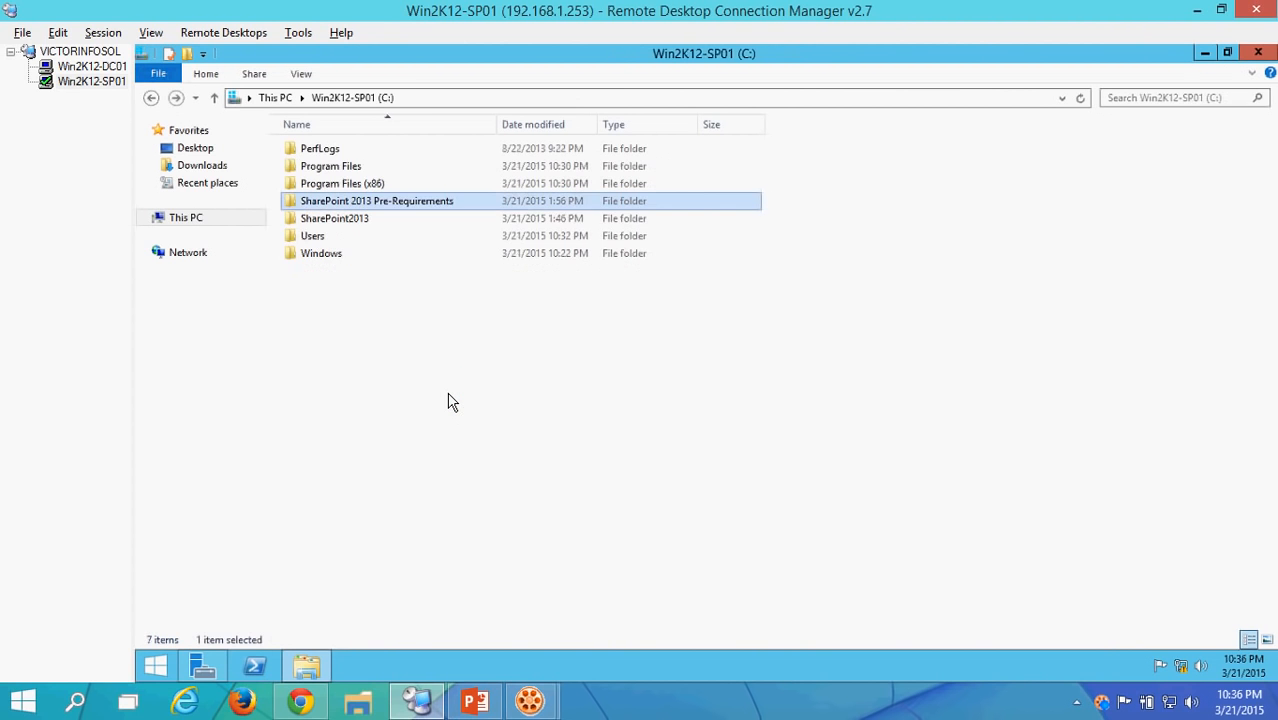
key("Down")
key("Return")
key("alt+Left")
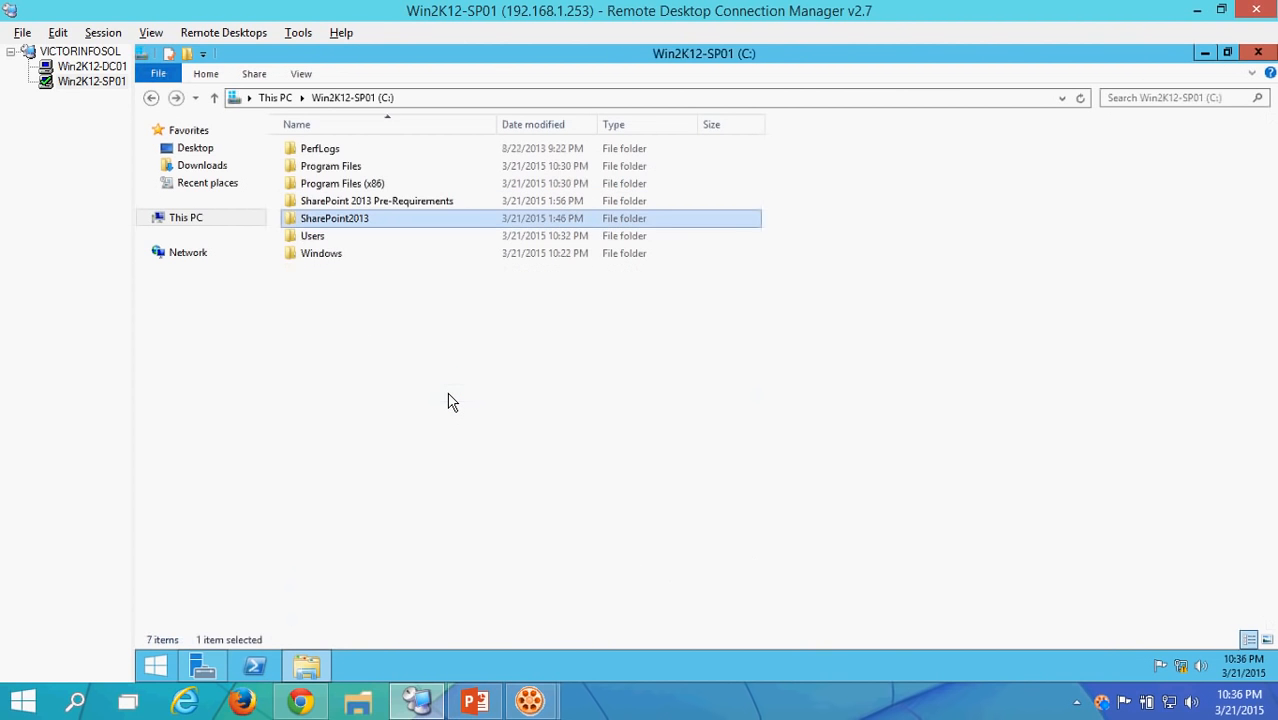
- Open the SharePoint2013SP1Install text file from the SharePoint 2013 Pre-Requirements folder and turn on word wrap
double_click(391, 202)
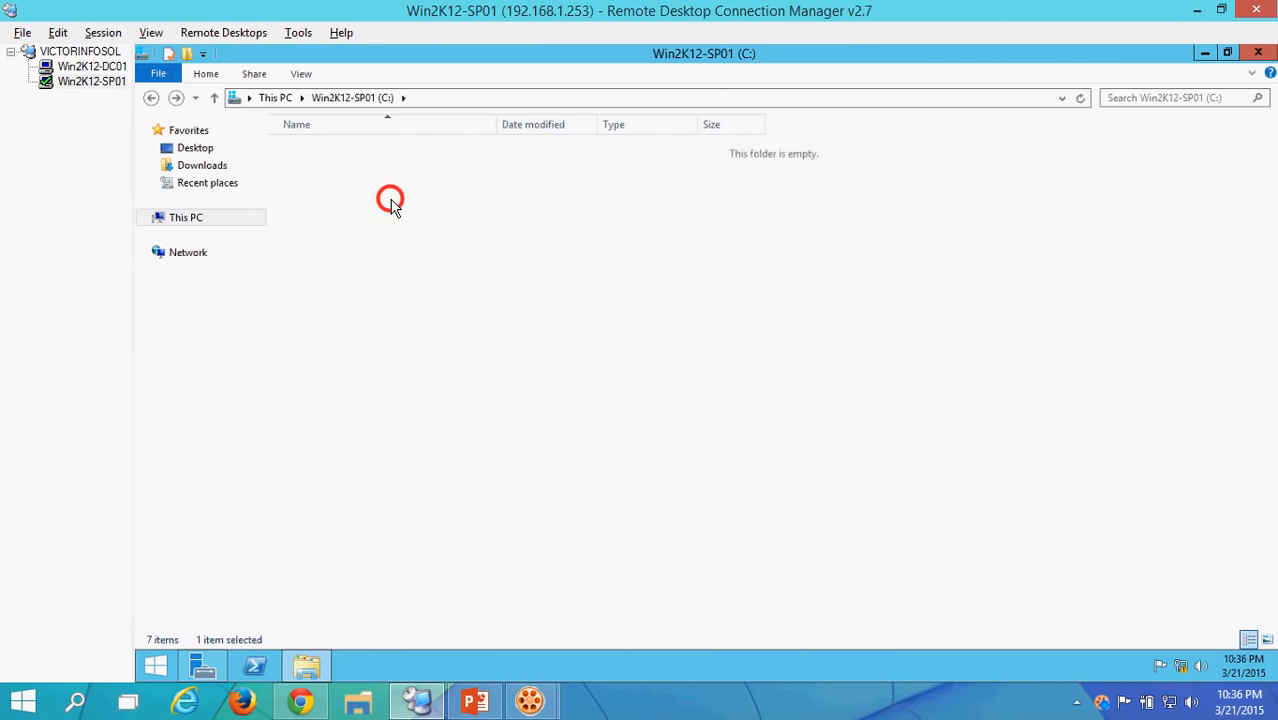
left_click(346, 203)
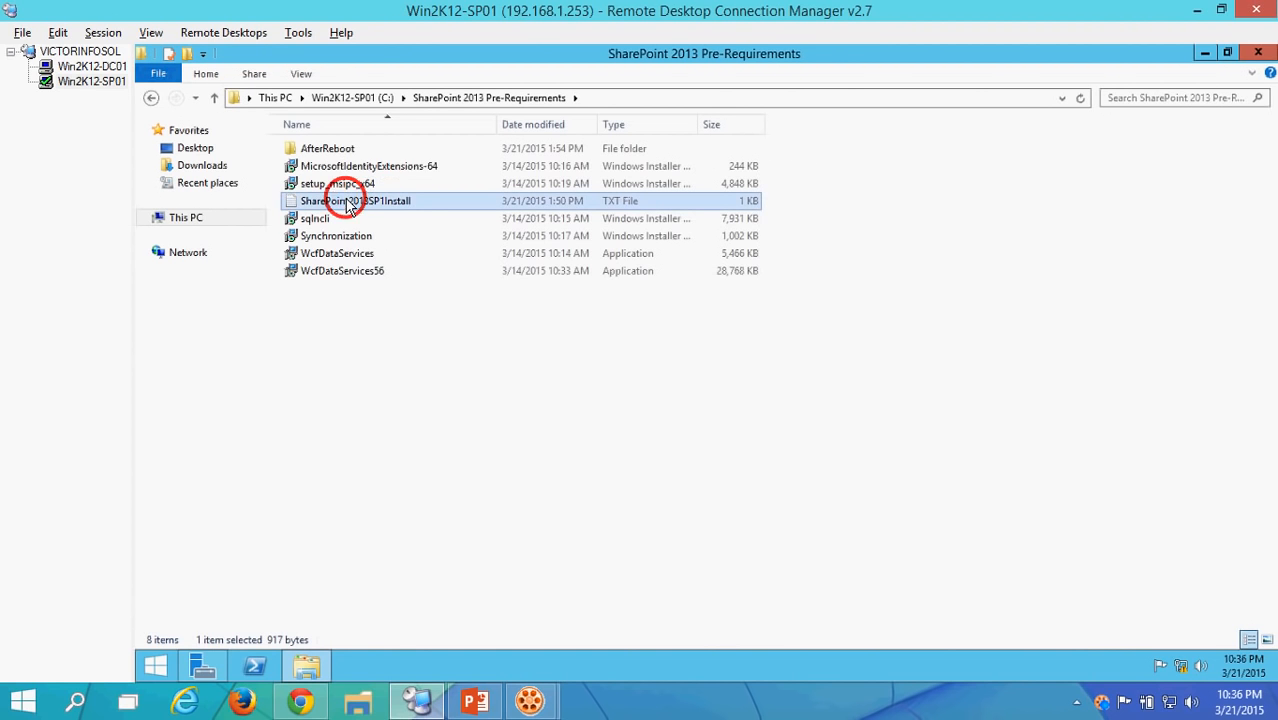
double_click(348, 205)
left_click(640, 321)
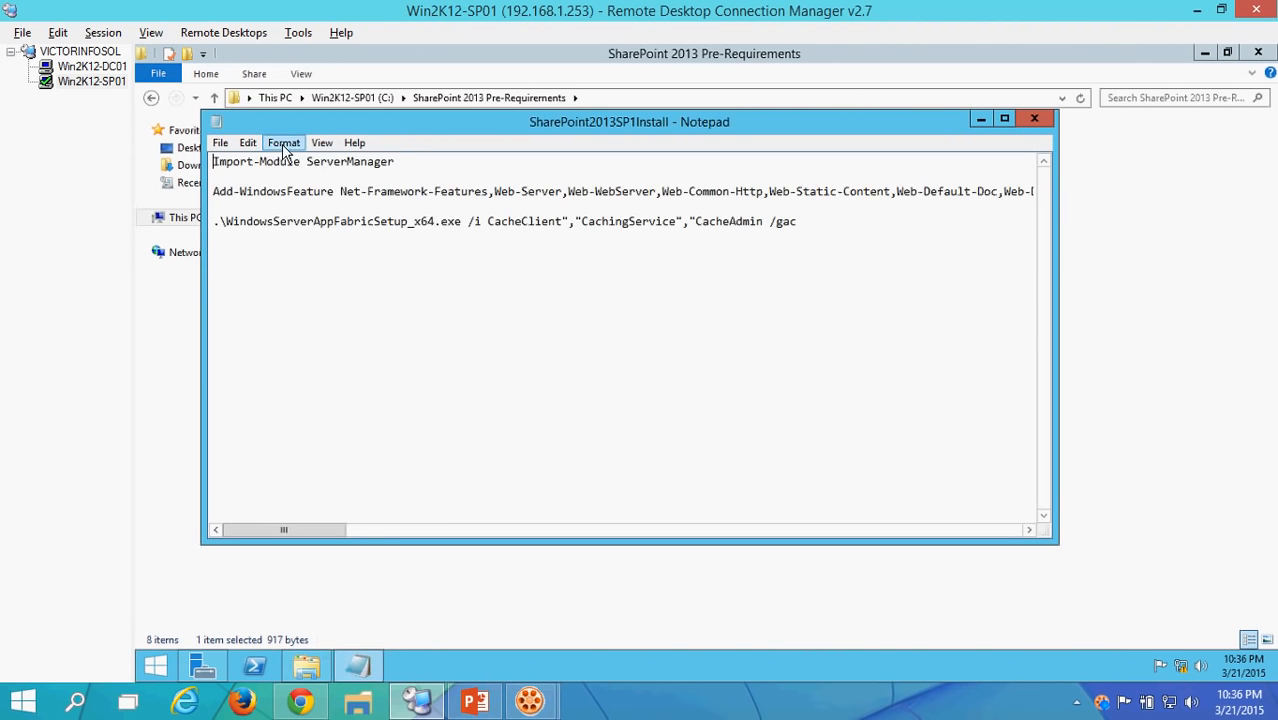
left_click(282, 143)
left_click(310, 163)
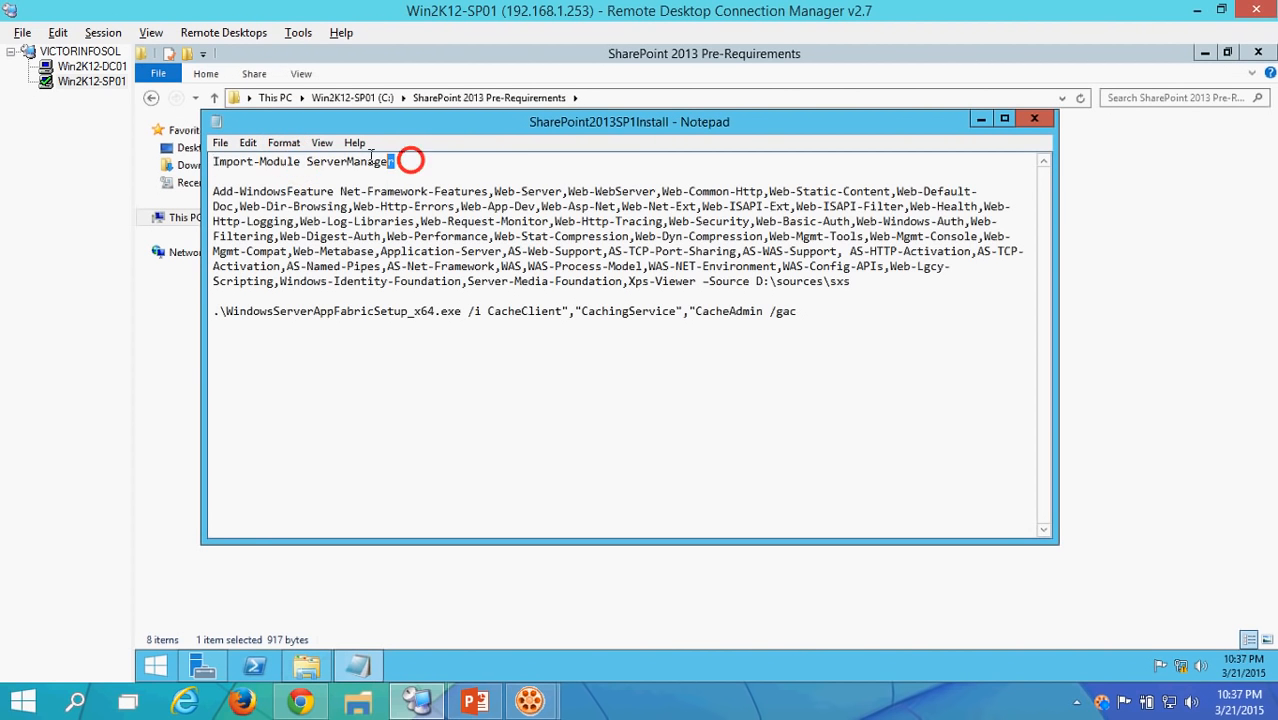
- Copy the Import-Module ServerManager command from the text file and start Windows PowerShell as administrator
left_click_drag(405, 162, 211, 162)
key("ctrl+c")
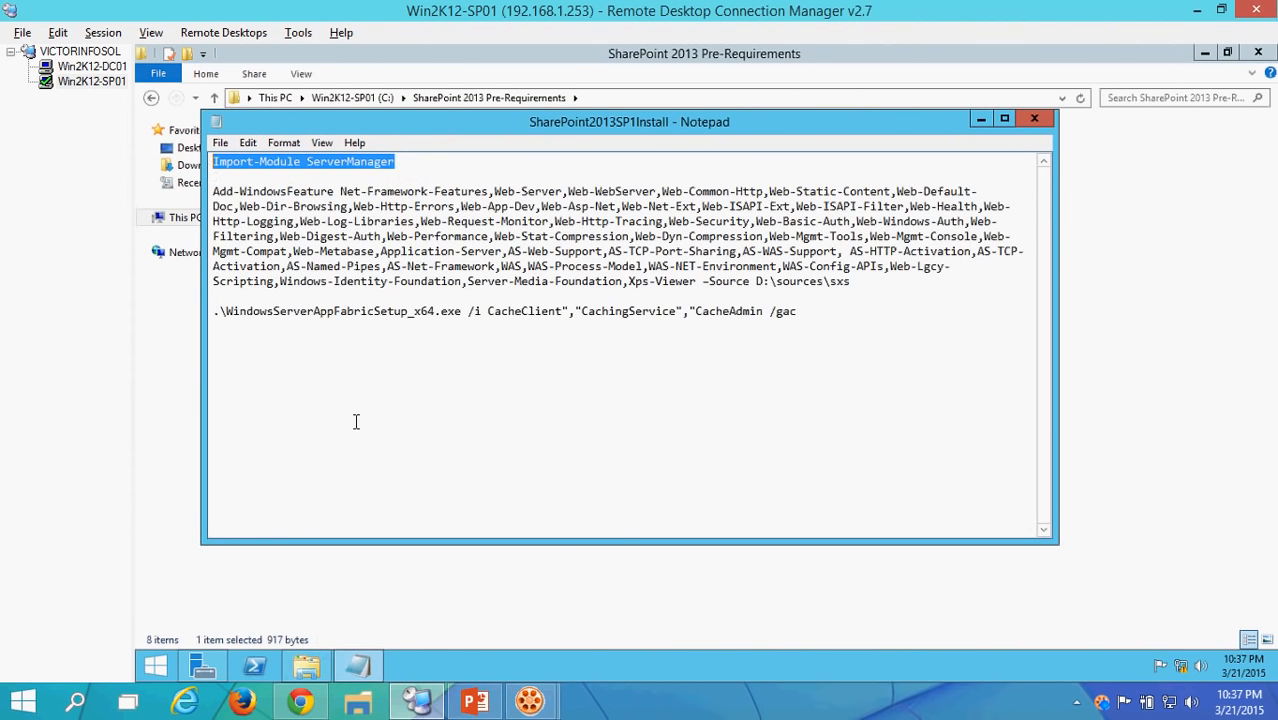
right_click(262, 674)
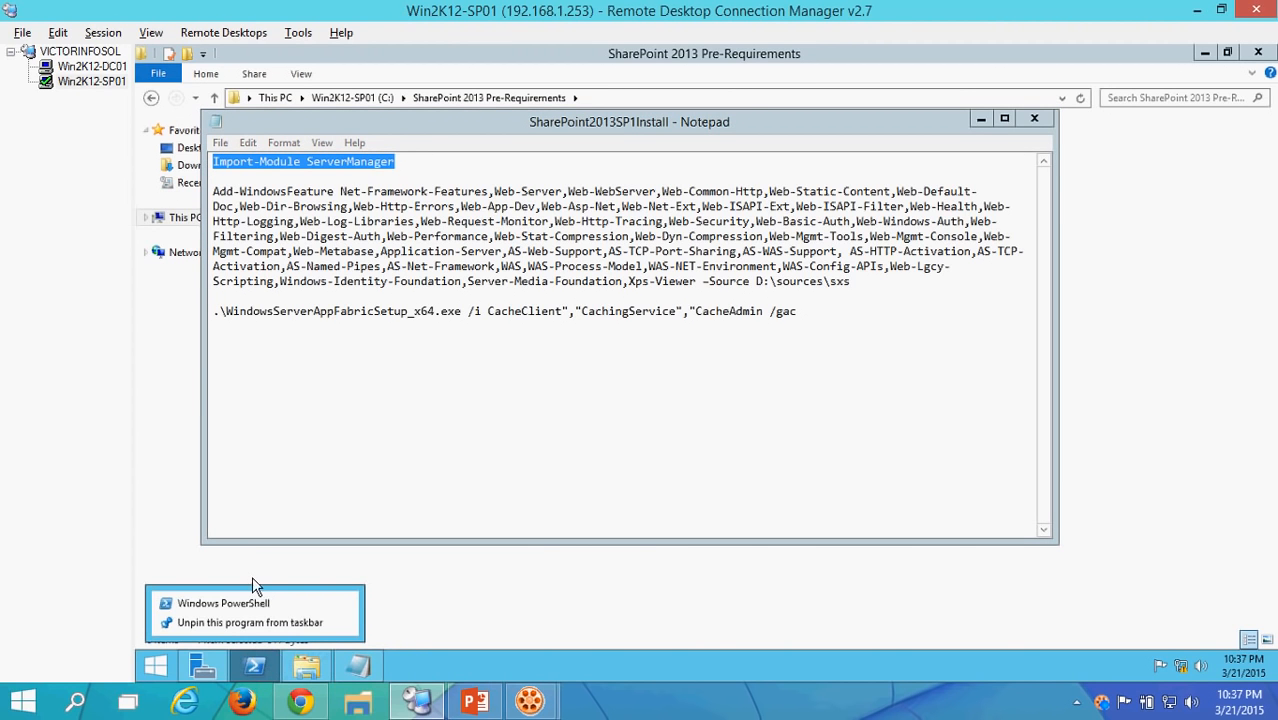
left_click(256, 666)
left_click(156, 666)
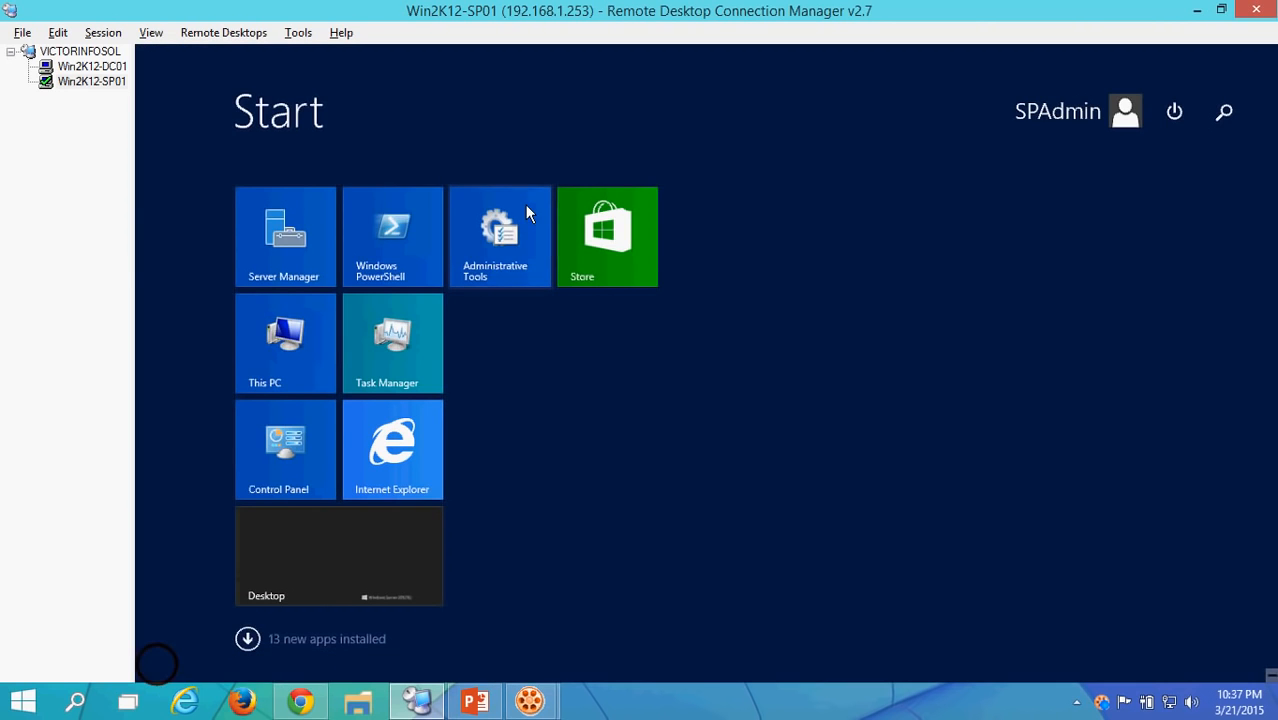
right_click(411, 227)
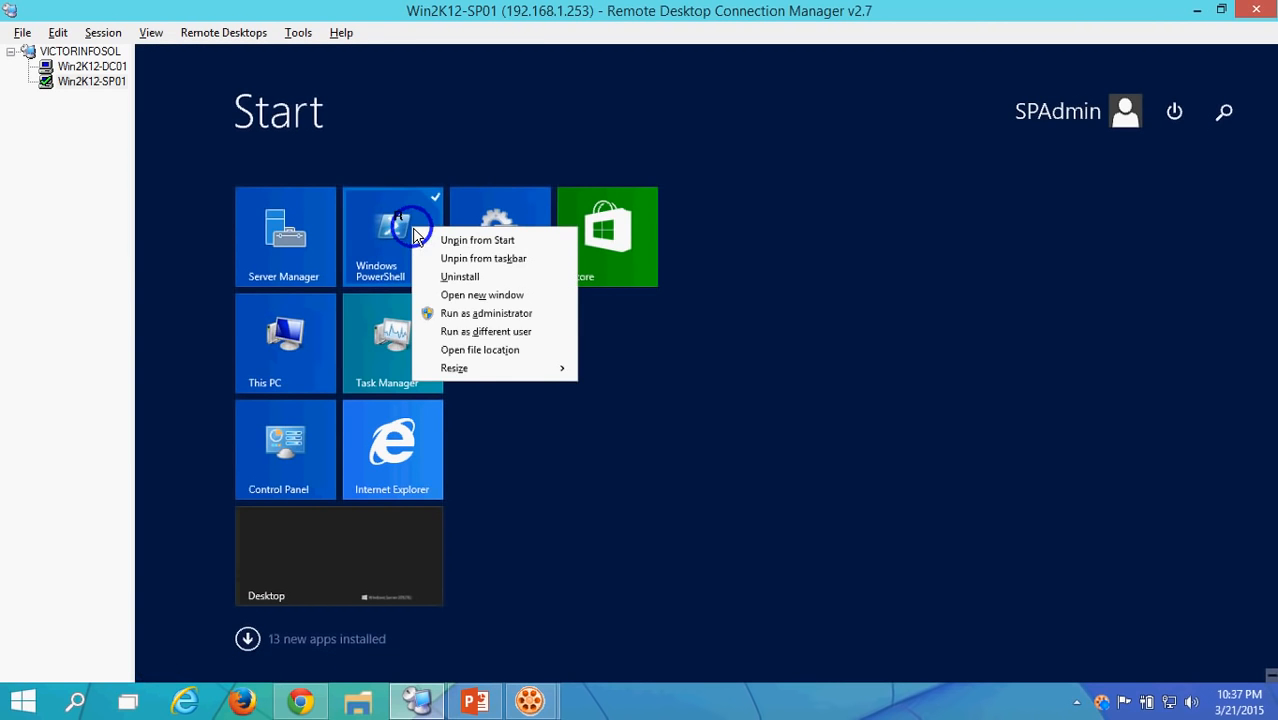
left_click(487, 313)
left_click(778, 381)
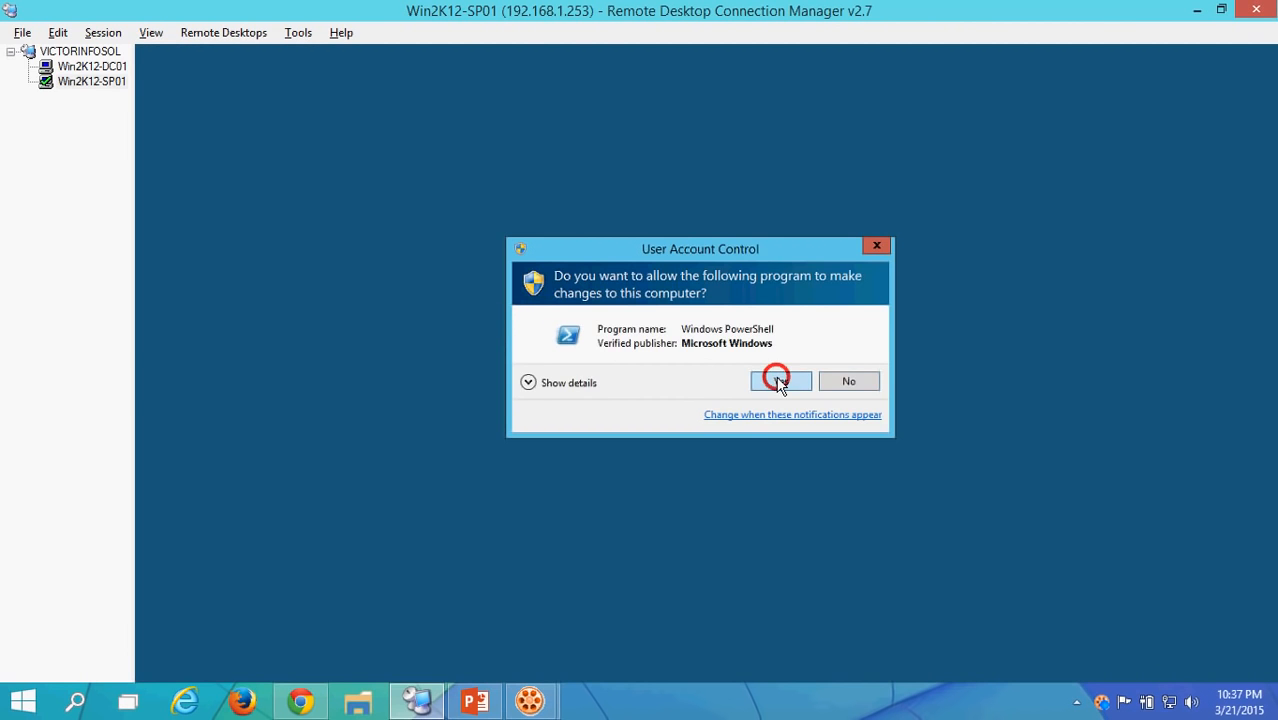
- Paste and run the Import-Module ServerManager command in the administrator PowerShell window
right_click(294, 57)
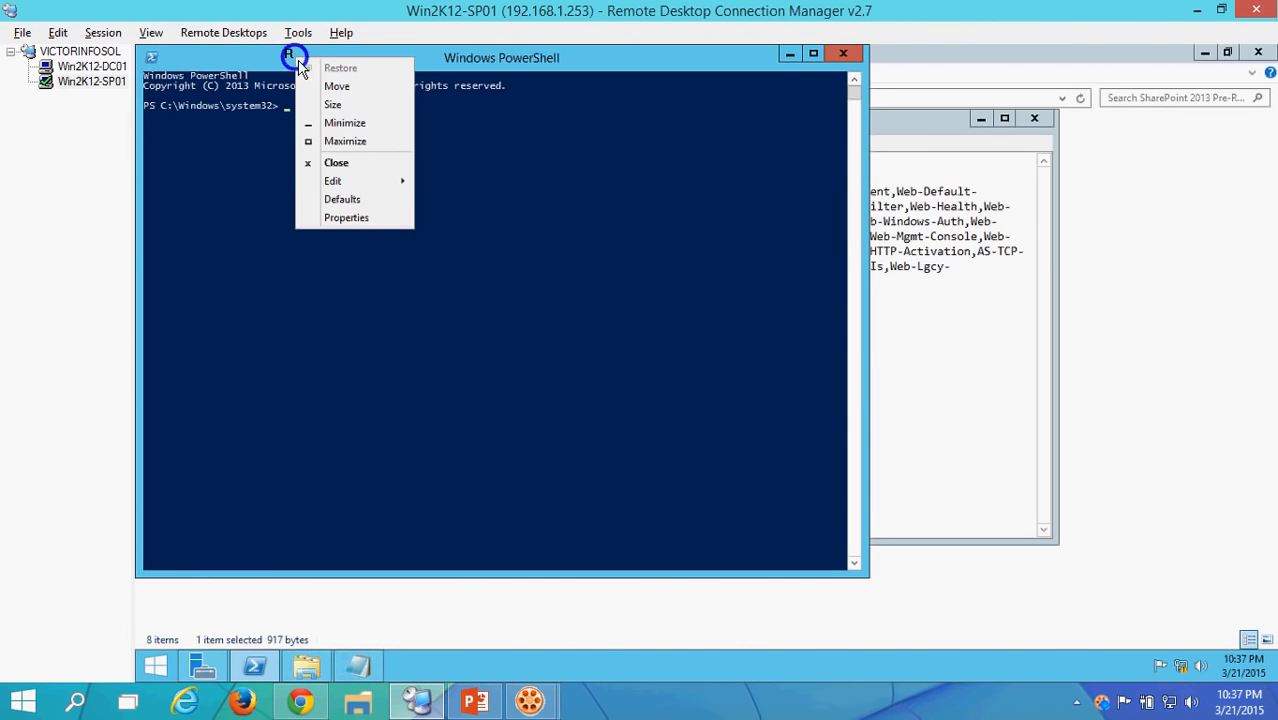
left_click(365, 185)
left_click(458, 214)
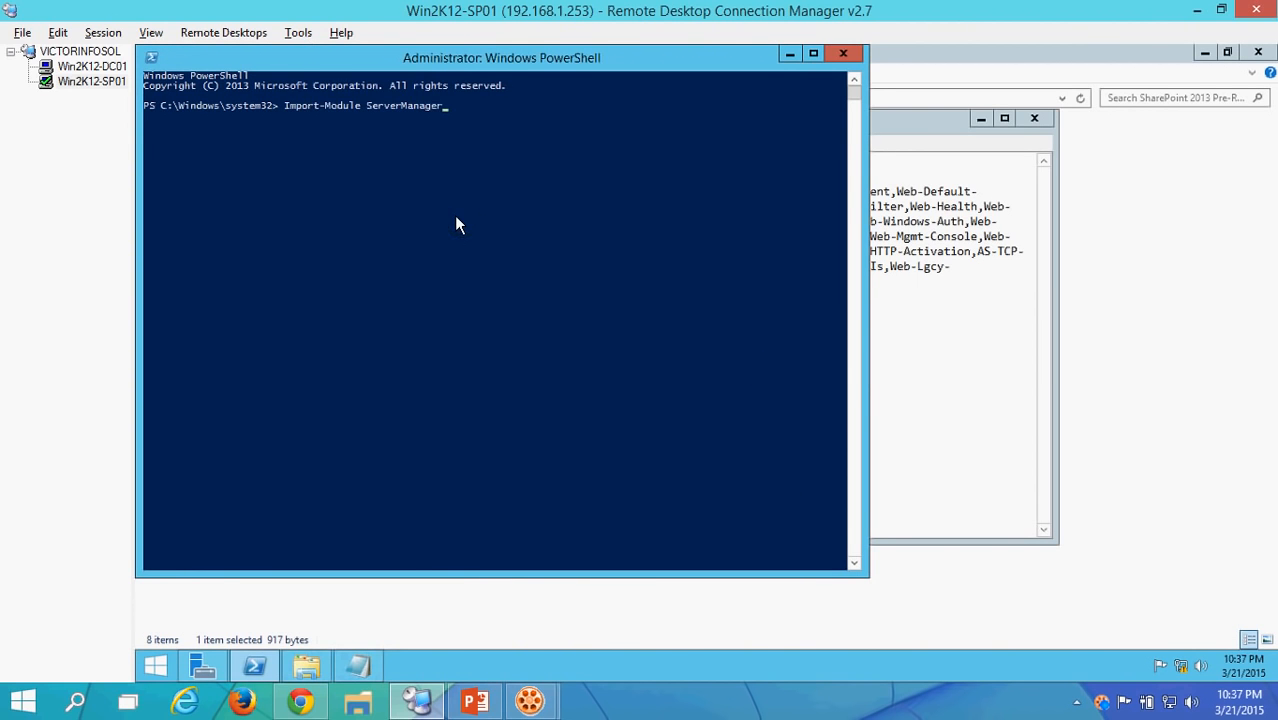
left_click_drag(409, 59, 544, 109)
left_click(622, 702)
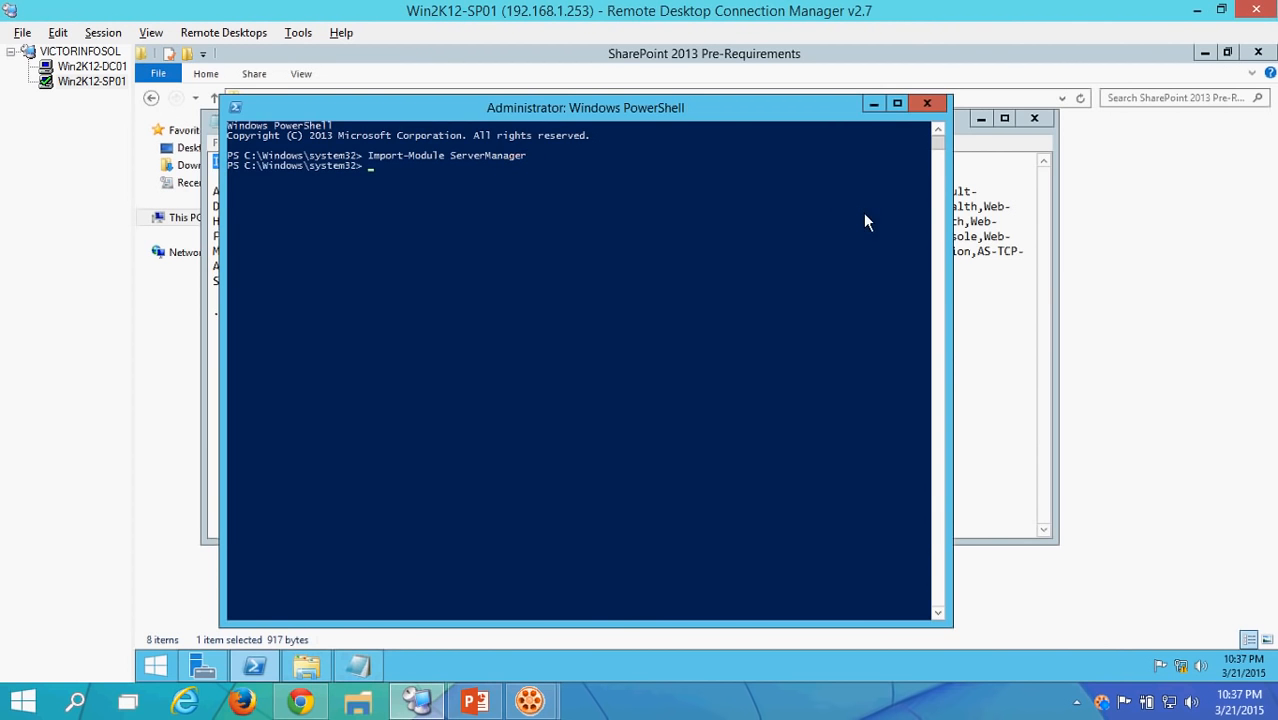
- Copy the complete Add-WindowsFeature command, through –Source D:\sources\sxs, from the SharePoint2013SP1Install text file
left_click(1010, 317)
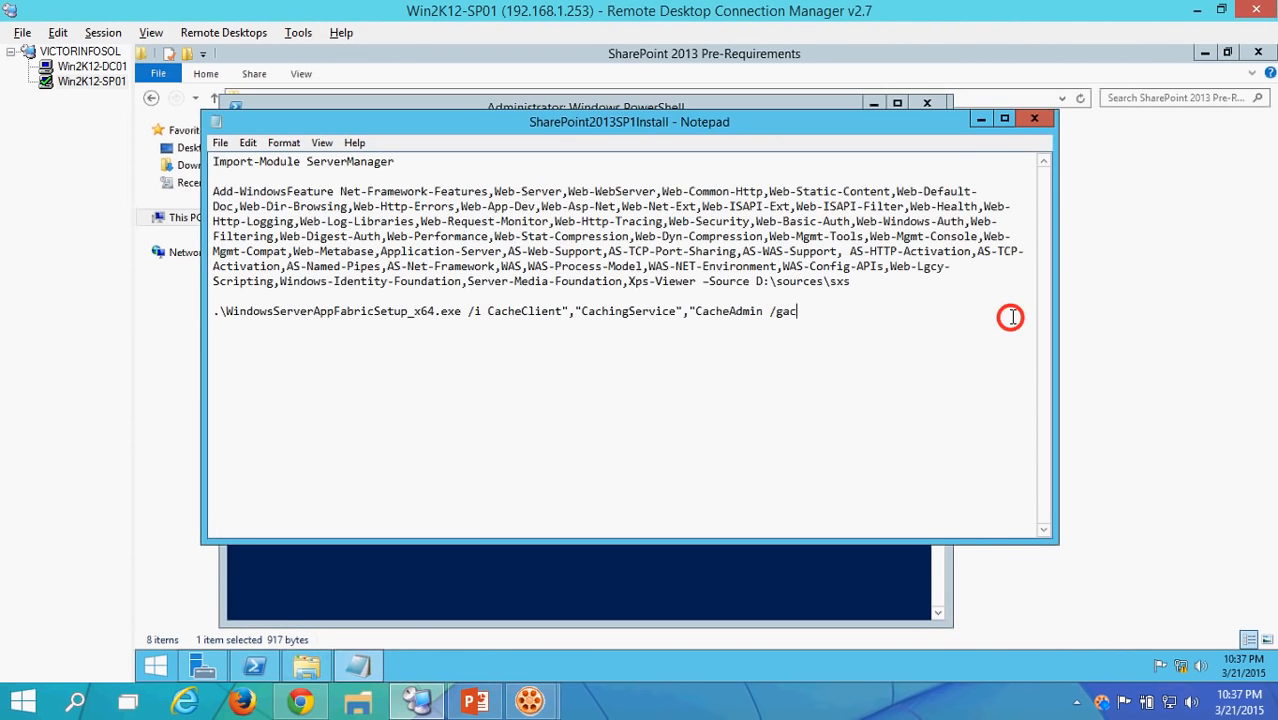
left_click(215, 191)
left_click_drag(215, 191, 849, 283)
key("ctrl+c")
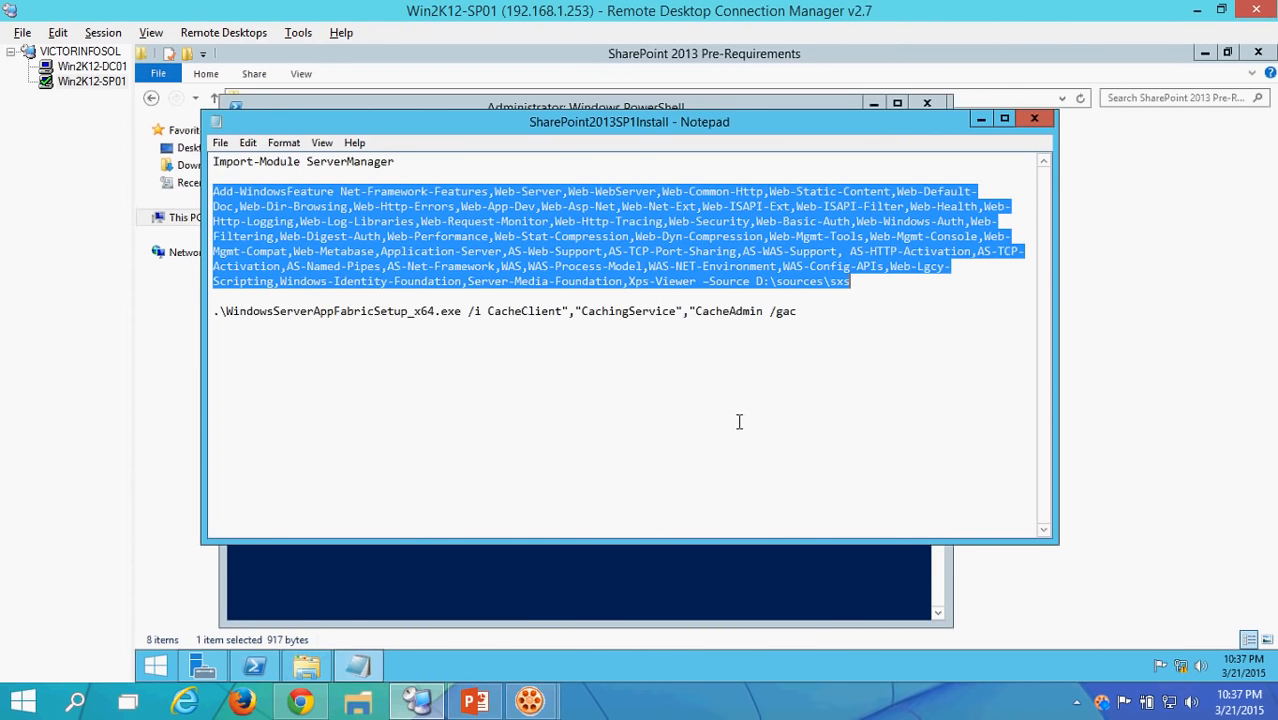
- Paste and run the copied Add-WindowsFeature command in PowerShell to install the server roles and features from D:\sources\sxs
left_click(702, 577)
right_click(328, 112)
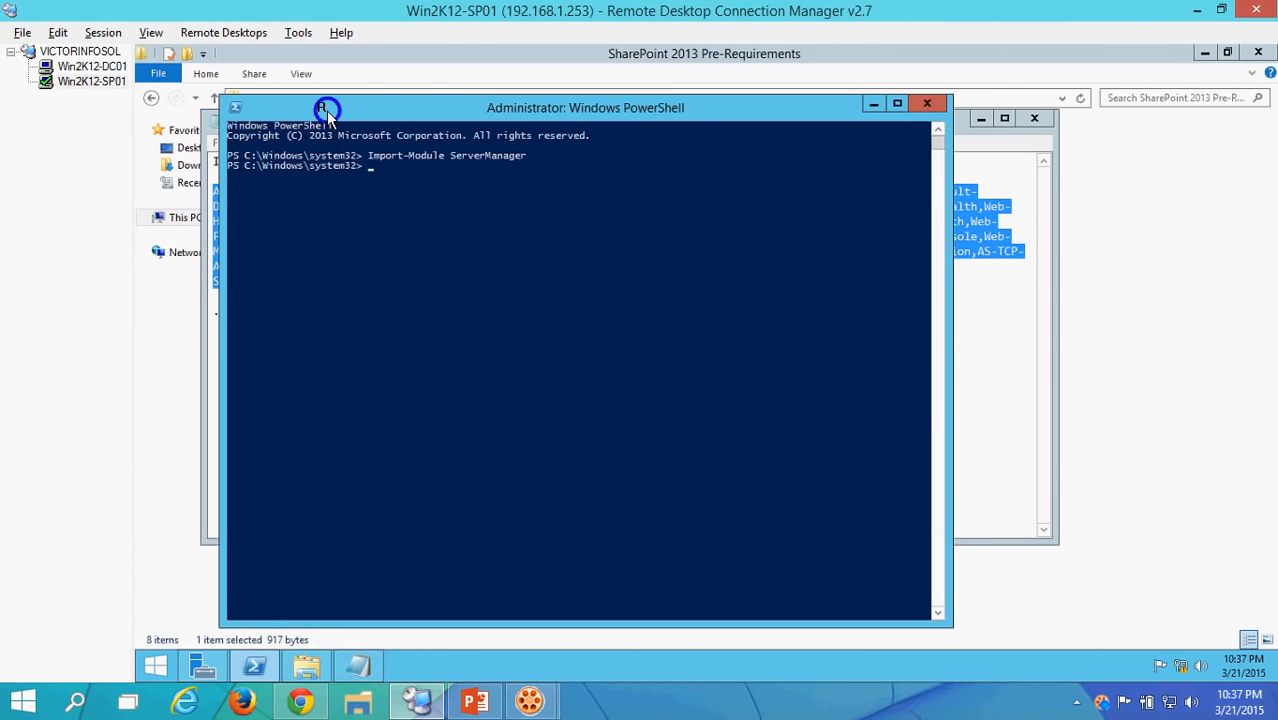
left_click(384, 233)
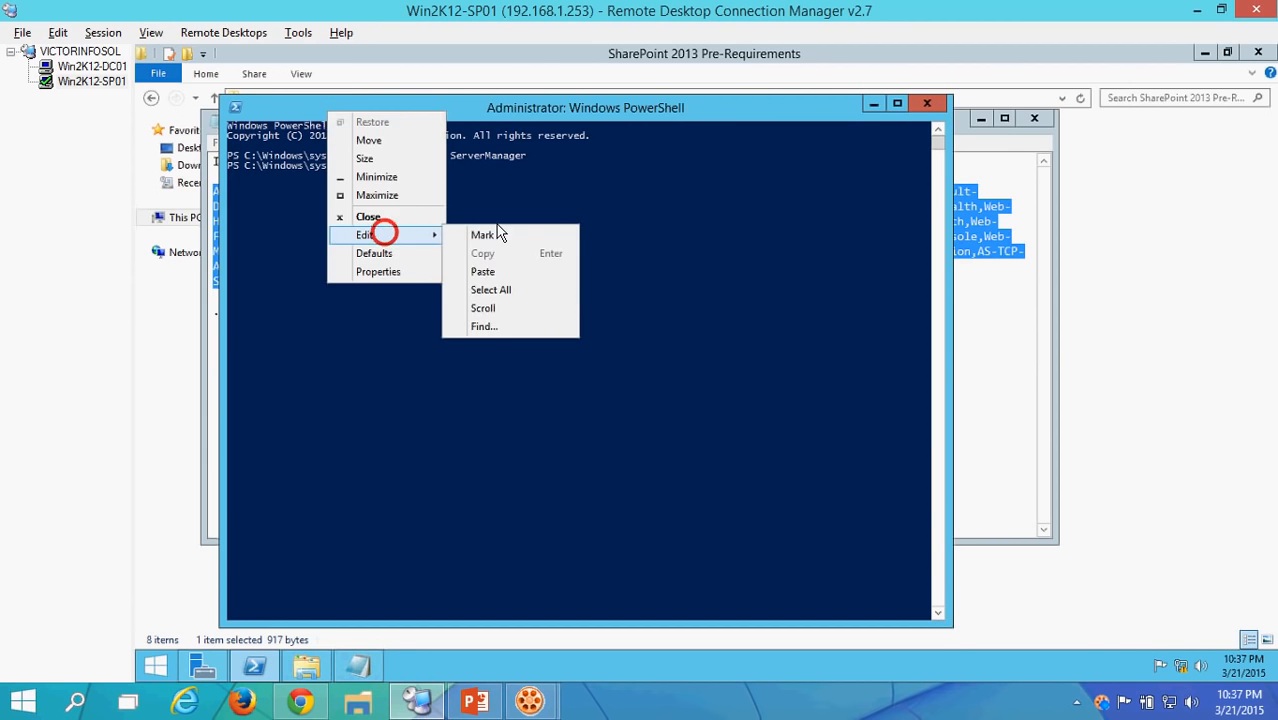
left_click(519, 273)
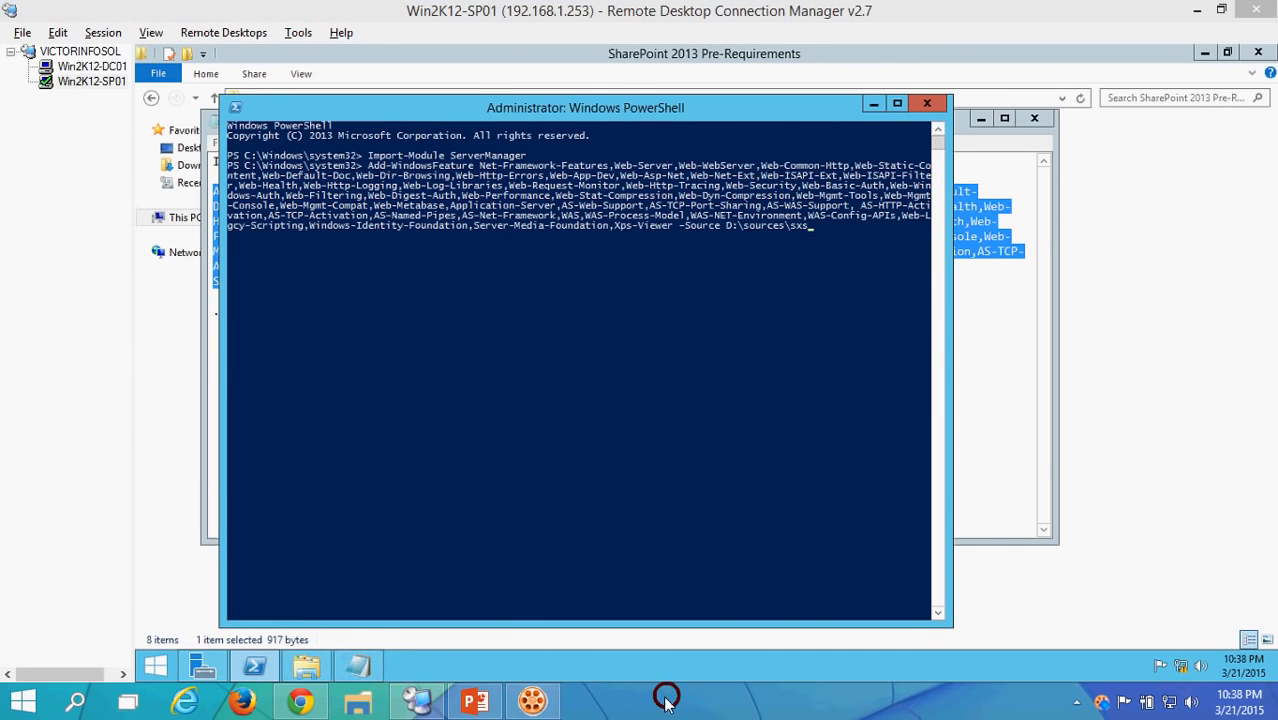
left_click(521, 426)
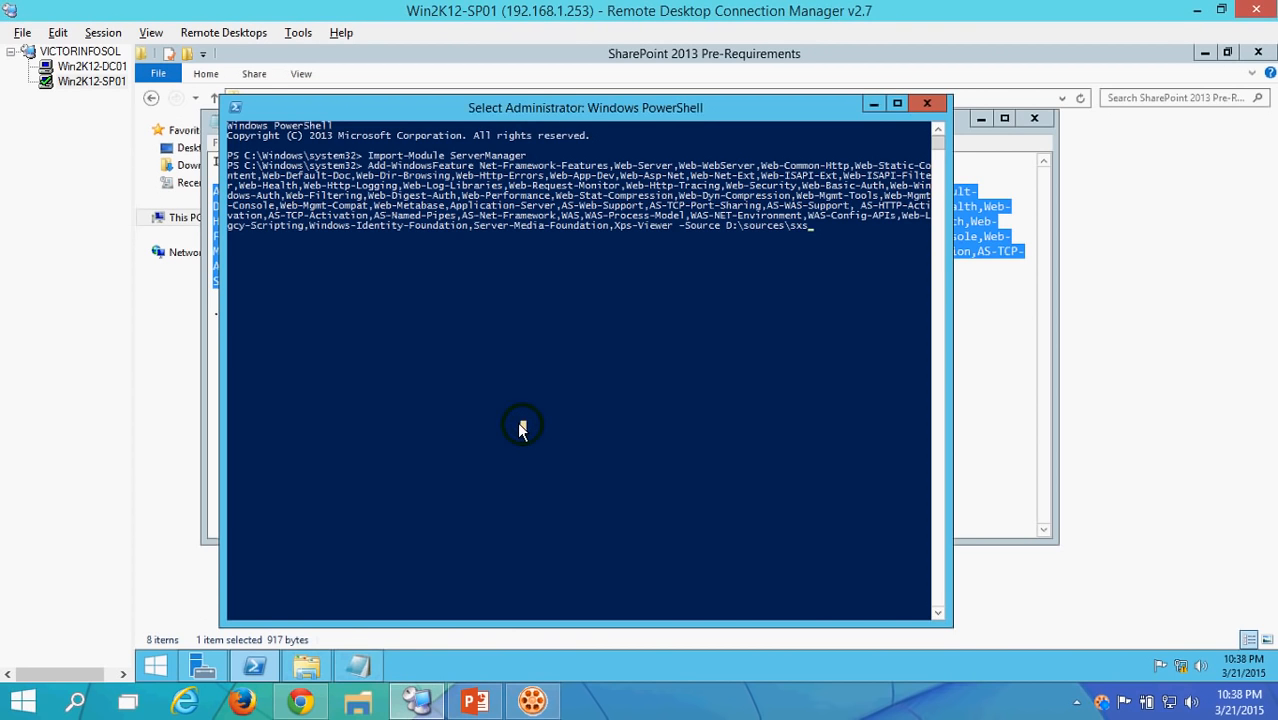
key("Return")
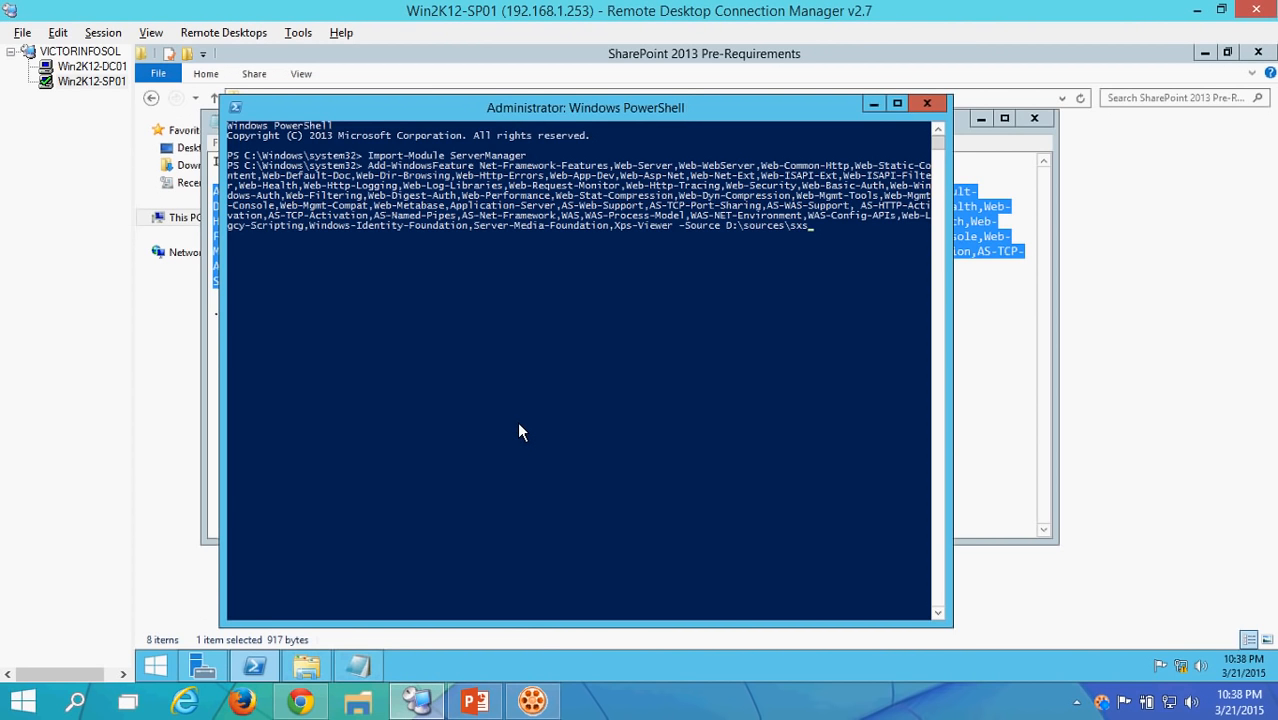
key("Return")
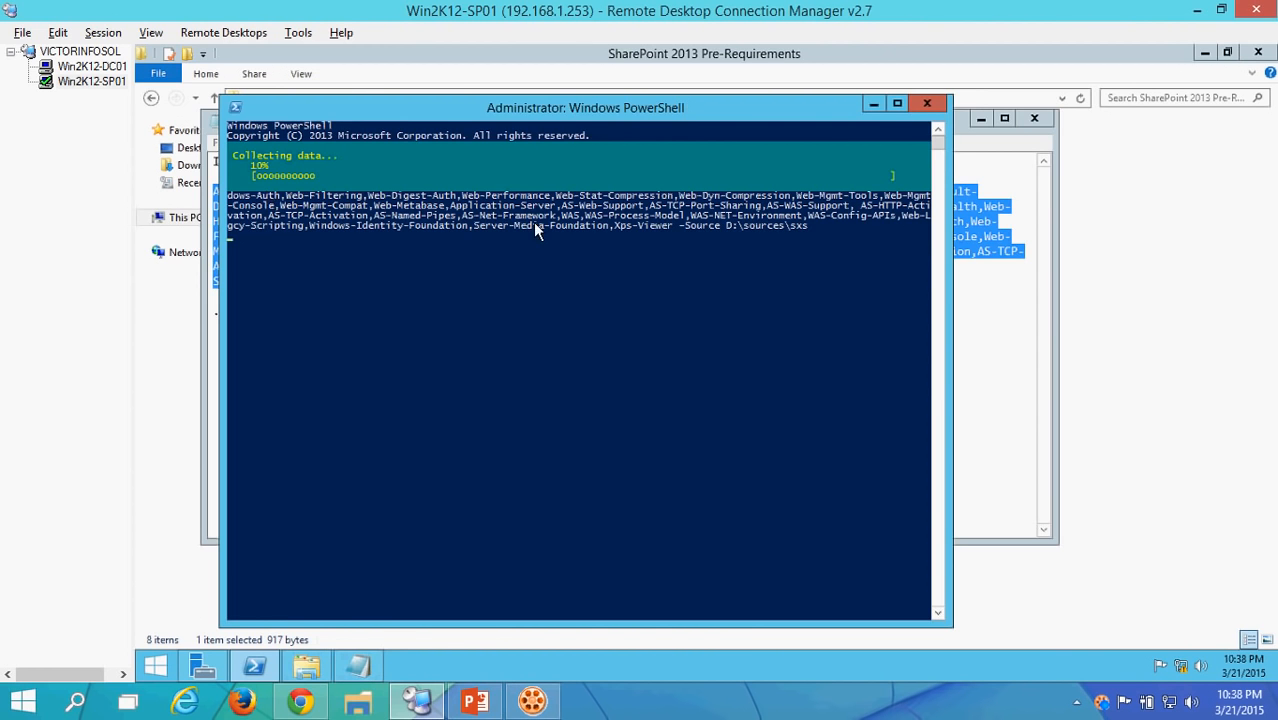
- Open the Win2K12 DVD drive (D:) in File Explorer to check its contents, and return to PowerShell
left_click(1181, 328)
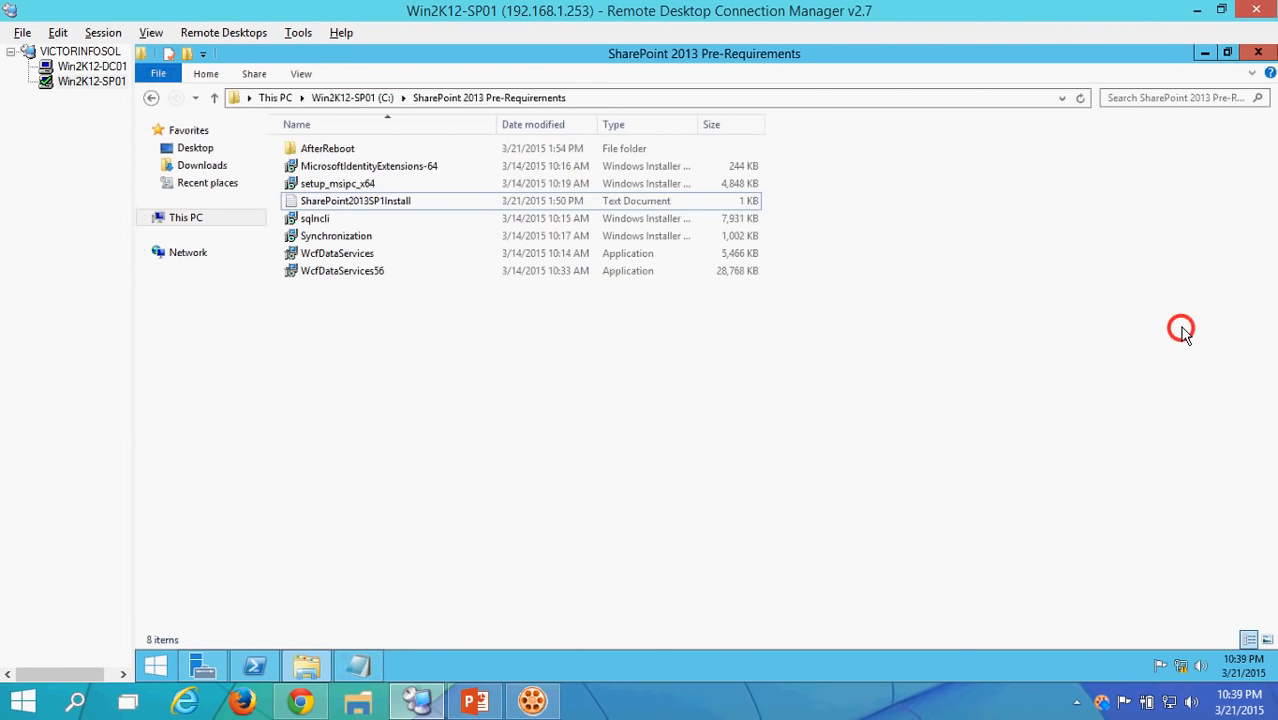
left_click(171, 217)
left_click(1028, 492)
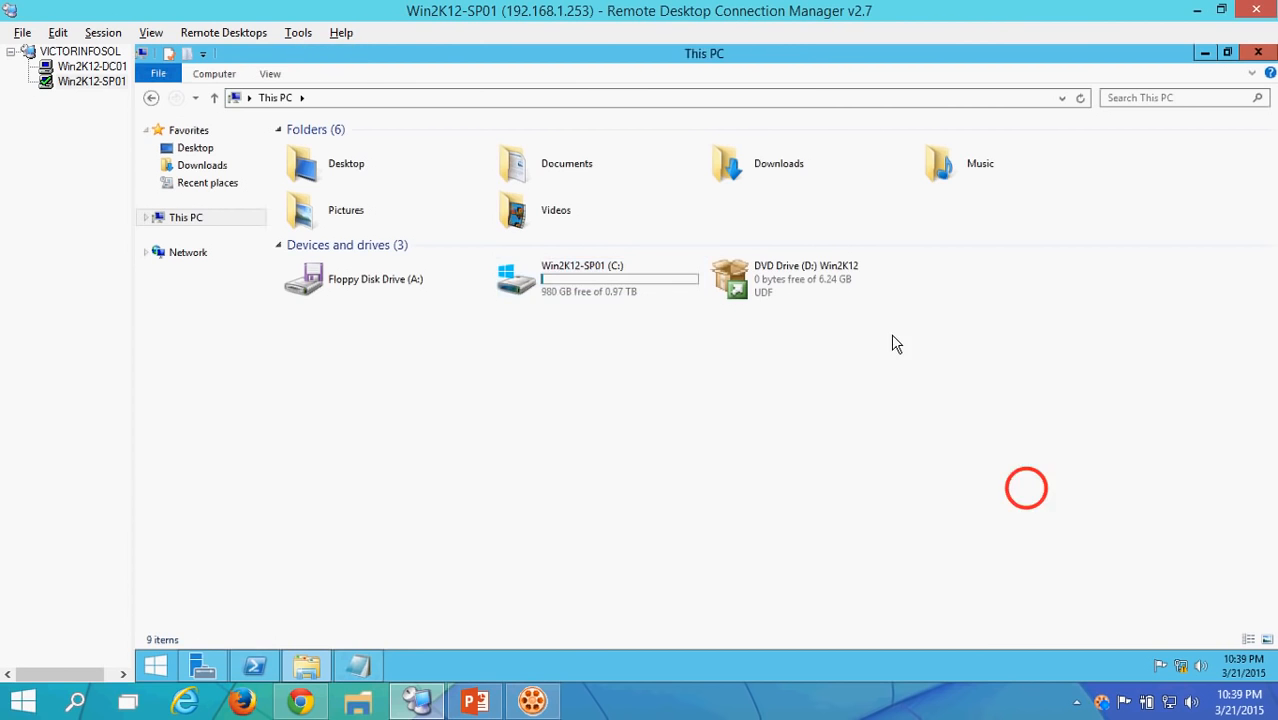
right_click(686, 398)
left_click(740, 460)
double_click(800, 272)
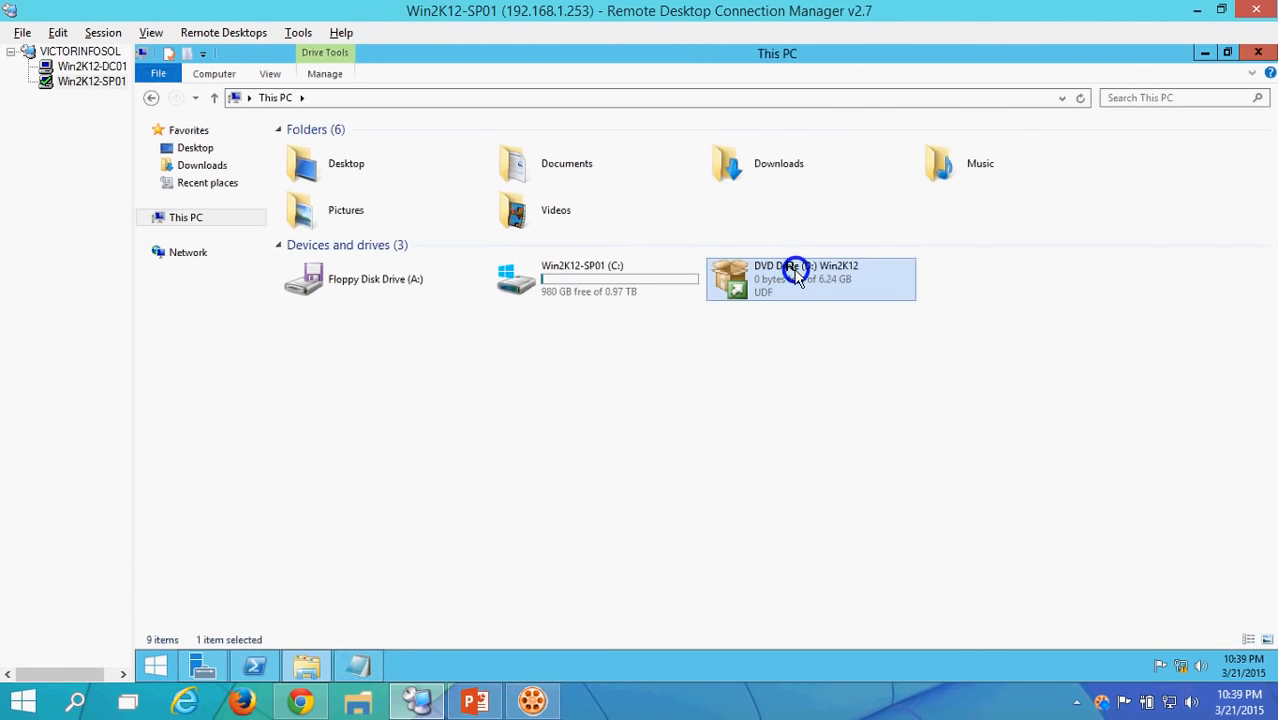
right_click(794, 268)
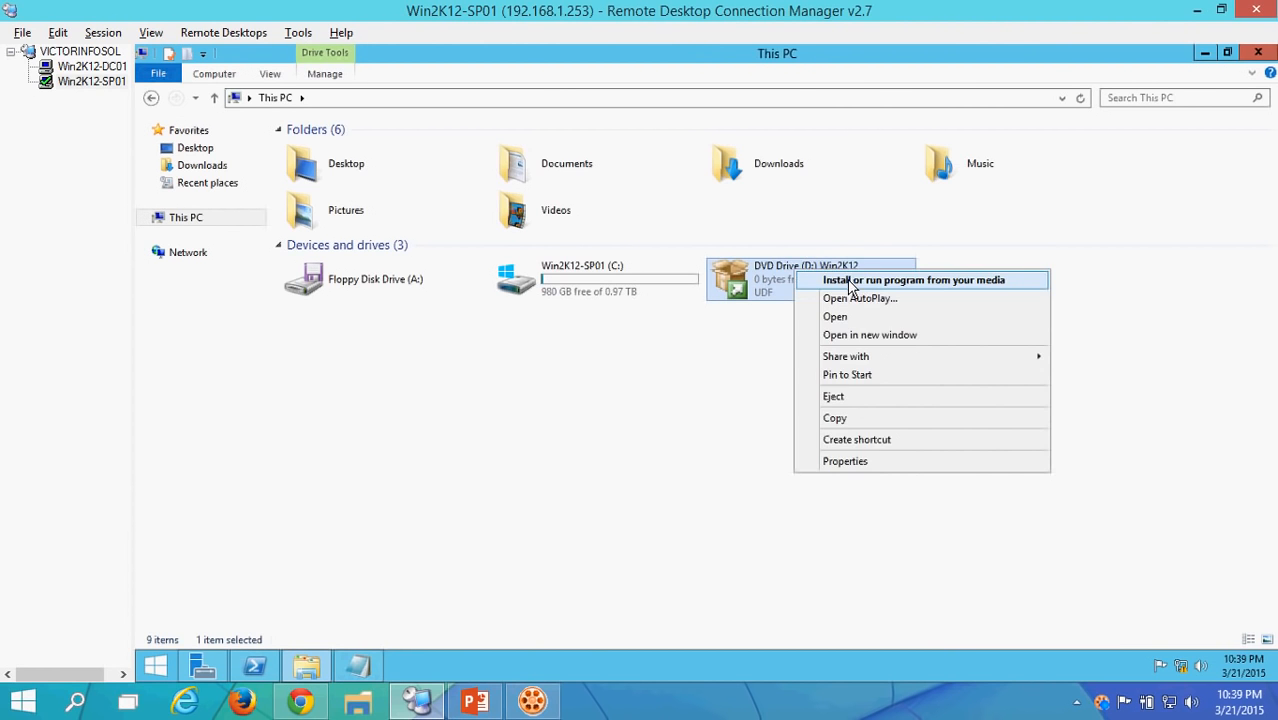
left_click(862, 320)
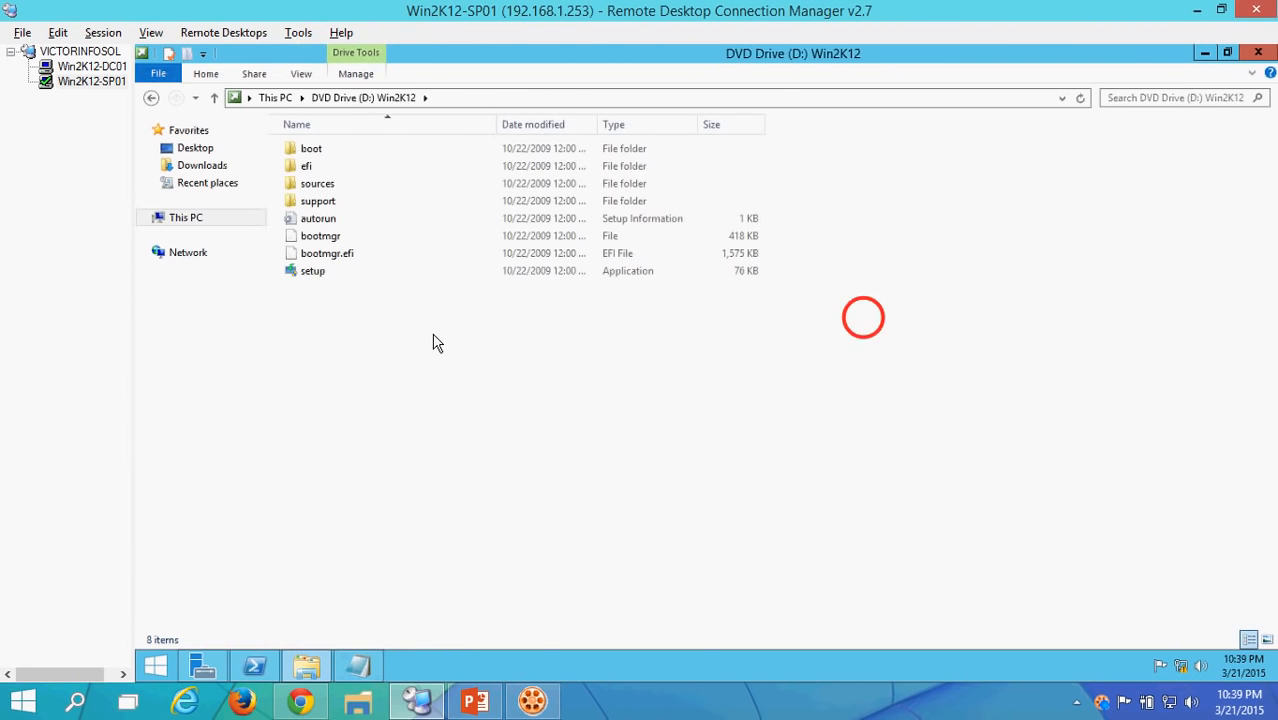
left_click(310, 668)
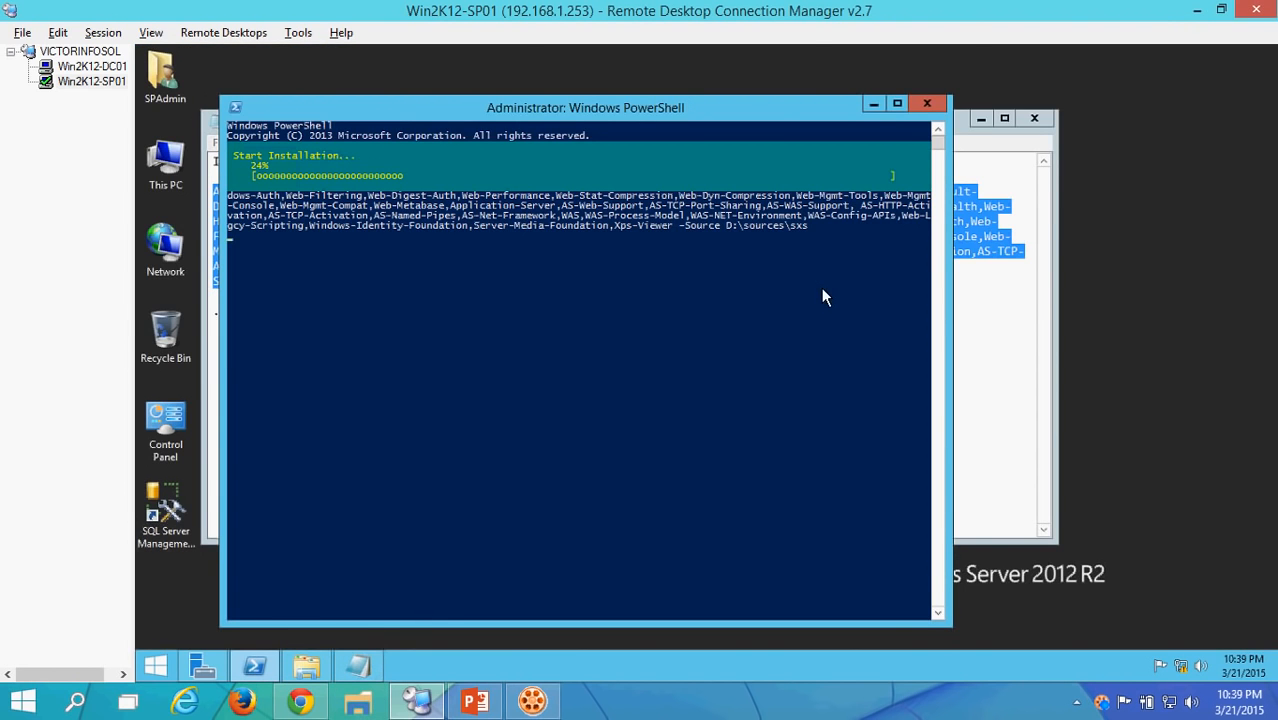
- Close the SharePoint2013SP1Install text file and check the Server Manager dashboard for roles while the features install
left_click(1032, 119)
left_click(484, 366)
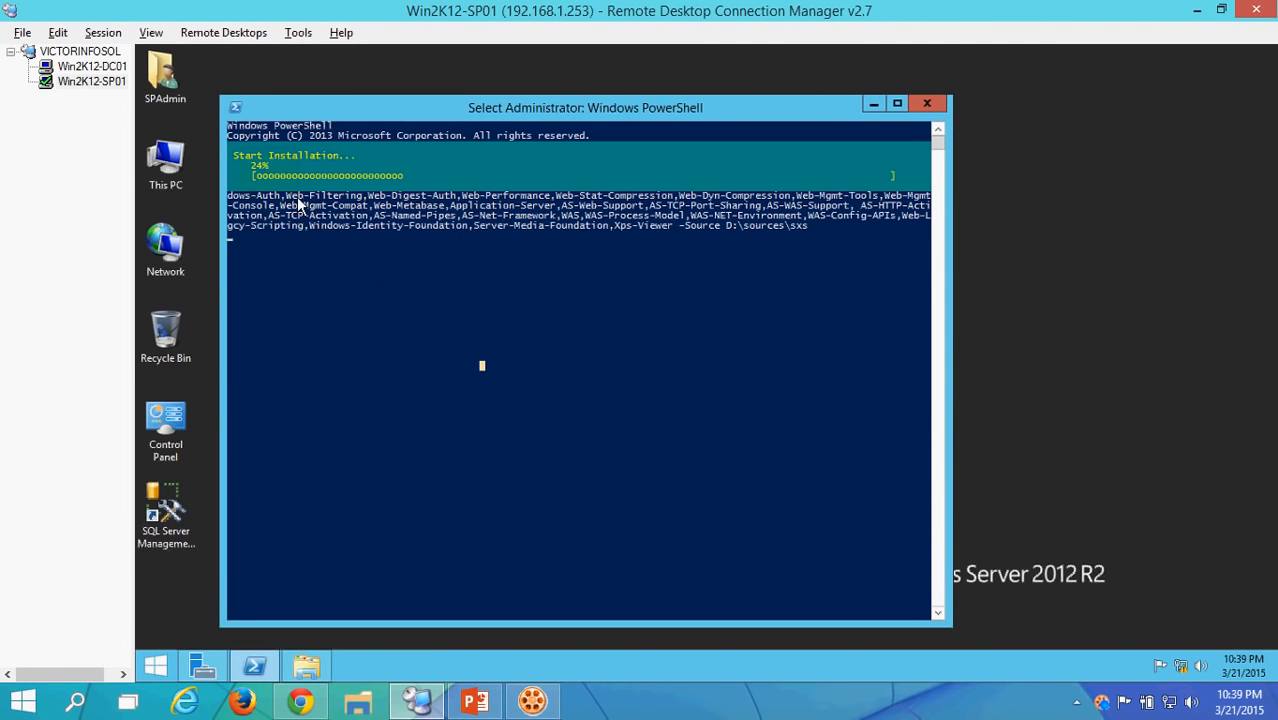
left_click(202, 666)
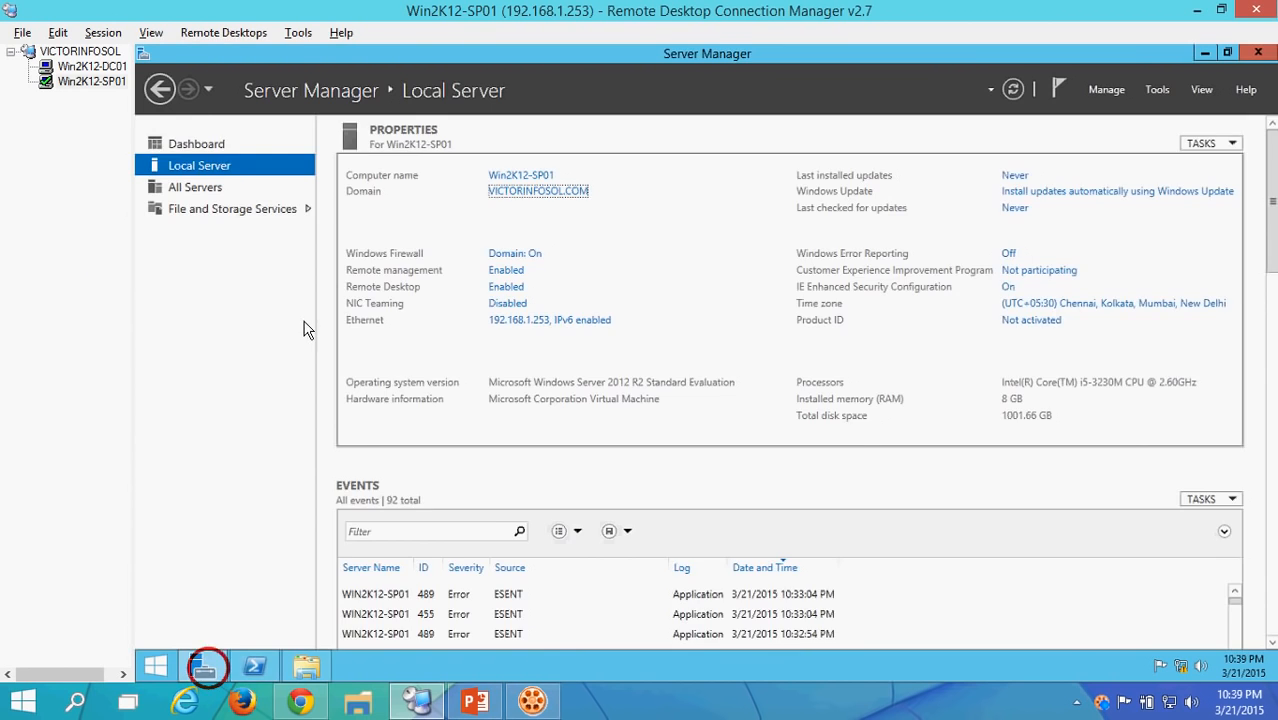
left_click(195, 141)
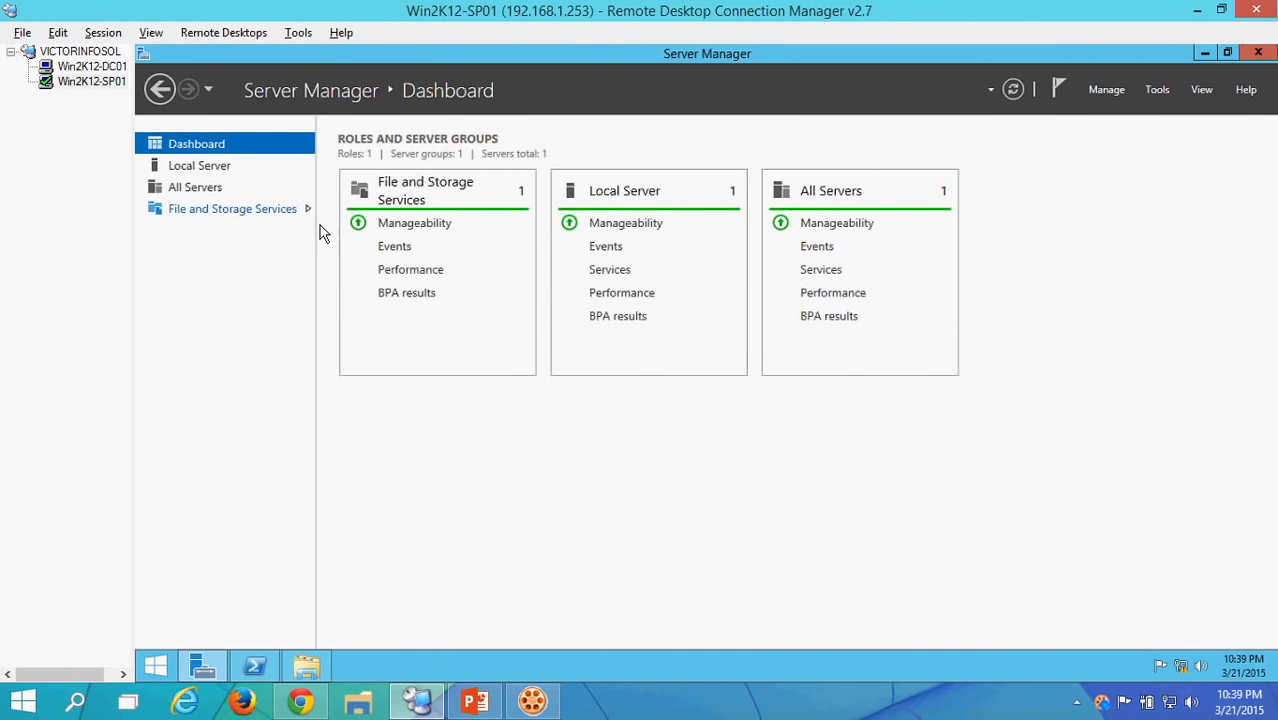
left_click(201, 660)
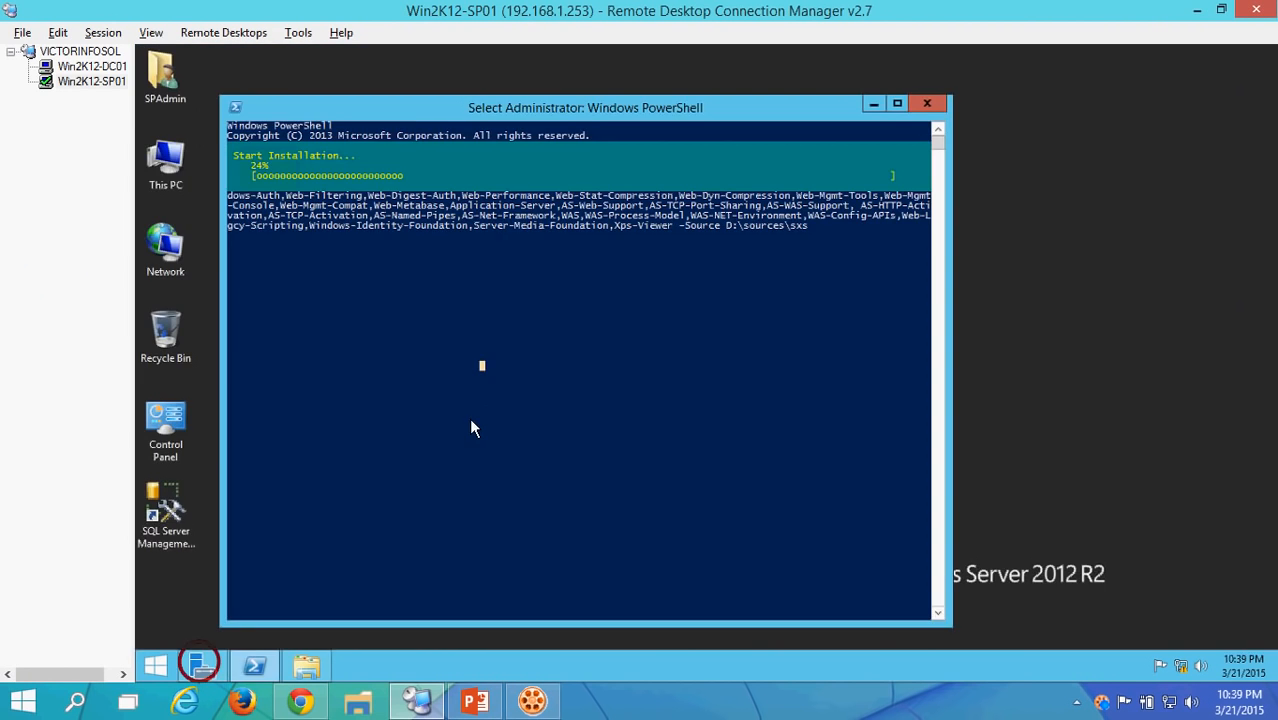
left_click(531, 418)
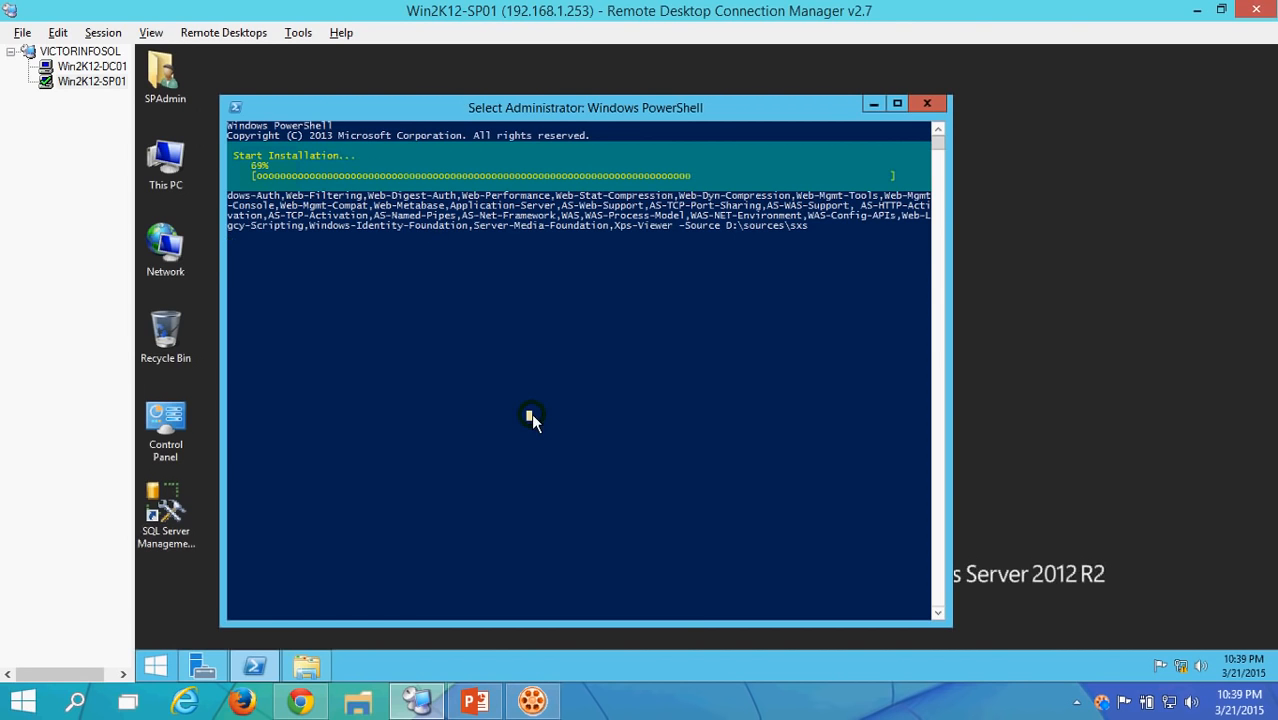
- Switch to PowerPoint to review the Step 2 slide on required server roles and features, and return to the Win2K12-SP01 session
left_click(673, 706)
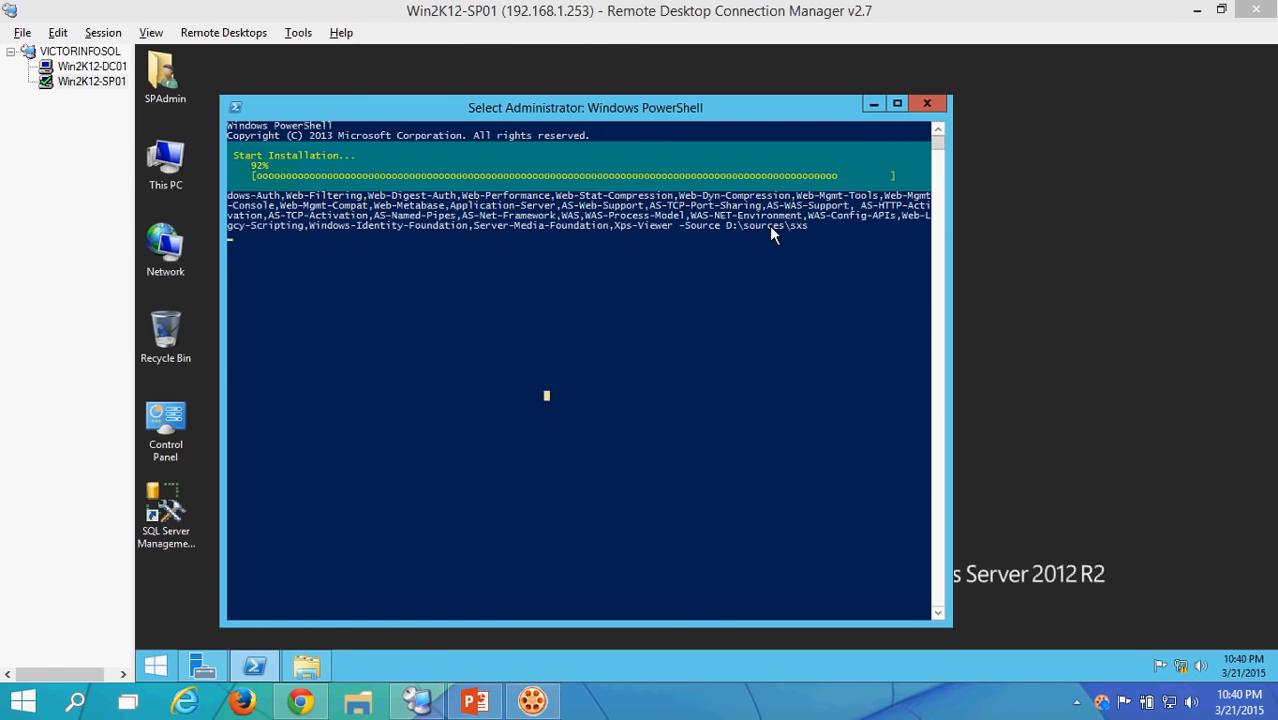
left_click(300, 702)
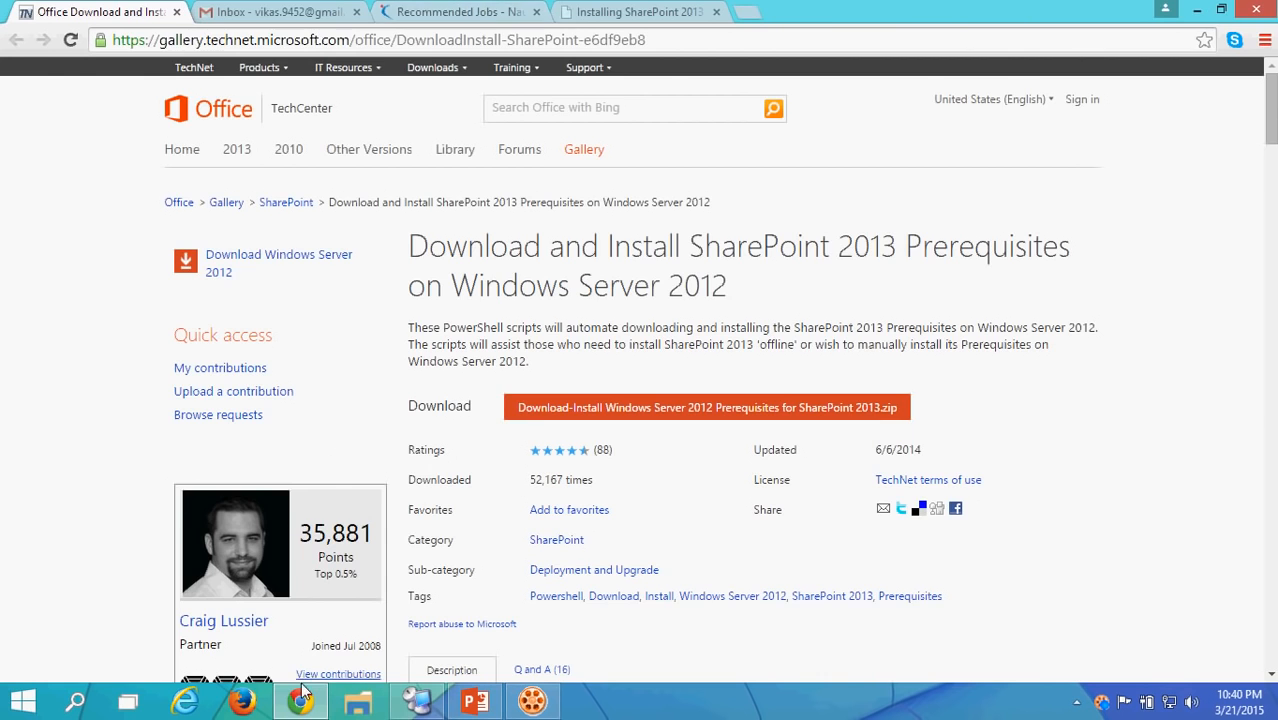
left_click(478, 702)
left_click(476, 702)
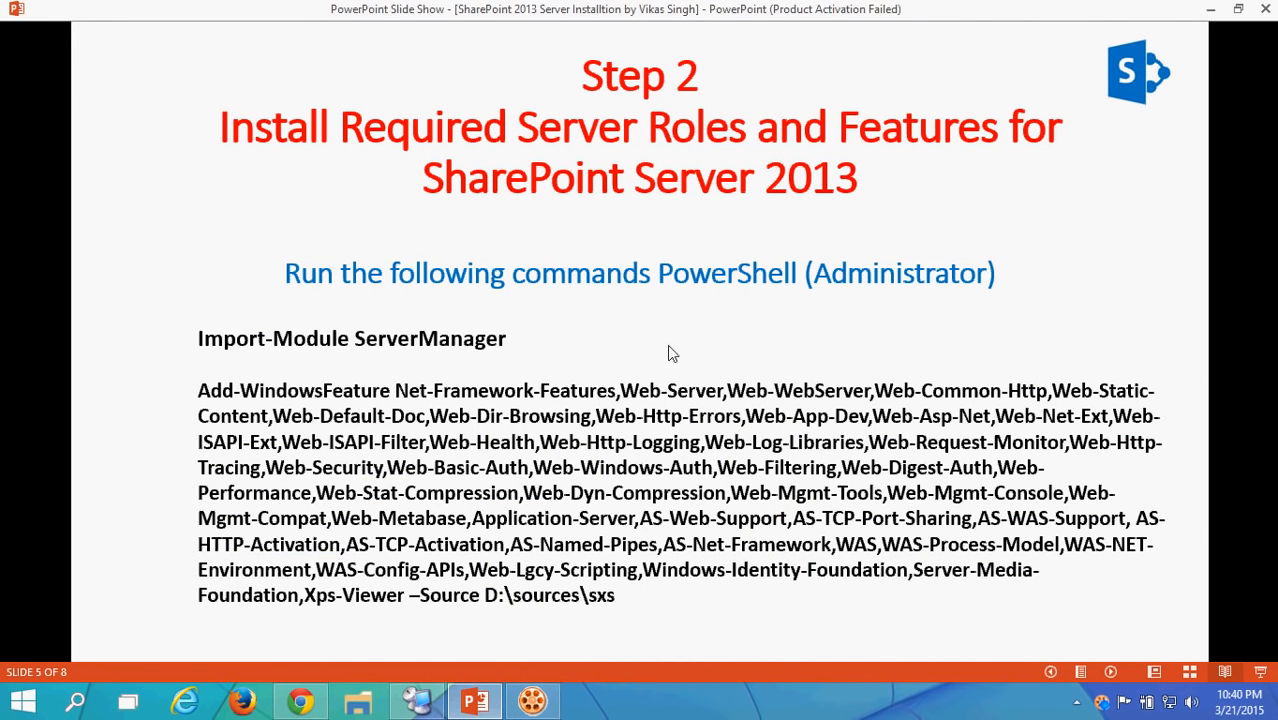
left_click(415, 702)
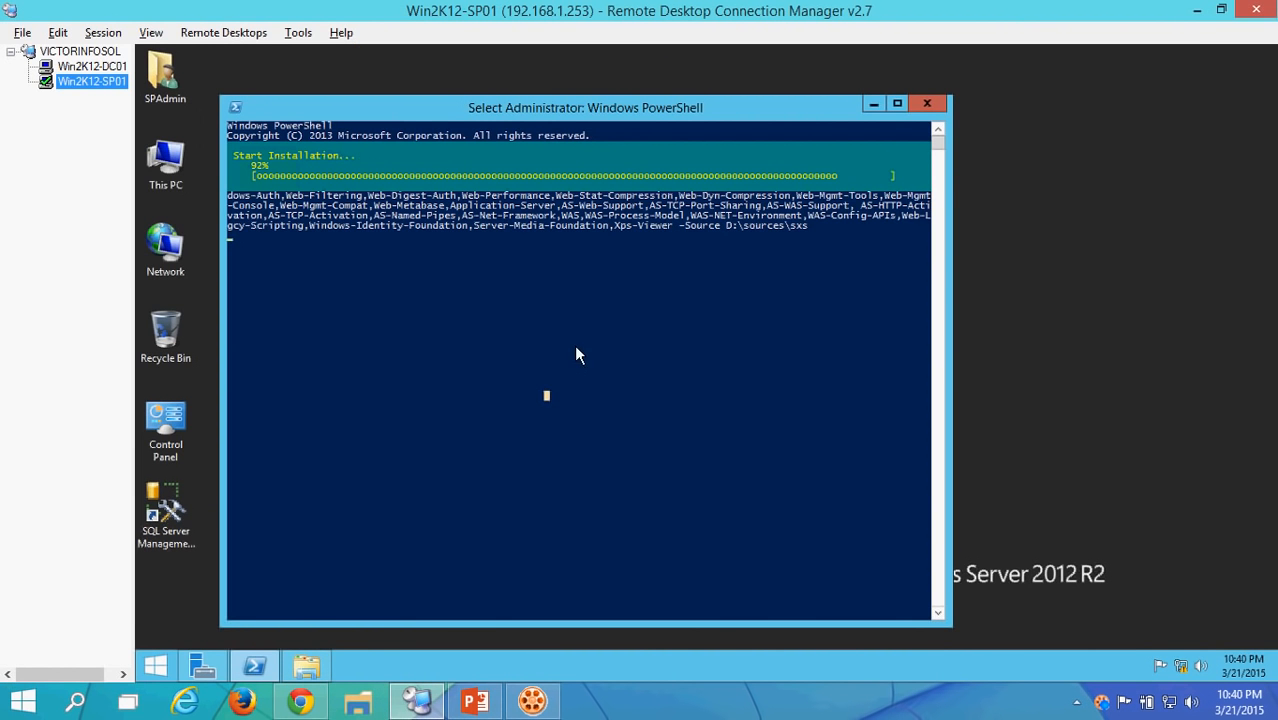
left_click(707, 706)
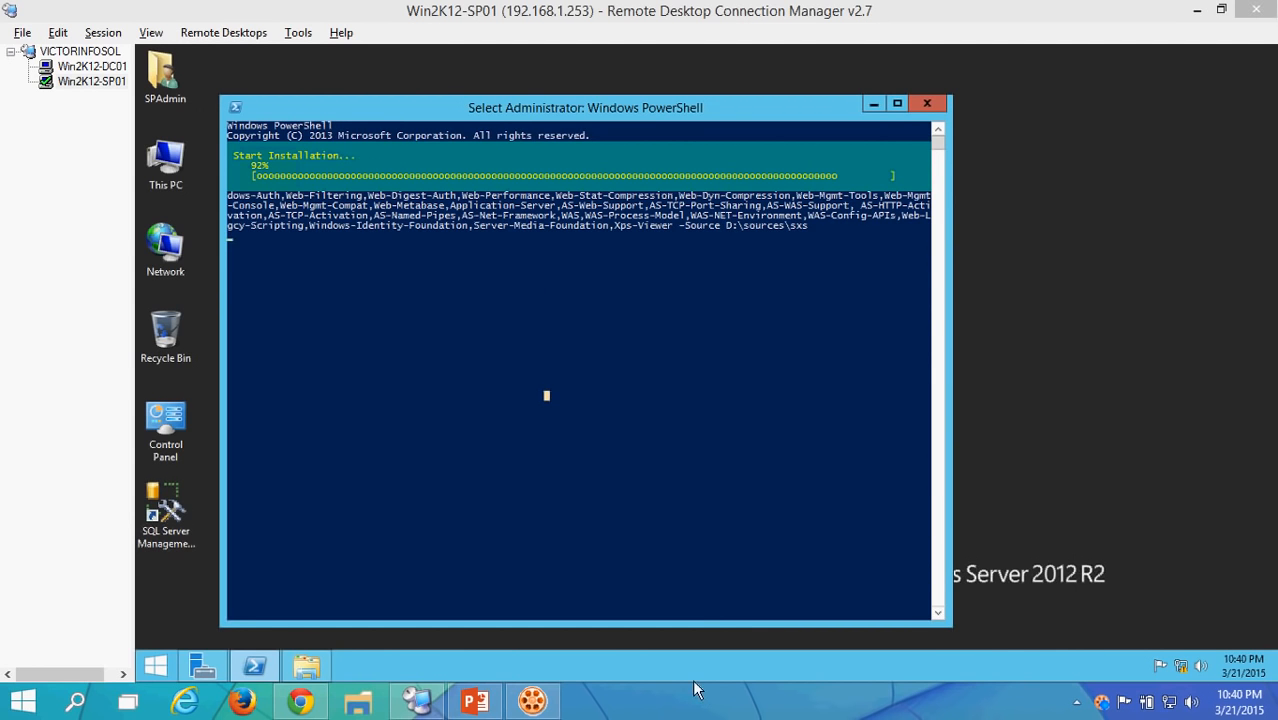
left_click(722, 712)
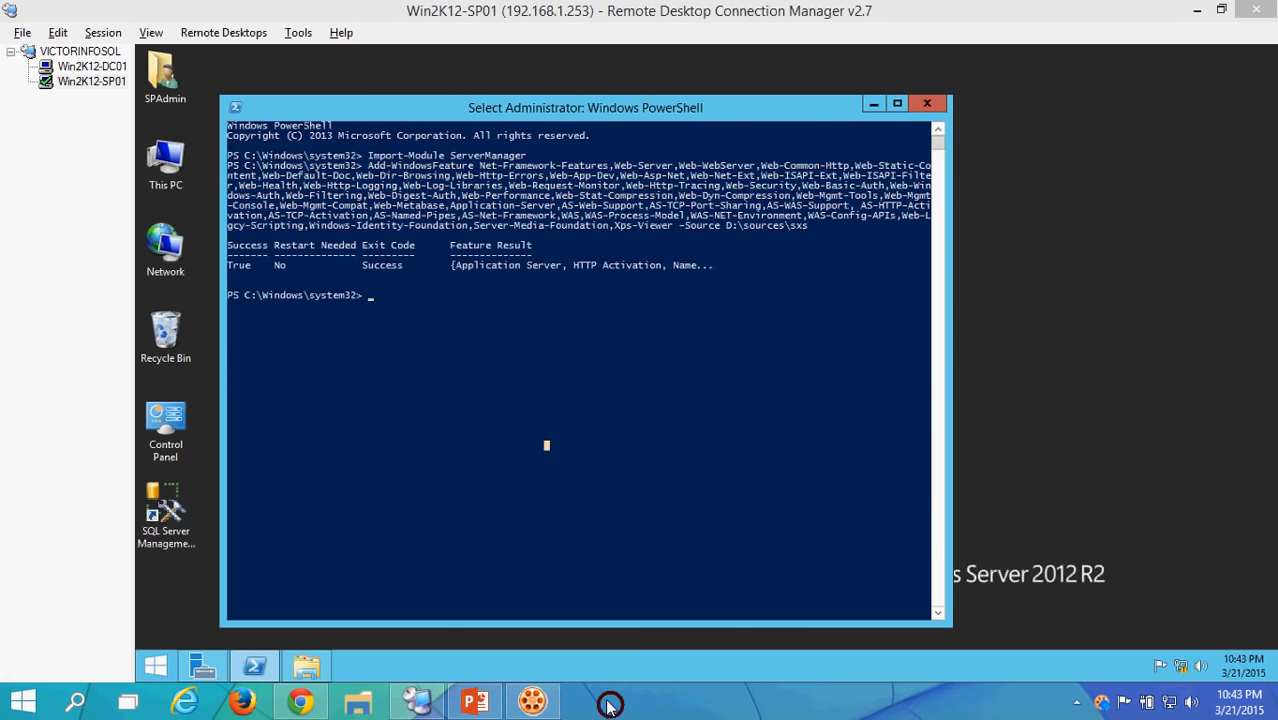
left_click(610, 701)
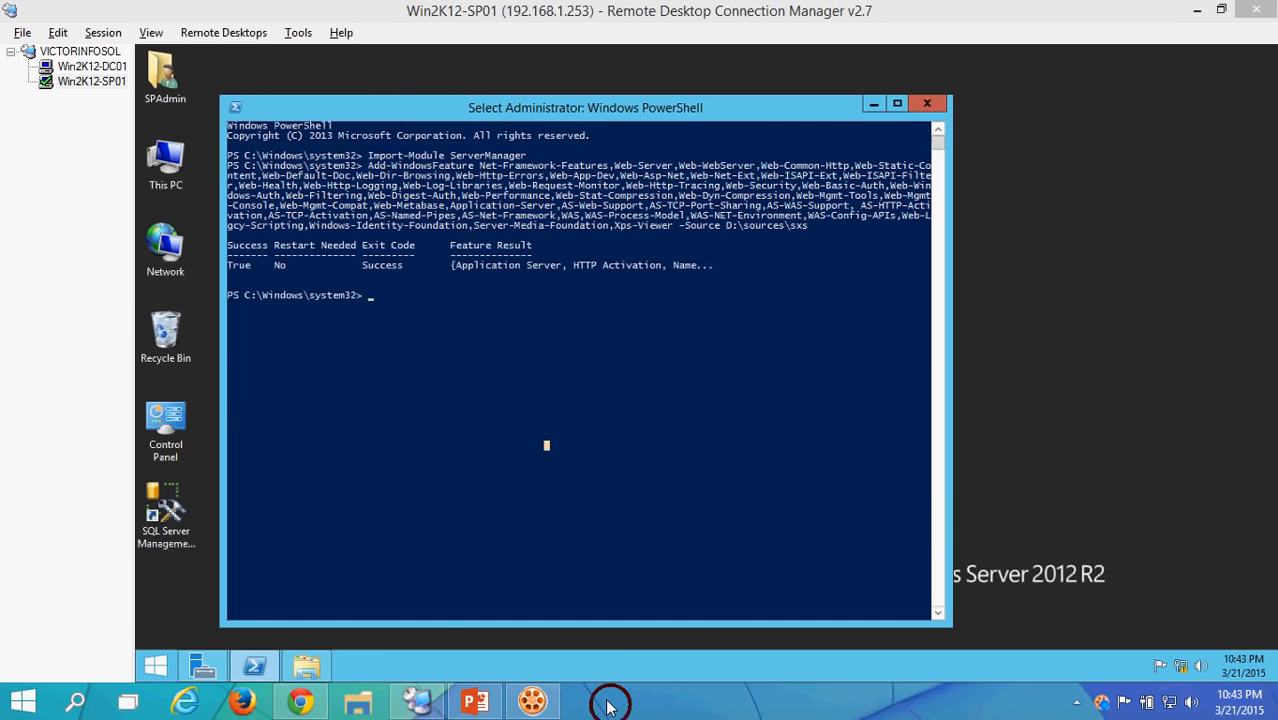
left_click(547, 316)
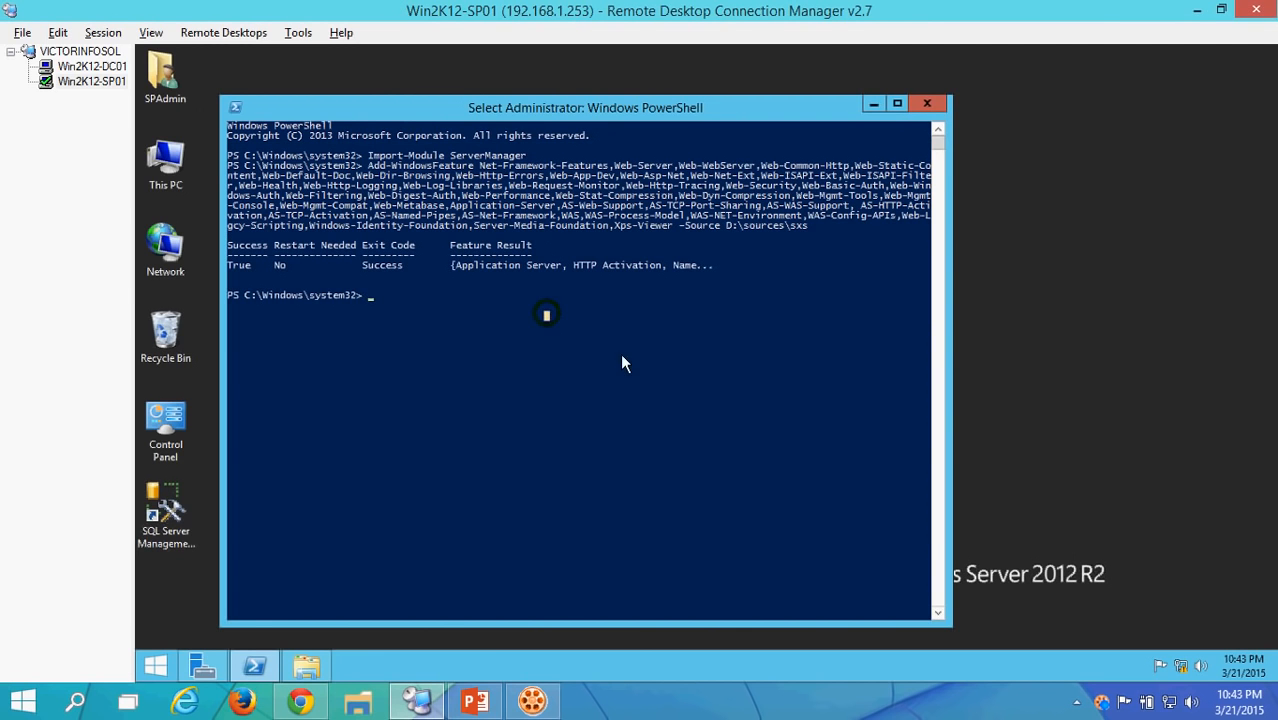
left_click(382, 316)
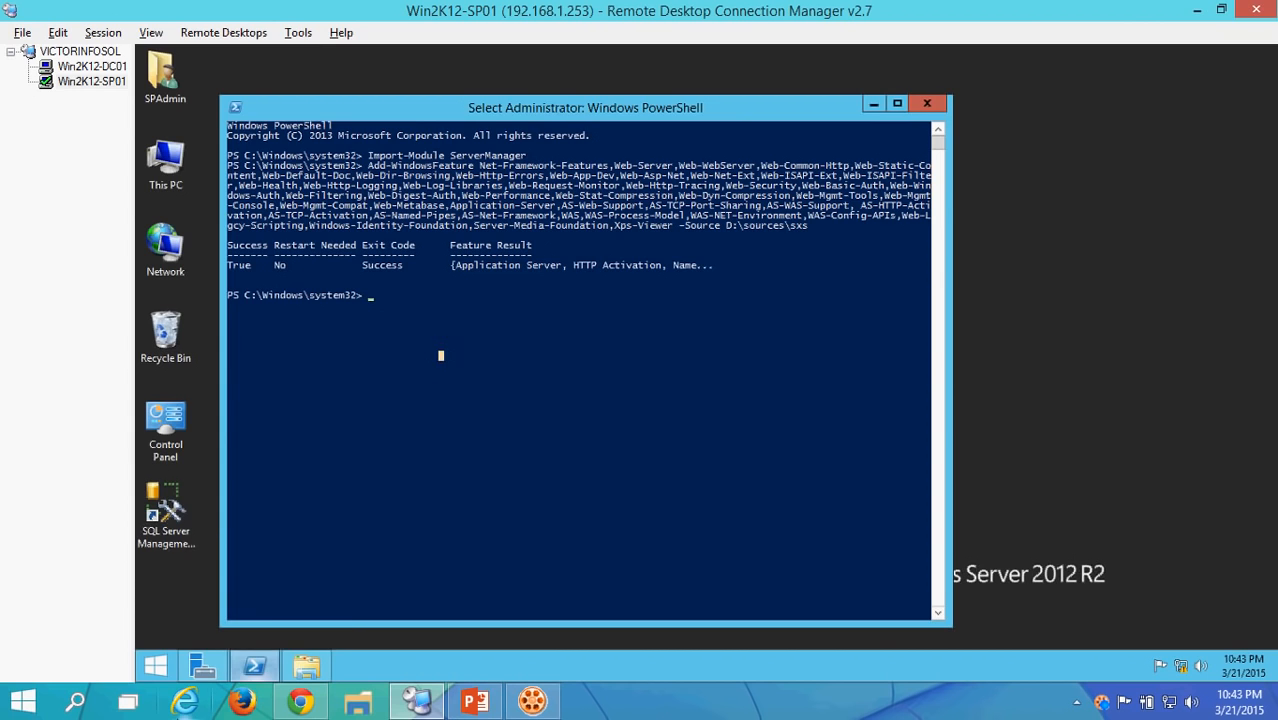
- Refresh the Server Manager dashboard to check which roles are installed, and recheck the PowerShell output
left_click(203, 665)
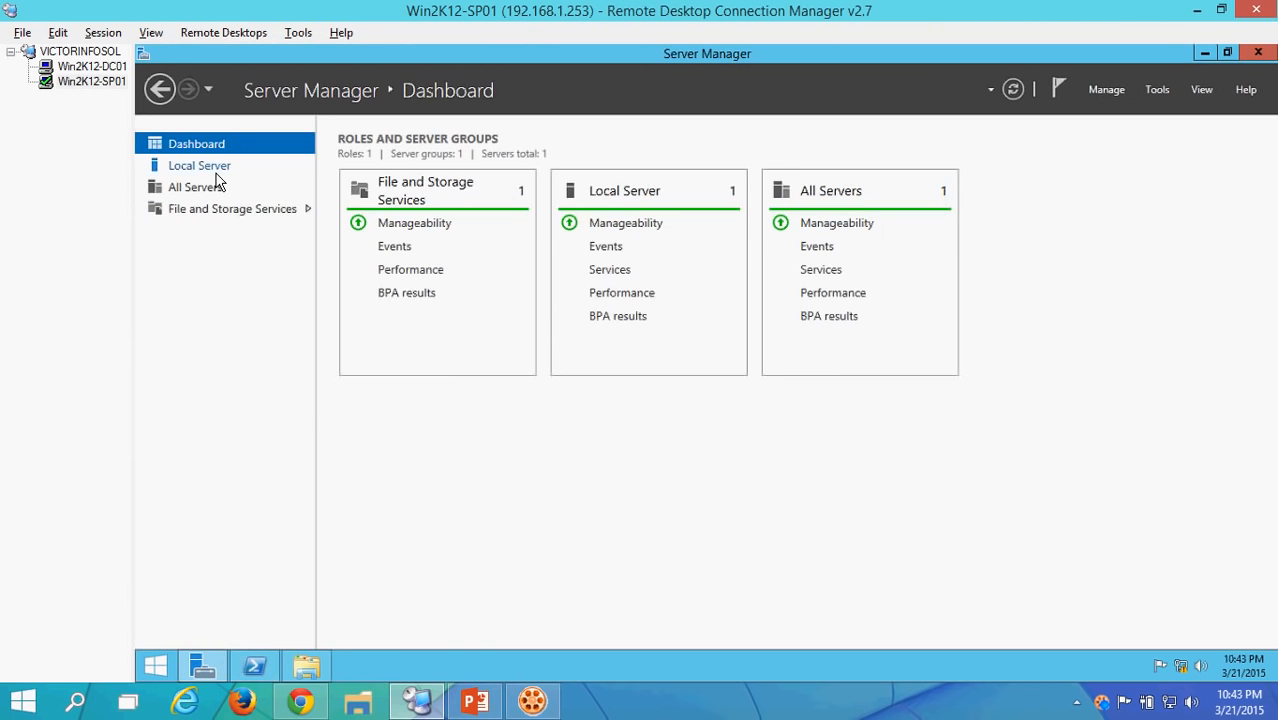
left_click(205, 166)
left_click(205, 147)
left_click(1014, 91)
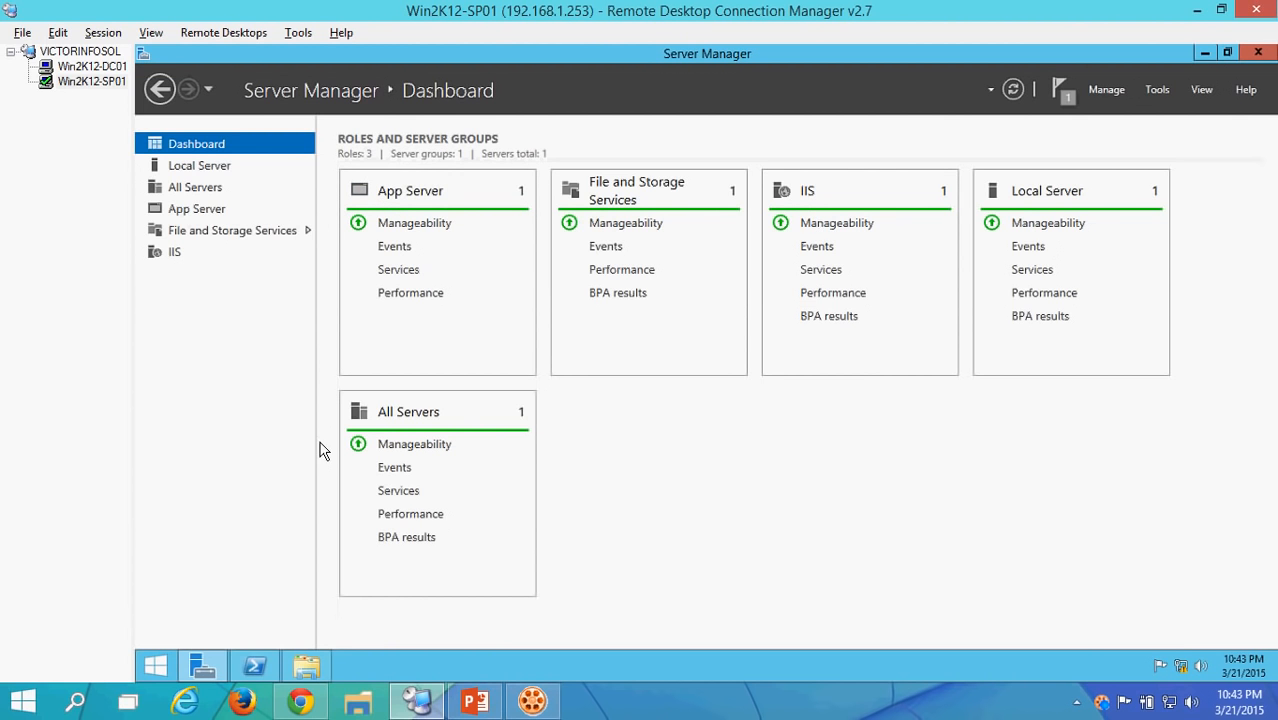
left_click(253, 665)
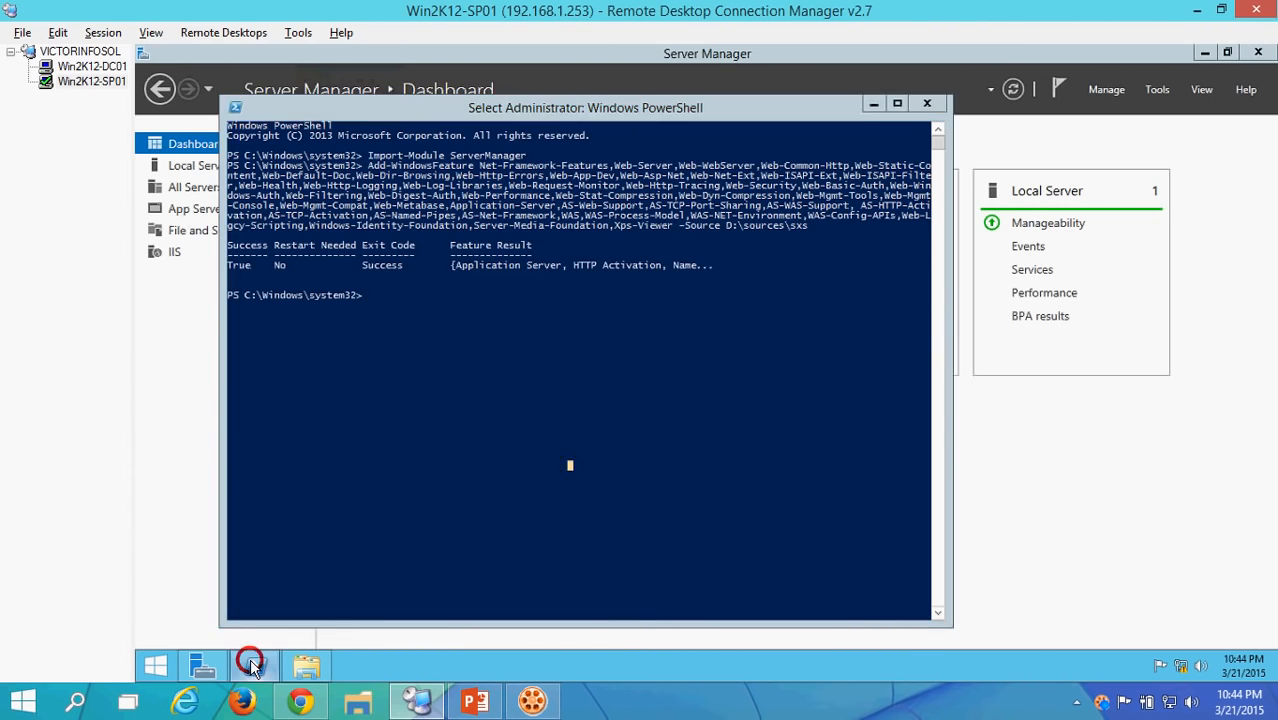
left_click(253, 665)
- Switch to PowerPoint and advance to the Step 3 slide, Installing Pre Requirements Software
left_click(475, 700)
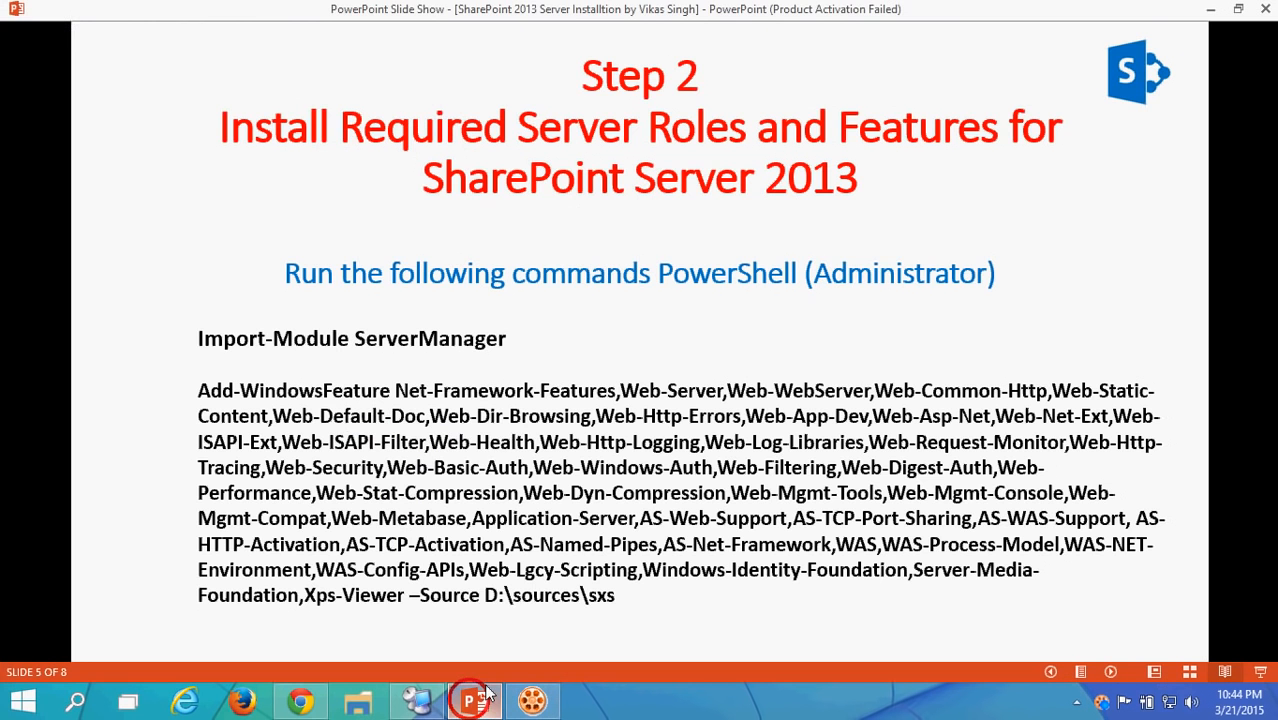
key("Right")
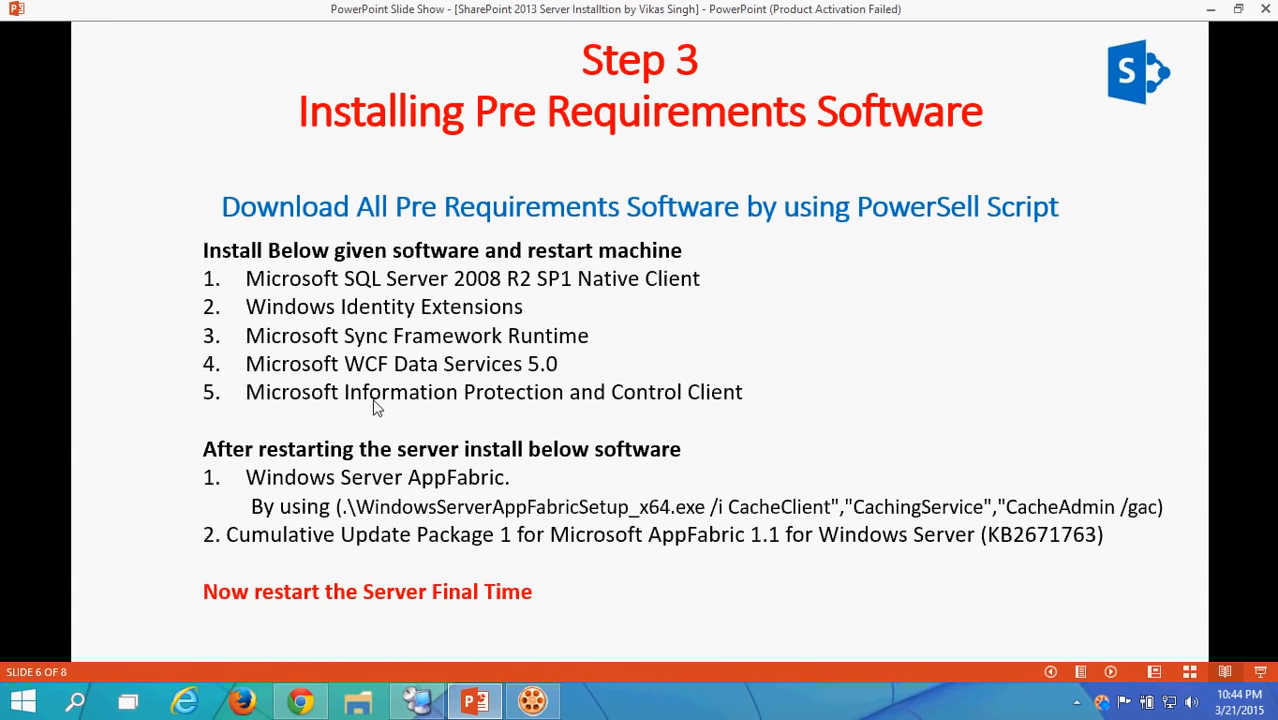
- Return to the Win2K12-SP01 session and open the SharePoint 2013 Pre-Requirements folder on the C: drive to review its installers
left_click(418, 703)
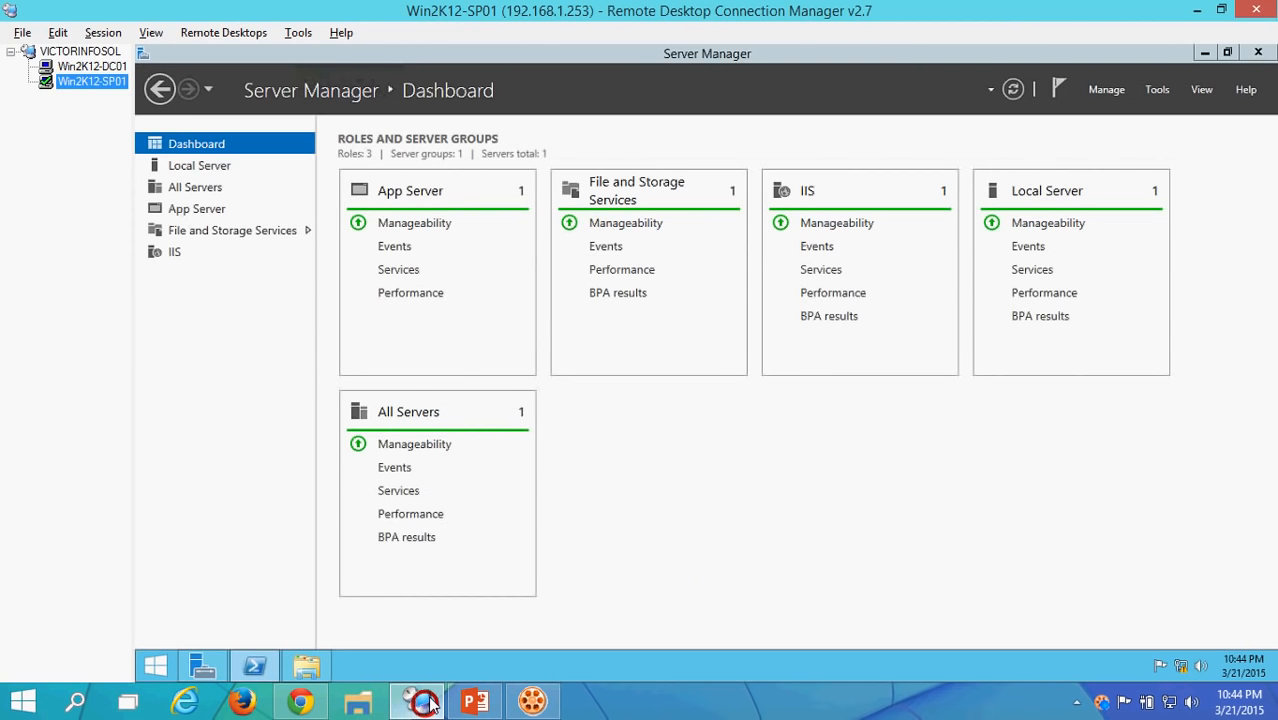
left_click(305, 668)
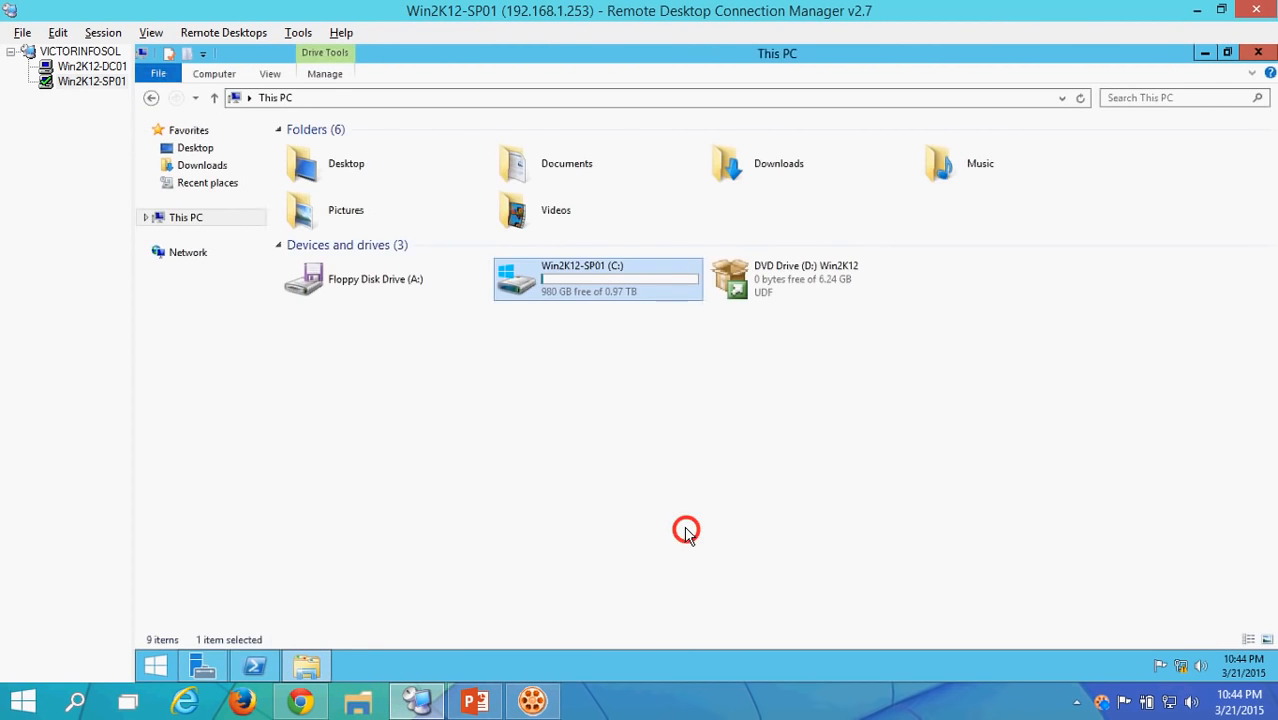
double_click(573, 282)
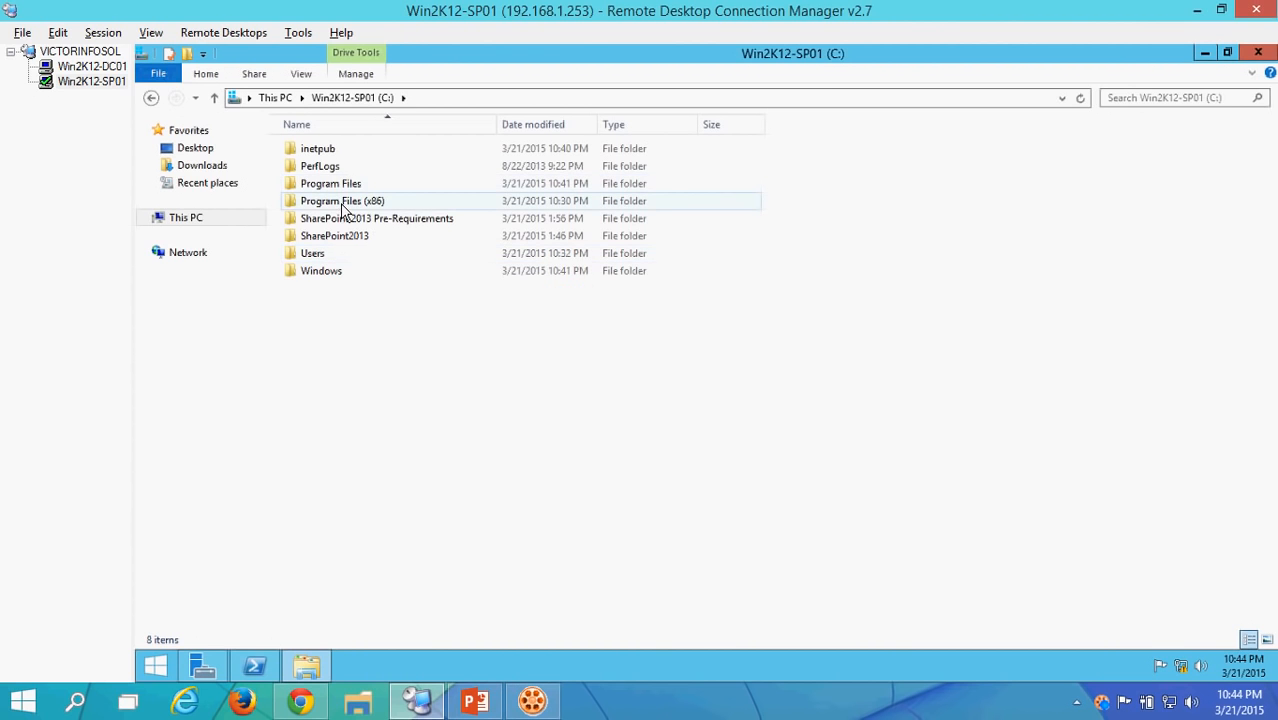
double_click(345, 218)
left_click_drag(371, 334, 334, 137)
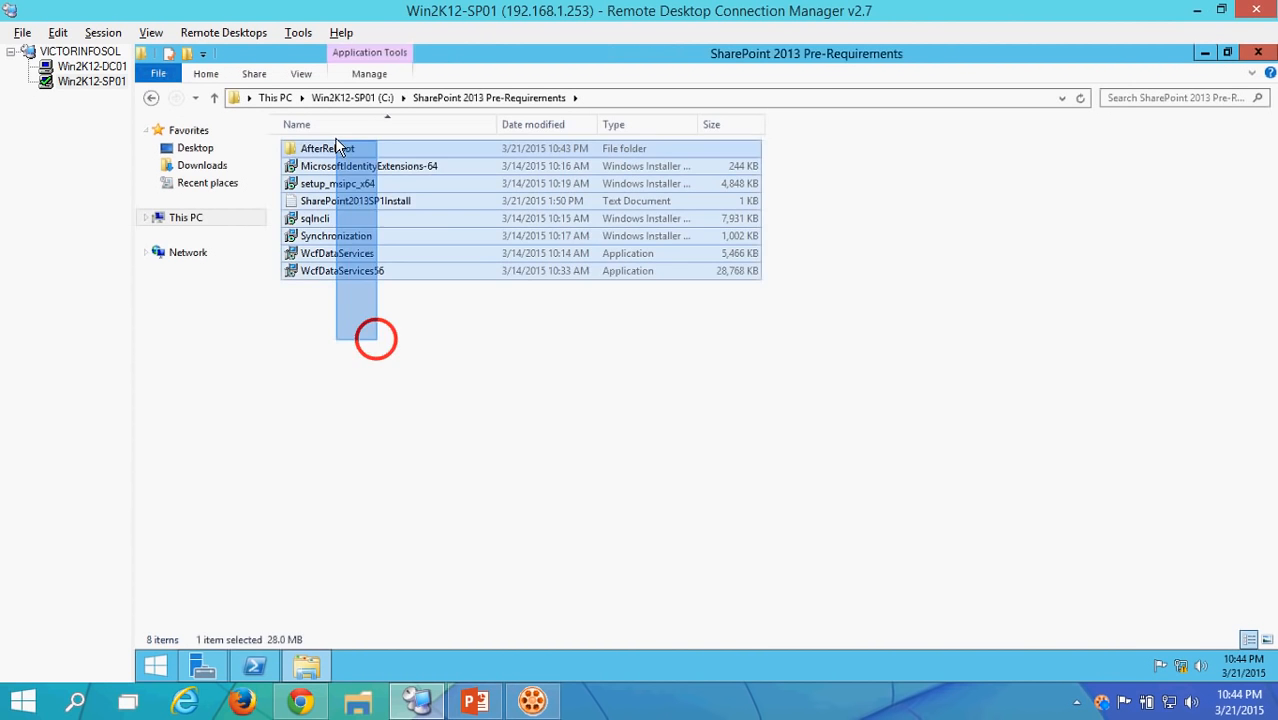
left_click(388, 466)
left_click_drag(330, 333, 300, 140)
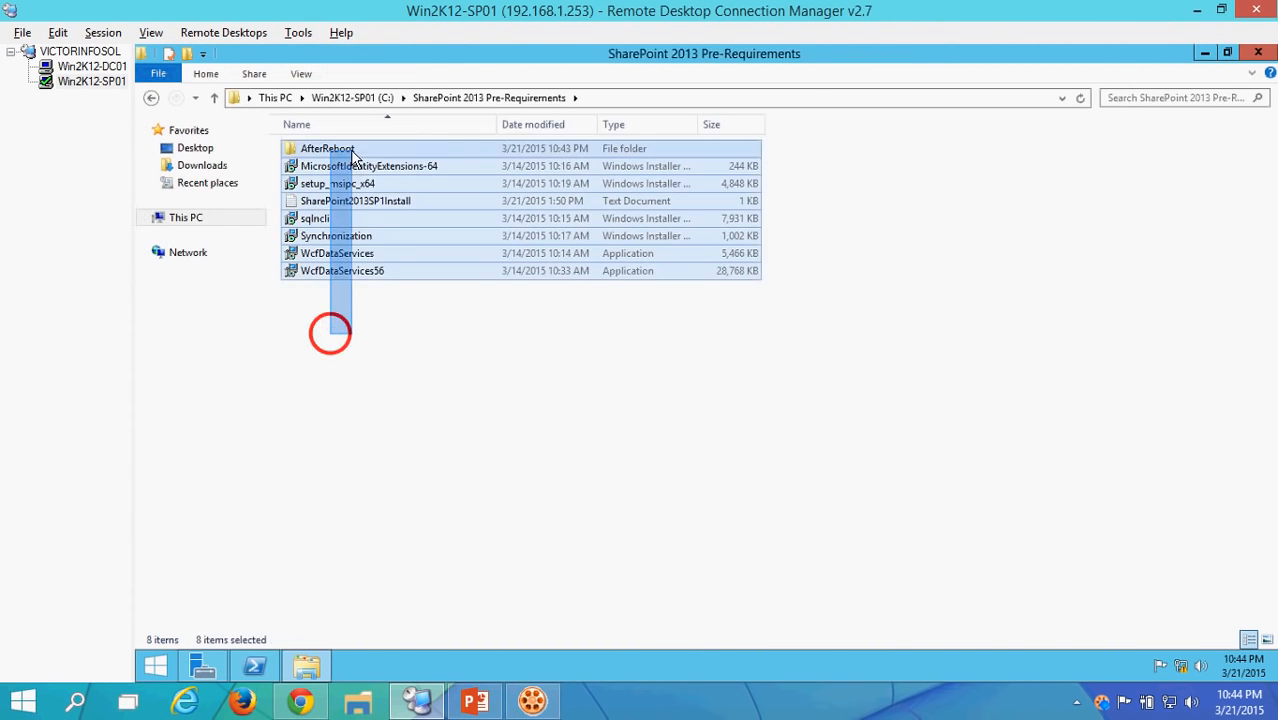
left_click(372, 311)
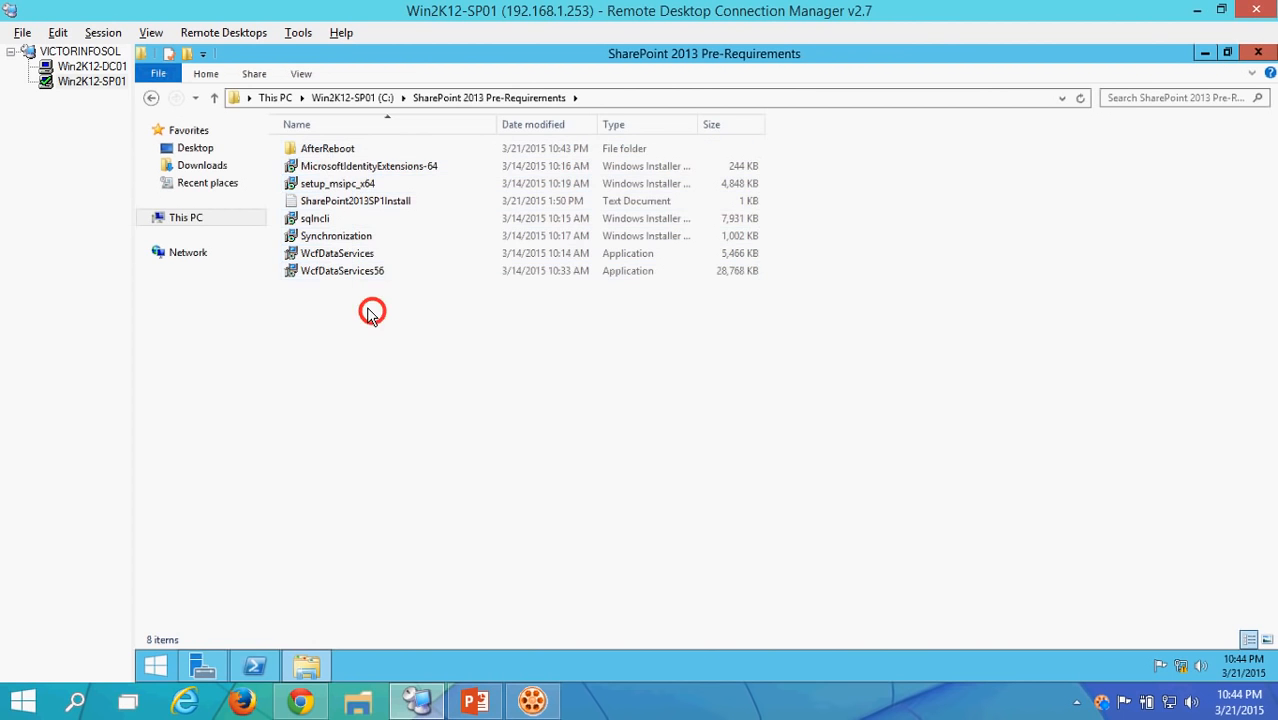
left_click(562, 430)
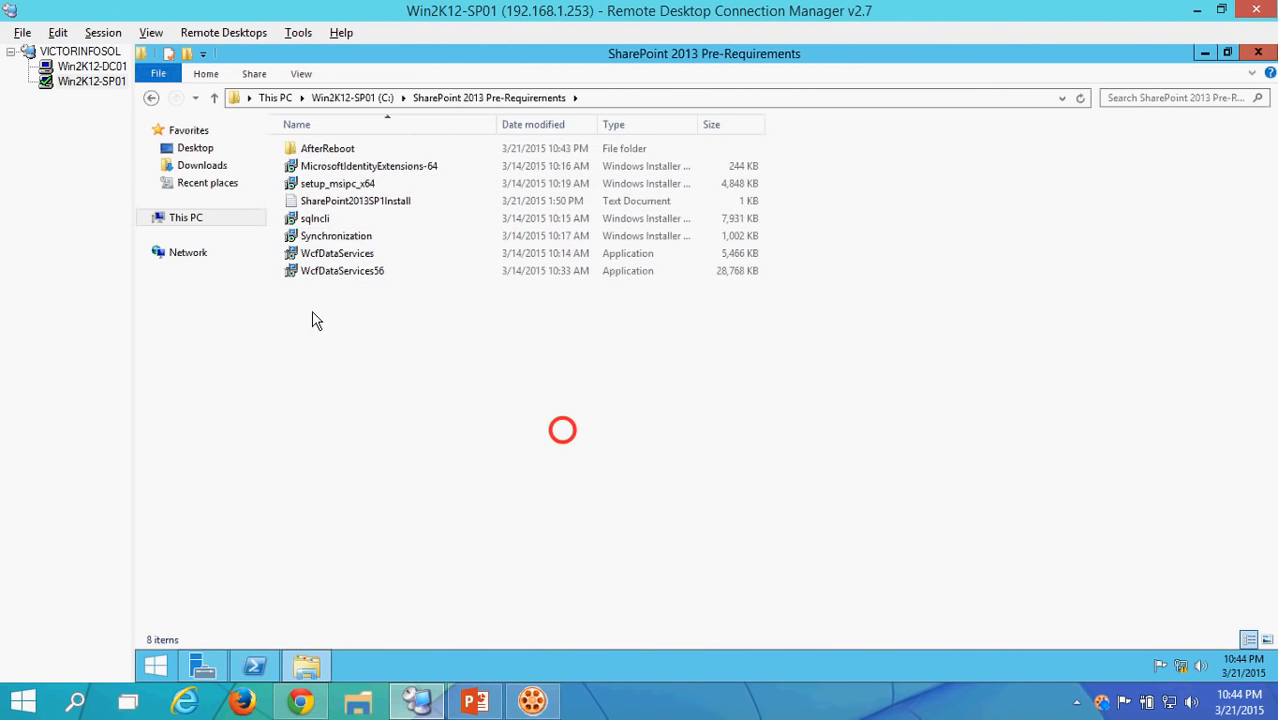
- Switch to Chrome and review the TechNet Gallery page for downloading and installing SharePoint 2013 prerequisites on Windows Server 2012
left_click(302, 706)
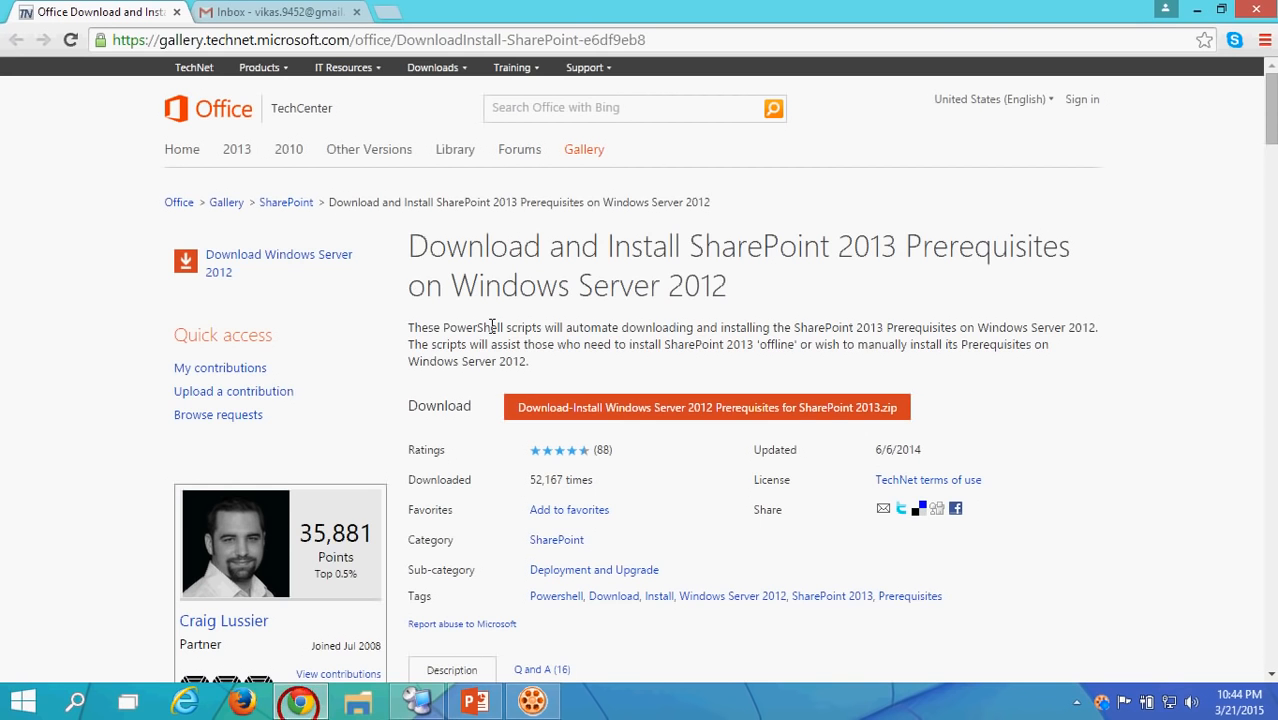
left_click_drag(410, 245, 878, 293)
left_click(878, 293)
scroll(688, 345, "down", 4)
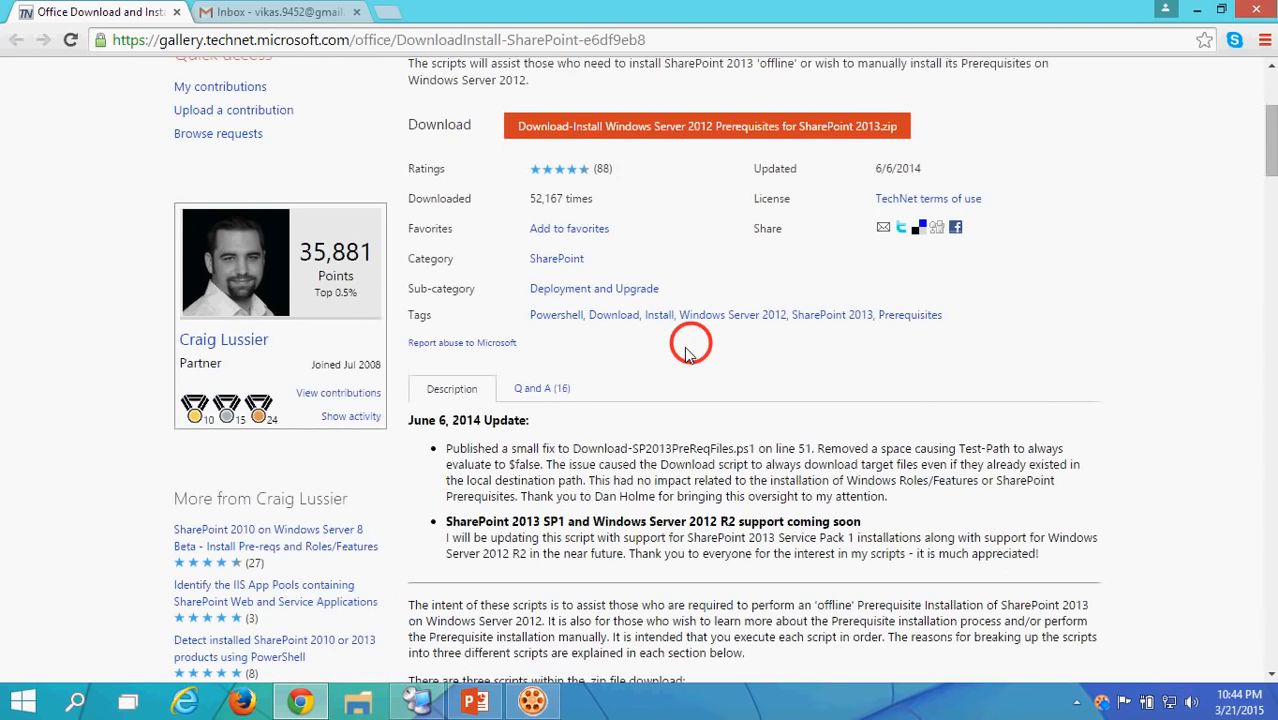
scroll(688, 356, "up", 3)
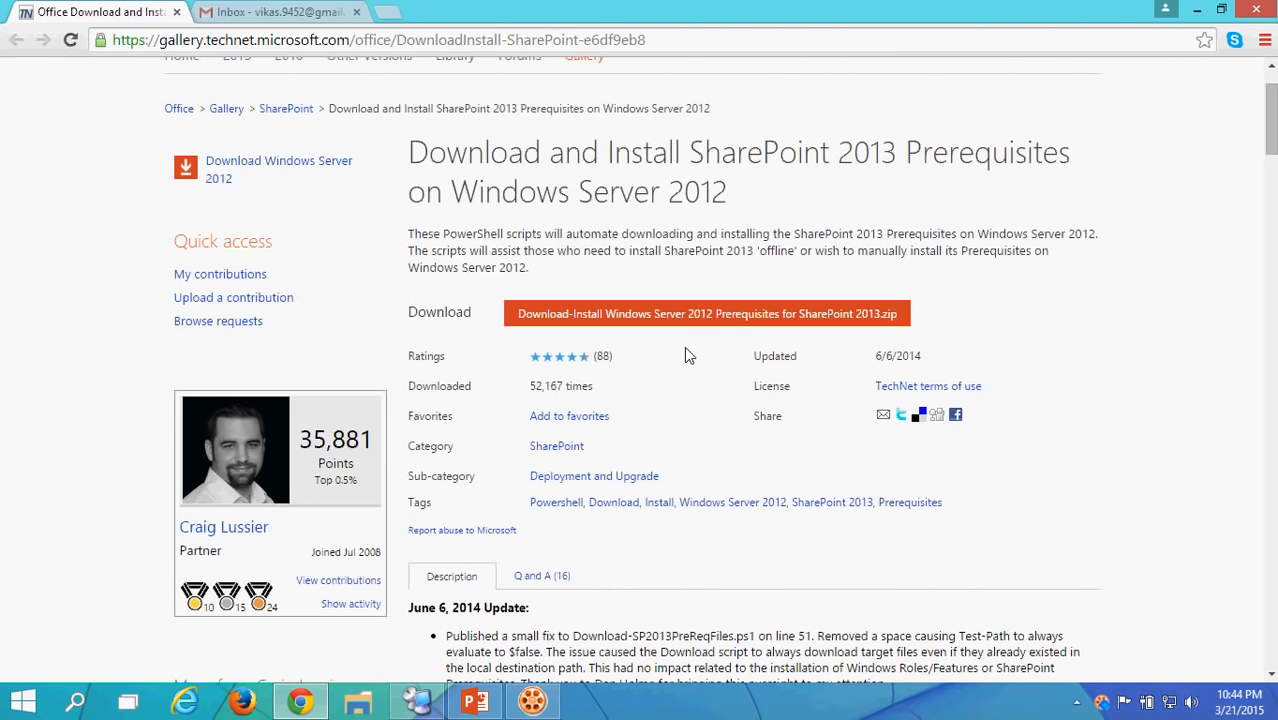
- Open the Download-SP2013PreReqFiles script from the downloaded prerequisites folder on the local desktop in Notepad
left_click(613, 314)
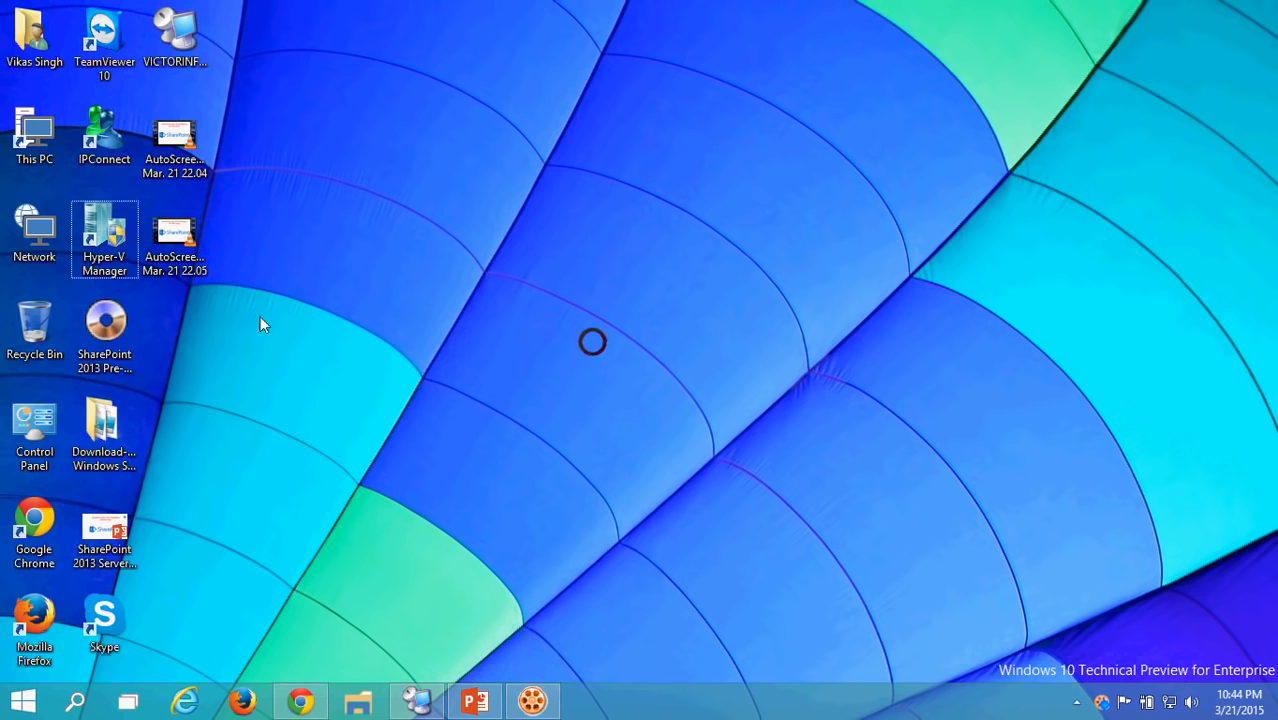
double_click(100, 425)
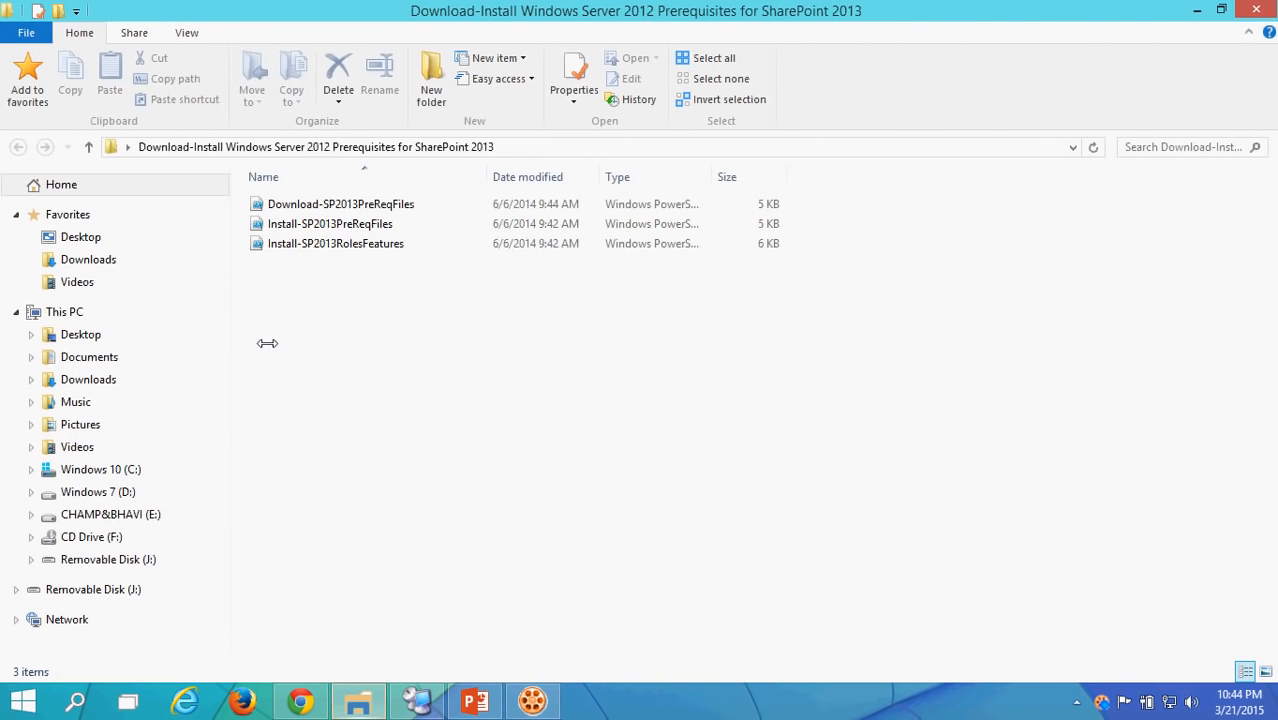
left_click(312, 204)
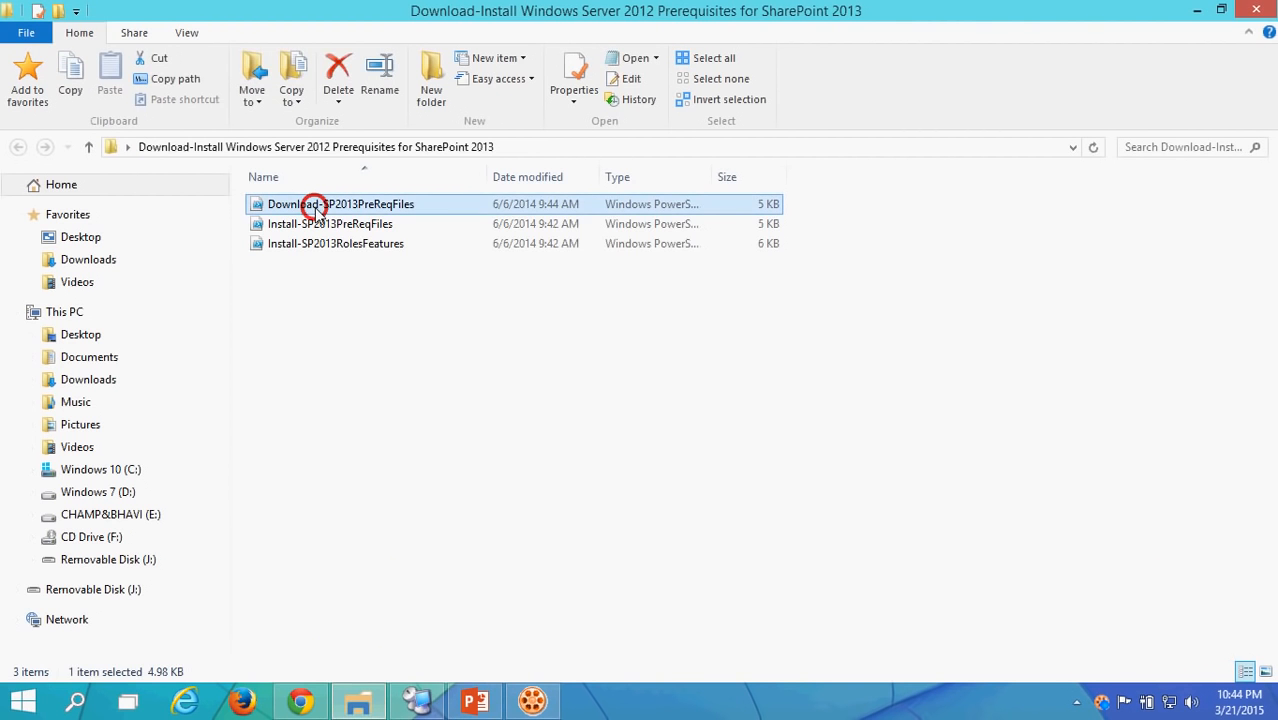
right_click(312, 204)
left_click(364, 281)
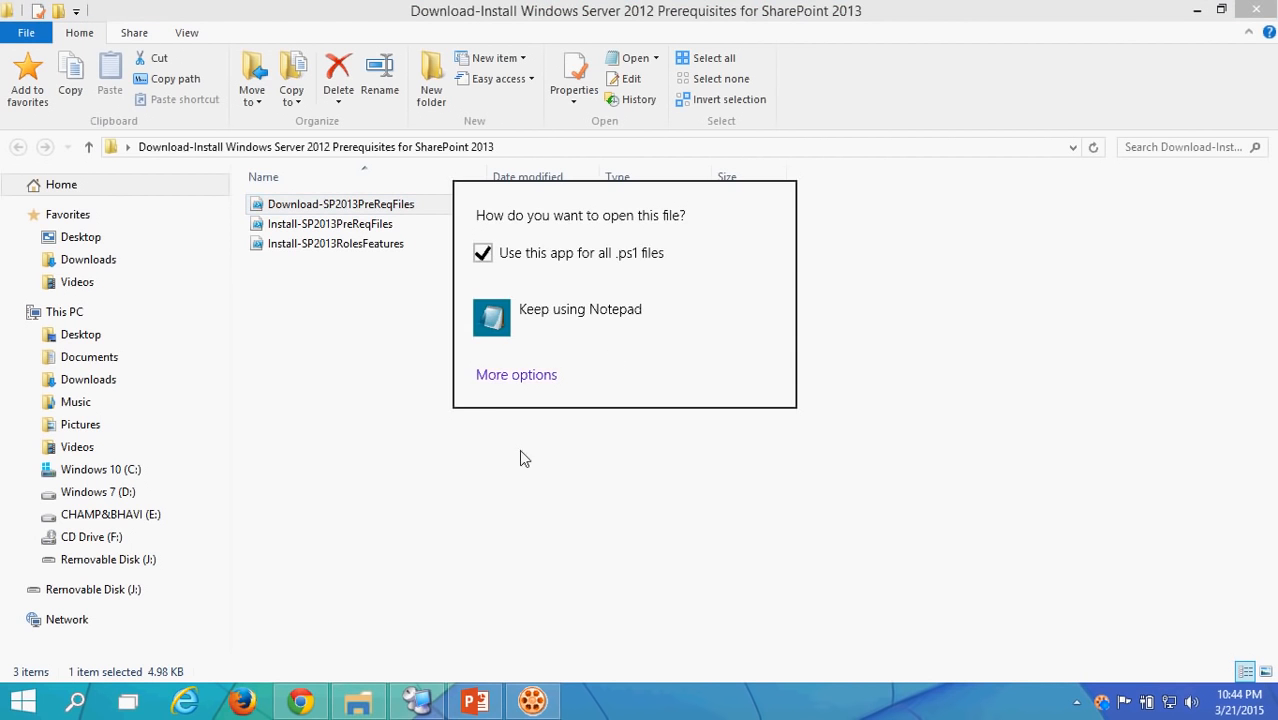
left_click(524, 312)
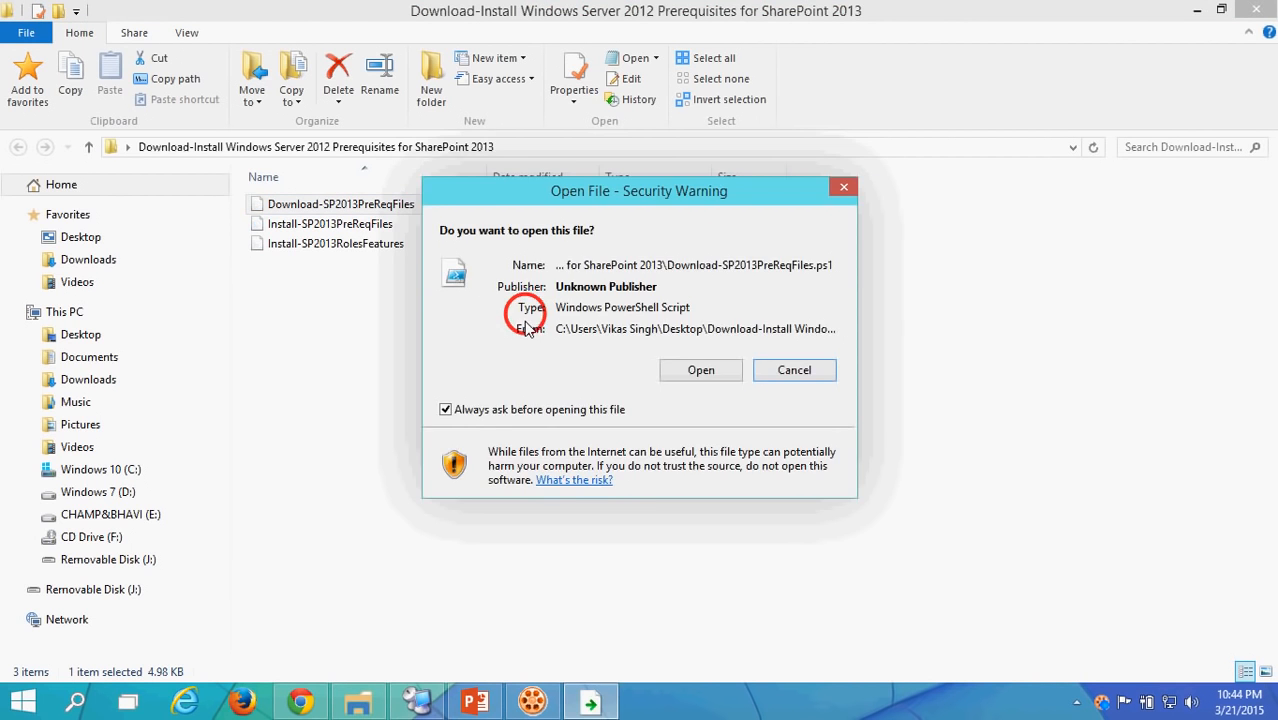
left_click(698, 377)
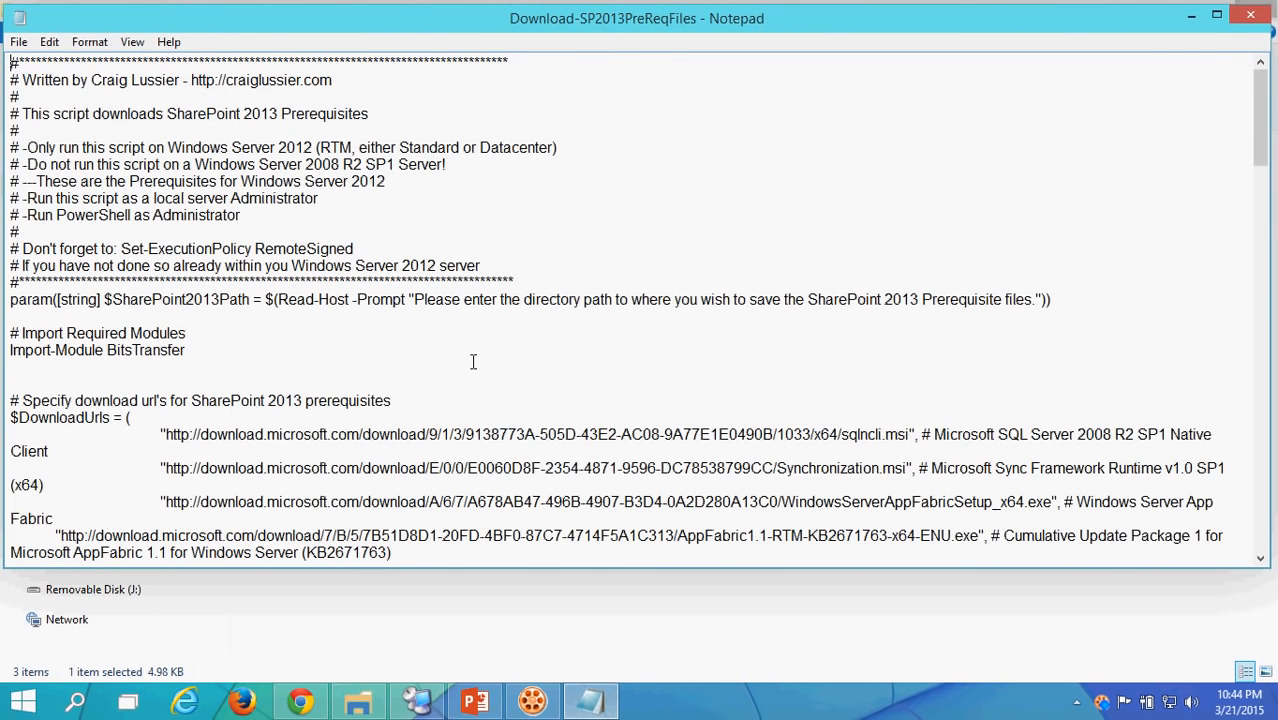
- Review the prerequisite download URLs and their product comments in the maximized script, then close the script and its folder
left_click(595, 20)
left_click(1216, 15)
scroll(511, 395, "down", 3)
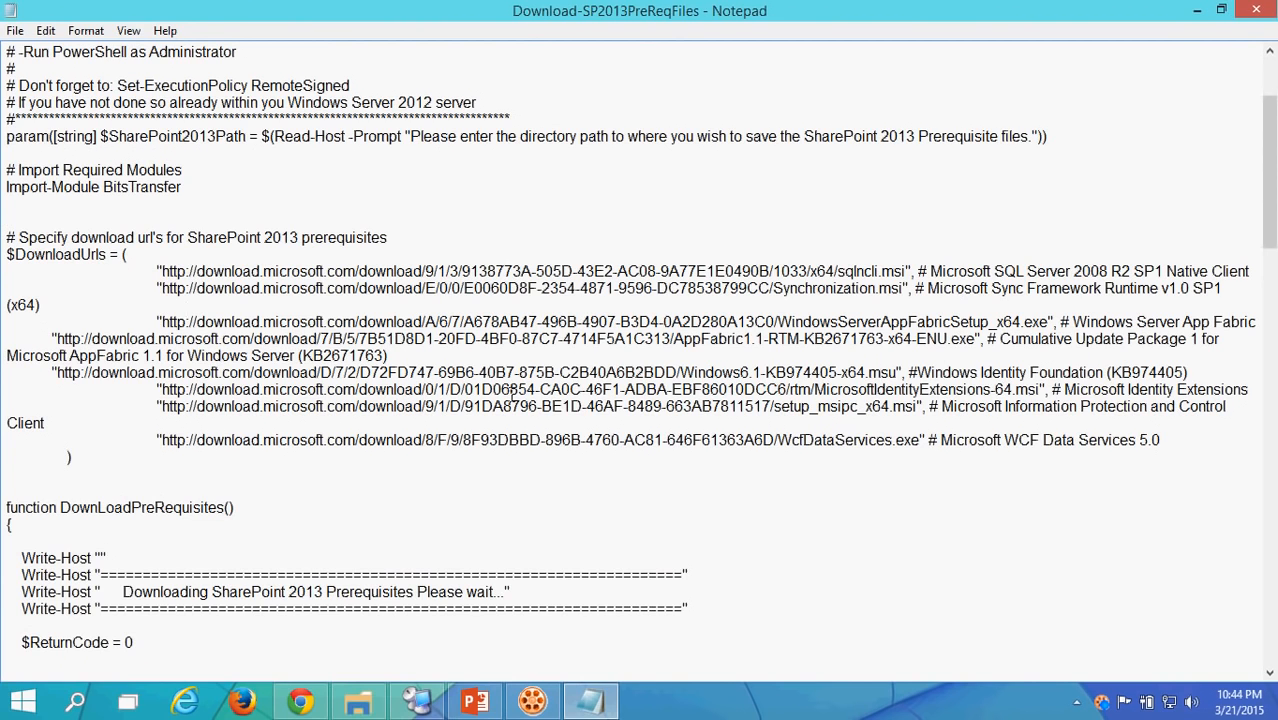
mouse_move(157, 271)
left_mouse_down()
mouse_move(770, 271)
mouse_move(842, 288)
mouse_move(909, 271)
left_mouse_up()
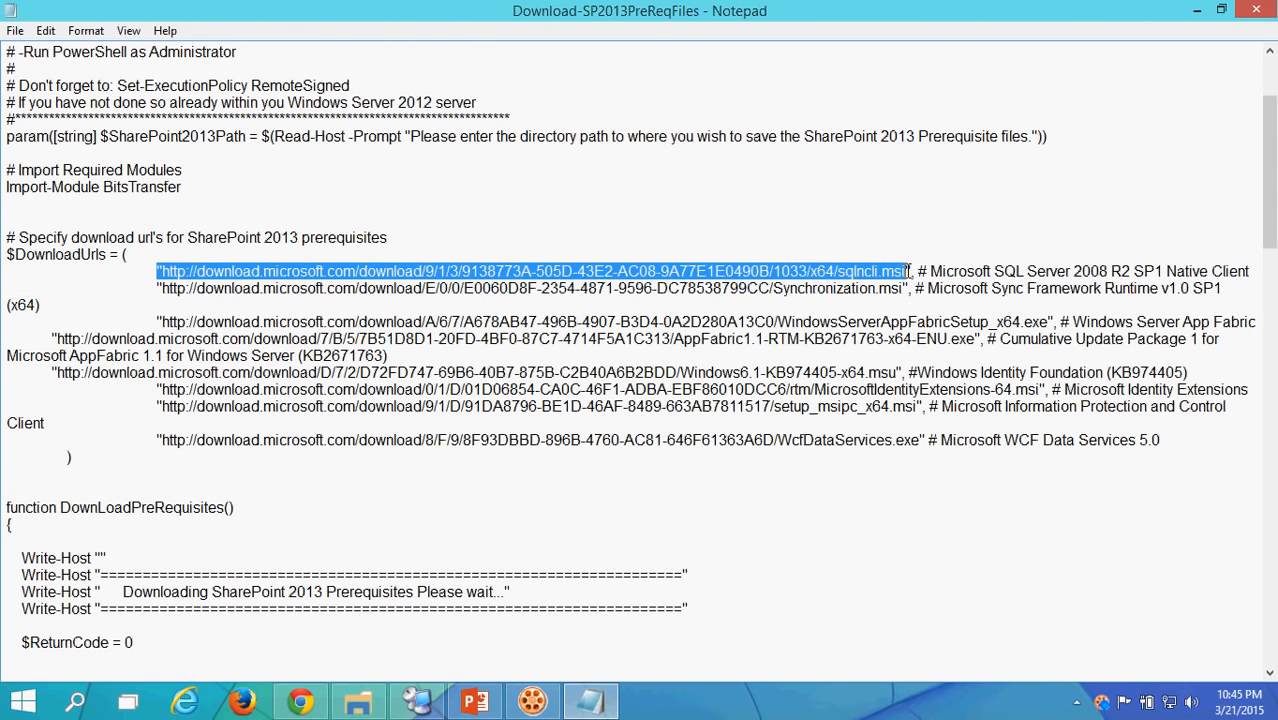
left_click(936, 305)
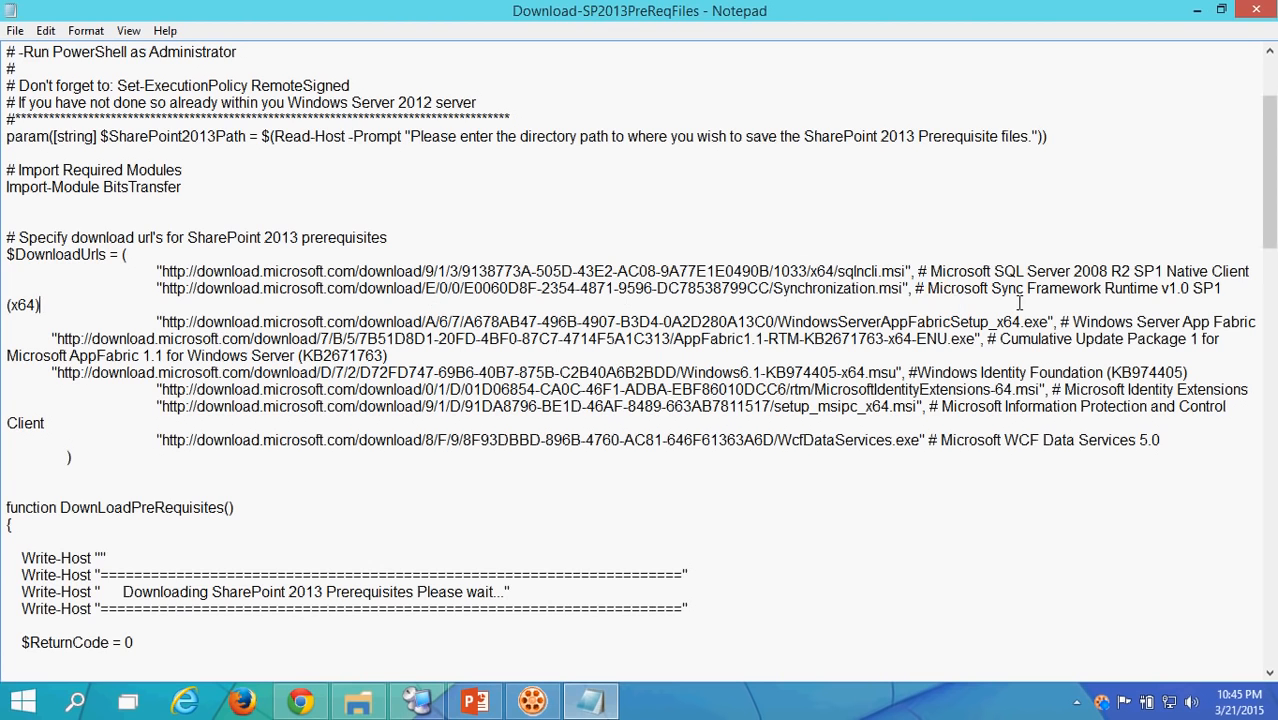
left_click_drag(933, 271, 1222, 290)
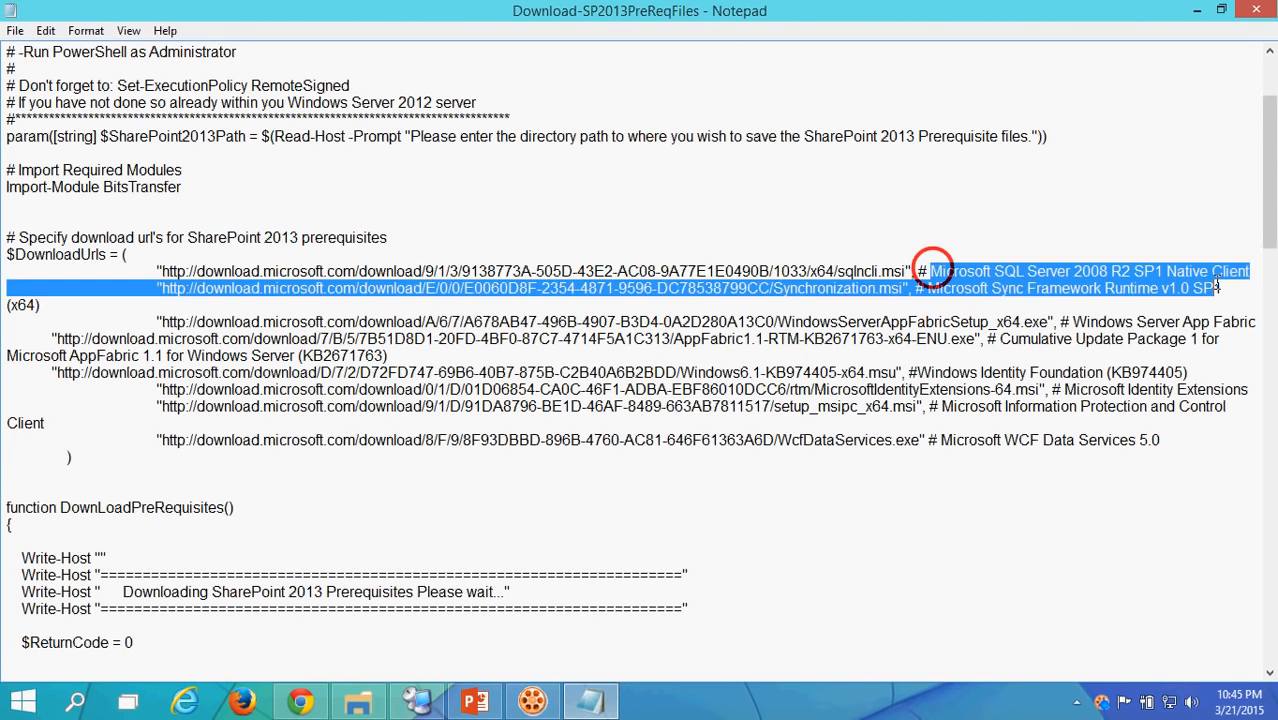
left_click(1100, 332)
left_click(1258, 12)
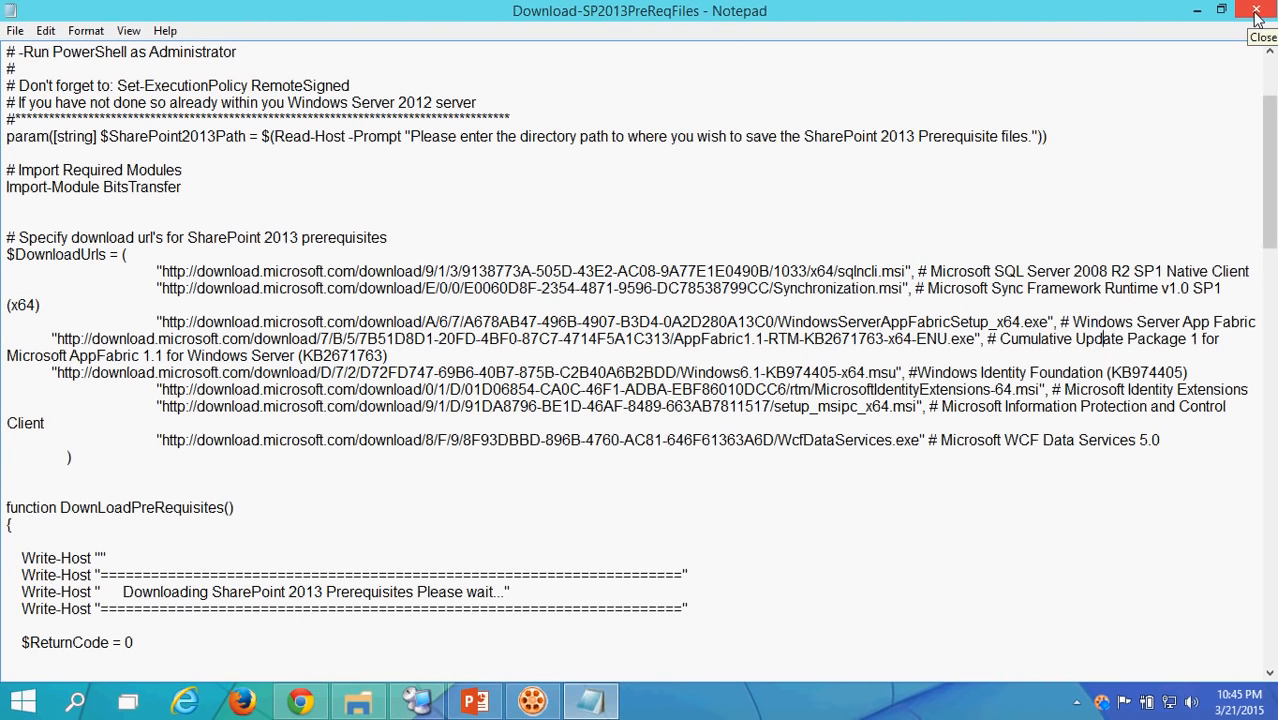
left_click(555, 301)
left_click(1264, 7)
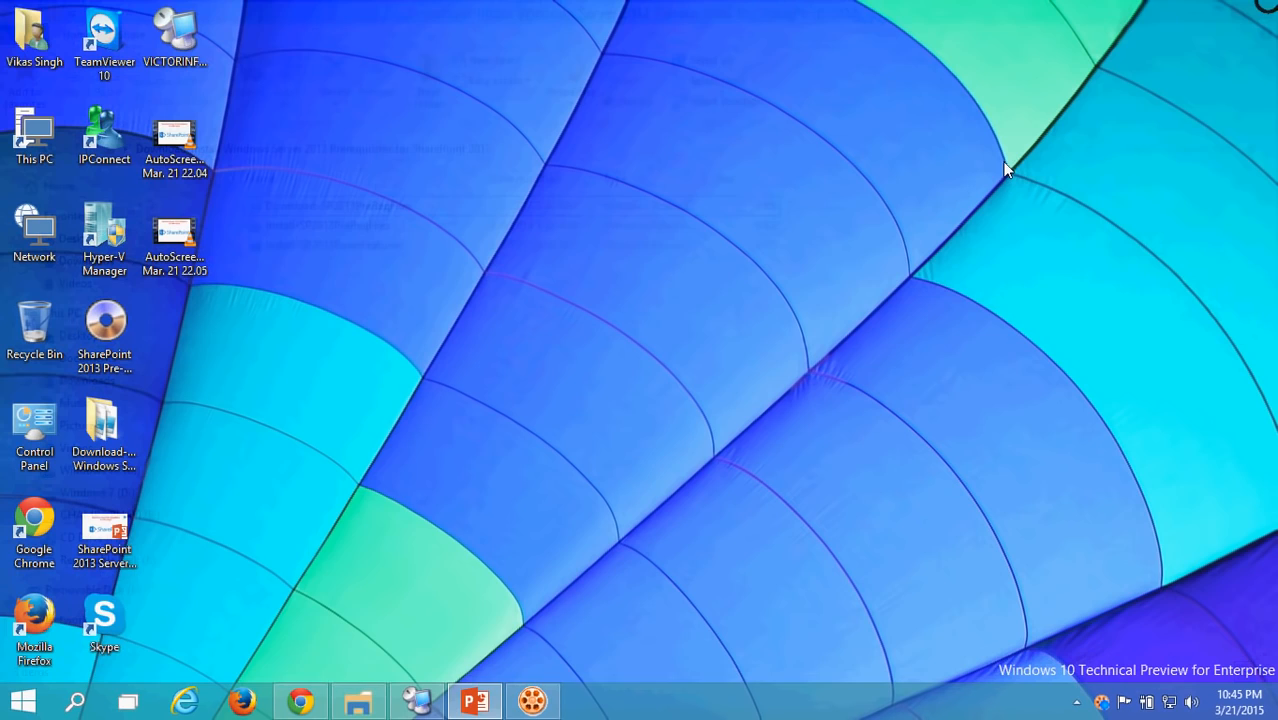
- Look at the Win2K12-SP01 installer folder, then switch to PowerPoint to review the Step 3 software list
left_click(719, 390)
left_click(437, 706)
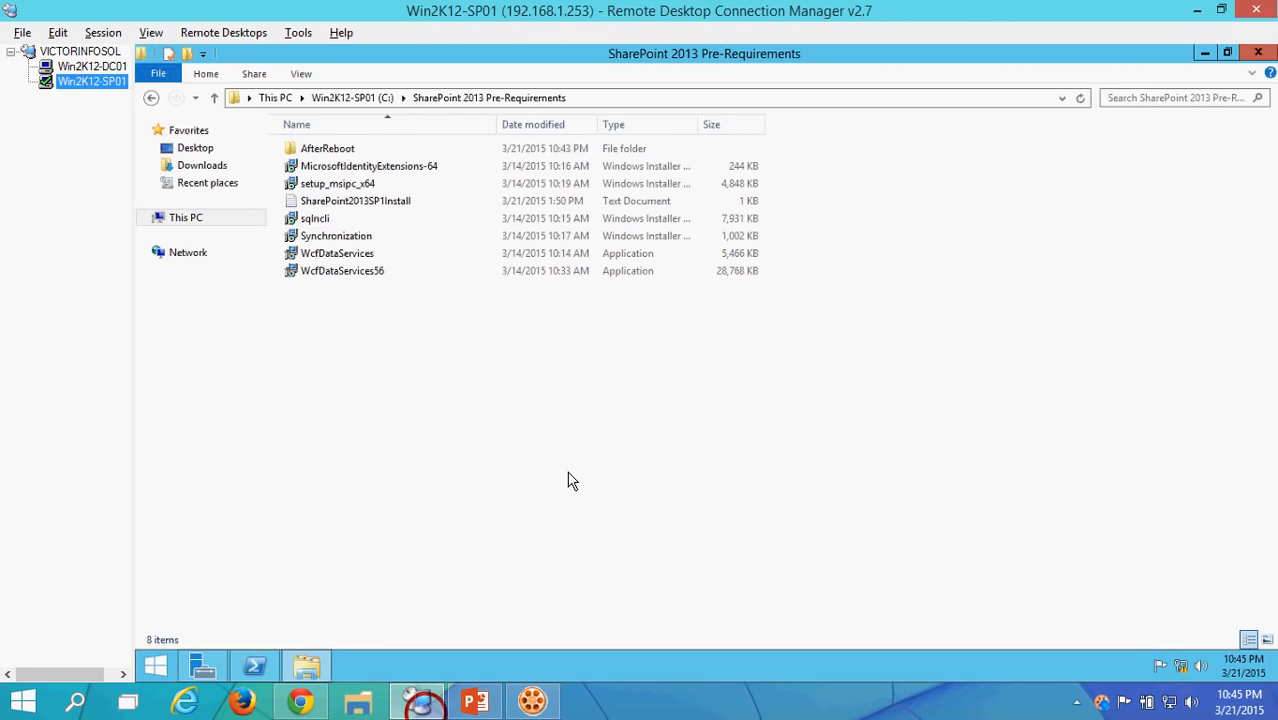
left_click(562, 459)
left_click(472, 704)
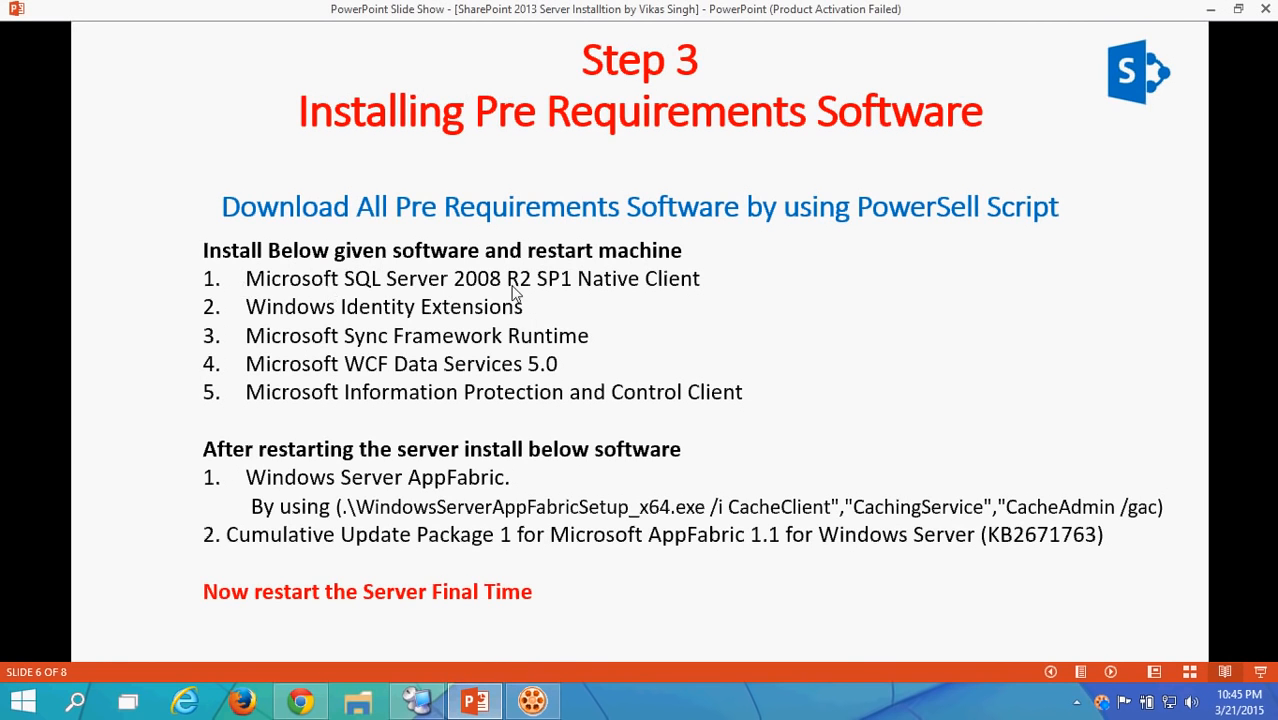
- Return to the Win2K12-SP01 session and review the AfterReboot subfolder and the installers in SharePoint 2013 Pre-Requirements
left_click(418, 702)
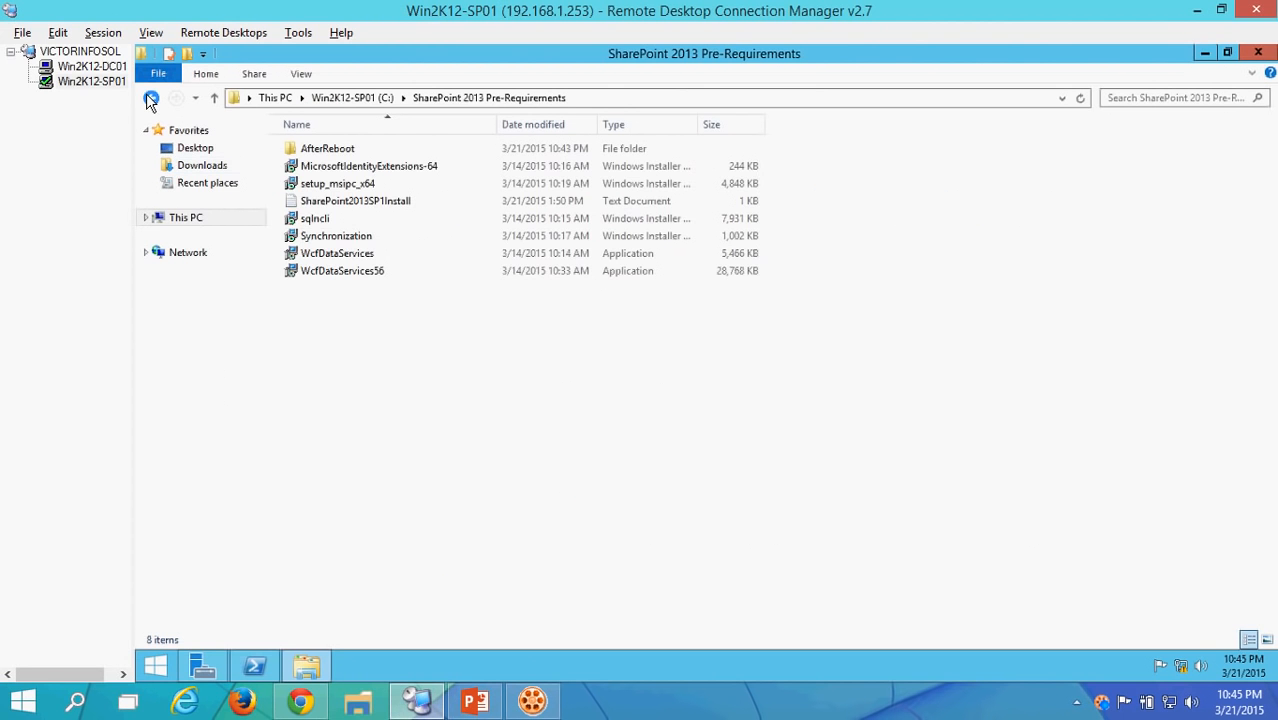
left_click_drag(334, 206, 334, 170)
left_click(345, 344)
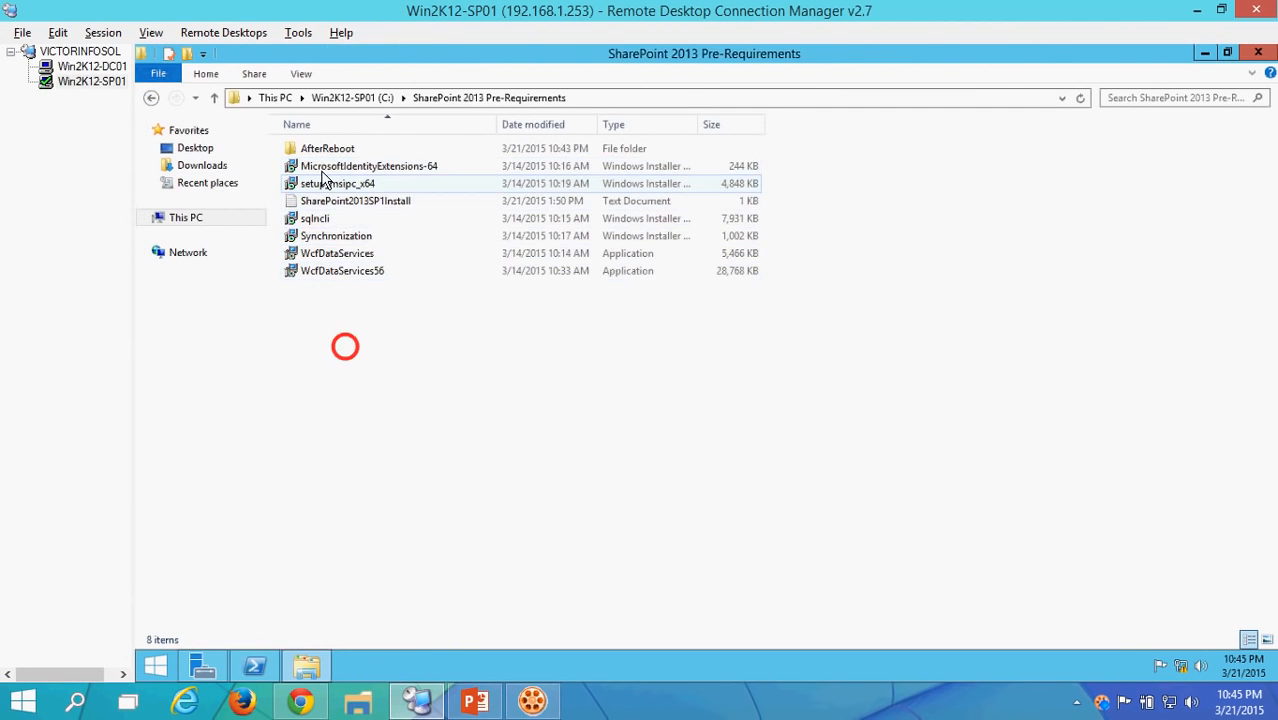
double_click(320, 152)
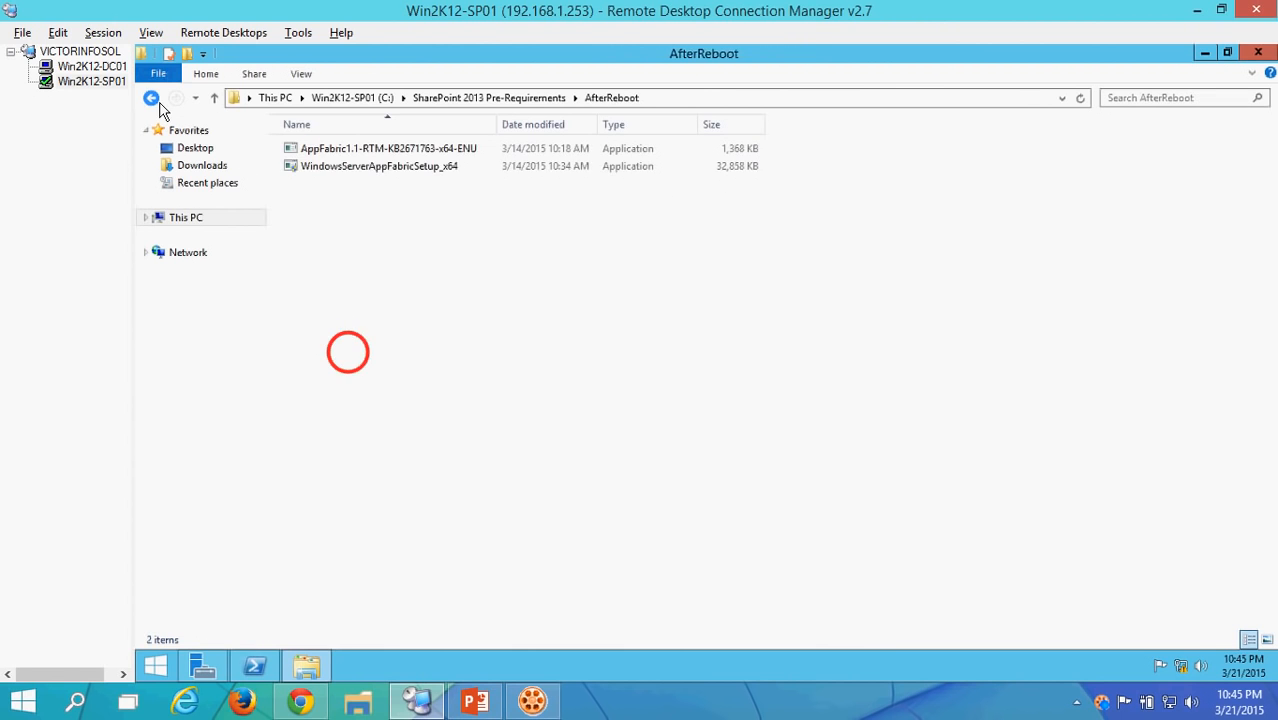
left_click(151, 99)
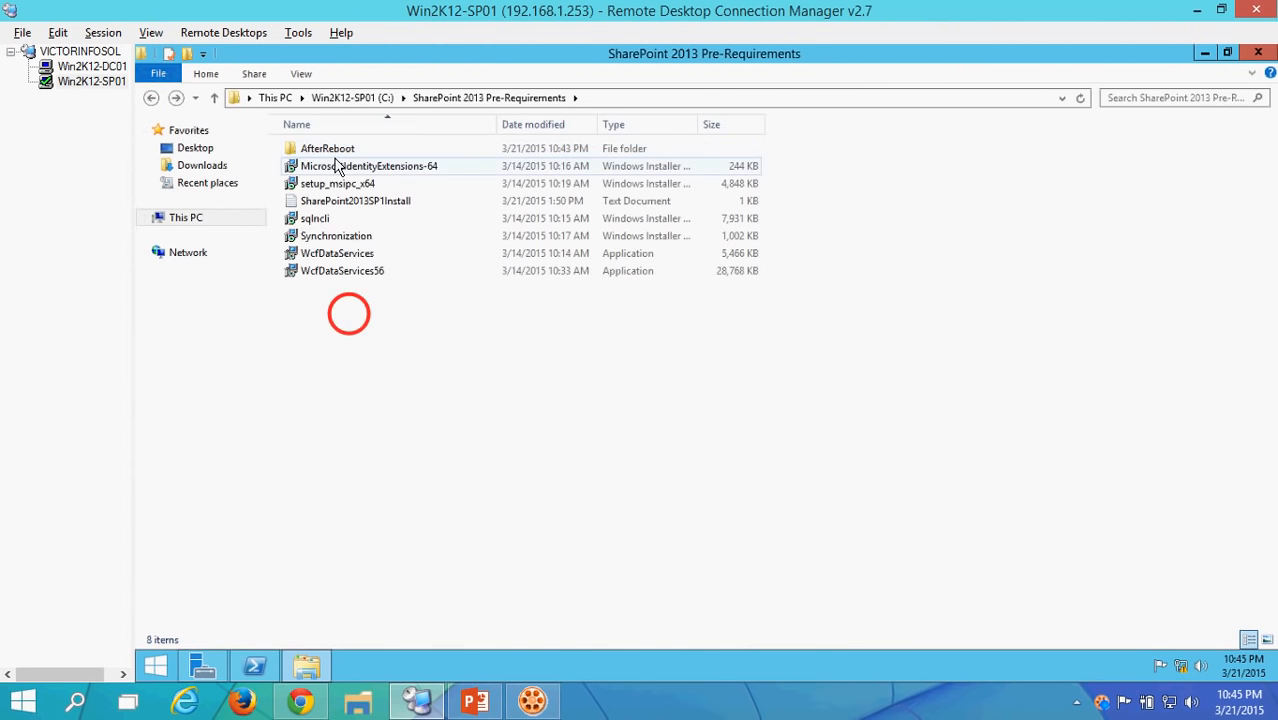
double_click(334, 148)
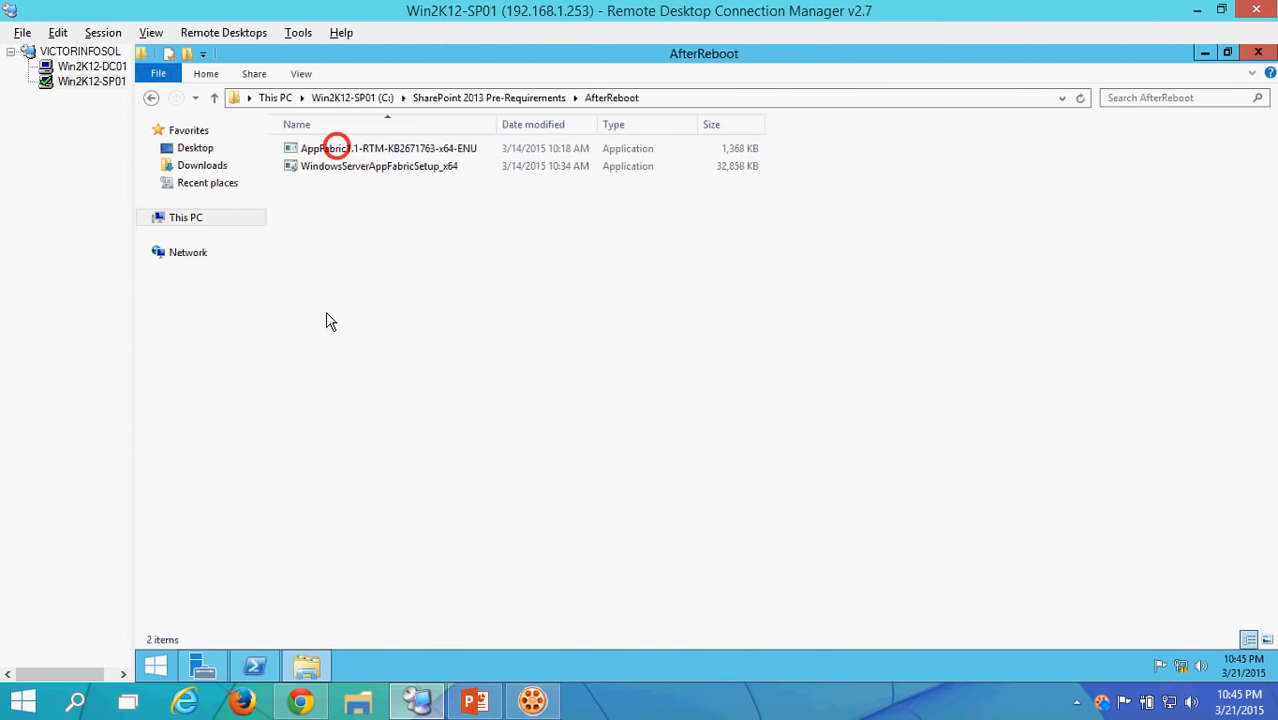
left_click_drag(325, 312, 347, 155)
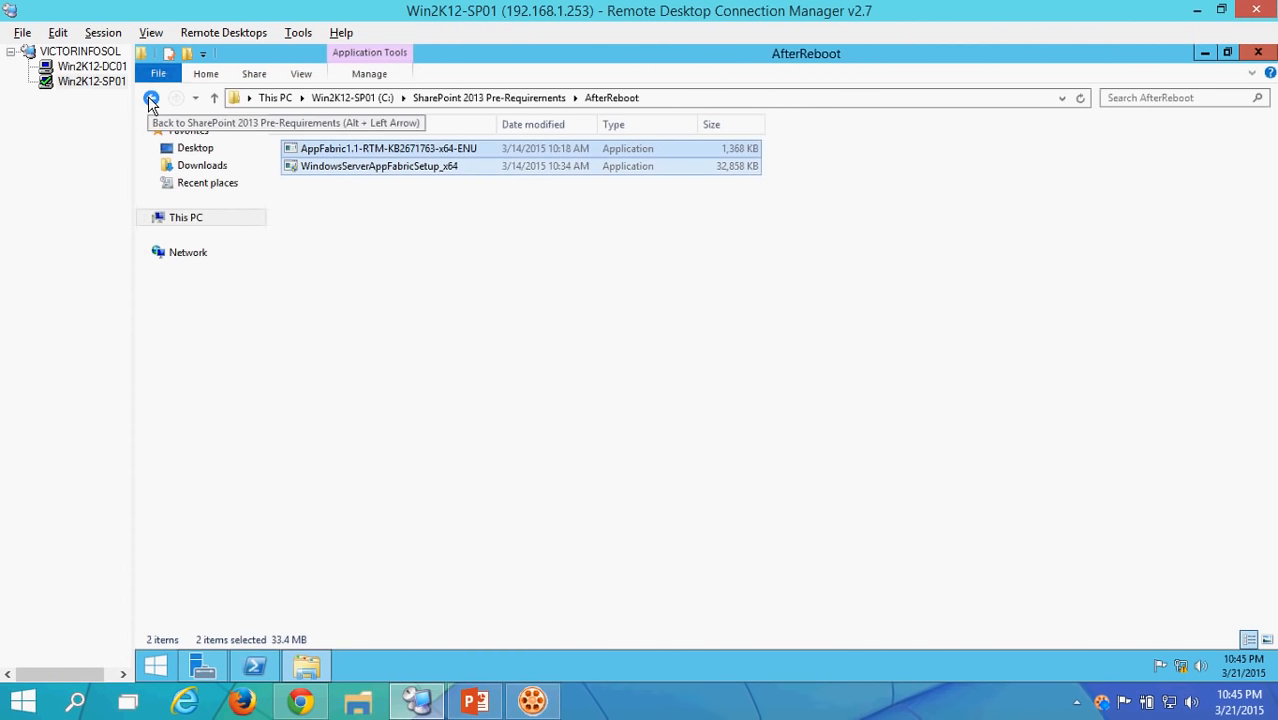
left_click(151, 97)
left_click_drag(325, 306, 337, 166)
left_click(337, 316)
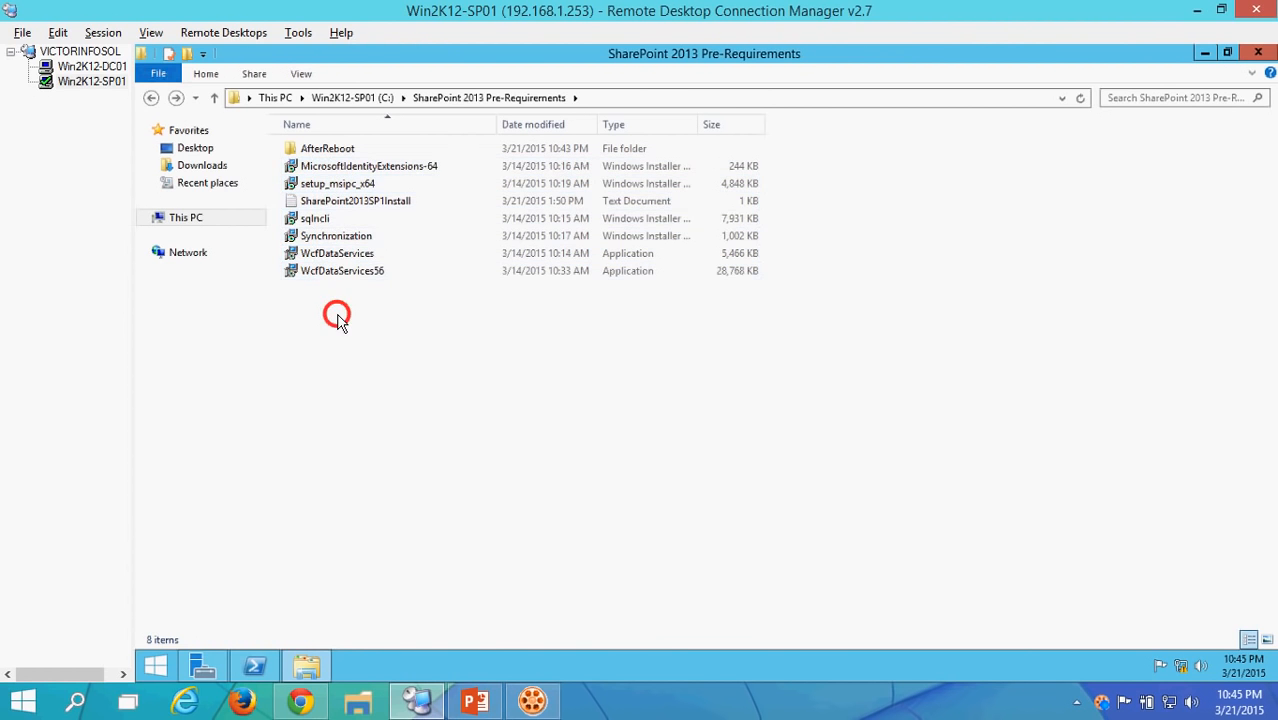
- Install Microsoft Identity Extensions from MicrosoftIdentityExtensions-64, accepting the license terms and allowing the User Account Control request
double_click(368, 166)
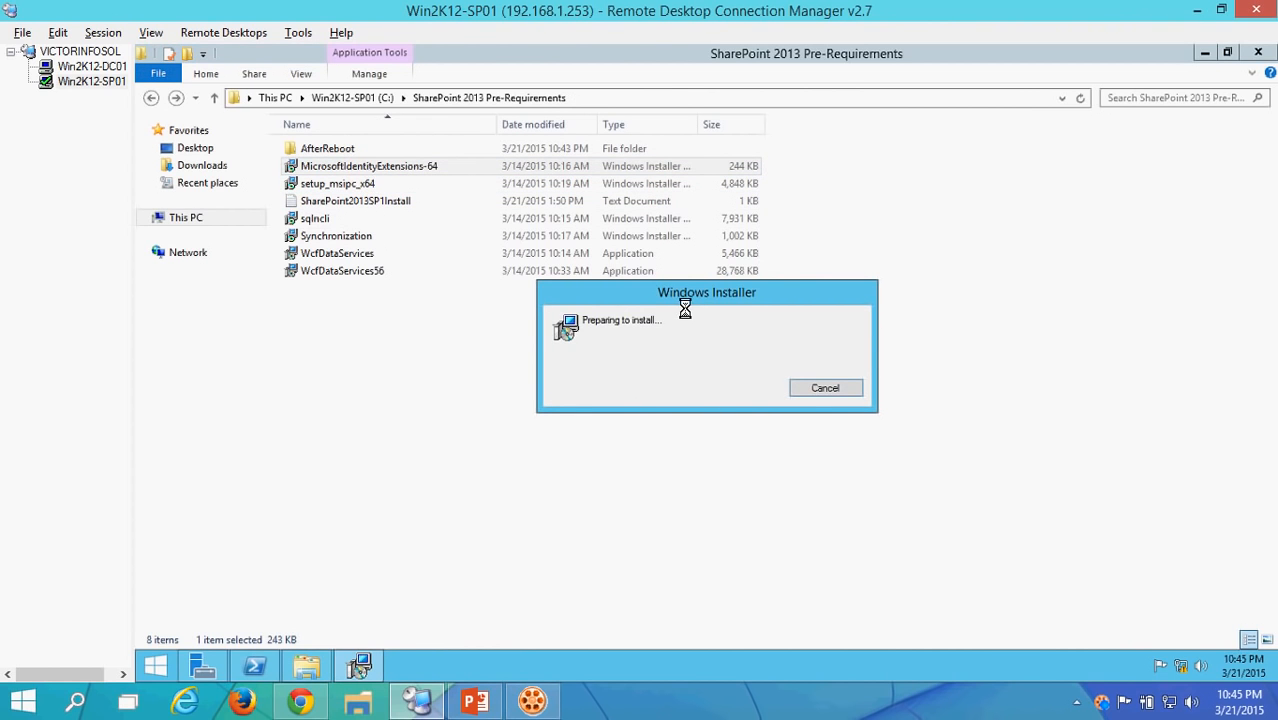
left_click(702, 705)
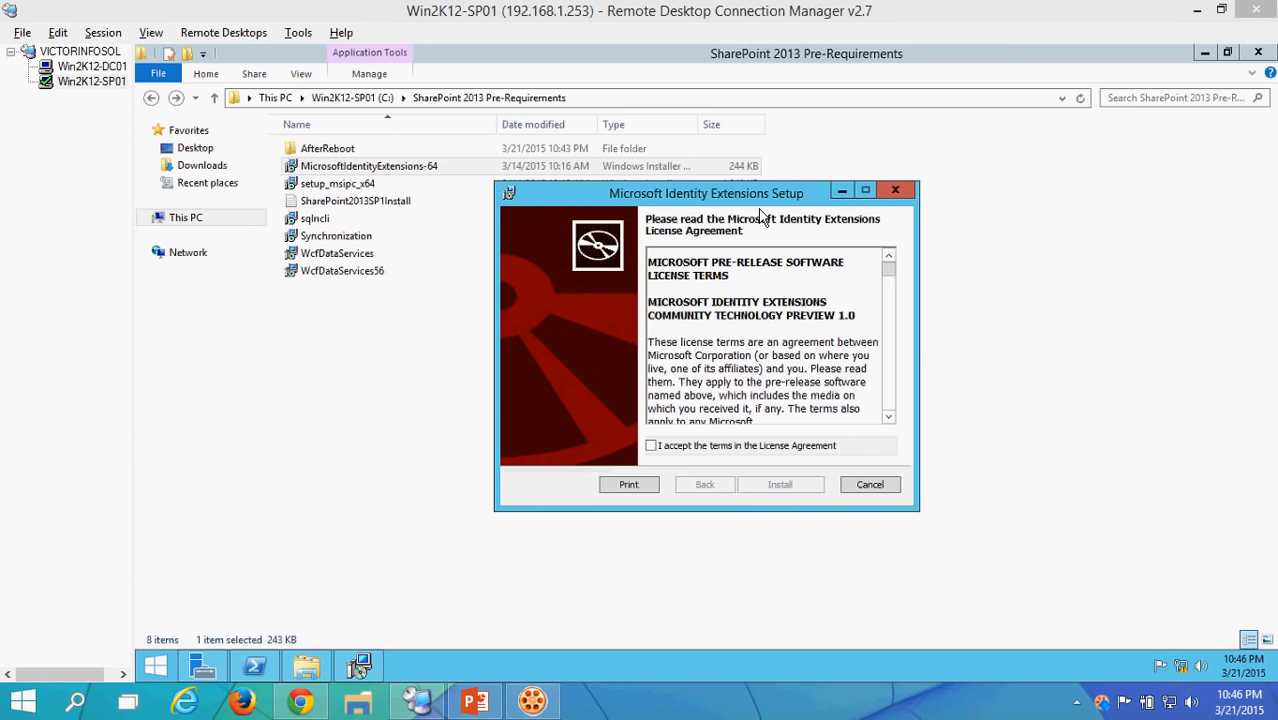
left_click(686, 446)
left_click(770, 485)
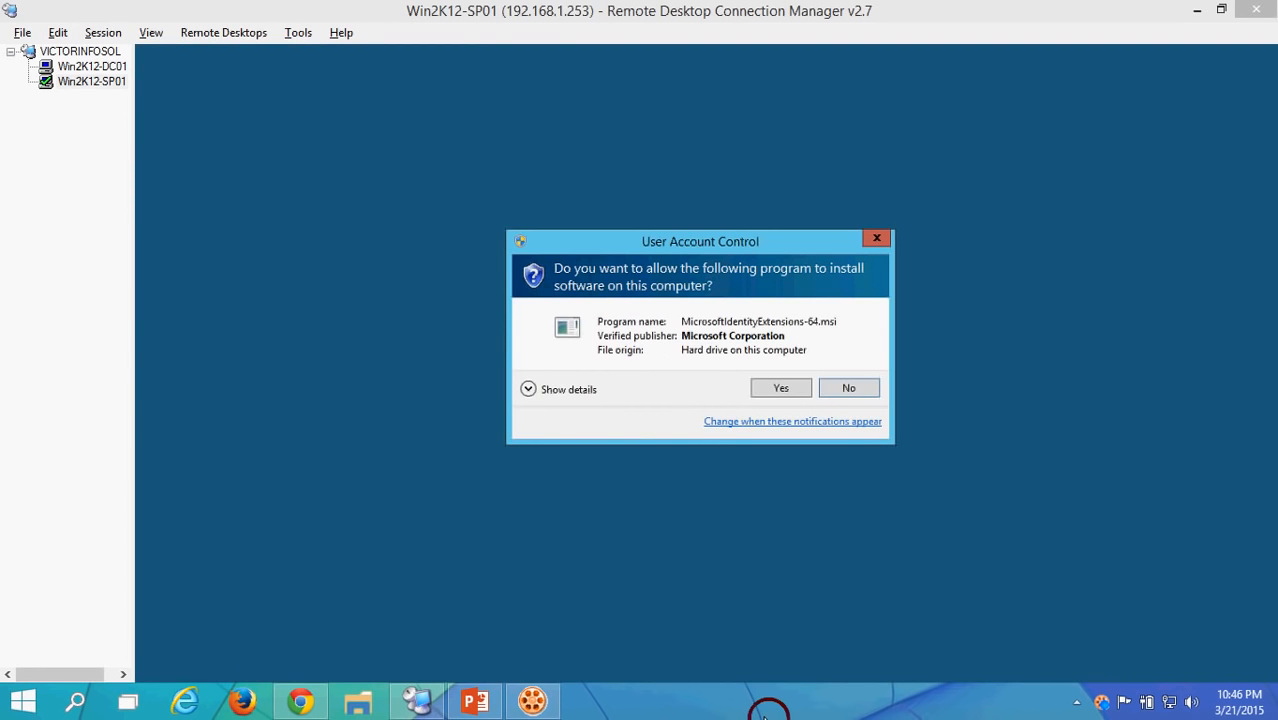
left_click(777, 388)
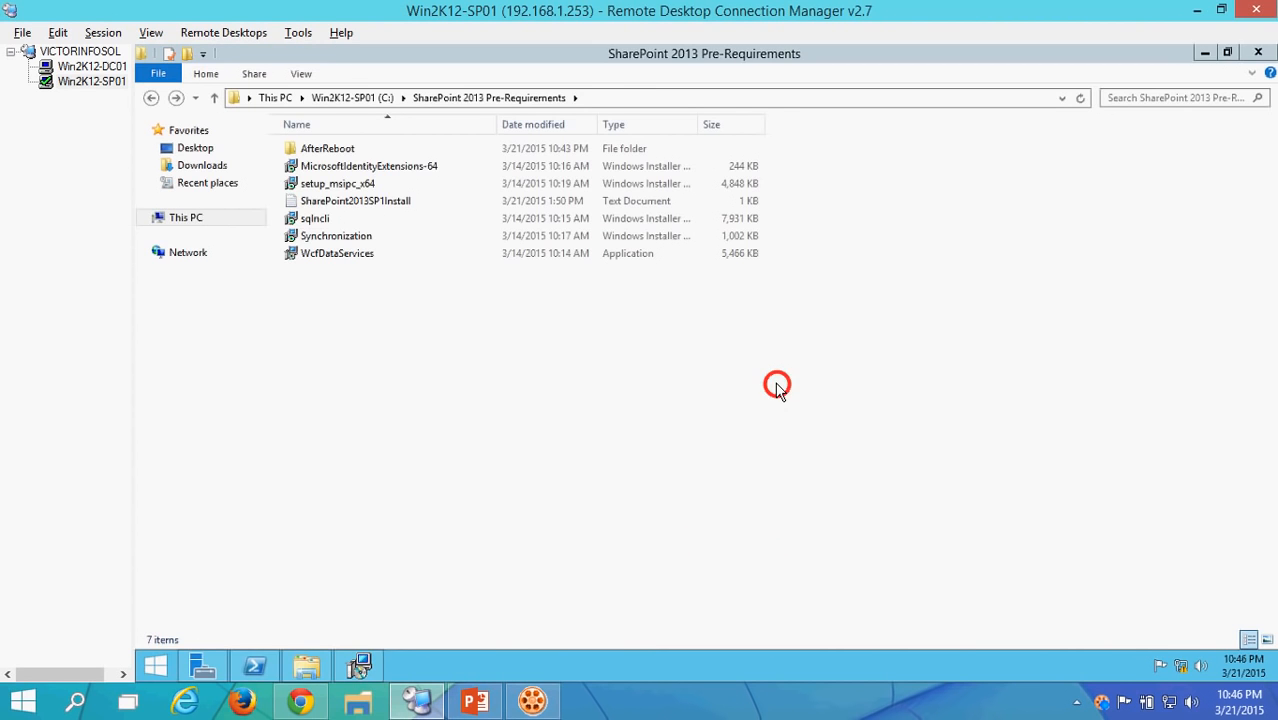
left_click(359, 664)
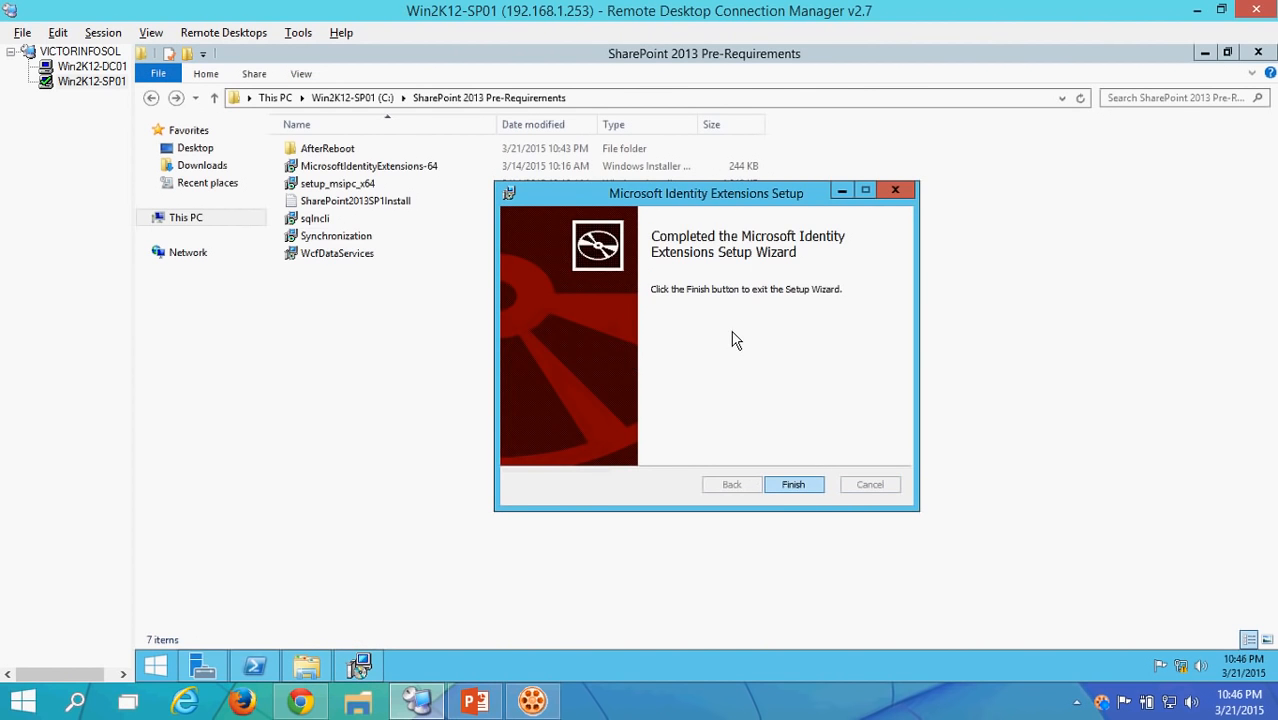
left_click(796, 488)
- Install Active Directory Rights Management Services Client 2.0 from setup_msipc_x64, accepting the license, declining Microsoft Update and allowing the elevation request
double_click(342, 183)
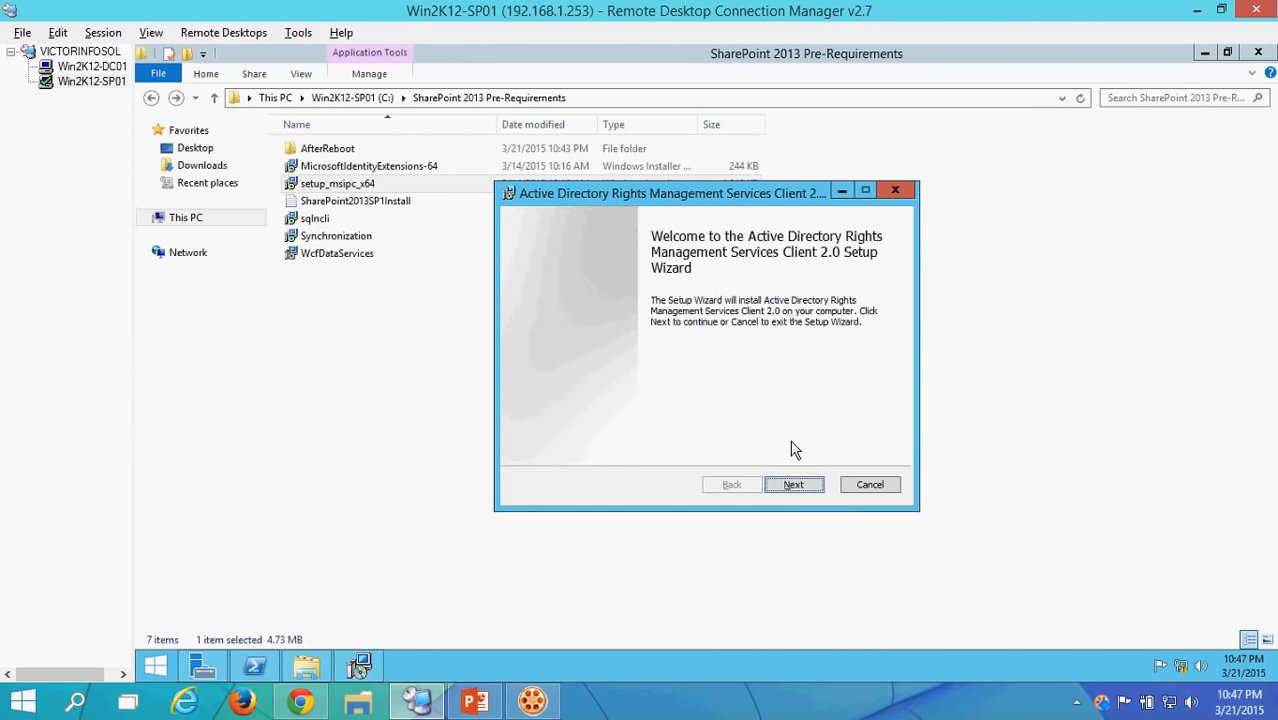
left_click(797, 486)
left_click(648, 447)
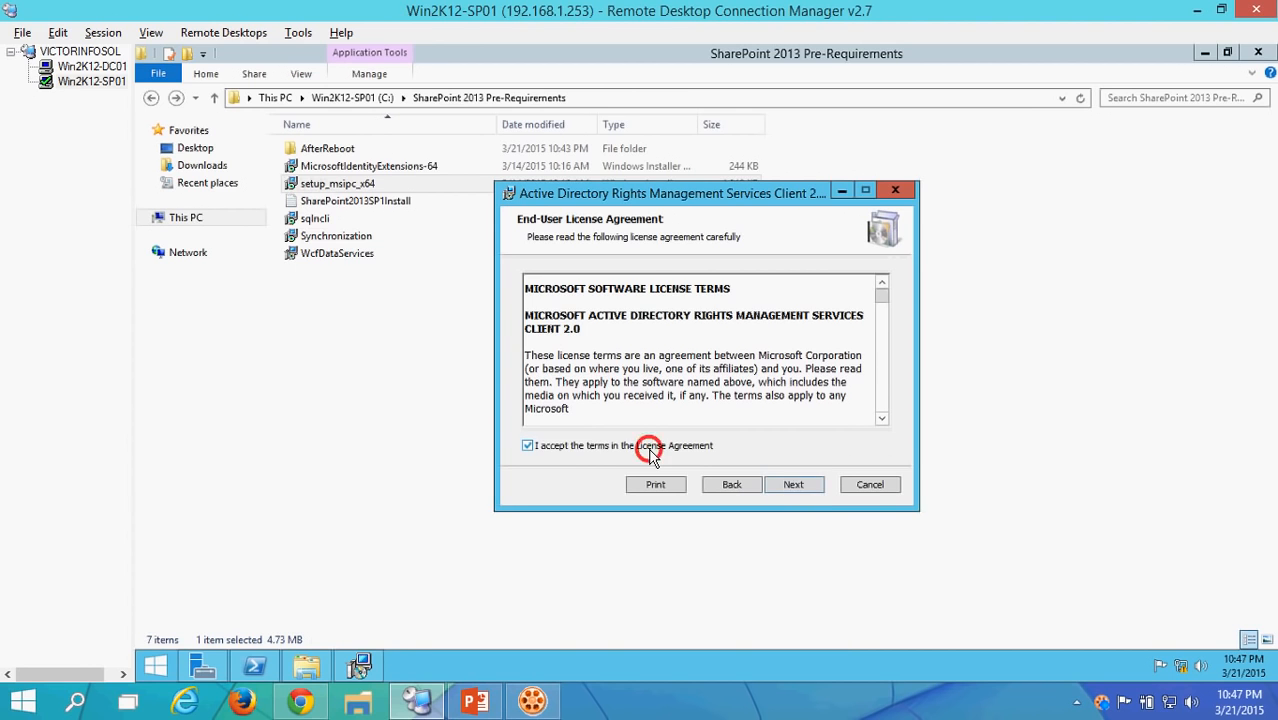
left_click(786, 492)
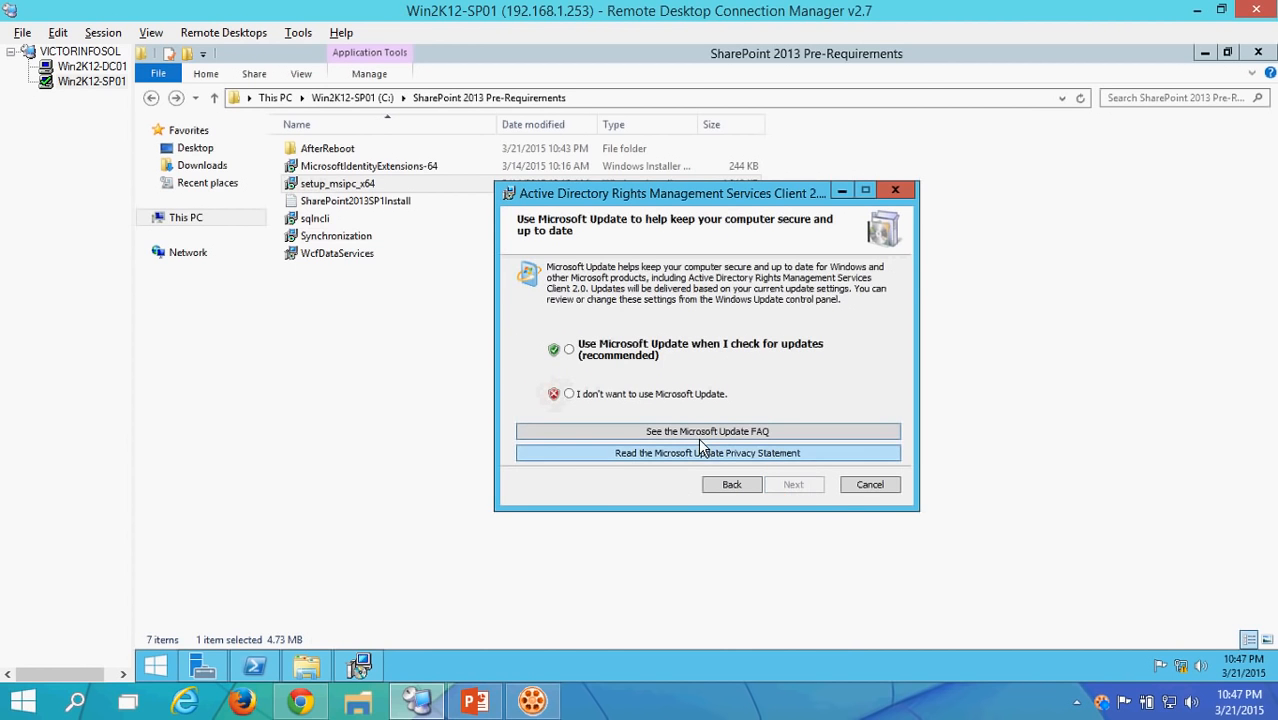
left_click(613, 396)
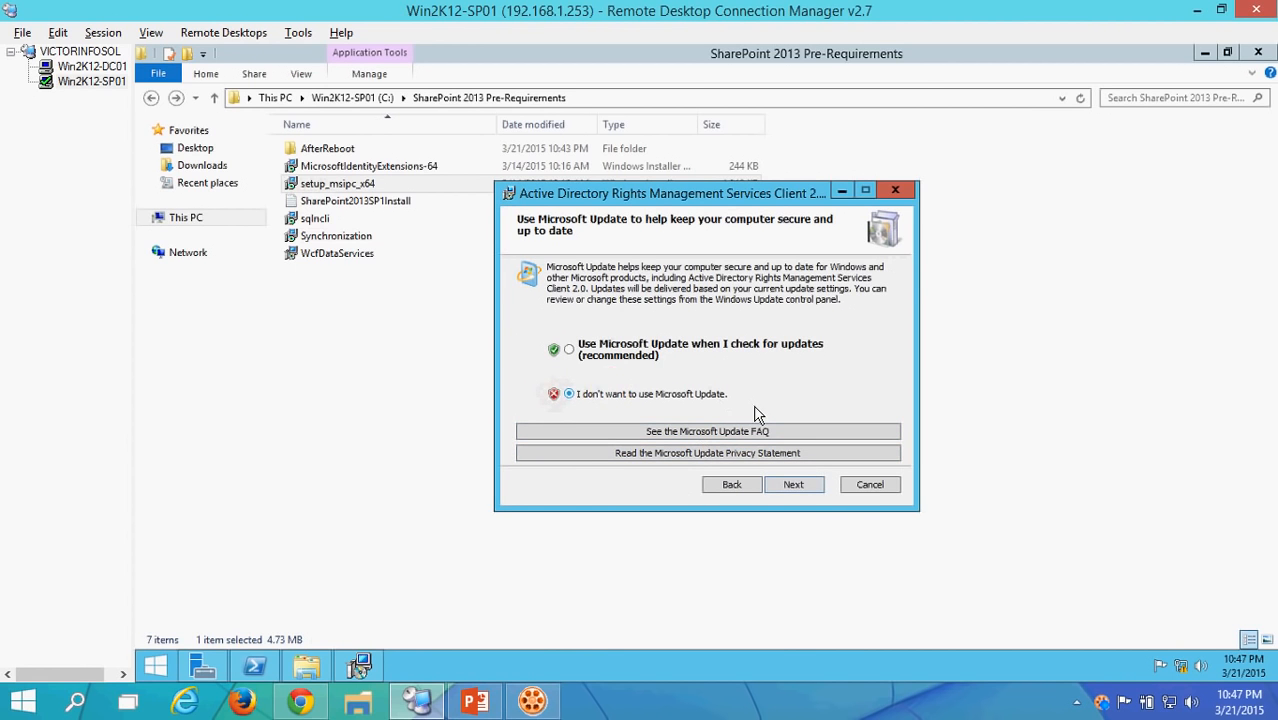
left_click(795, 485)
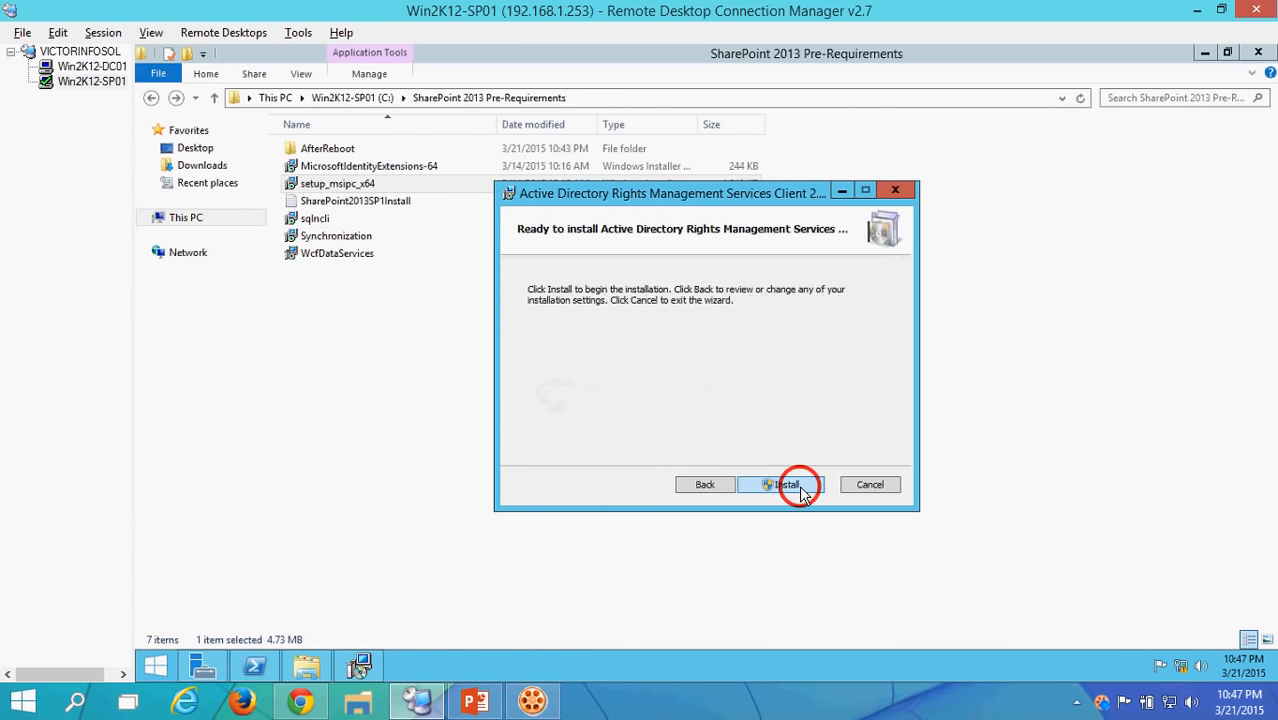
left_click(799, 486)
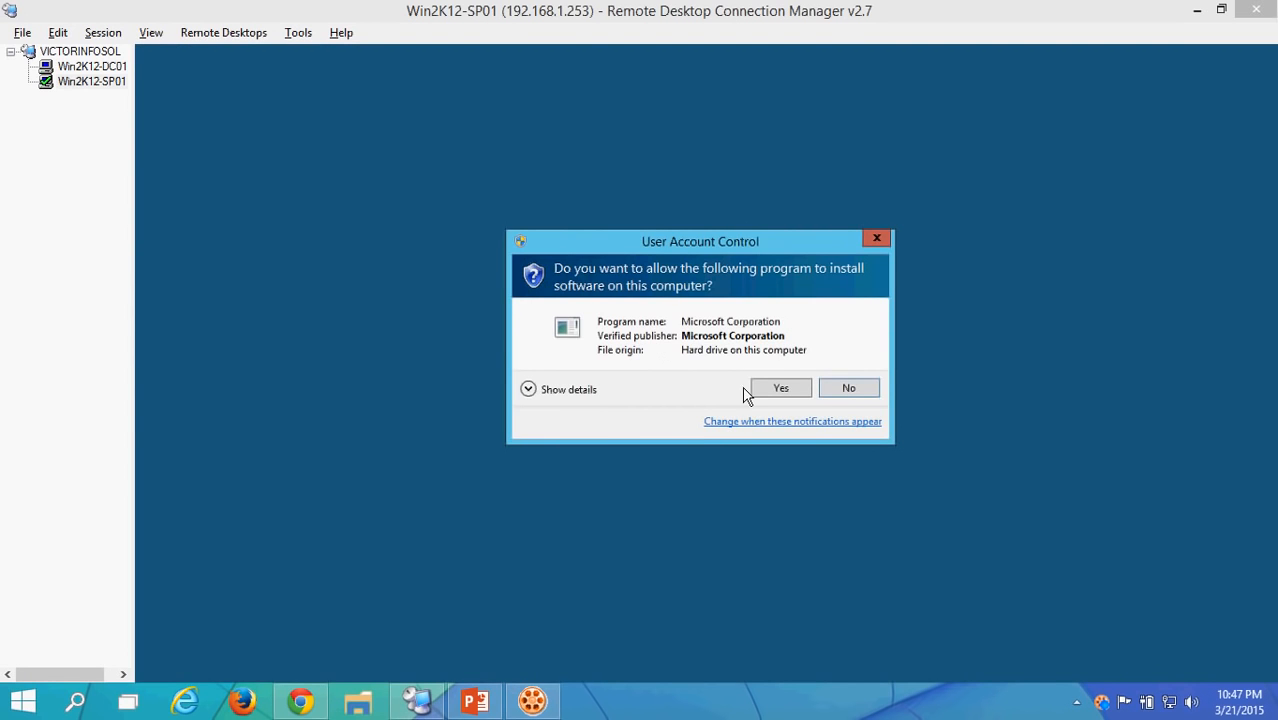
left_click(783, 393)
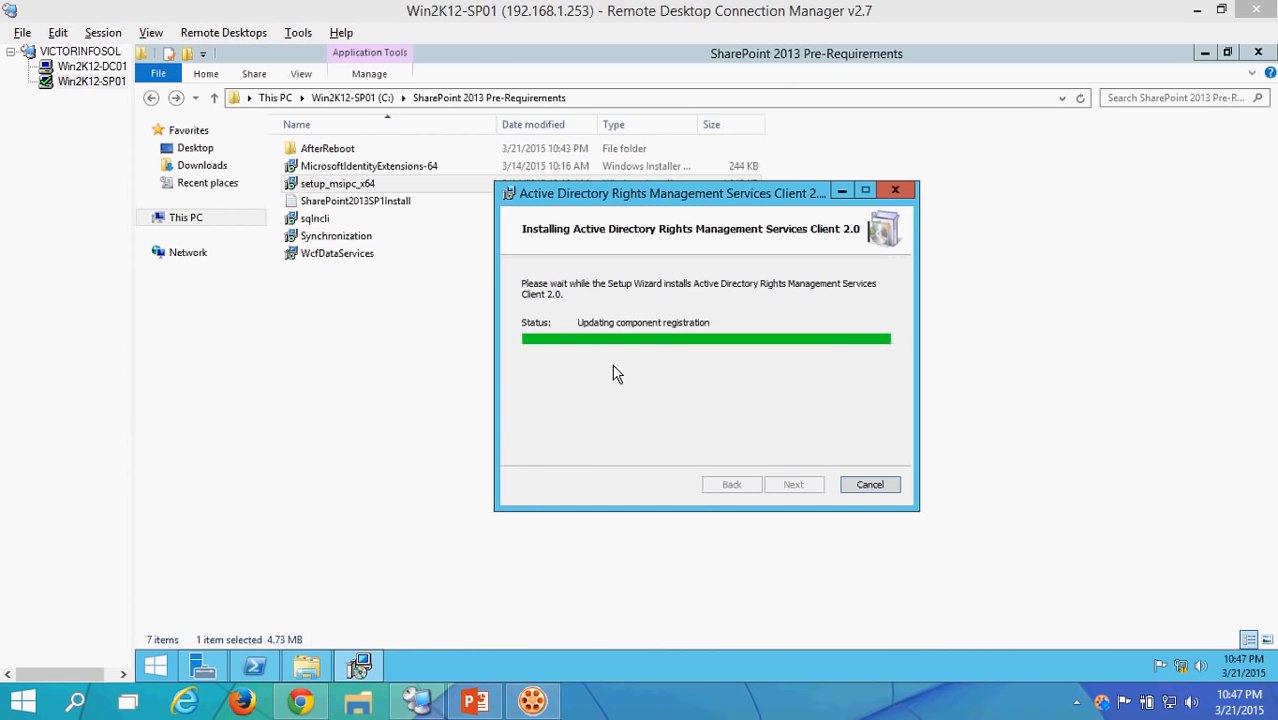
left_click_drag(678, 203, 690, 256)
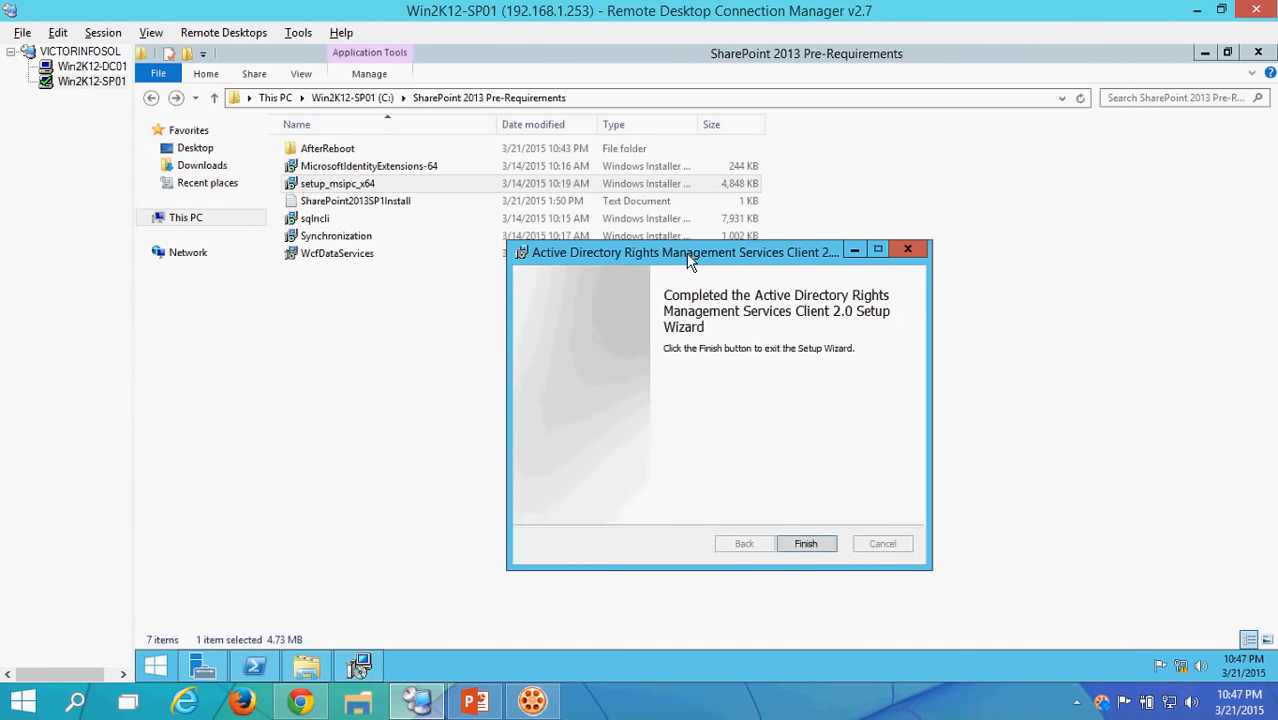
left_click(806, 544)
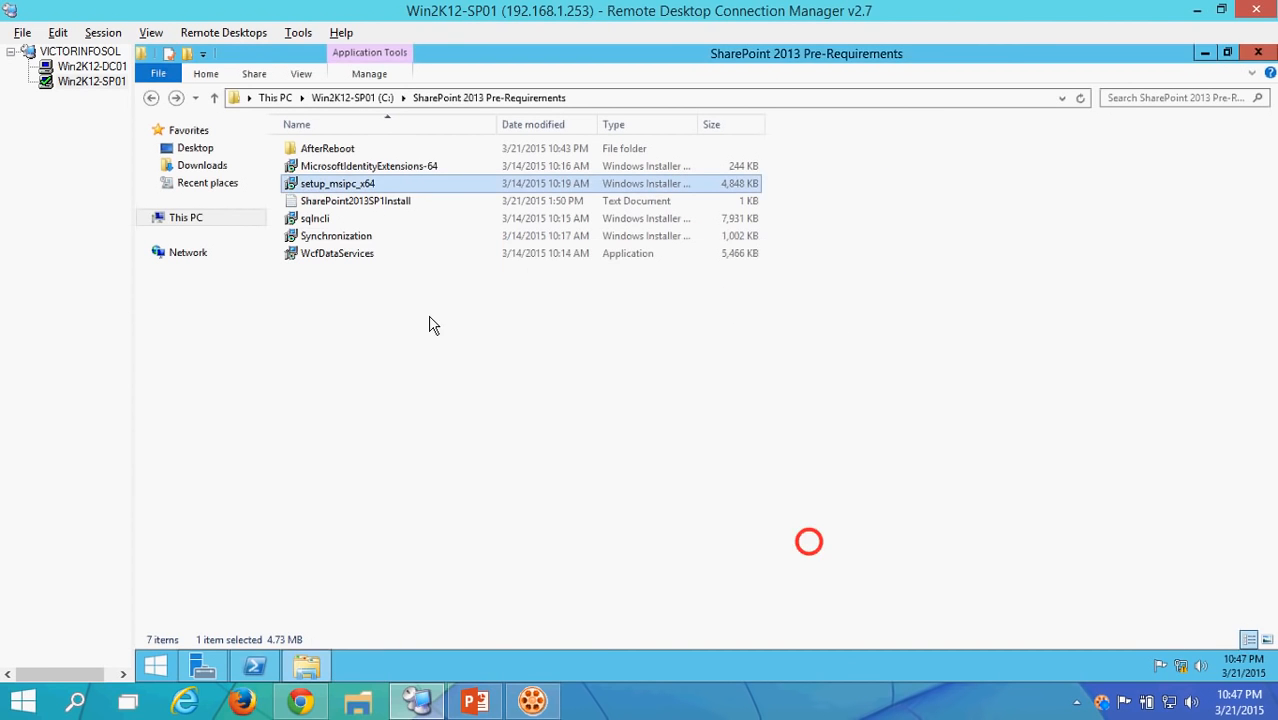
- Install Microsoft SQL Server 2008 R2 Native Client from sqlncli, accepting the license, keeping the default registration and features, and allowing the elevation request
double_click(314, 220)
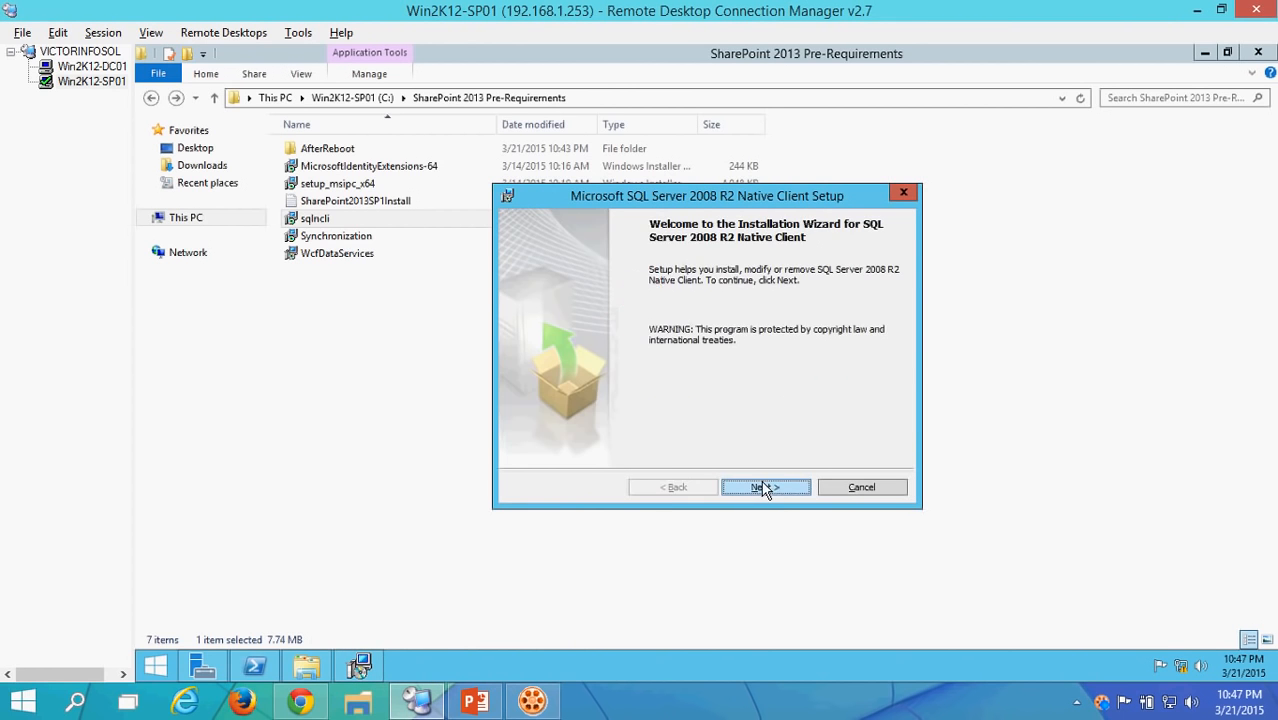
left_click(766, 485)
left_click(613, 428)
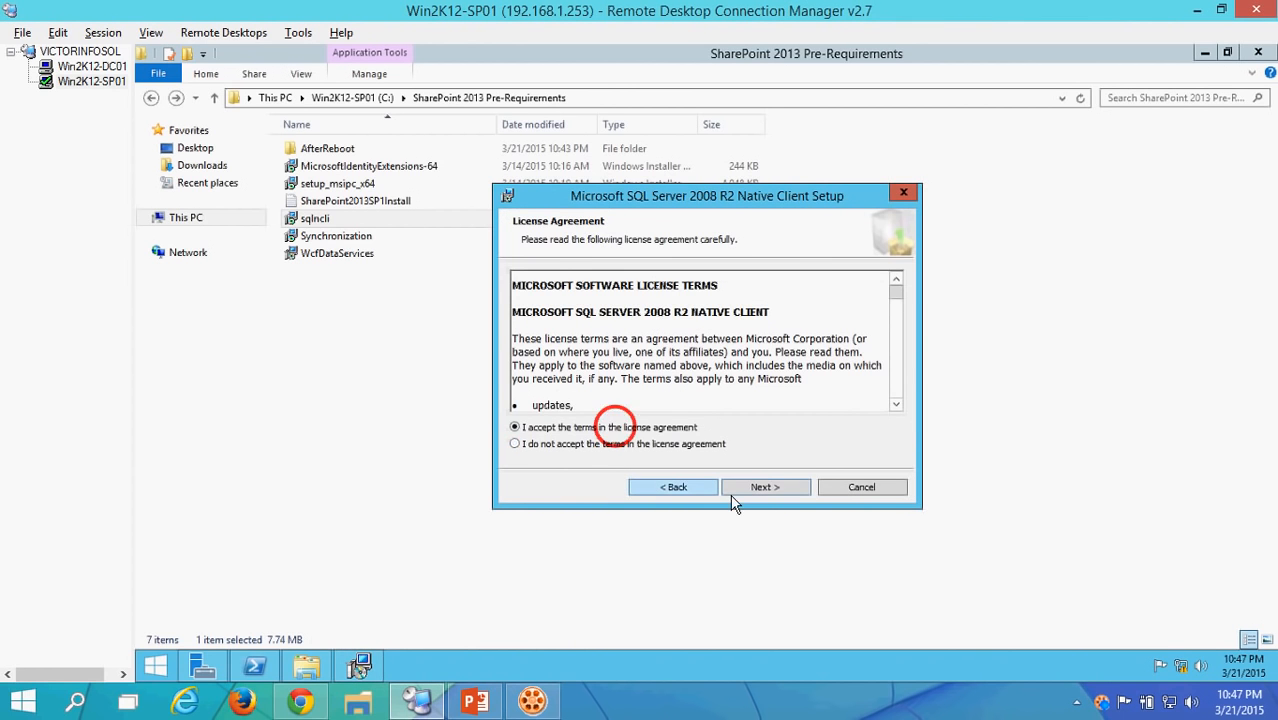
left_click(760, 489)
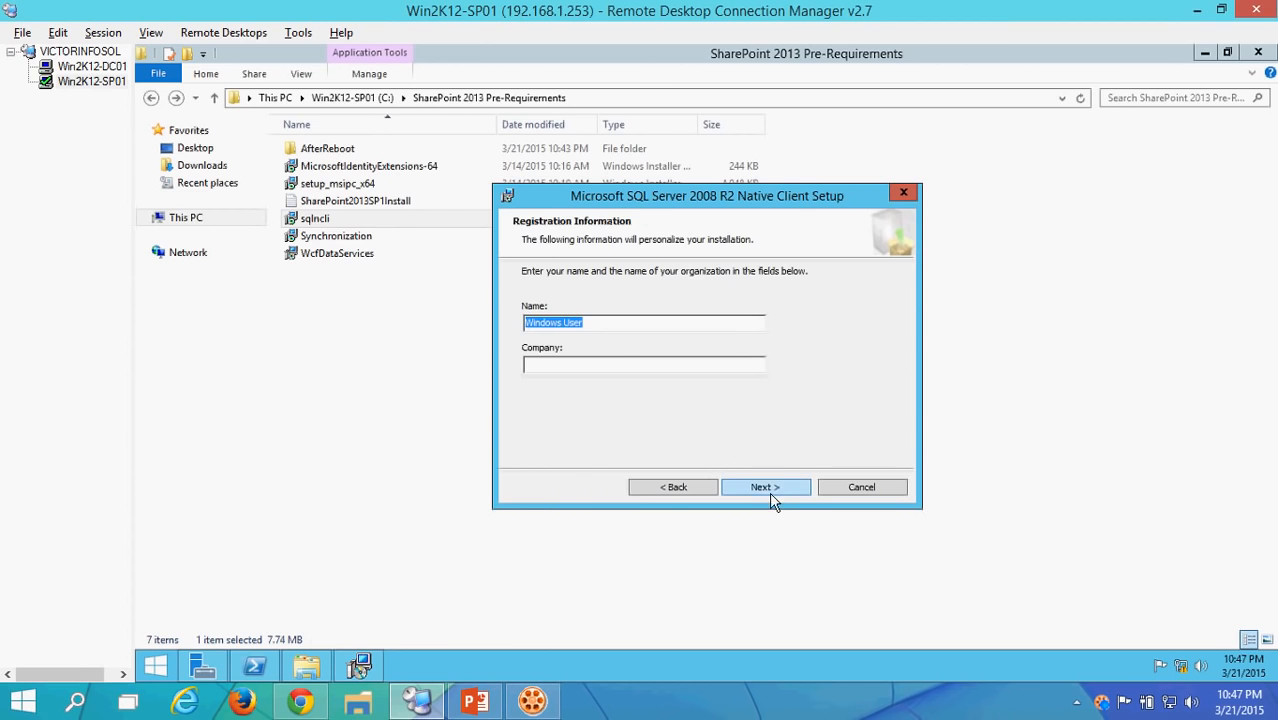
left_click(767, 488)
left_click(774, 488)
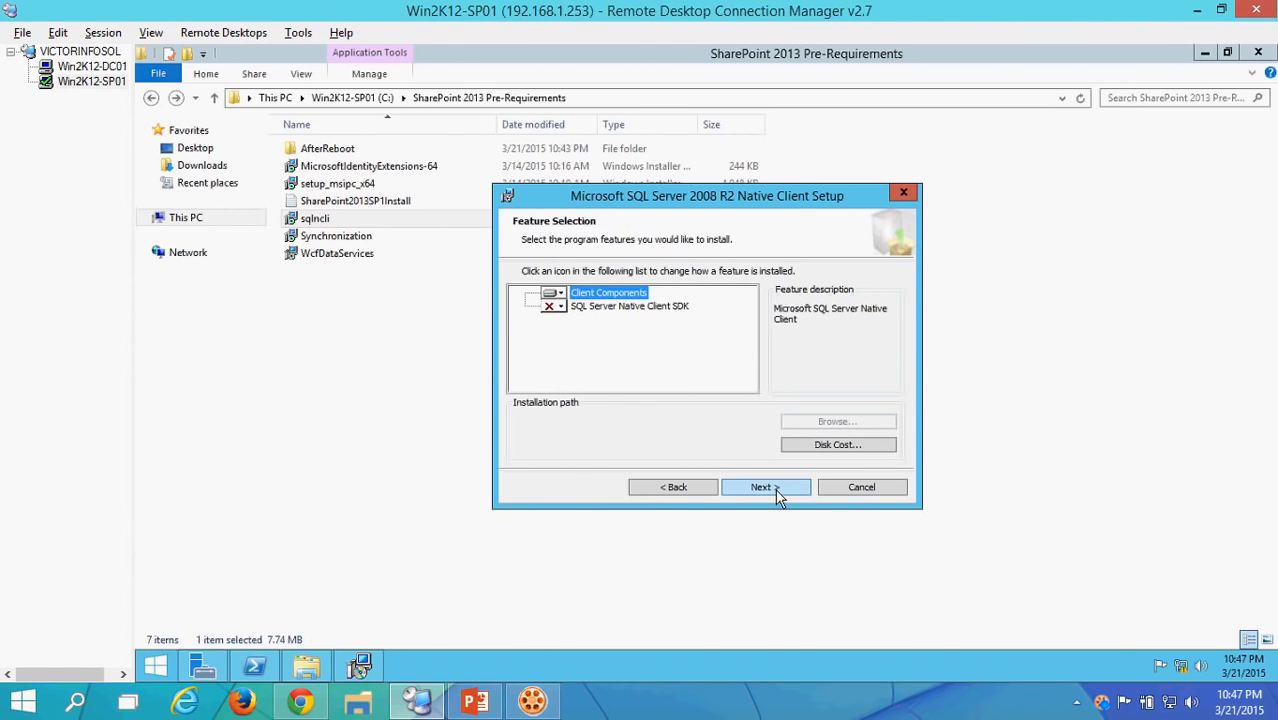
left_click(768, 487)
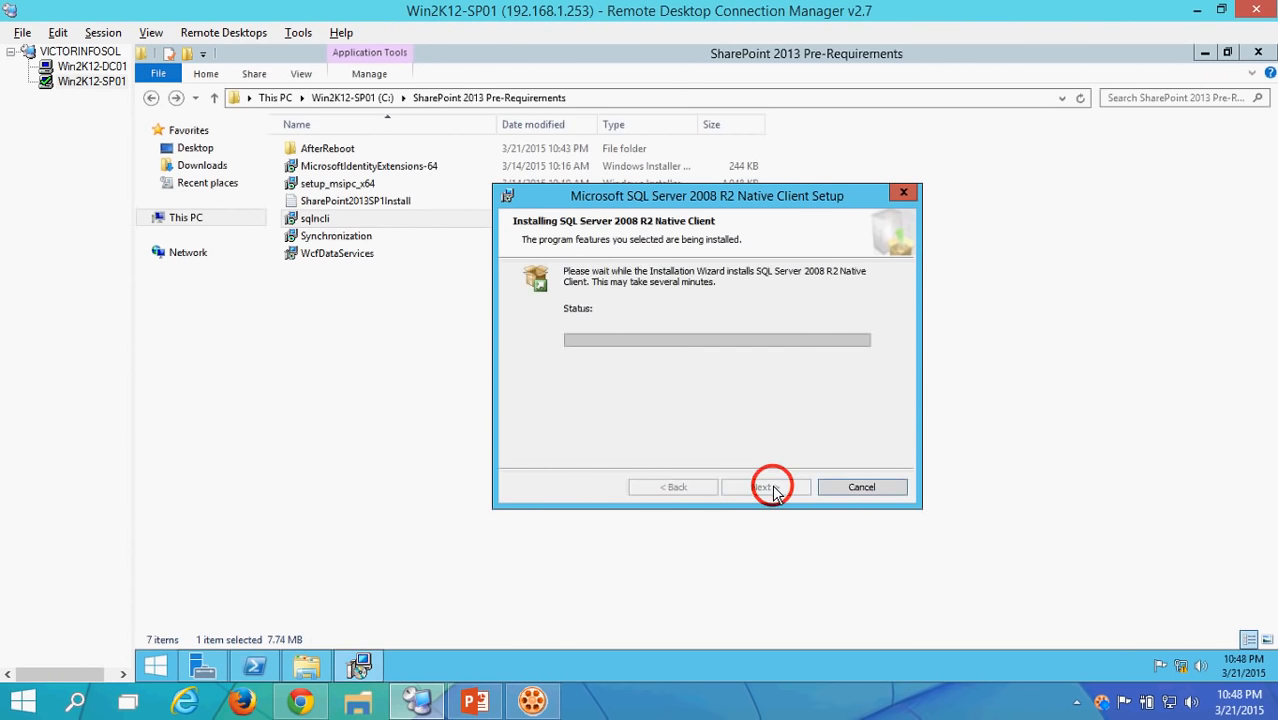
left_click(666, 240)
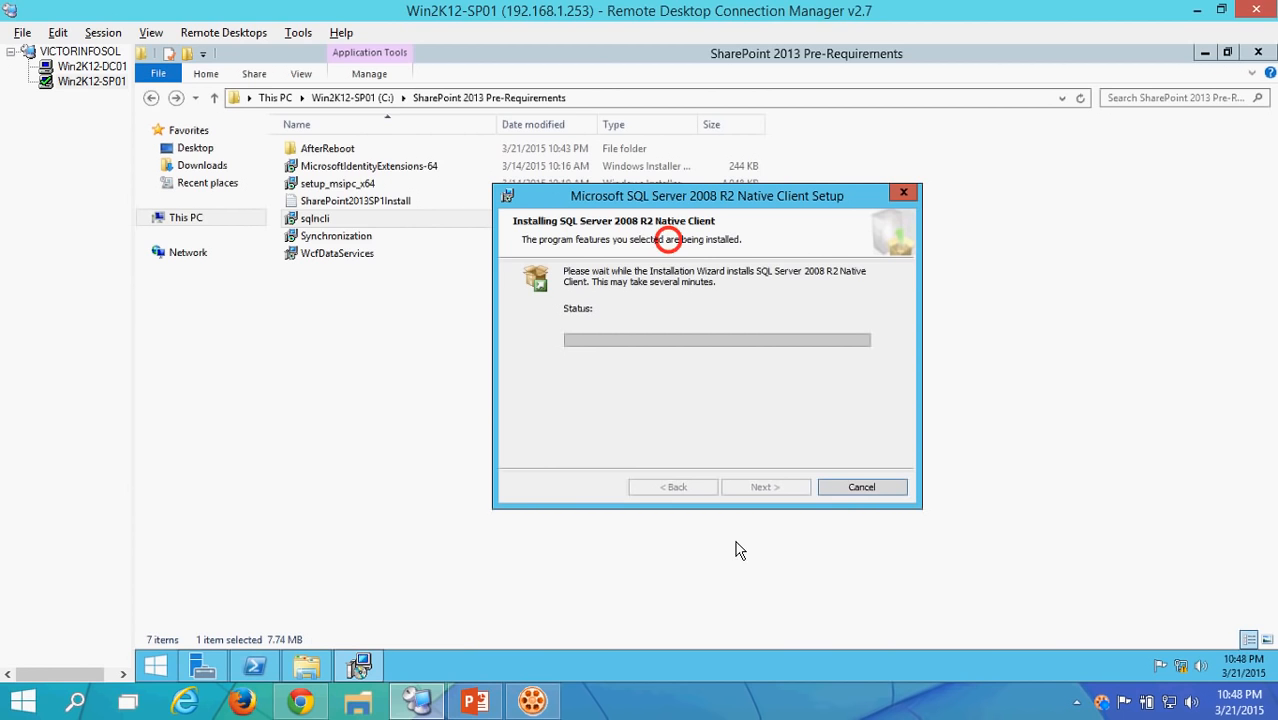
left_click(735, 695)
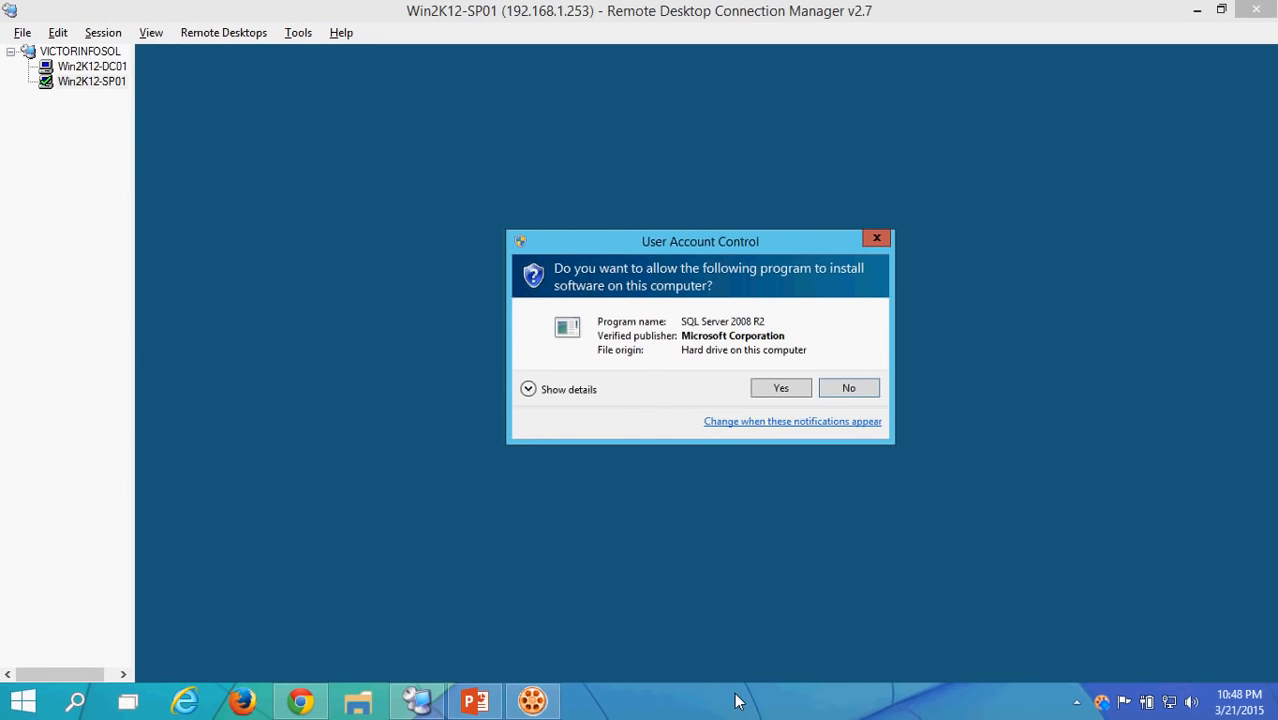
left_click(778, 388)
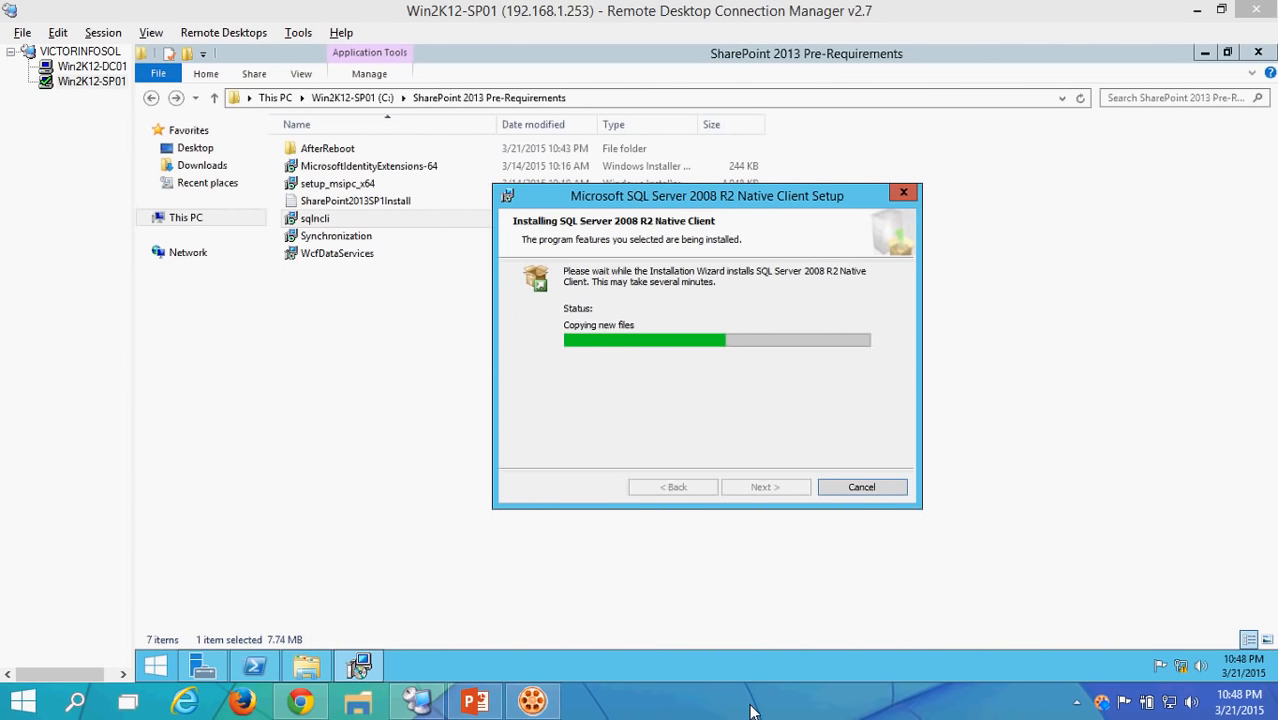
left_click(679, 381)
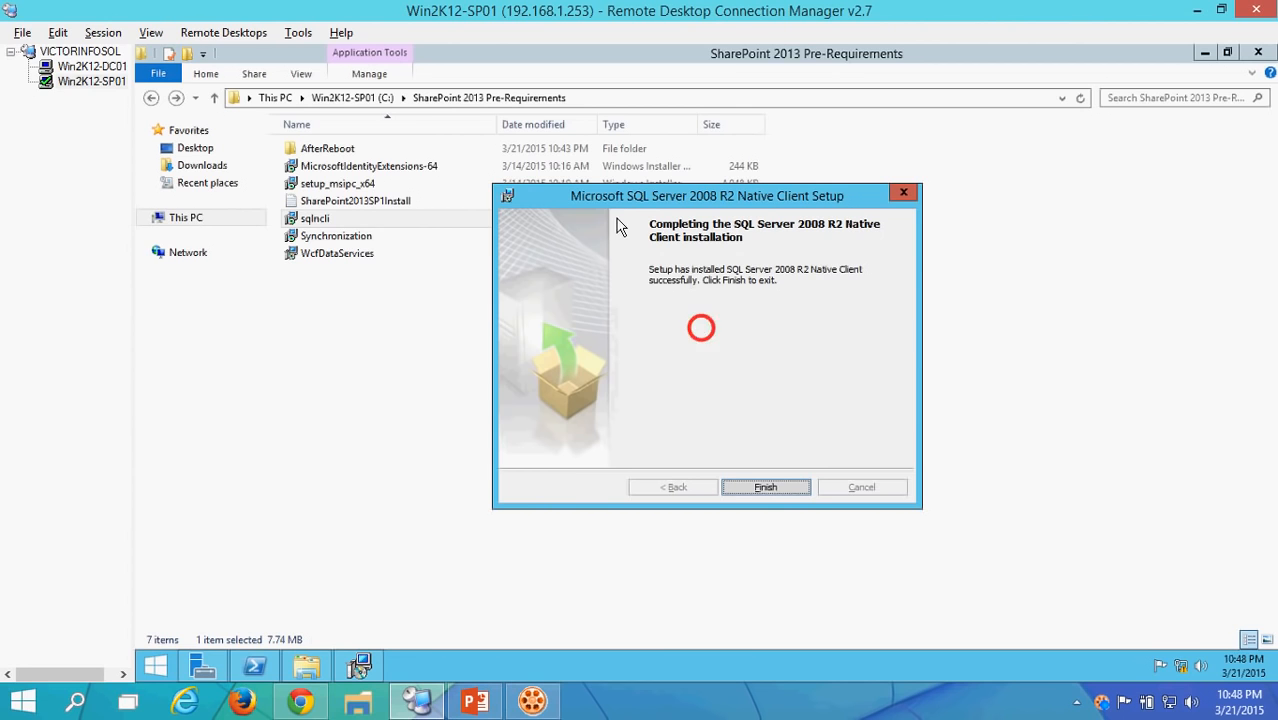
left_click(766, 488)
- Install Microsoft Sync Framework Runtime v1.0 SP1 (x64) from Synchronization, agreeing to the license, allowing the elevation request and closing the completed wizard
double_click(336, 238)
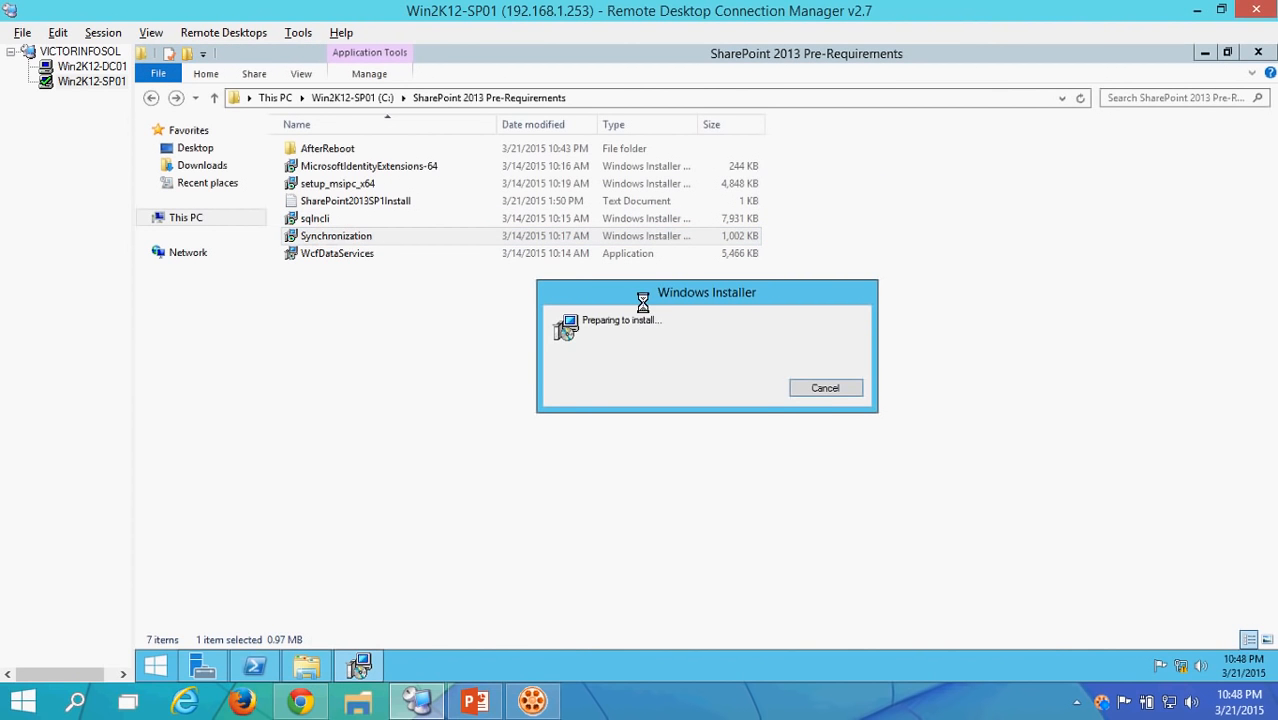
left_click(713, 706)
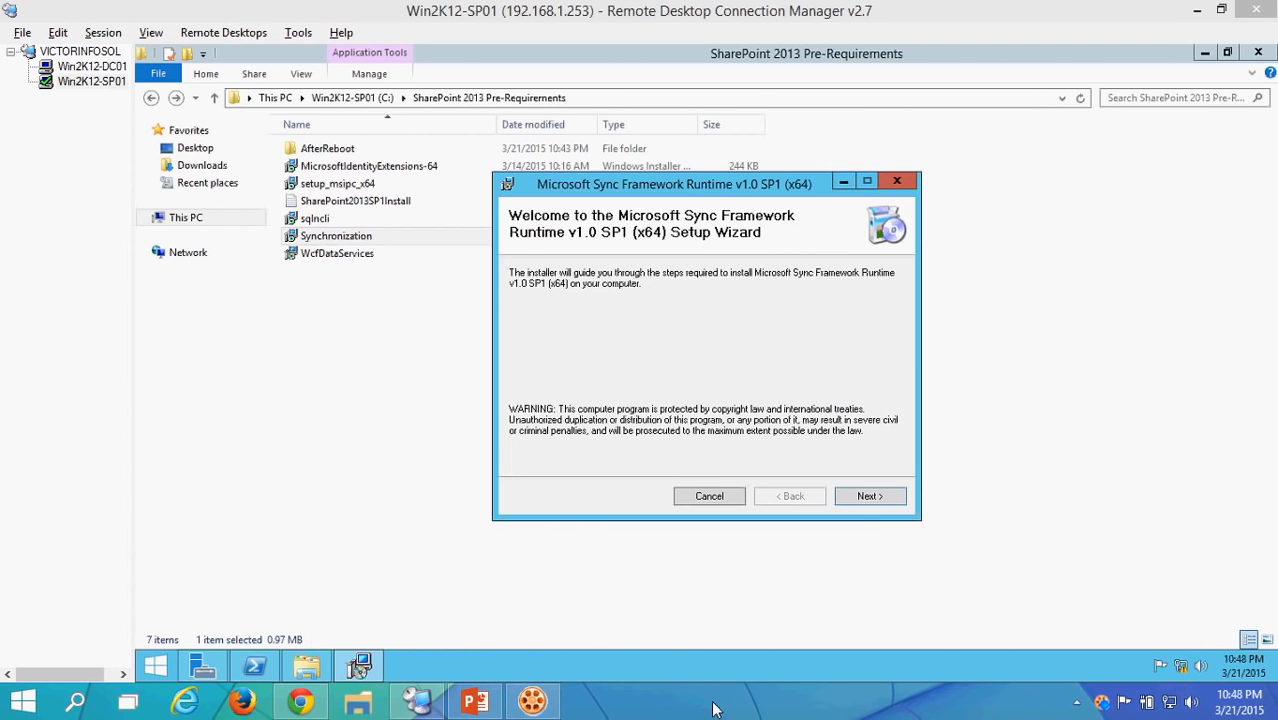
left_click(709, 408)
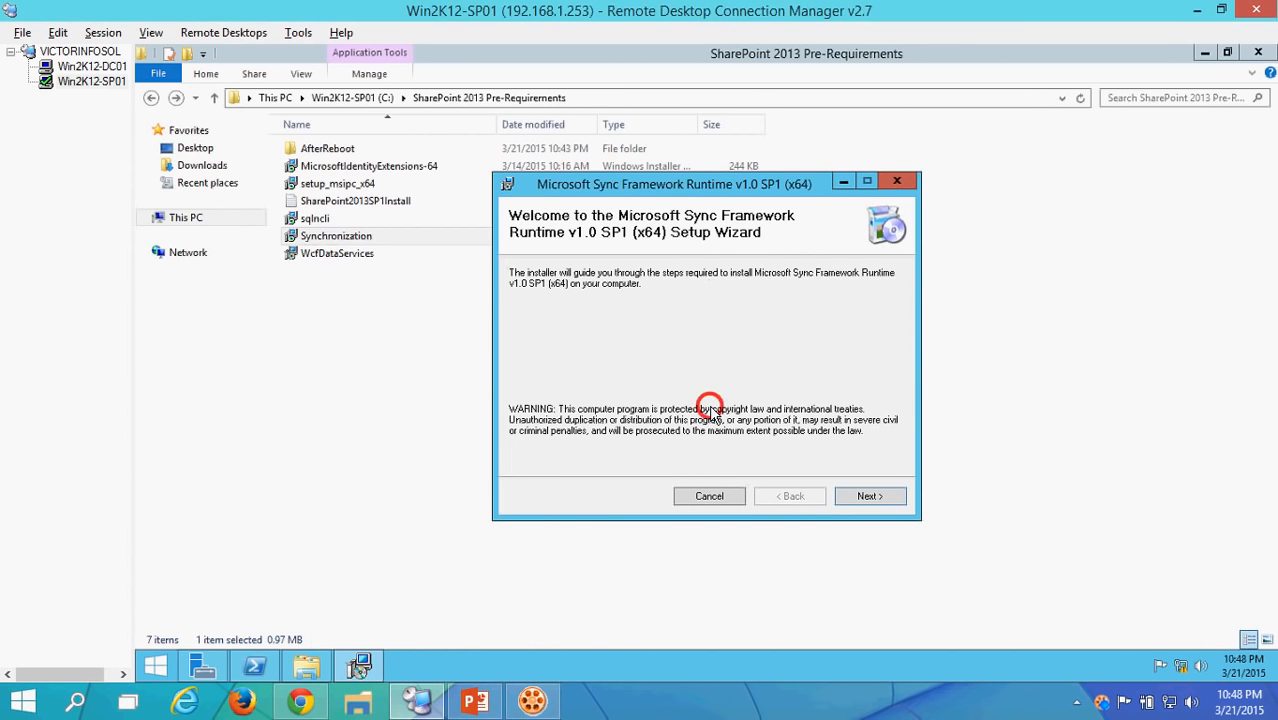
left_click(872, 497)
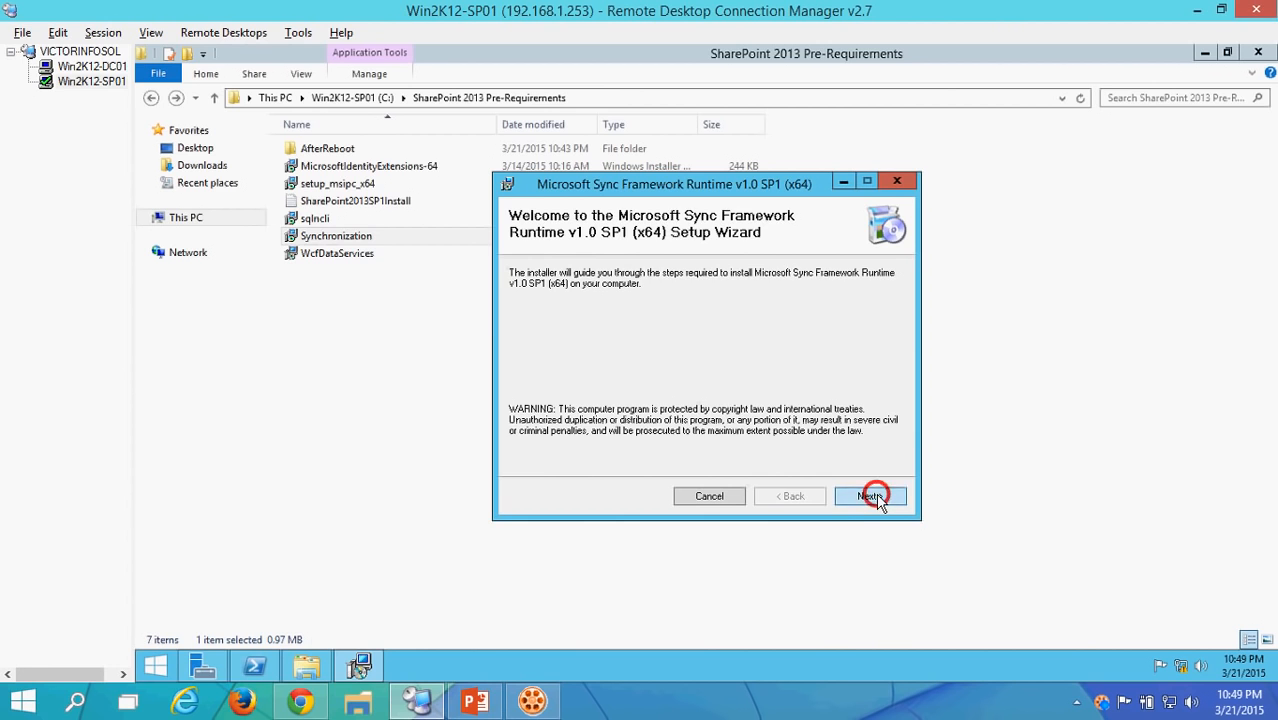
left_click(680, 461)
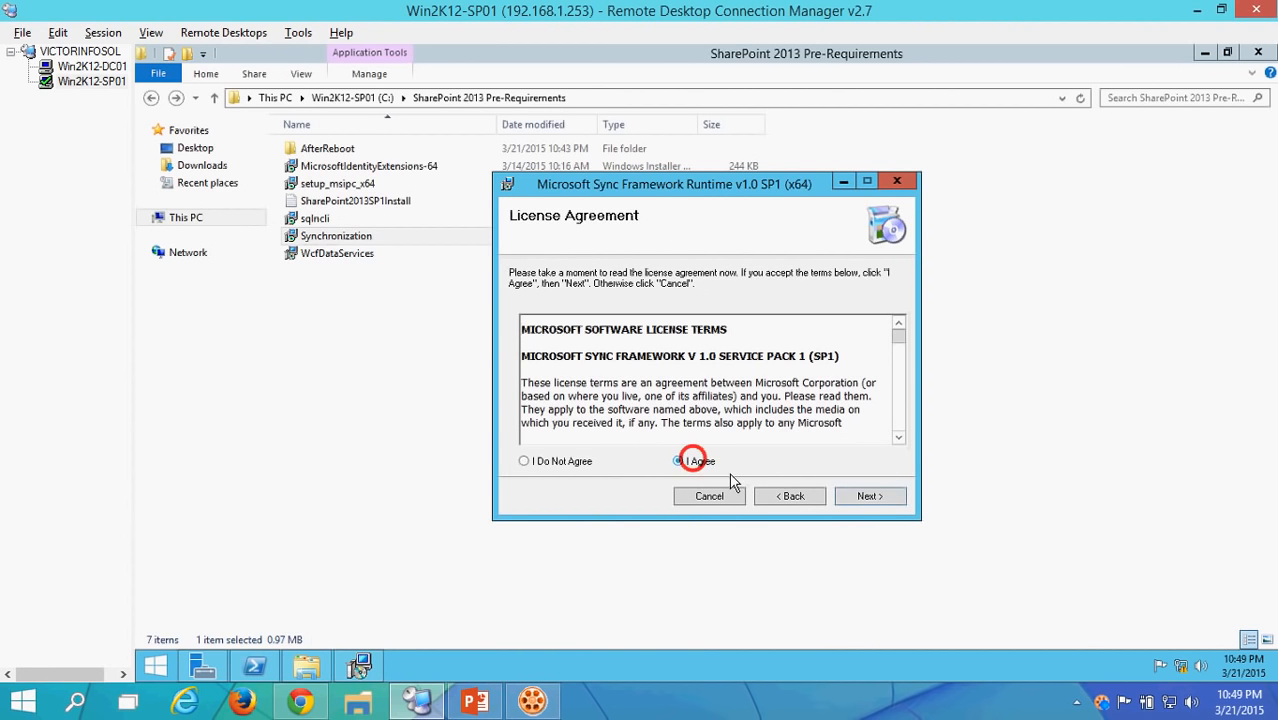
left_click(881, 497)
left_click(868, 497)
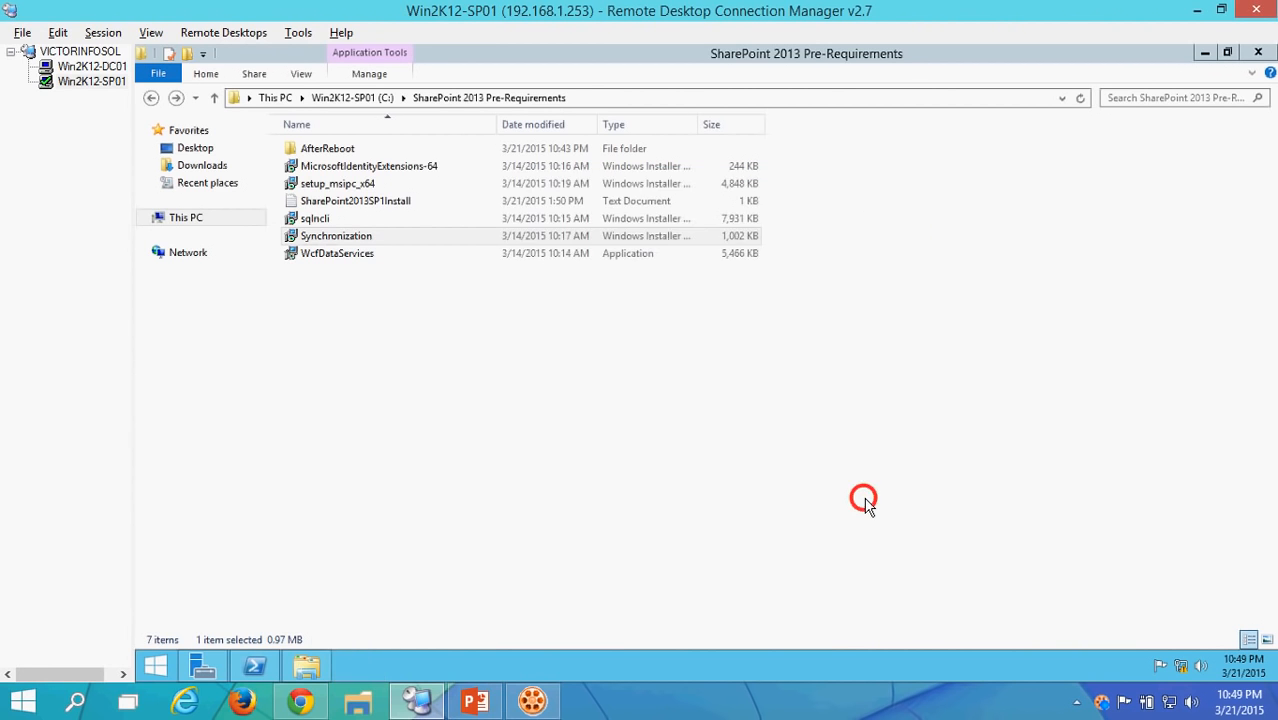
left_click(766, 390)
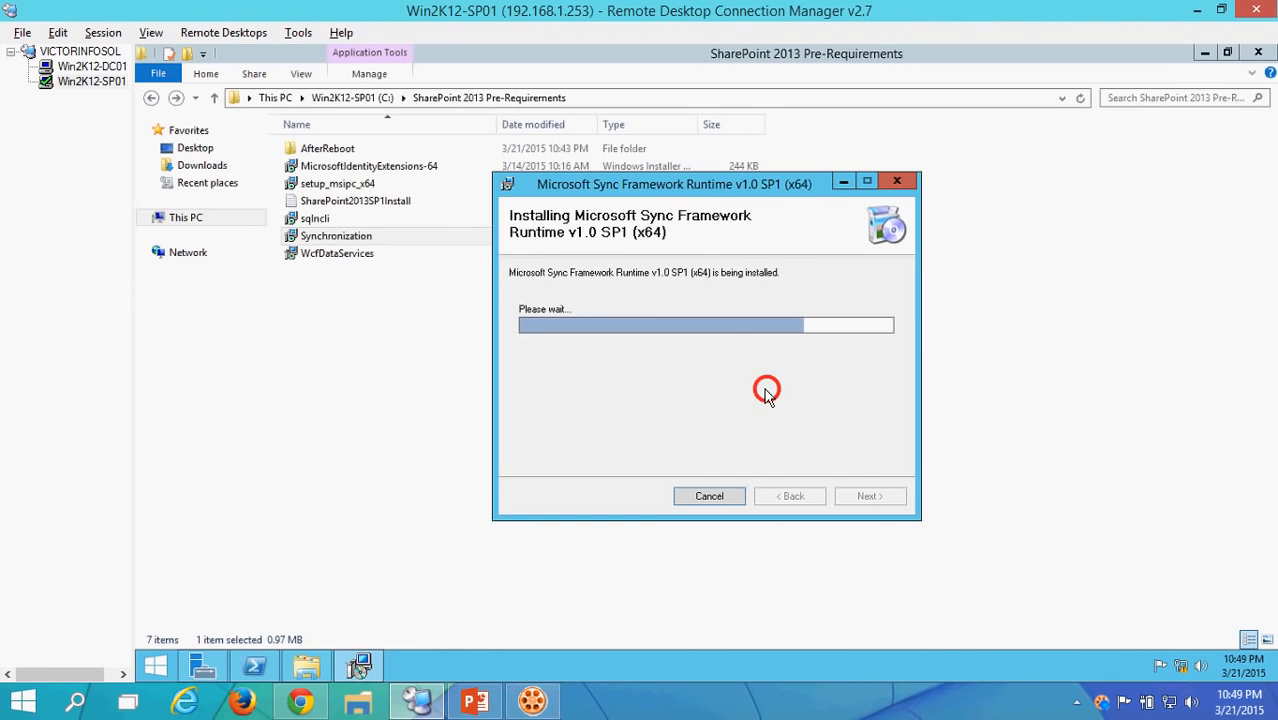
left_click_drag(677, 178, 689, 267)
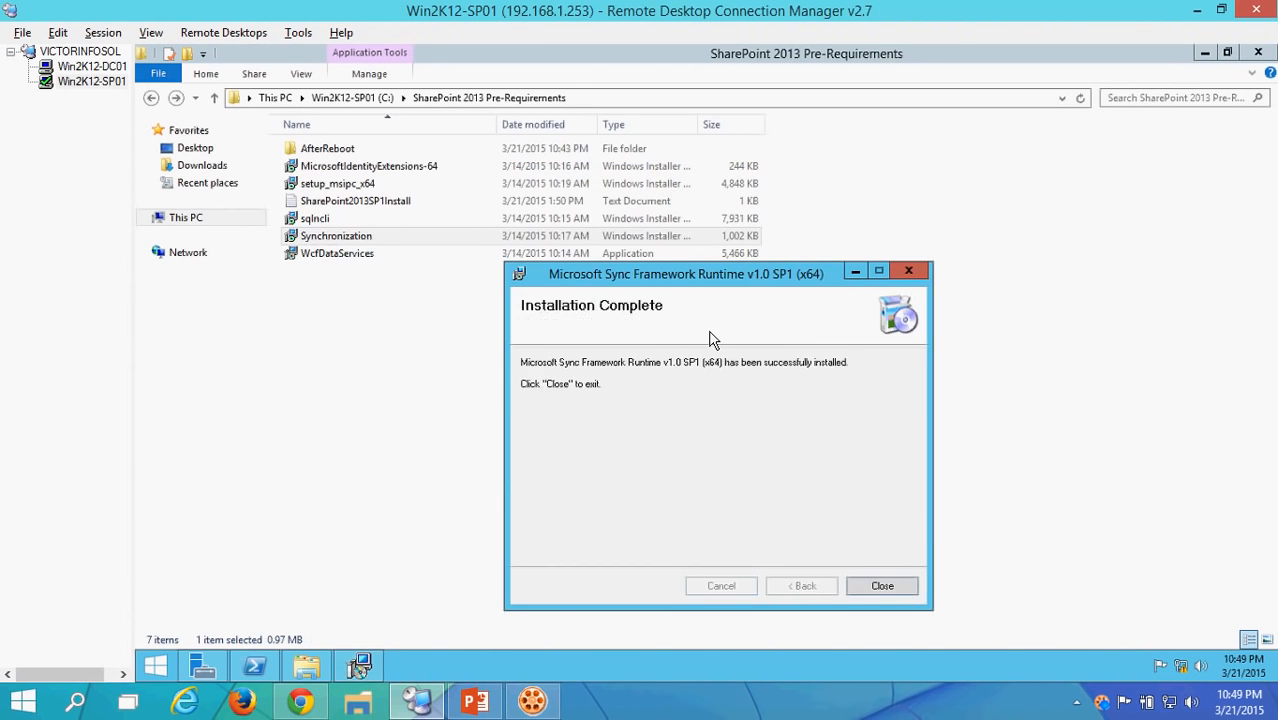
left_click(879, 586)
- Install WCF Data Services 5.0 (OData v3) from WcfDataServices, agreeing to the license terms and conditions
double_click(334, 253)
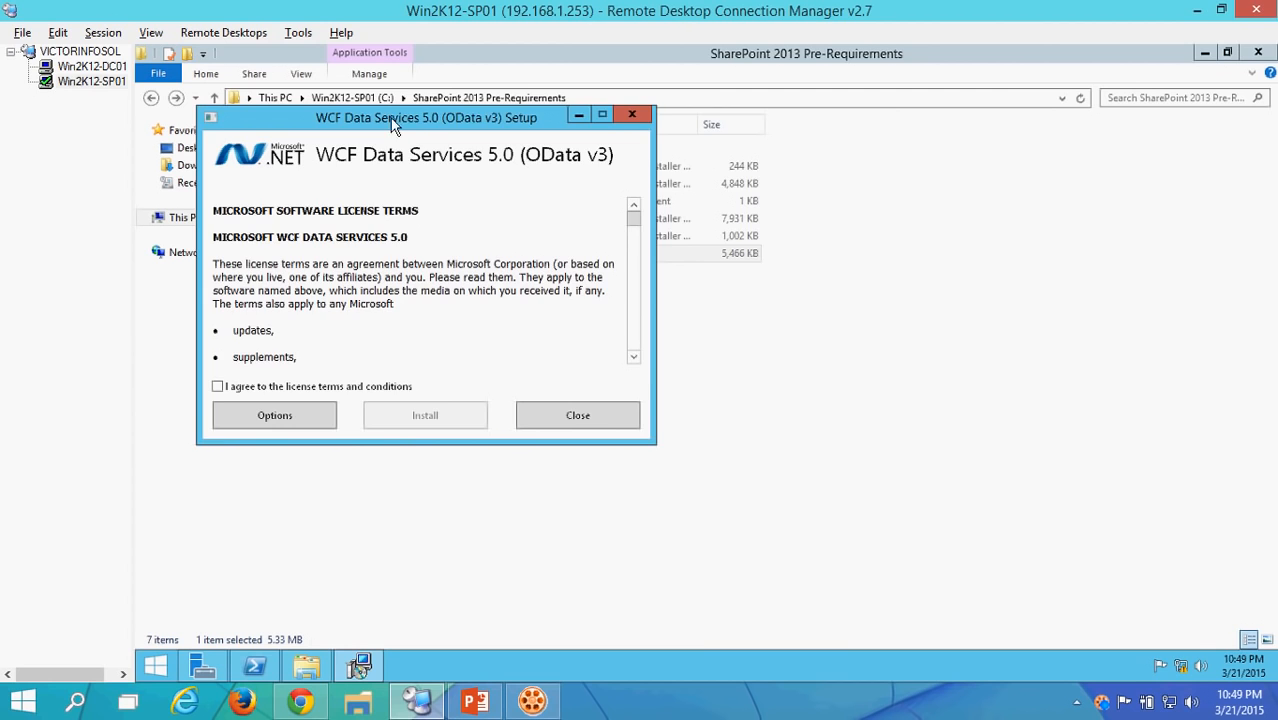
left_click_drag(390, 117, 585, 178)
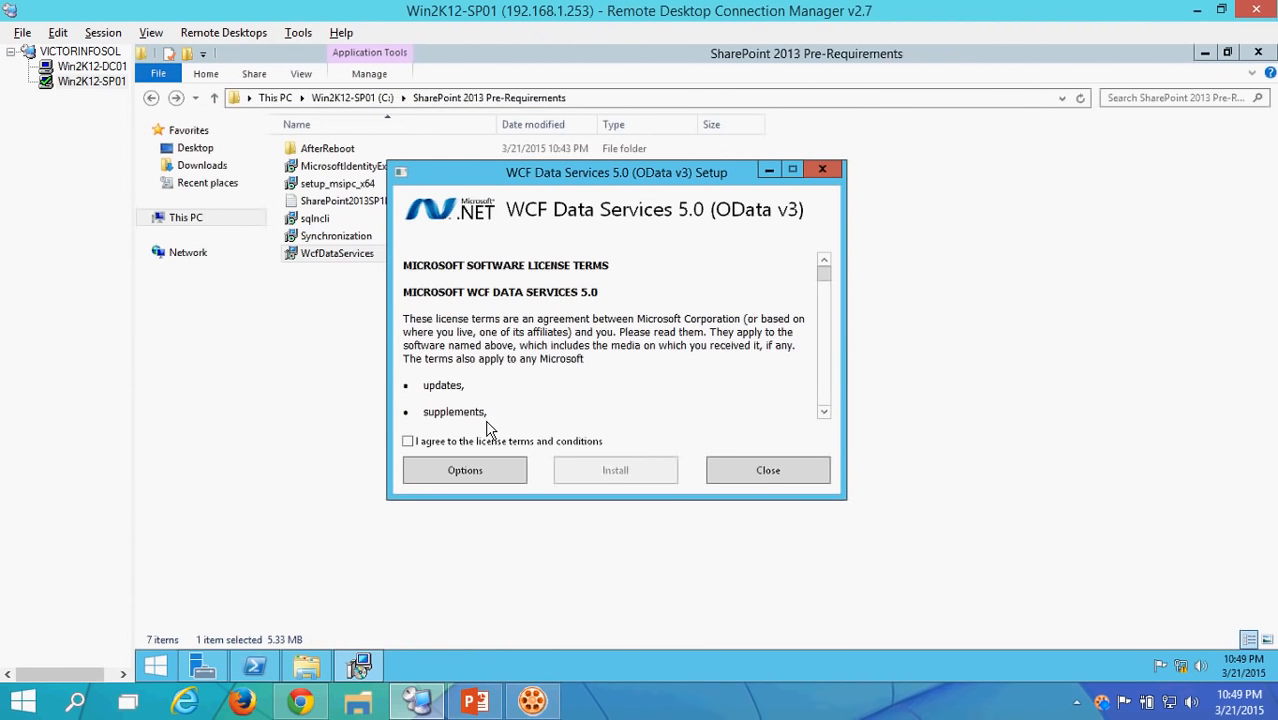
left_click(457, 441)
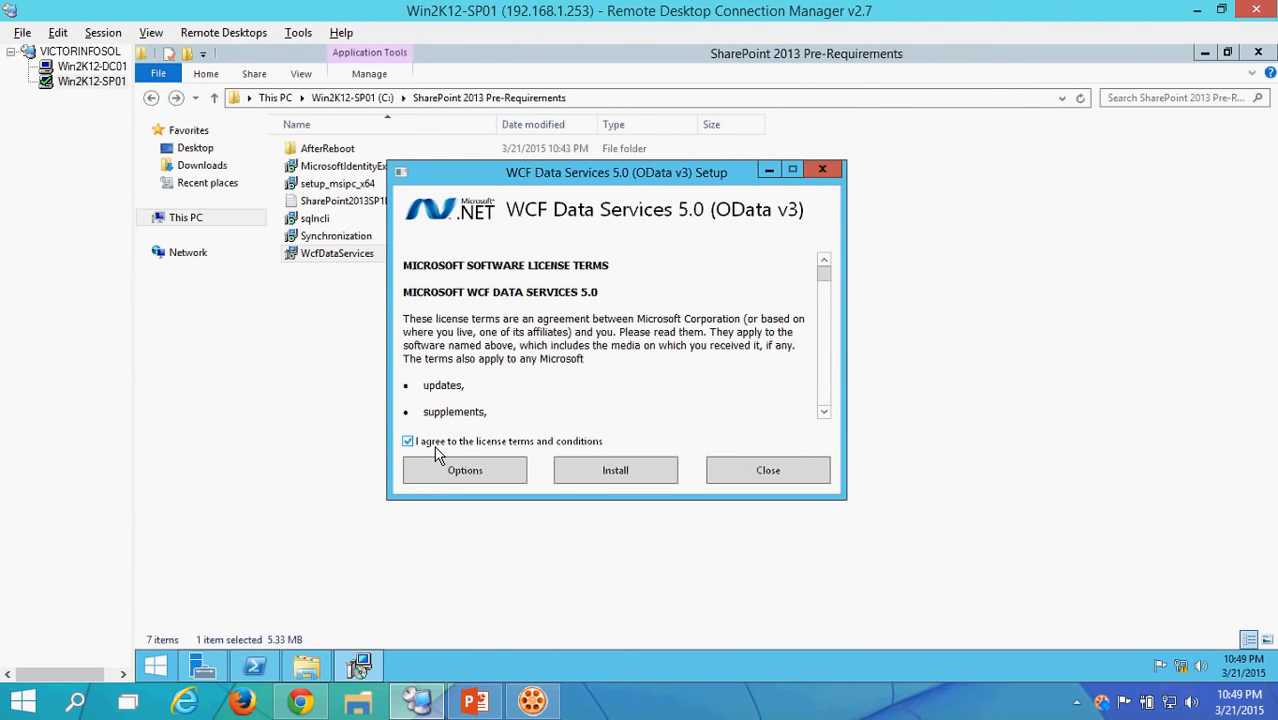
left_click(619, 470)
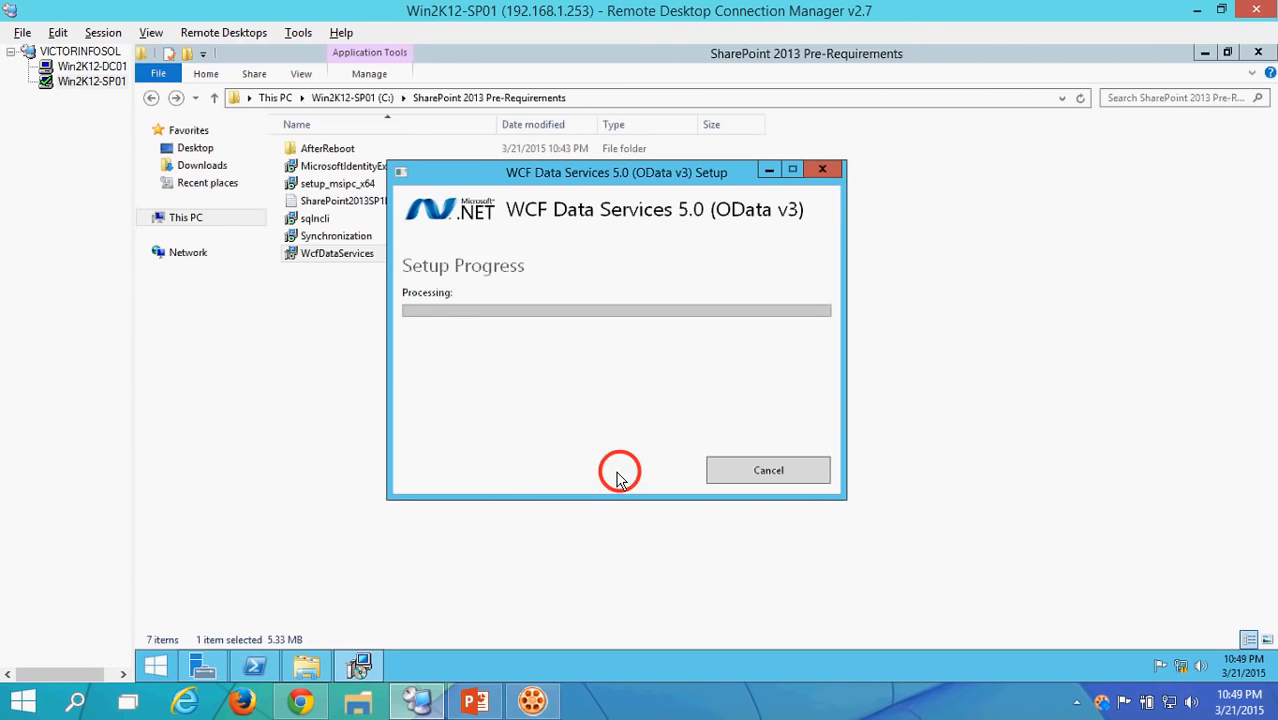
- Let the WCF Data Services 5.0 (OData v3) setup finish and close its installer
left_click(773, 388)
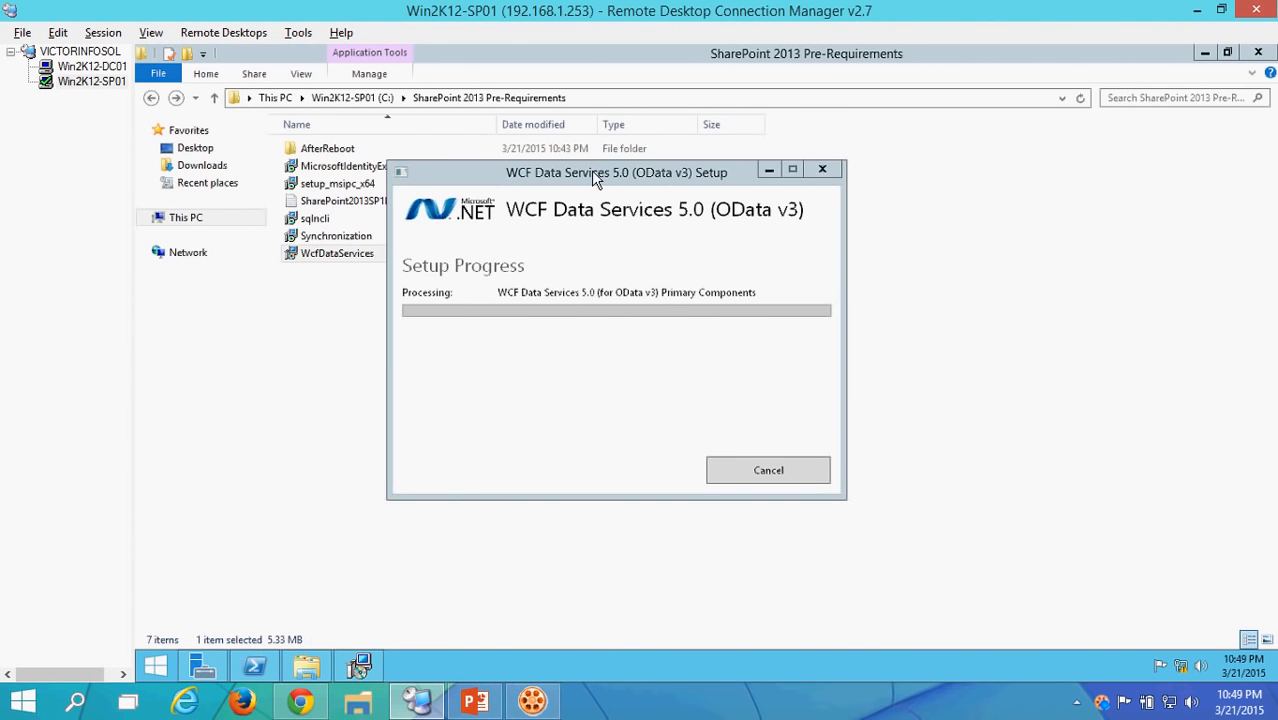
left_click_drag(588, 171, 658, 200)
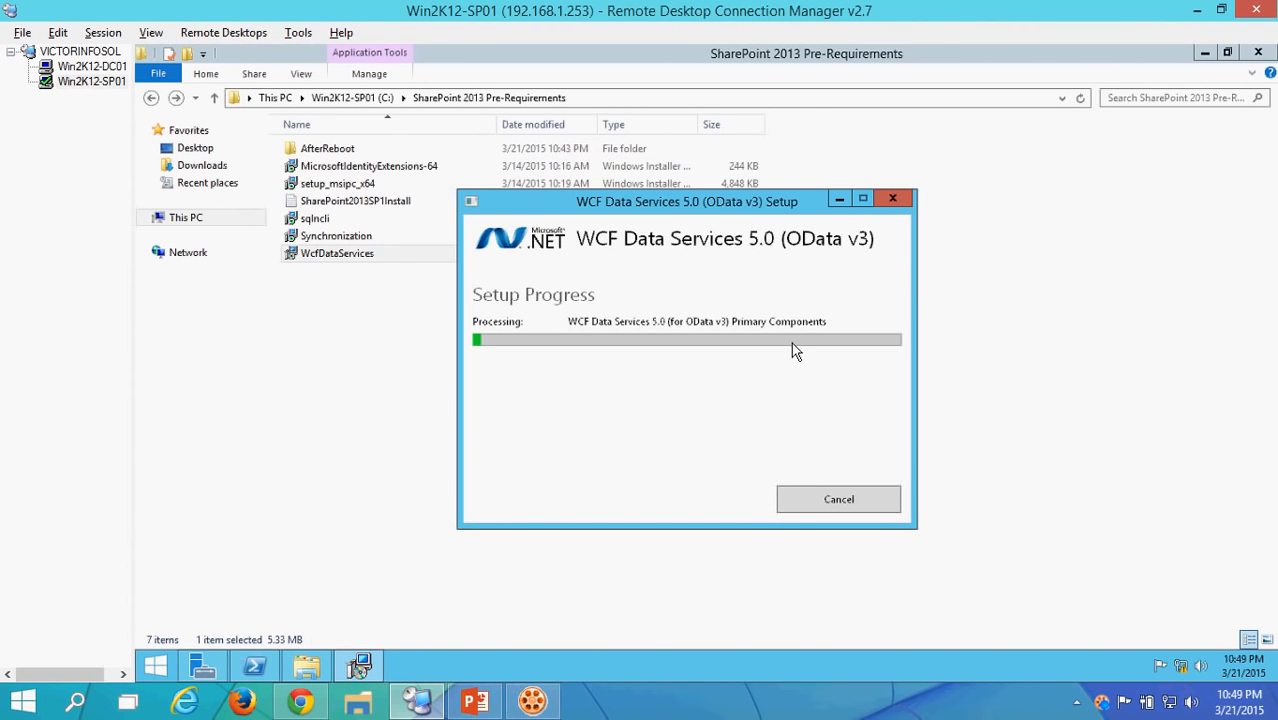
left_click(682, 475)
left_click(703, 699)
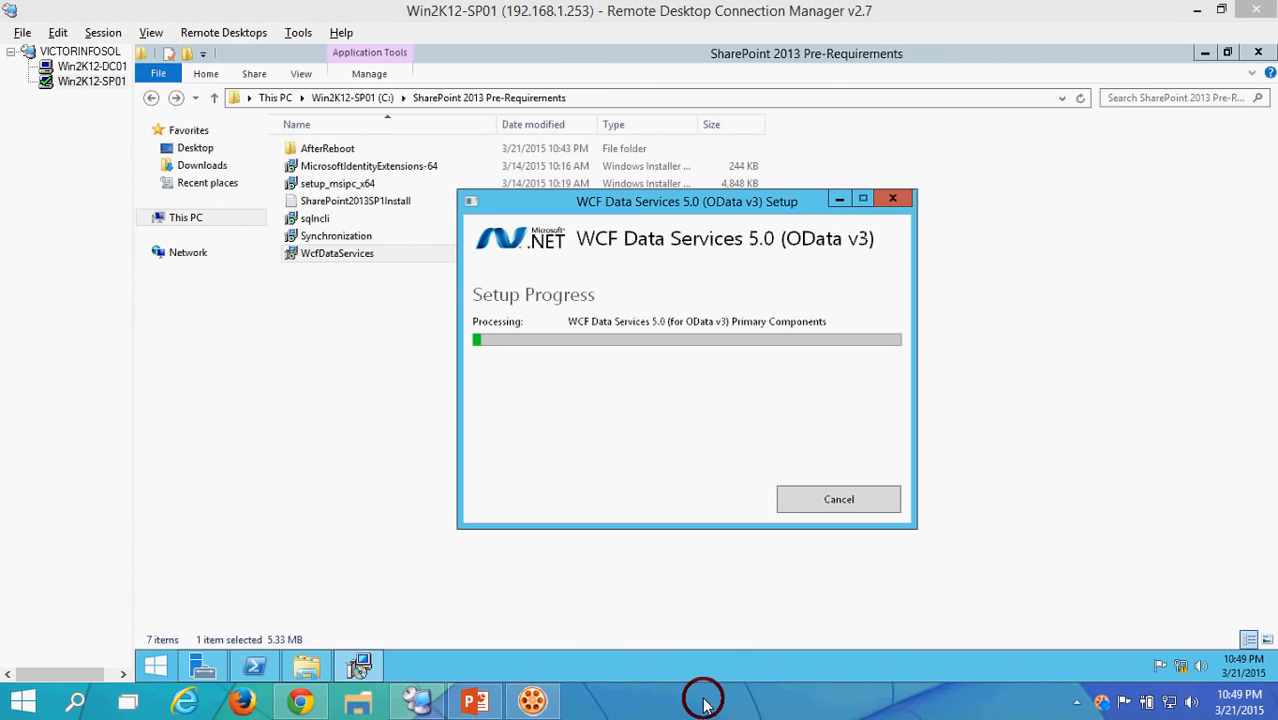
left_click(645, 434)
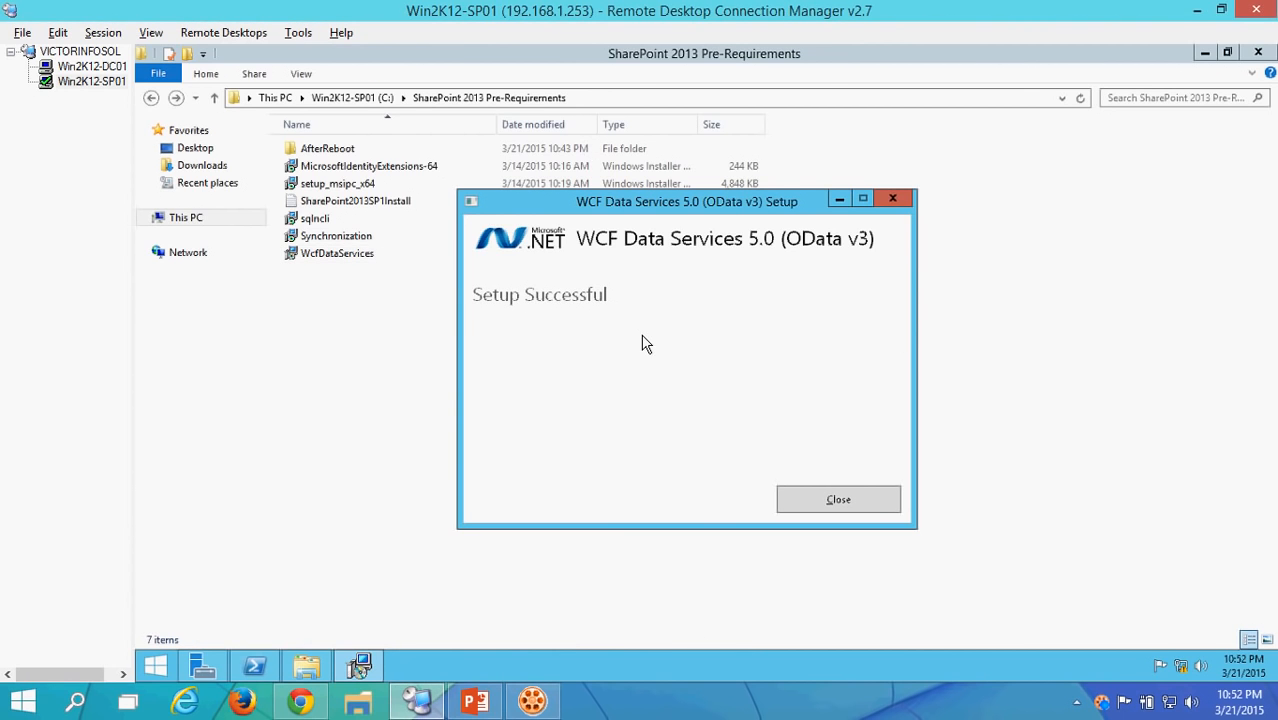
left_click(642, 334)
left_click(503, 311)
left_click(847, 500)
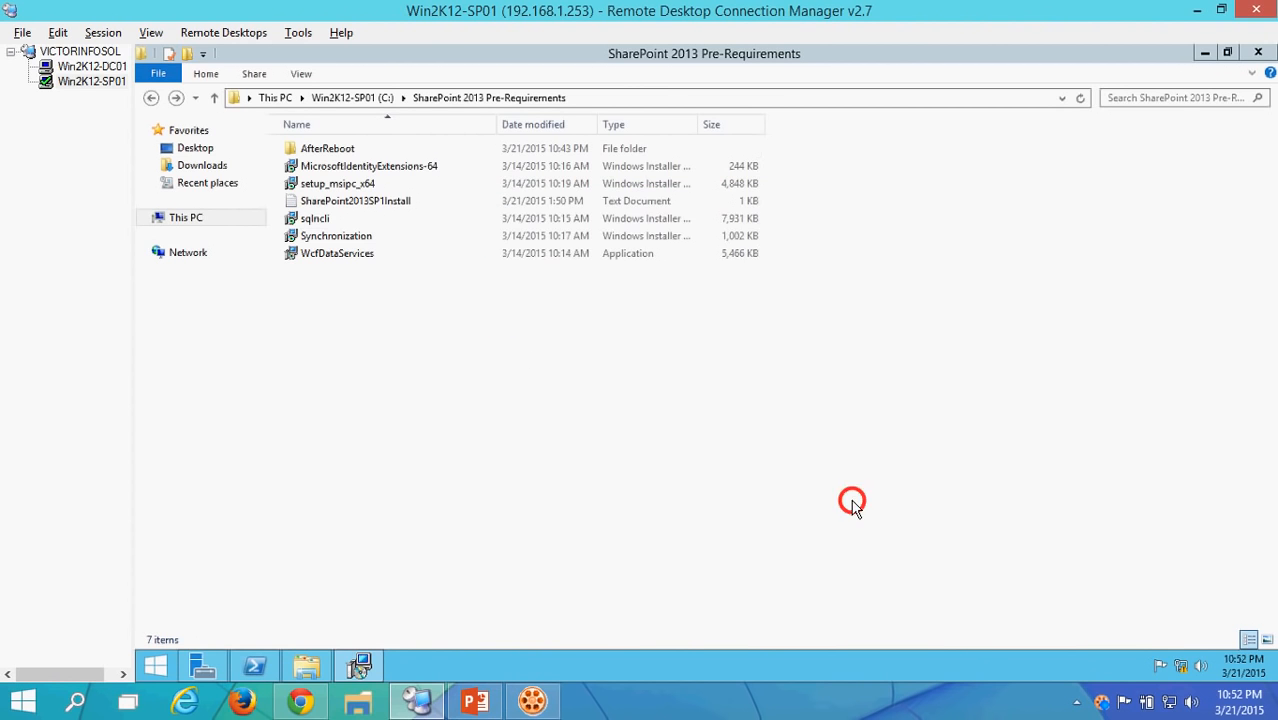
- Check the prerequisites slide in PowerPoint for what follows the installations, and return to the server's remote session
left_click(474, 701)
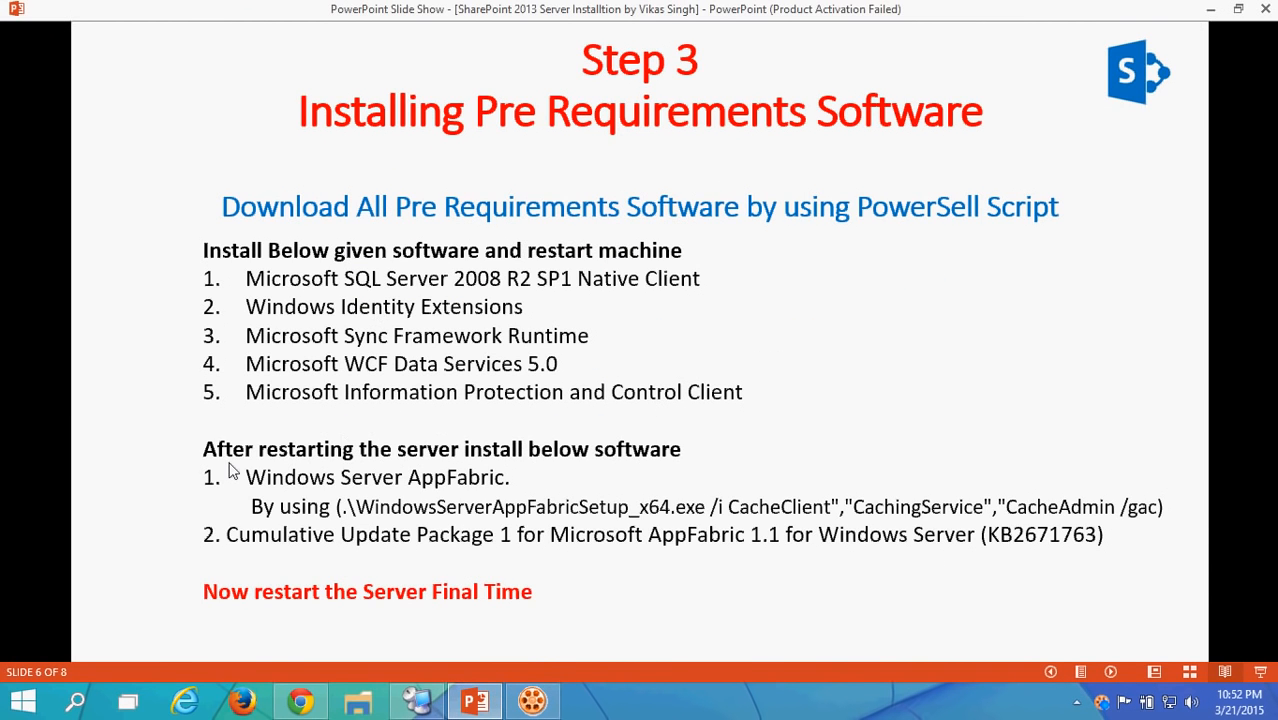
left_click(420, 701)
left_click(522, 432)
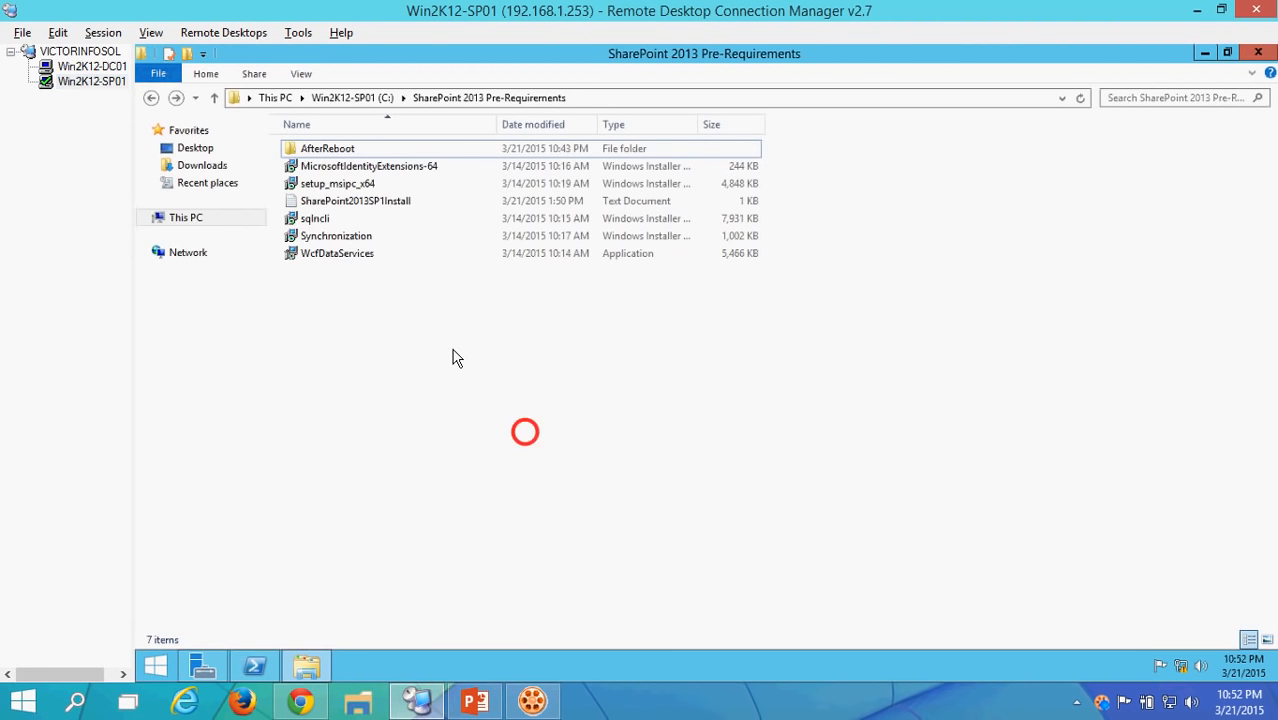
- Close the SharePoint 2013 Pre-Requirements folder and the PowerShell window on the server
left_click(448, 343)
left_click(1260, 55)
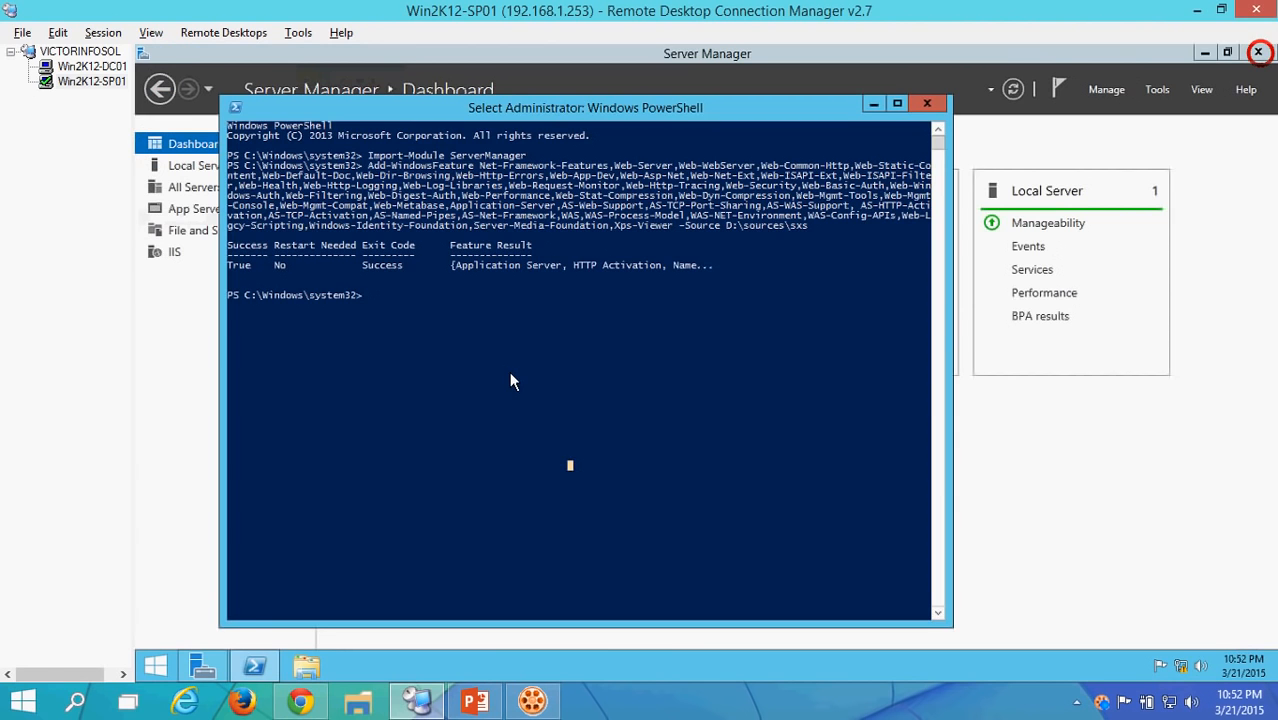
left_click(918, 103)
left_click(233, 470)
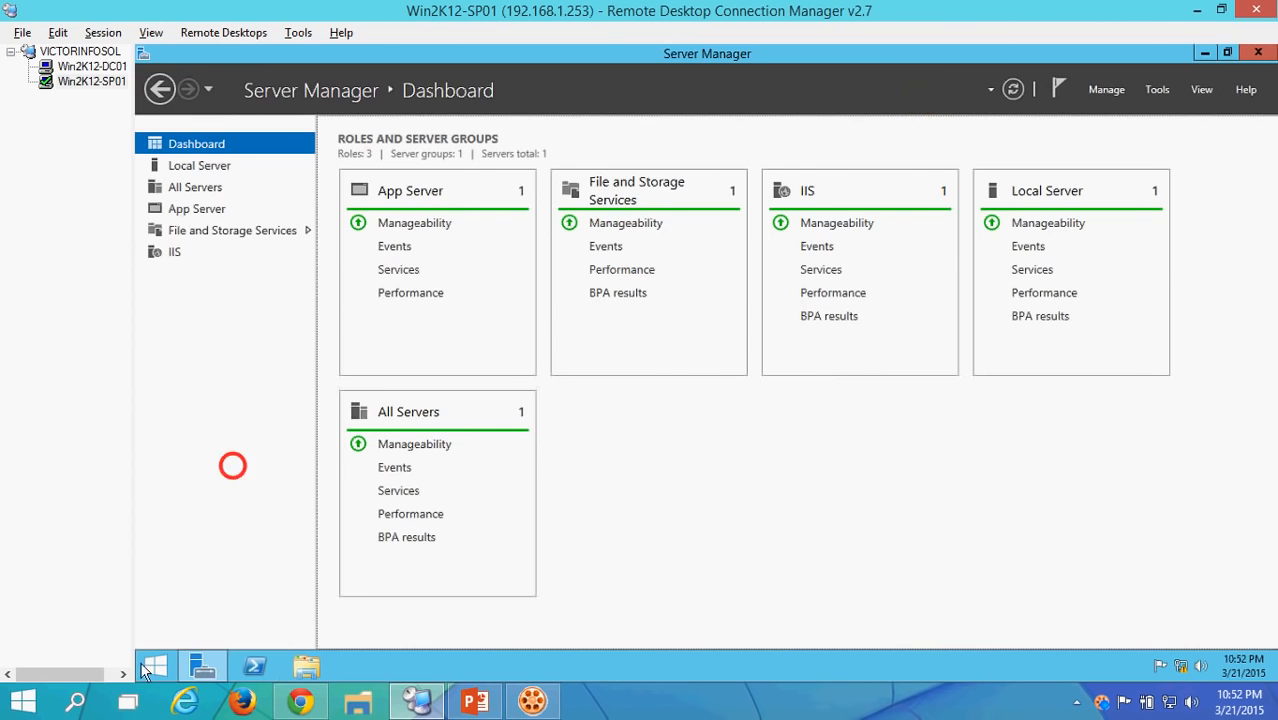
- Restart the SharePoint server with Other (Unplanned) as the reason
left_click(136, 675)
left_click(1167, 119)
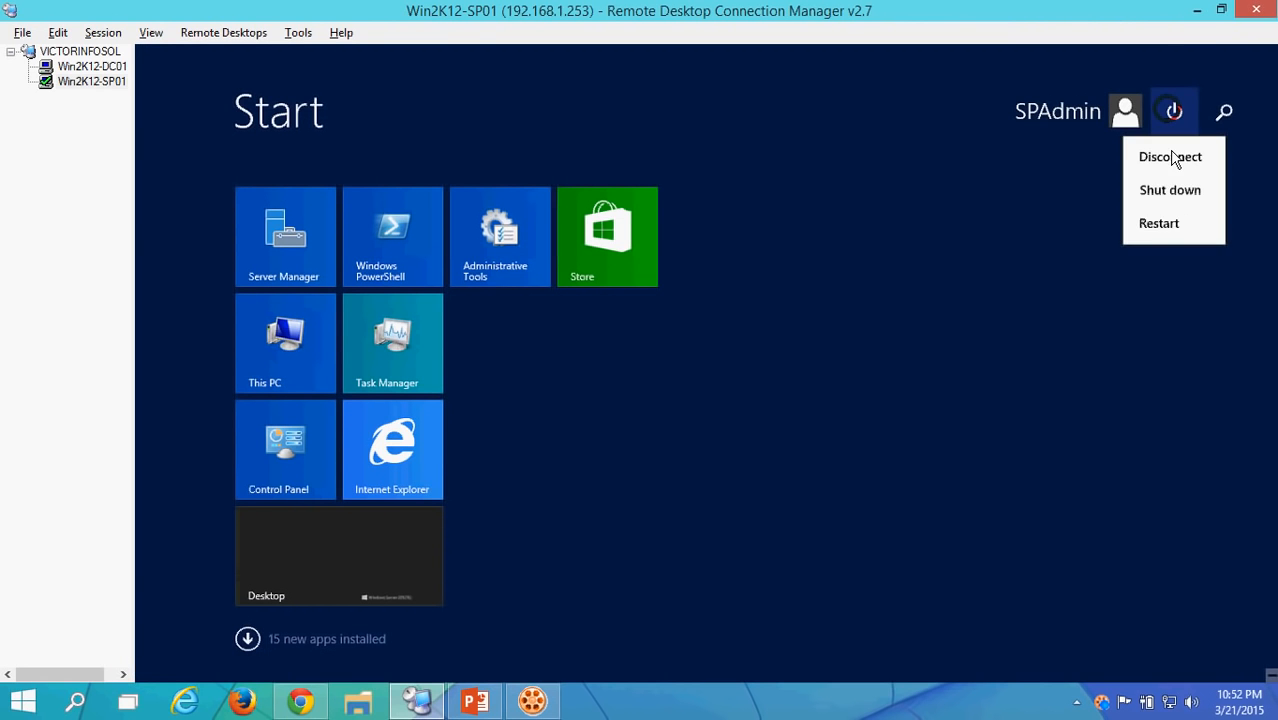
left_click(1177, 220)
left_click(1245, 246)
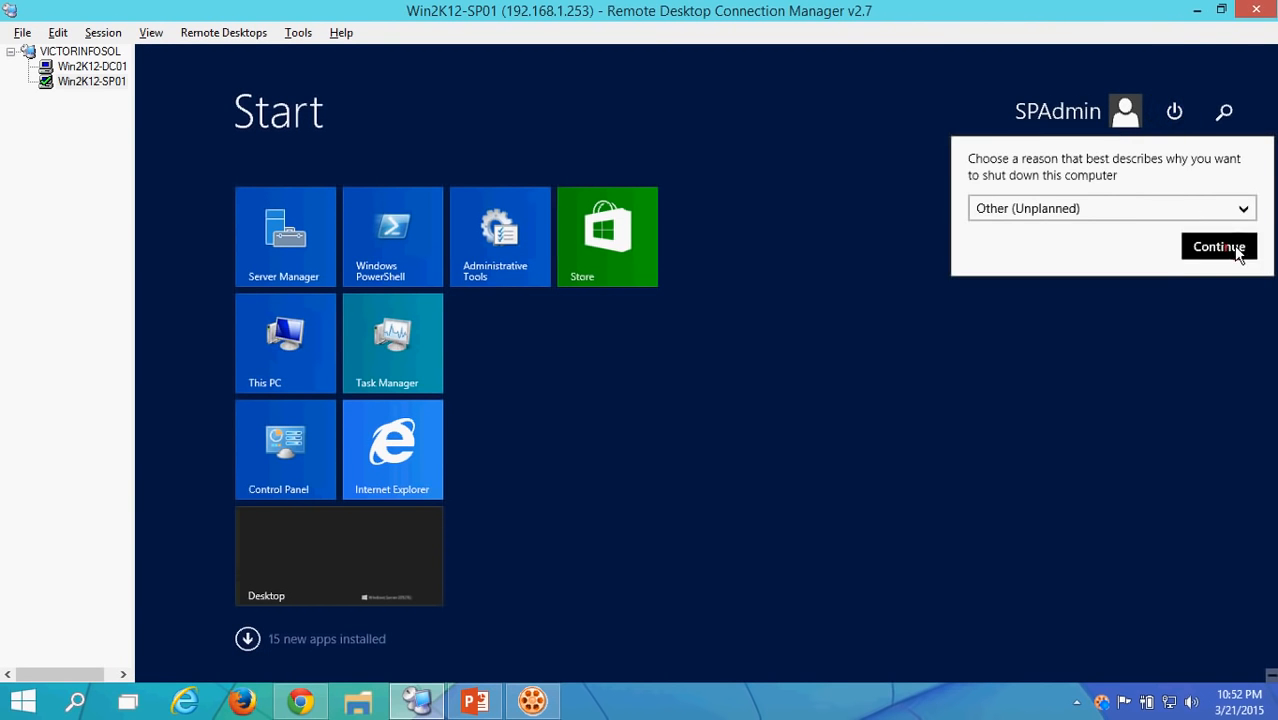
- Review the slide's list of software to install after the restart, and switch back to the Win2K12-SP01 remote session
left_click(473, 703)
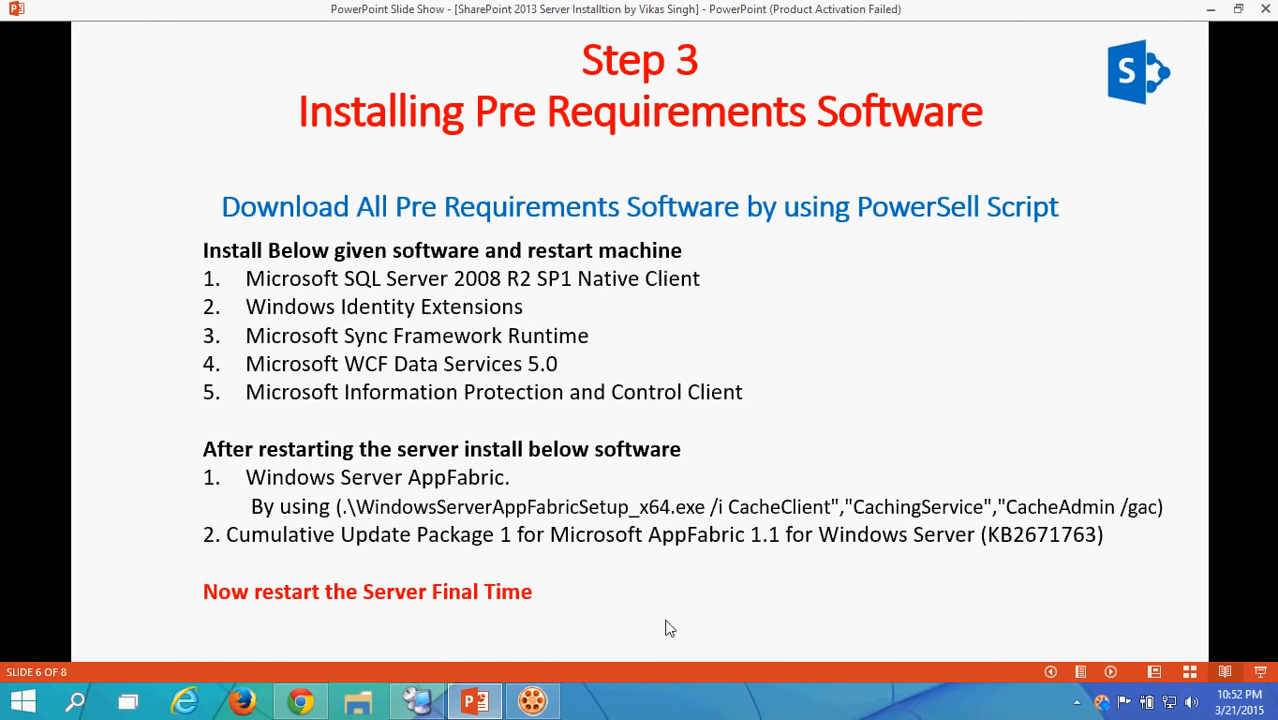
left_click(433, 708)
left_click(426, 708)
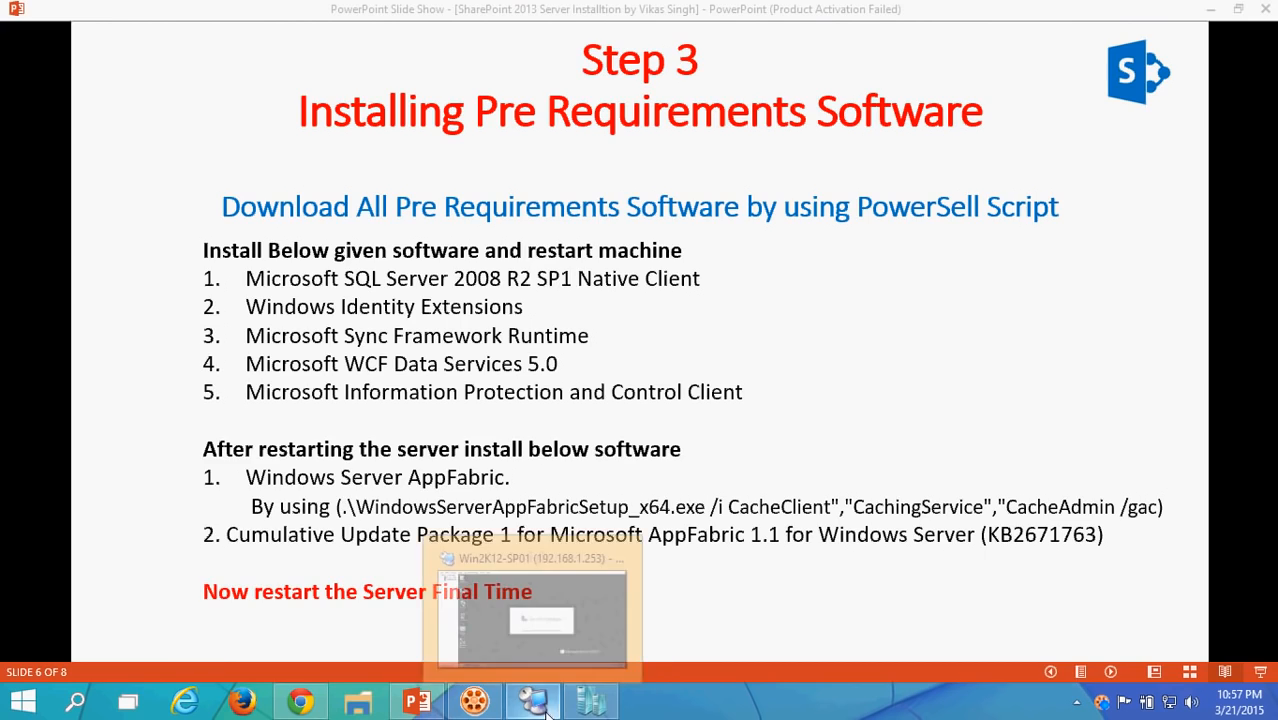
left_click(546, 711)
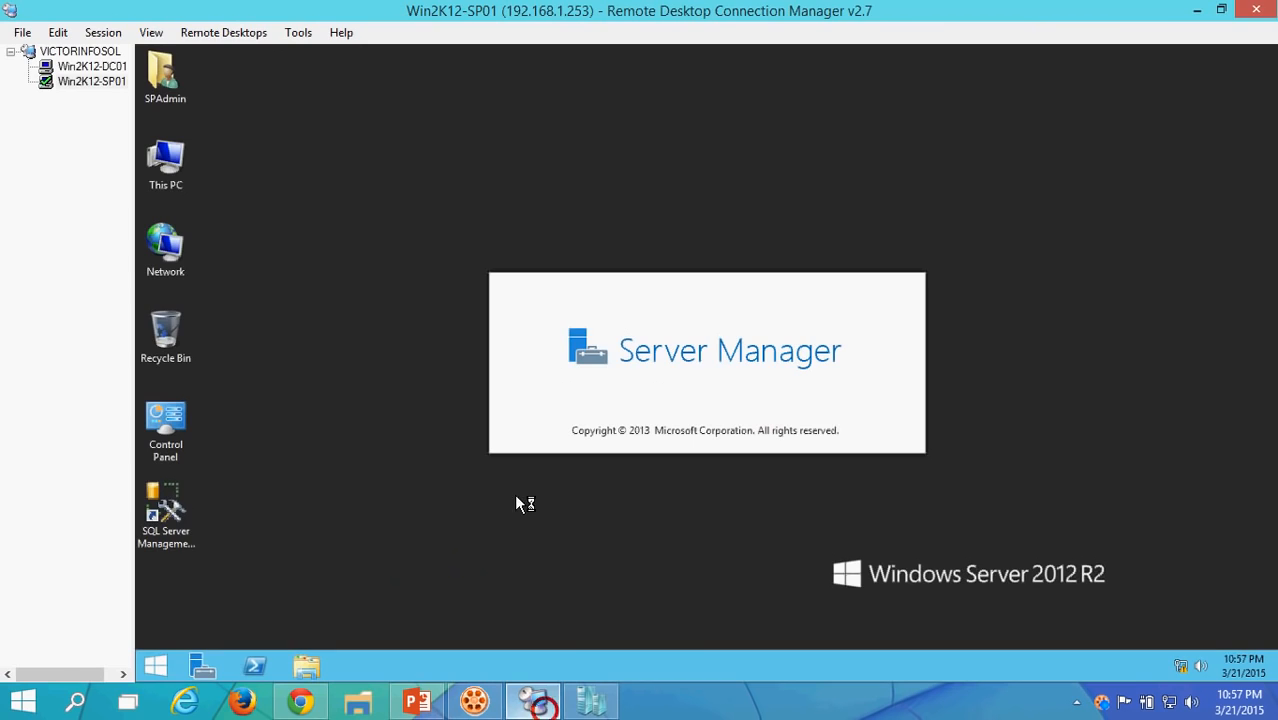
- Open the AfterReboot folder inside SharePoint 2013 Pre-Requirements on drive C and select its full path
left_click(172, 162)
left_click(676, 189)
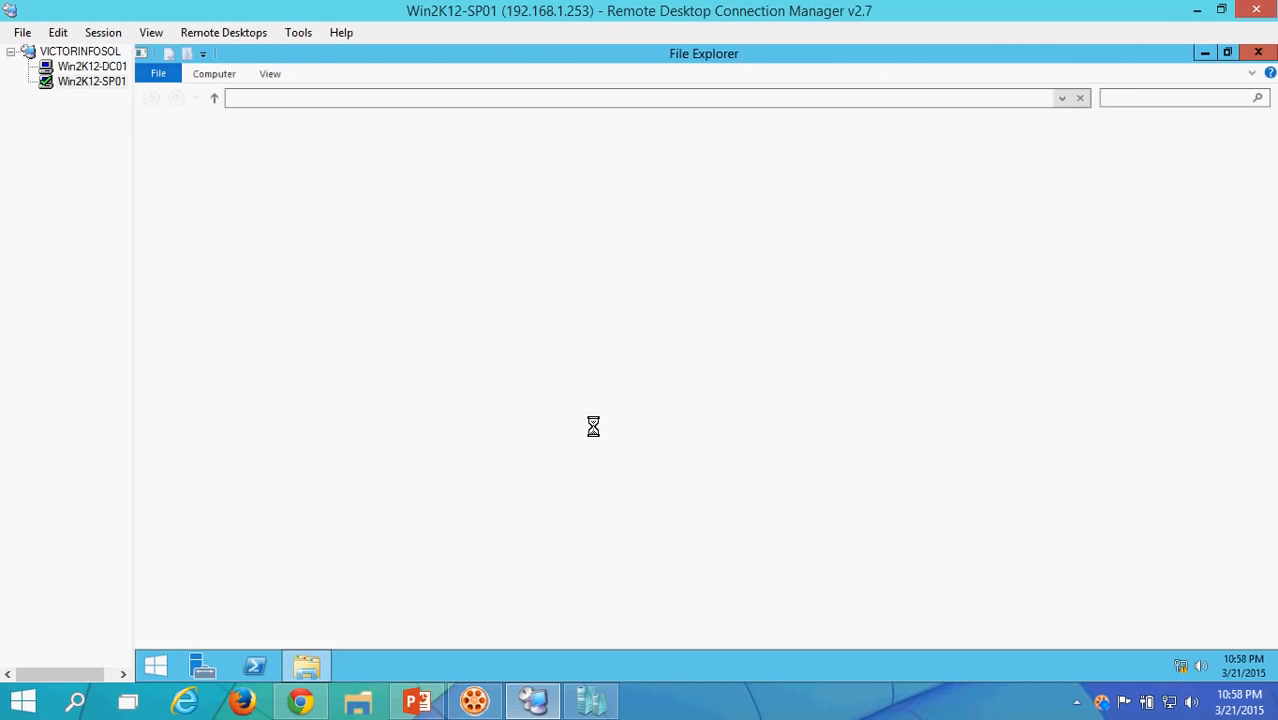
left_click(611, 486)
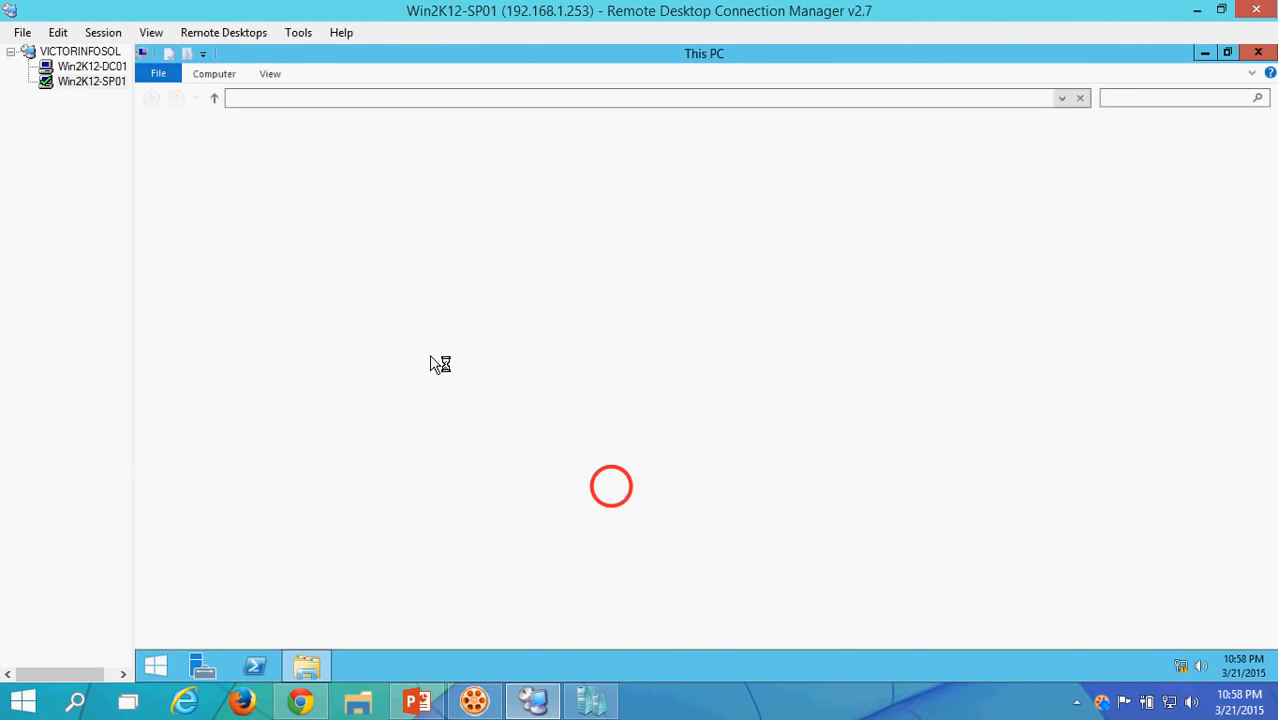
double_click(567, 280)
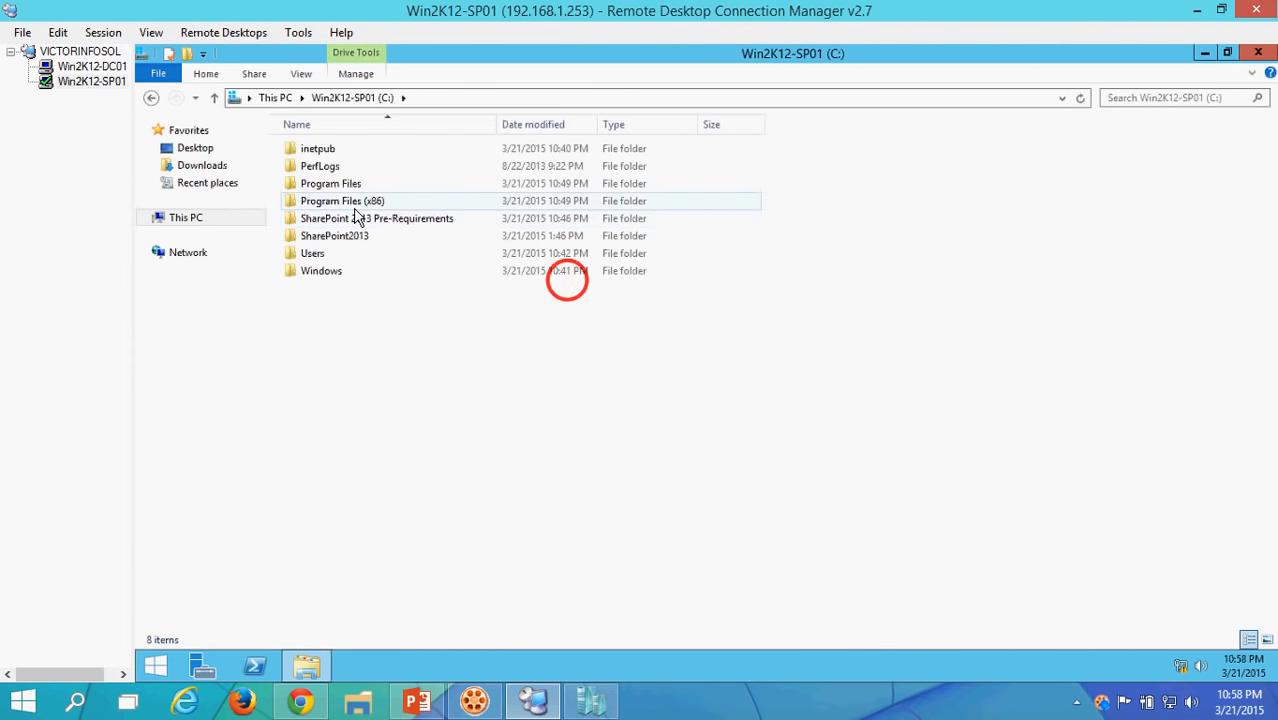
double_click(352, 216)
double_click(349, 150)
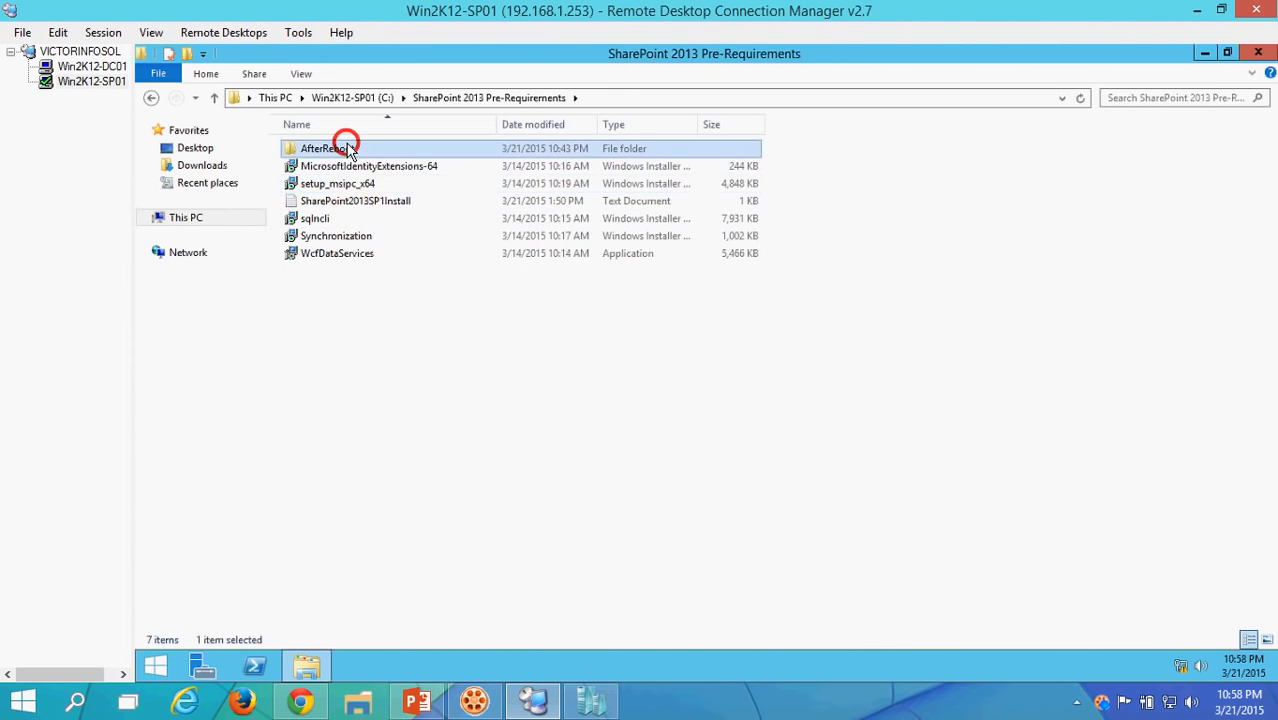
left_click(712, 97)
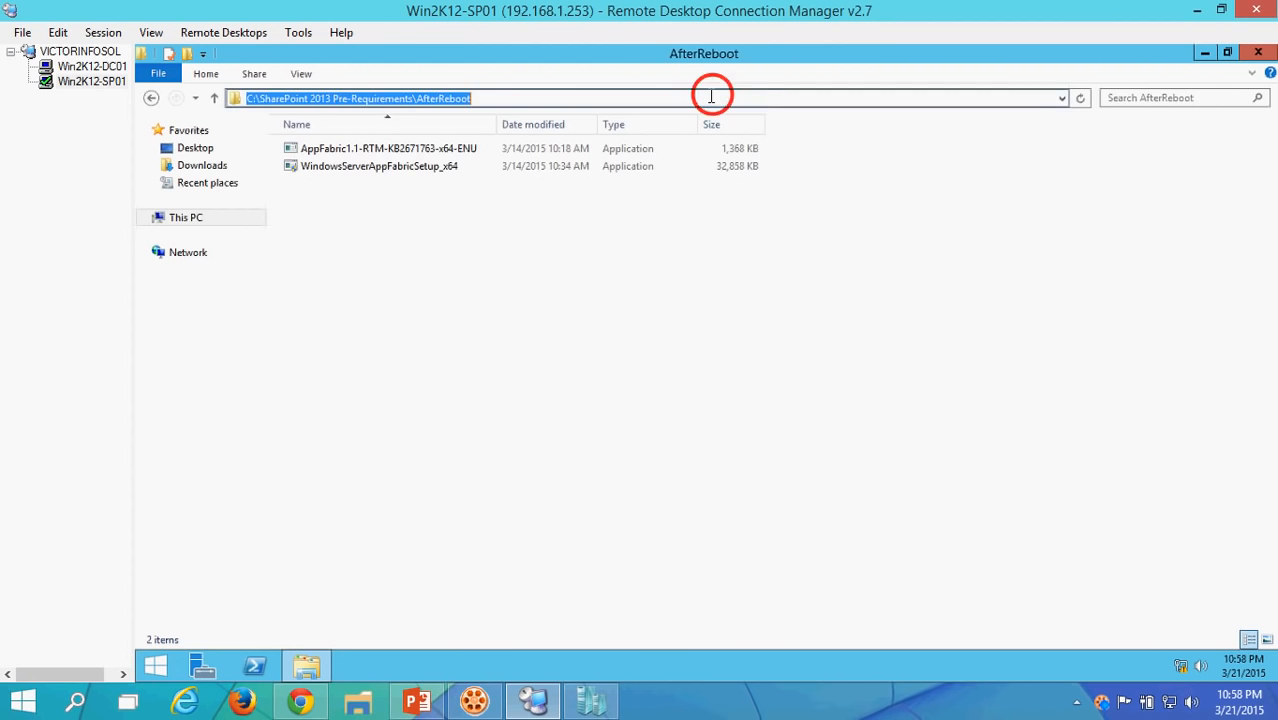
- Run Windows PowerShell as administrator on the server
left_click(170, 658)
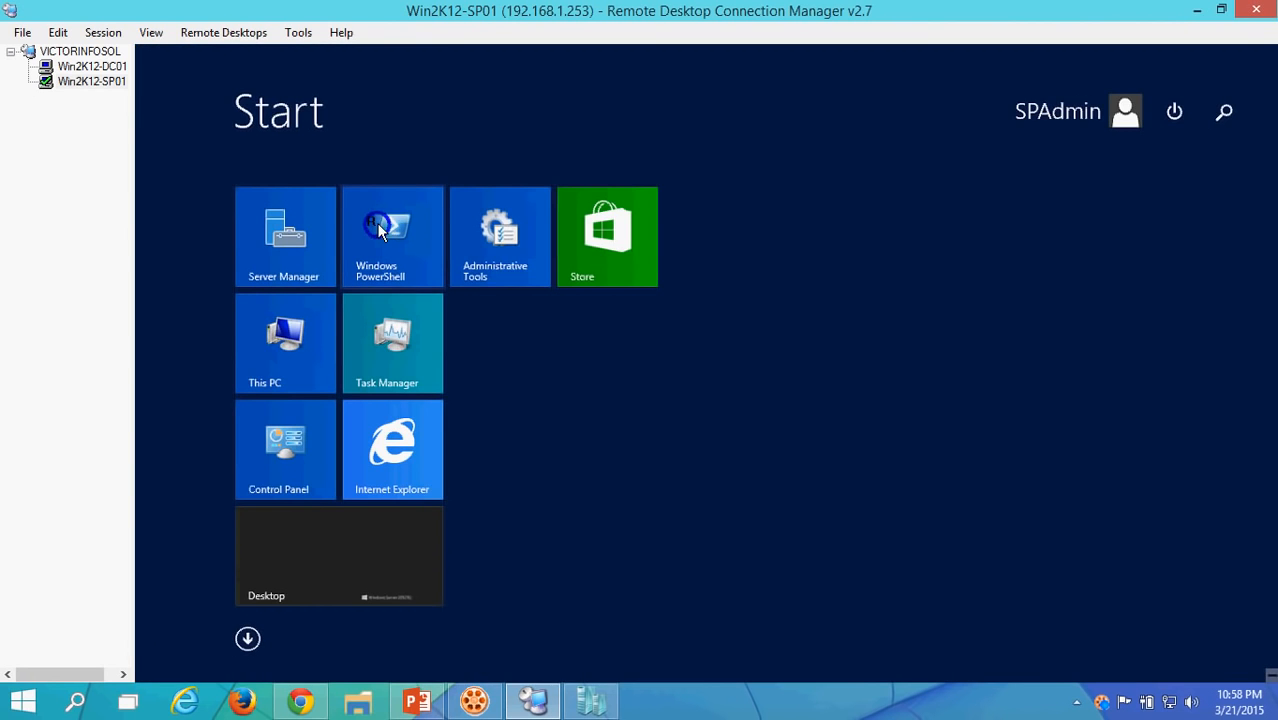
right_click(377, 223)
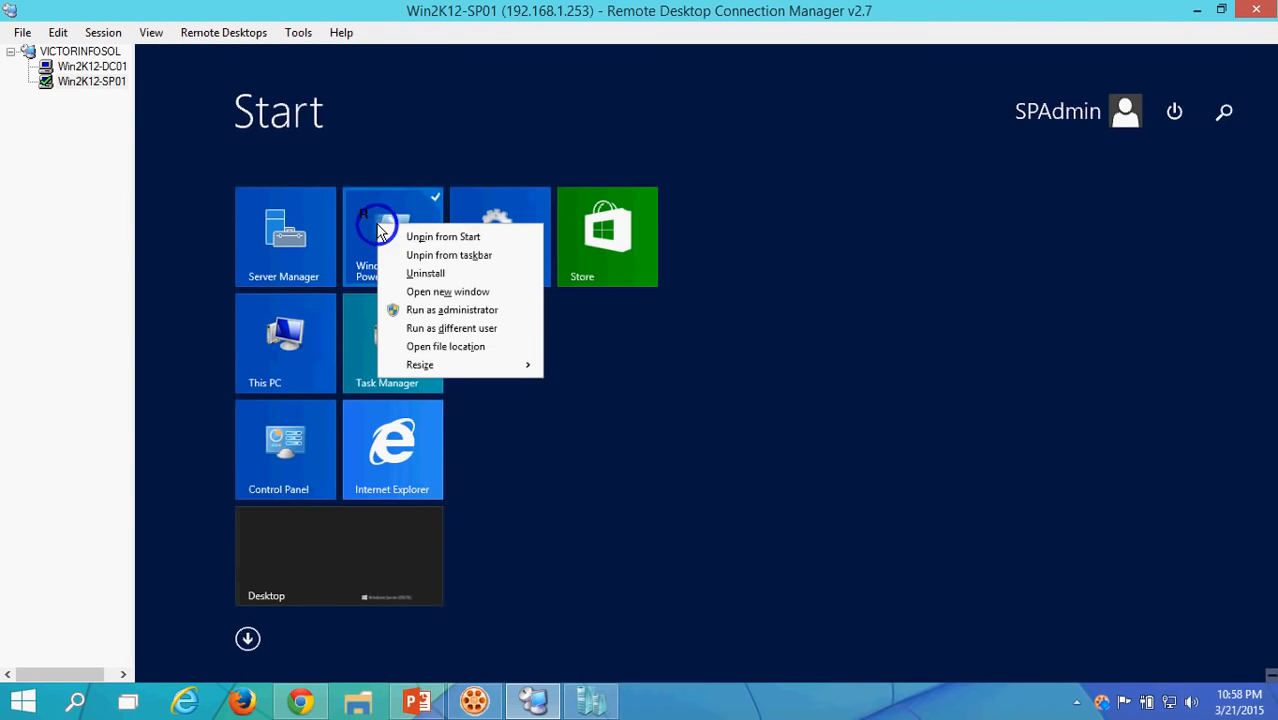
left_click(434, 312)
left_click(774, 383)
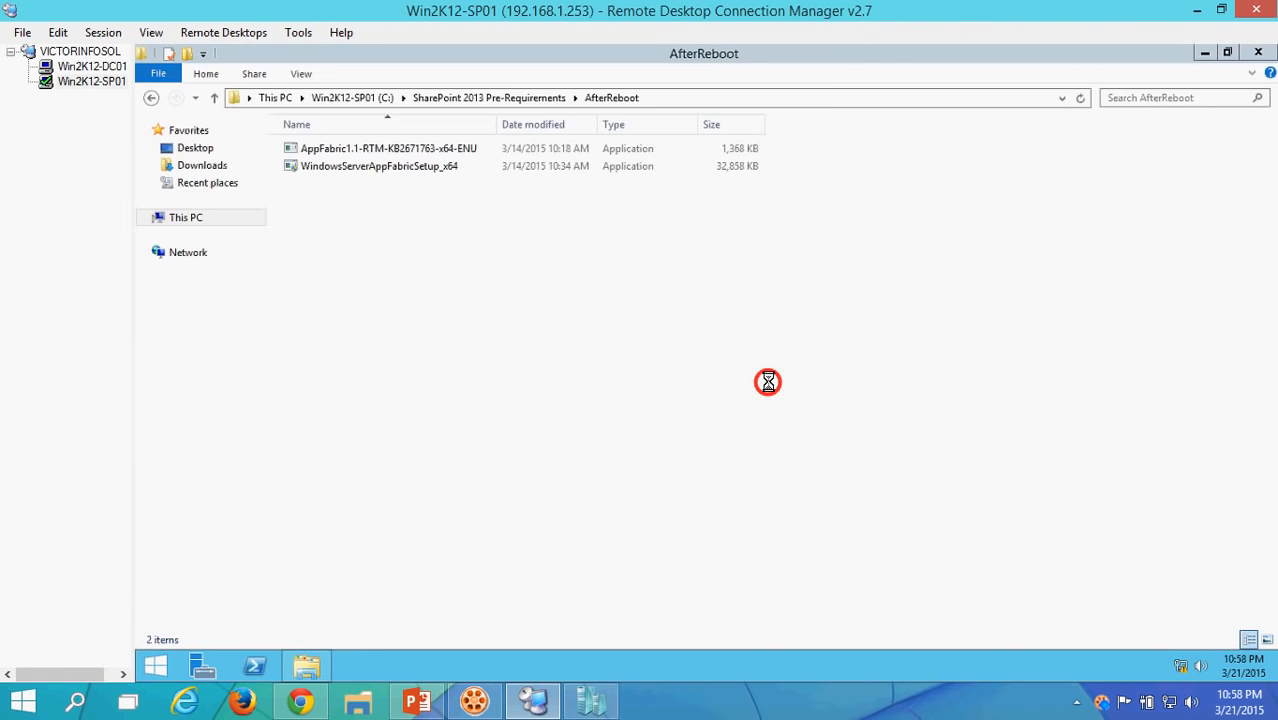
- Enter cd C:\SharePoint 2013 Pre-Requirements\AfterReboot at the PowerShell prompt, pasting in the folder path
left_click_drag(442, 53, 436, 206)
left_click(437, 158)
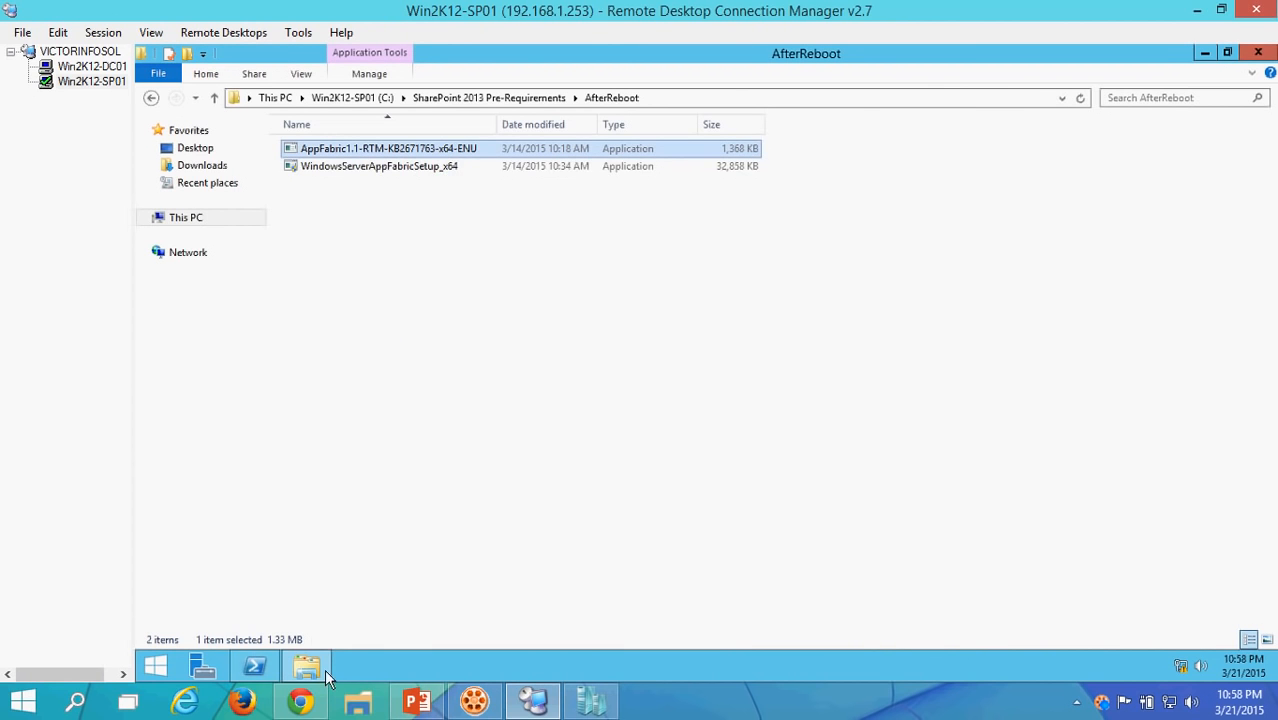
right_click(436, 150)
left_click(258, 665)
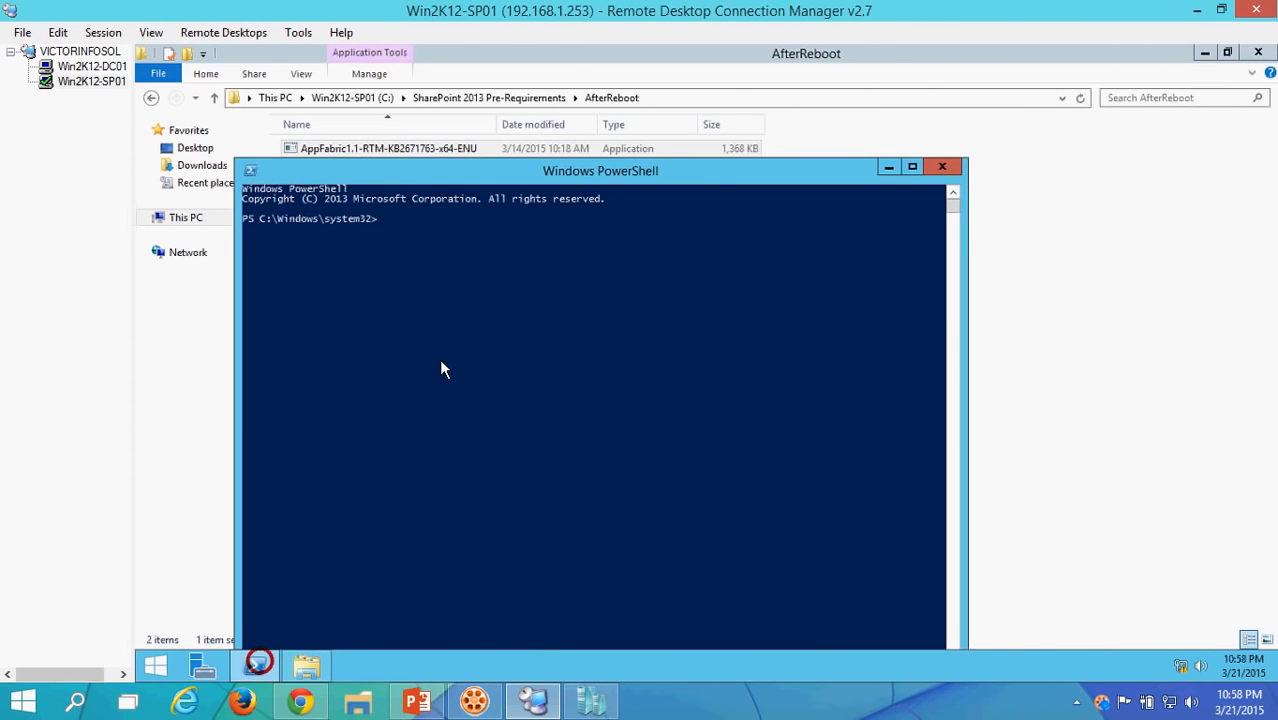
right_click(460, 175)
left_click(533, 298)
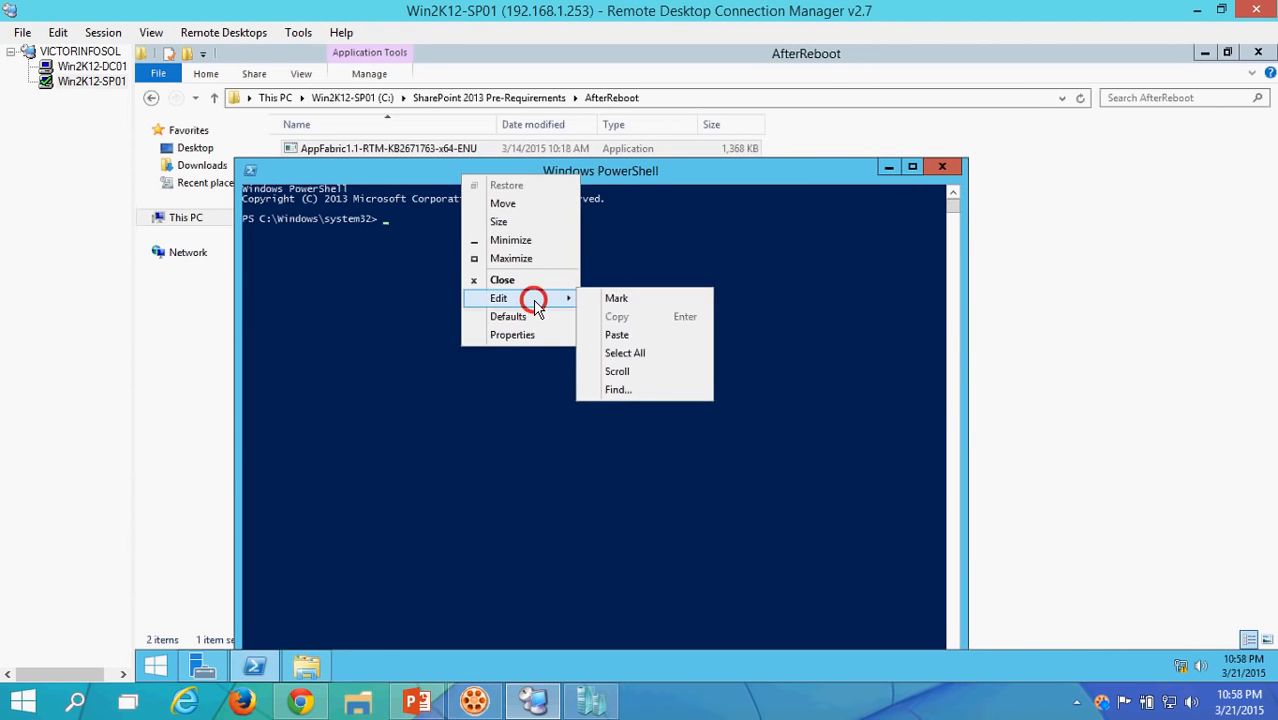
left_click(626, 338)
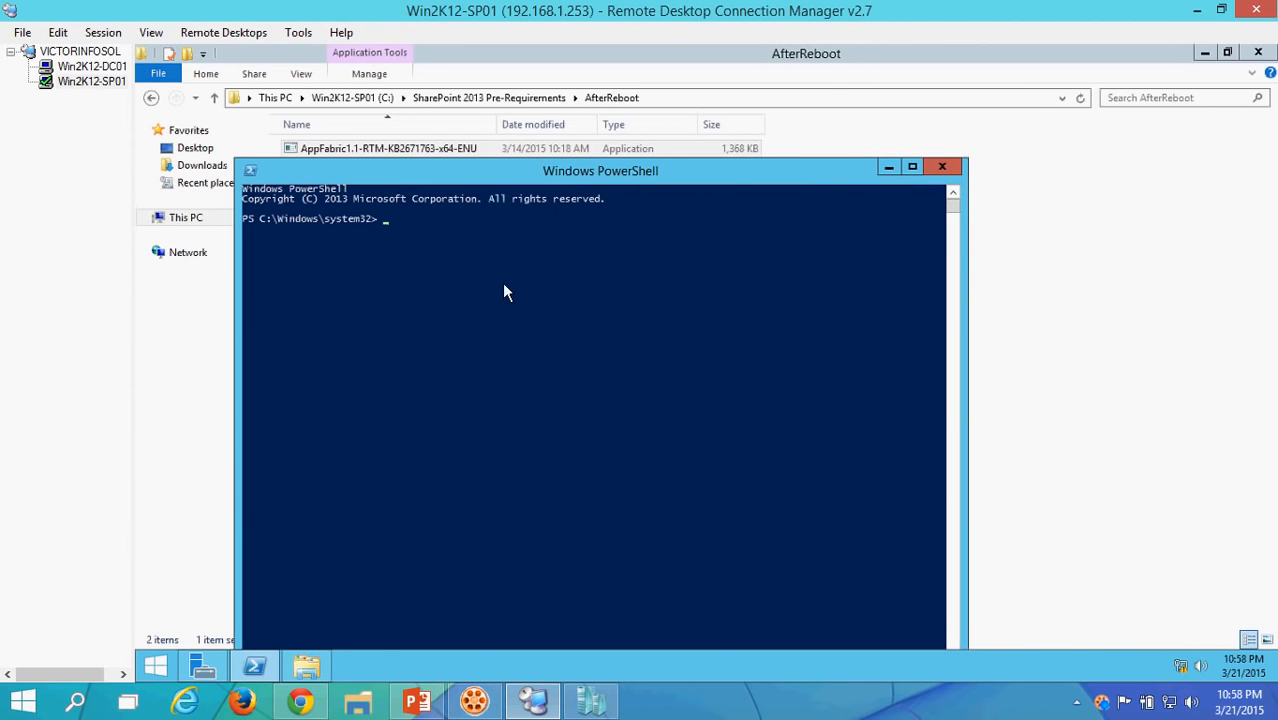
- Open the SharePoint2013SP1Install text file from the parent folder and select its WindowsServerAppFabricSetup_x64.exe command line
left_click(1088, 268)
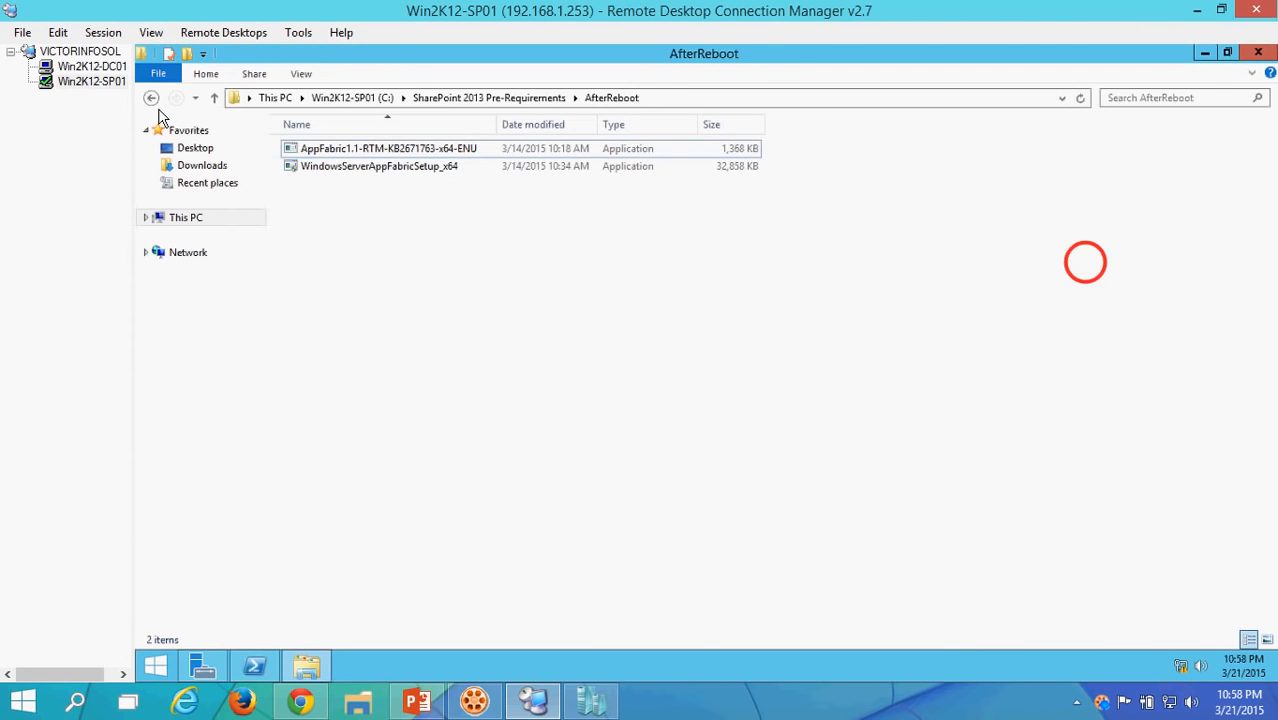
left_click(151, 97)
double_click(328, 201)
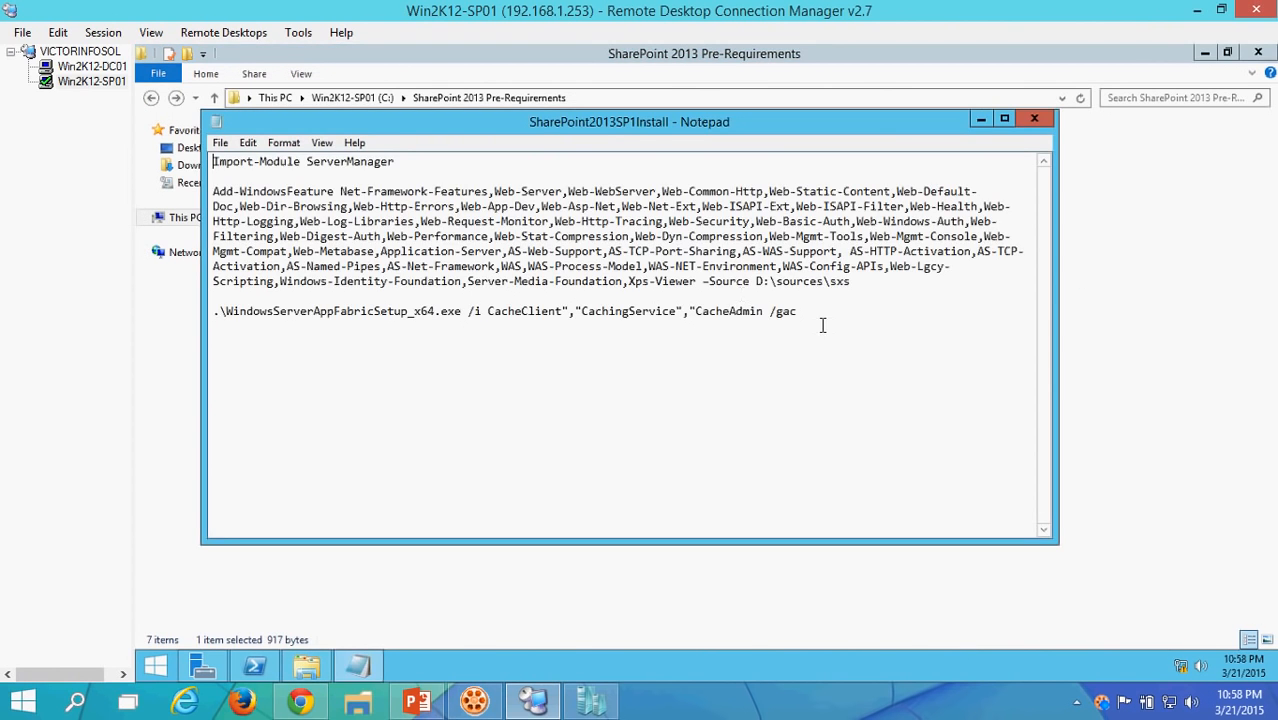
left_click_drag(795, 311, 205, 312)
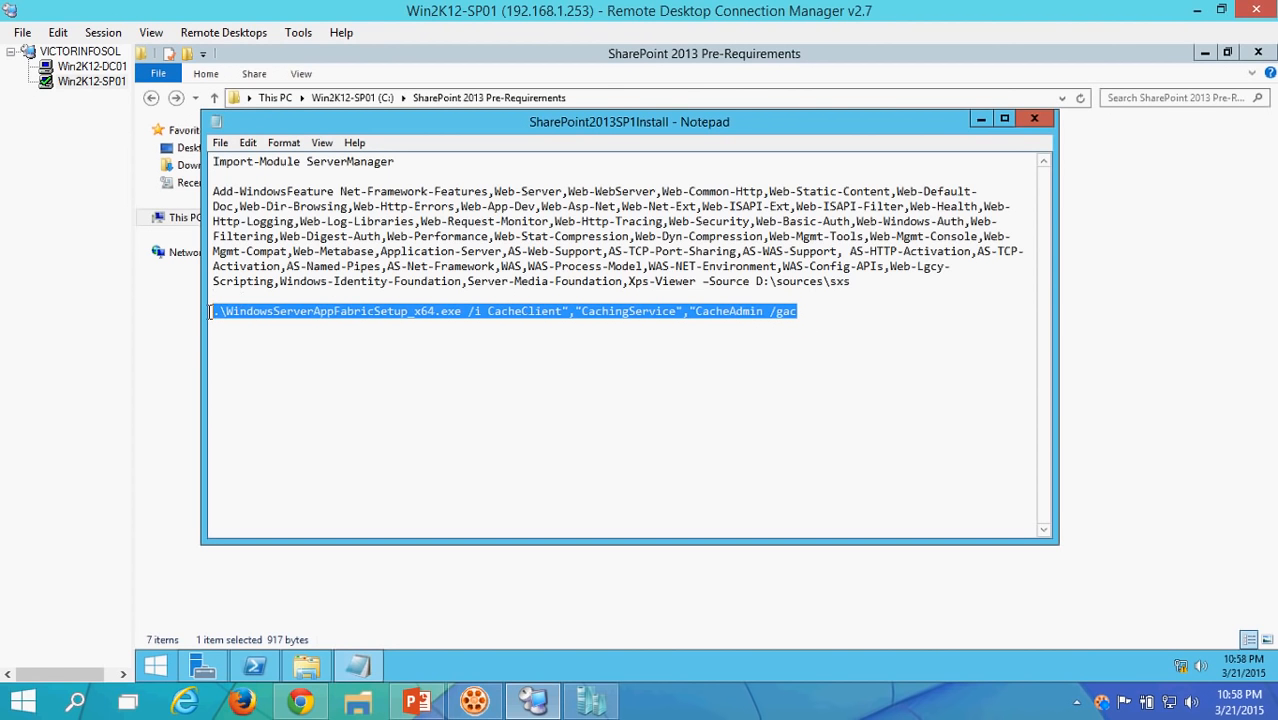
- Change PowerShell's directory to AfterReboot and enter .\WindowsServerAppFabricSetup_x64.exe /i CacheClient","CachingService","CacheAdmin /gac at the prompt
left_click(256, 666)
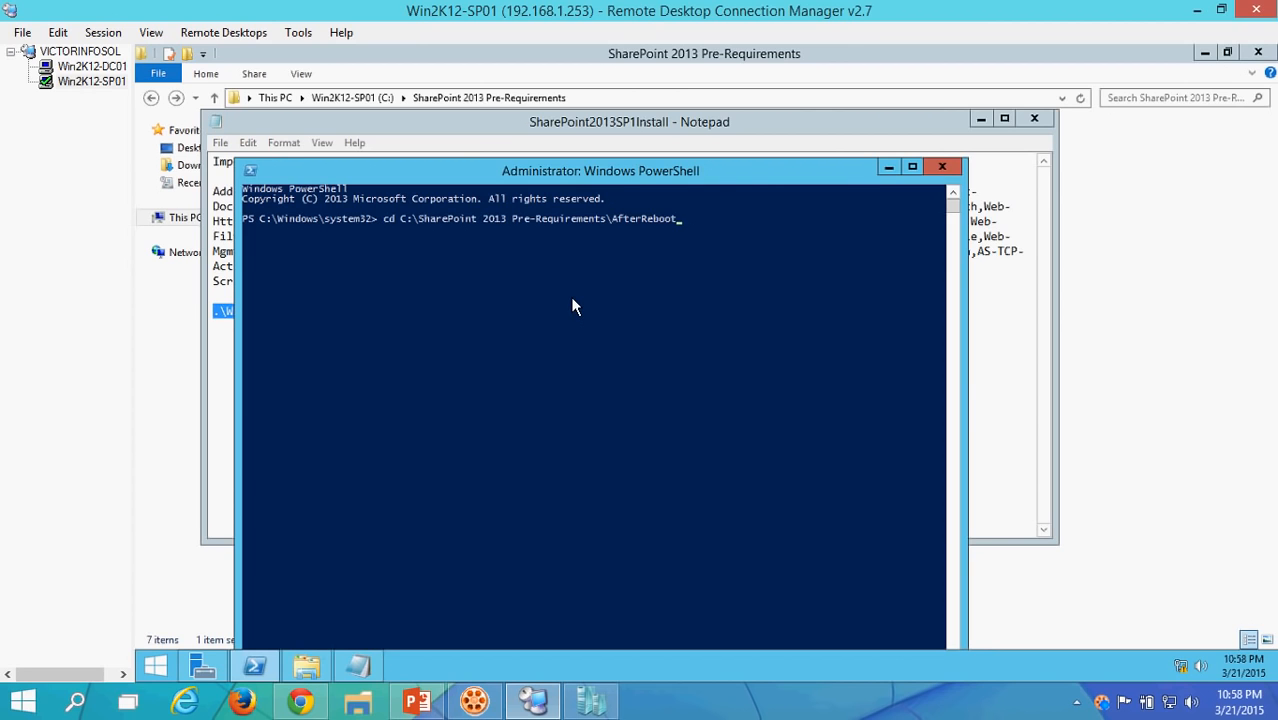
left_click(452, 268)
key("Escape")
left_click(524, 174)
left_click_drag(527, 178, 547, 111)
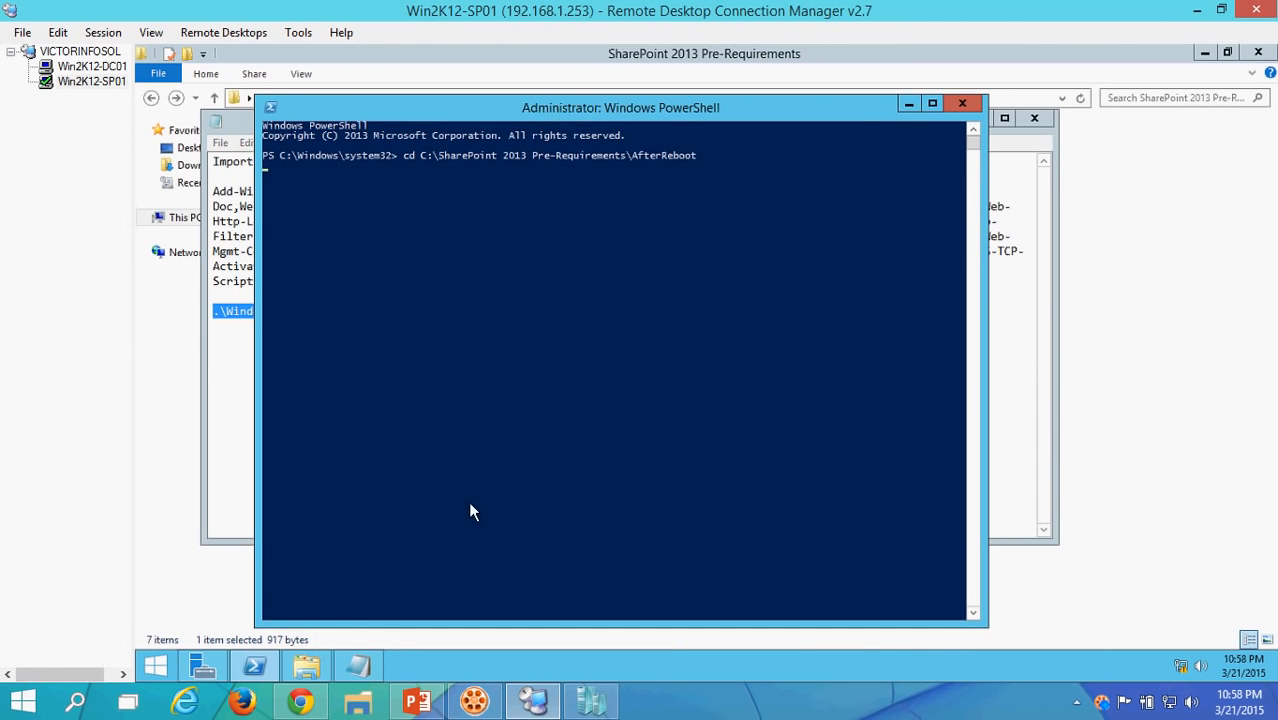
left_click(688, 706)
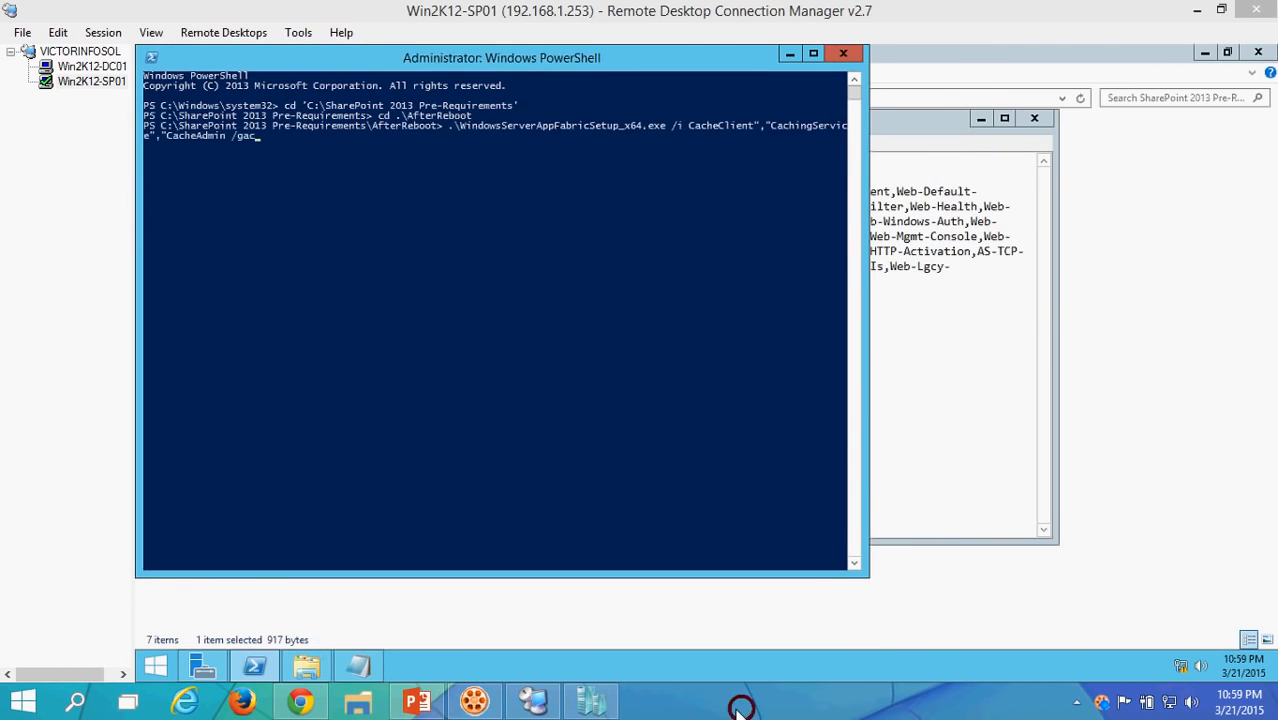
left_click(498, 262)
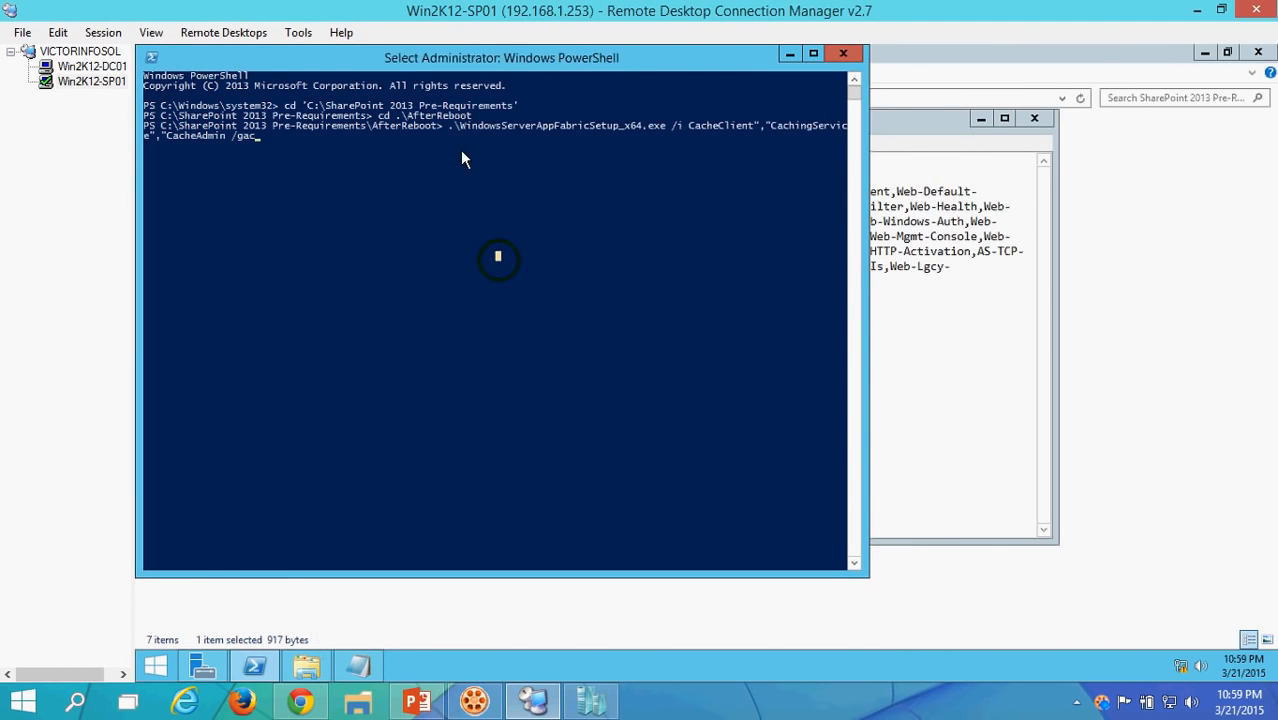
key("Escape")
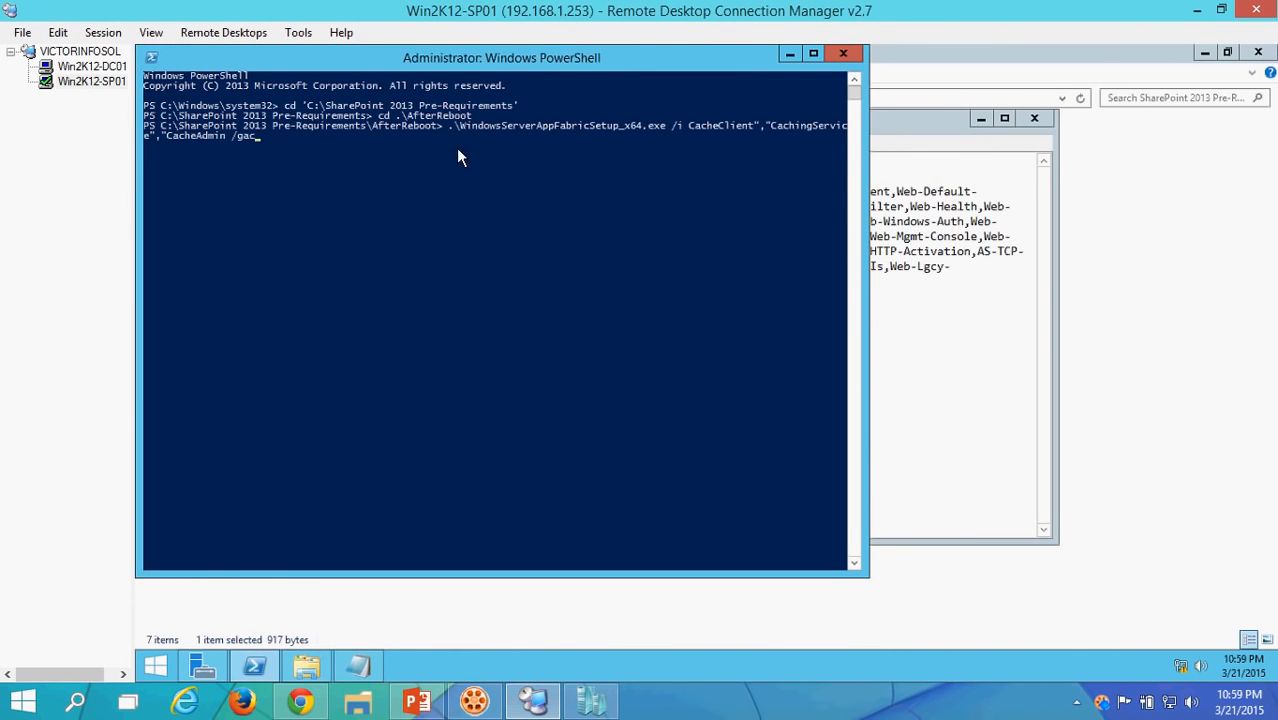
left_click(311, 160)
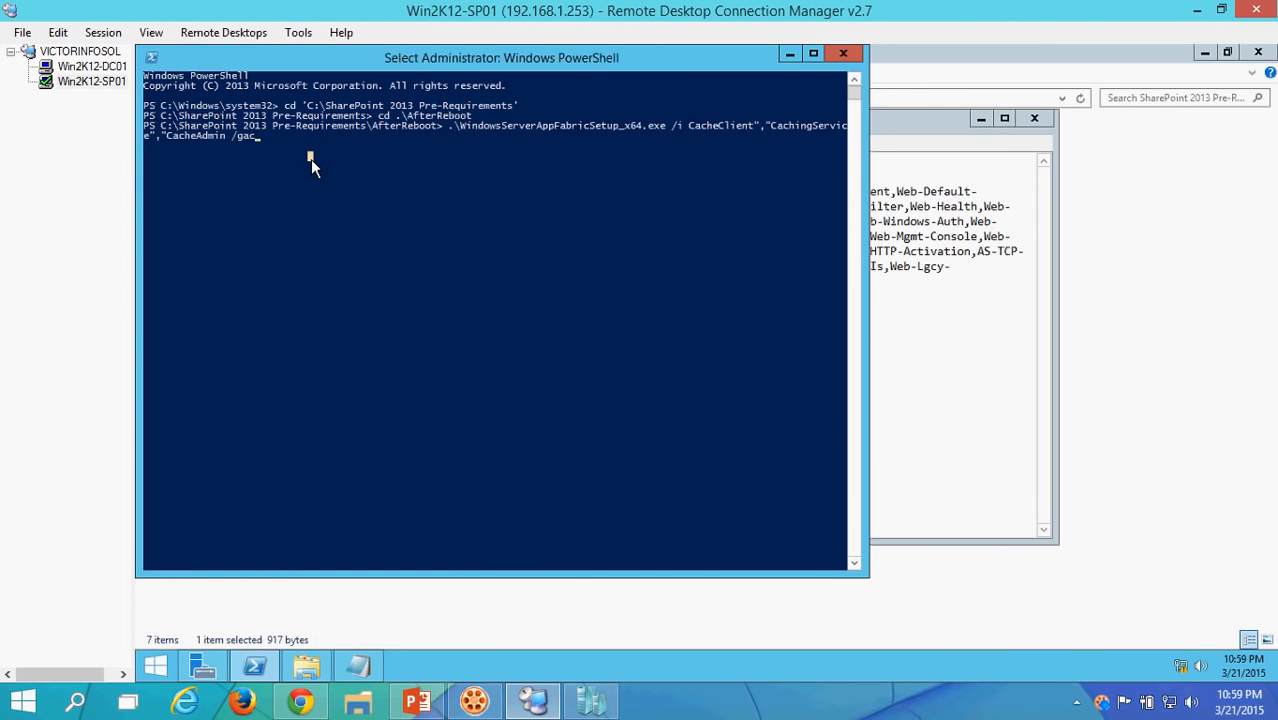
- Open the server's Task Manager in detailed view beside PowerShell and expand the signed-in account's process list under Users
key("Escape")
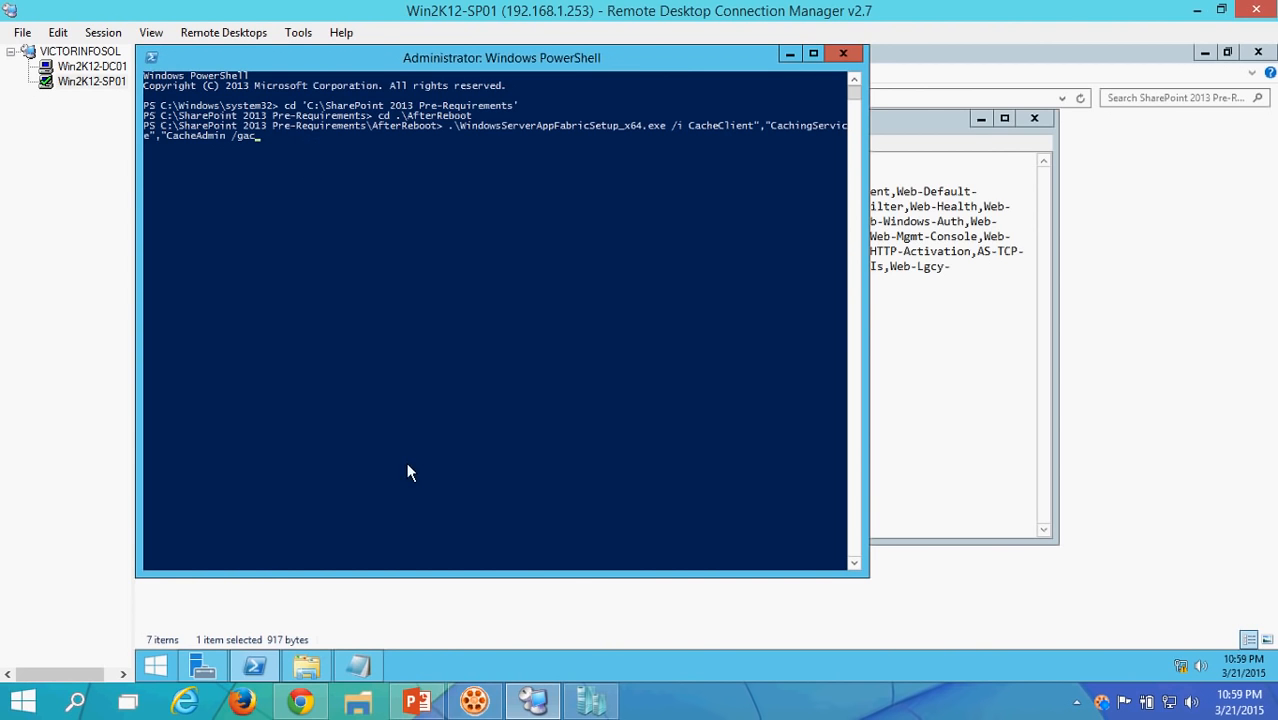
right_click(663, 663)
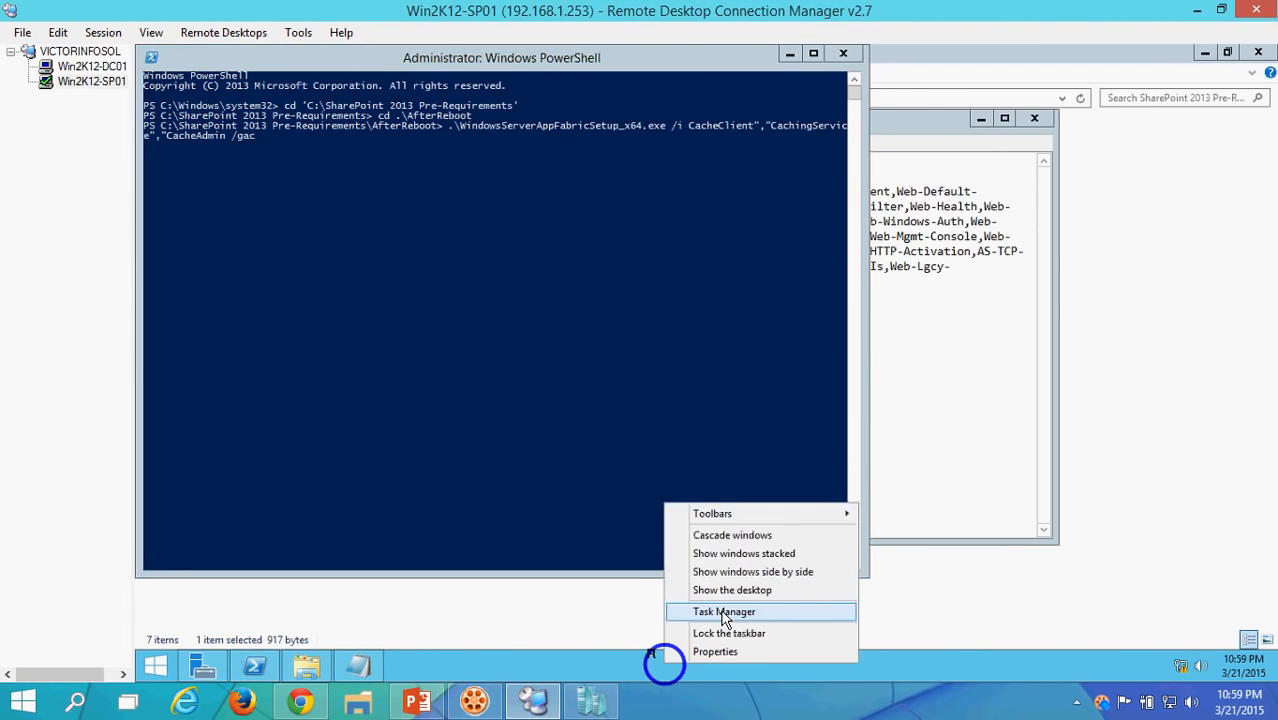
left_click(724, 612)
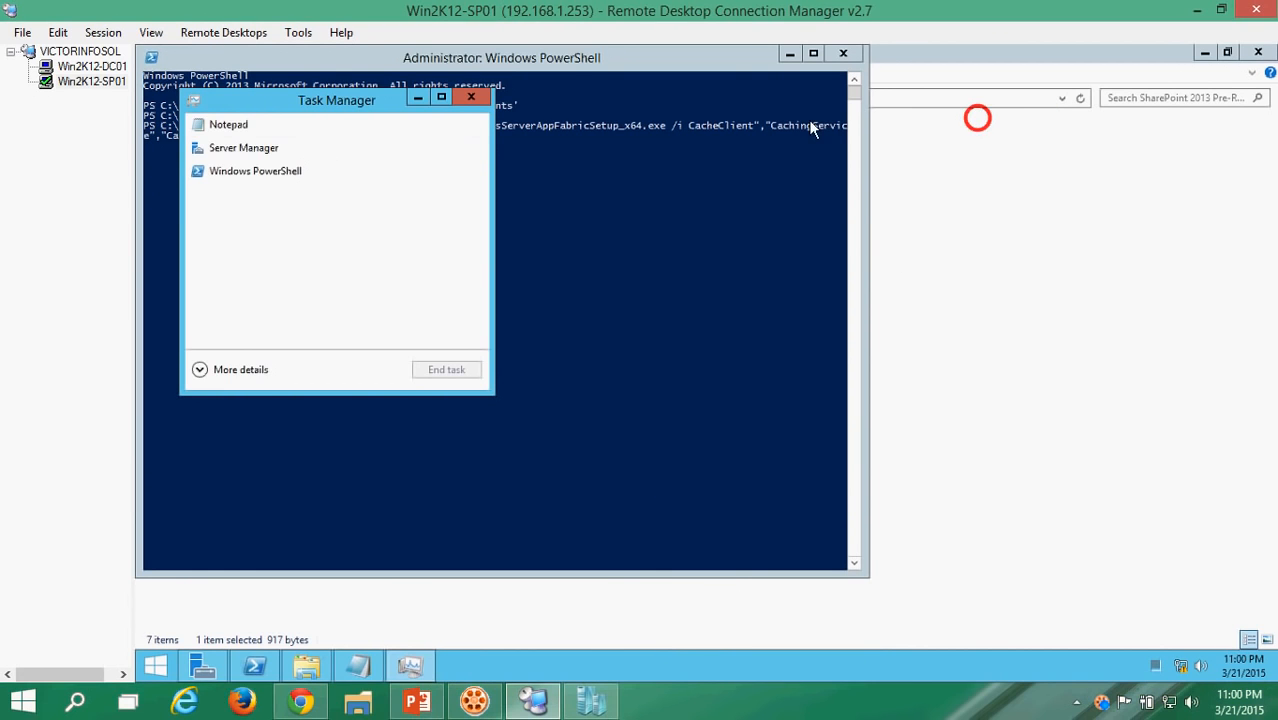
left_click_drag(357, 102, 1038, 163)
left_click(903, 421)
left_click_drag(958, 143, 878, 125)
left_click(920, 167)
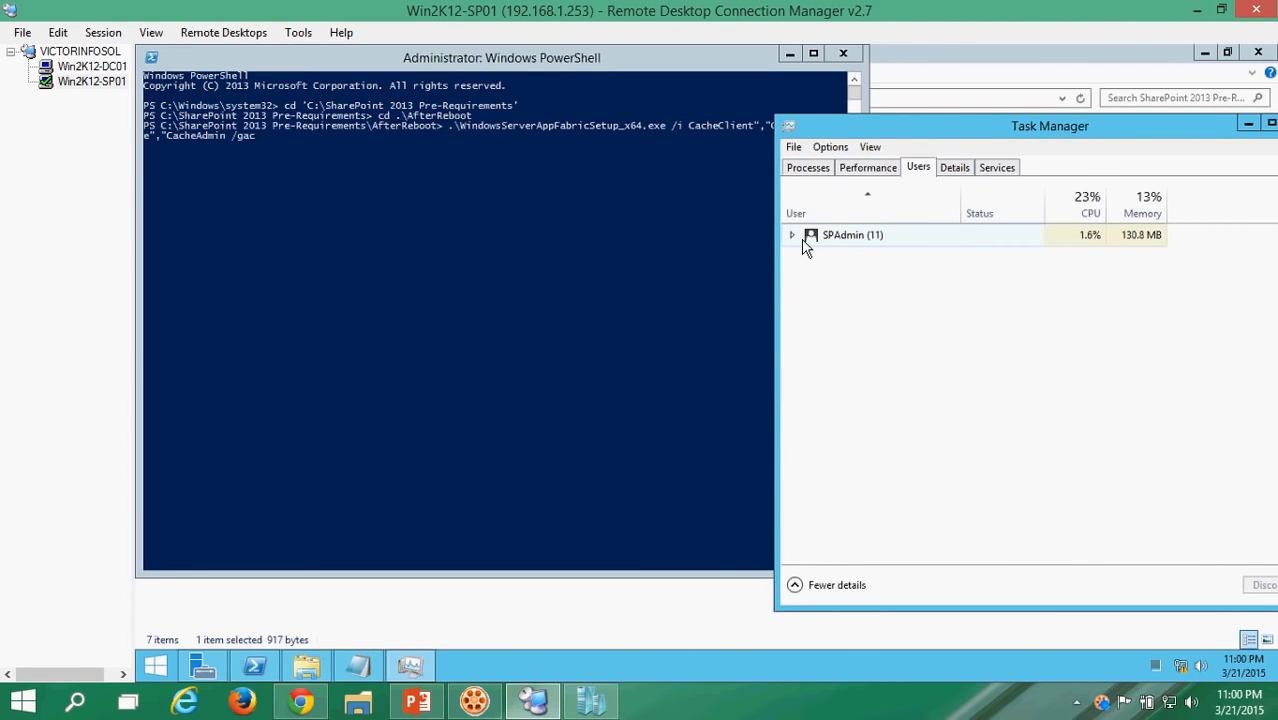
left_click(793, 236)
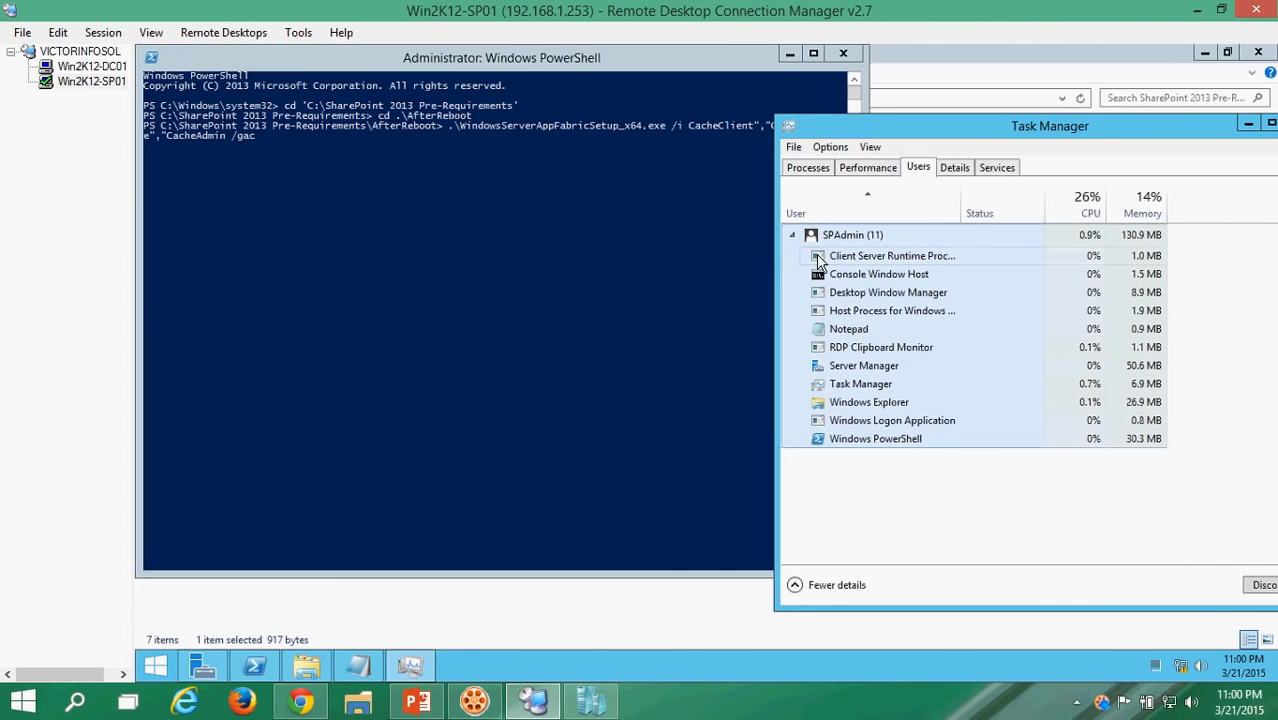
- Run the entered WindowsServerAppFabricSetup_x64.exe command in PowerShell and bring Task Manager forward to check the setup process
left_click(390, 250)
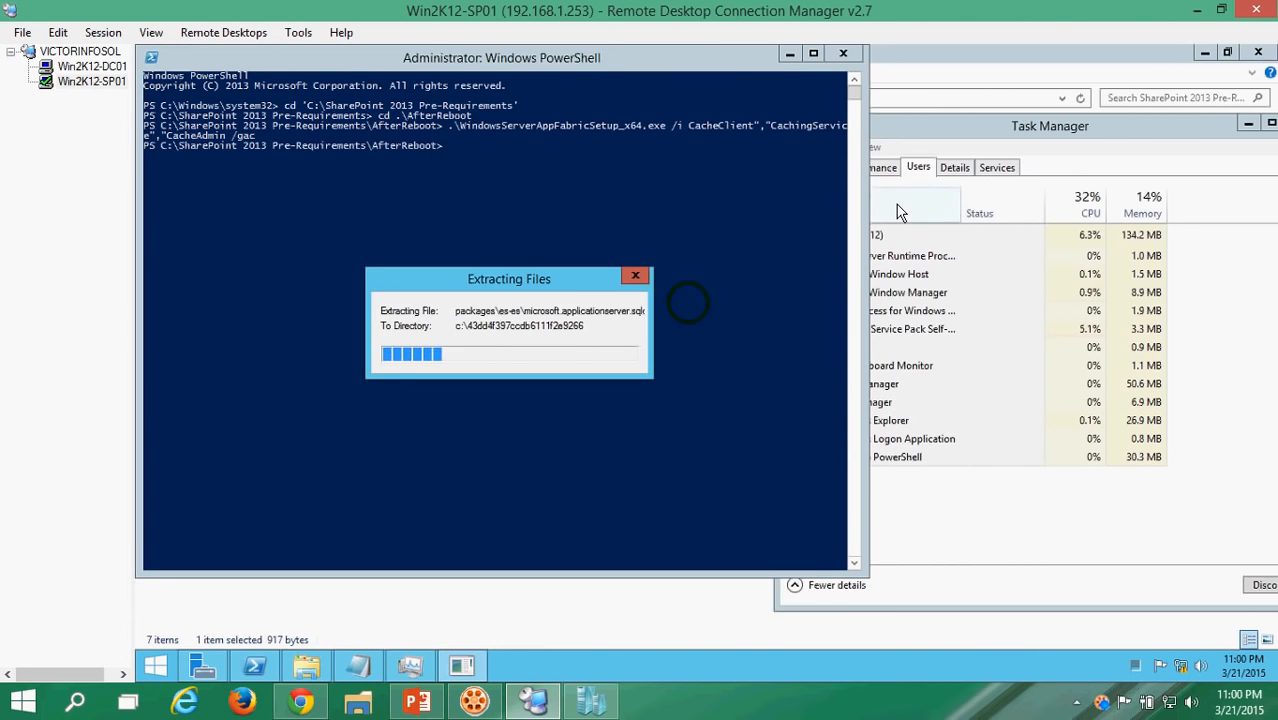
left_click(918, 125)
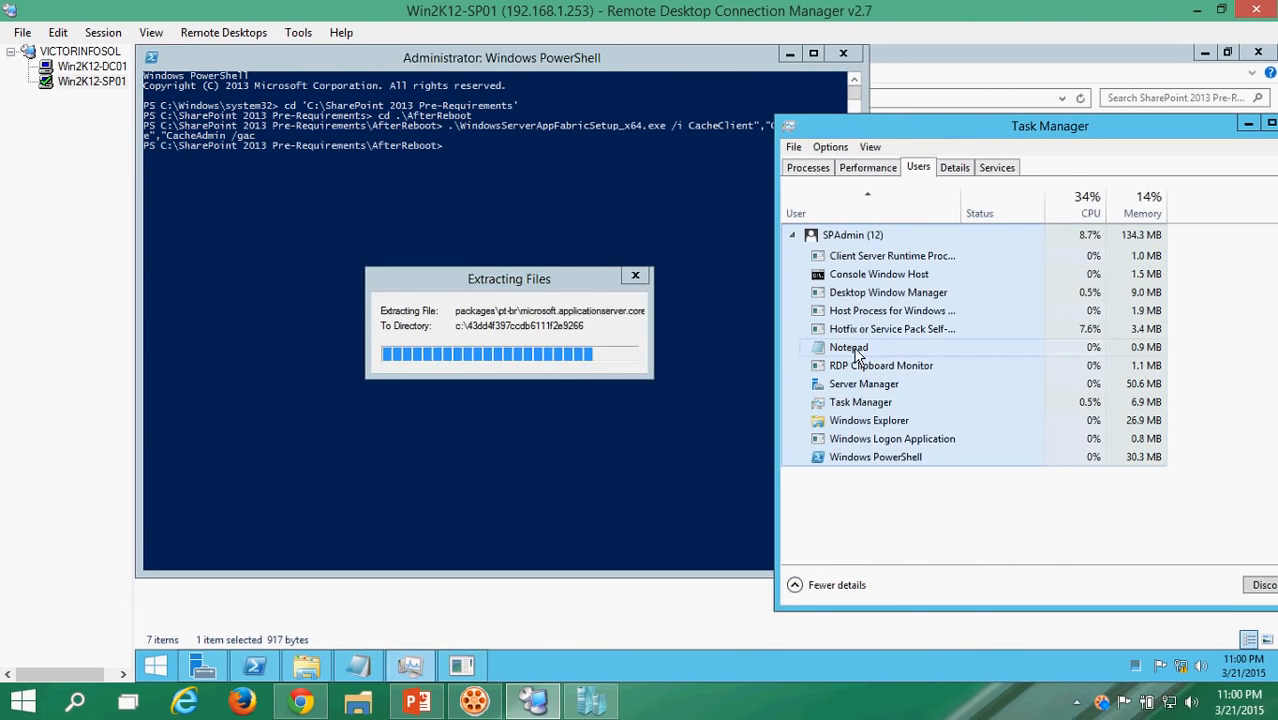
left_click(858, 408)
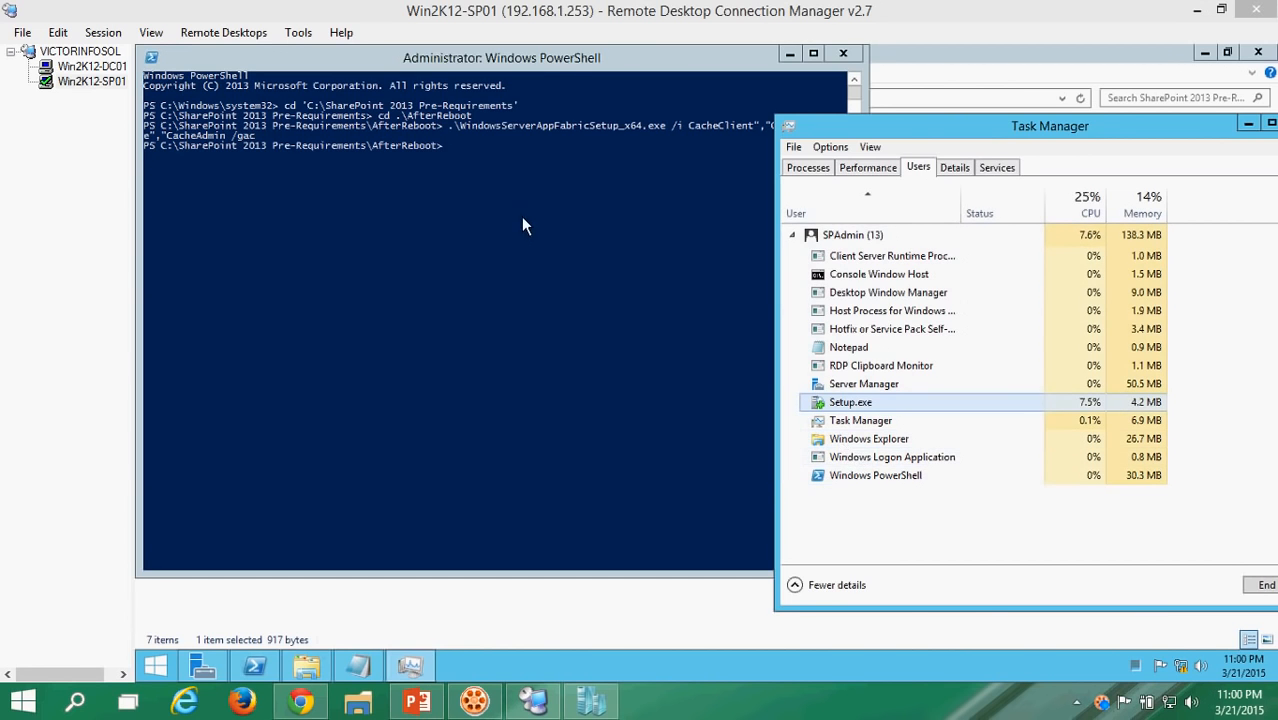
left_click(686, 141)
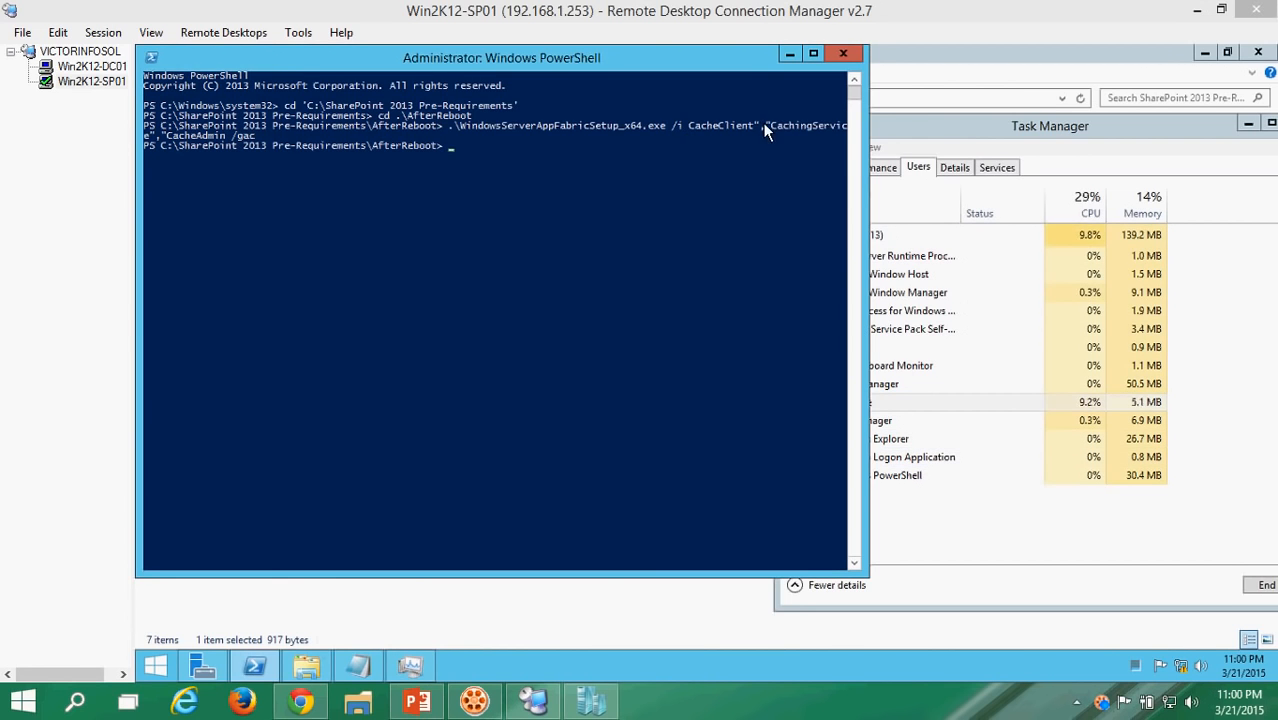
left_click(935, 126)
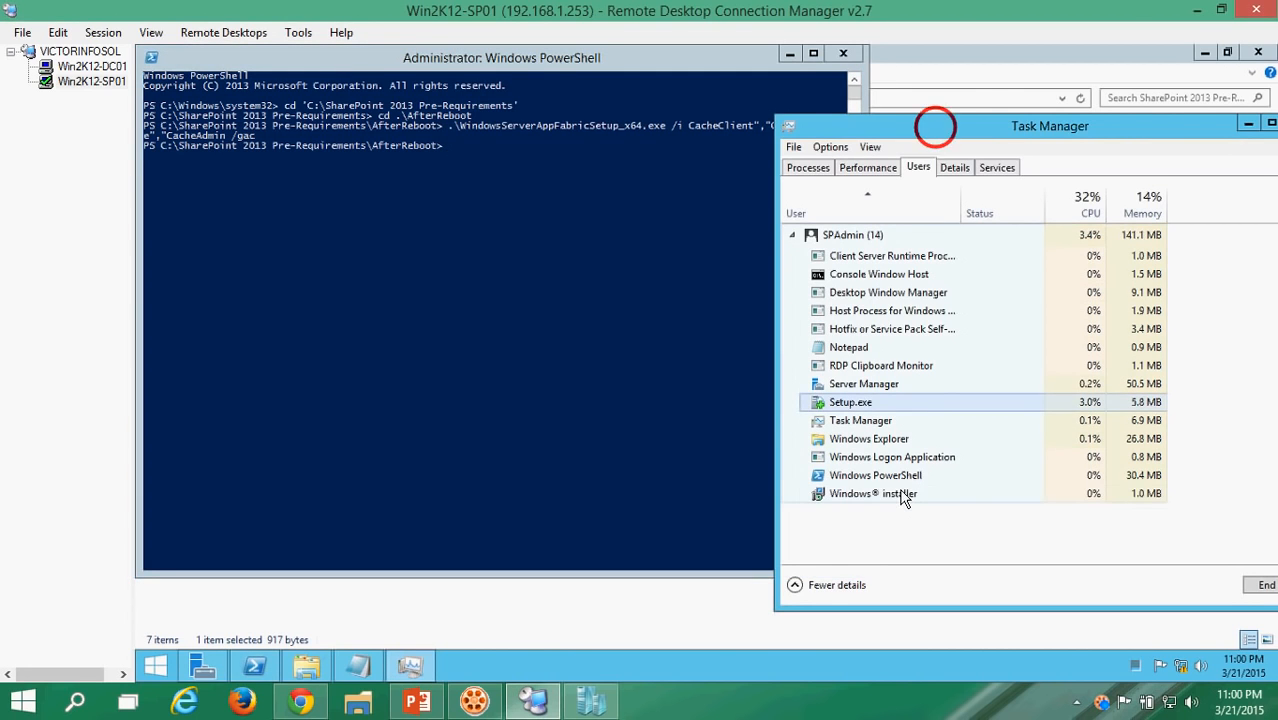
- Examine the Setup.exe, Windows installer and Hotfix or Service Pack processes in Task Manager while the AppFabric installation runs
left_click(888, 494)
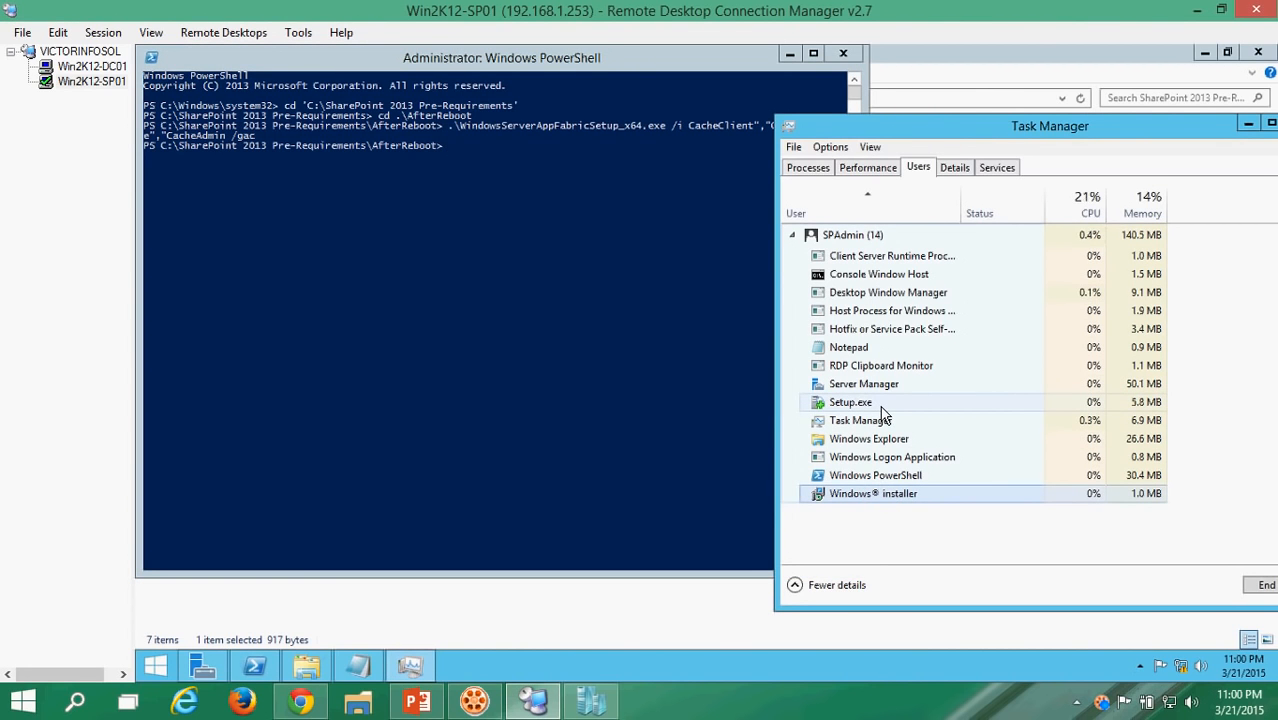
left_click(812, 704)
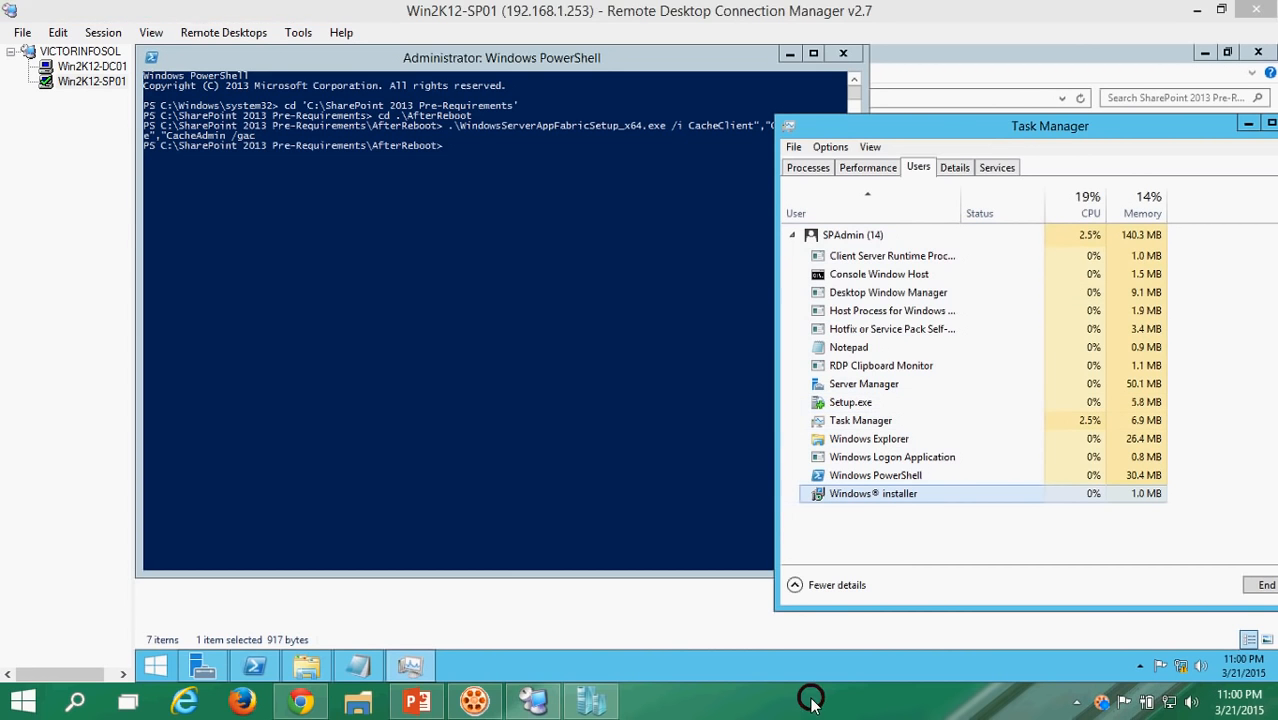
left_click(890, 510)
left_click(868, 403)
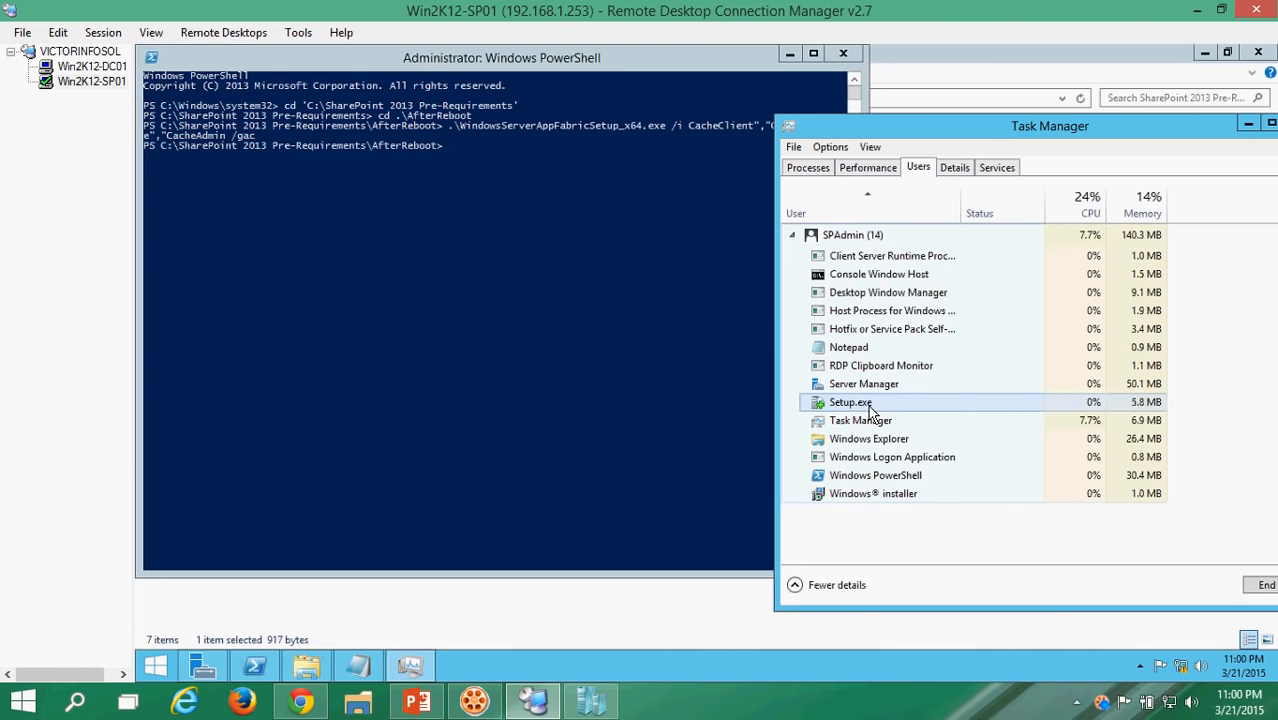
left_click(868, 403)
left_click(870, 493)
left_click(865, 403)
left_click(854, 497)
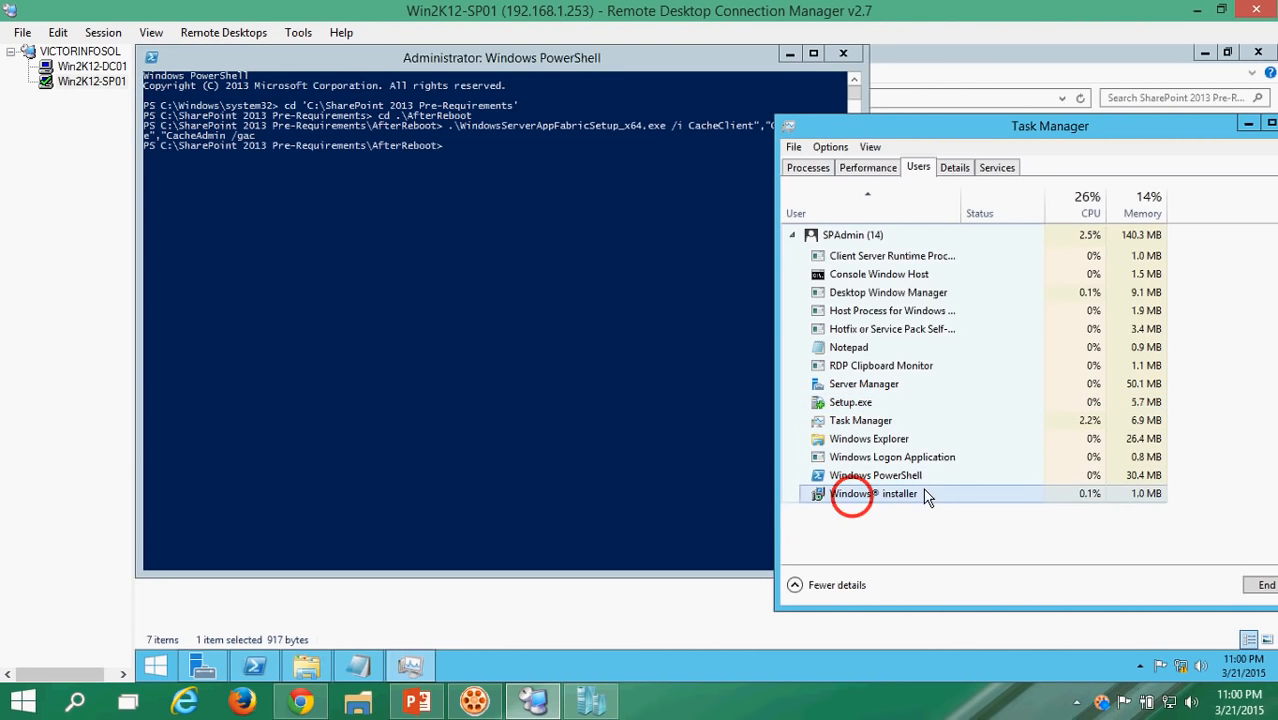
left_click(876, 705)
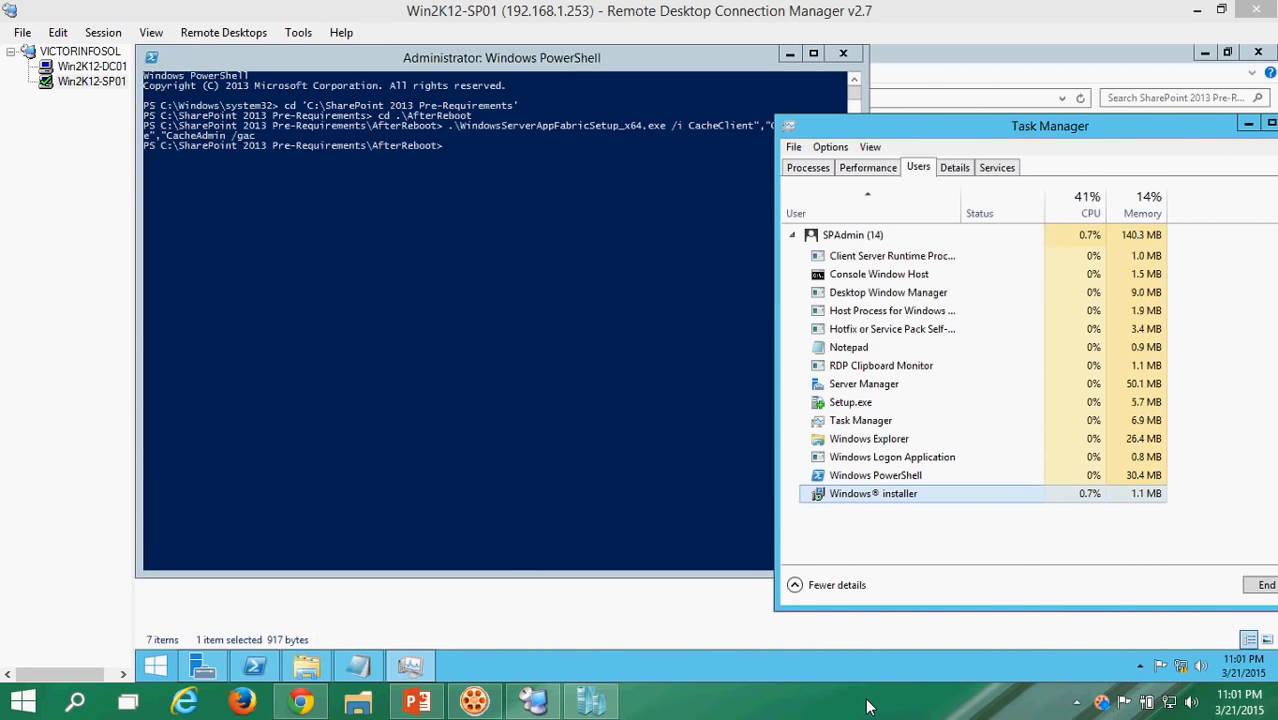
left_click(920, 523)
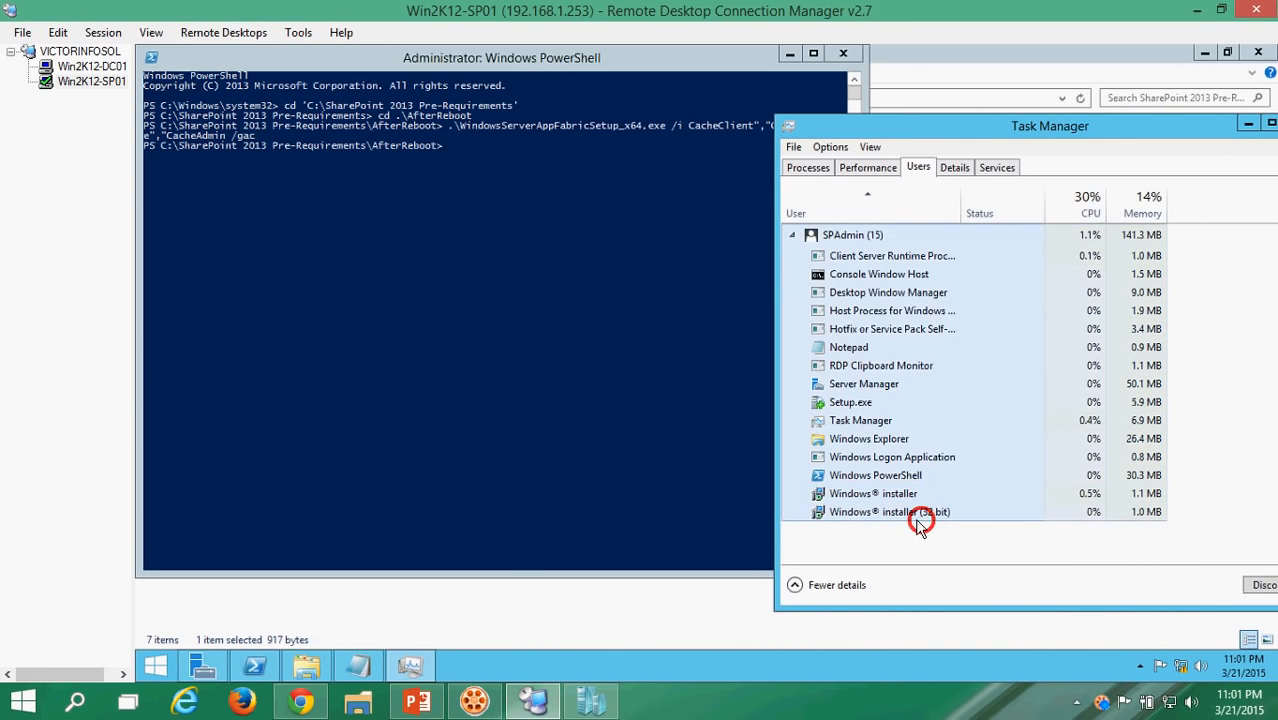
left_click(915, 513)
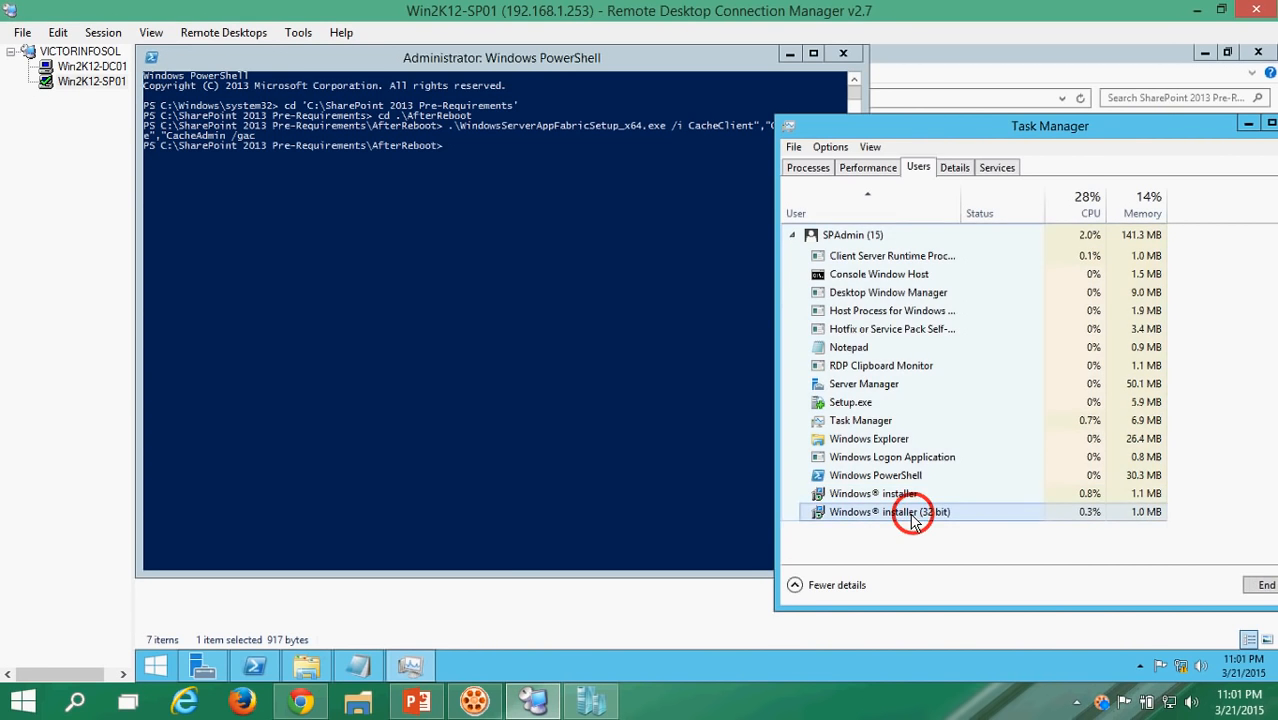
left_click(870, 403)
left_click(878, 330)
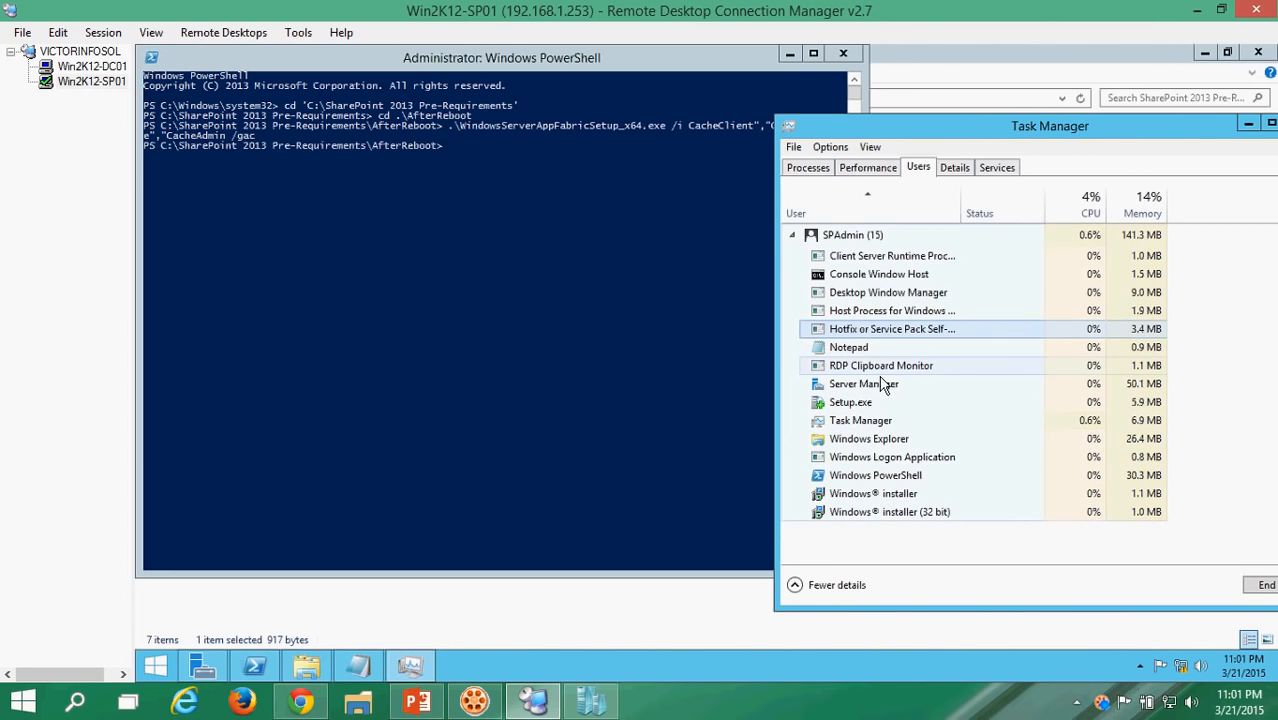
- Keep monitoring the account's process list in Task Manager until the AppFabric setup and installer processes have ended
left_click(912, 704)
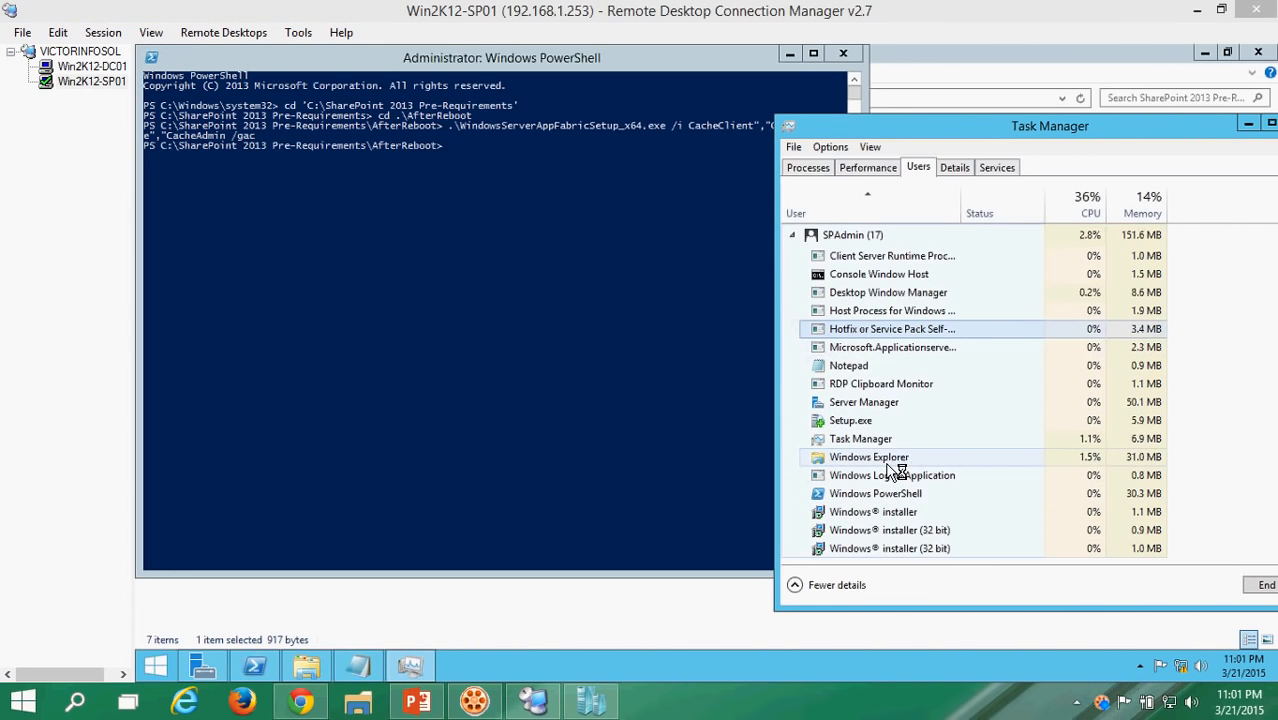
left_click(900, 706)
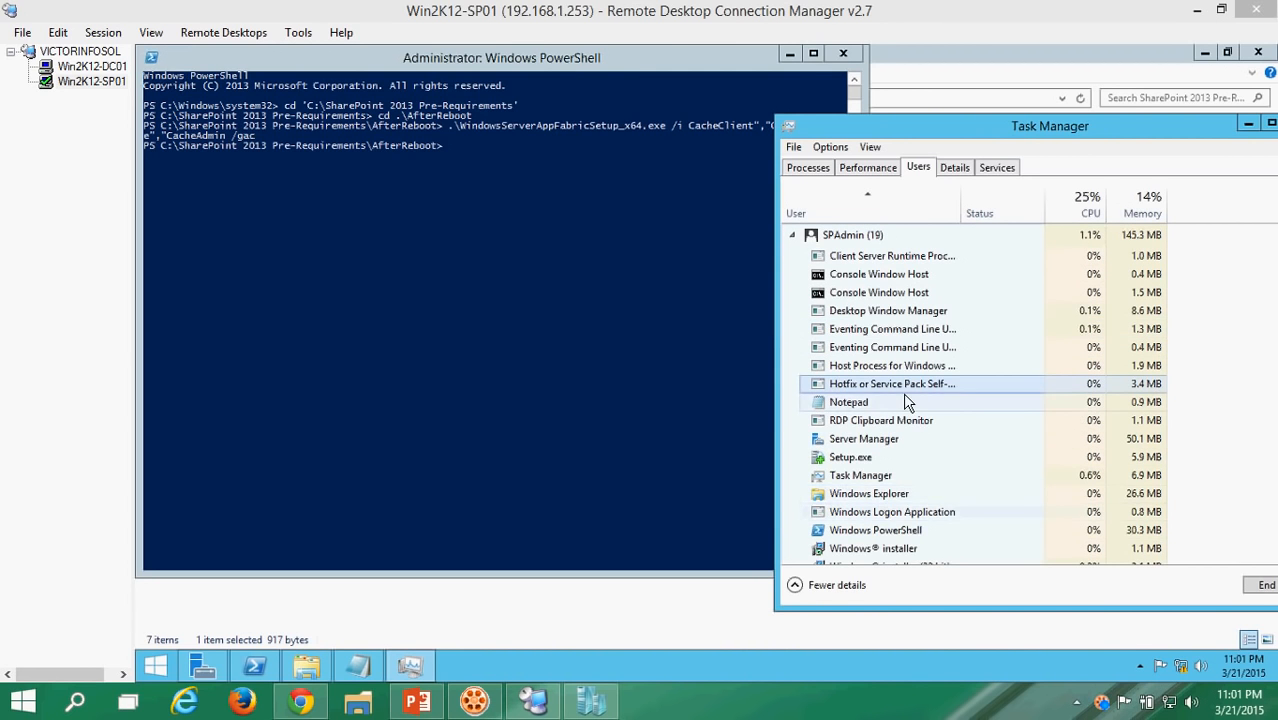
left_click(882, 546)
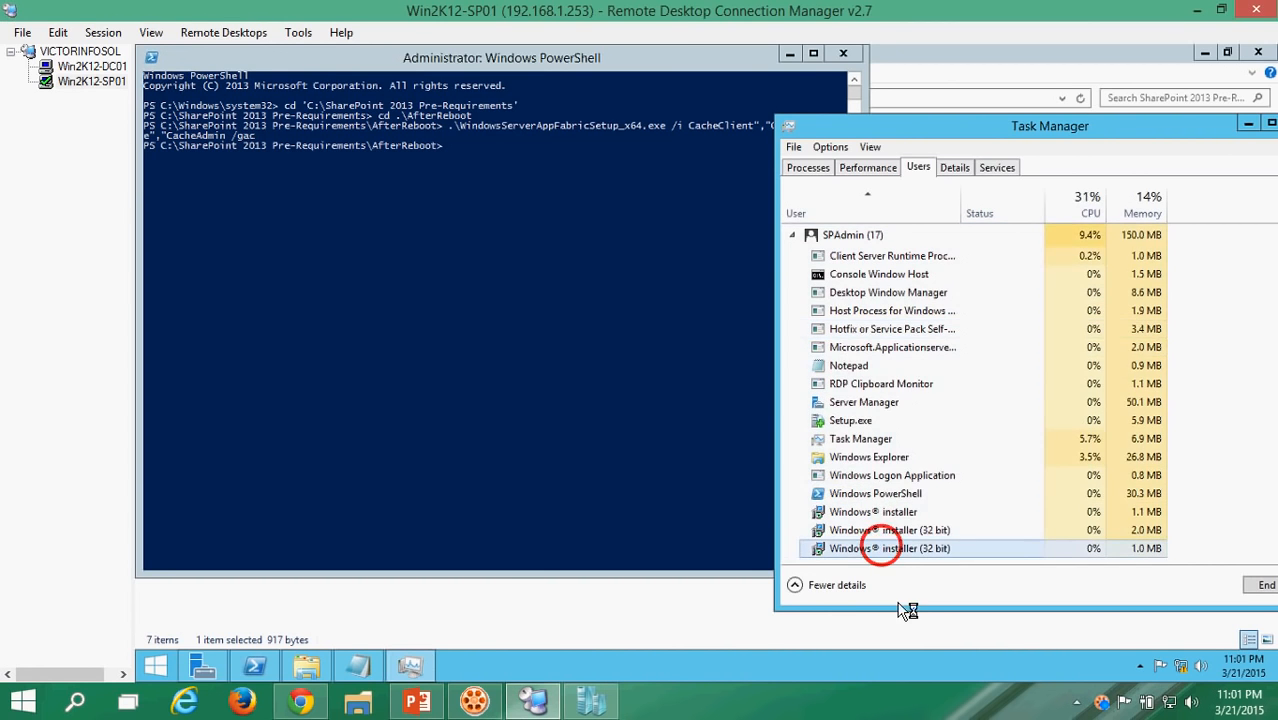
left_click(884, 516)
left_click(903, 692)
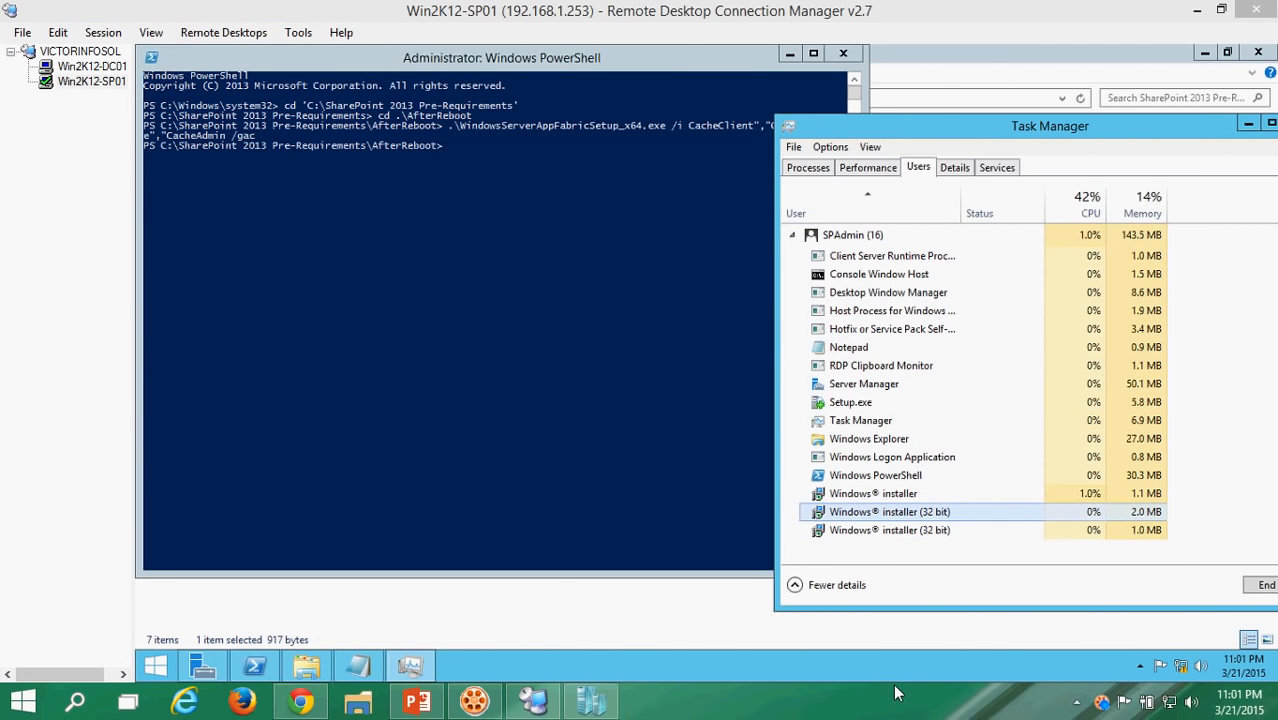
left_click(893, 697)
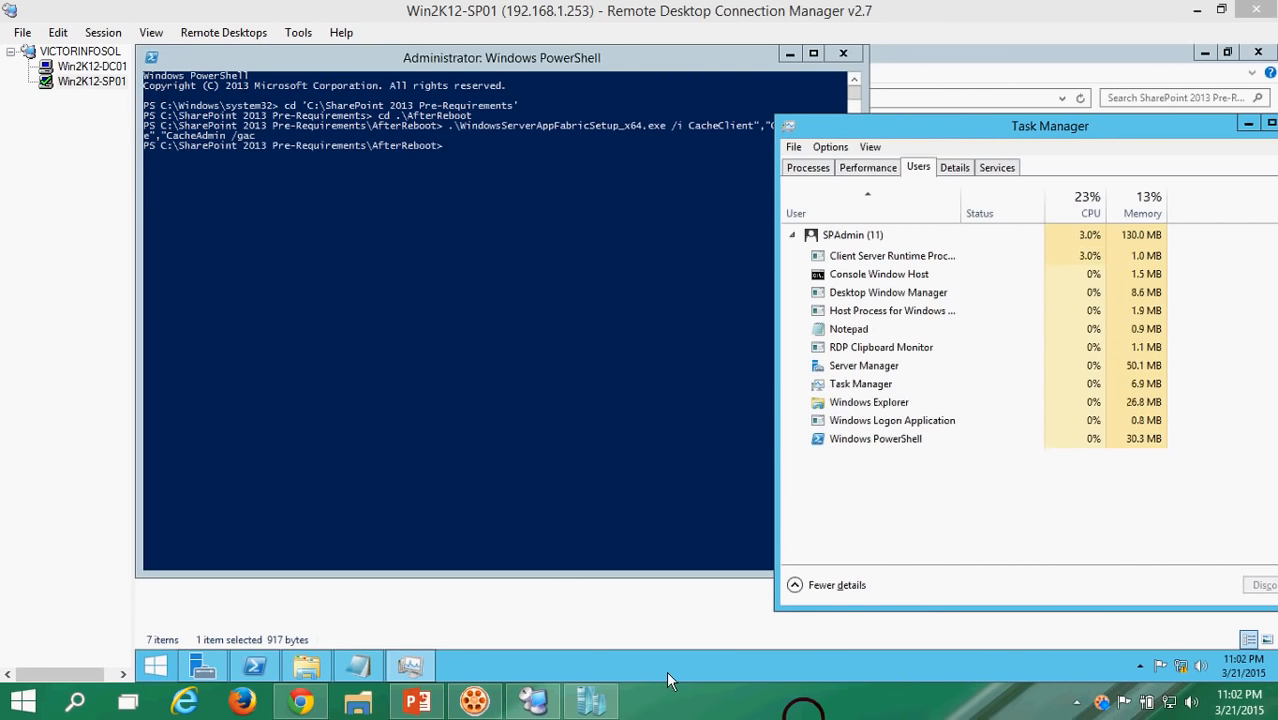
left_click(908, 521)
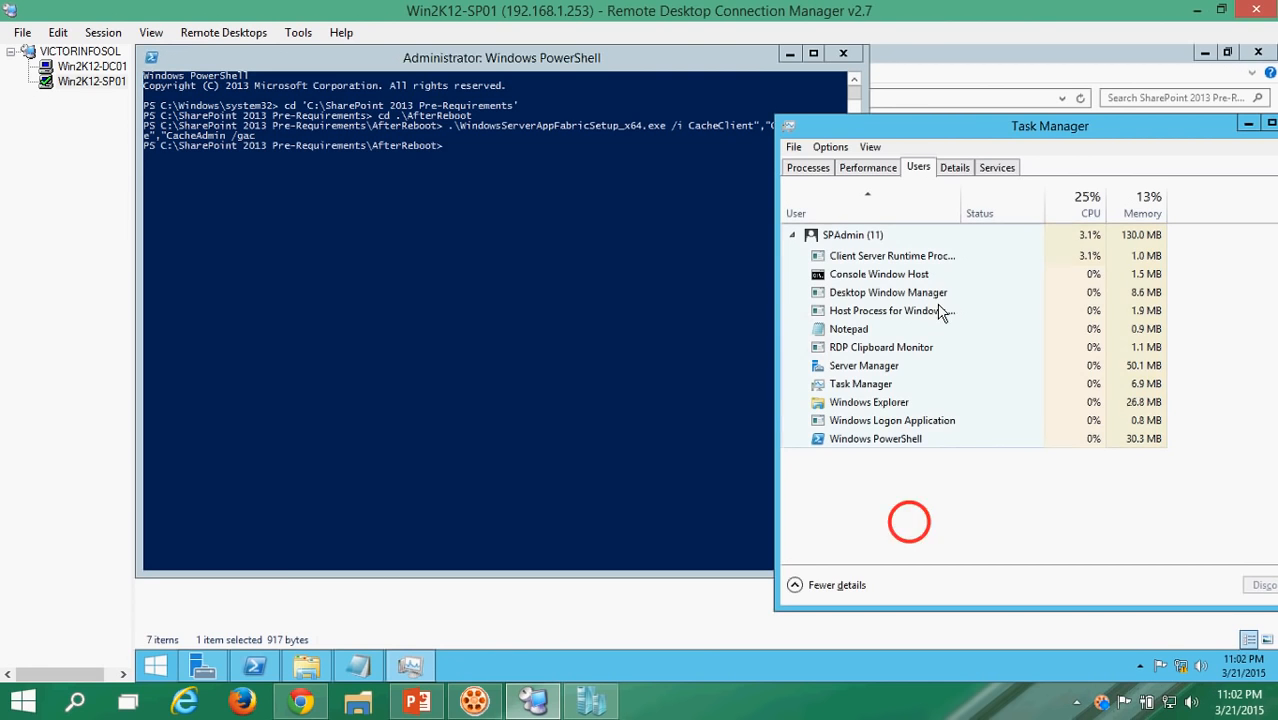
left_click(897, 482)
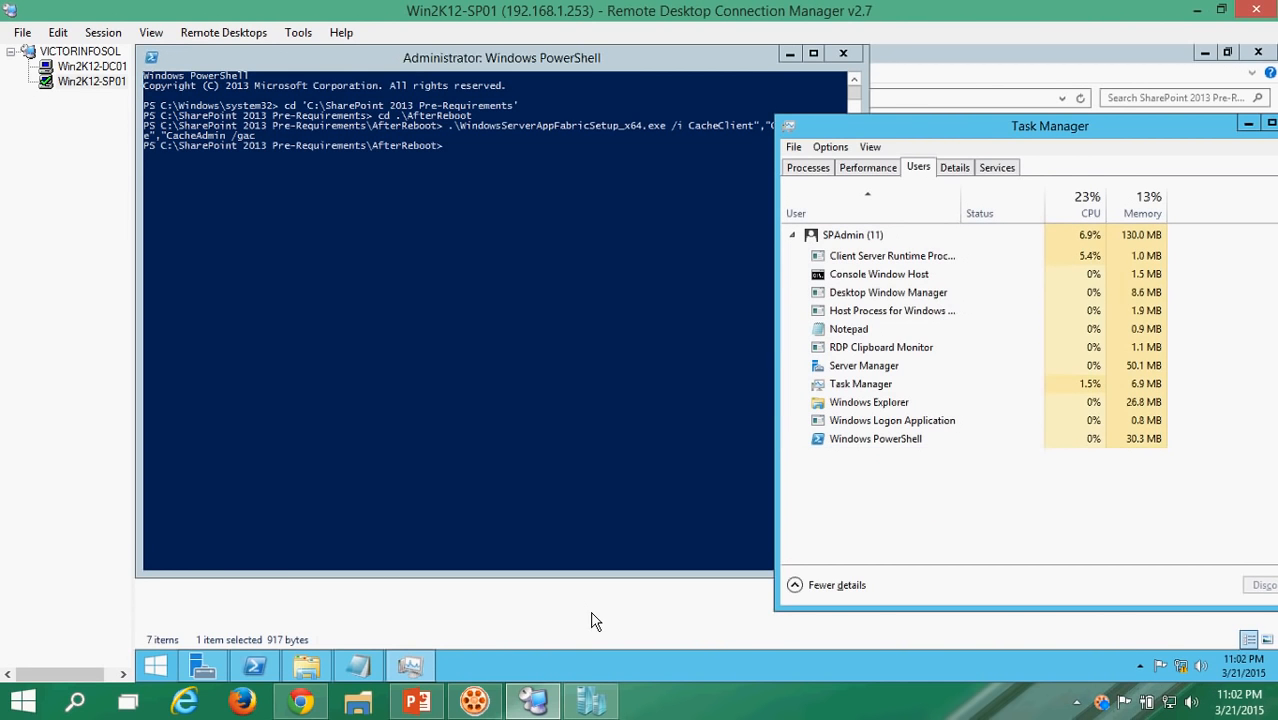
- Open Programs and Features from This PC and check the installed programs for AppFabric 1.1 for Windows Server
left_click(535, 620)
left_click(188, 218)
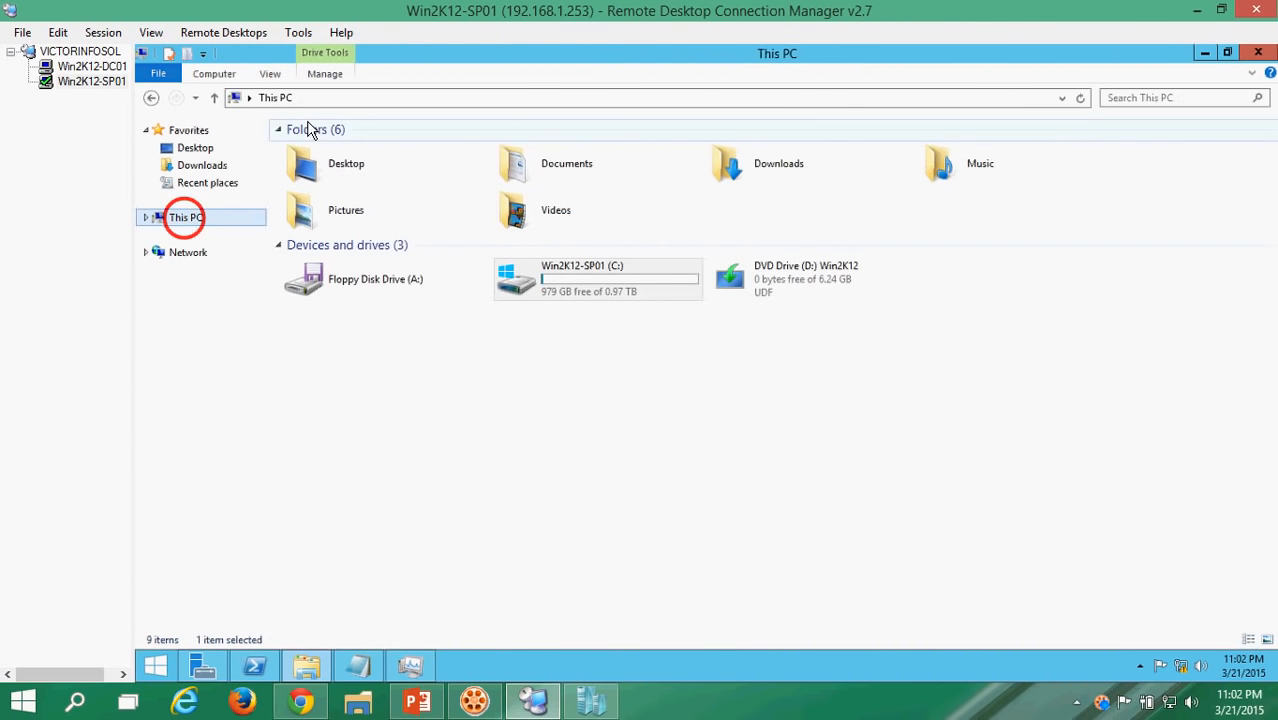
left_click(221, 70)
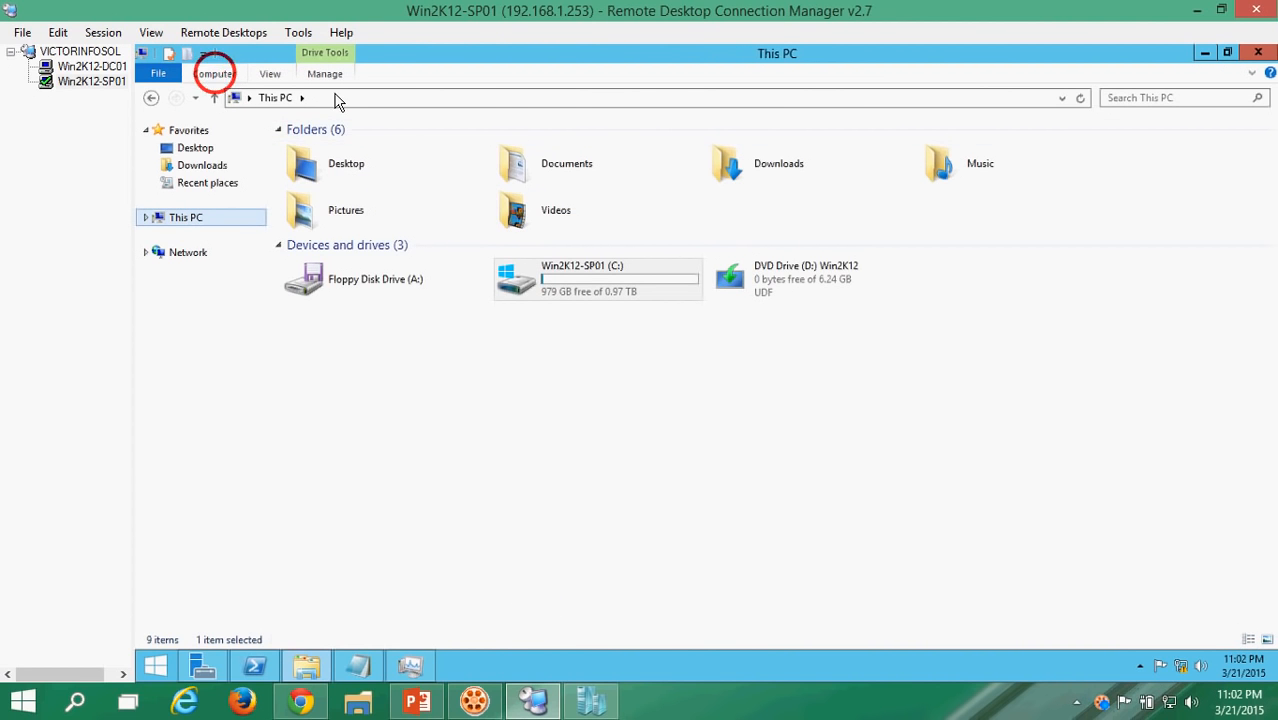
left_click(207, 76)
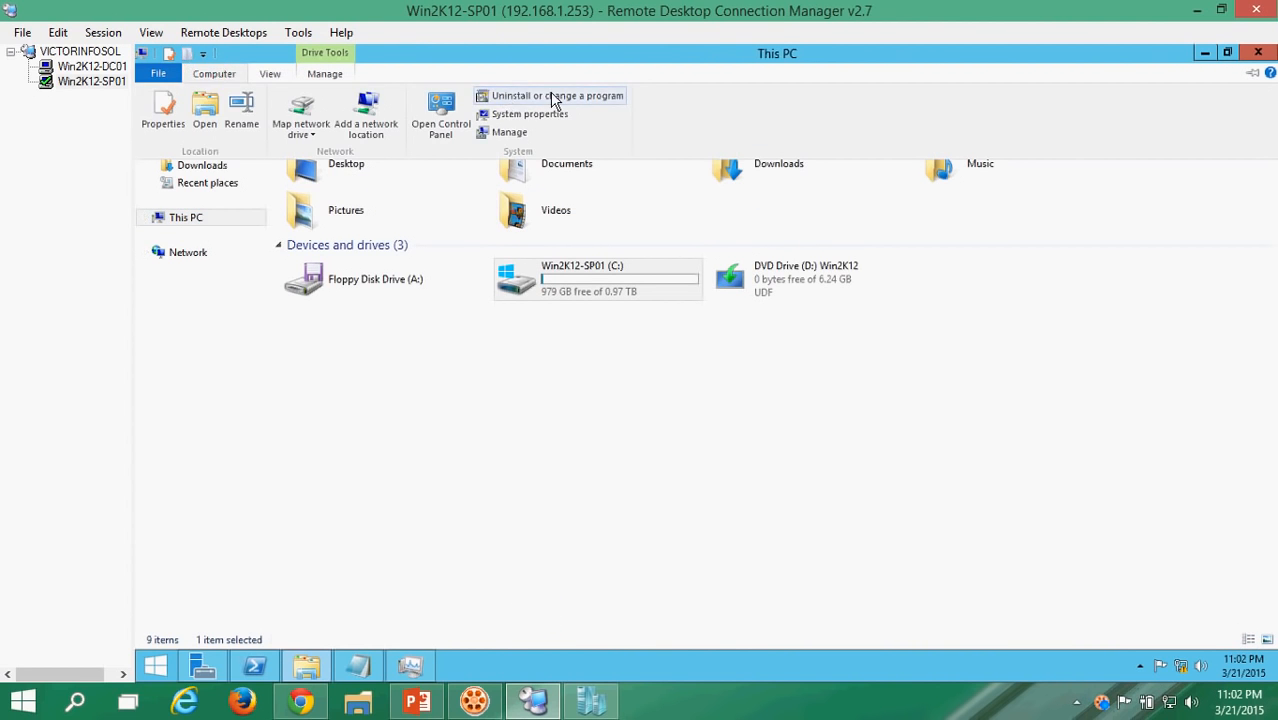
left_click(598, 104)
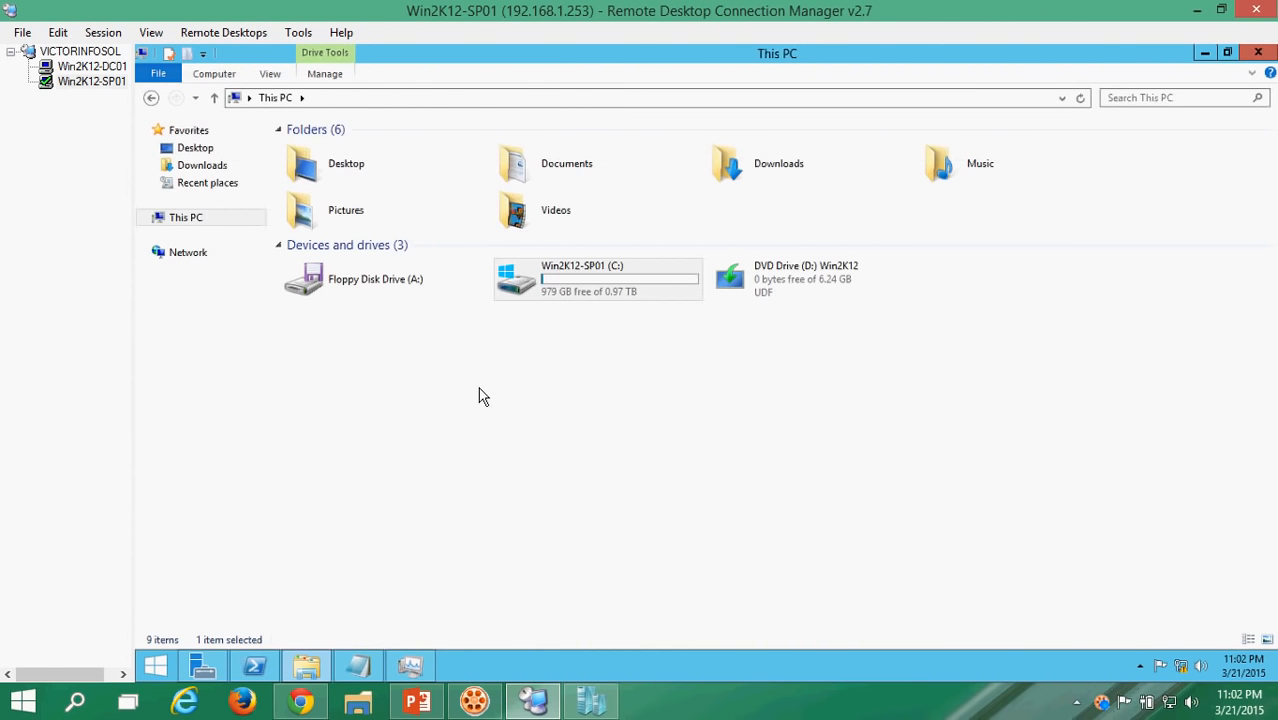
left_click(402, 216)
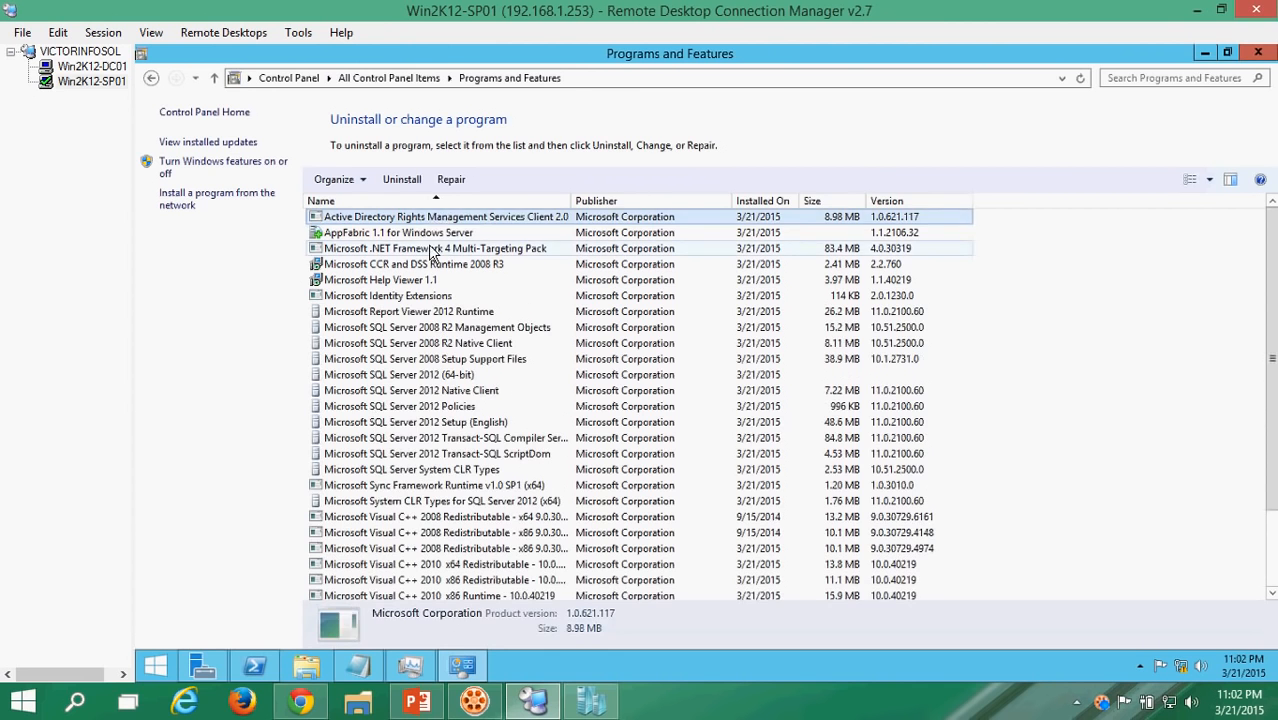
left_click(433, 232)
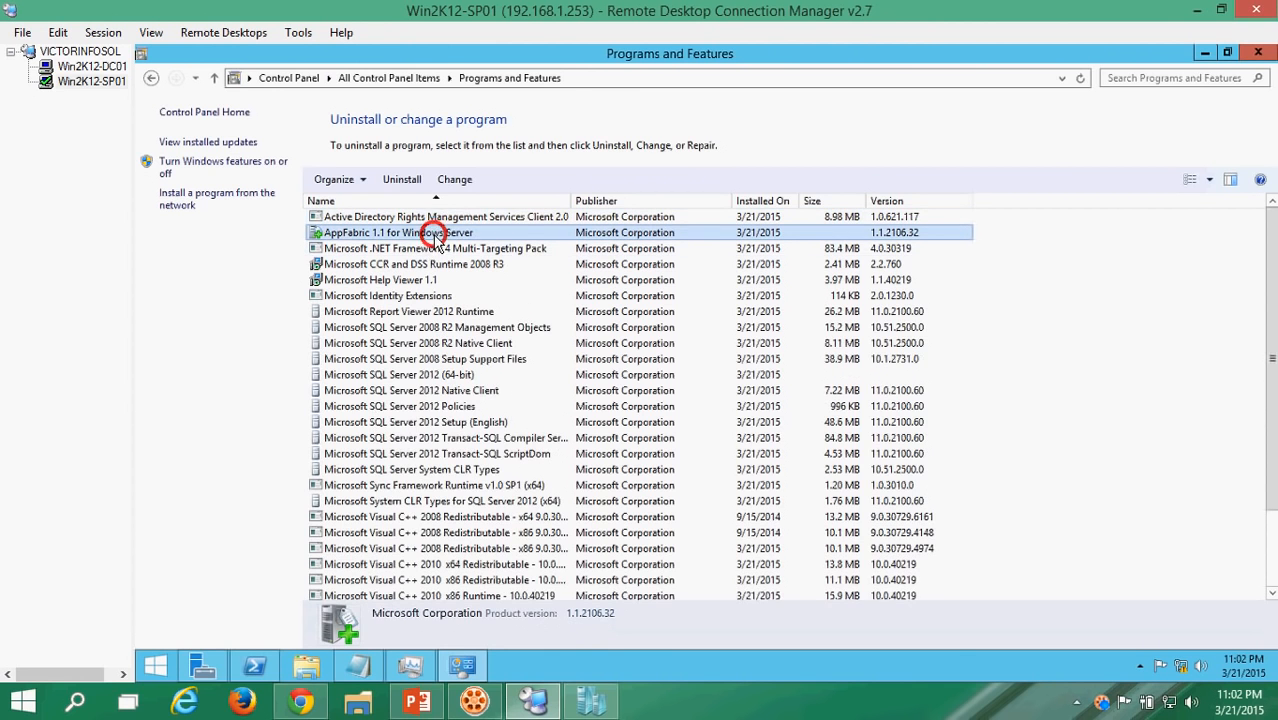
- Switch to the PowerPoint slide show to review the software to install after restarting, and return to Server Manager on the remote server
left_click(461, 665)
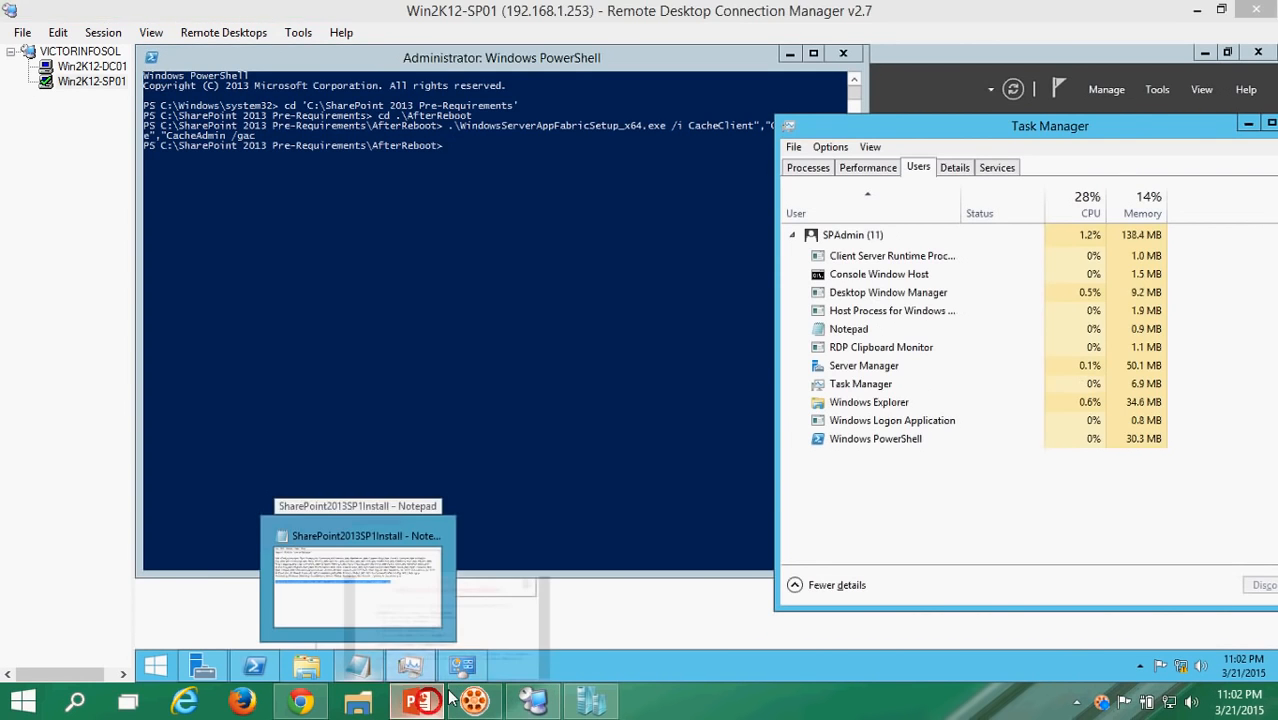
left_click(290, 545)
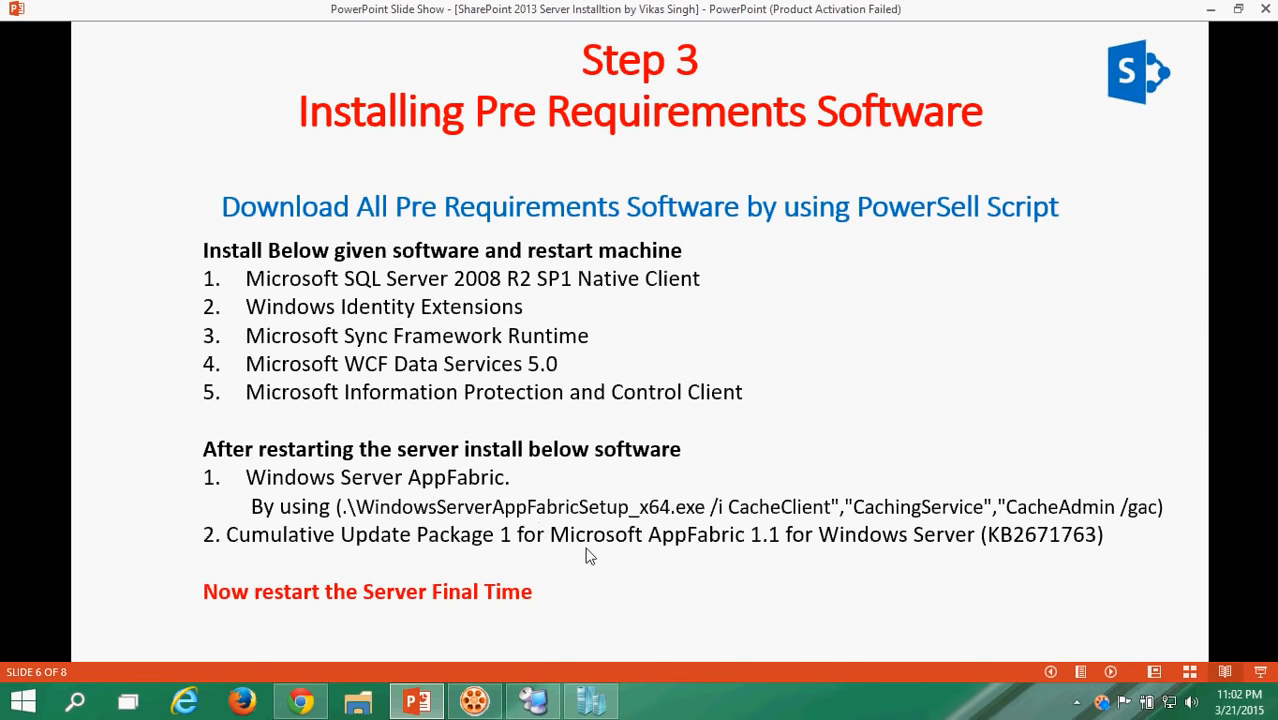
left_click(1212, 8)
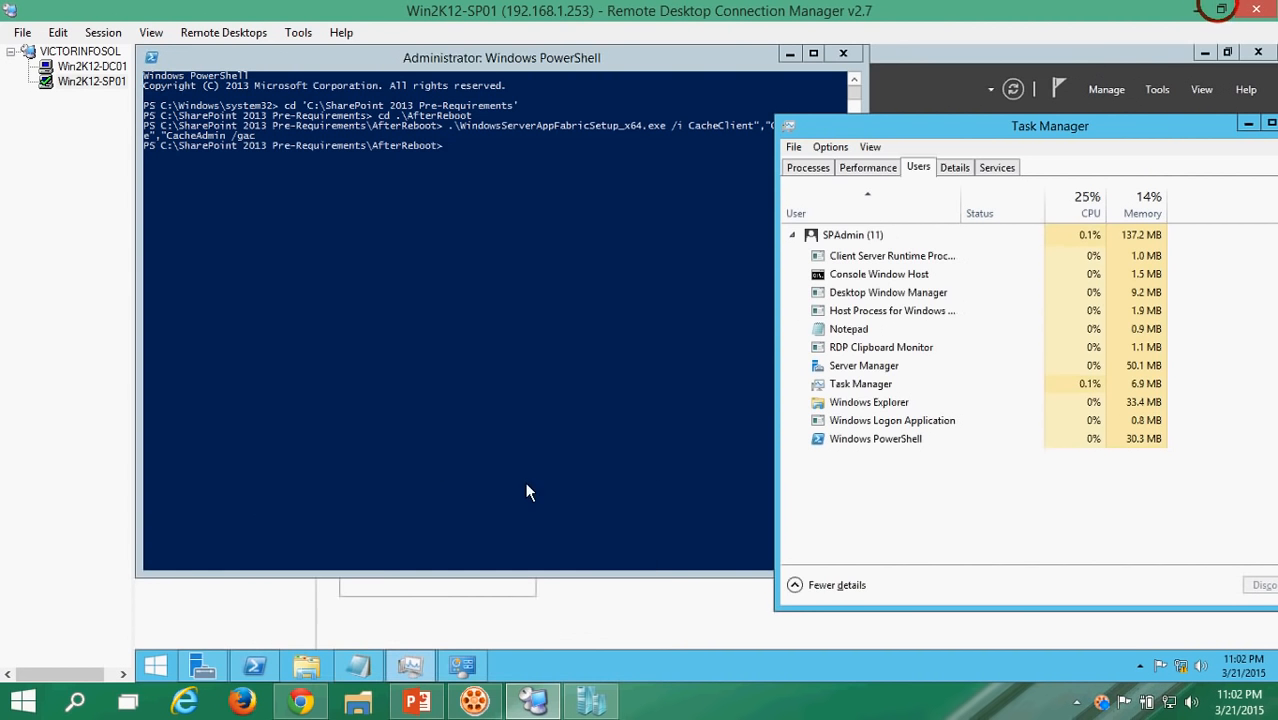
left_click(563, 612)
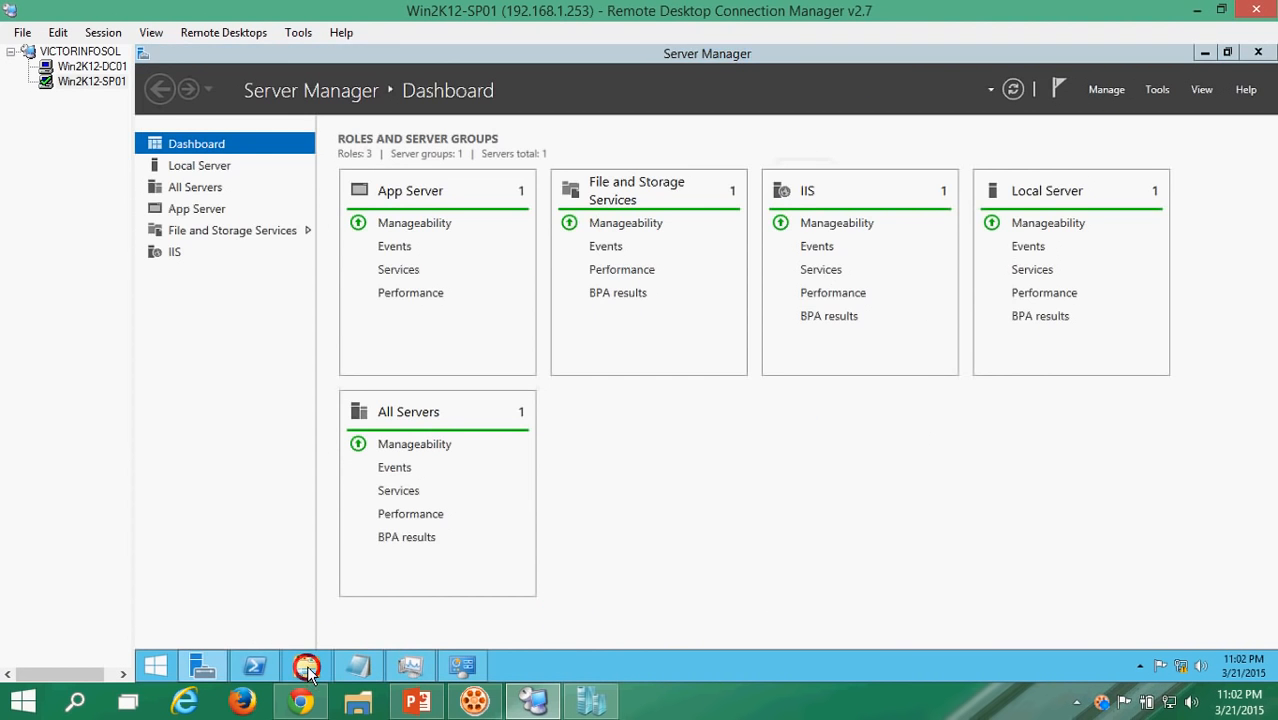
- Open the AfterReboot folder inside SharePoint 2013 Pre-Requirements on the C: drive of the remote server
left_click(788, 480)
left_click(308, 666)
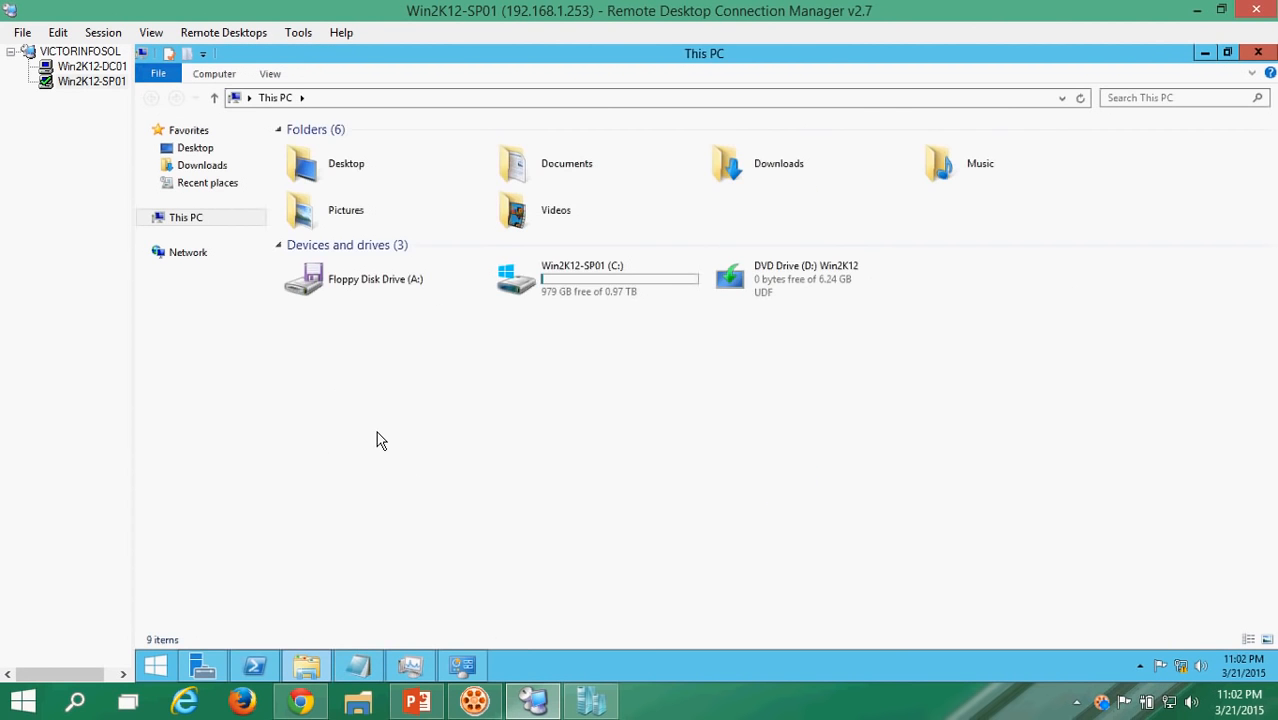
left_click(624, 282)
double_click(624, 282)
left_click(348, 203)
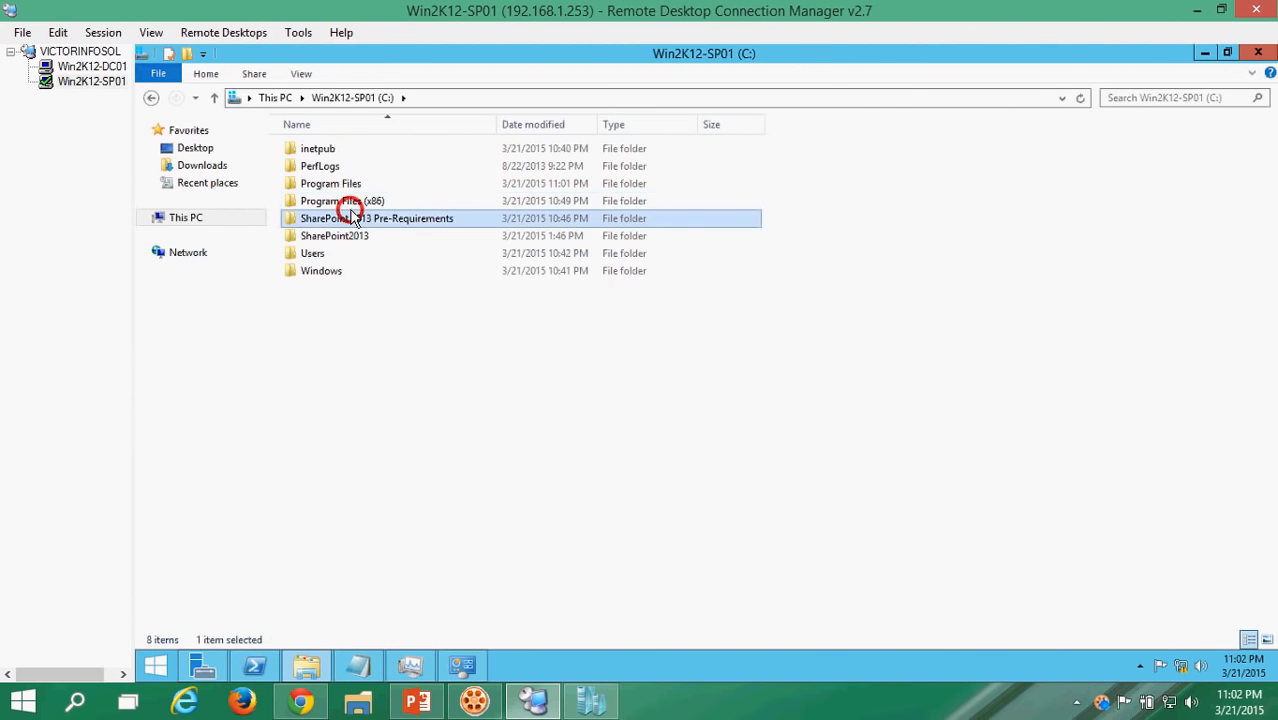
left_click(354, 218)
double_click(354, 218)
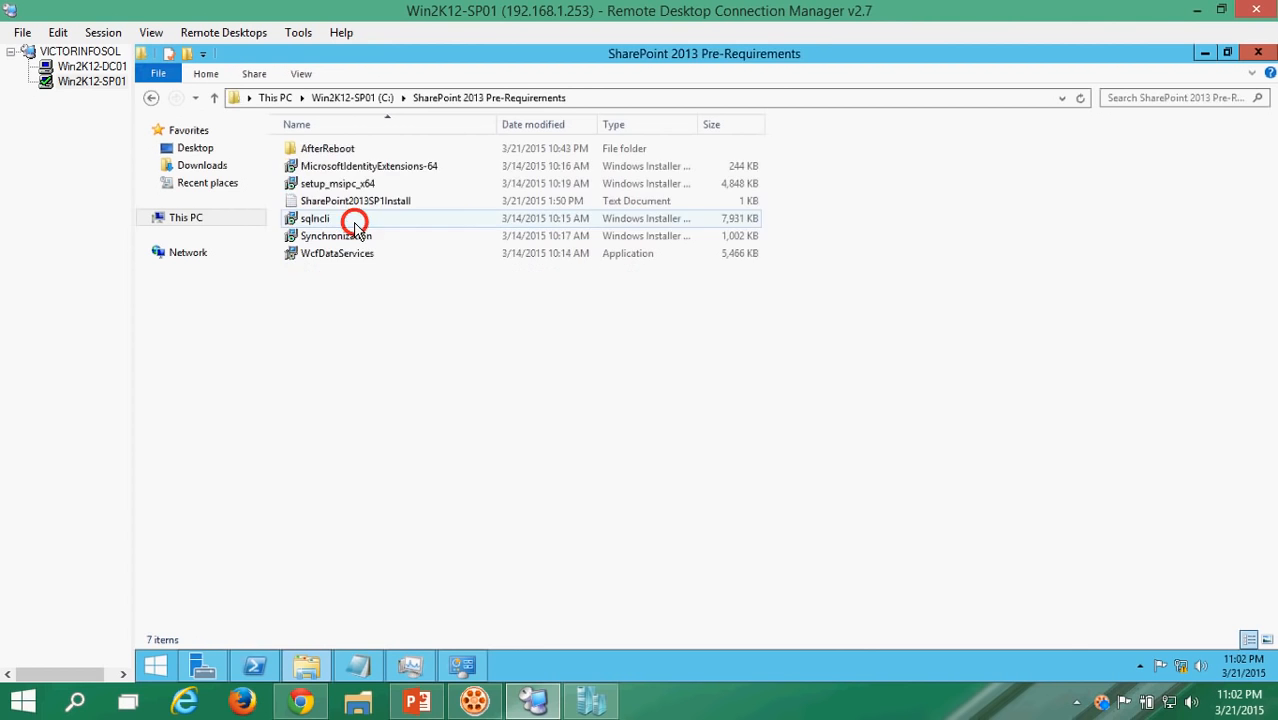
left_click(345, 150)
double_click(345, 150)
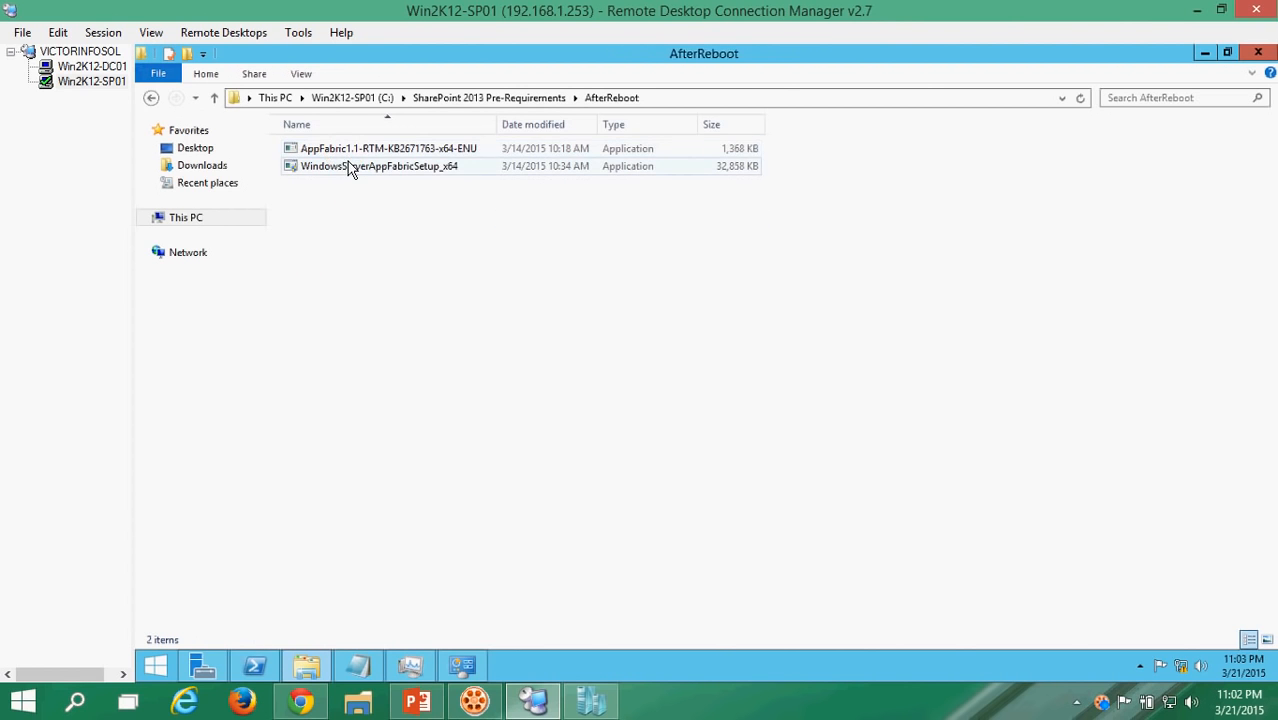
- Launch AppFabric1.1-RTM-KB2671763-x64-ENU, allow it to make changes to the computer, and close the folder window
left_click(355, 152)
double_click(355, 152)
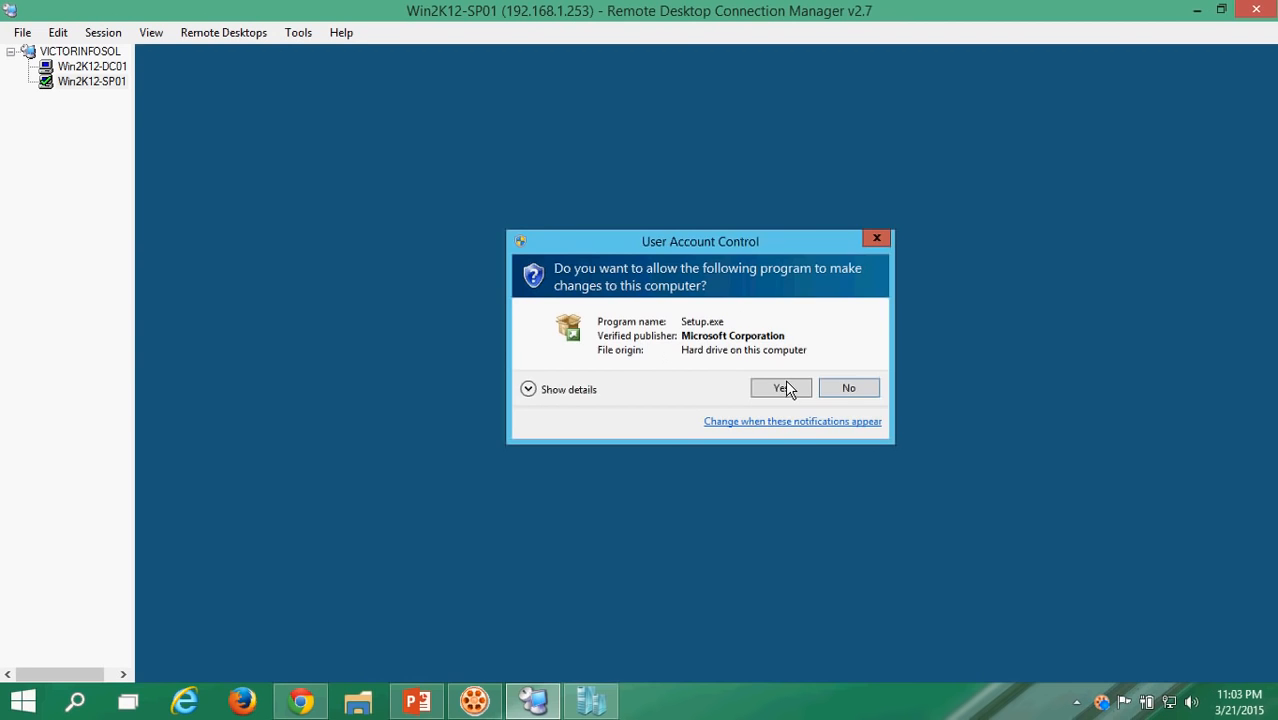
left_click(785, 388)
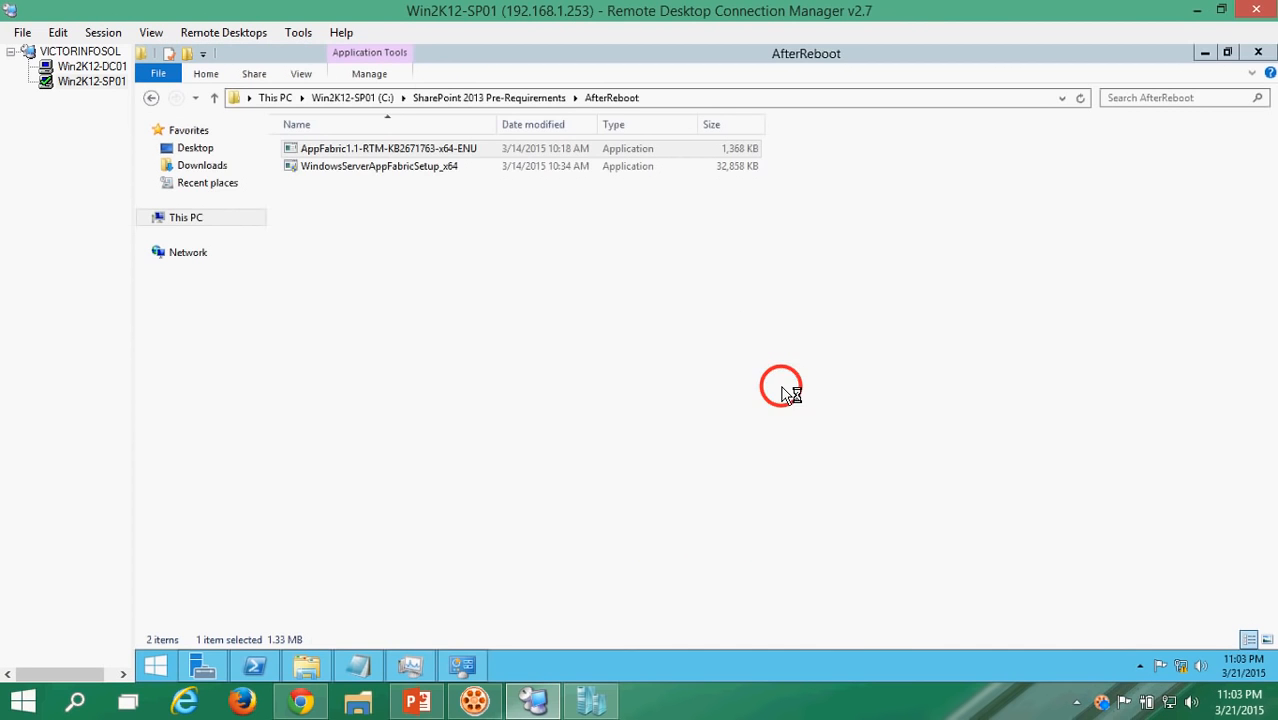
left_click(1258, 52)
- Accept the license agreement in the Windows Server AppFabric v1.1 CU1 installation wizard and continue
left_click(518, 413)
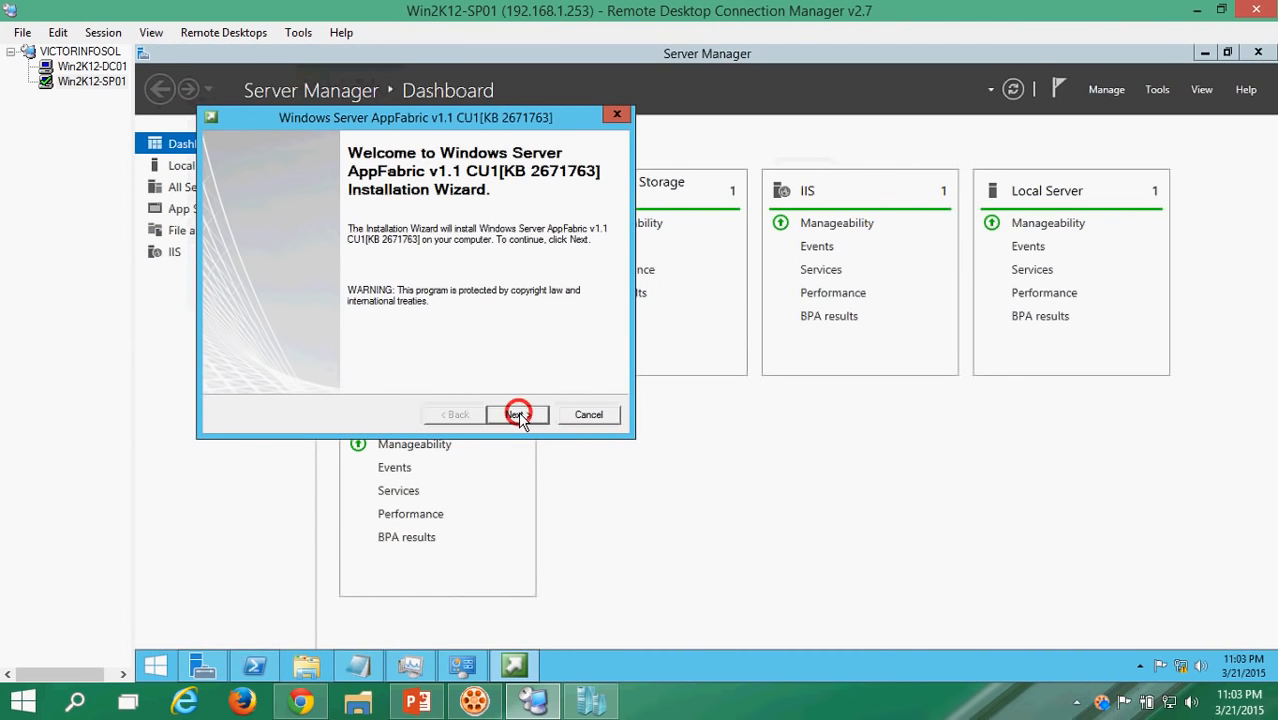
left_click(355, 348)
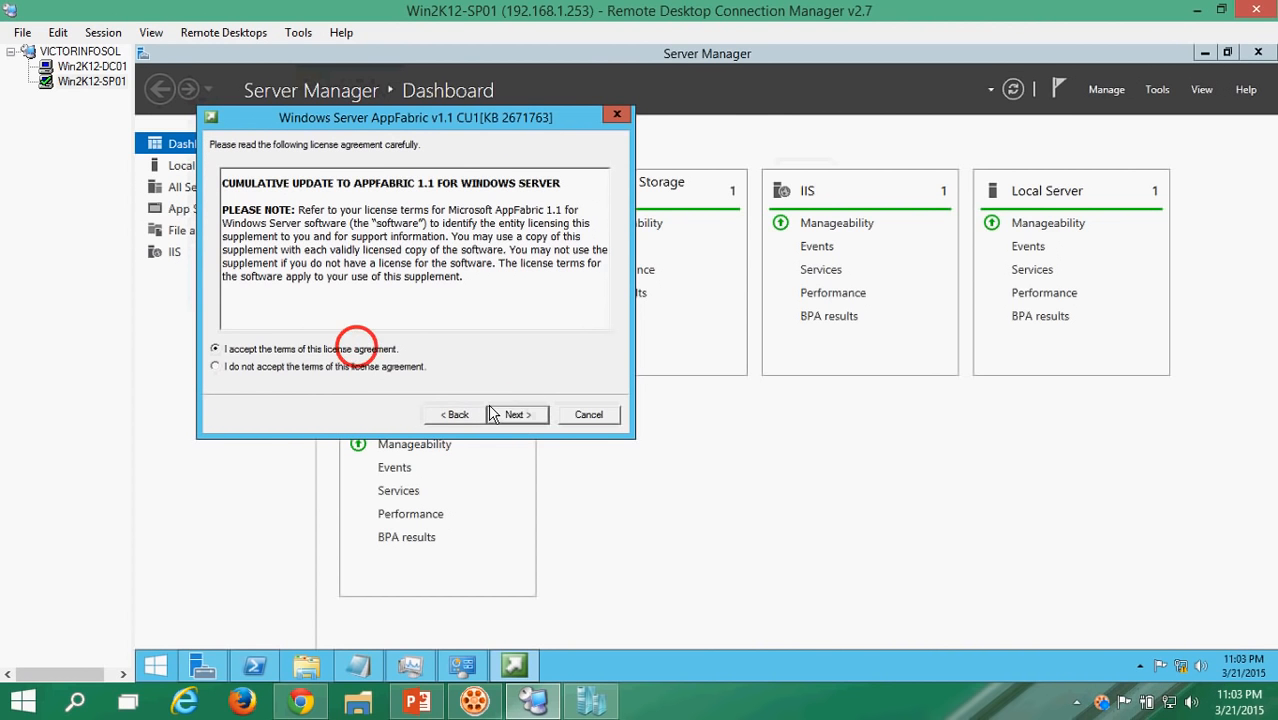
left_click(520, 414)
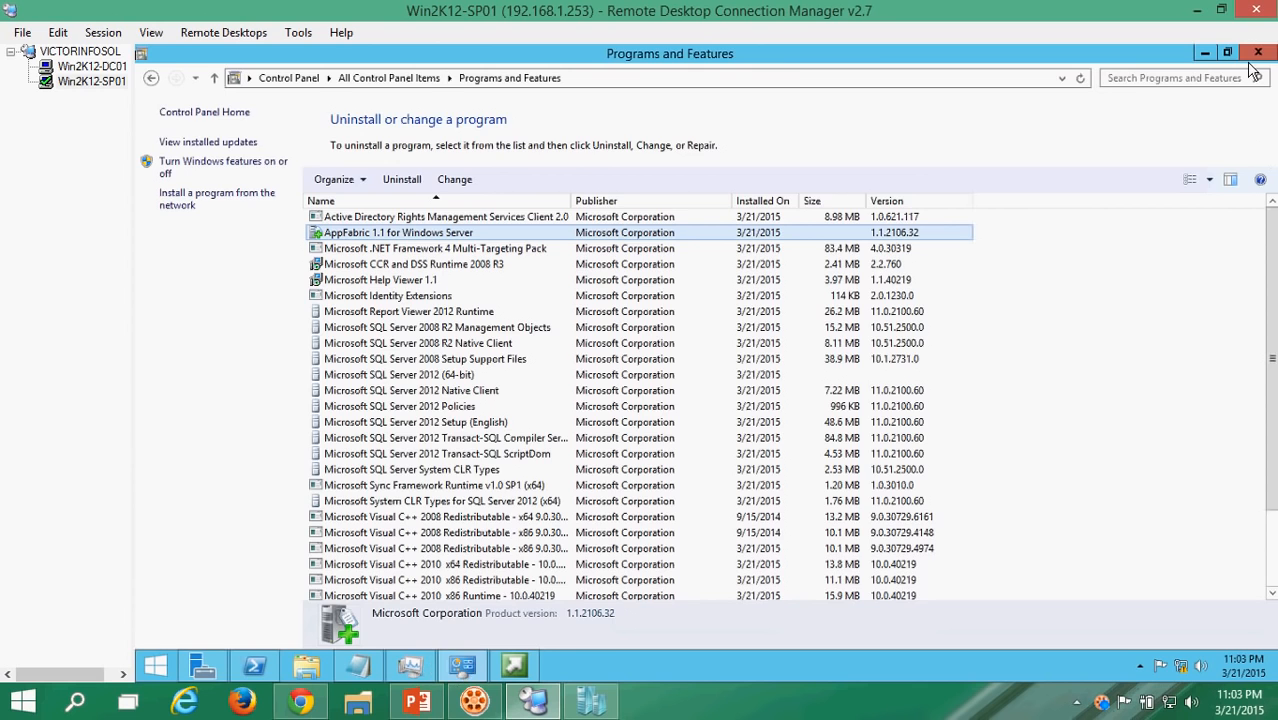
- Close Programs and Features, the SharePoint2013SP1Install notes and Task Manager, and return to the AppFabric update wizard
left_click(1258, 53)
left_click(358, 665)
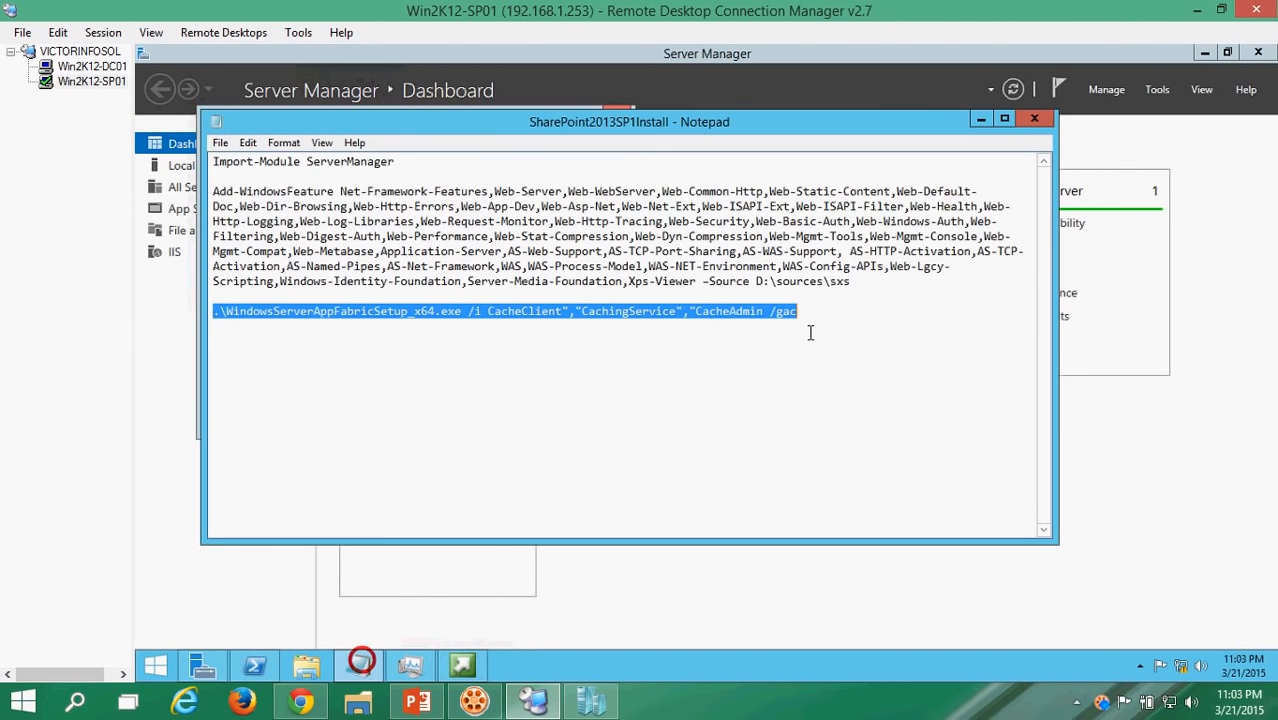
left_click(1034, 119)
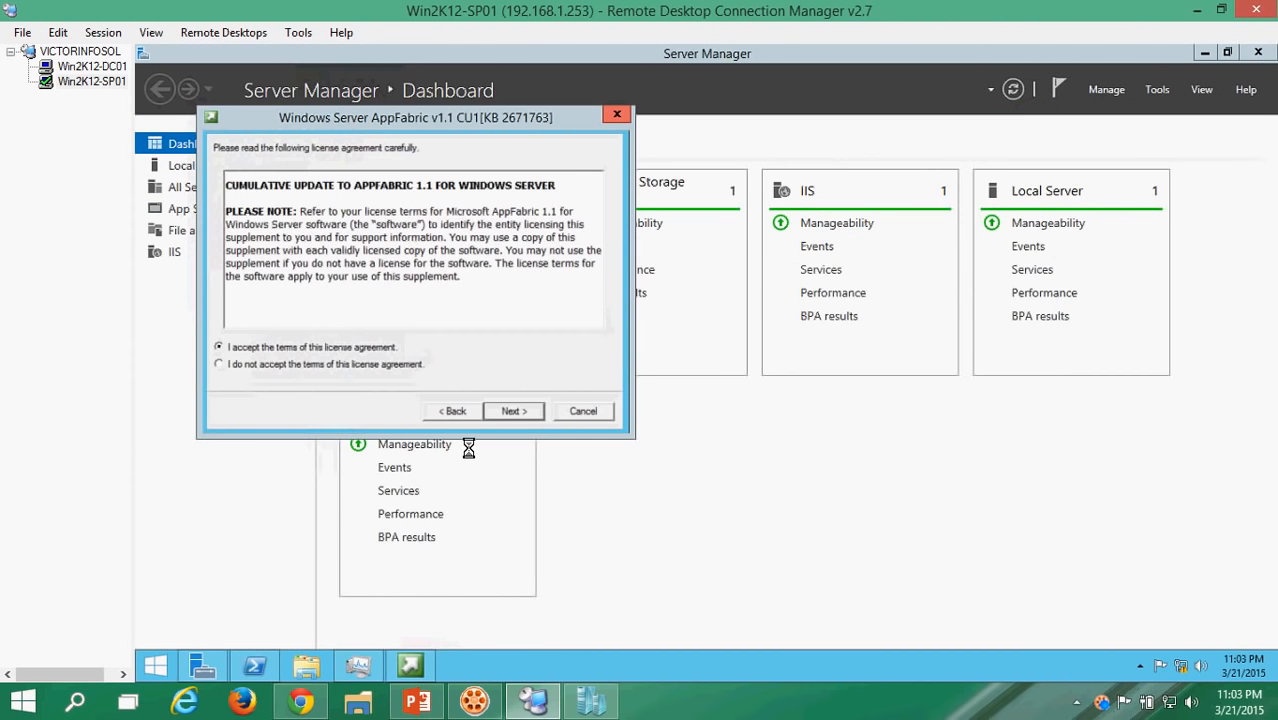
left_click(358, 665)
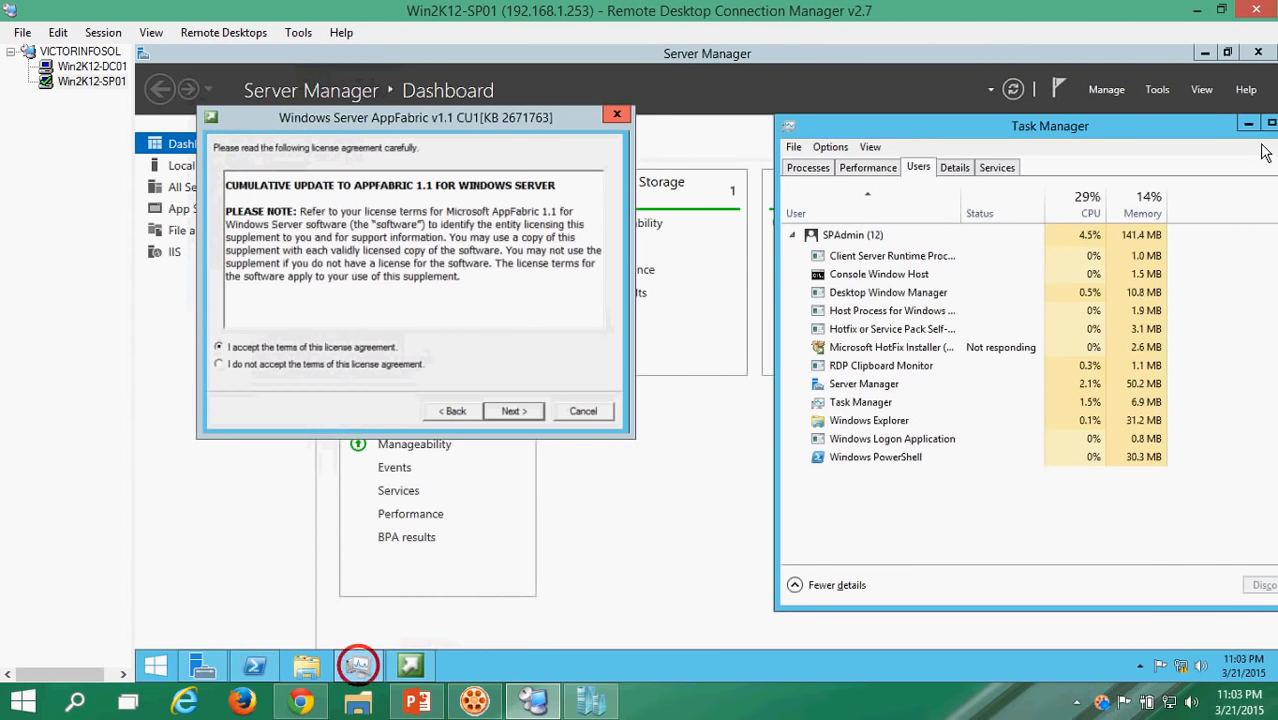
left_click_drag(1224, 122, 1049, 120)
left_click(1128, 123)
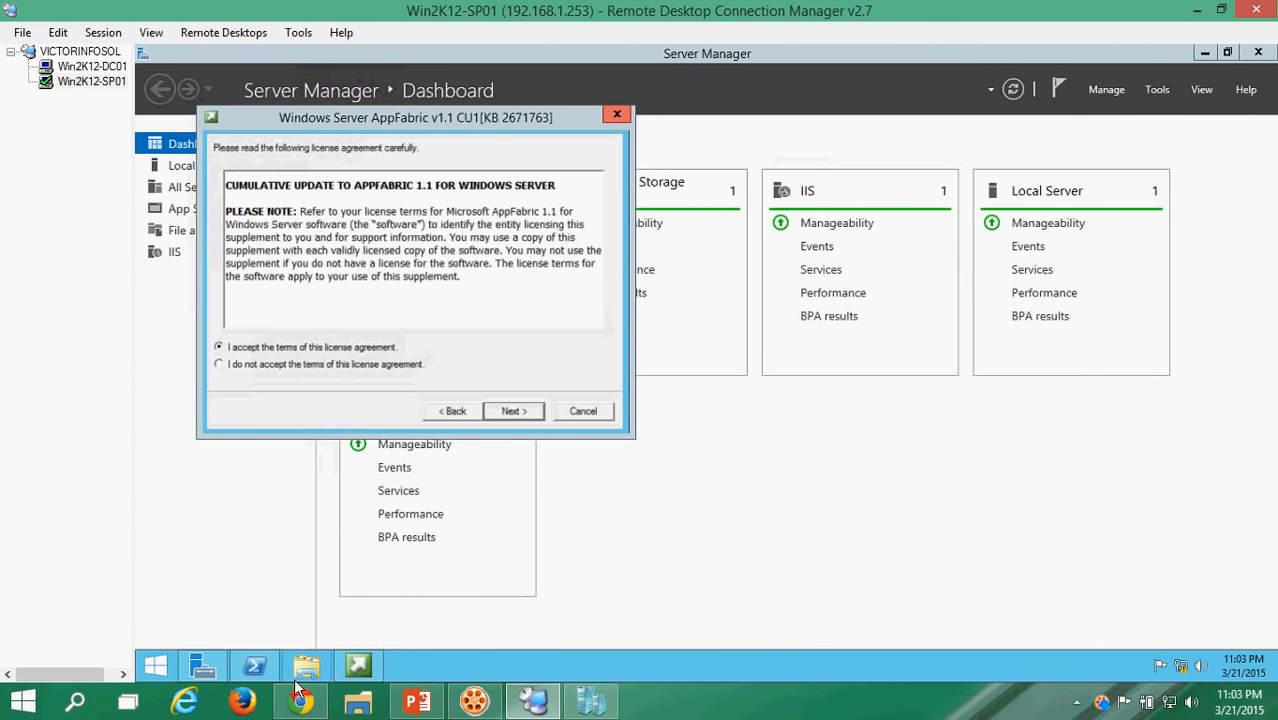
left_click(436, 127)
- Run the AppFabric CU1 (KB 2671763) installation through to completion and finish the wizard
left_click(528, 415)
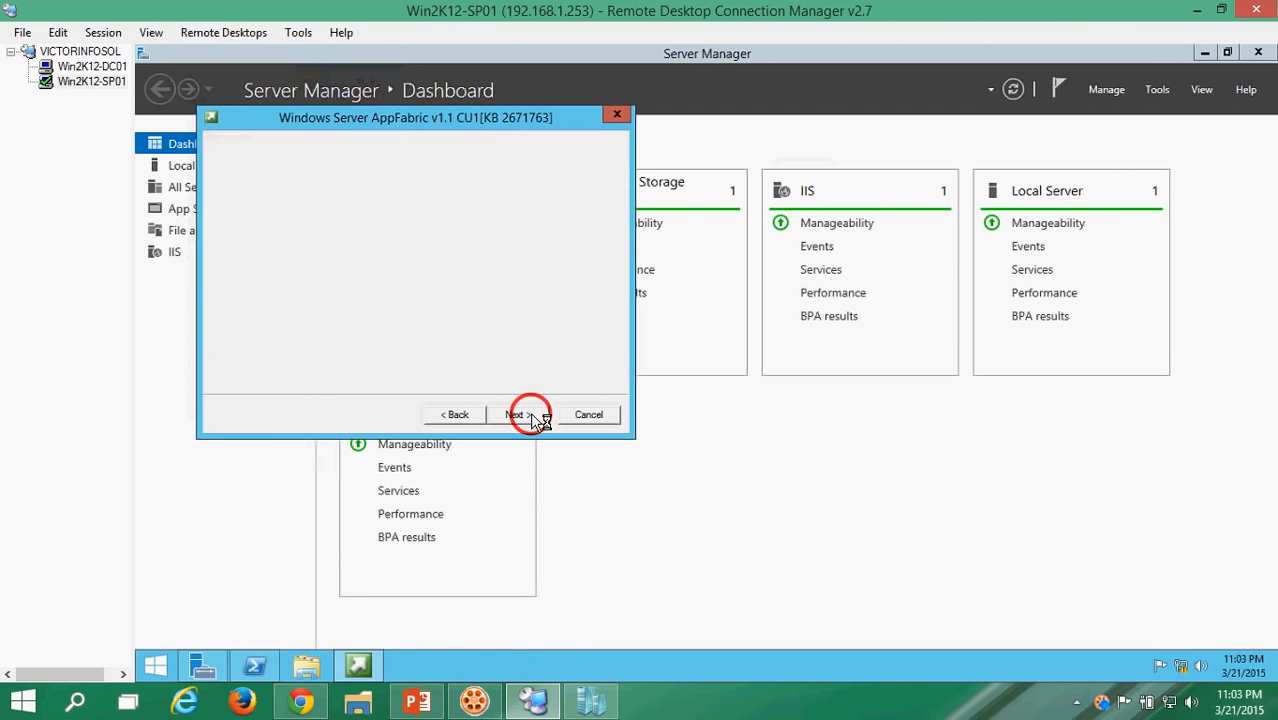
left_click_drag(461, 114, 692, 121)
left_click(748, 421)
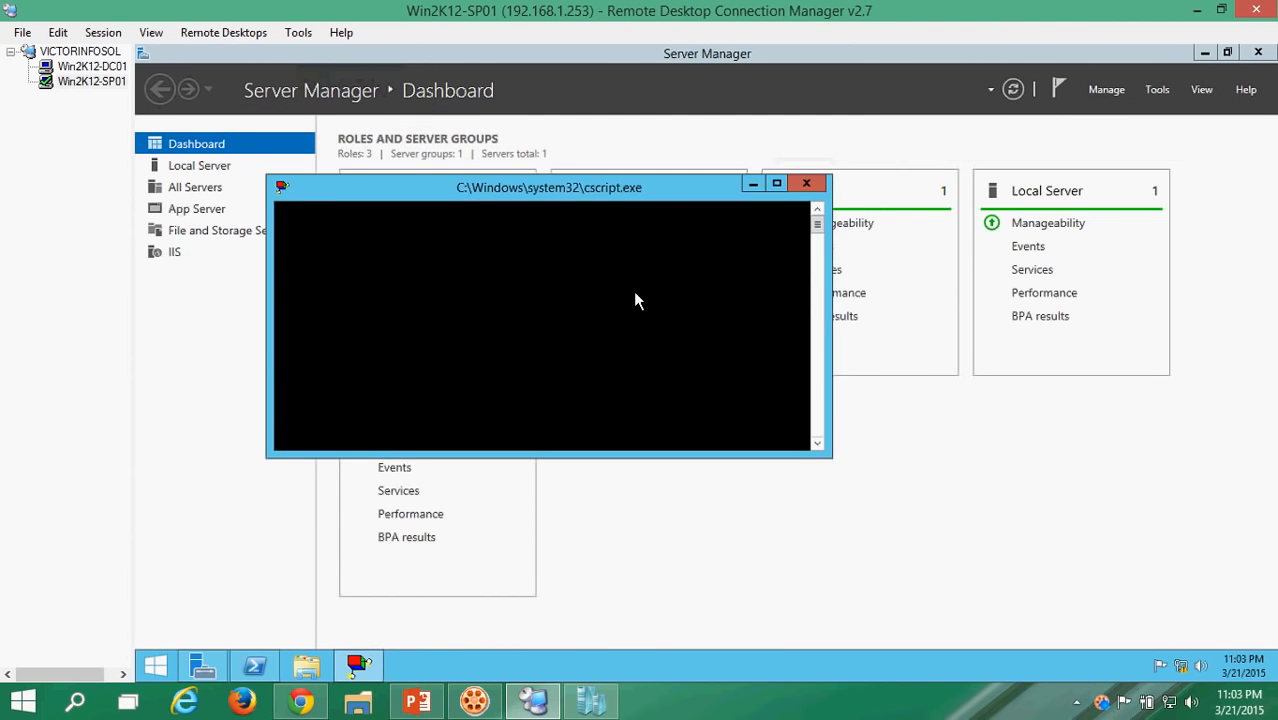
left_click_drag(572, 187, 721, 266)
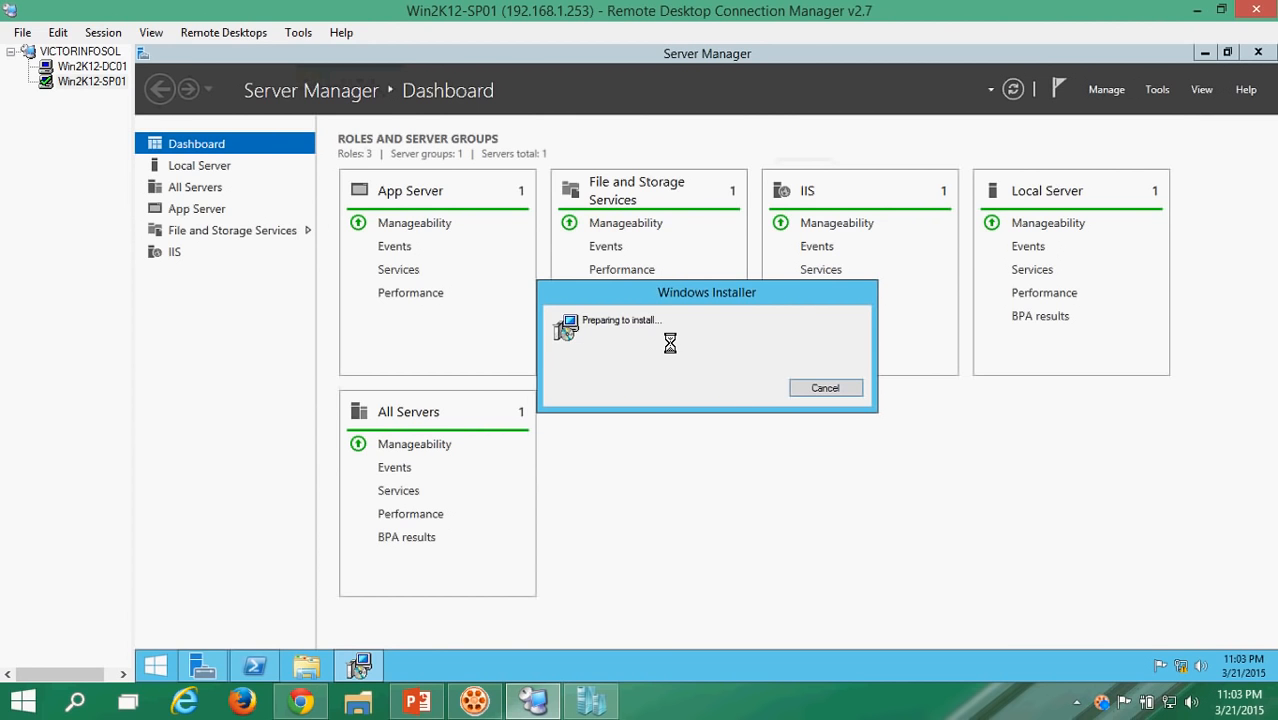
left_click_drag(633, 287, 673, 418)
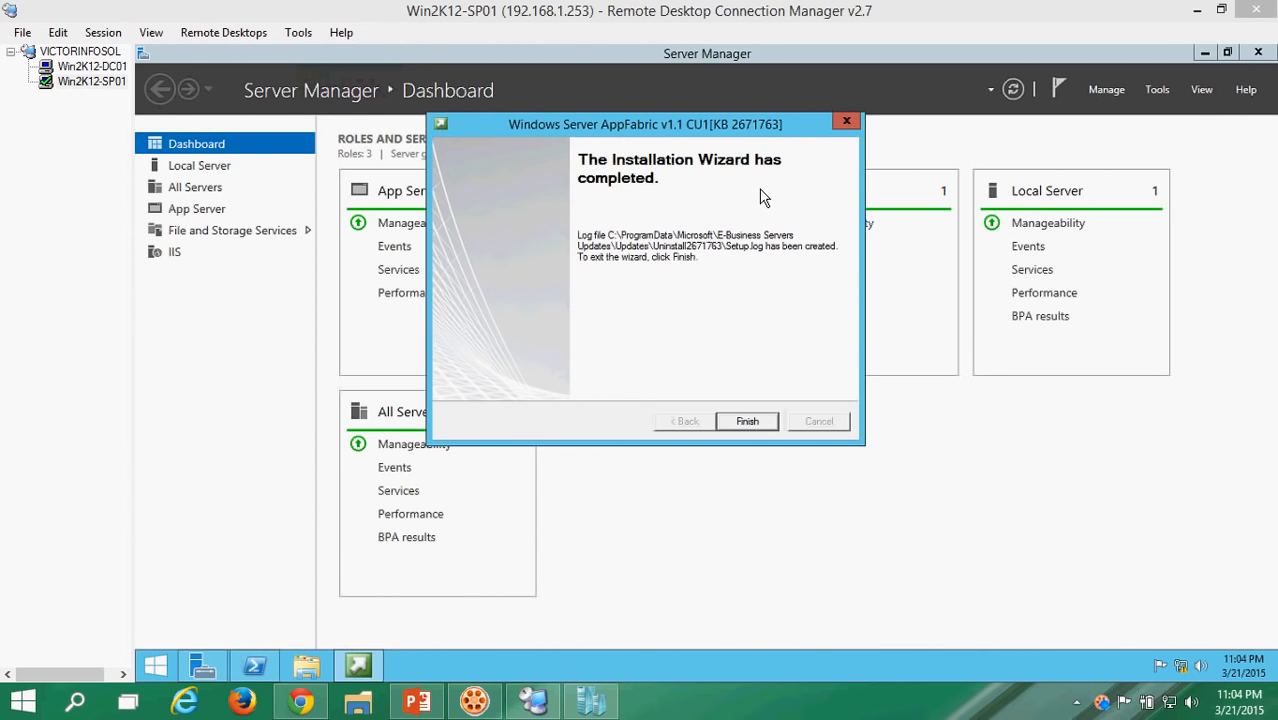
left_click(749, 422)
- Review the prerequisites slide in PowerPoint, return to Remote Desktop Connection Manager and restart the Win2K12-SP01 server
left_click(417, 700)
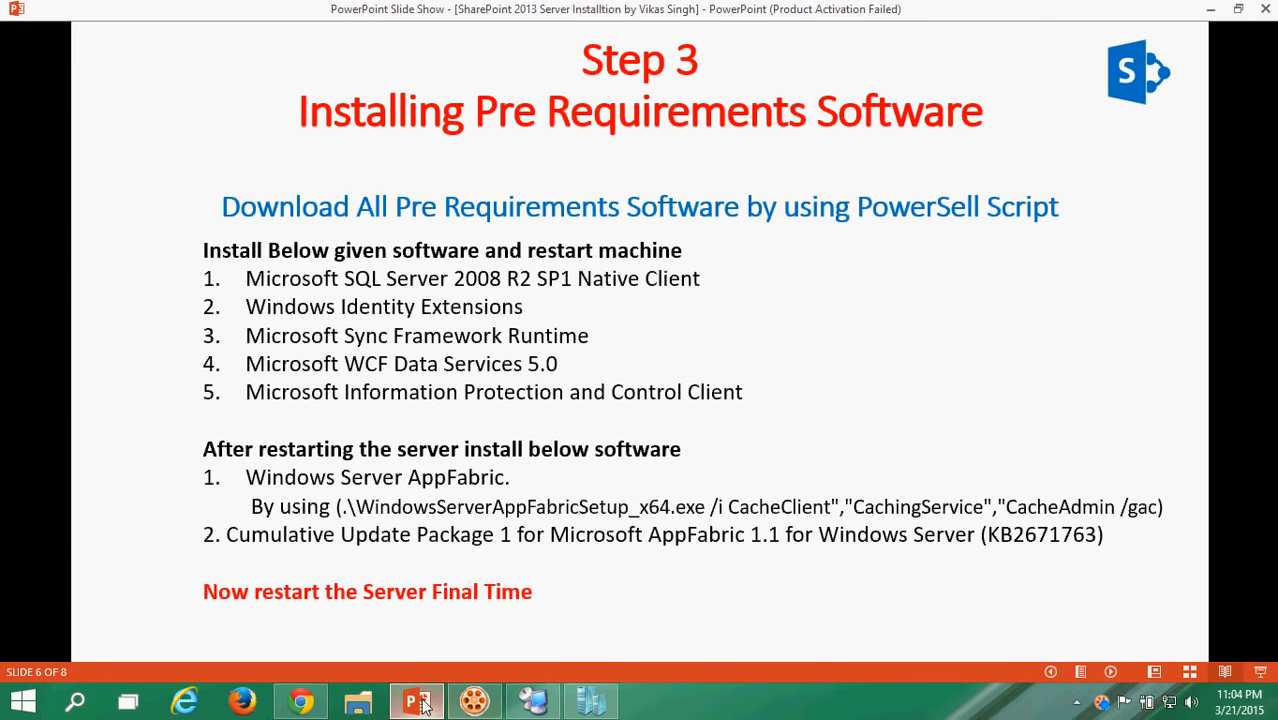
left_click(420, 702)
left_click(155, 666)
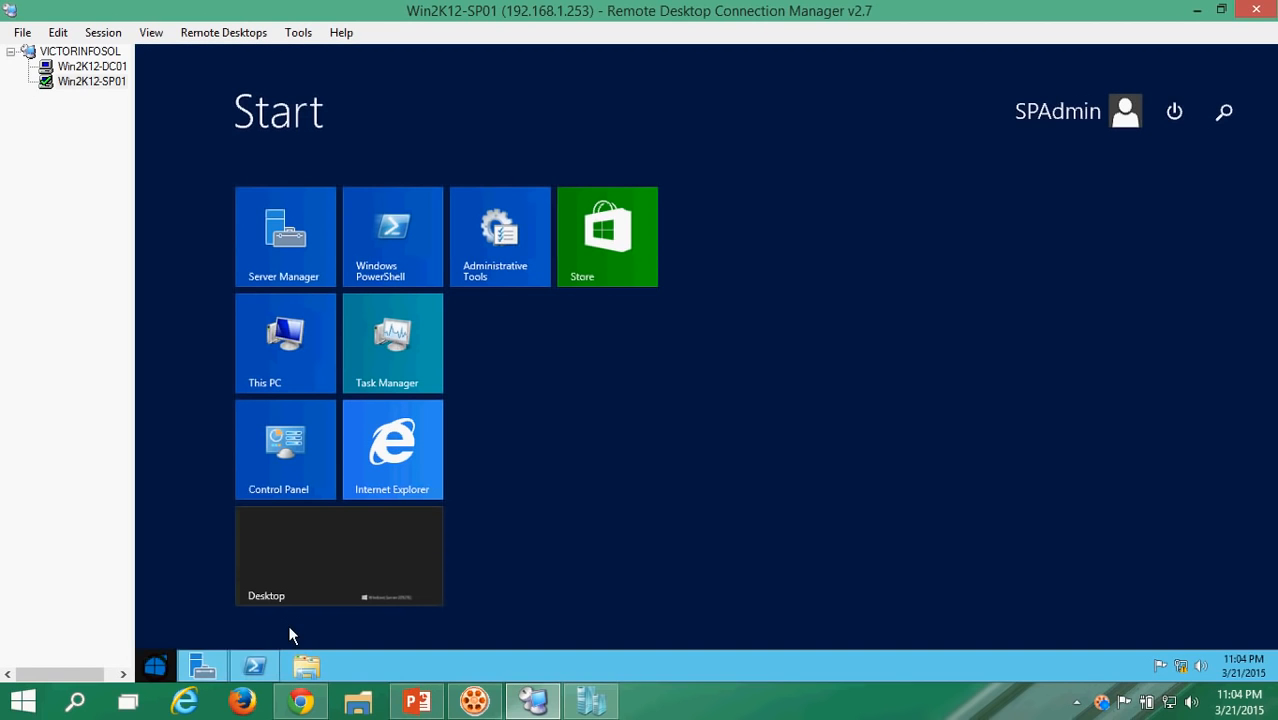
left_click(1174, 111)
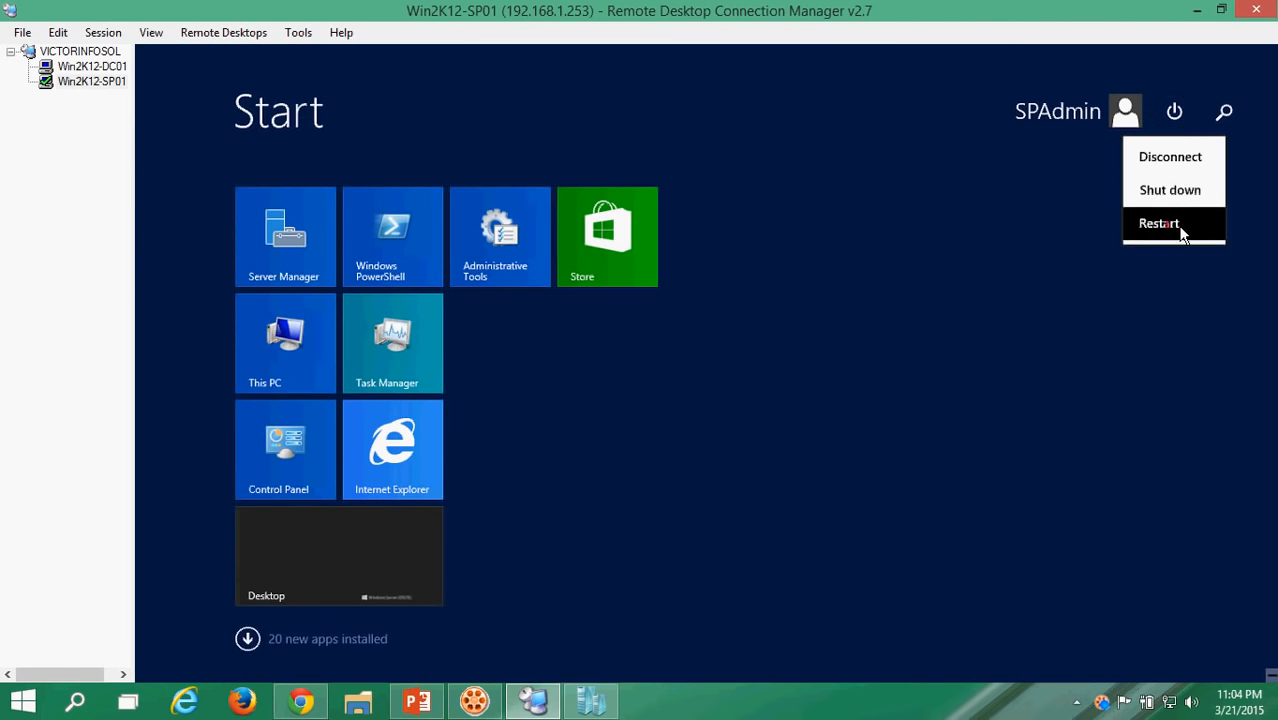
left_click(1180, 226)
left_click(1215, 245)
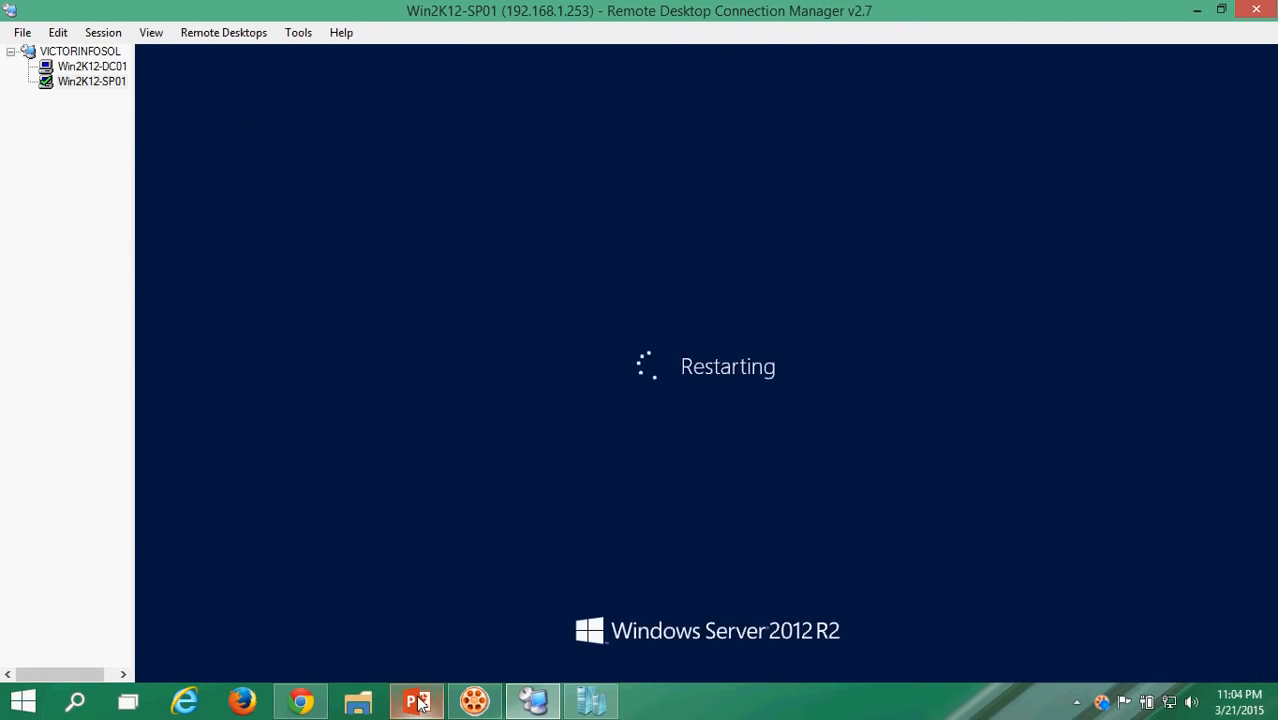
- Review the Step 4 and Step 5 slide in PowerPoint and return to Remote Desktop Connection Manager for the restarted server
left_click(418, 702)
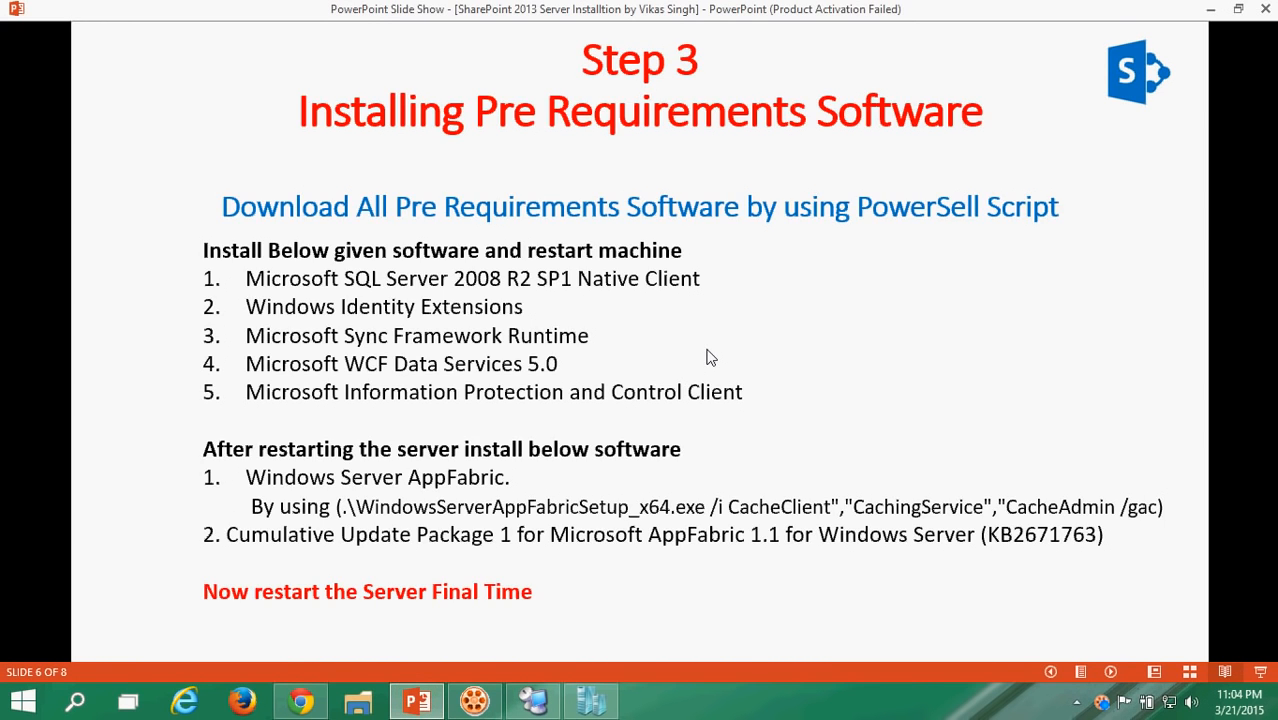
scroll(705, 352, "up", 1)
left_click(705, 347)
left_click(705, 347)
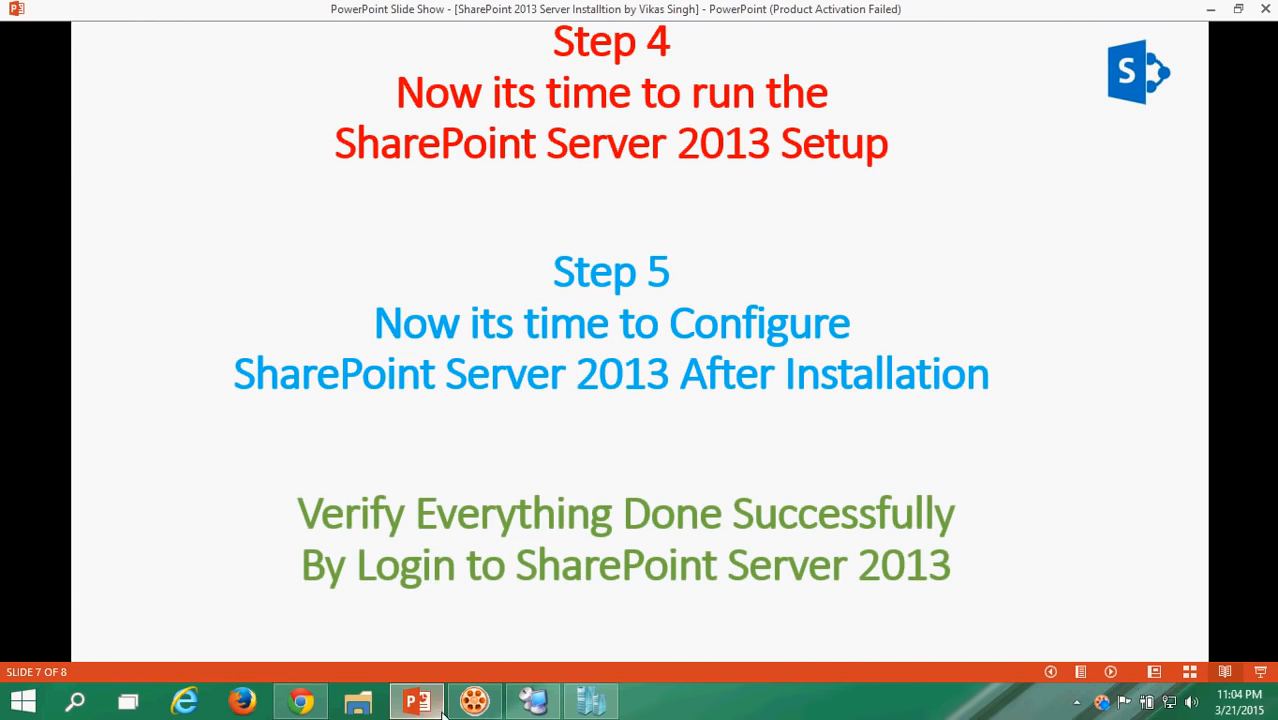
left_click(533, 700)
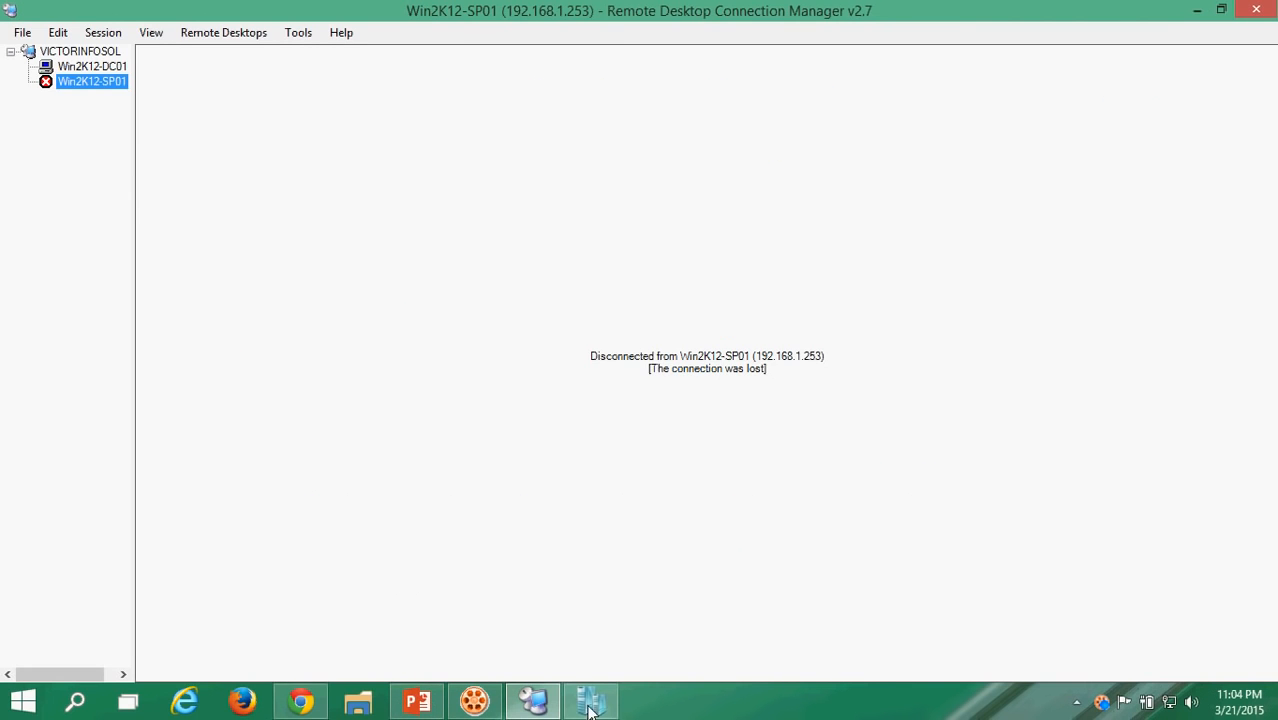
left_click(738, 705)
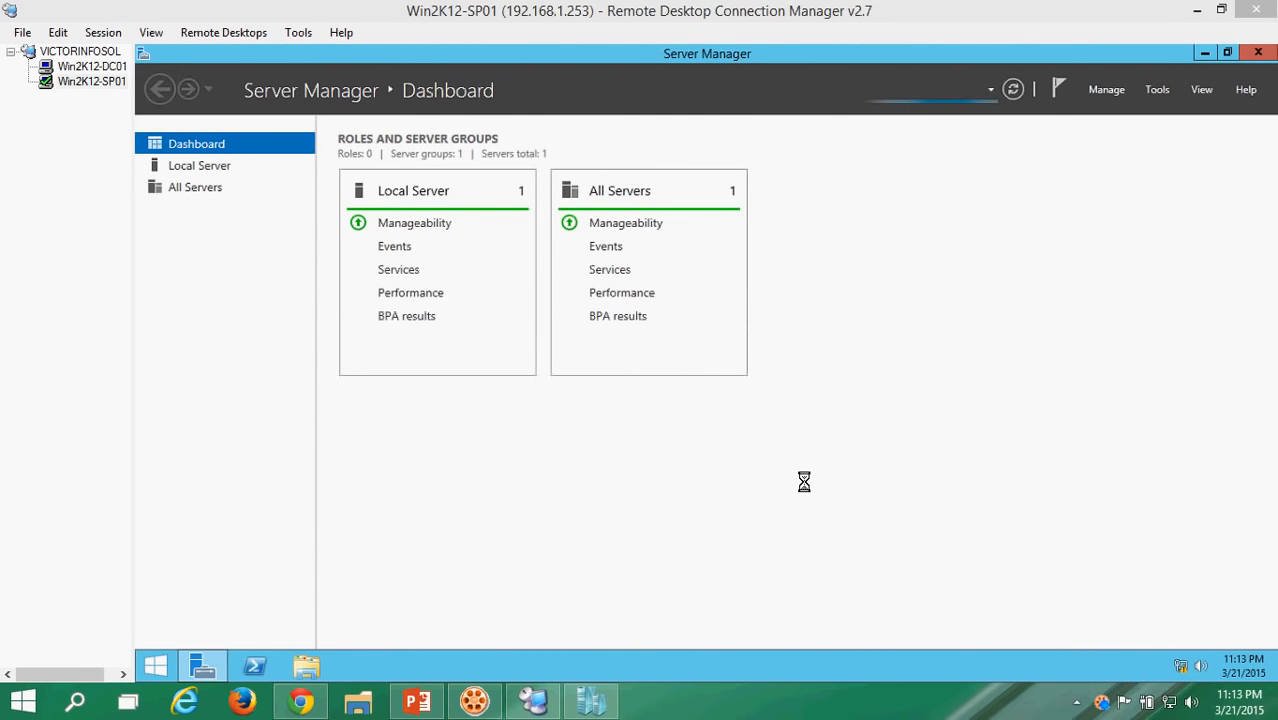
- Minimize Server Manager and open the SharePoint2013 folder on the server's C: drive
left_click(213, 670)
left_click(168, 162)
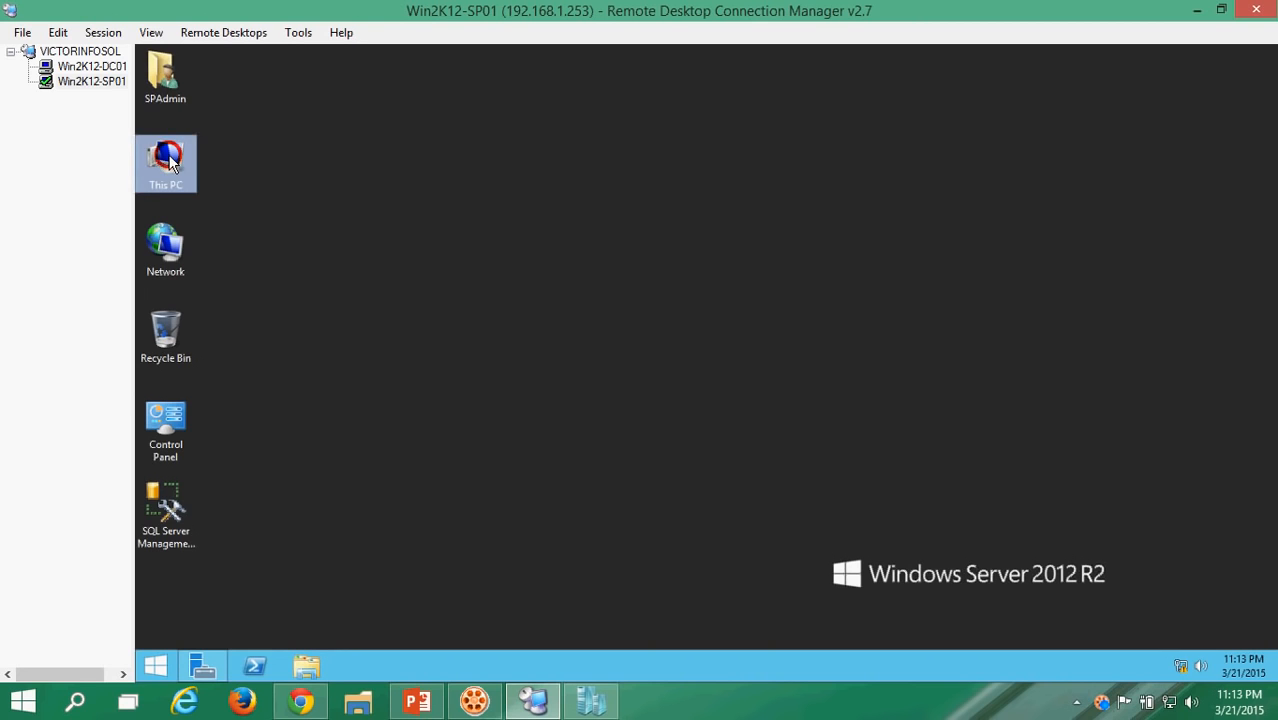
left_click(285, 235)
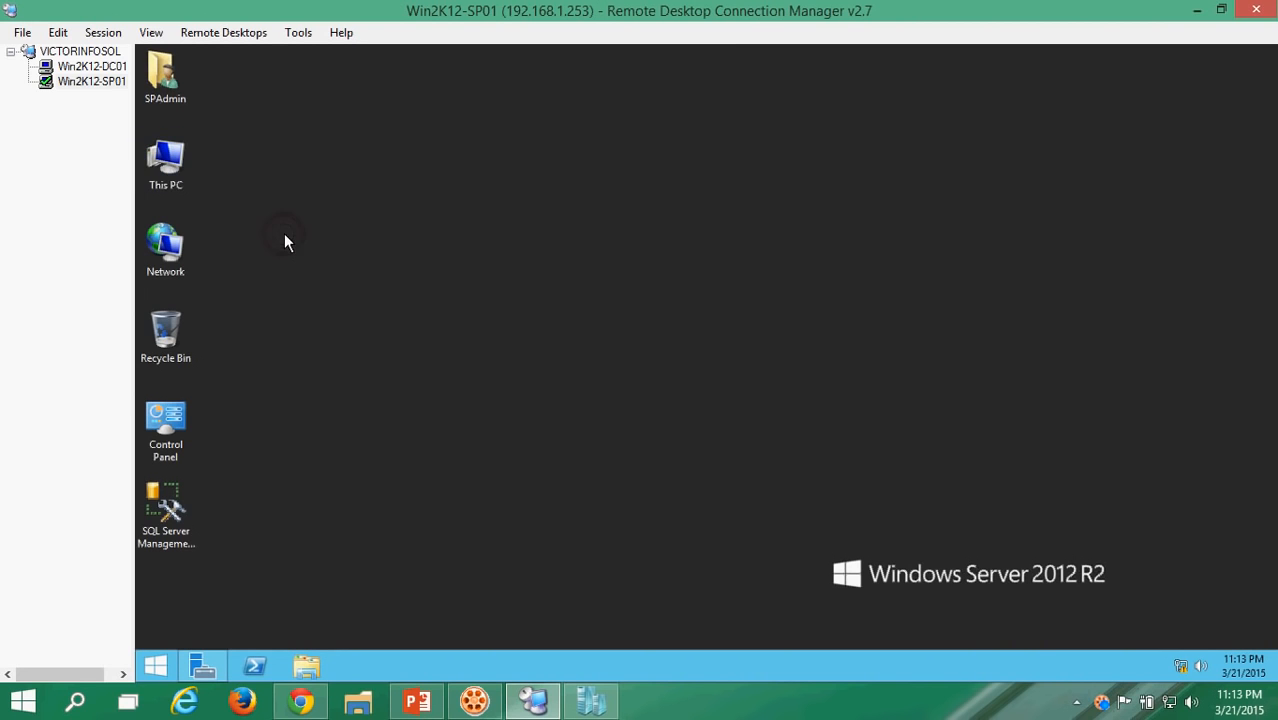
double_click(175, 158)
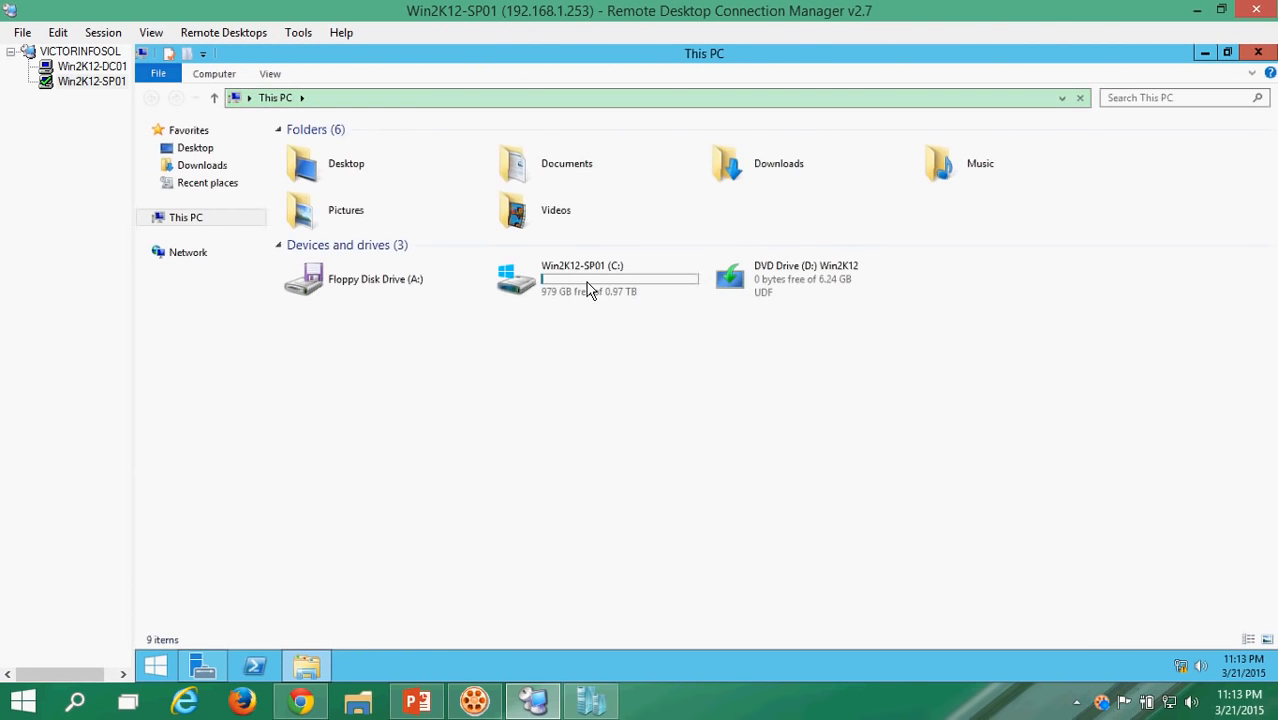
left_click(588, 288)
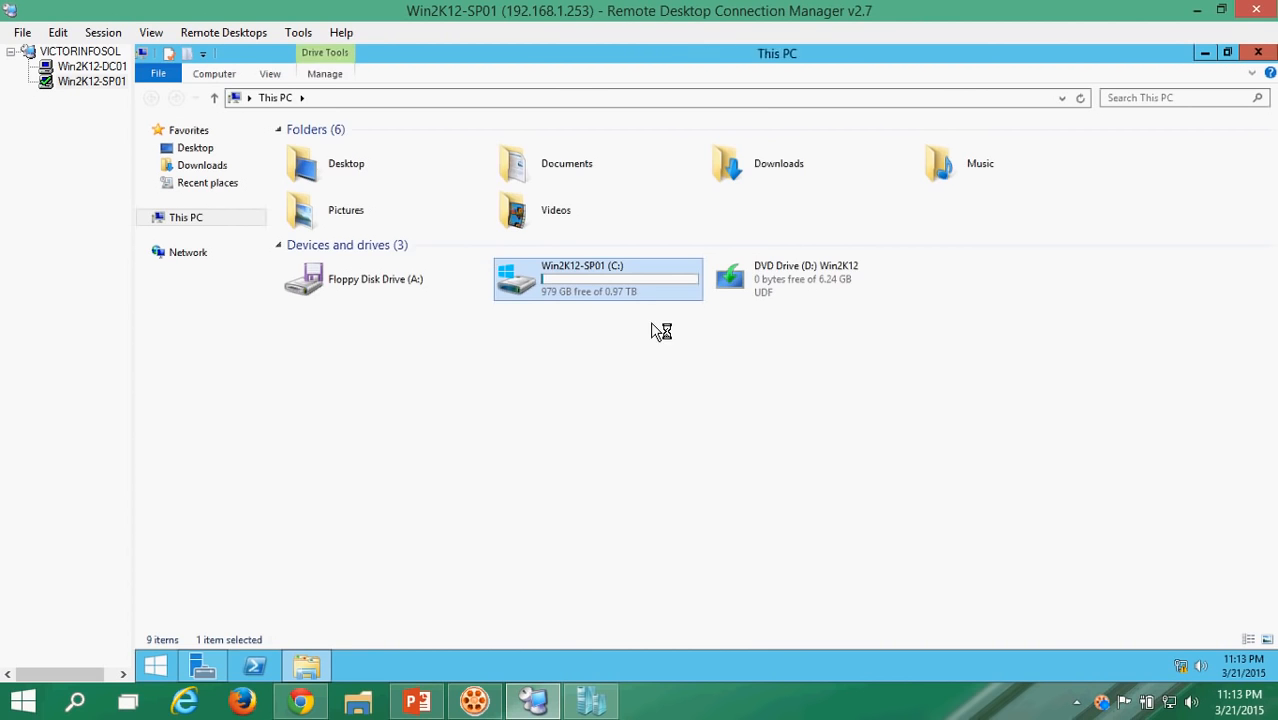
double_click(596, 286)
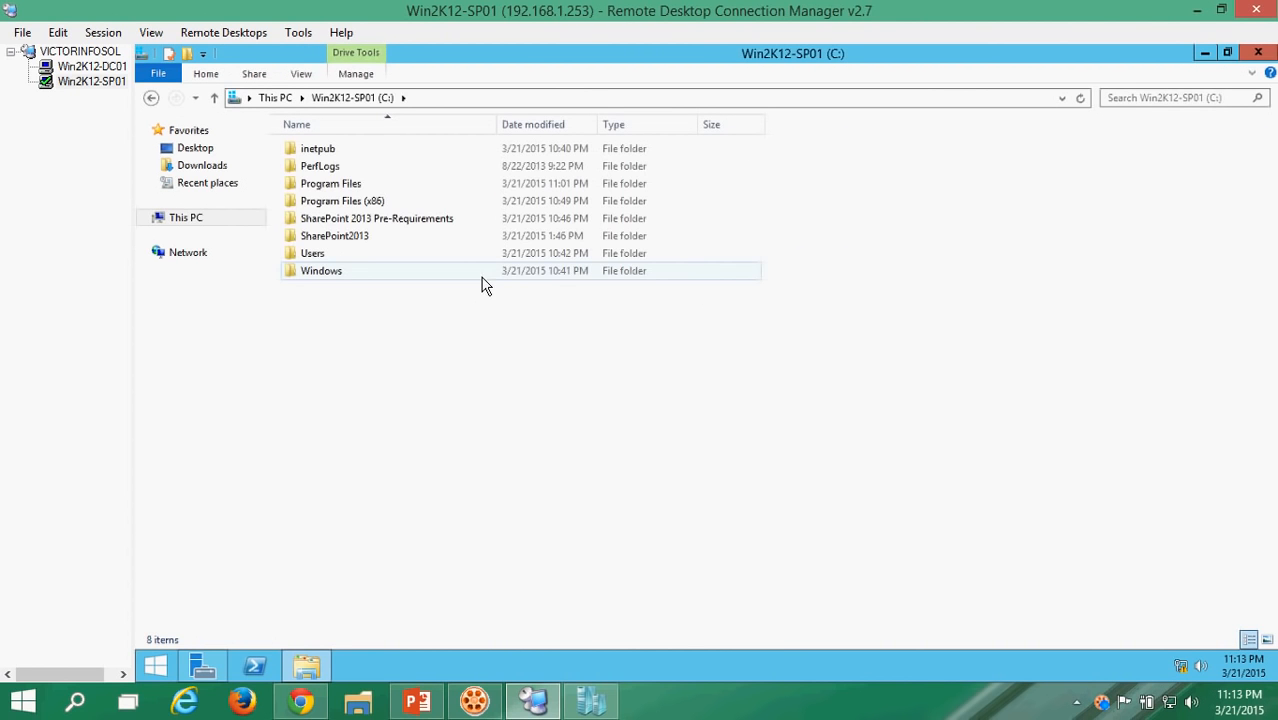
left_click(373, 234)
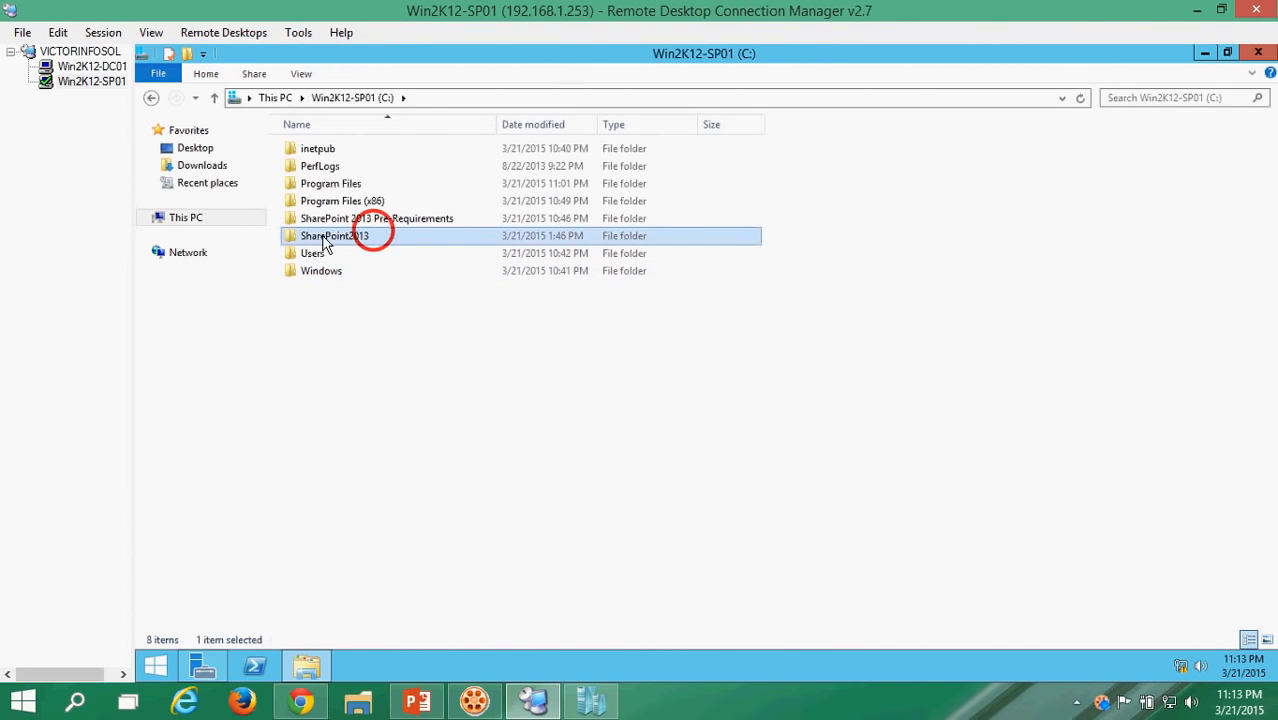
double_click(390, 240)
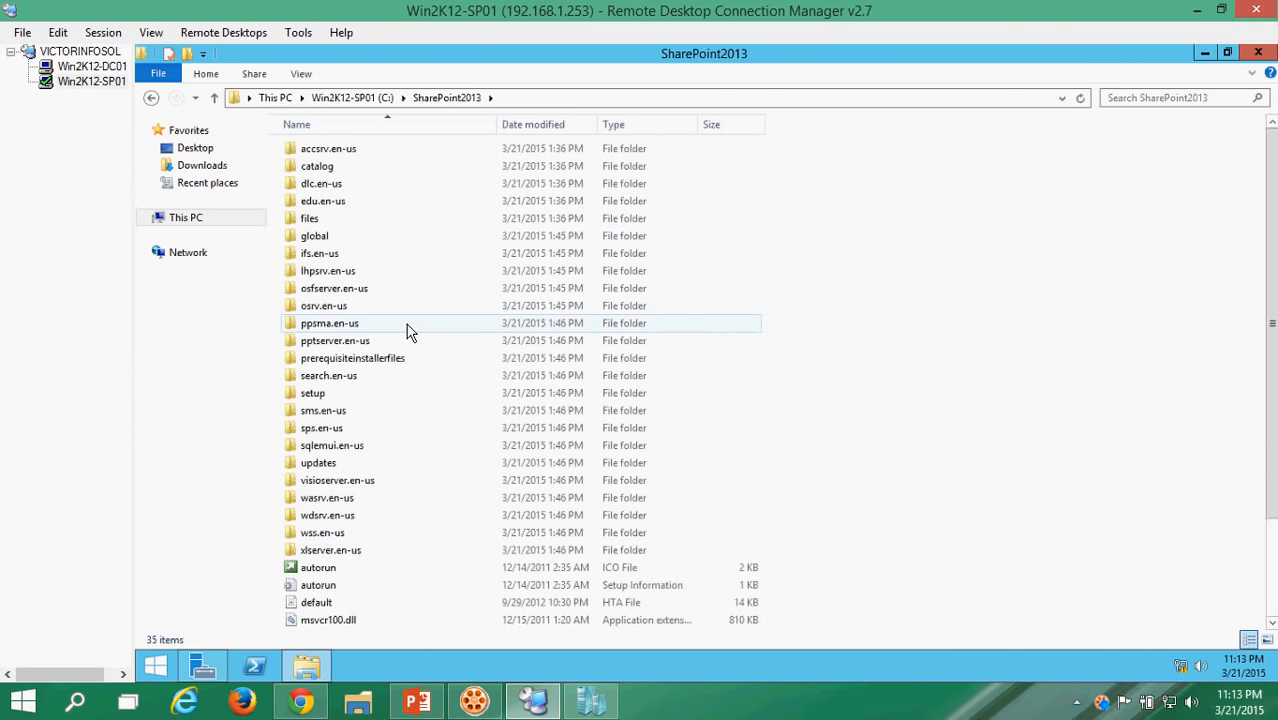
- Launch the SharePoint 2013 setup application and allow it to make changes to the computer
scroll(407, 330, "down", 3)
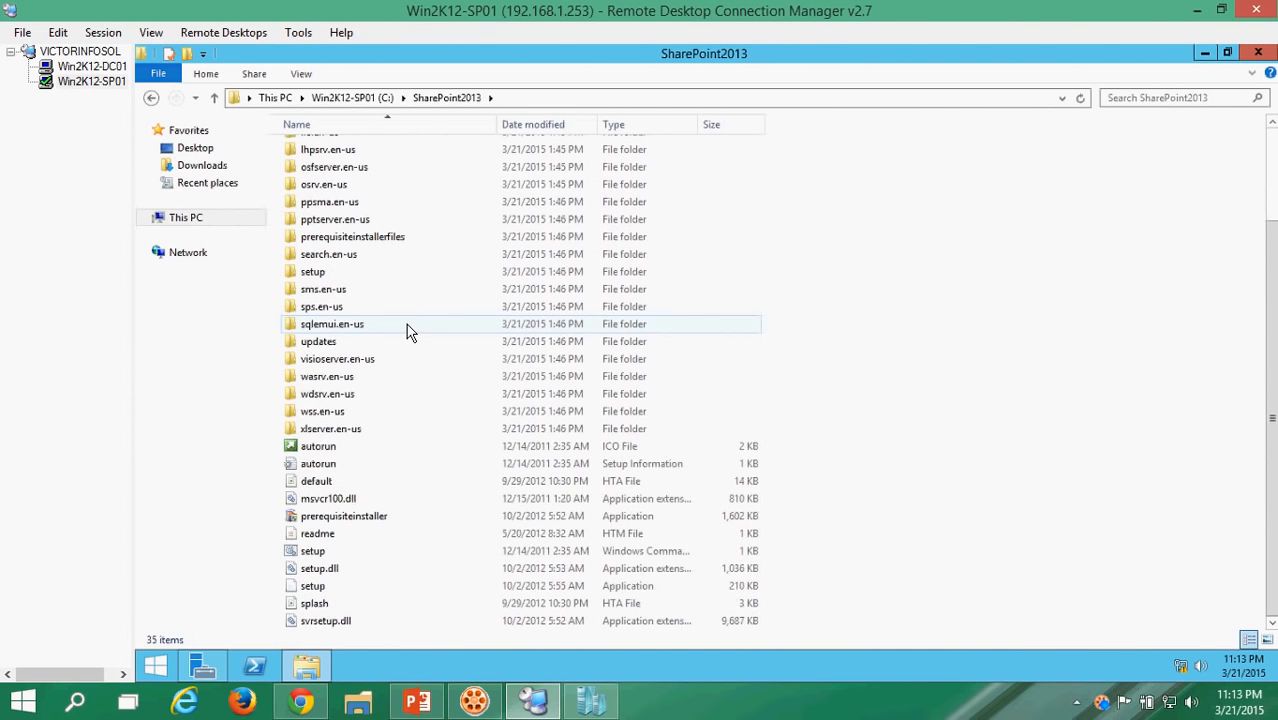
double_click(314, 589)
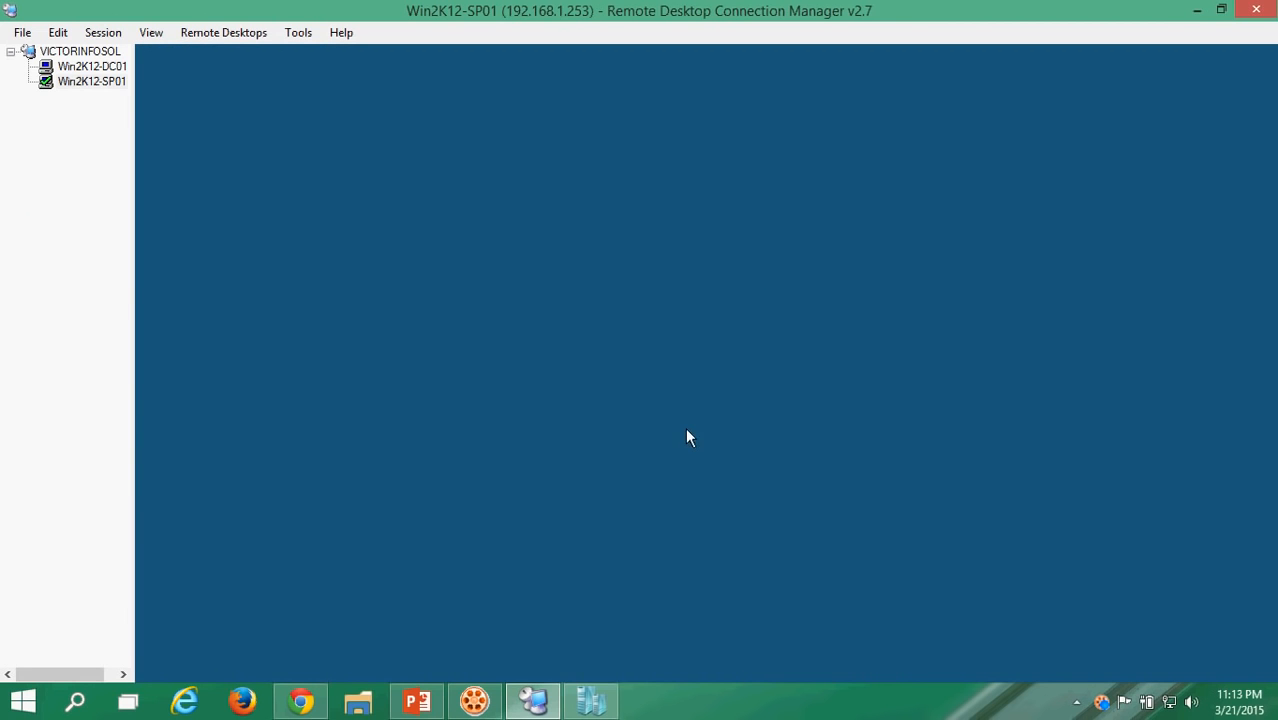
left_click(774, 389)
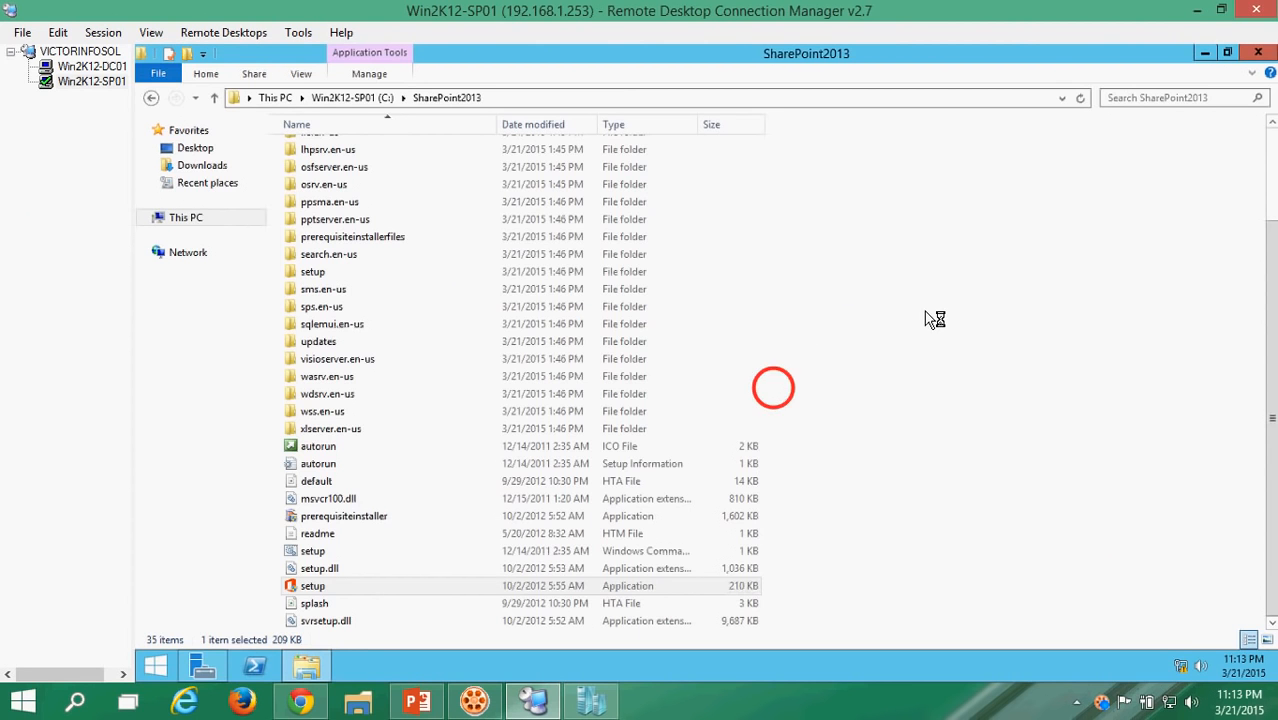
- Minimize the SharePoint2013 folder window, refresh the server desktop and bring the SharePoint Server 2013 setup into focus
left_click(1205, 53)
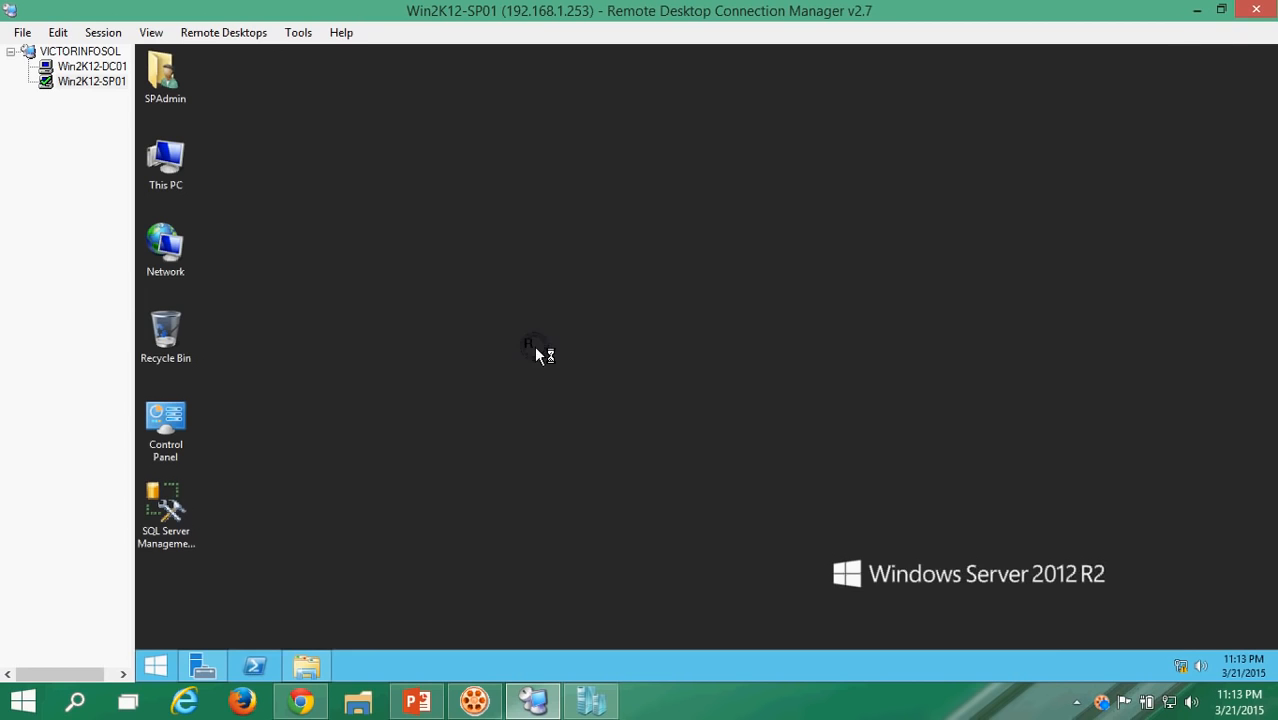
right_click(534, 345)
left_click(588, 399)
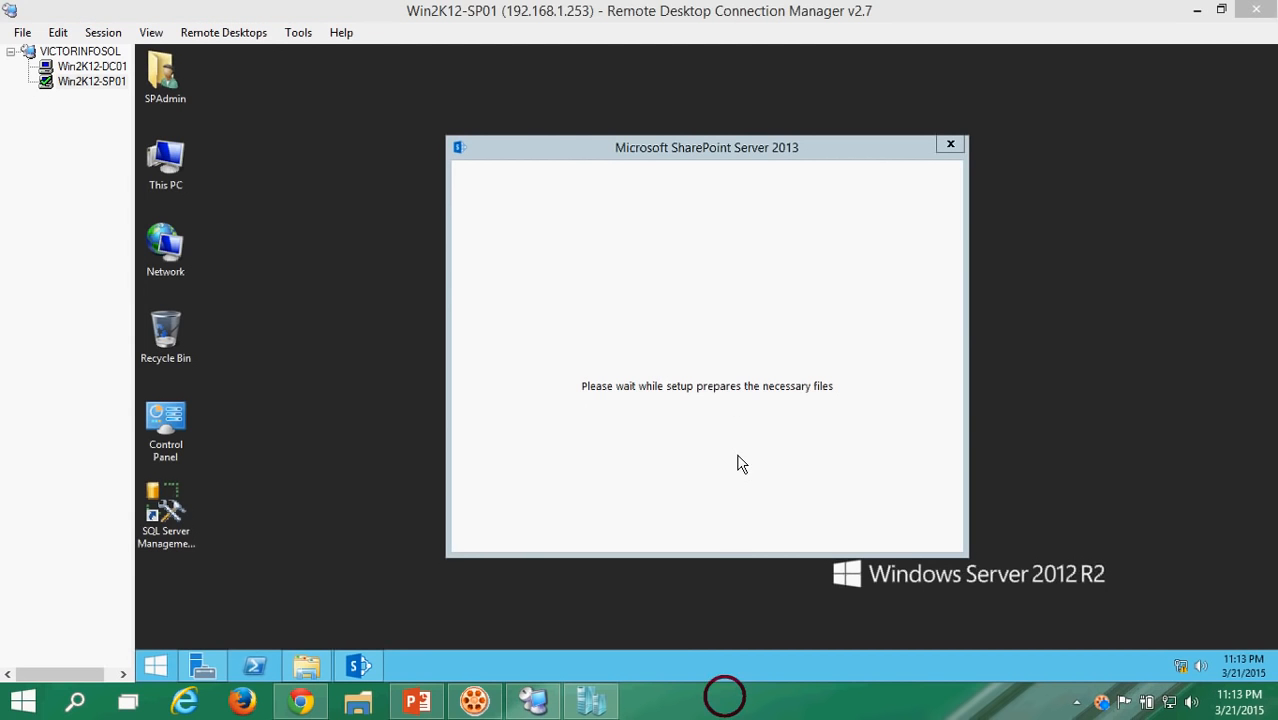
left_click(566, 148)
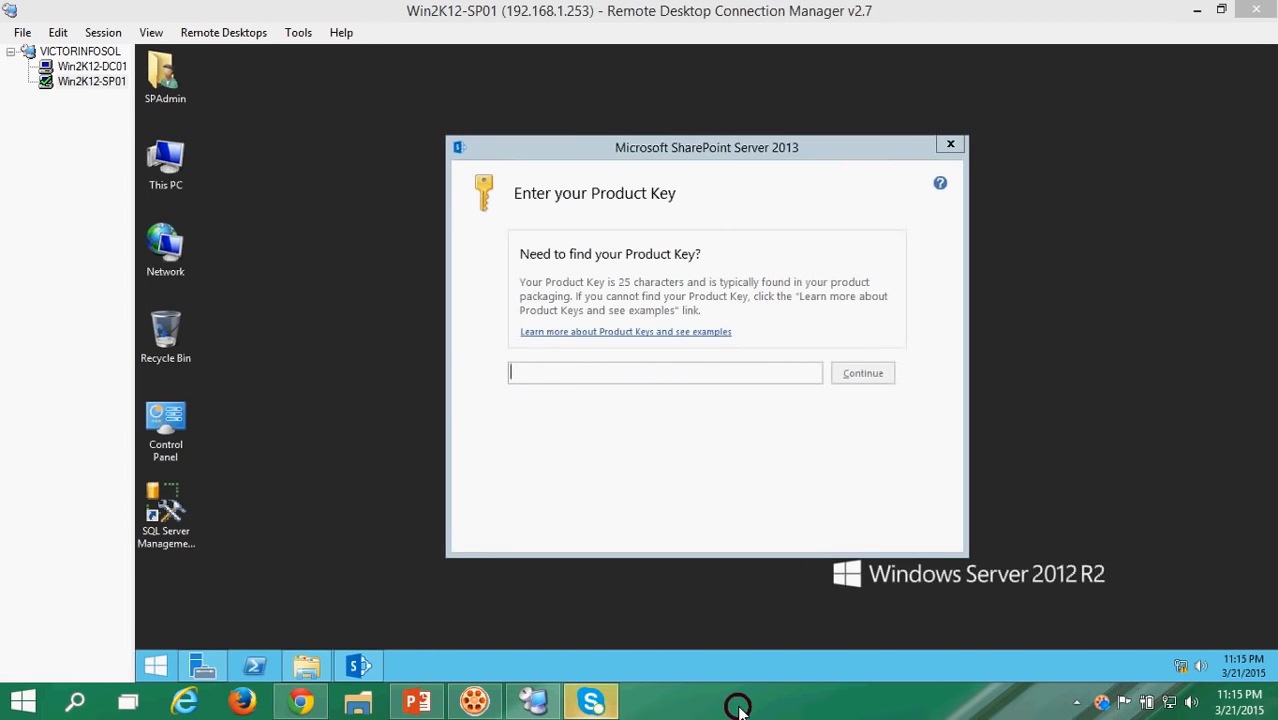
left_click(693, 561)
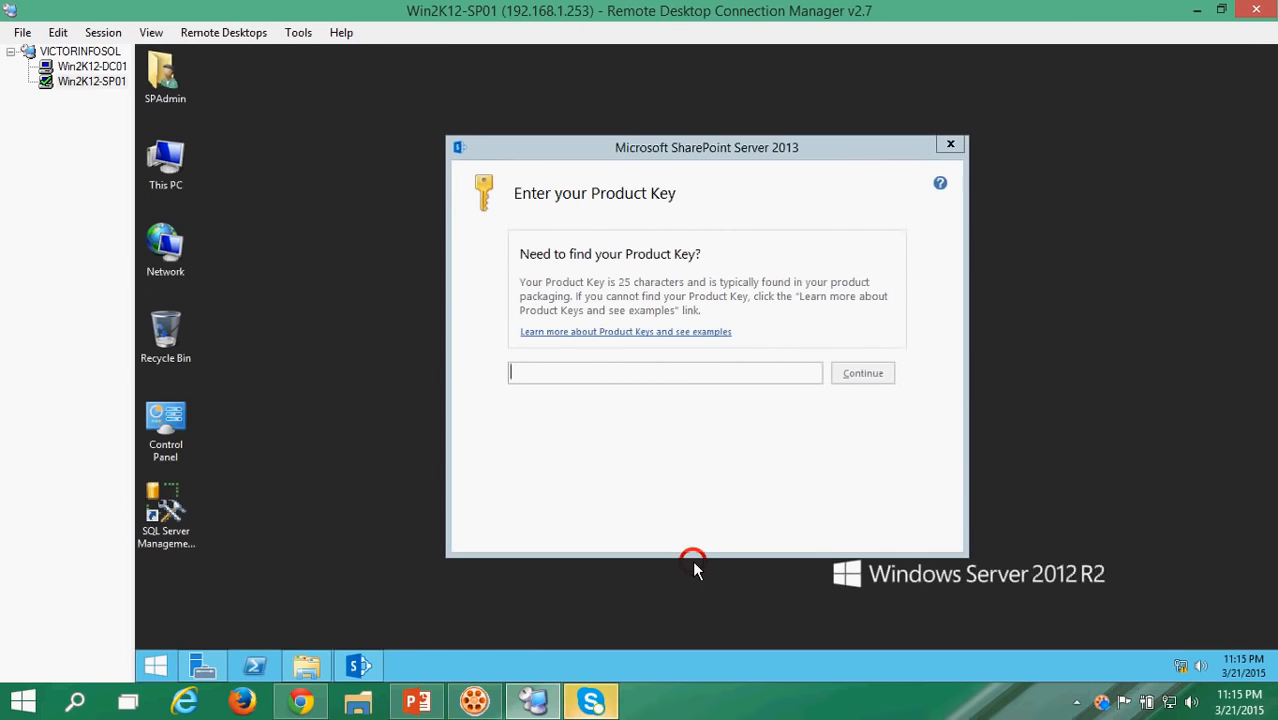
- Paste the SharePoint Server 2013 product key into the setup and continue to the license terms
left_click(557, 368)
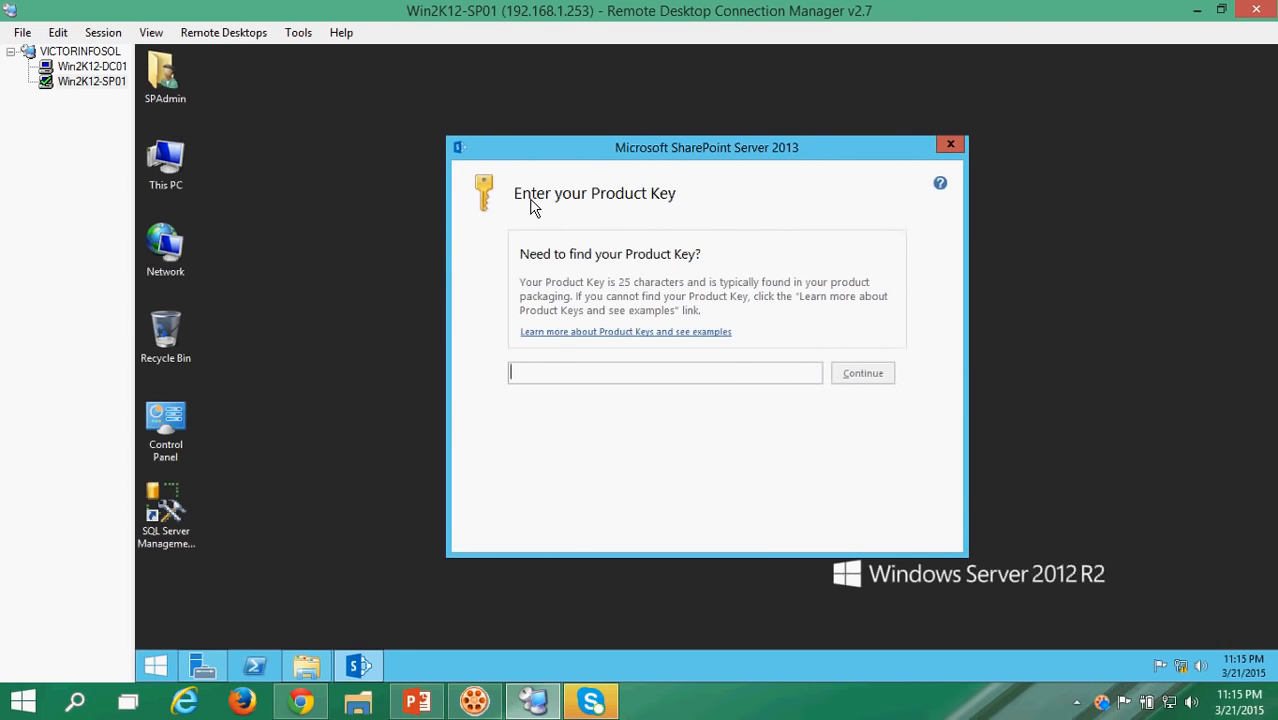
left_click(565, 371)
right_click(567, 371)
left_click(602, 414)
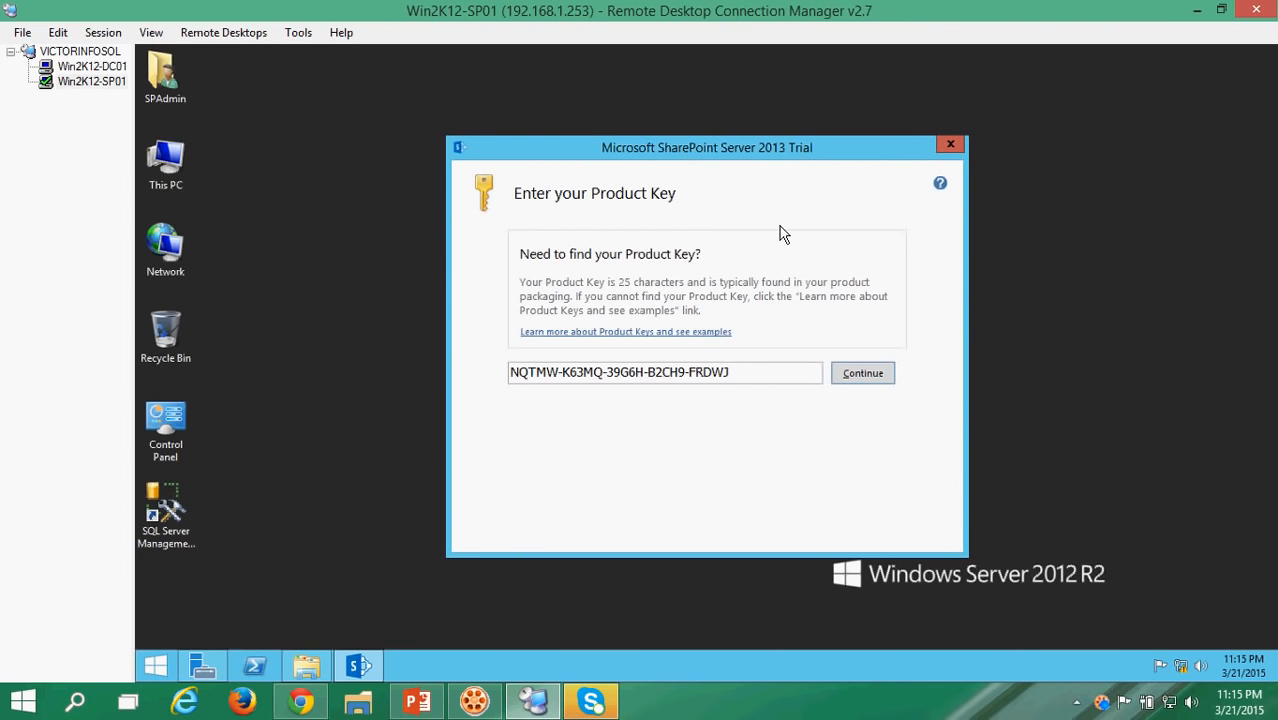
left_click(775, 316)
left_click_drag(752, 371, 386, 335)
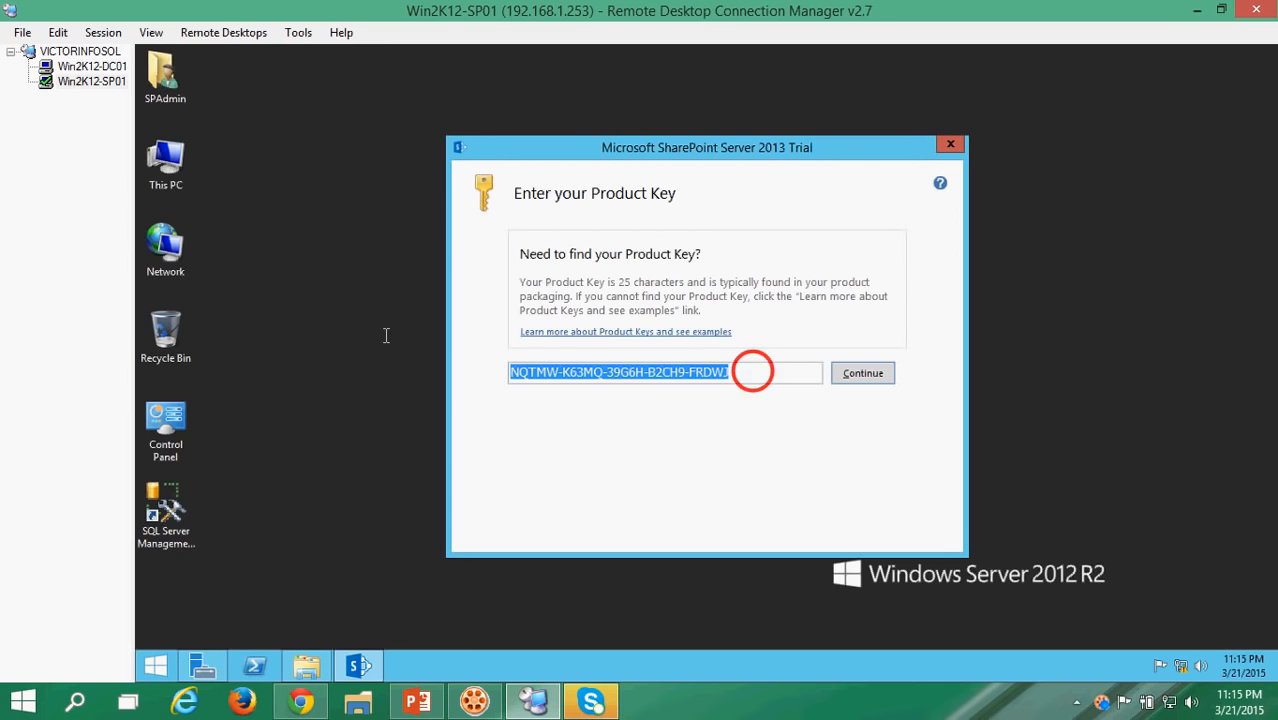
left_click(752, 212)
left_click(721, 403)
left_click(508, 373)
left_click(808, 418)
left_click(809, 306)
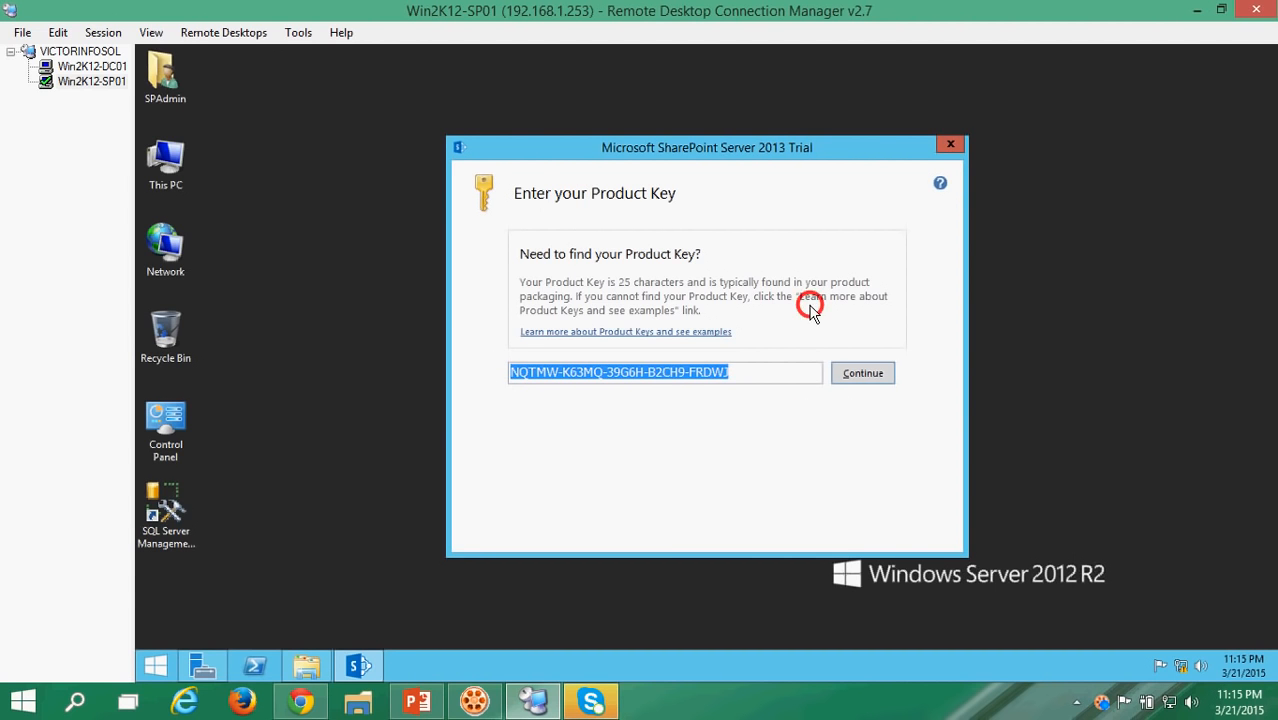
left_click(765, 393)
left_click(865, 373)
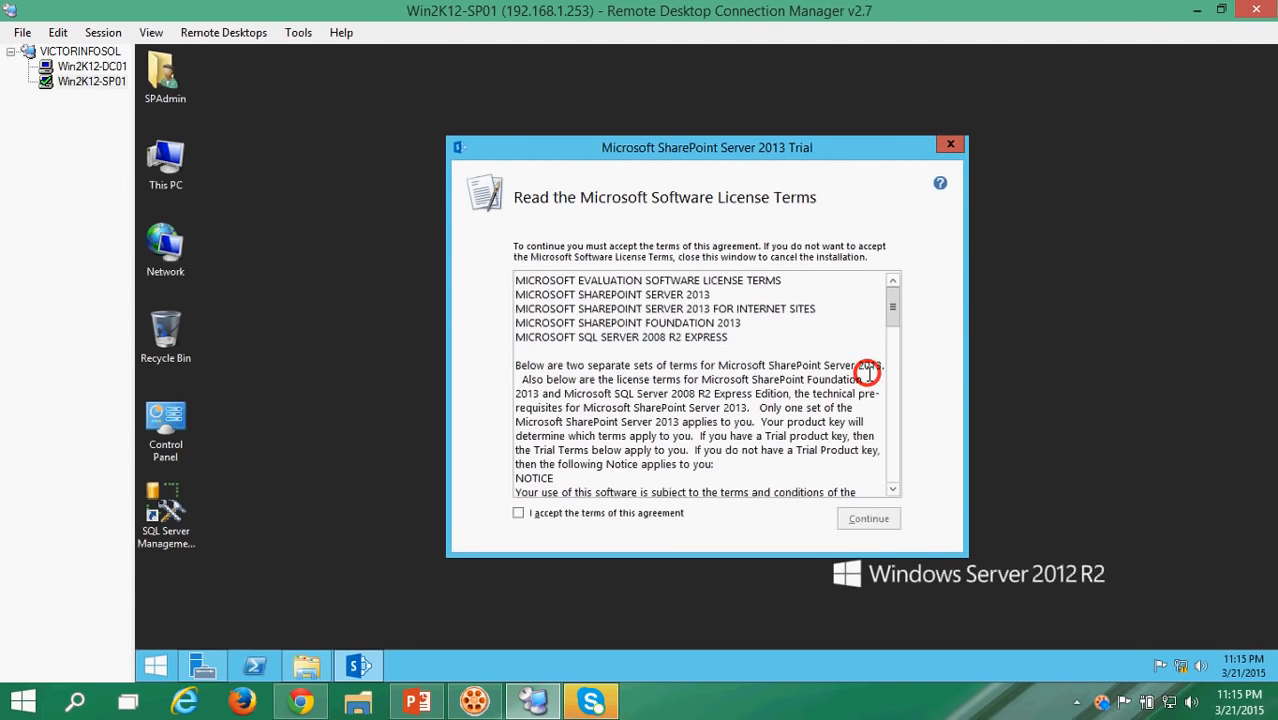
- Accept the Microsoft Software License Terms and start the installation with the Complete server type
left_click(603, 513)
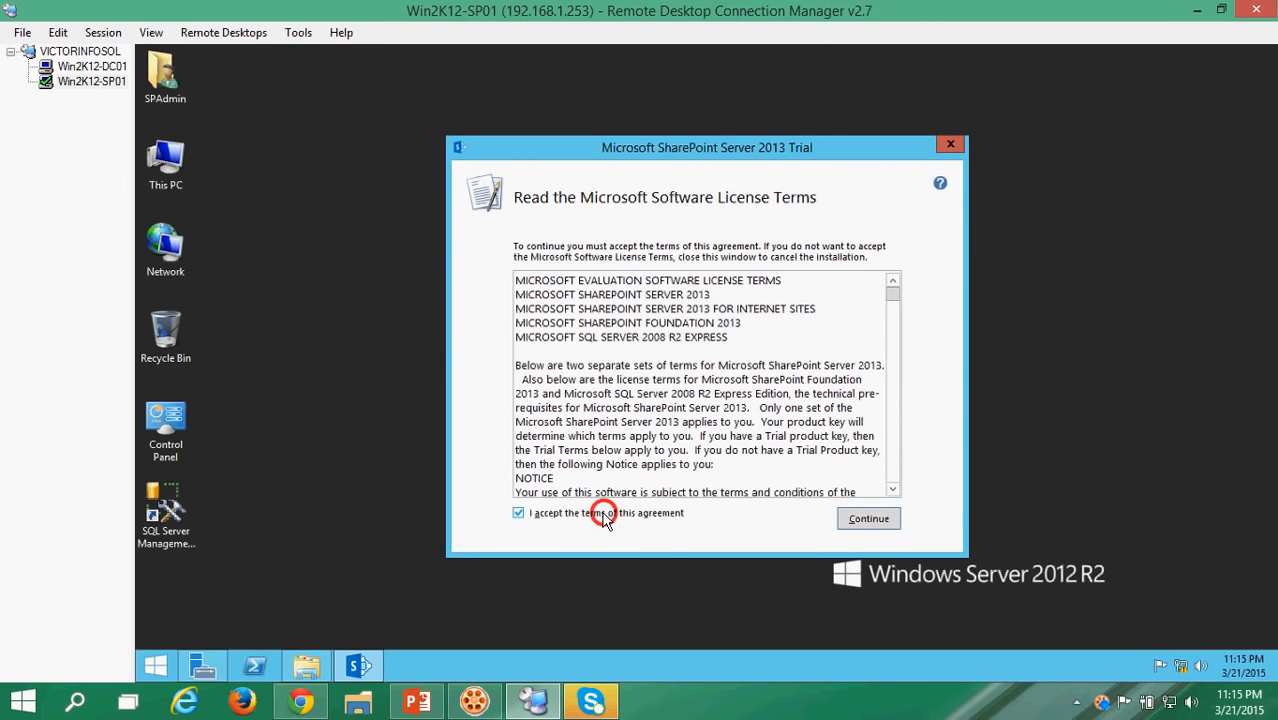
left_click(869, 522)
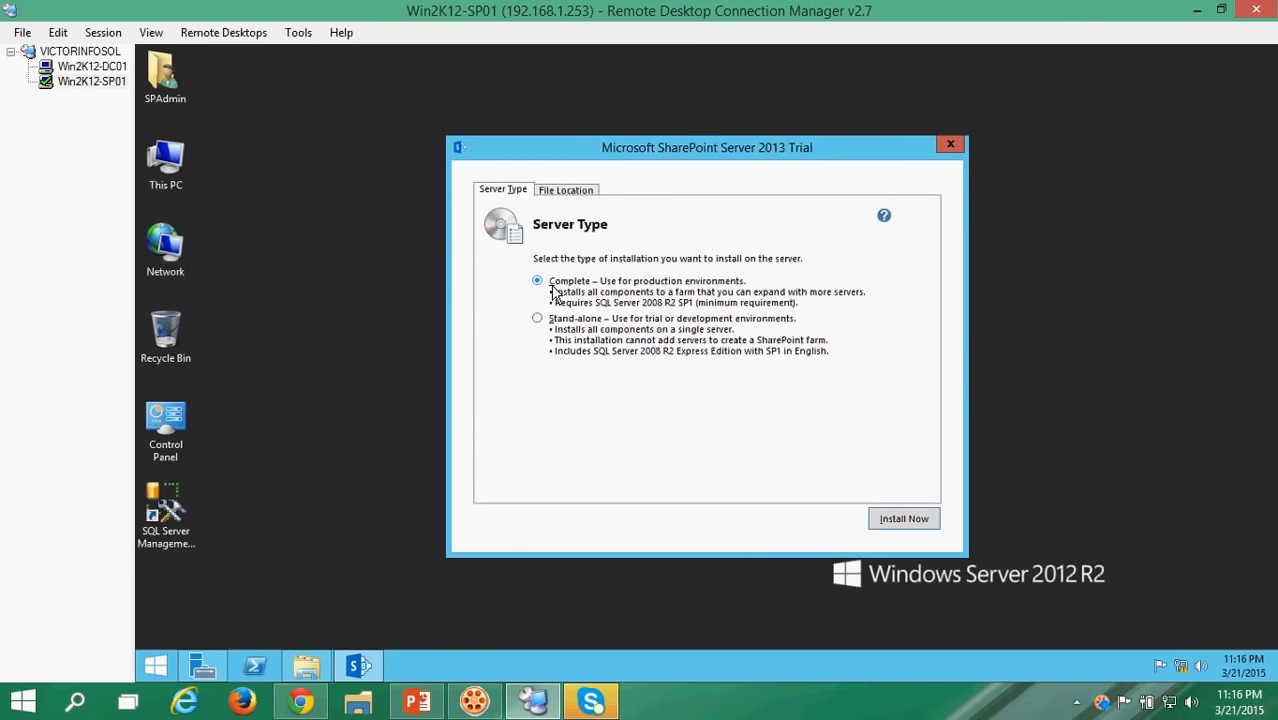
left_click(900, 519)
left_click(899, 517)
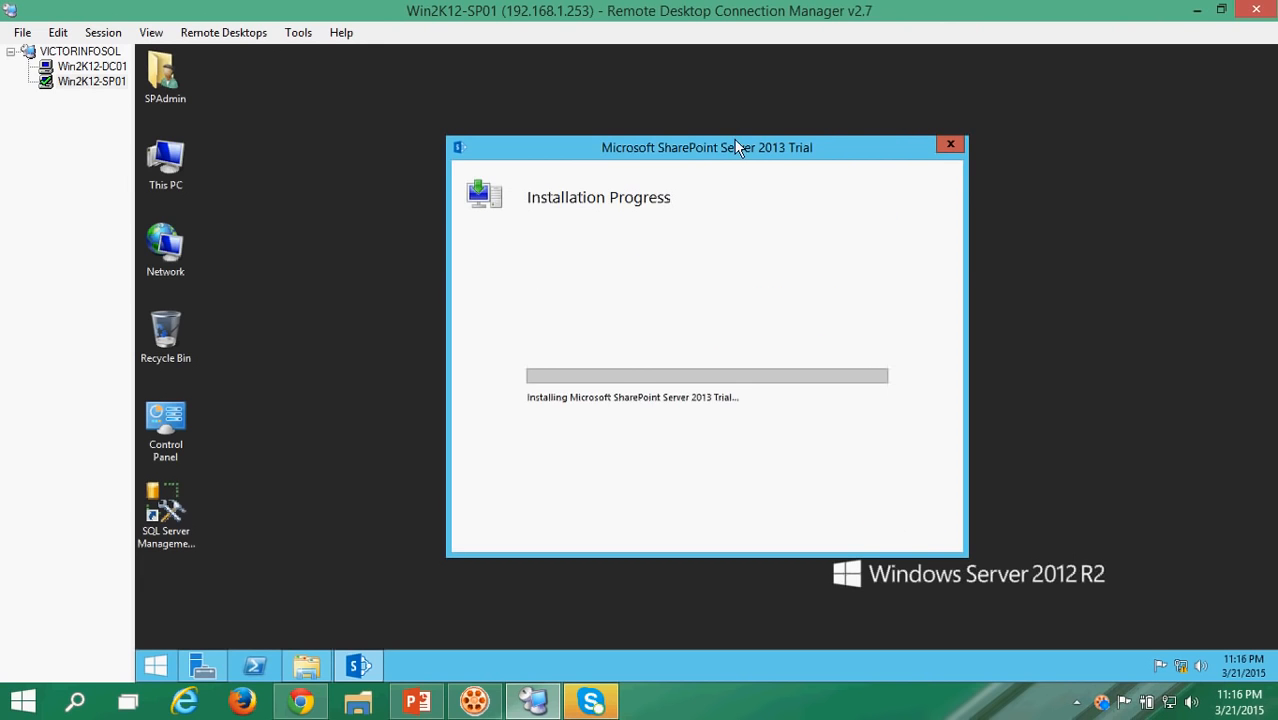
left_click_drag(713, 150, 715, 132)
right_click(410, 266)
left_click(448, 314)
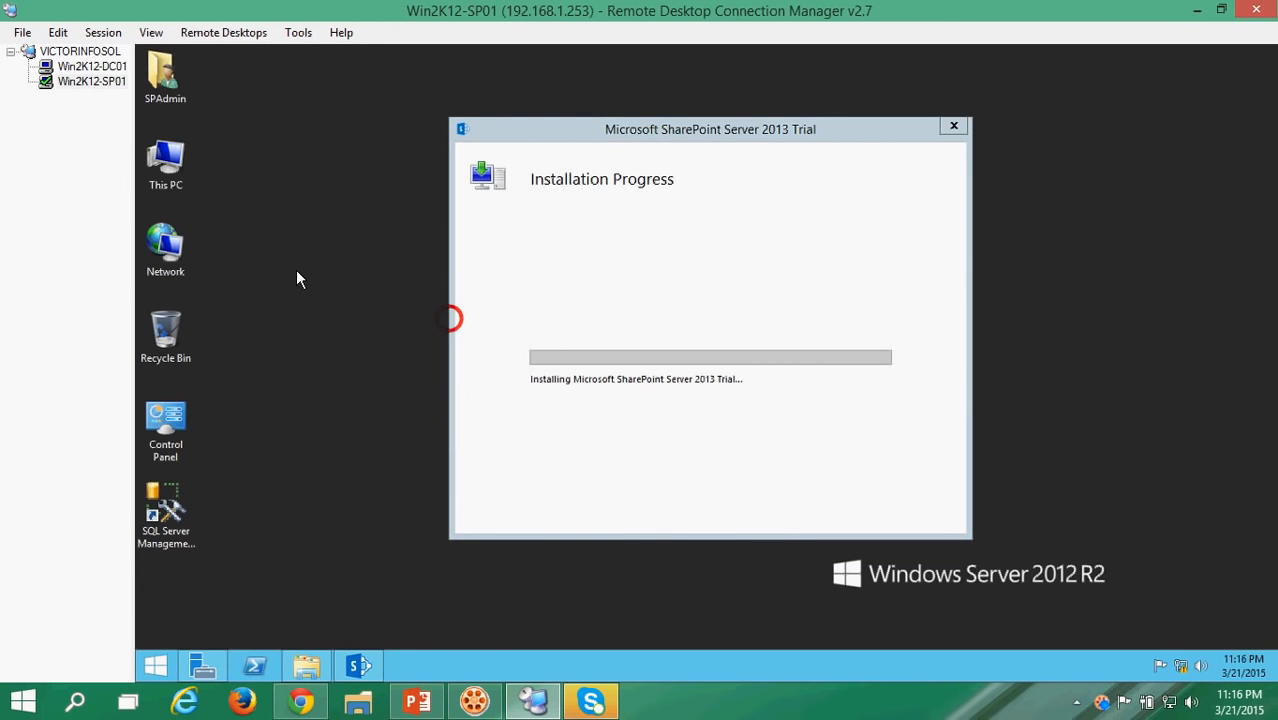
right_click(296, 270)
left_click(348, 312)
left_click(679, 278)
right_click(319, 190)
left_click(361, 243)
right_click(323, 194)
left_click(367, 244)
right_click(324, 207)
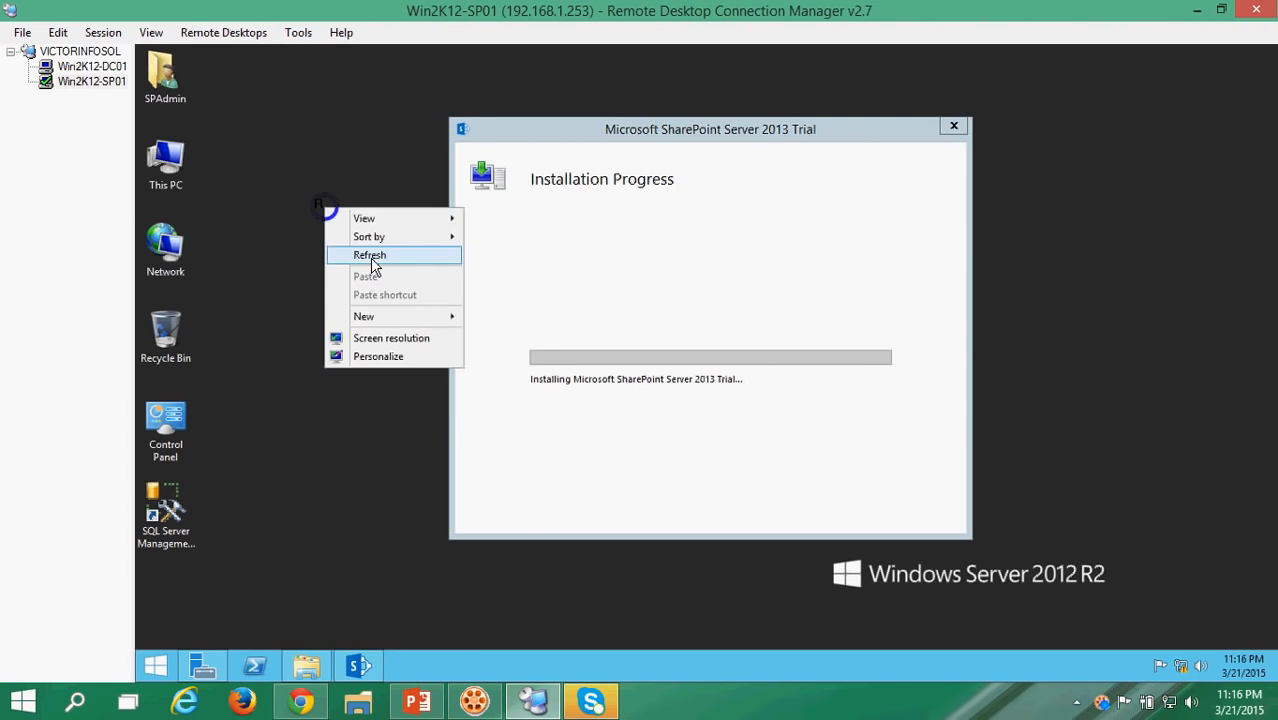
left_click(369, 257)
left_click(719, 284)
right_click(418, 278)
left_click(434, 331)
left_click(451, 285)
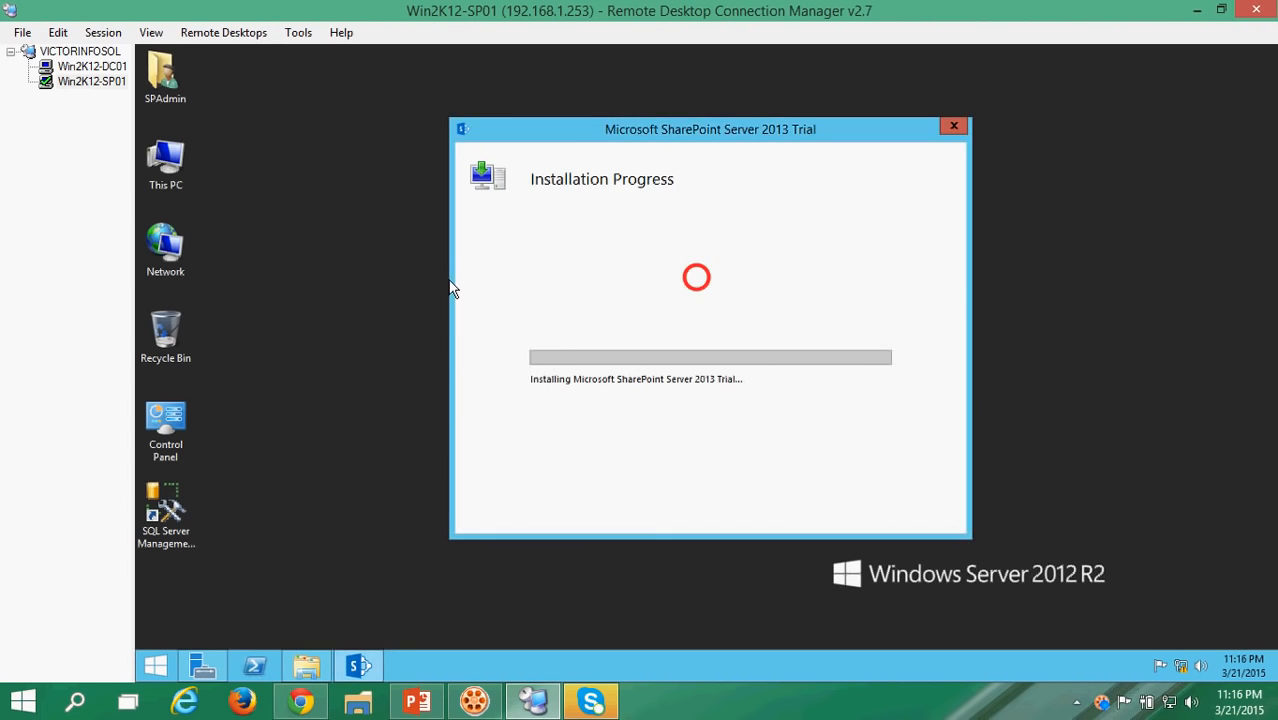
right_click(366, 261)
left_click(407, 305)
left_click(884, 226)
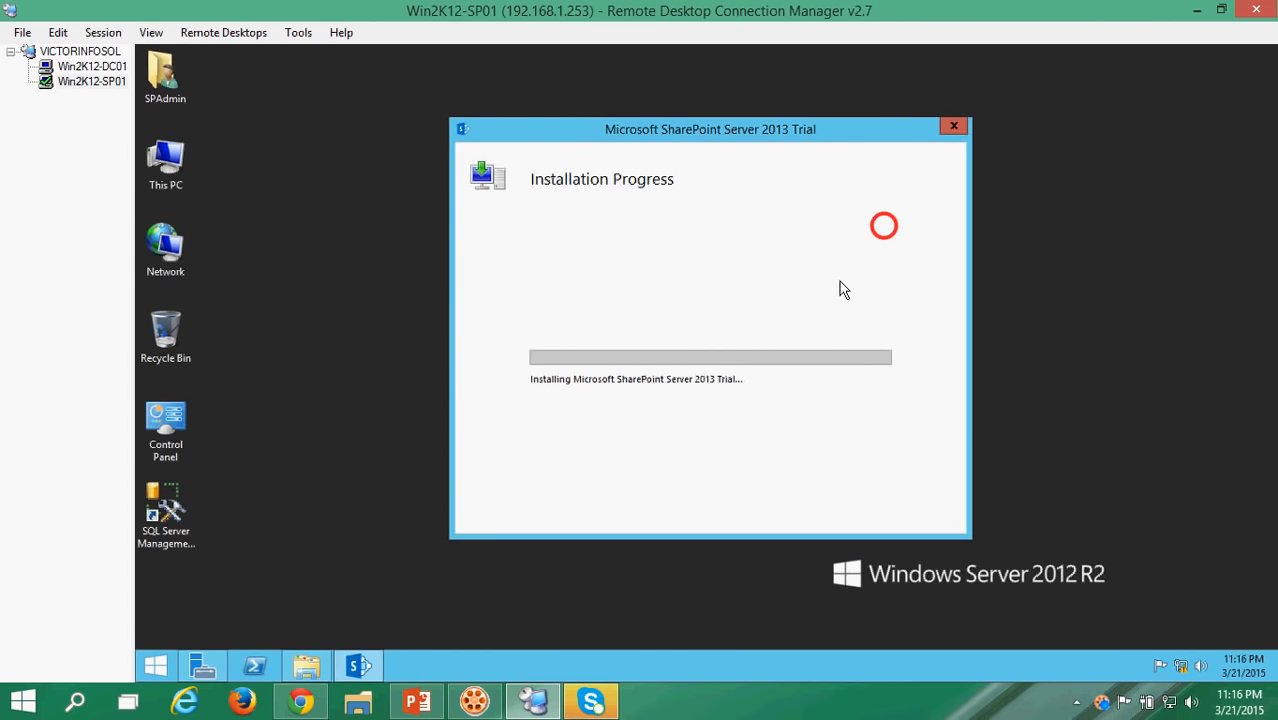
- Review the Step 4 and Step 5 slide in PowerPoint, then return to the installation progress in Remote Desktop Connection Manager
left_click(420, 700)
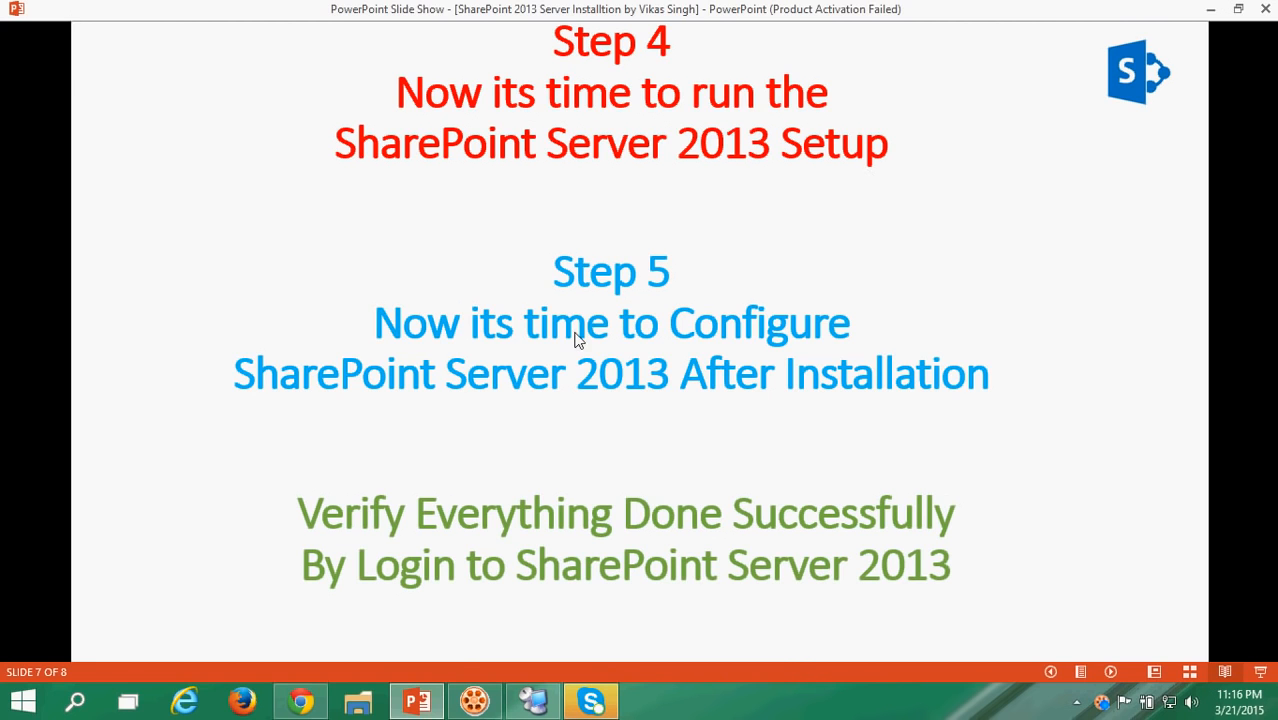
left_click(1211, 9)
left_click(673, 379)
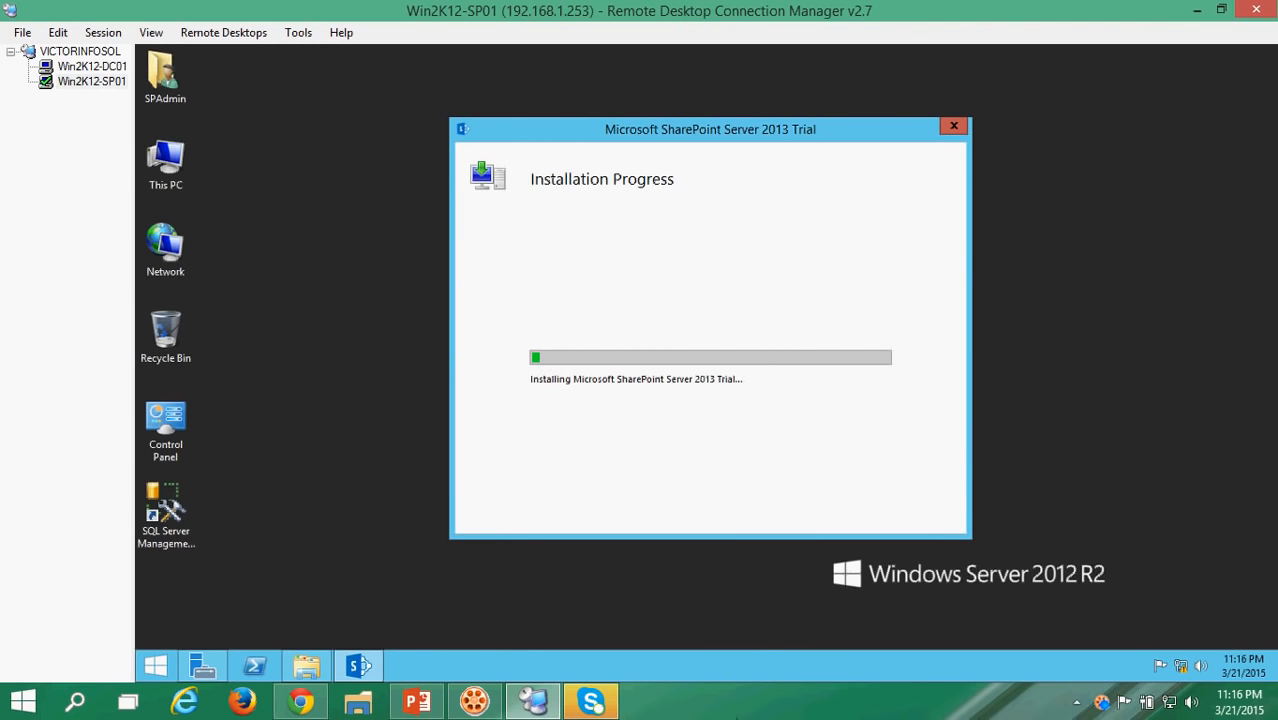
left_click(735, 700)
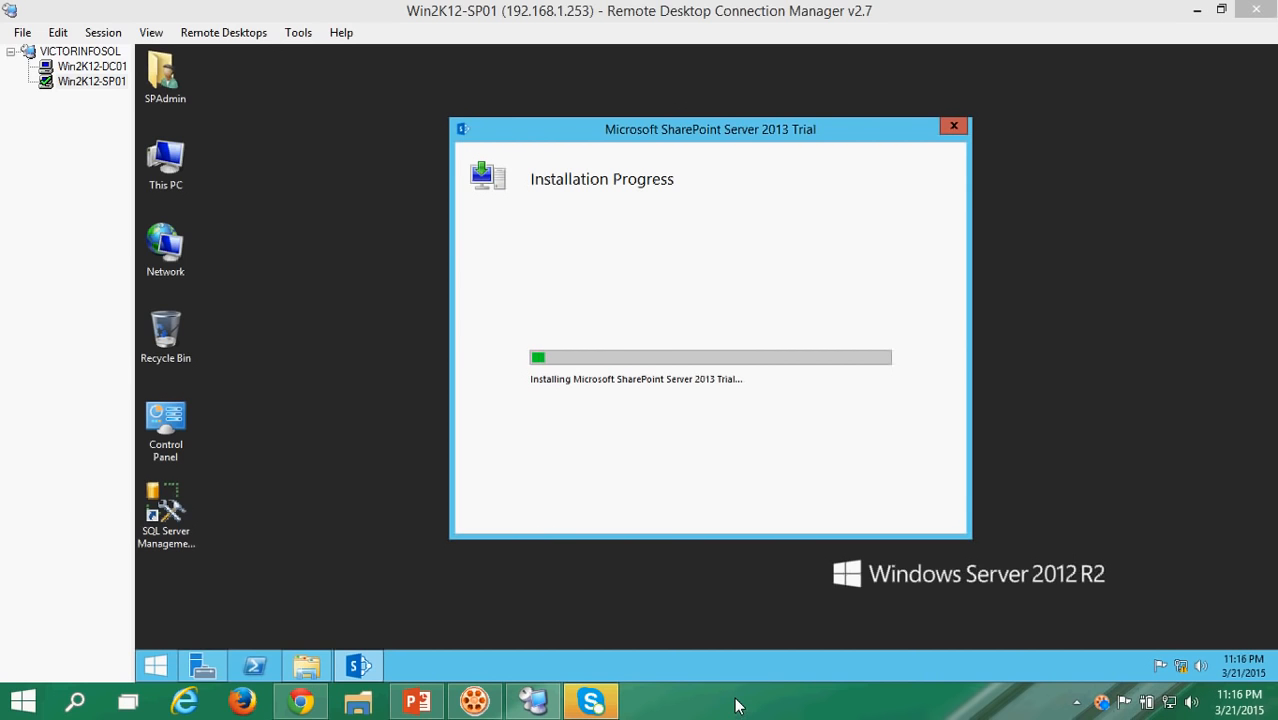
left_click(679, 503)
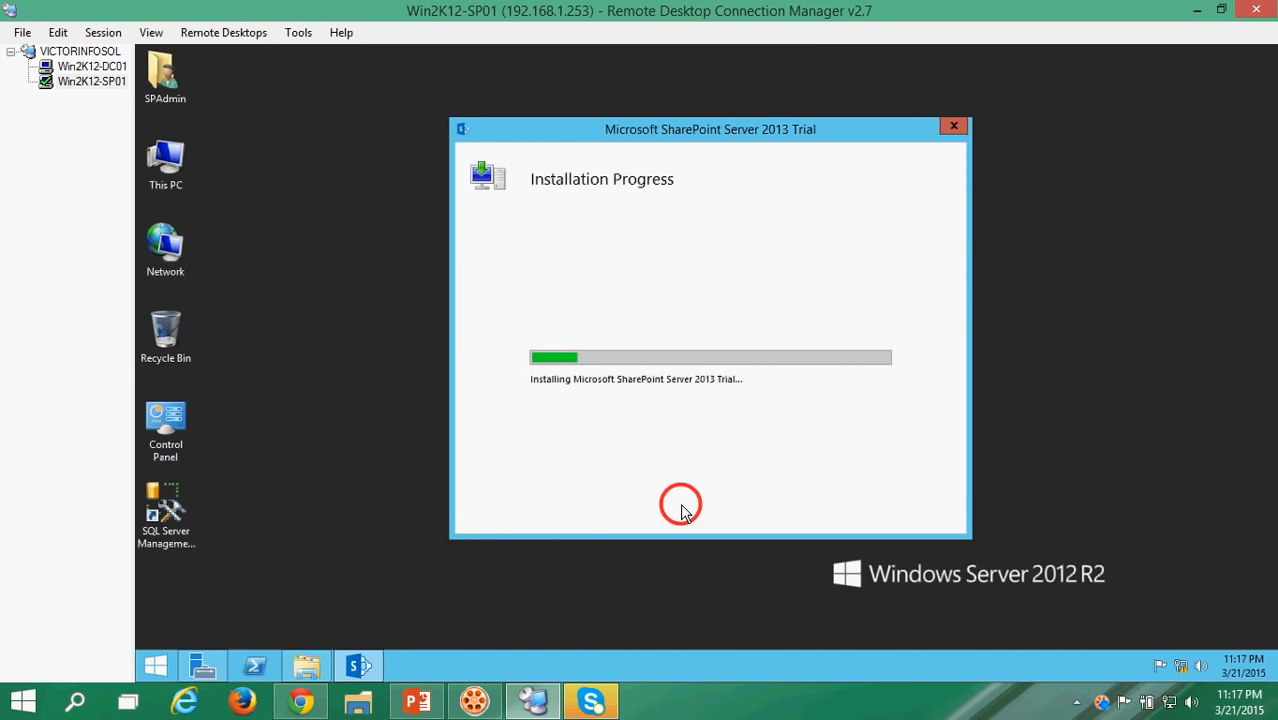
- Open the AppFabric 1.1 for Windows Server folder under Program Files on the server's C: drive
double_click(172, 157)
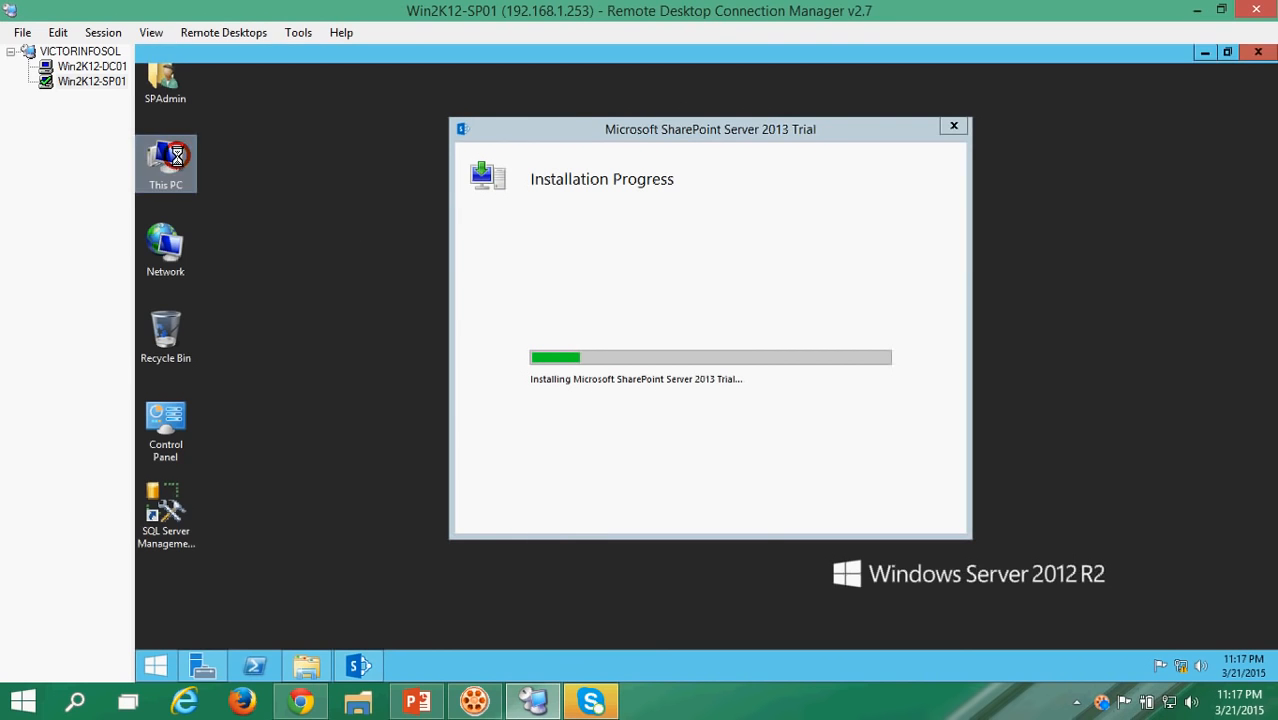
double_click(596, 286)
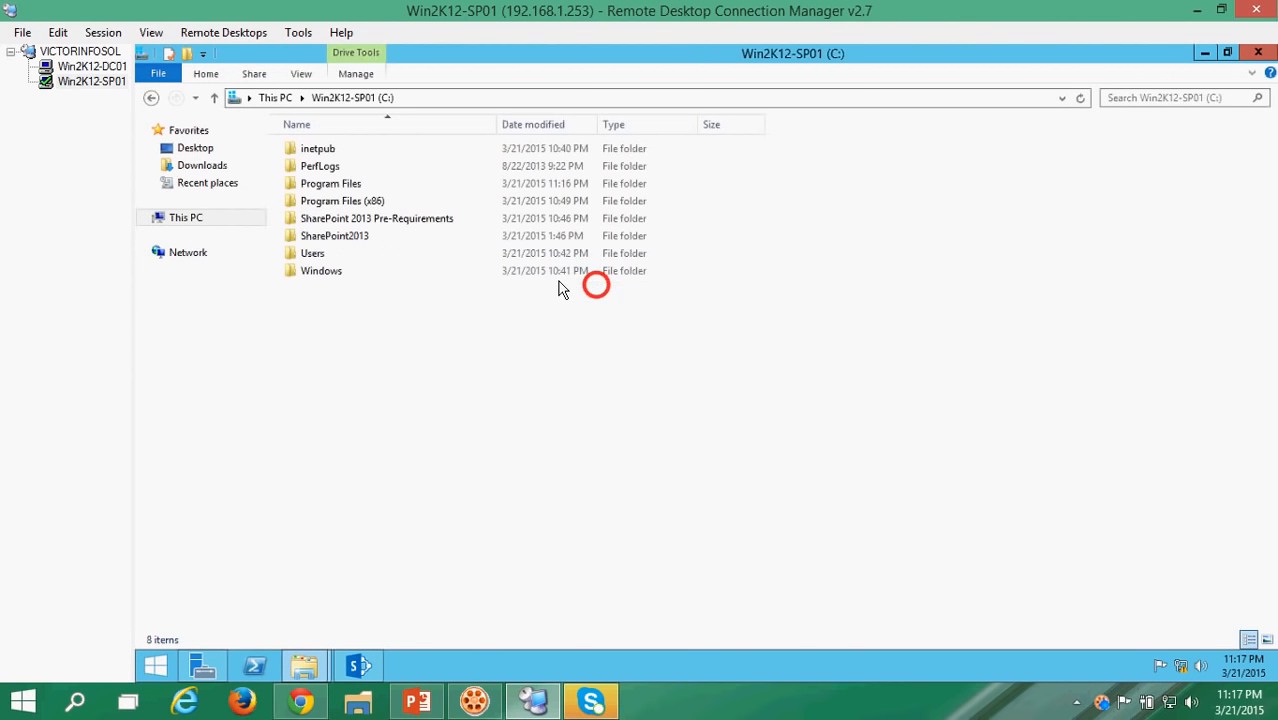
double_click(340, 186)
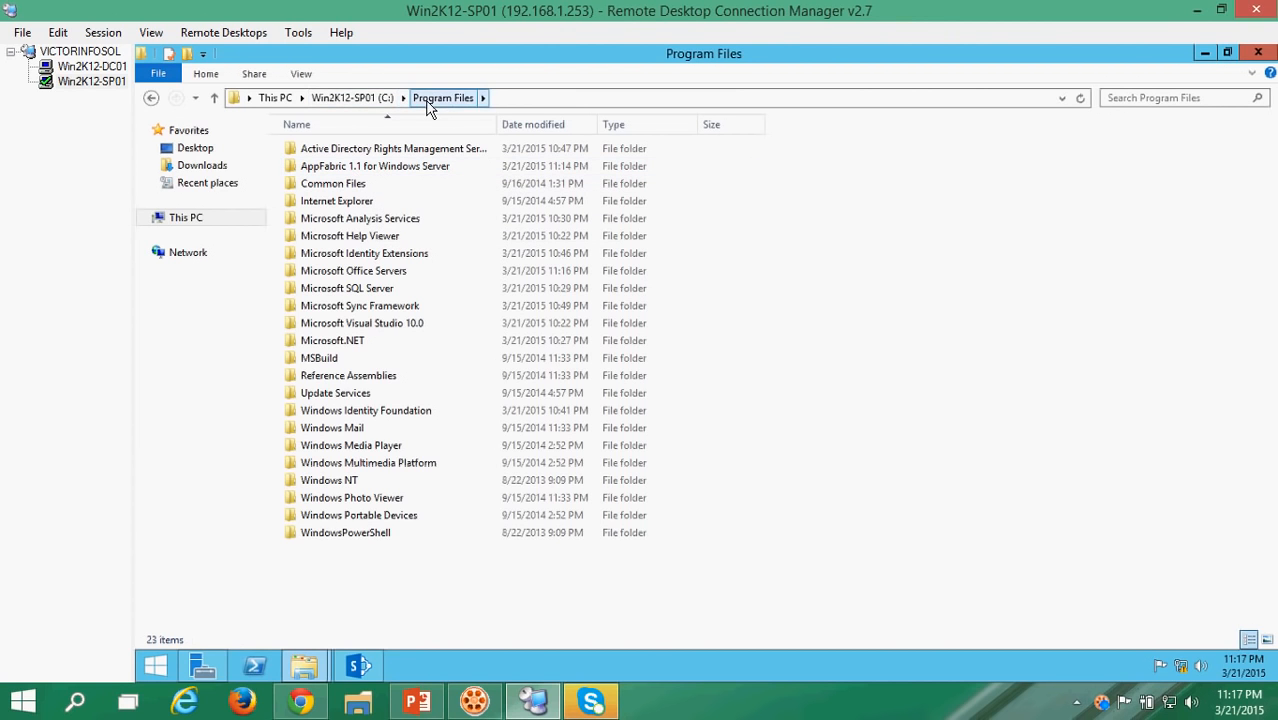
double_click(358, 167)
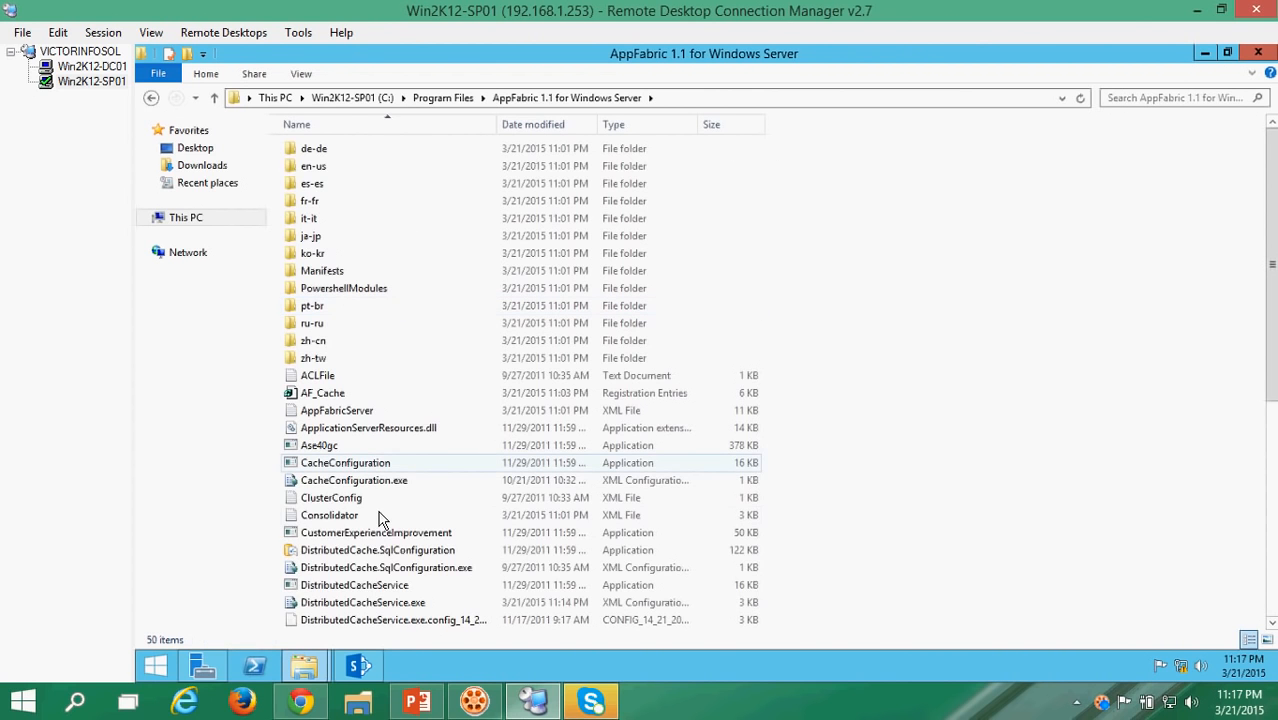
- Open the security permissions of the DistributedCache.SqlConfiguration.exe configuration file for editing
left_click(386, 568)
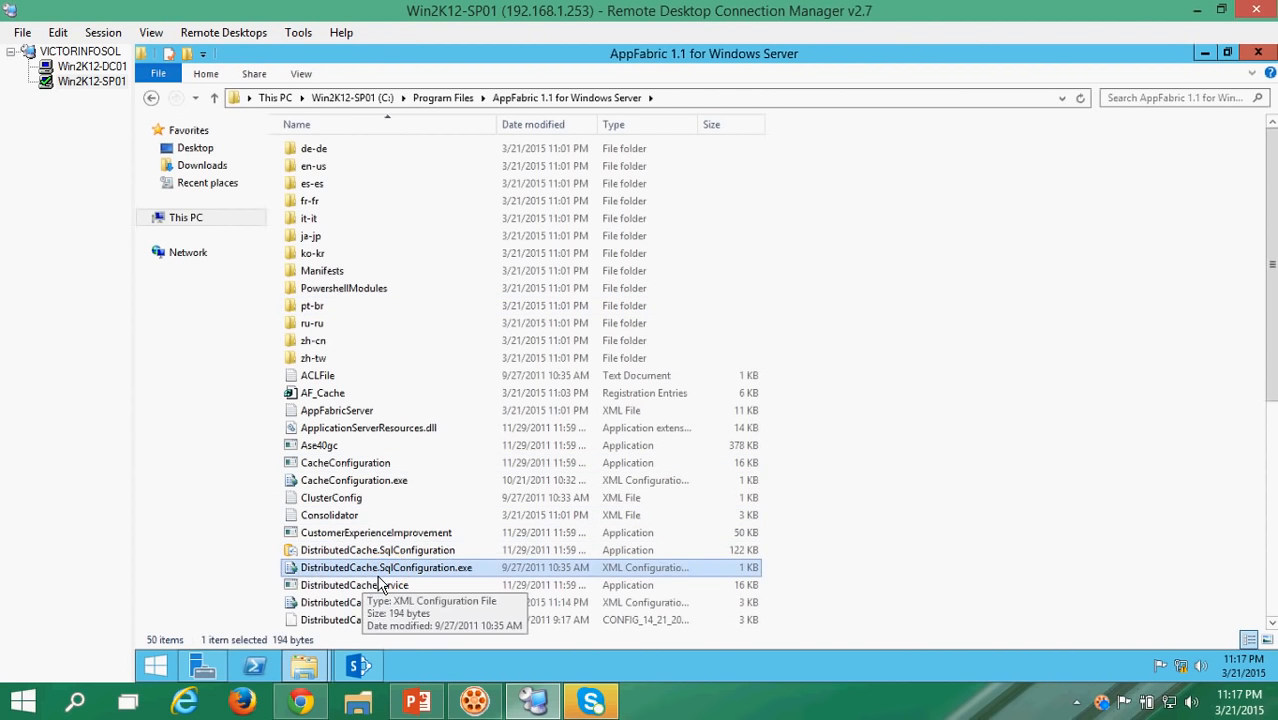
double_click(462, 568)
right_click(462, 568)
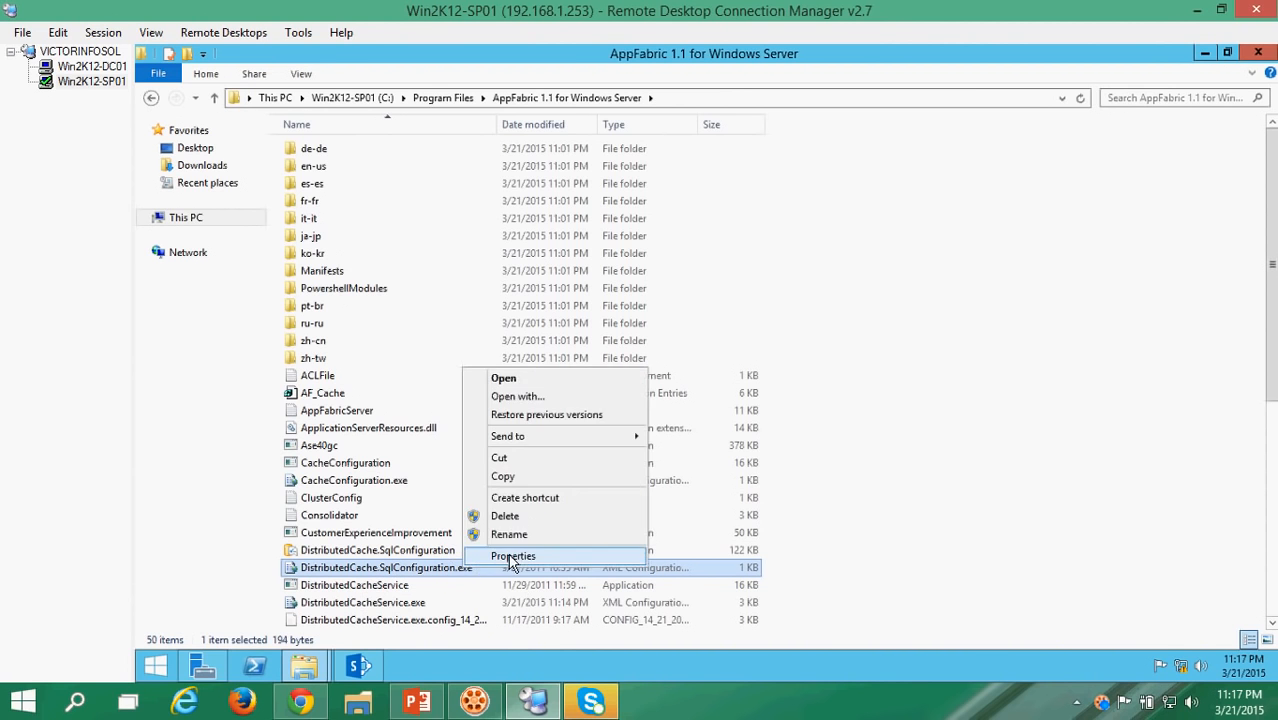
left_click(505, 558)
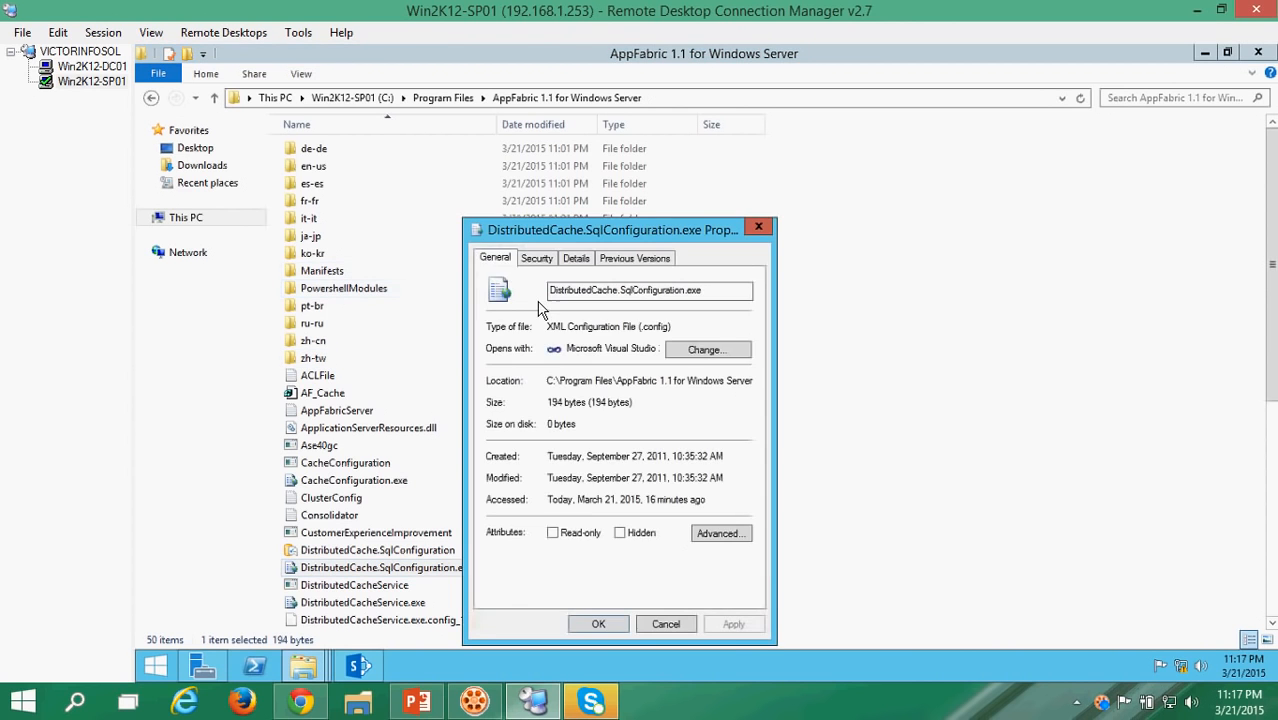
left_click(538, 259)
left_click_drag(559, 235, 601, 197)
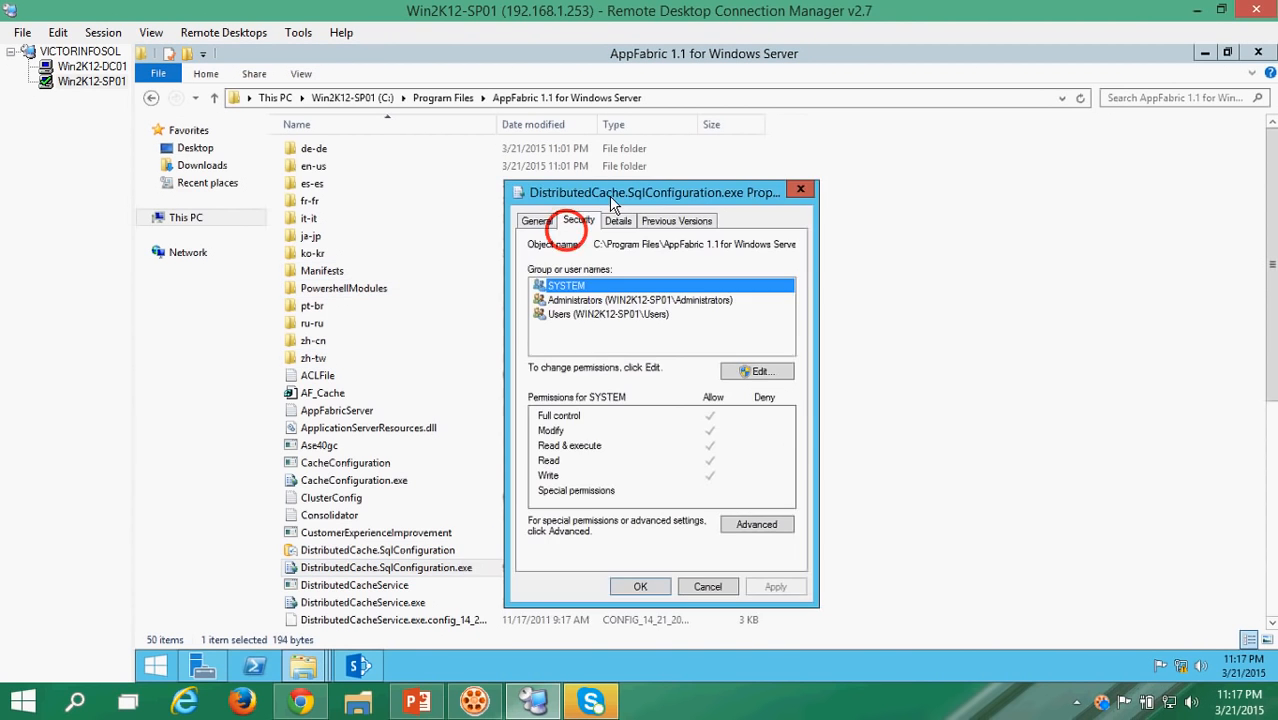
left_click(765, 372)
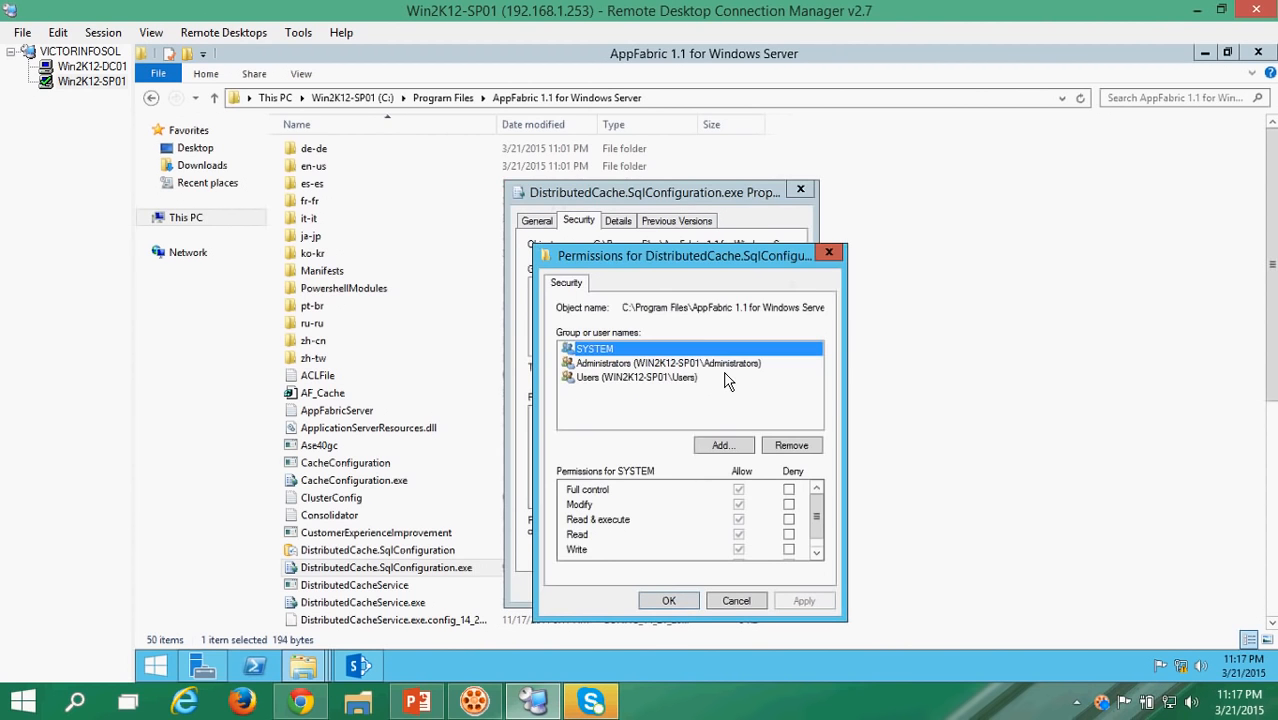
- Add the SPAdmin account to the DistributedCache.SqlConfiguration.exe file's permissions and allow it Full control
left_click(716, 445)
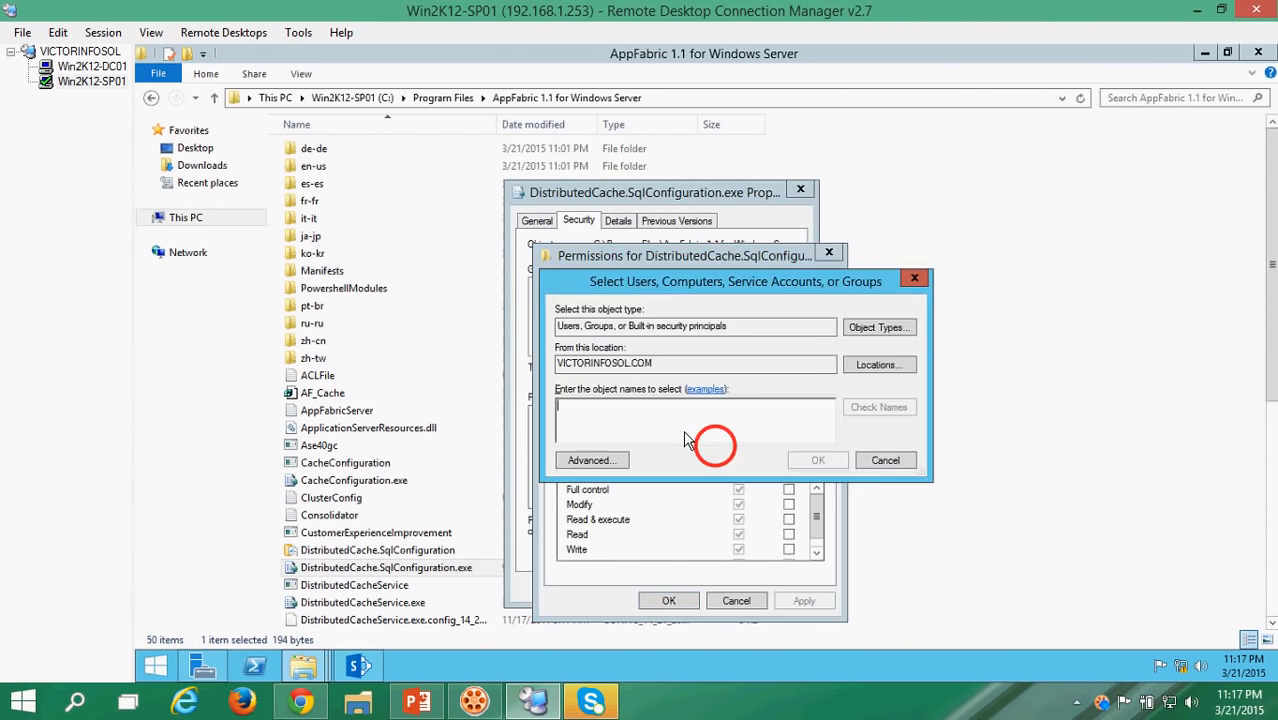
left_click(662, 421)
left_click(608, 424)
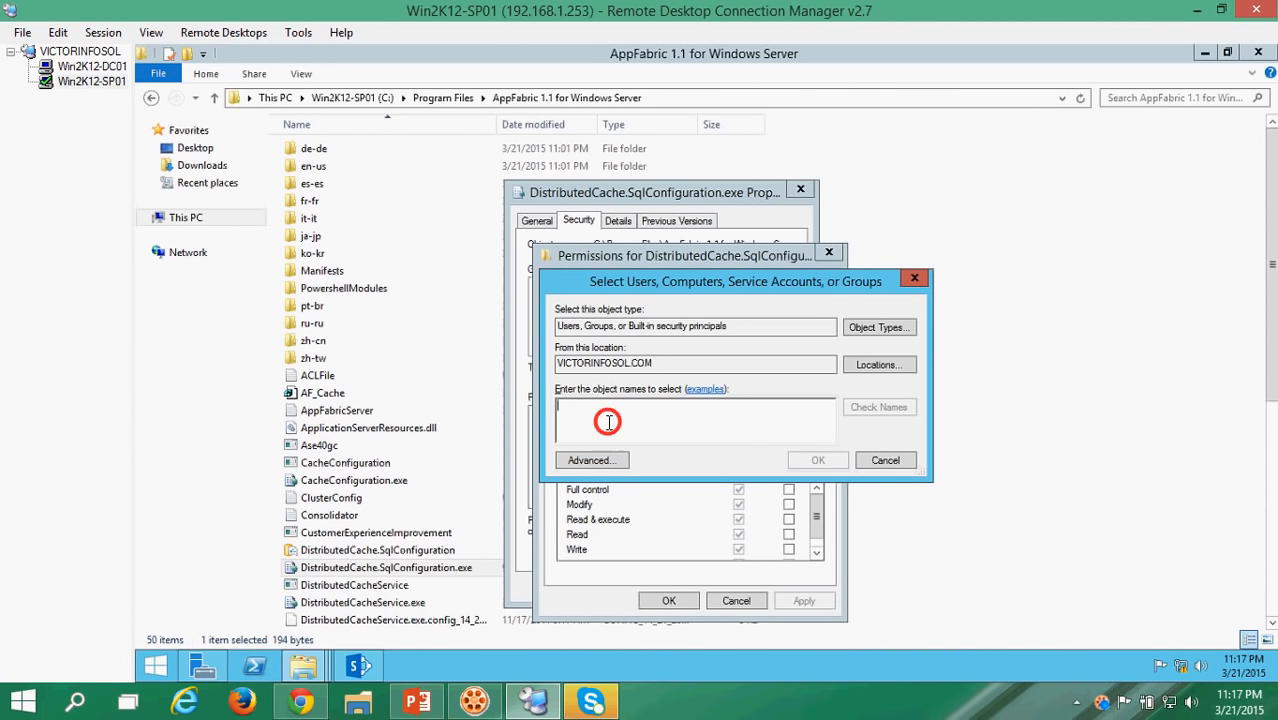
type("SPAdmin")
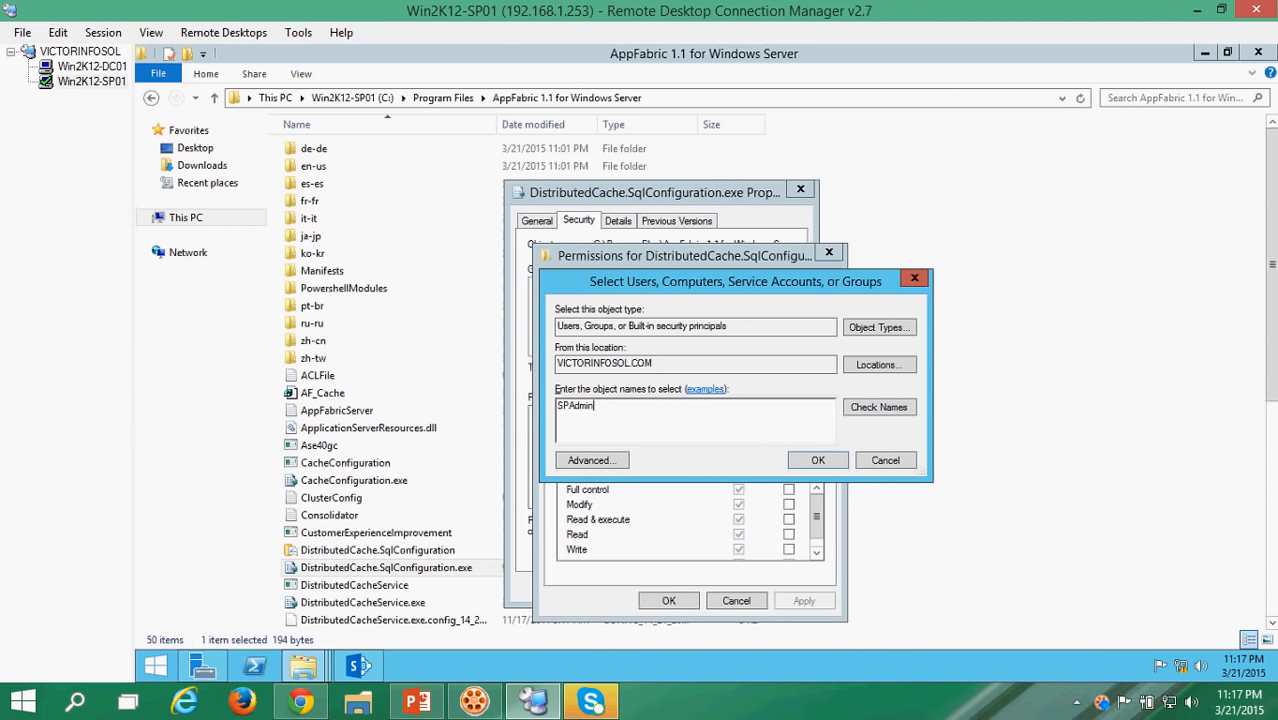
left_click(878, 406)
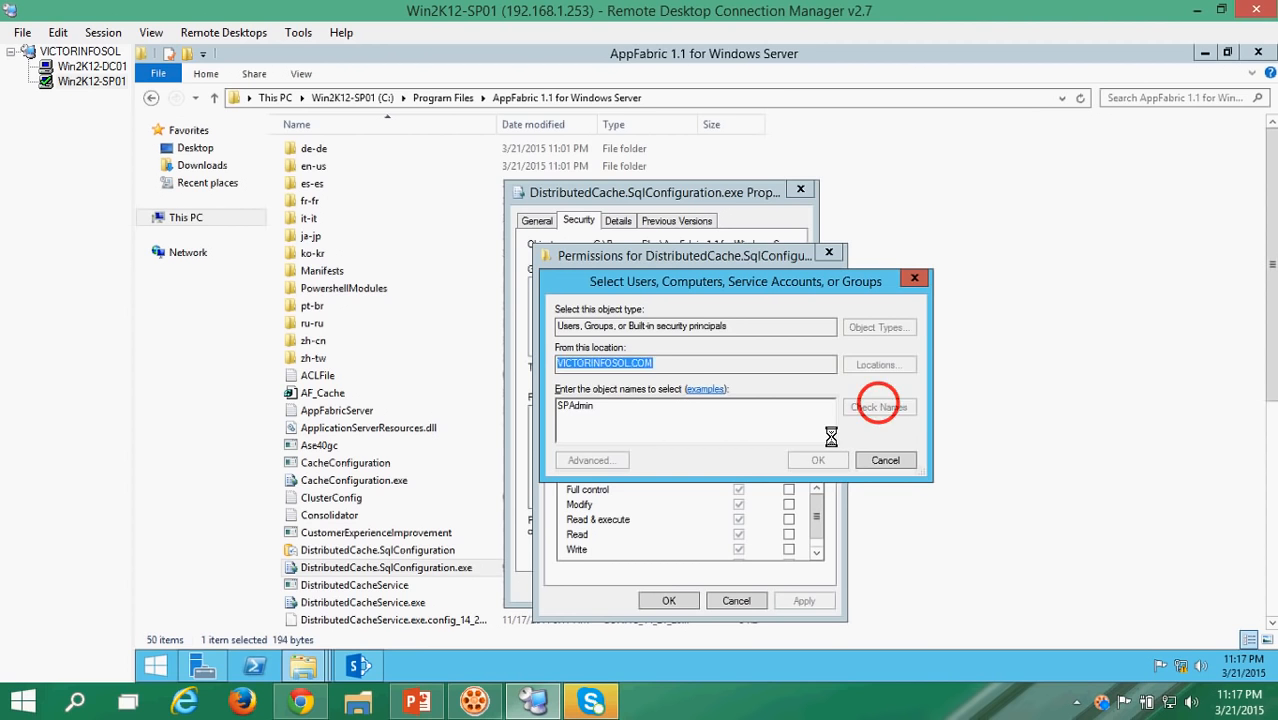
left_click(812, 461)
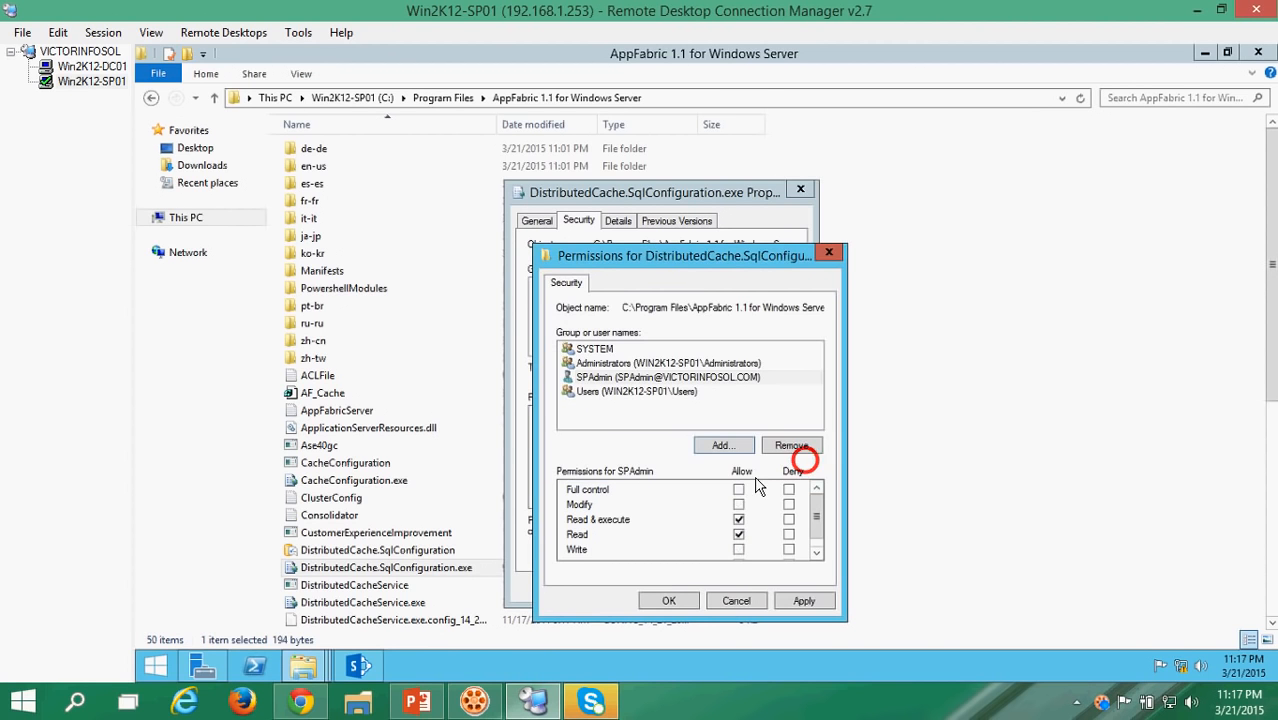
left_click(739, 489)
left_click(809, 608)
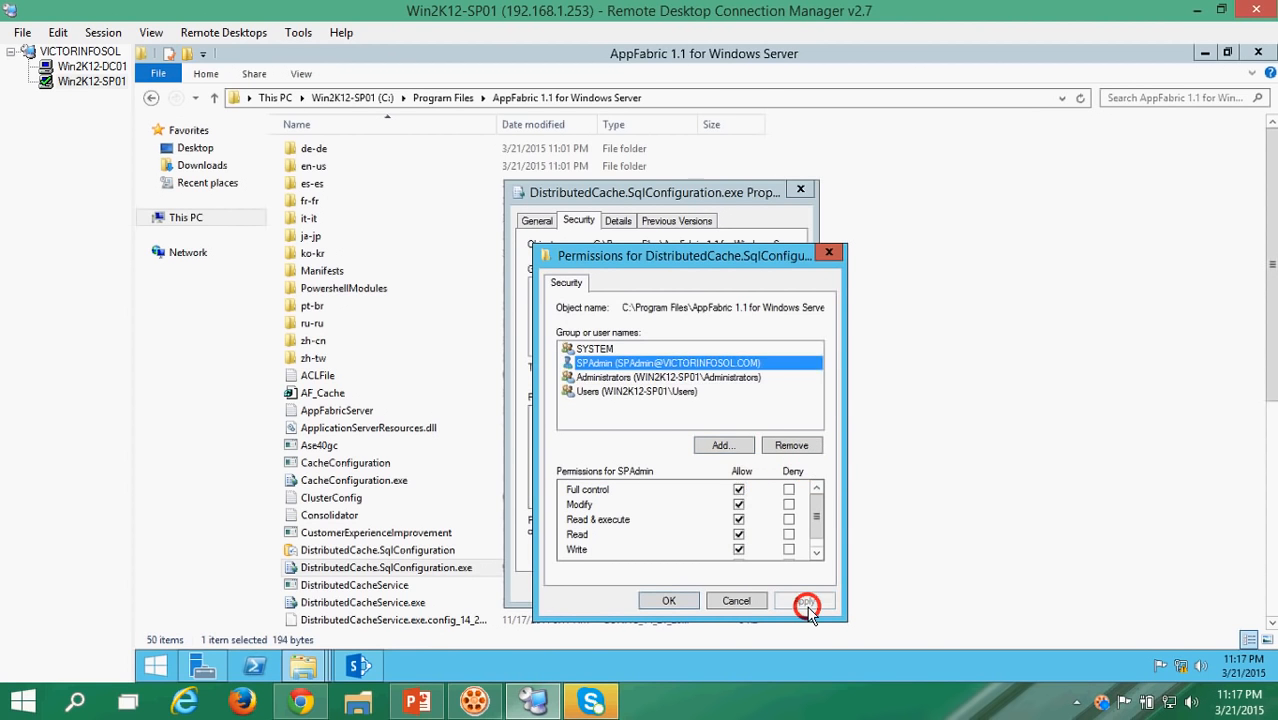
- Add the NETWORK SERVICE account from the WIN2K12-SP01 location to the DistributedCache.SqlConfiguration.exe file's permissions
left_click(725, 448)
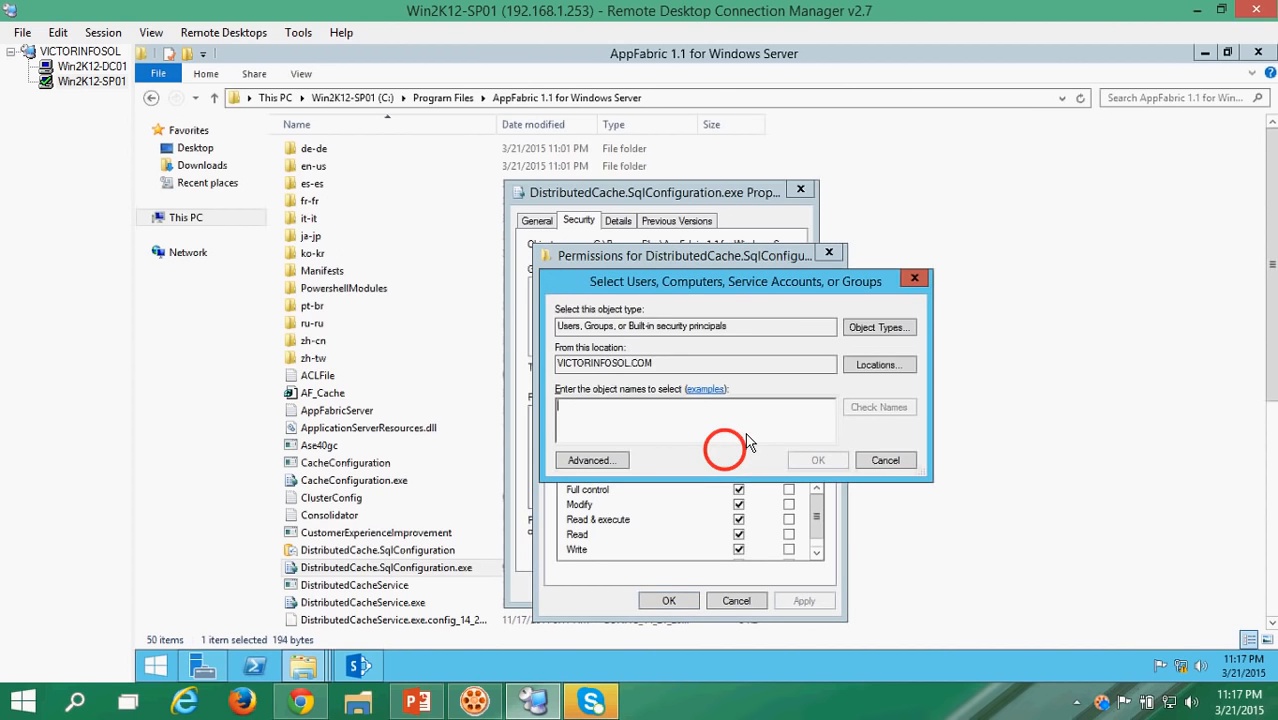
left_click(879, 362)
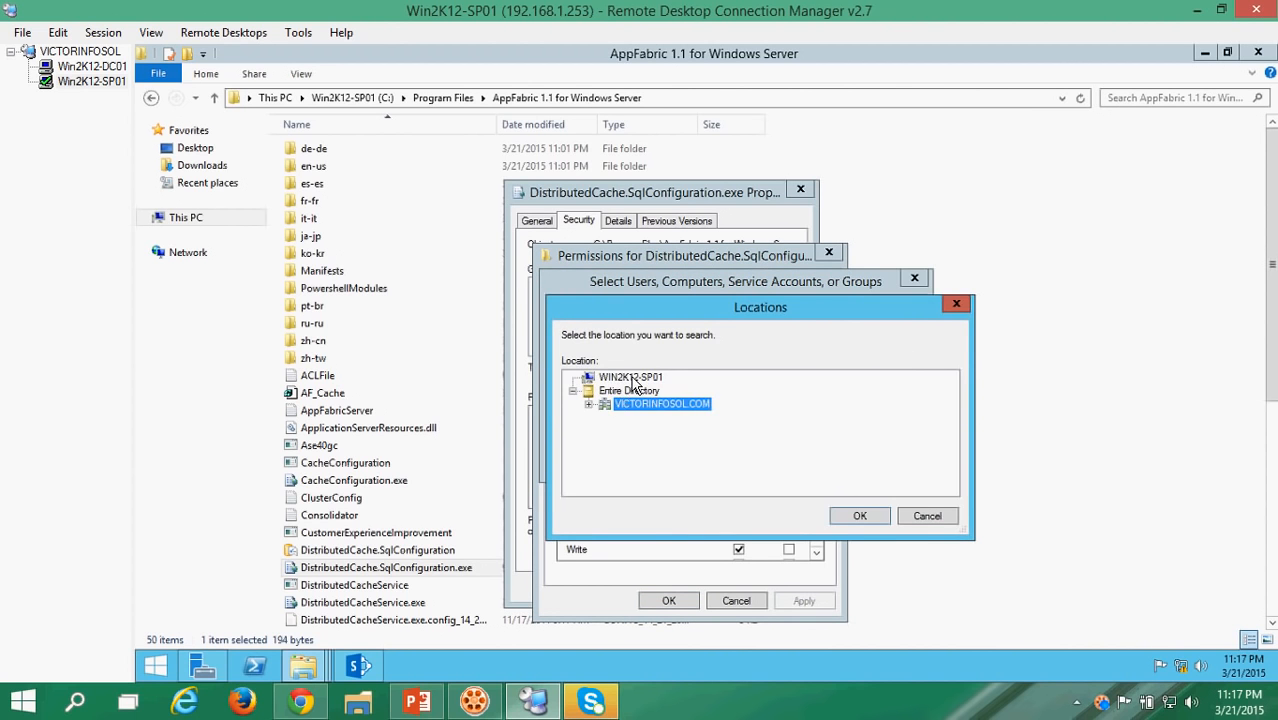
left_click(630, 377)
left_click(859, 515)
left_click(658, 417)
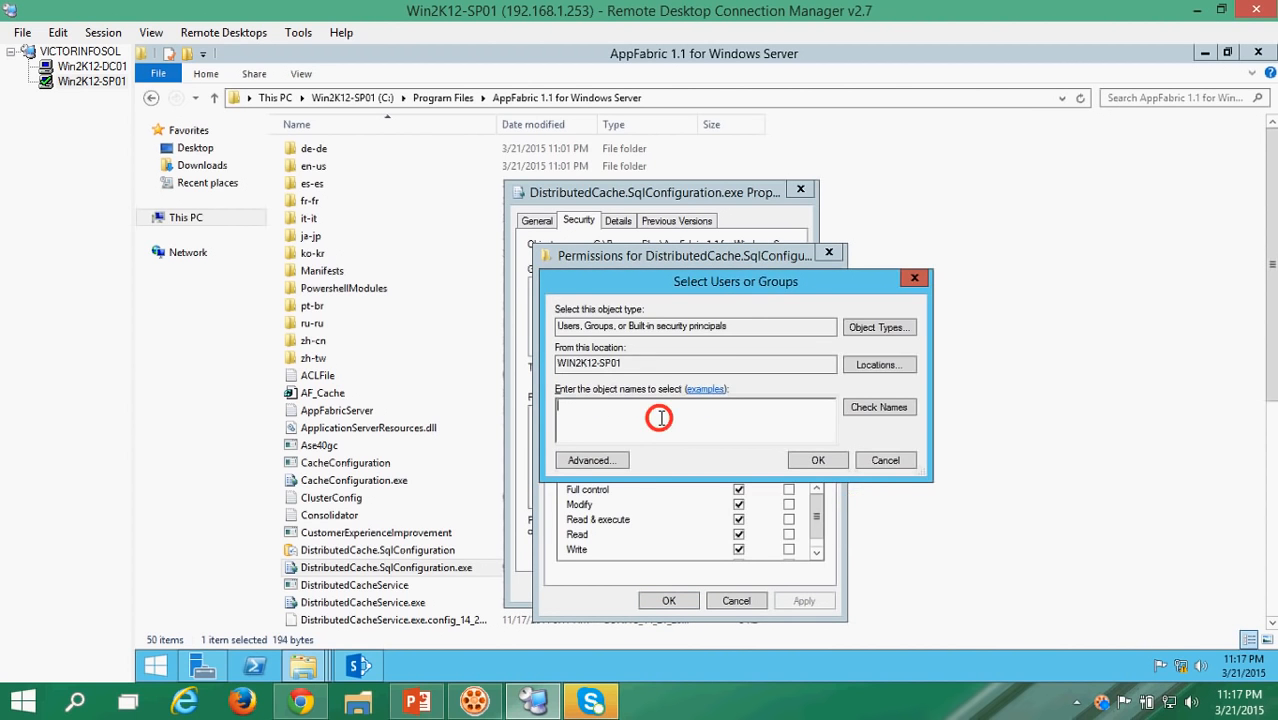
type("Network")
left_click(896, 413)
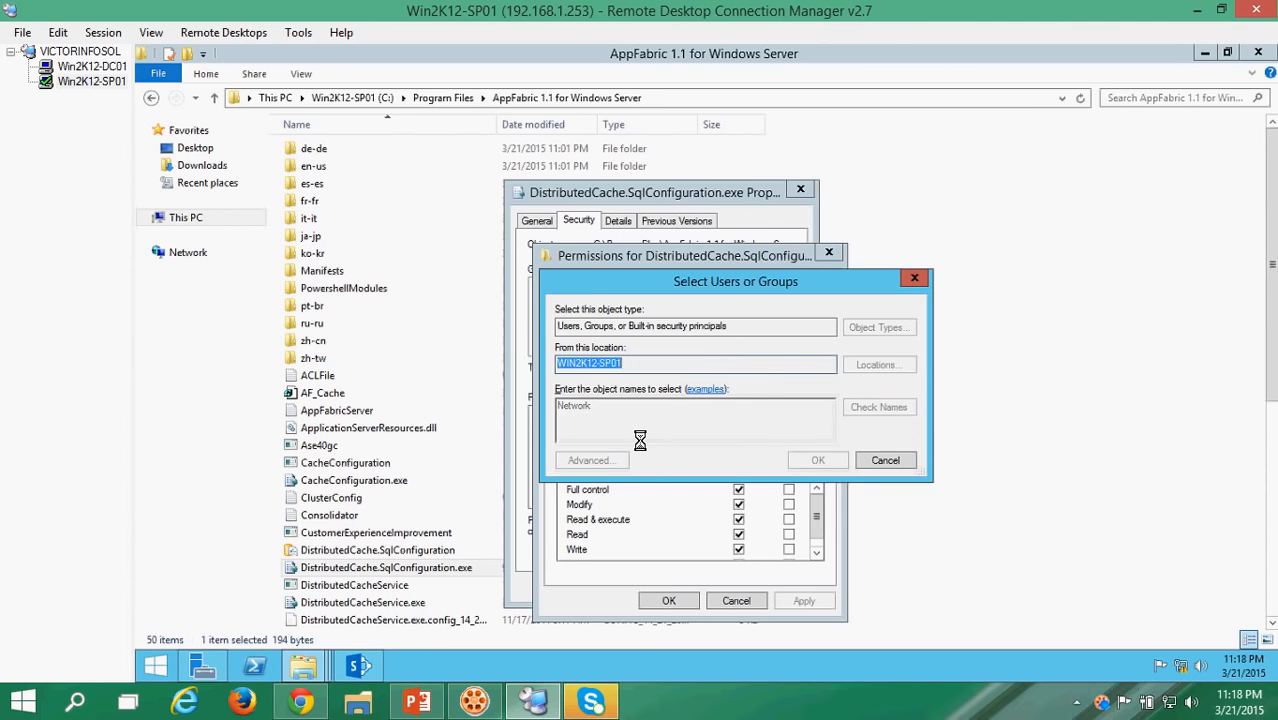
double_click(651, 394)
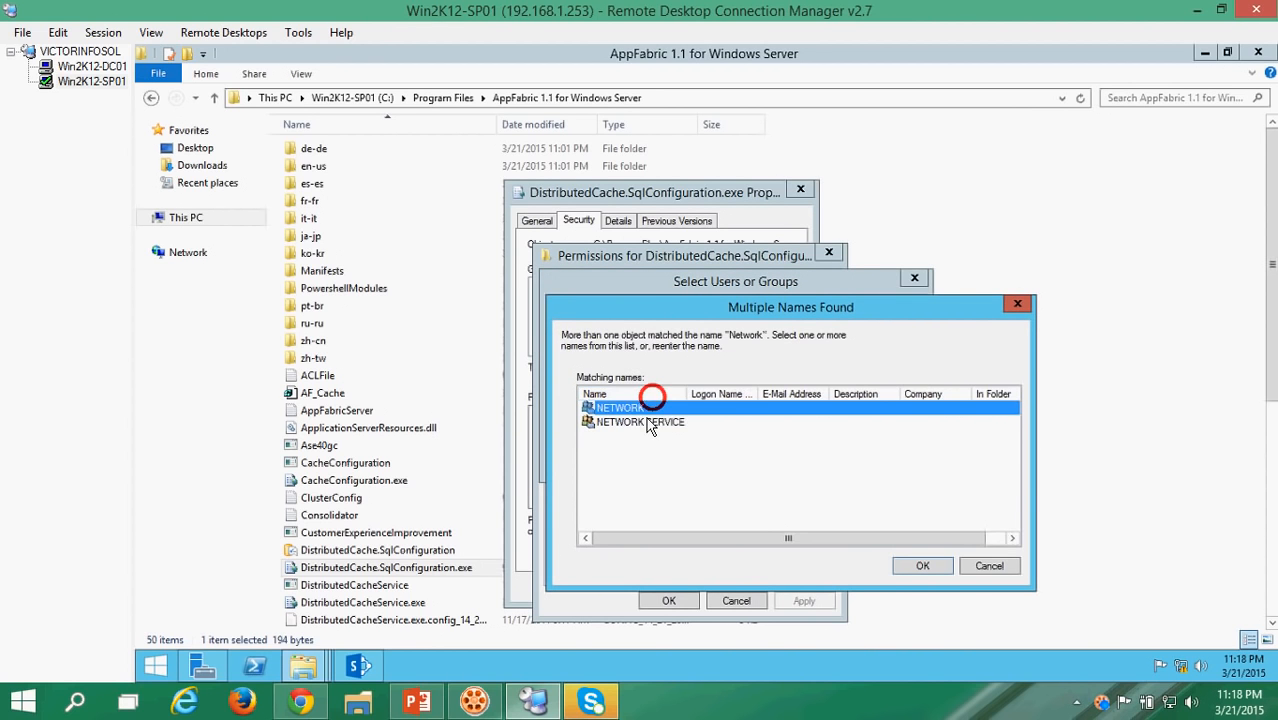
left_click(643, 422)
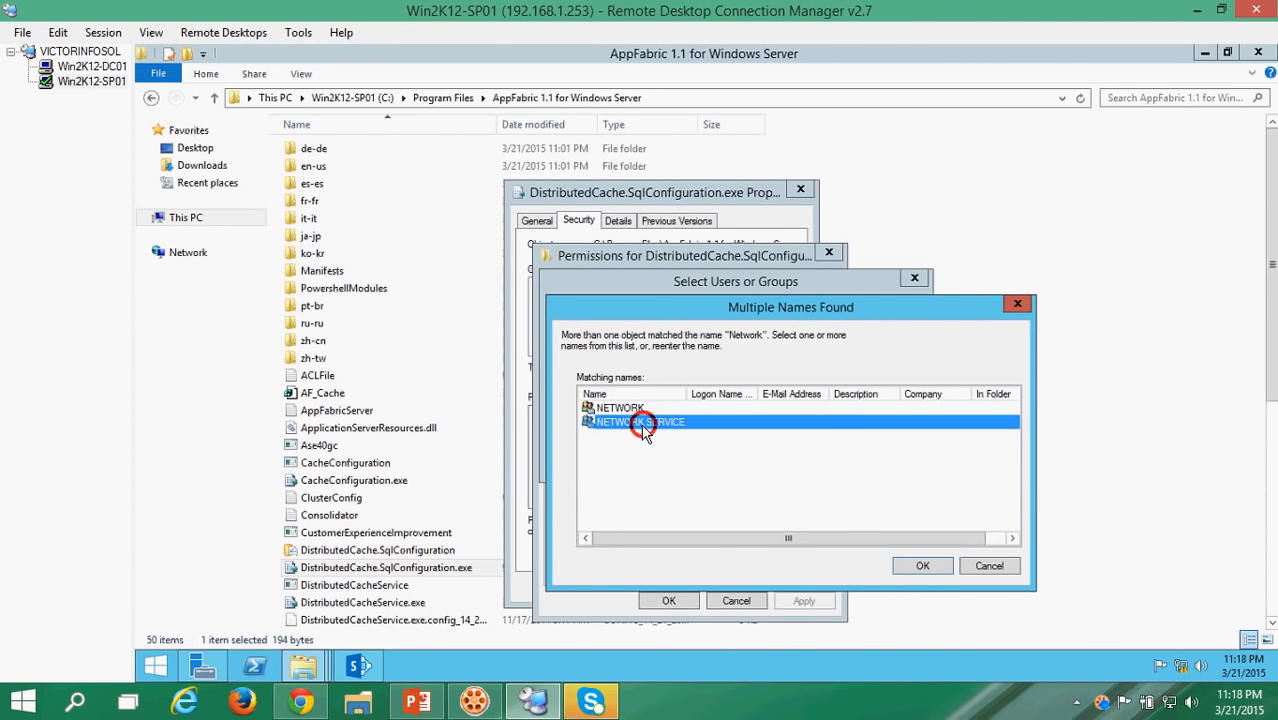
left_click(928, 566)
left_click(797, 459)
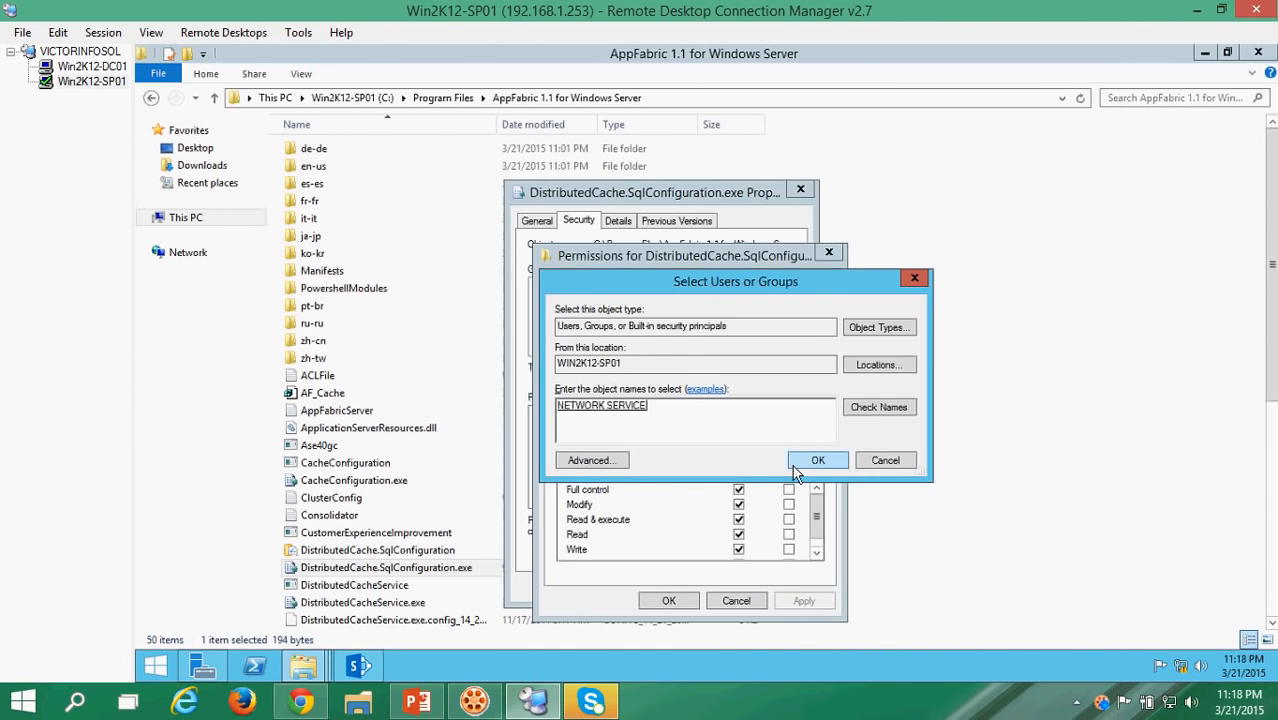
- Allow NETWORK SERVICE Full control of the DistributedCache.SqlConfiguration.exe file, apply the change and close its properties
left_click(738, 489)
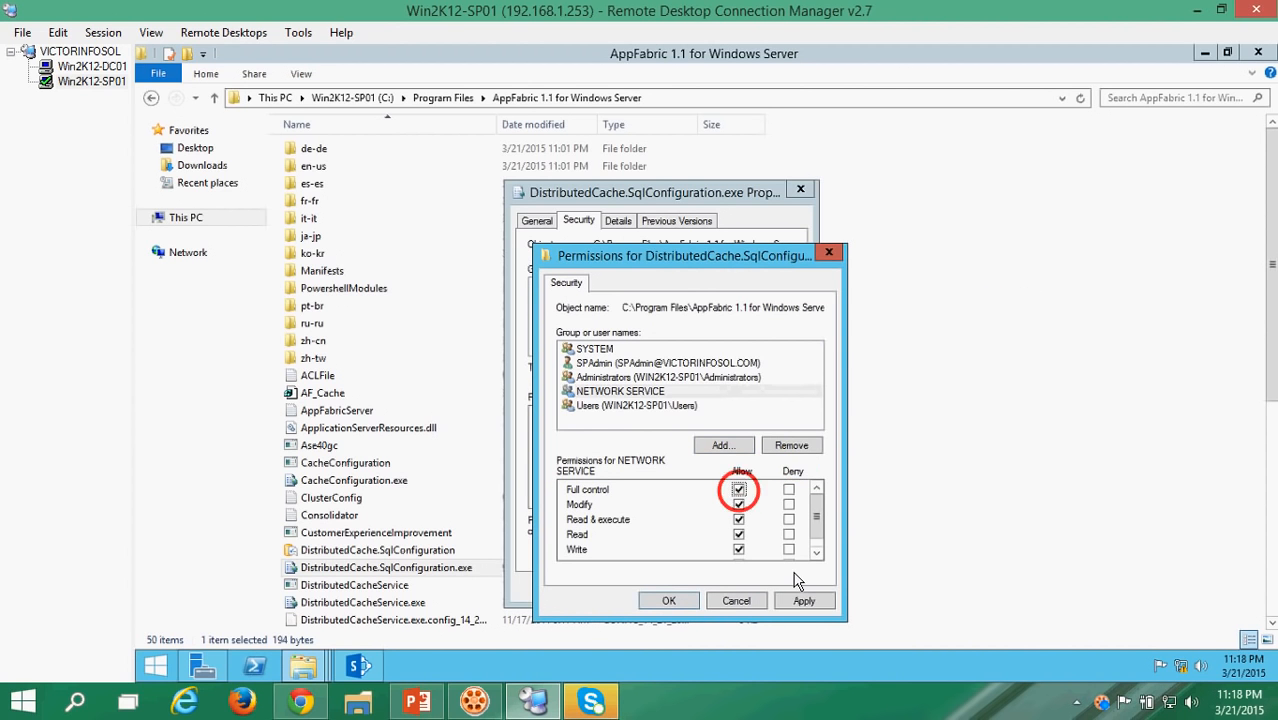
left_click(803, 600)
left_click(665, 601)
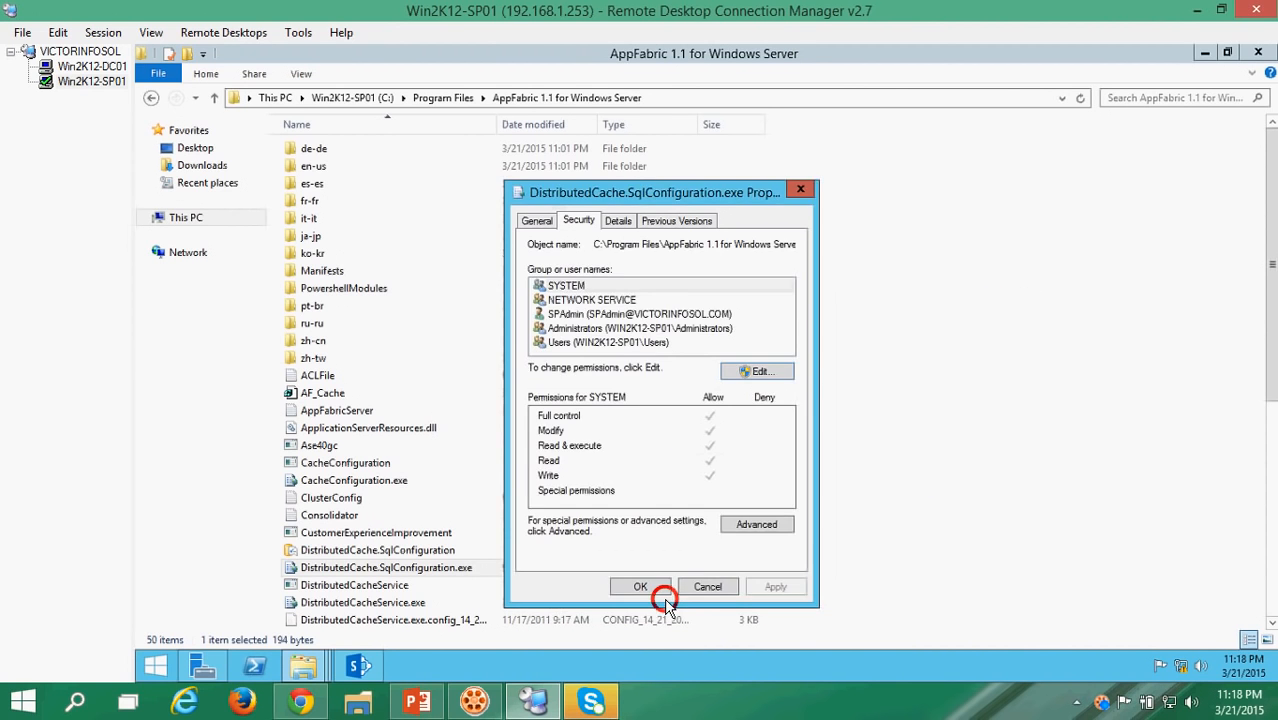
left_click(659, 588)
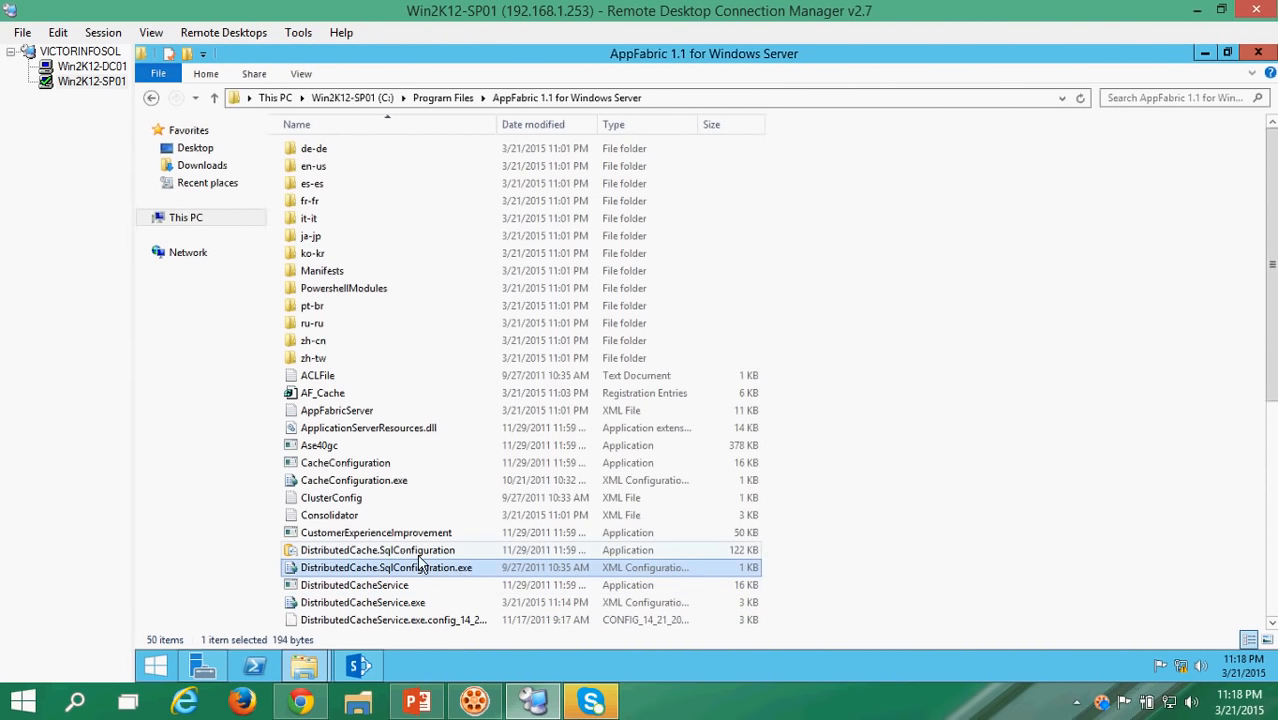
- Close the AppFabric 1.1 for Windows Server folder and launch SQL Server Management Studio from the server's desktop
left_click(416, 551)
left_click(422, 568)
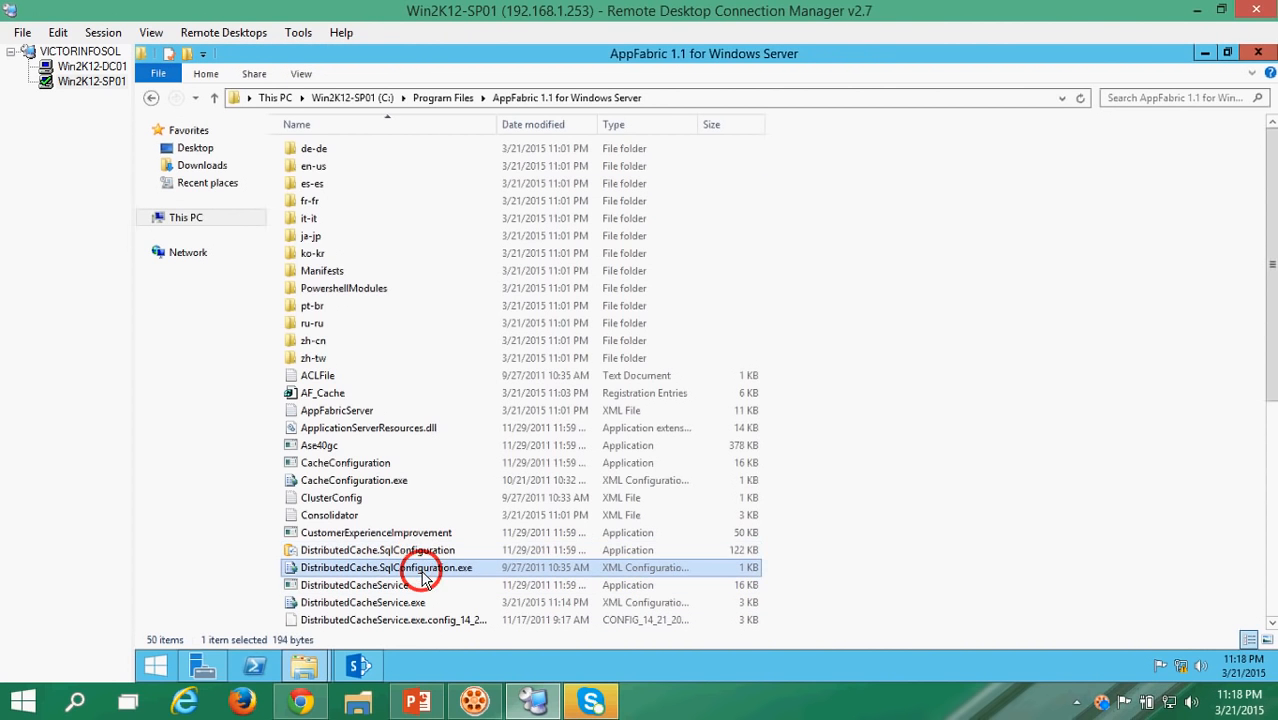
left_click(1258, 53)
double_click(157, 530)
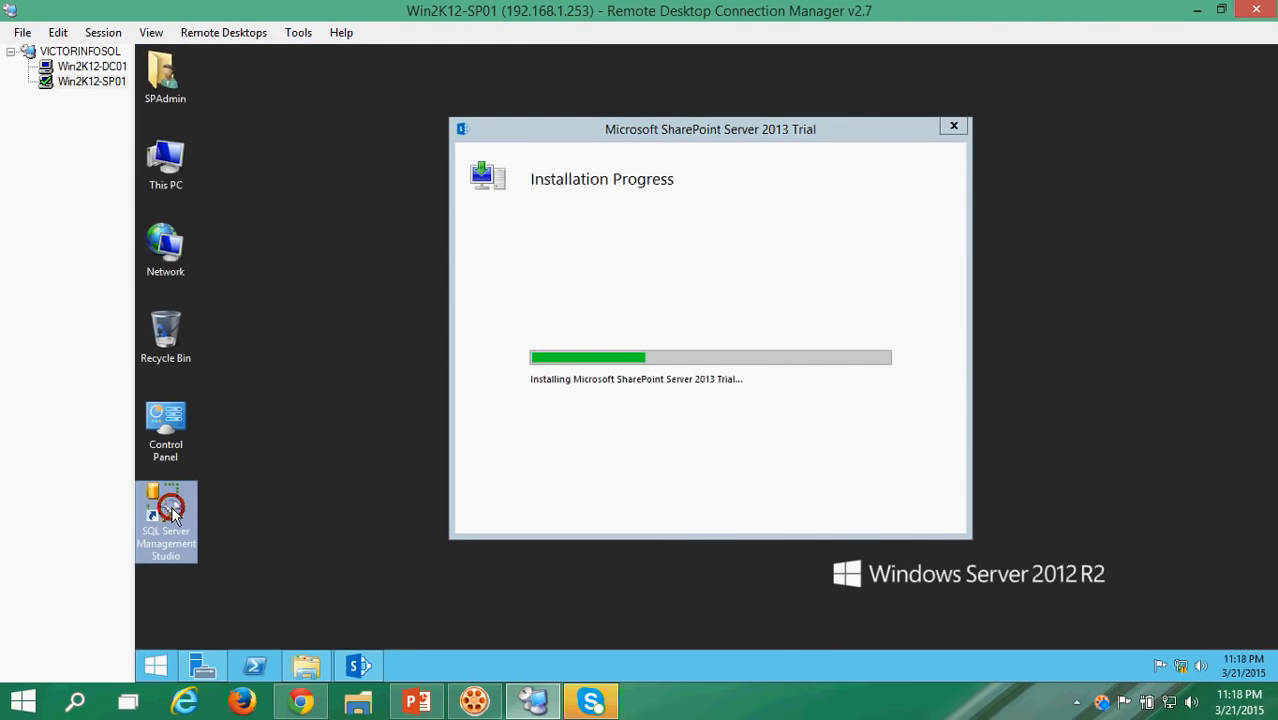
right_click(400, 345)
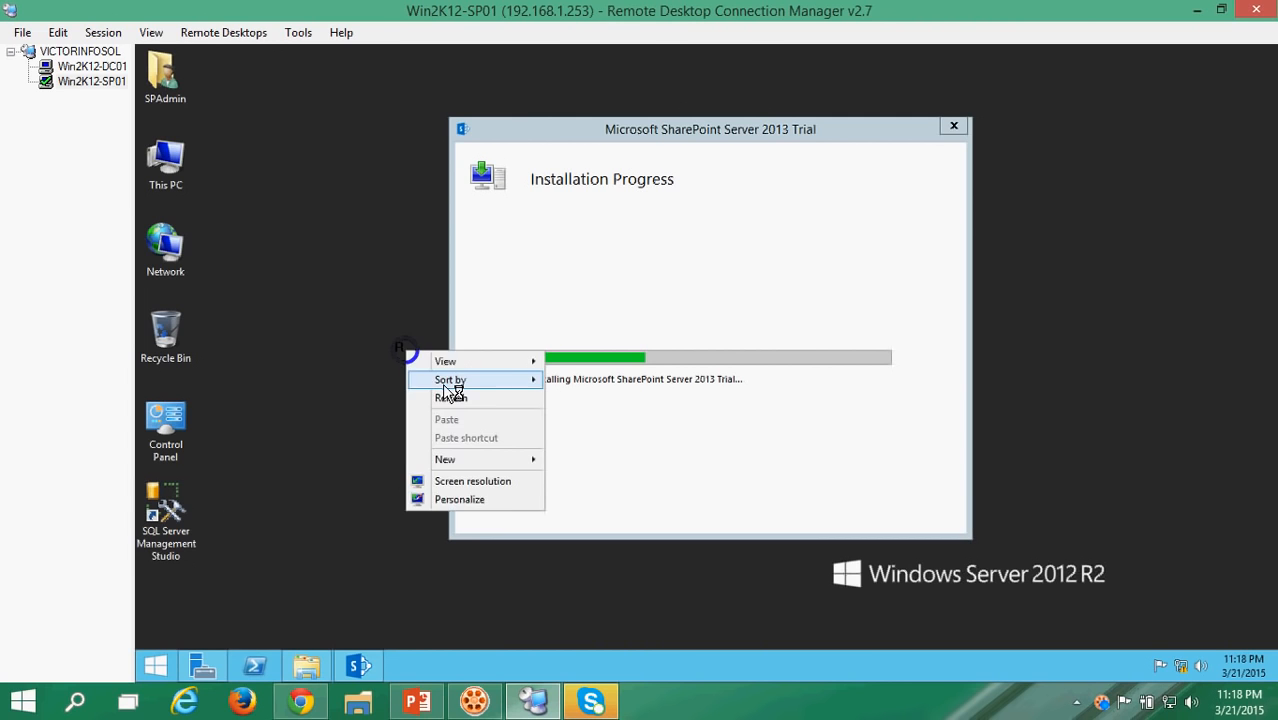
left_click(448, 390)
right_click(257, 306)
left_click(314, 353)
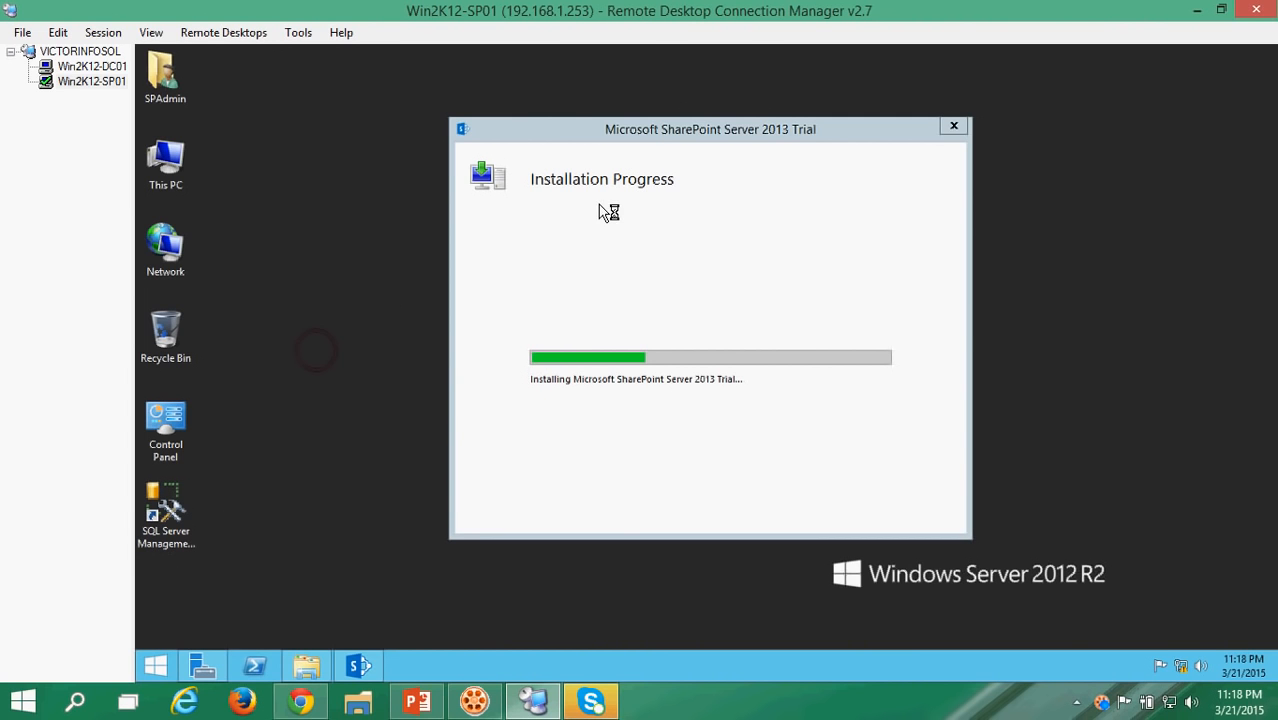
left_click(585, 128)
left_click(345, 269)
right_click(345, 269)
left_click(405, 320)
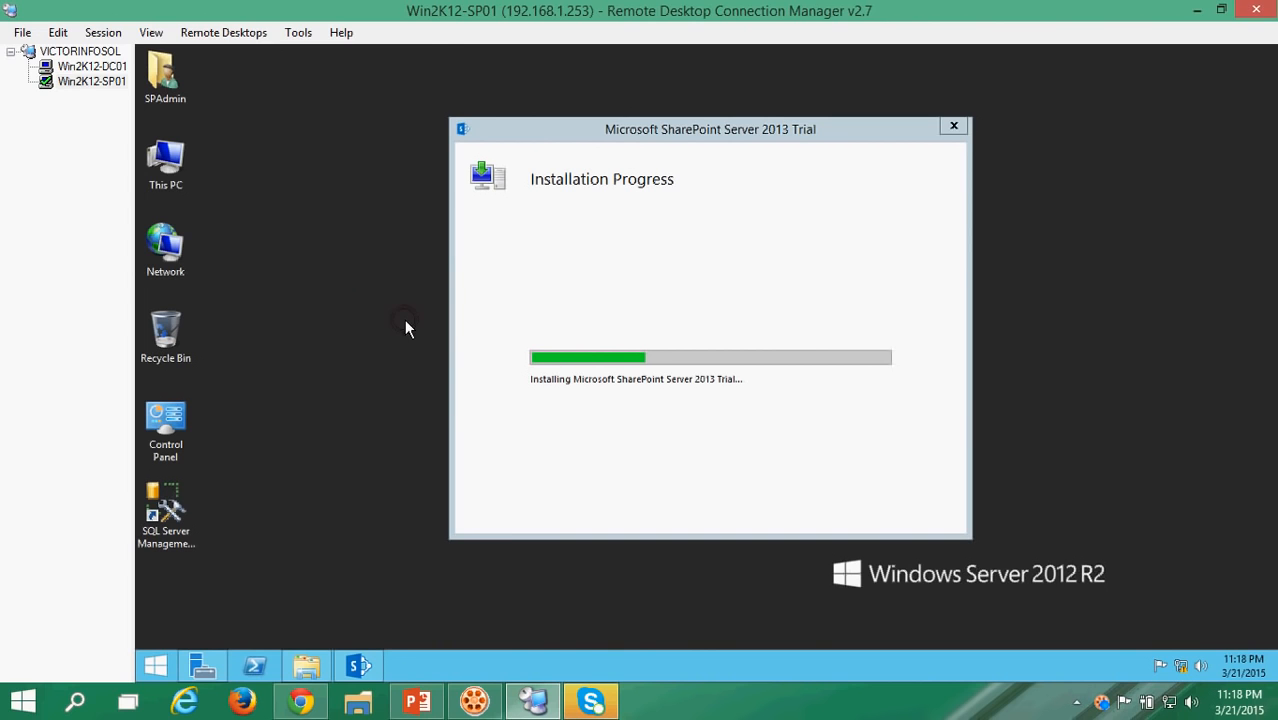
left_click(682, 704)
left_click(686, 462)
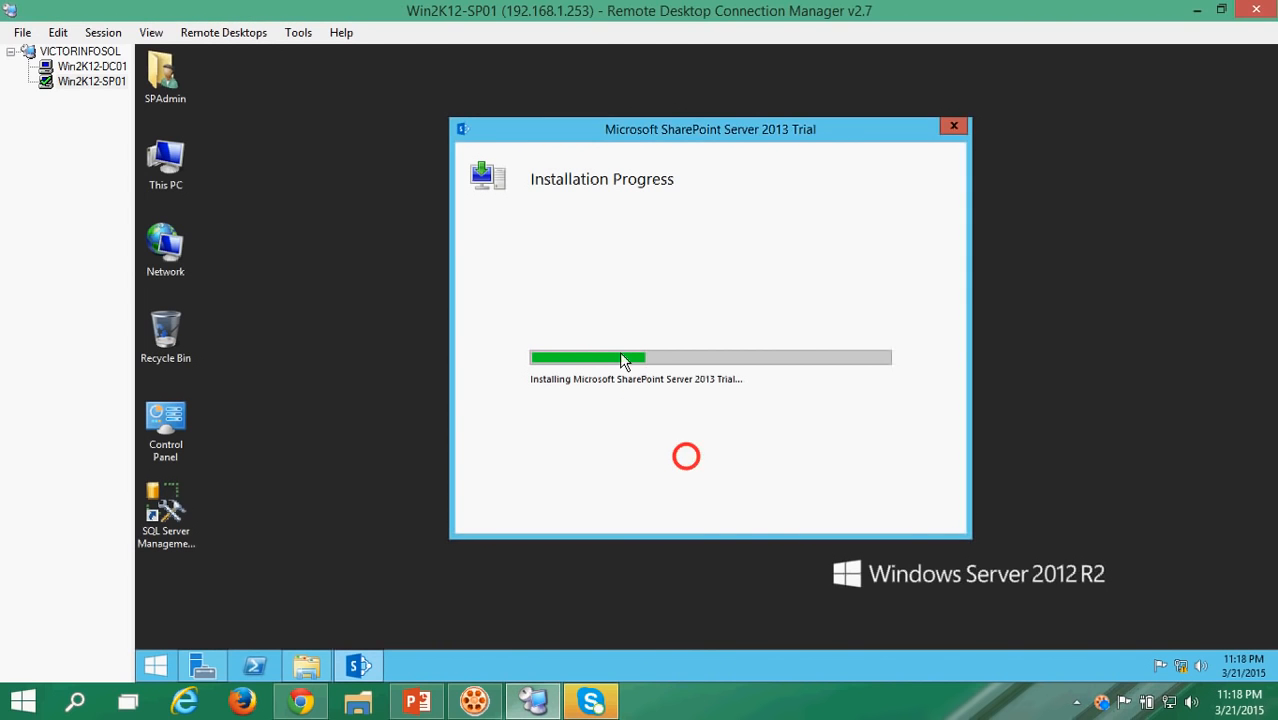
left_click(721, 492)
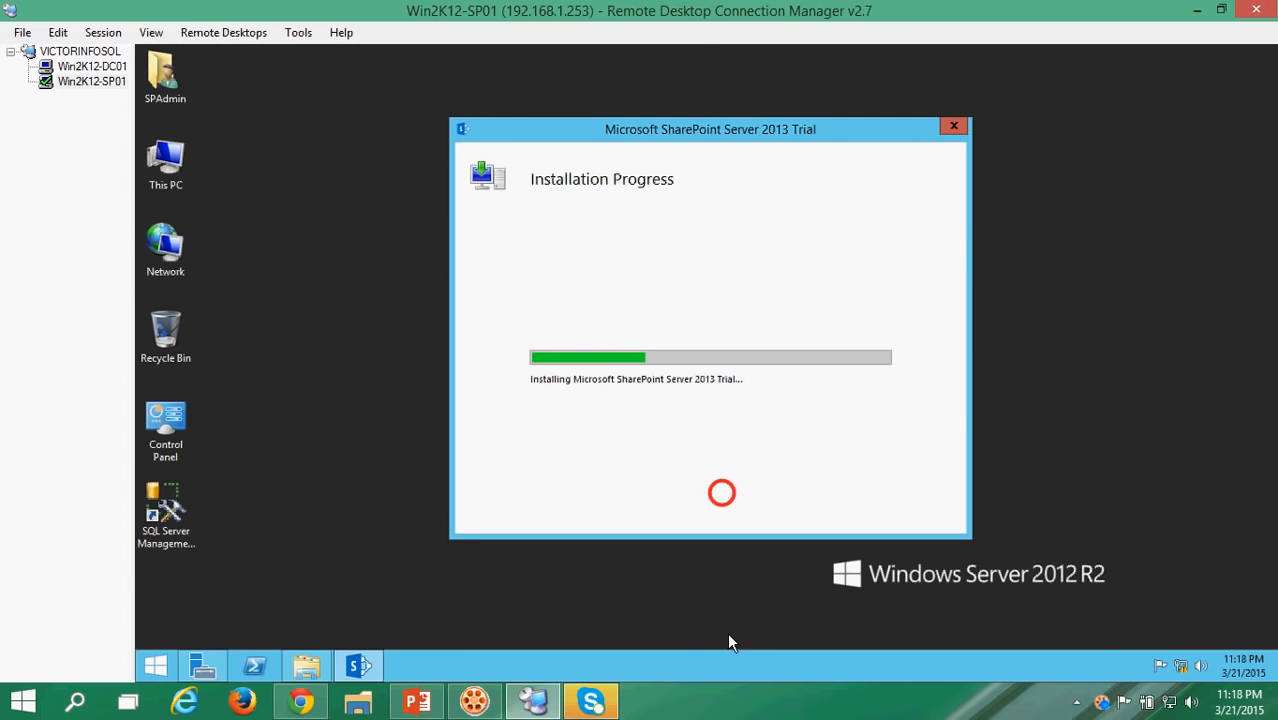
left_click(745, 710)
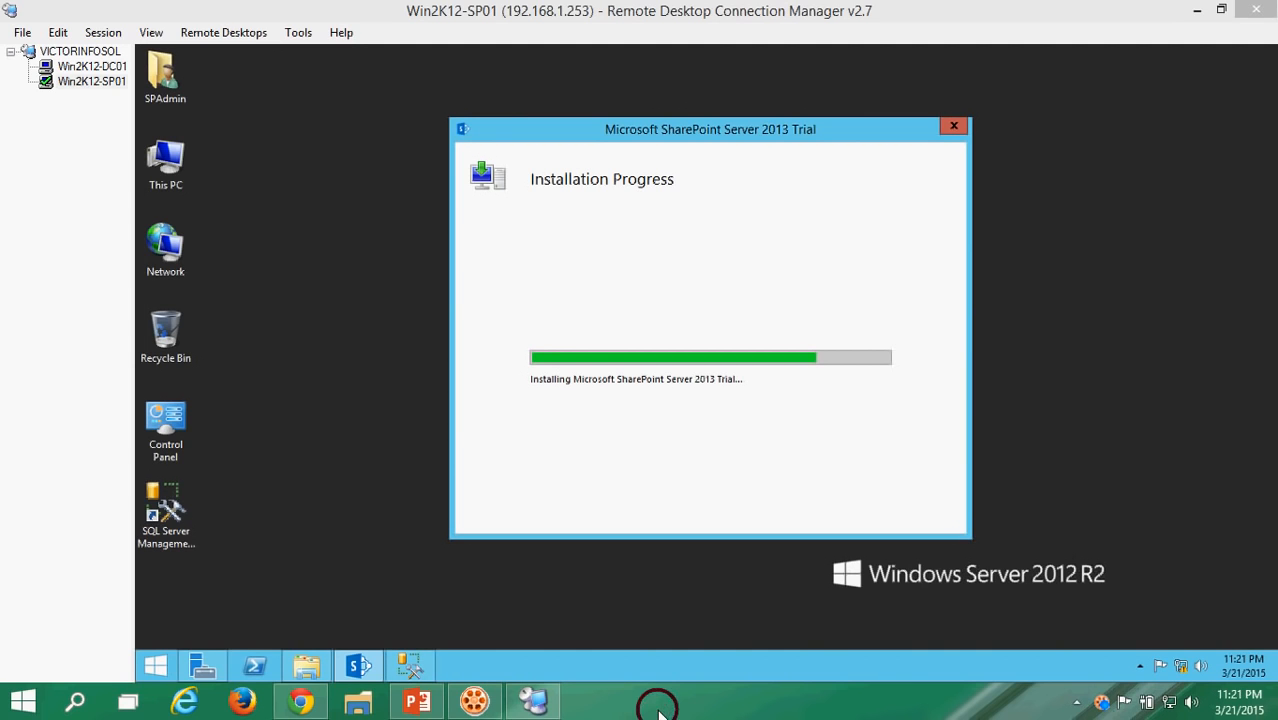
left_click(688, 478)
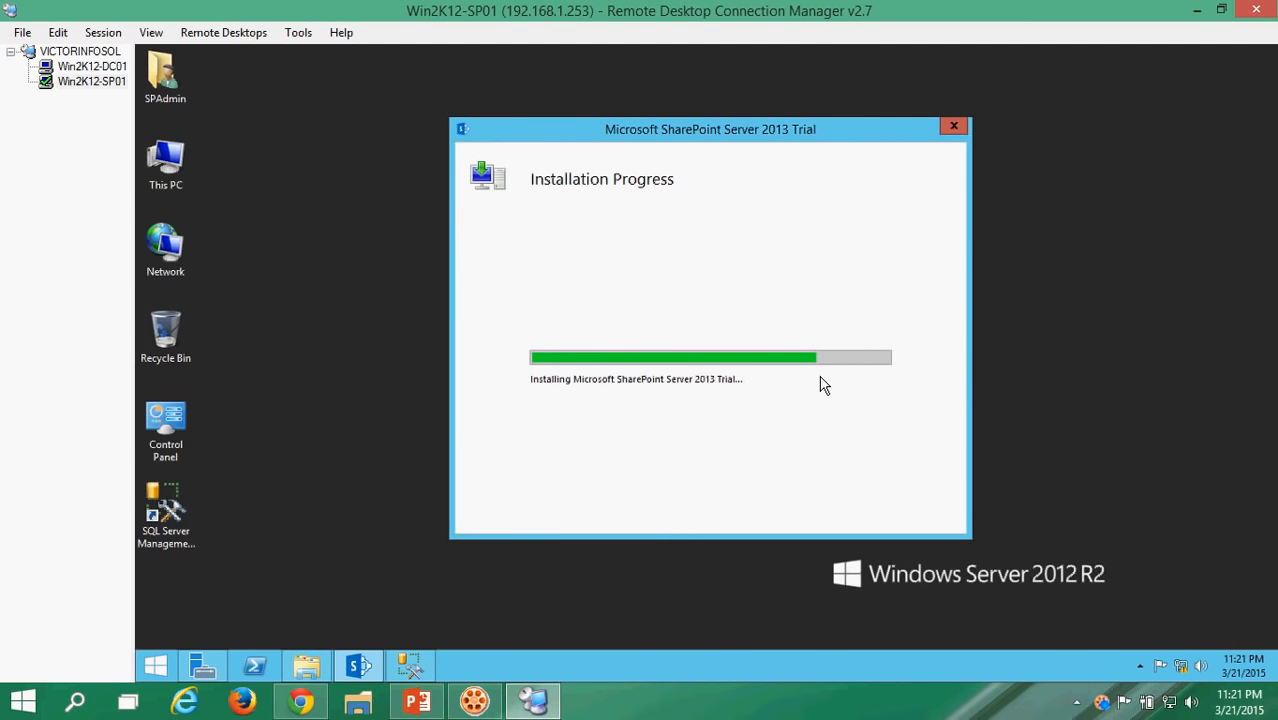
left_click(807, 425)
left_click(807, 447)
left_click(780, 698)
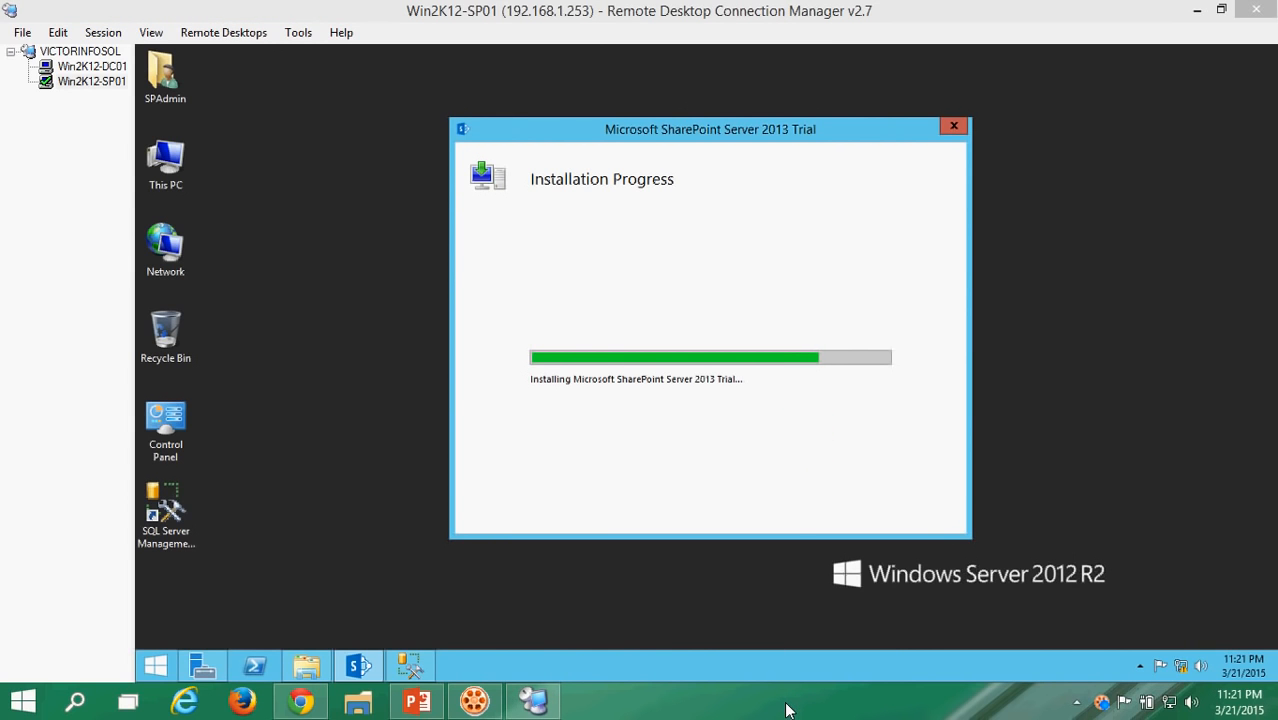
left_click(681, 397)
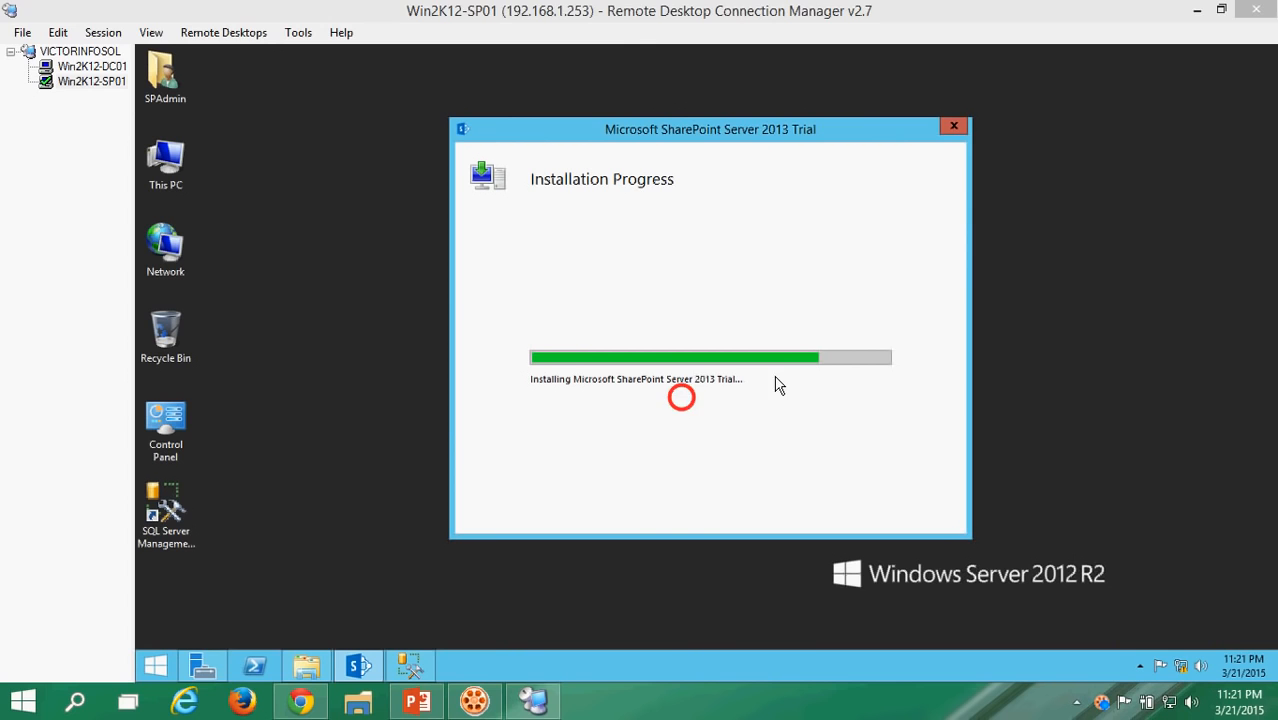
left_click(781, 443)
left_click(750, 697)
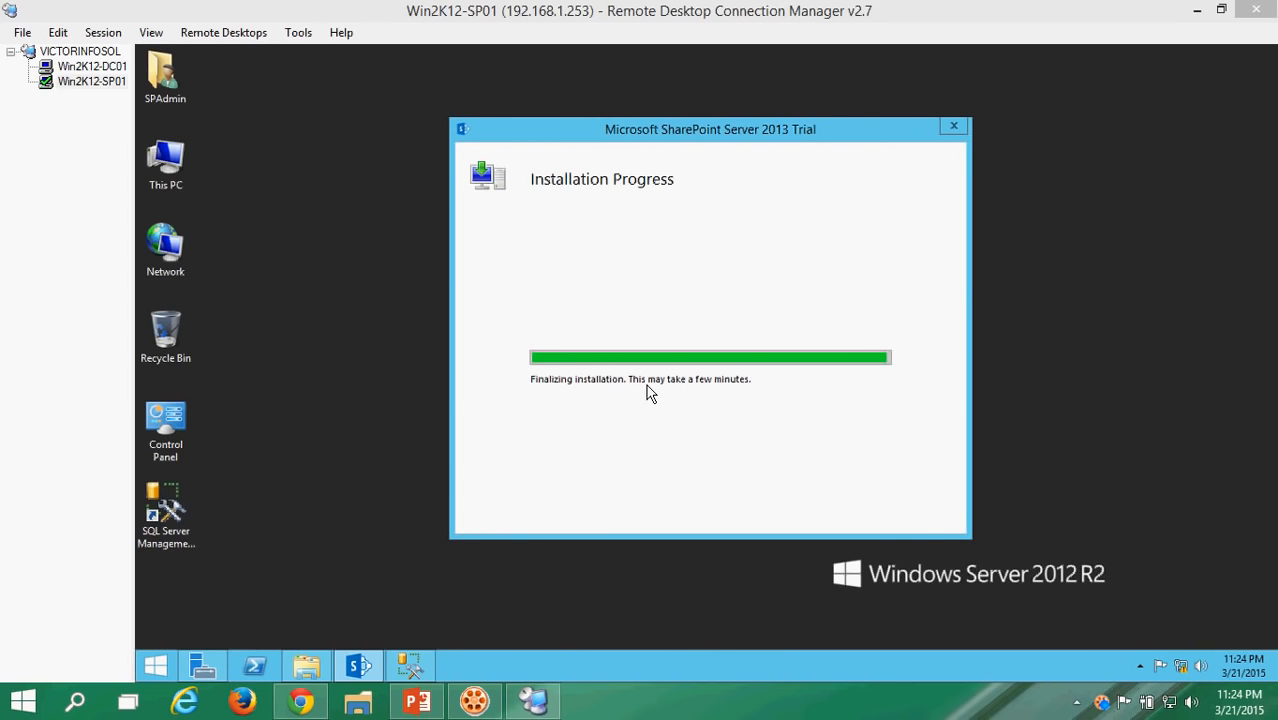
left_click(656, 478)
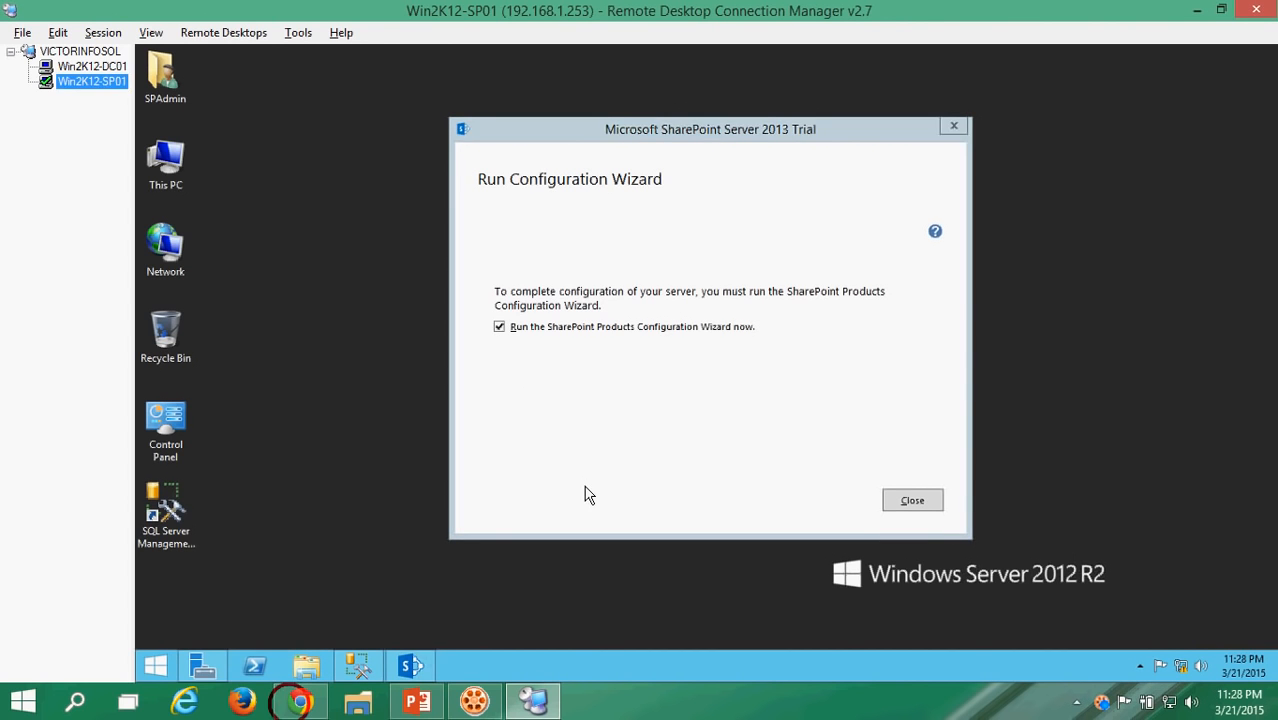
left_click(579, 457)
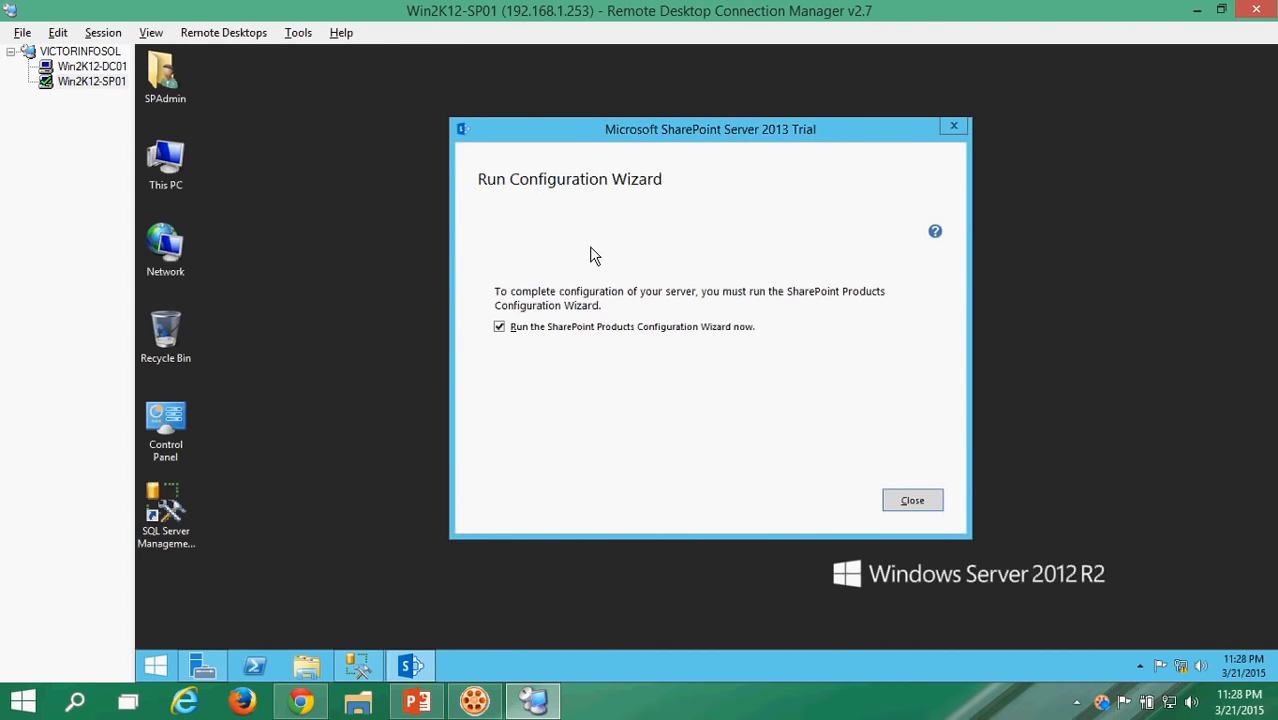
- Review the Step 5 configuration slide in PowerPoint and return to the SharePoint setup in Remote Desktop Connection Manager
left_click(417, 701)
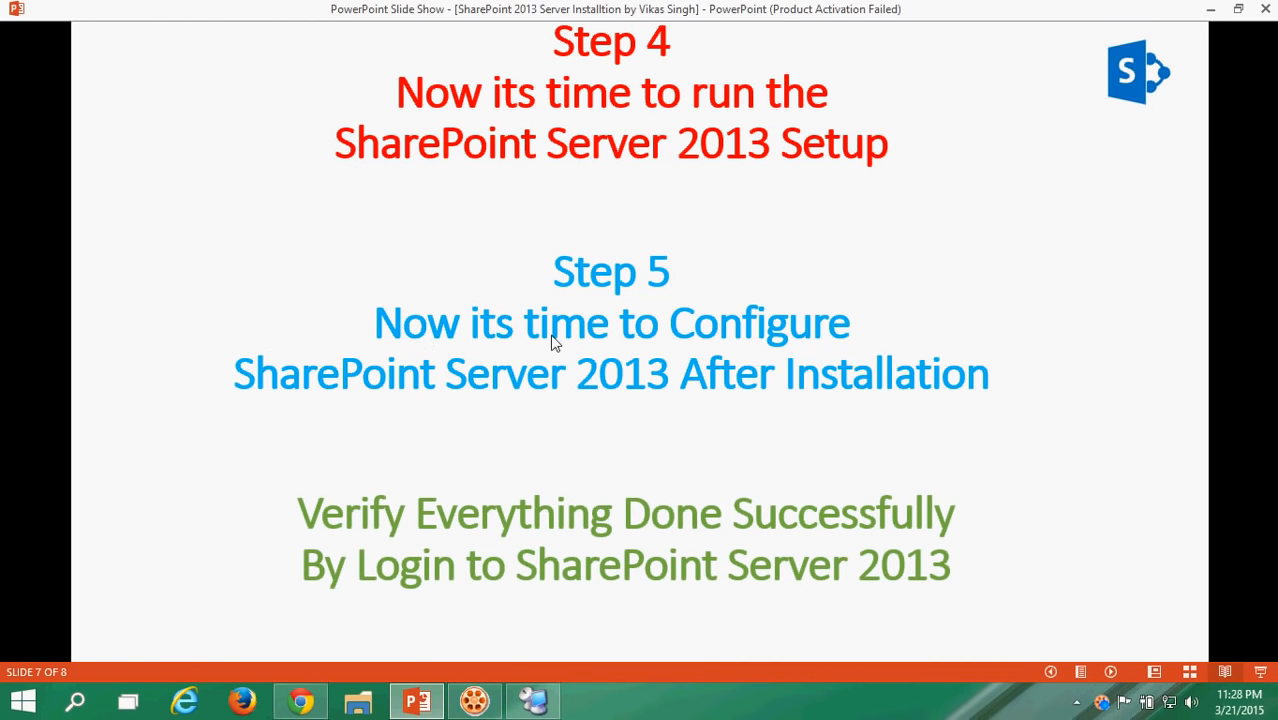
left_click(828, 413)
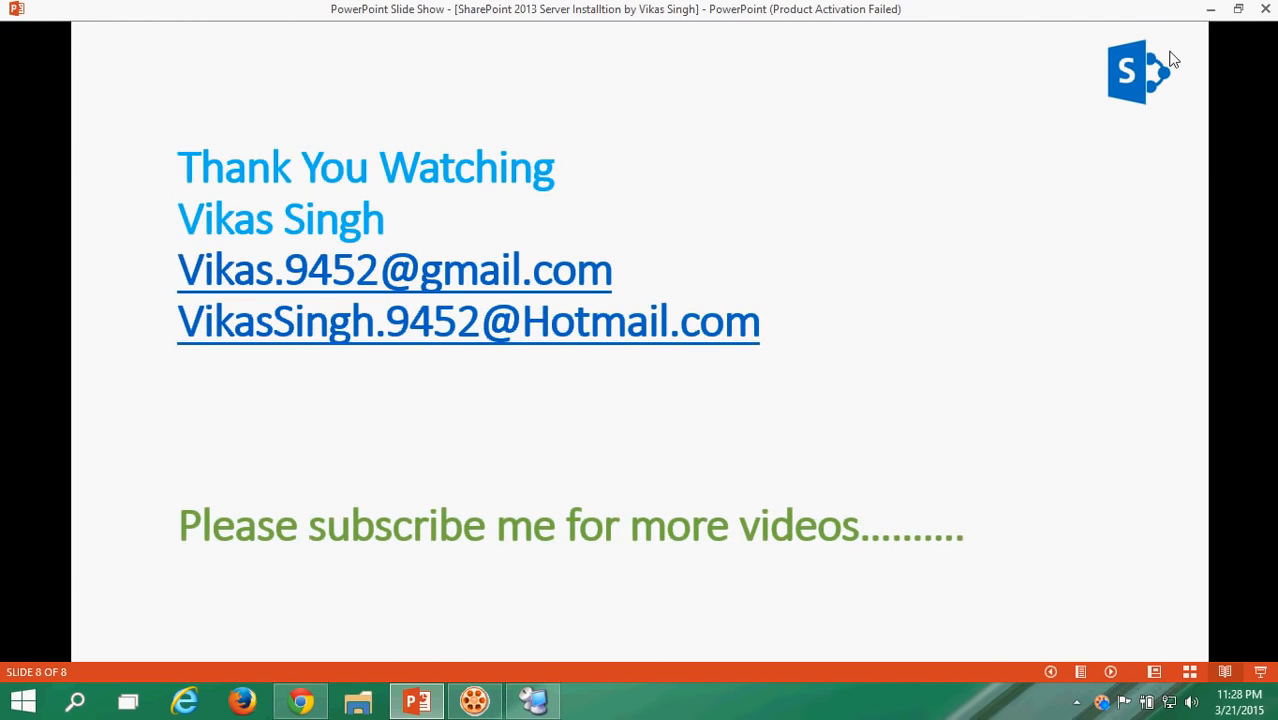
scroll(898, 255, "up", 1)
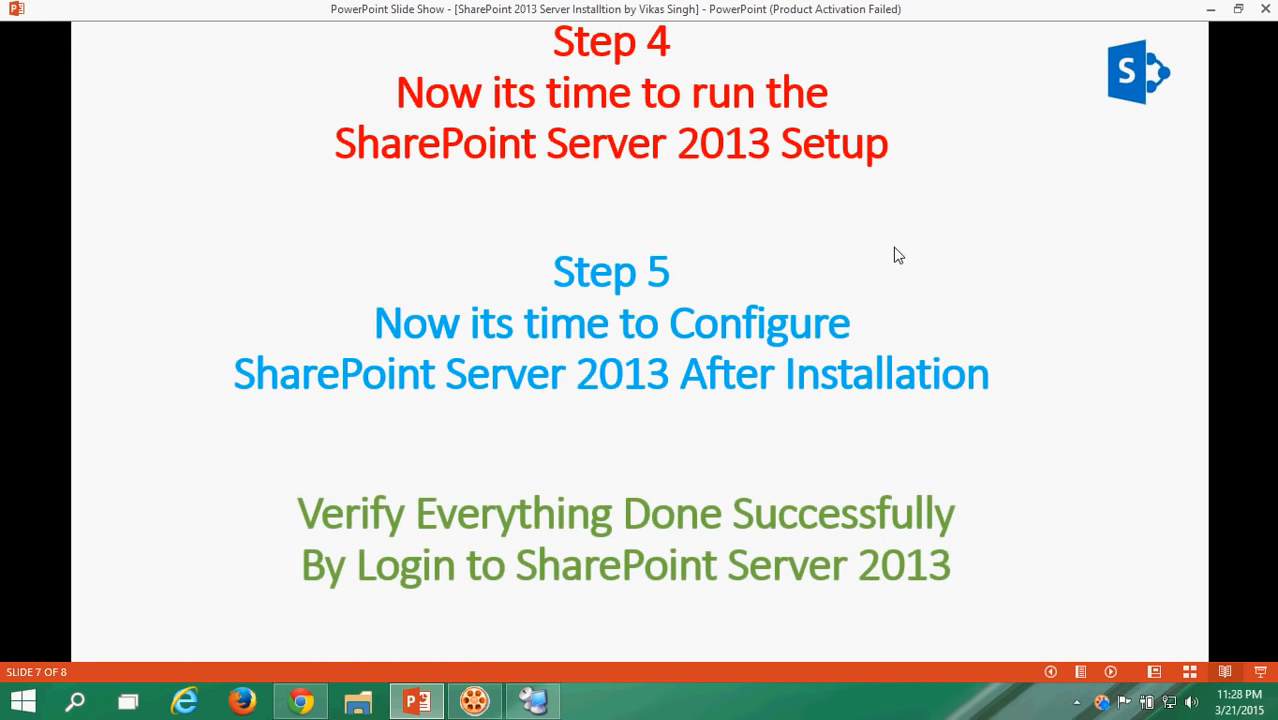
left_click(428, 703)
left_click(682, 452)
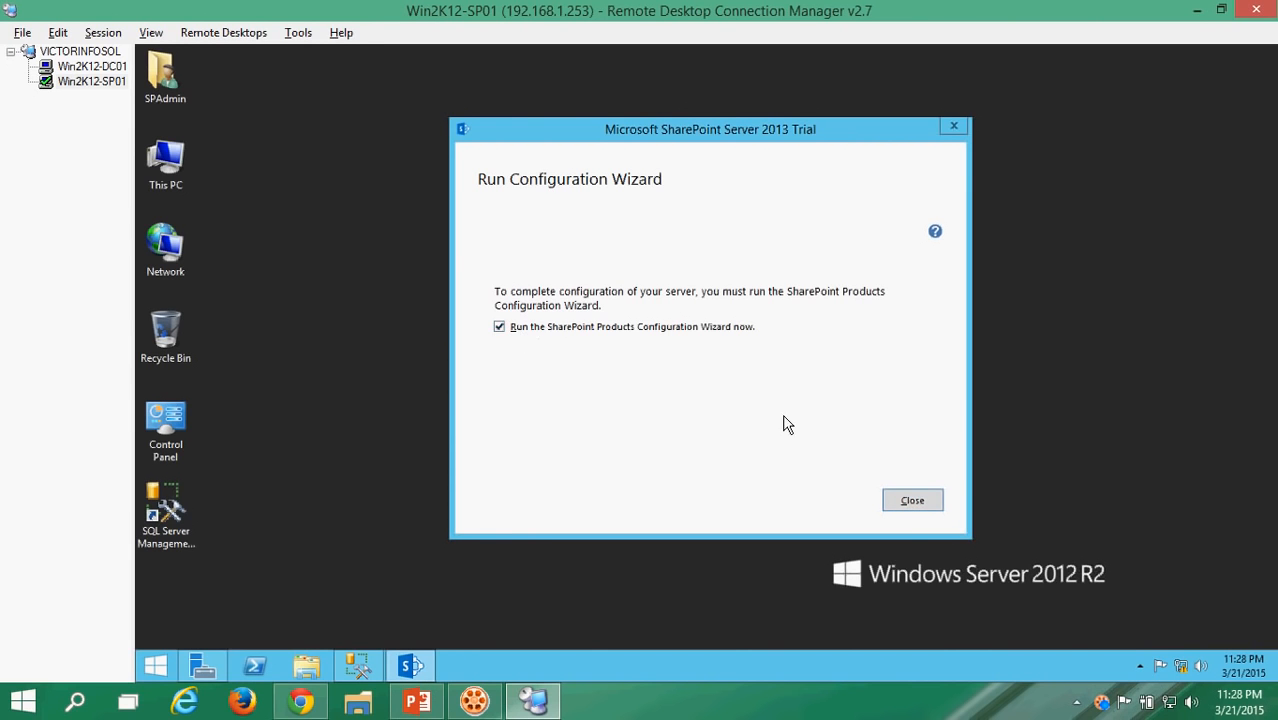
- Finish the SharePoint Server 2013 setup with the option to run the SharePoint Products Configuration Wizard now
left_click(913, 503)
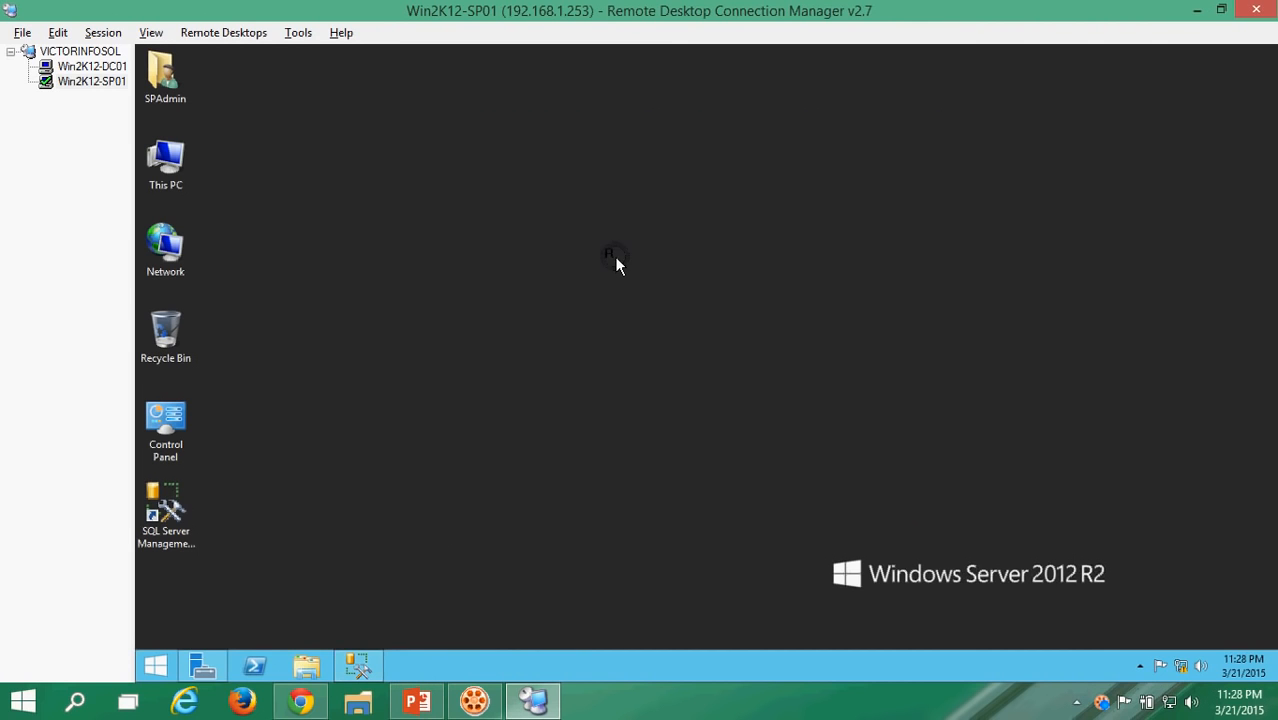
right_click(614, 256)
left_click(636, 303)
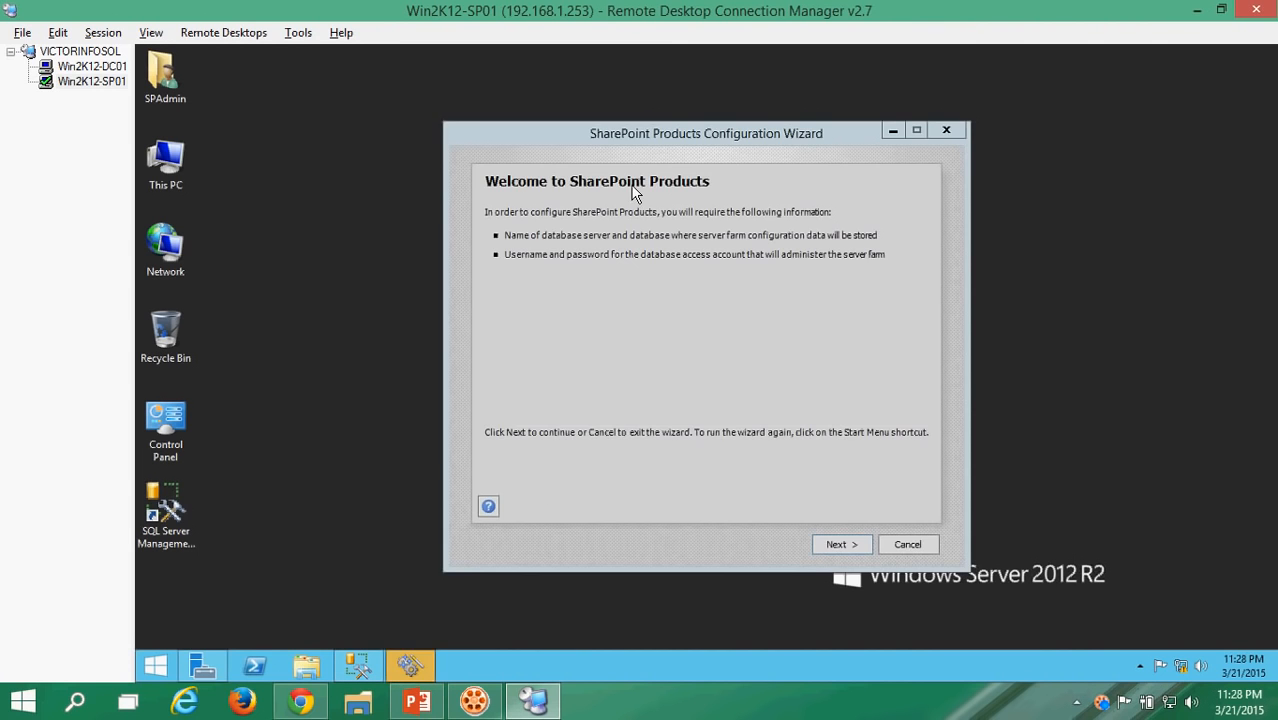
left_click_drag(656, 136, 639, 114)
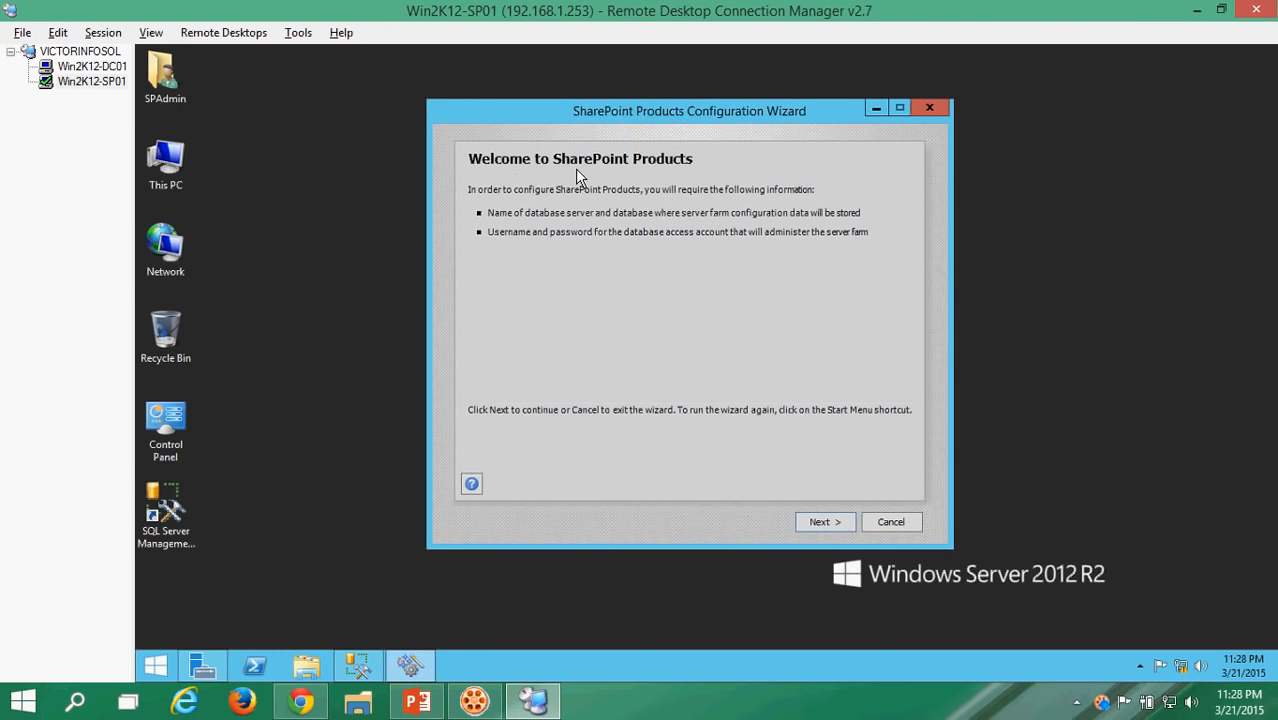
- Start the configuration, allow the required services to restart, and choose to create a new server farm
left_click(820, 523)
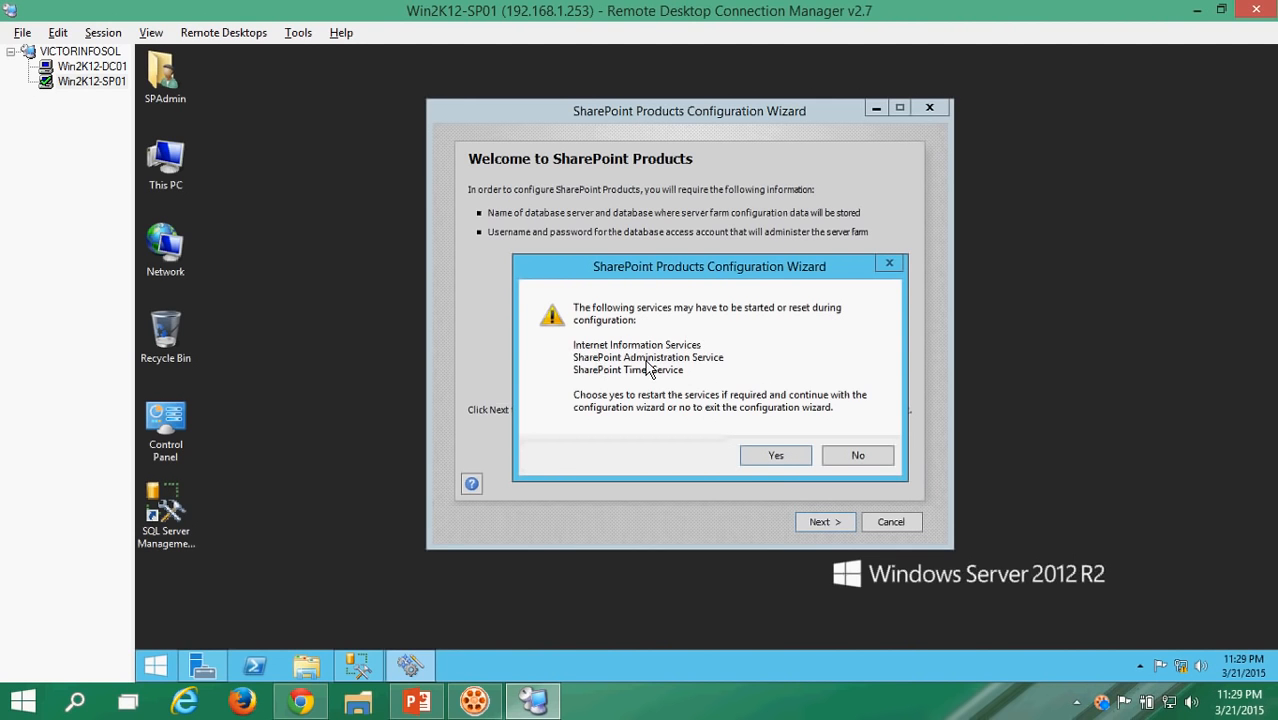
left_click(776, 456)
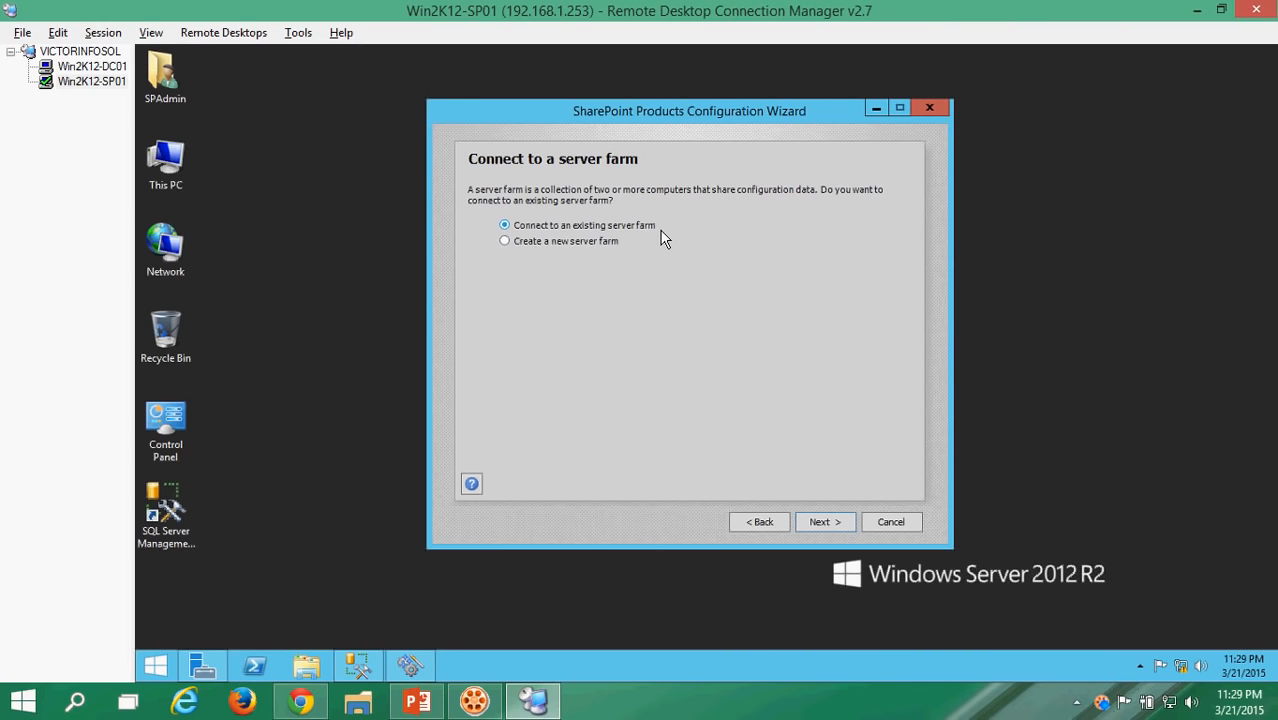
left_click(529, 242)
left_click(703, 383)
left_click(818, 522)
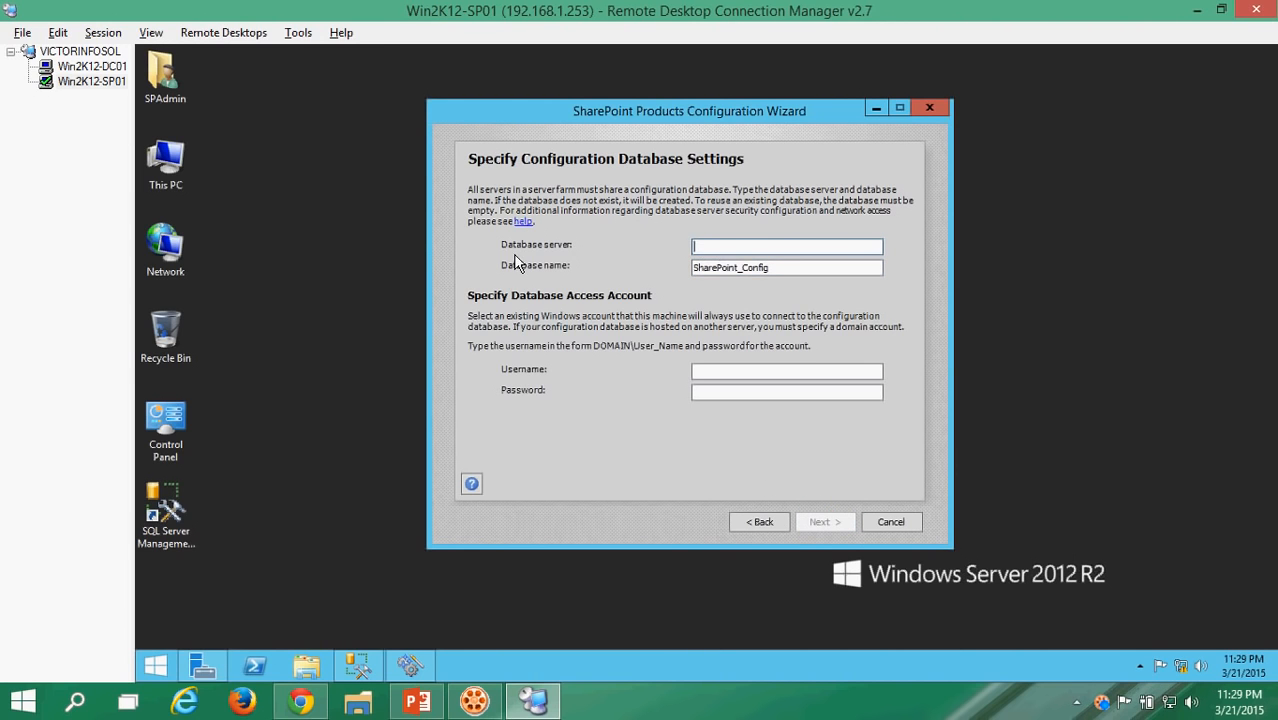
- Set the configuration database server to Win2k12-SP01, enter SPAdmin as the database access account with its password, and continue
left_click(708, 246)
type("Win2k12-SP01")
key("Tab")
key("Tab")
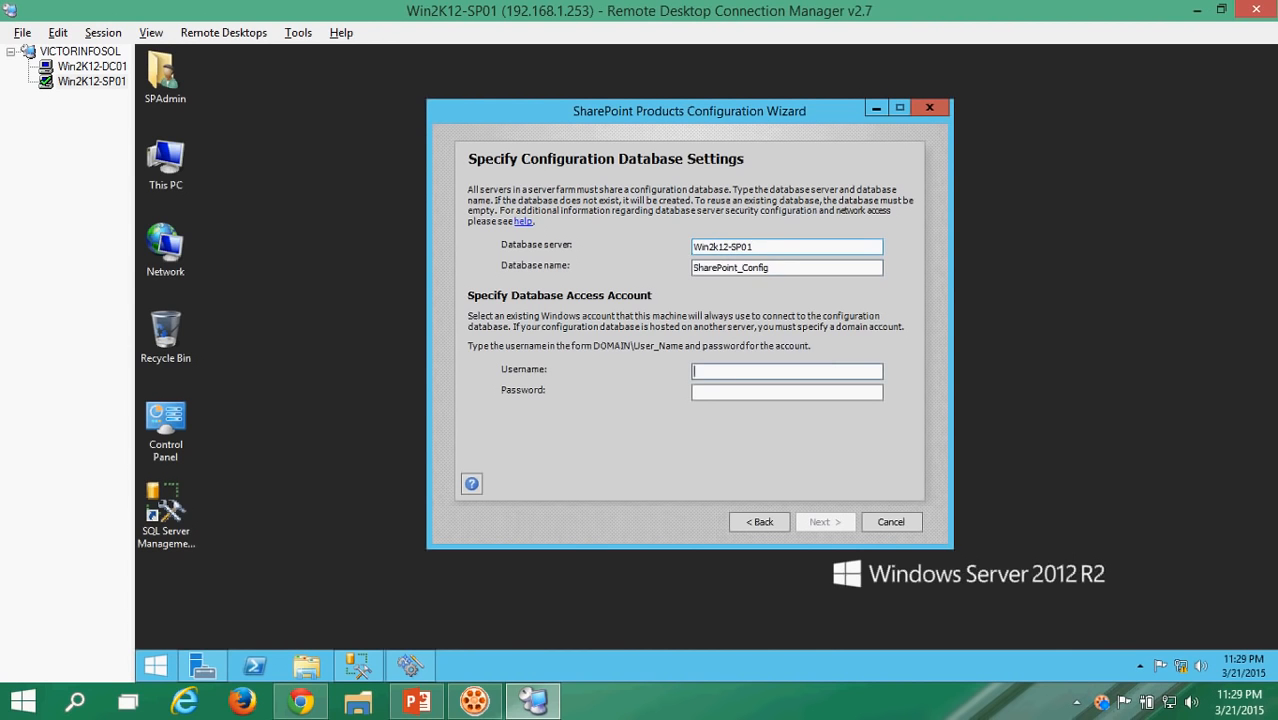
type("SPAdmin")
key("Tab")
type("*******")
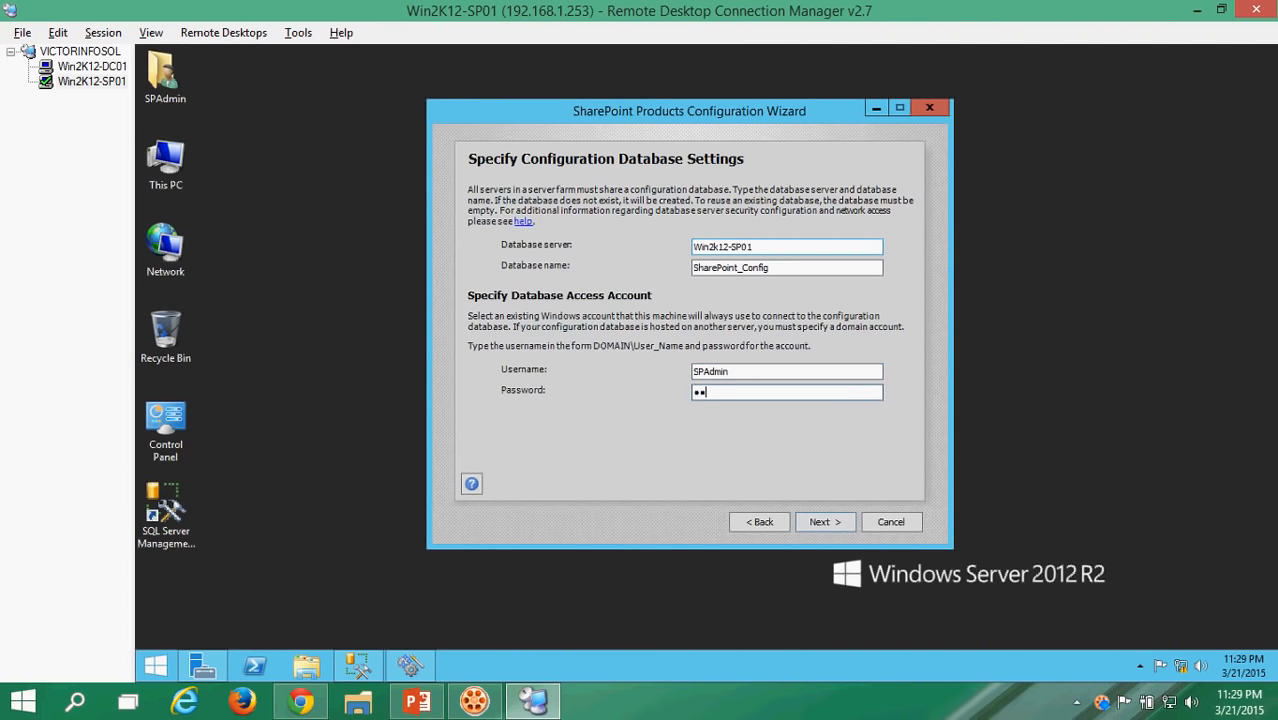
type("*")
left_click(817, 515)
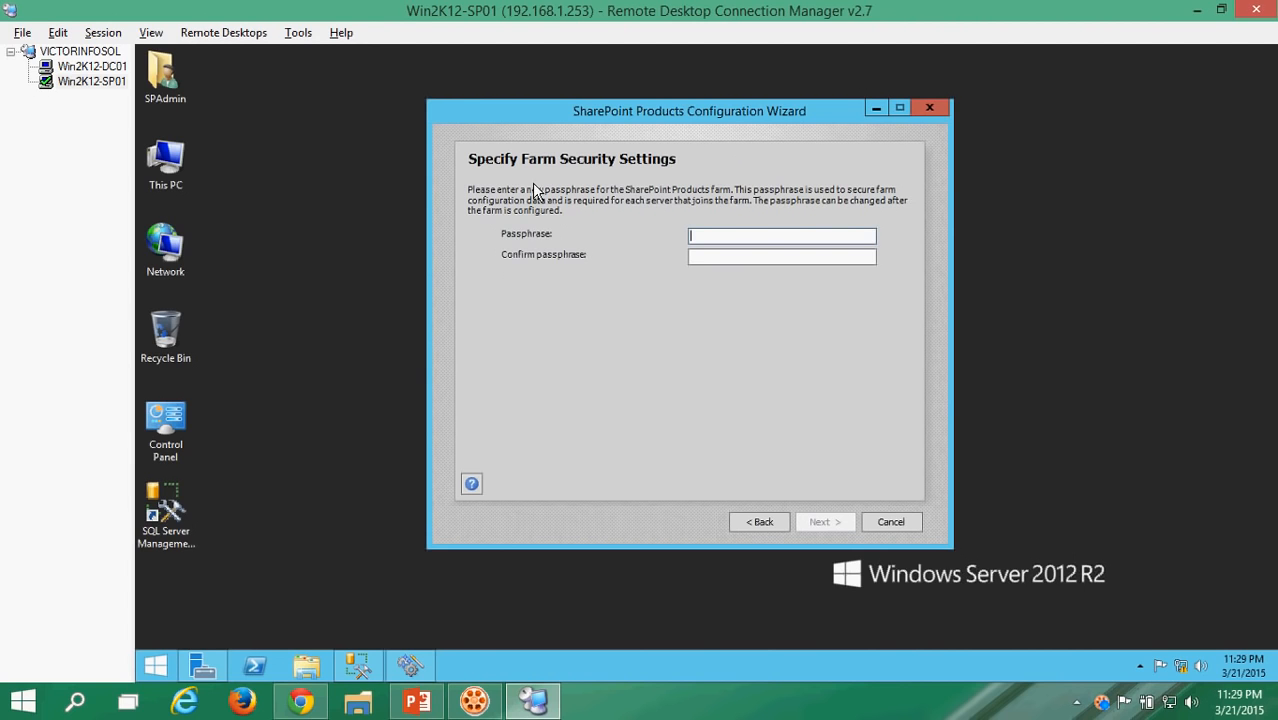
- Try to set the farm passphrase and its confirmation, and dismiss the resulting dialog
left_click(728, 238)
type("••")
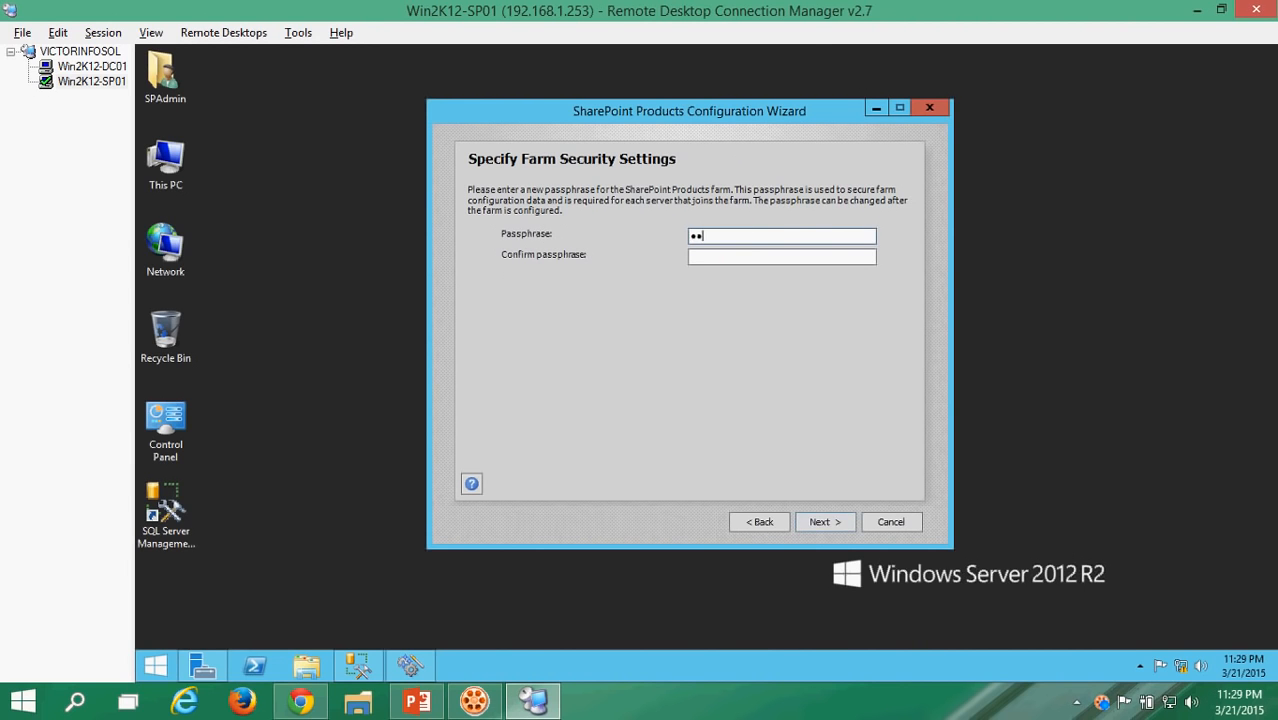
type("••••••")
key("Tab")
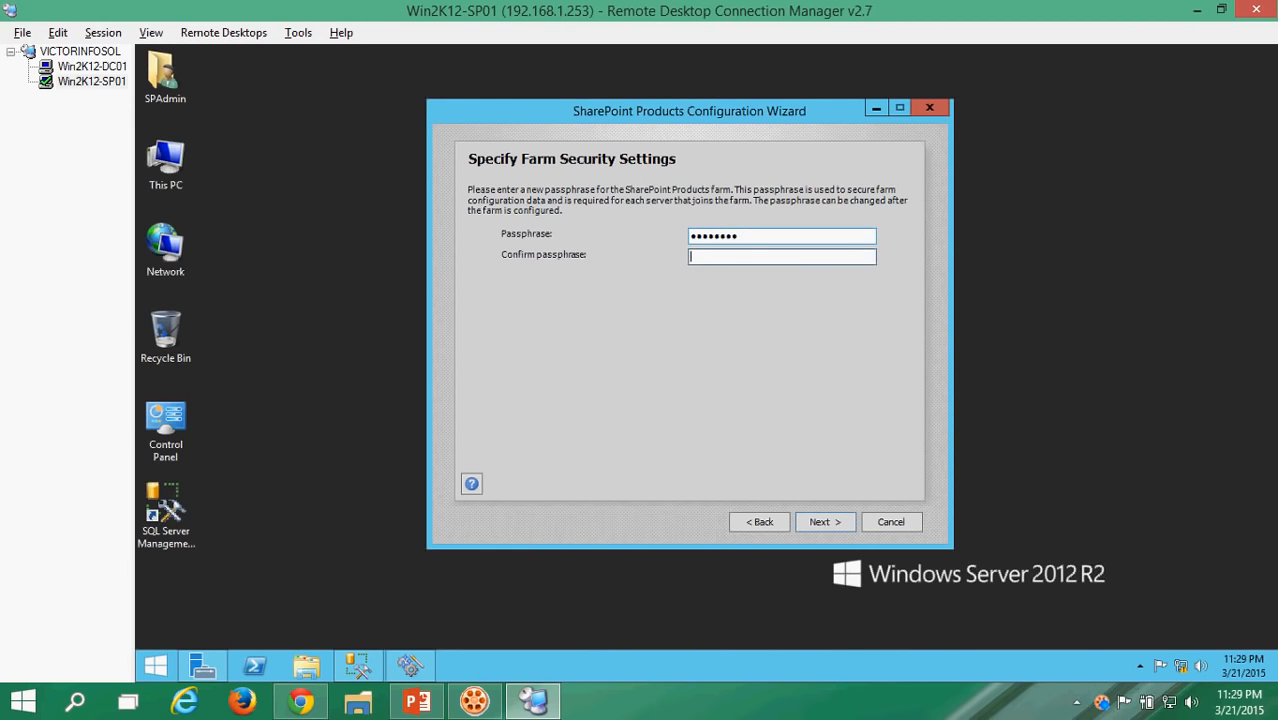
type("••••••••")
left_click(817, 518)
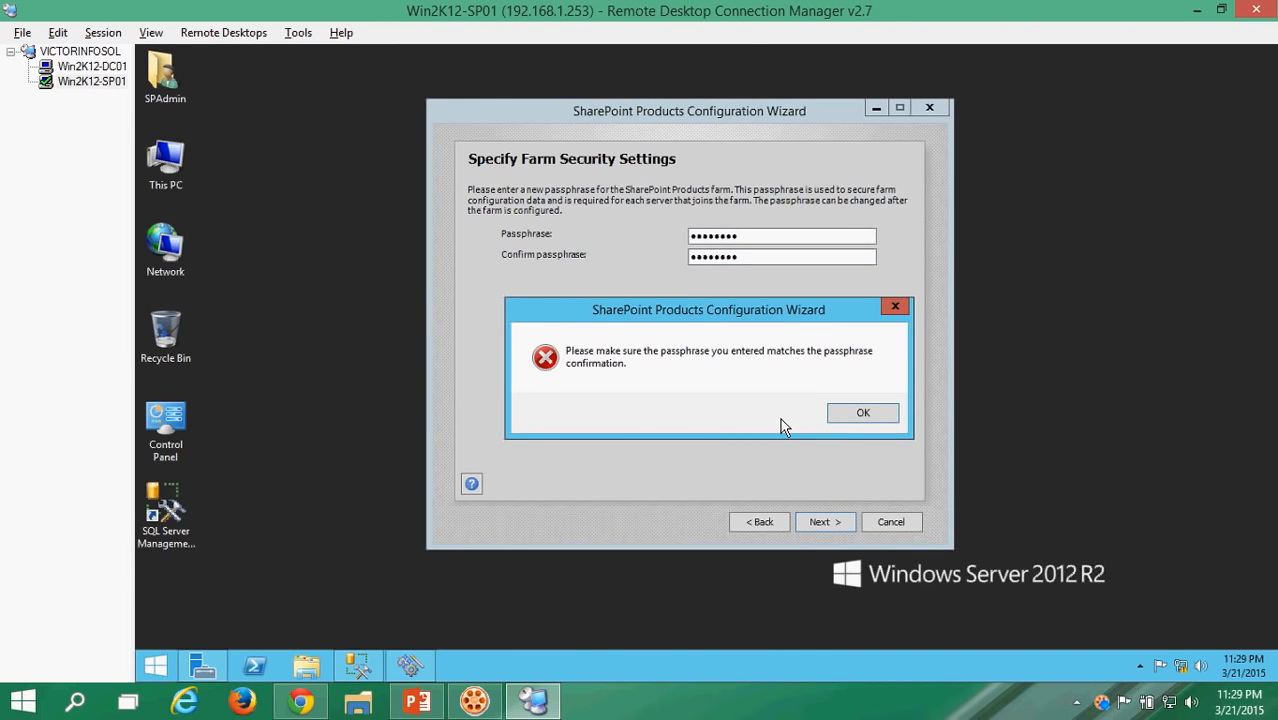
left_click(862, 413)
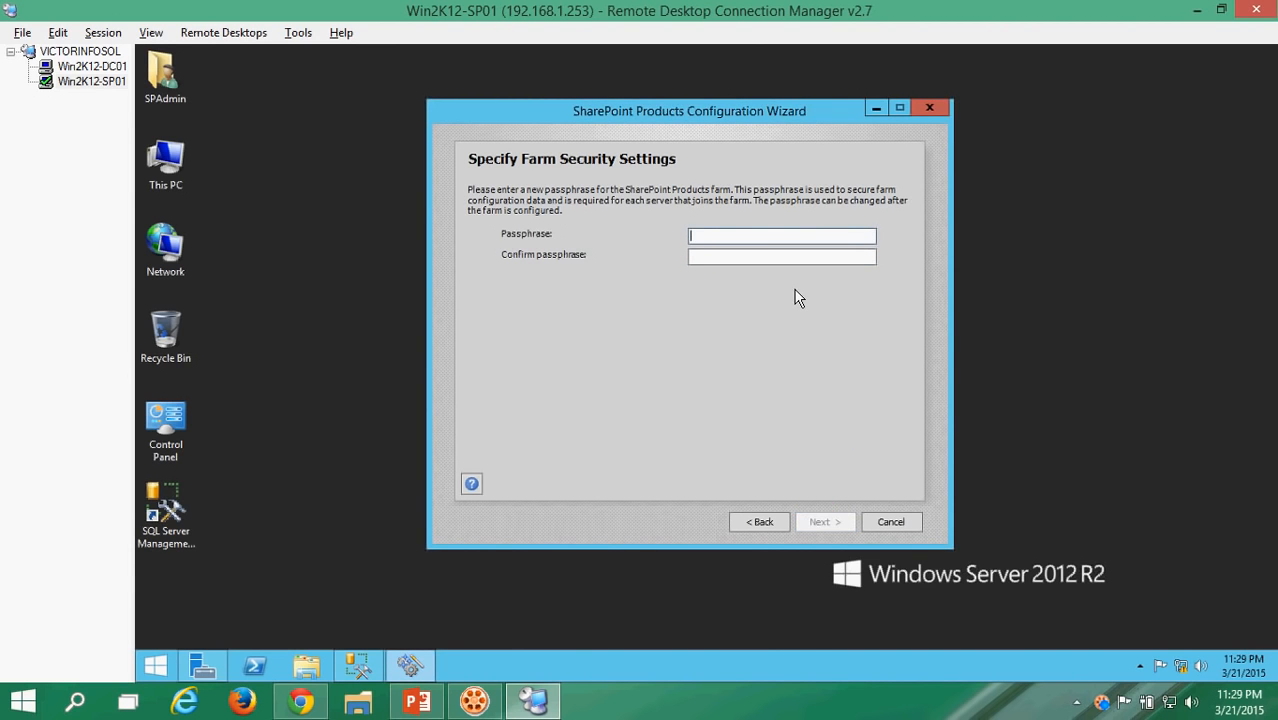
- Enter the farm passphrase again with its matching confirmation and continue to the Central Administration settings
type("••••••••")
key("Tab")
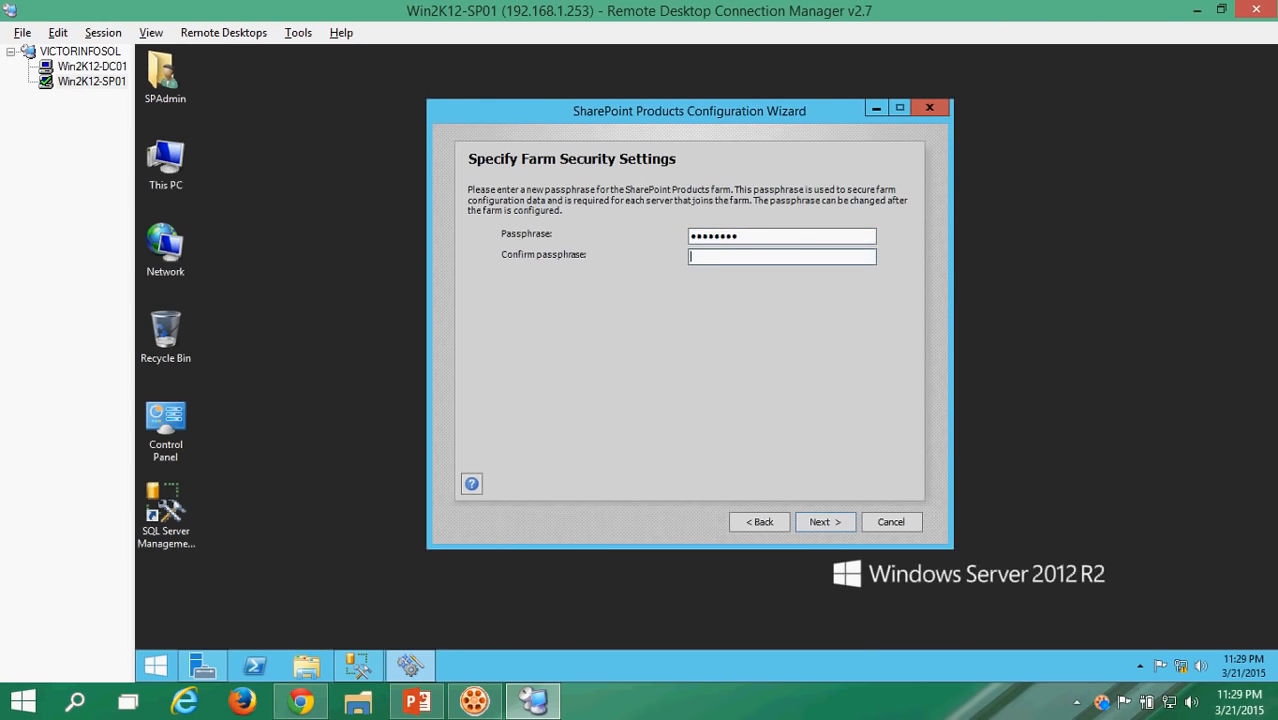
type("•••••")
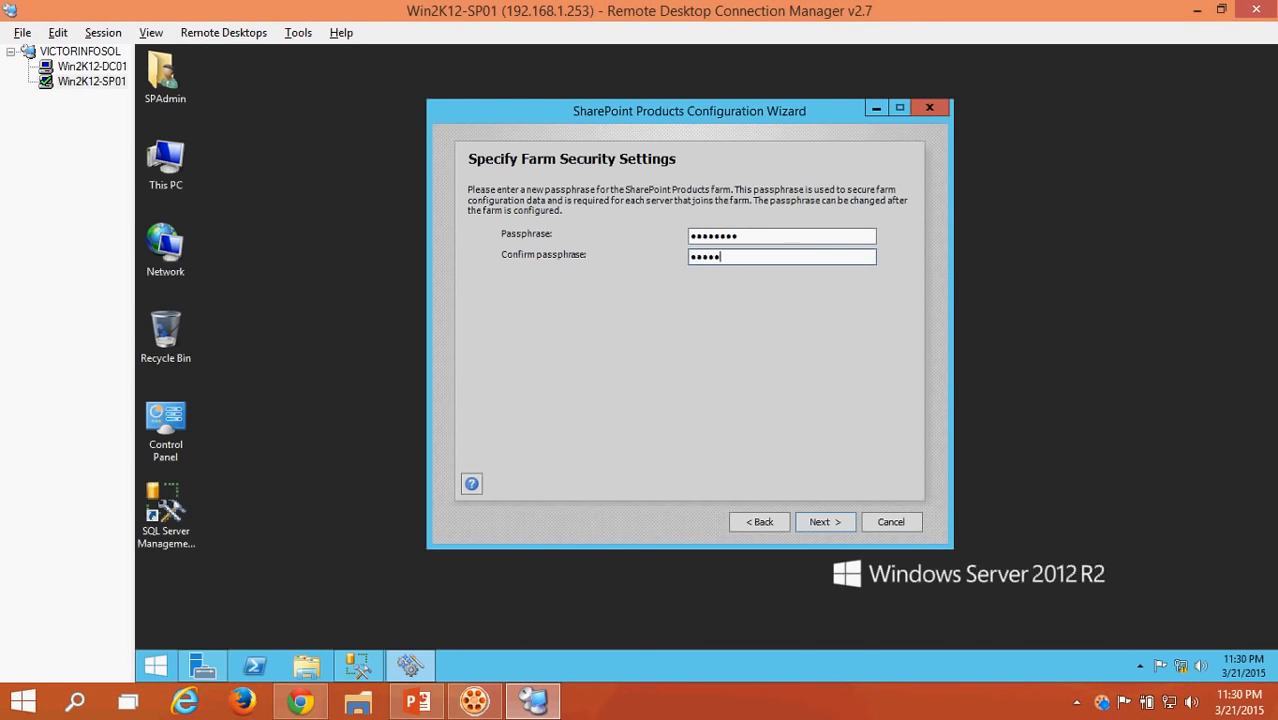
type("•••")
left_click(826, 521)
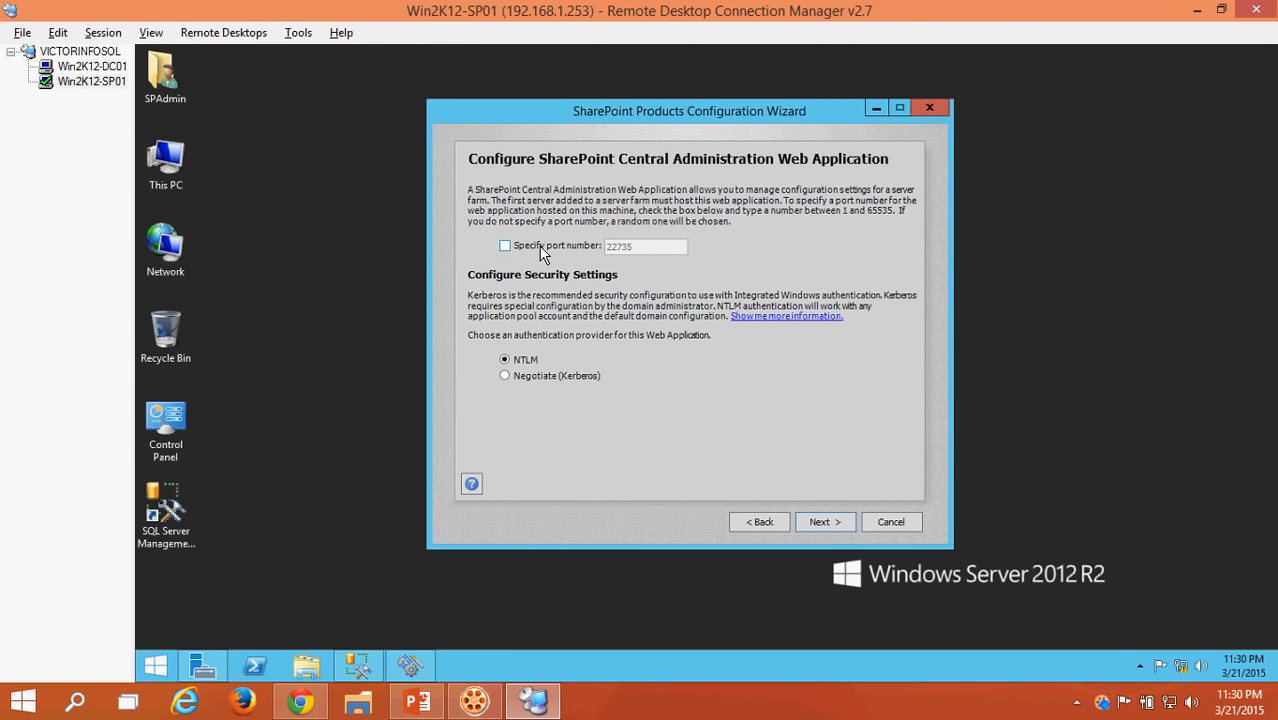
- Specify port number 1050 for the Central Administration web application, keep NTLM authentication, and continue
left_click(541, 250)
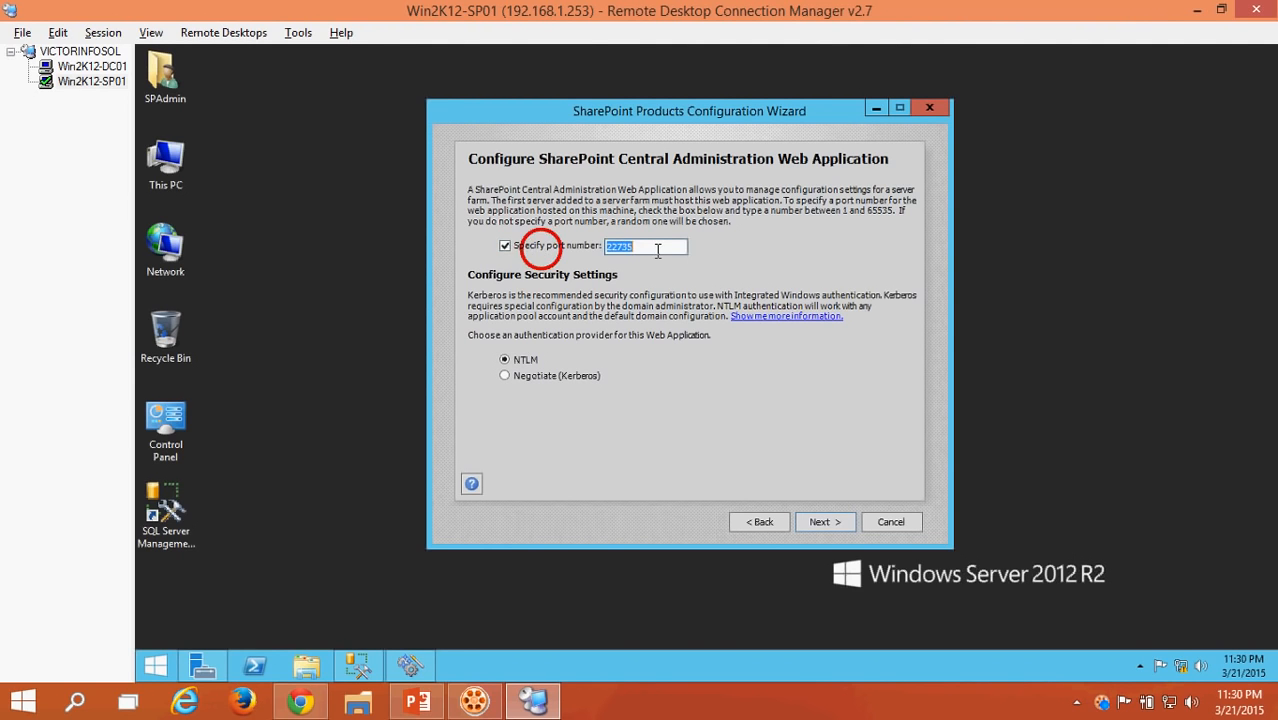
left_click(653, 247)
left_click_drag(654, 247, 545, 242)
key("Right")
key("BackSpace")
key("BackSpace")
key("BackSpace")
key("BackSpace")
key("BackSpace")
type("1050")
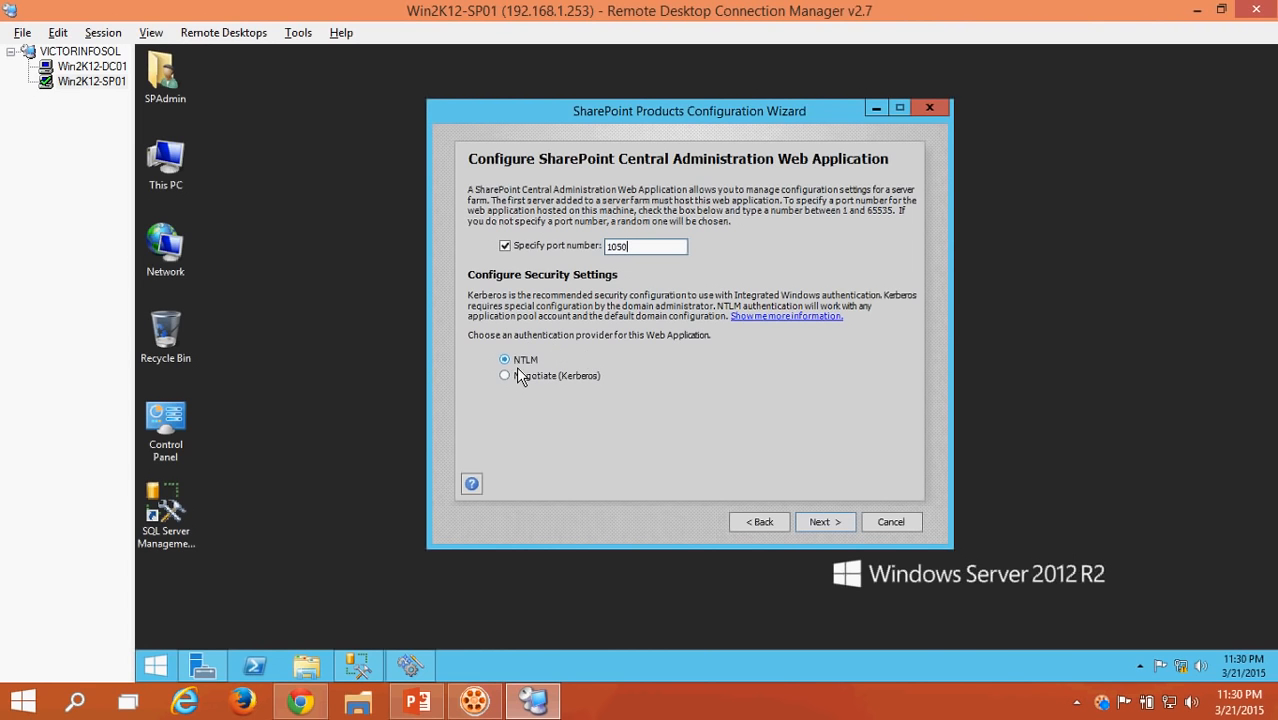
left_click(826, 526)
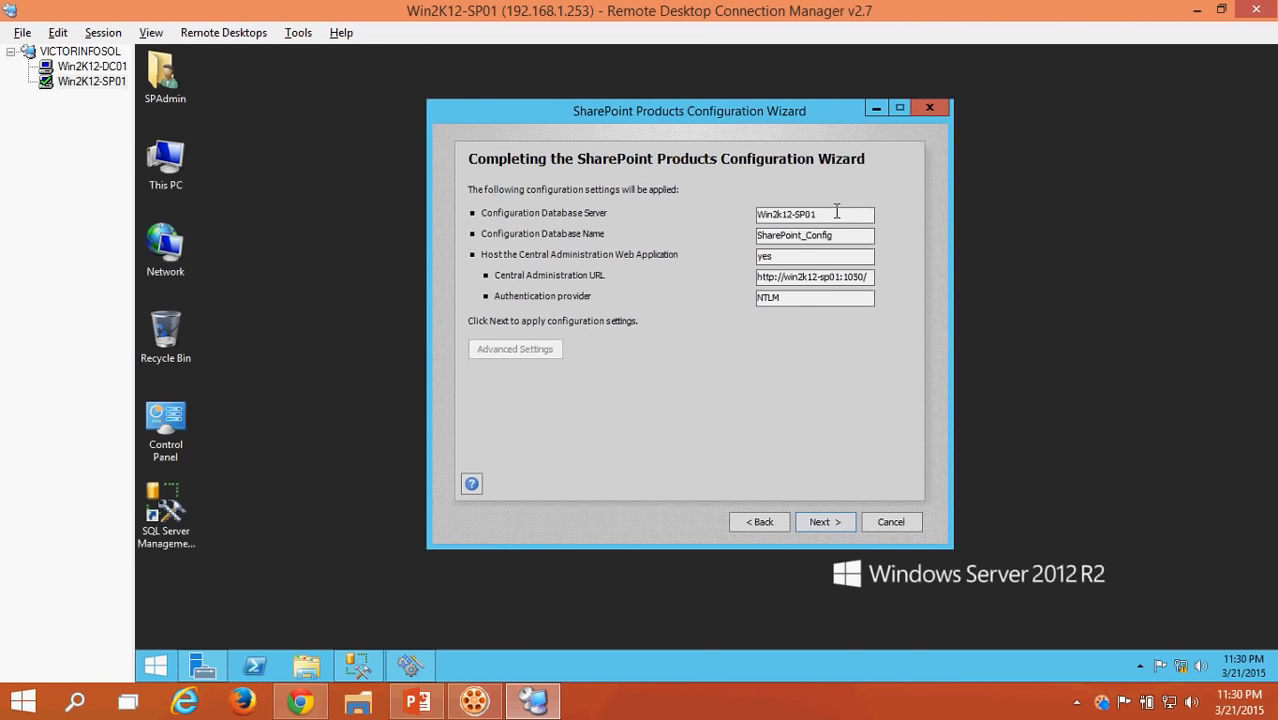
- Review the database server, database name and Central Administration URL in the summary, and apply the configuration settings
double_click(834, 212)
double_click(851, 236)
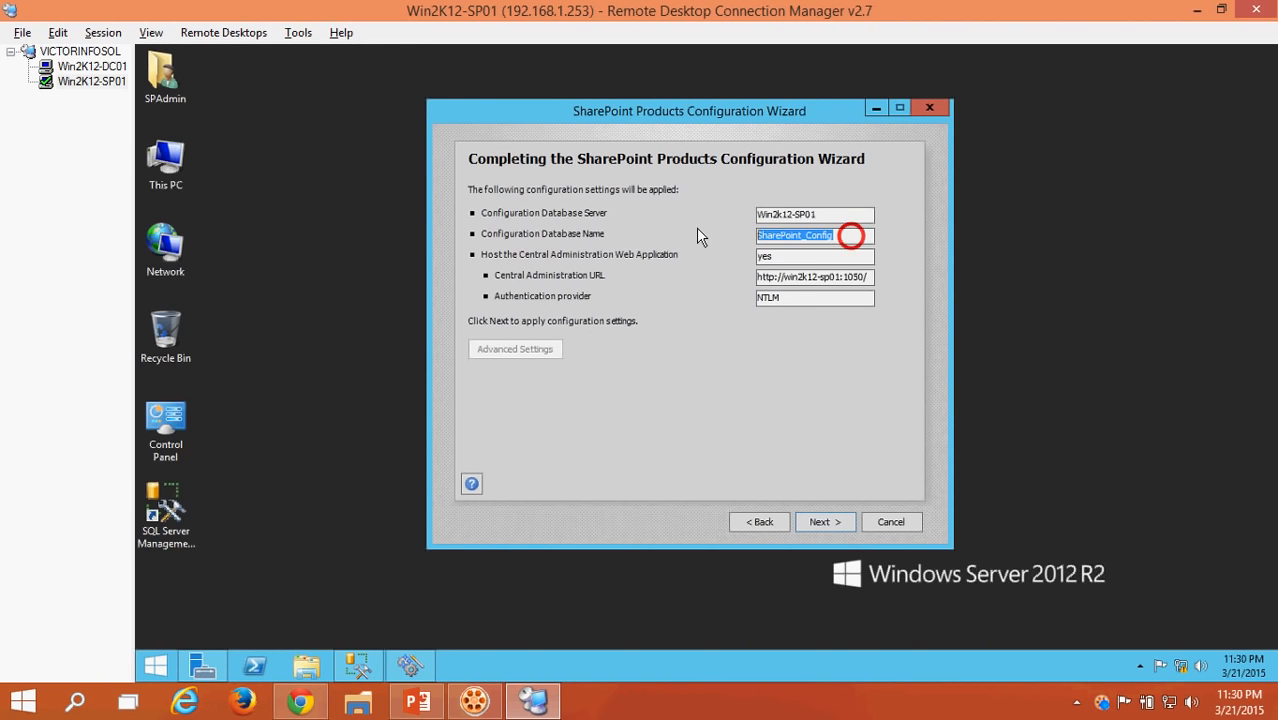
double_click(868, 280)
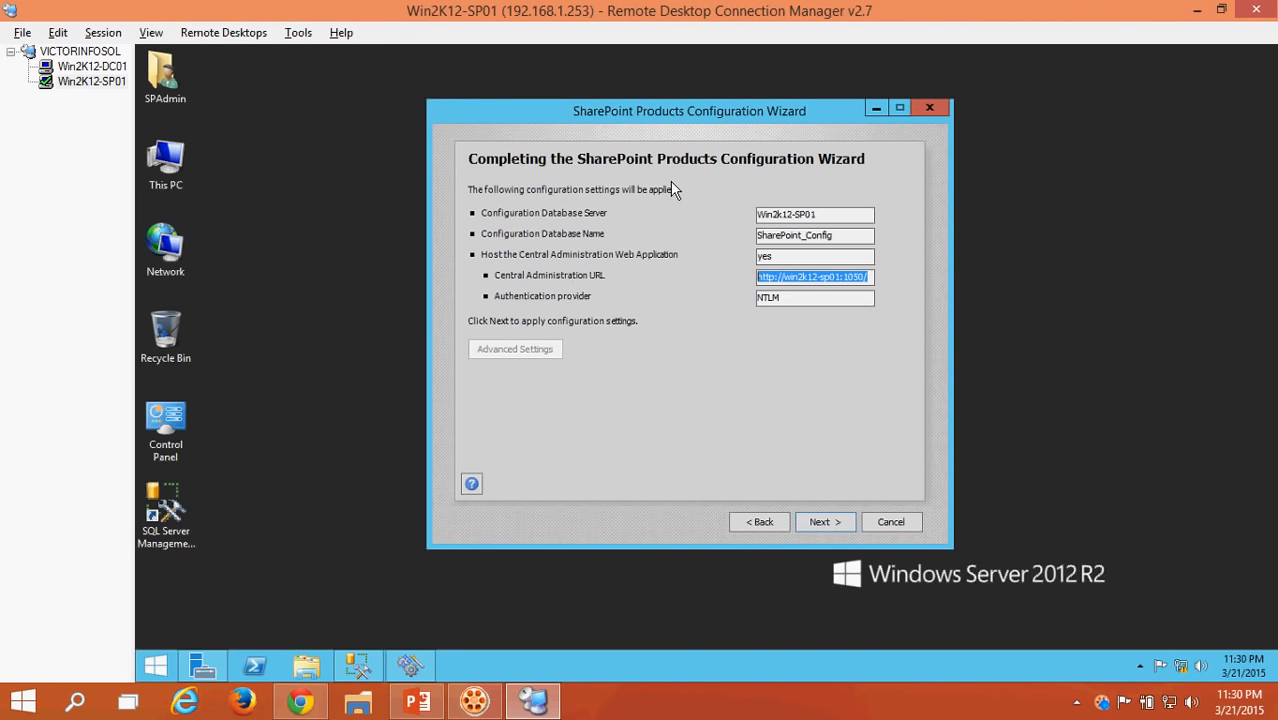
left_click(824, 522)
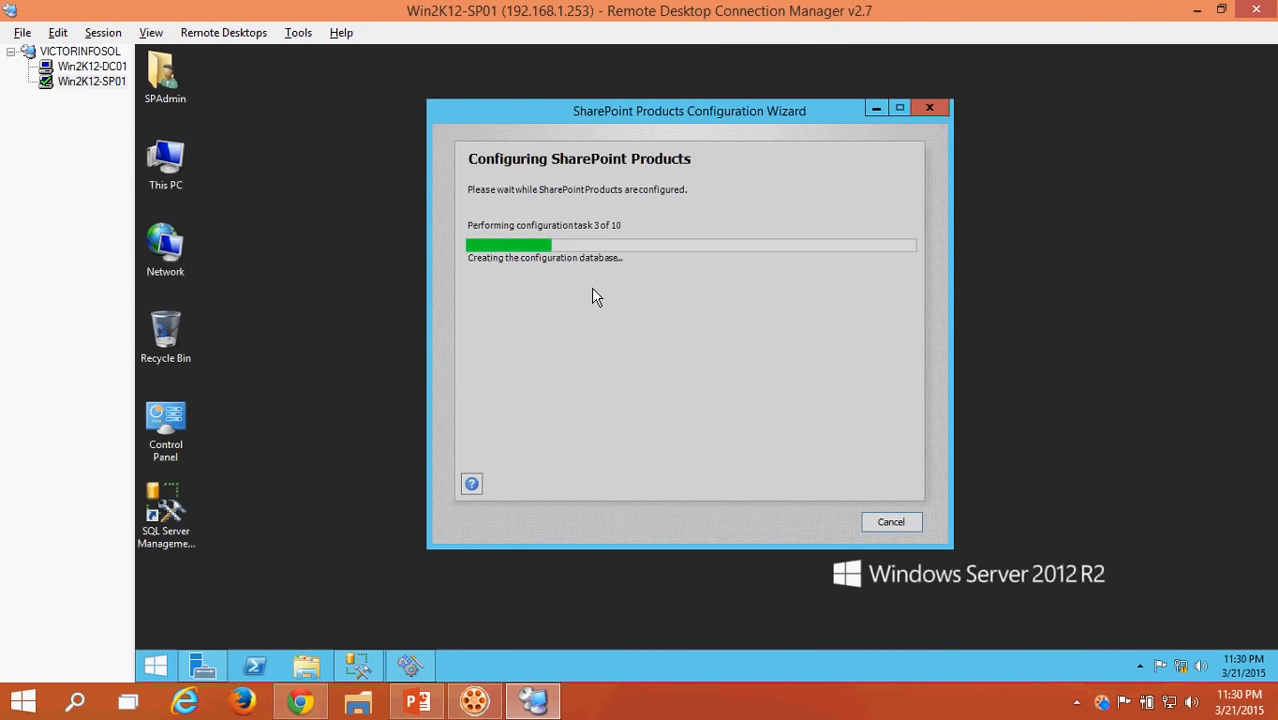
right_click(293, 285)
left_click(326, 334)
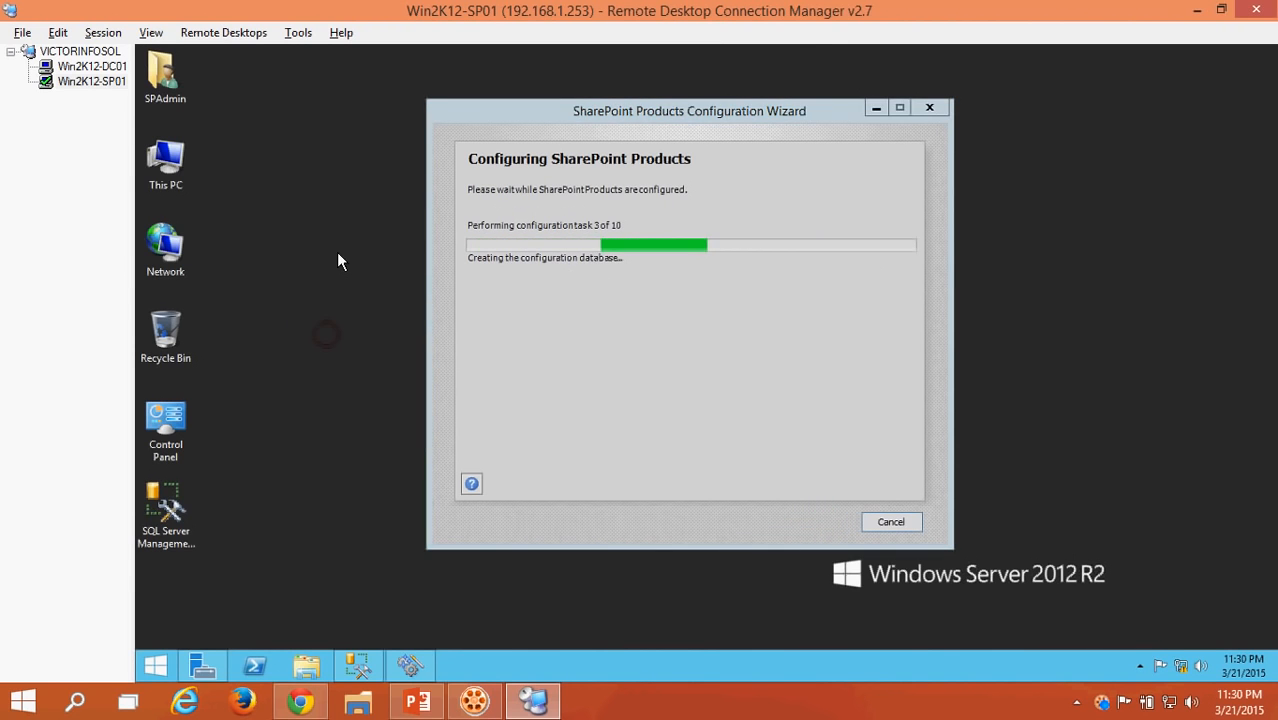
right_click(340, 234)
left_click(390, 268)
left_click(667, 321)
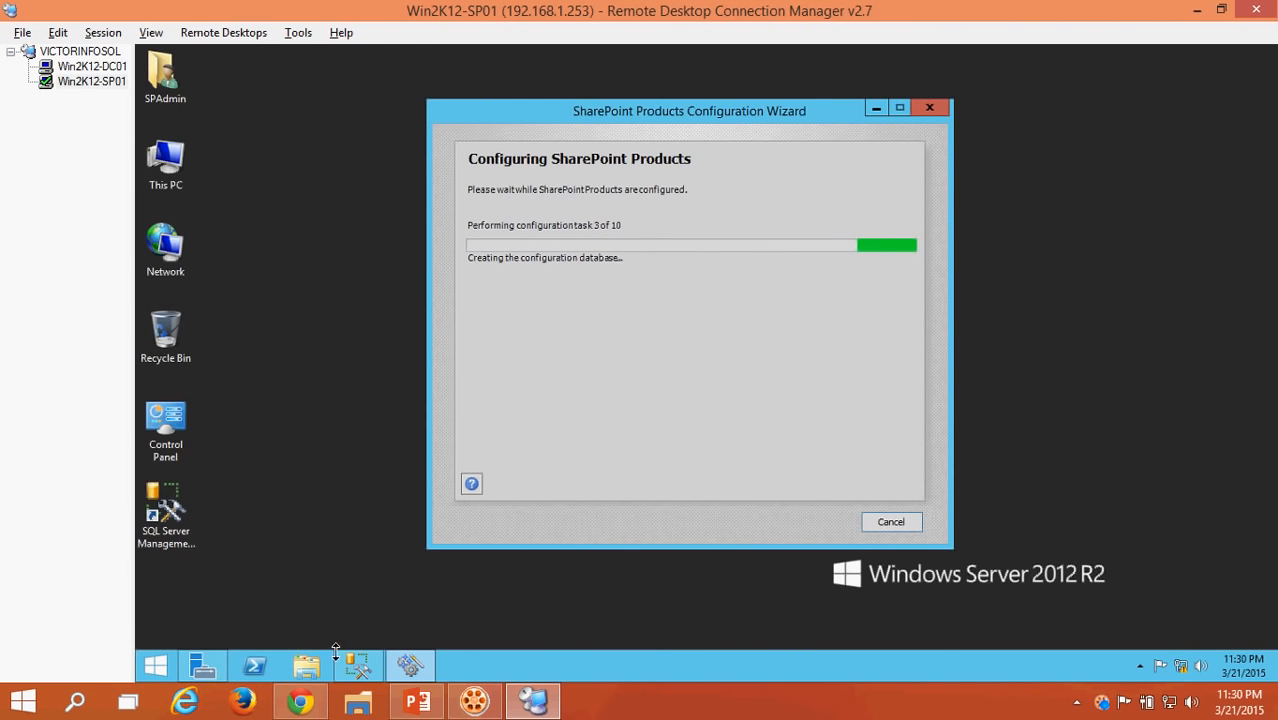
- Switch to SQL Server Management Studio and expand the Databases folder to check for the SharePoint_Config database
left_click(354, 663)
left_click(167, 168)
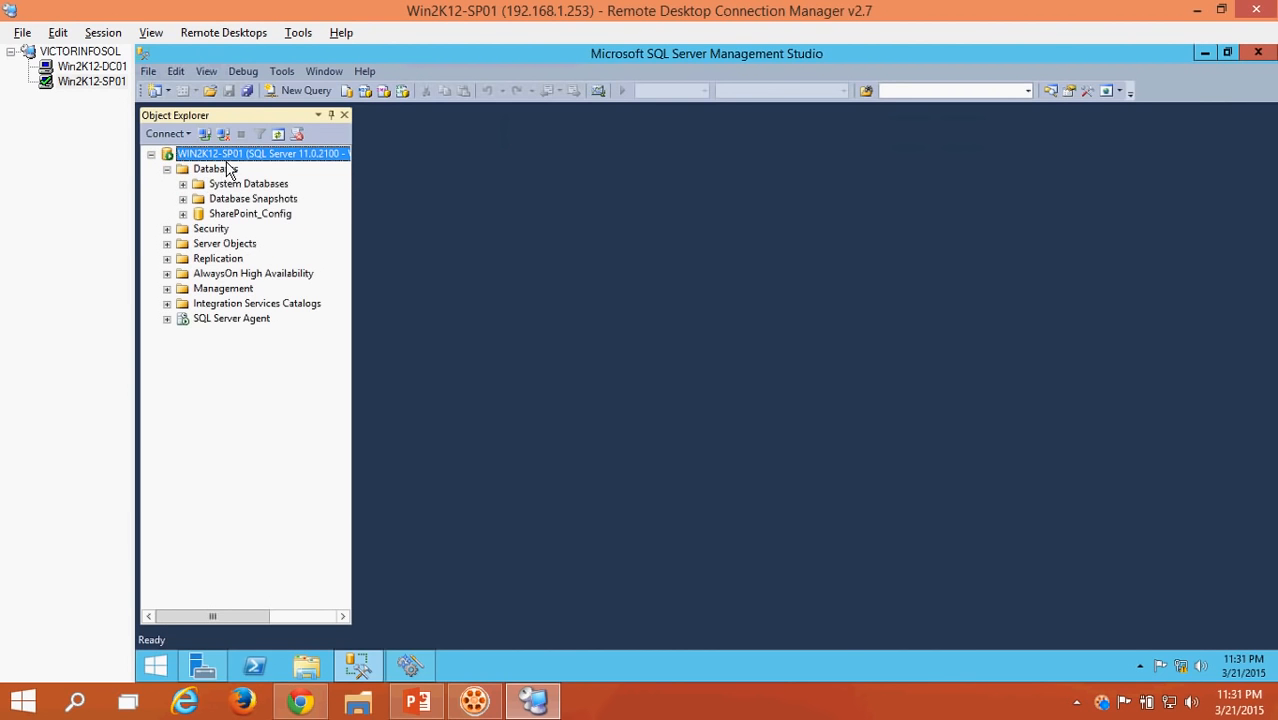
left_click(222, 171)
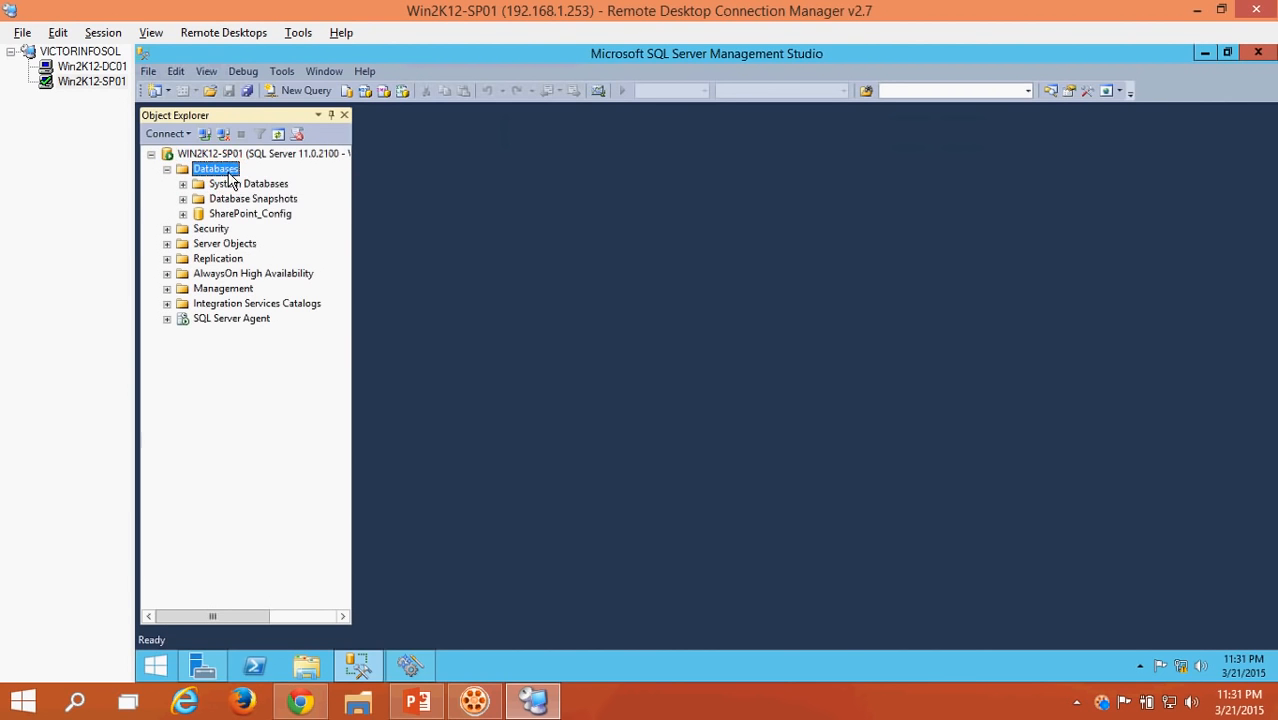
left_click(249, 184)
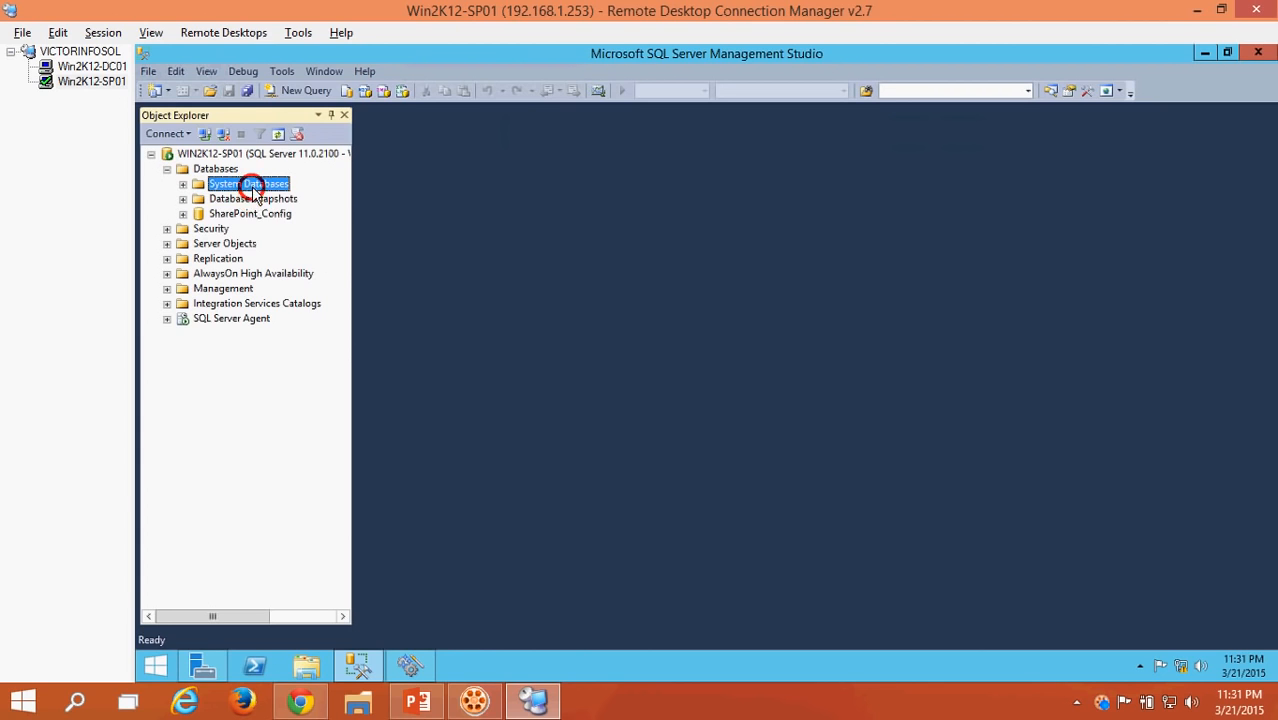
left_click(252, 200)
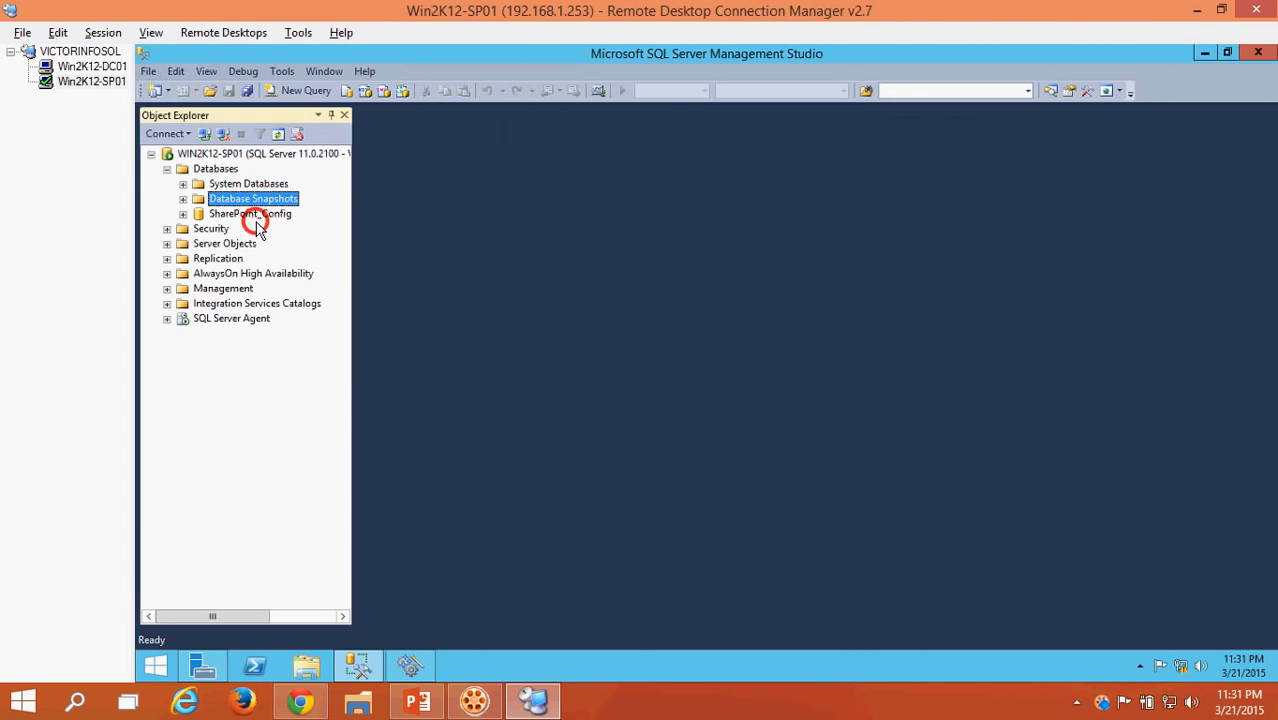
left_click(243, 218)
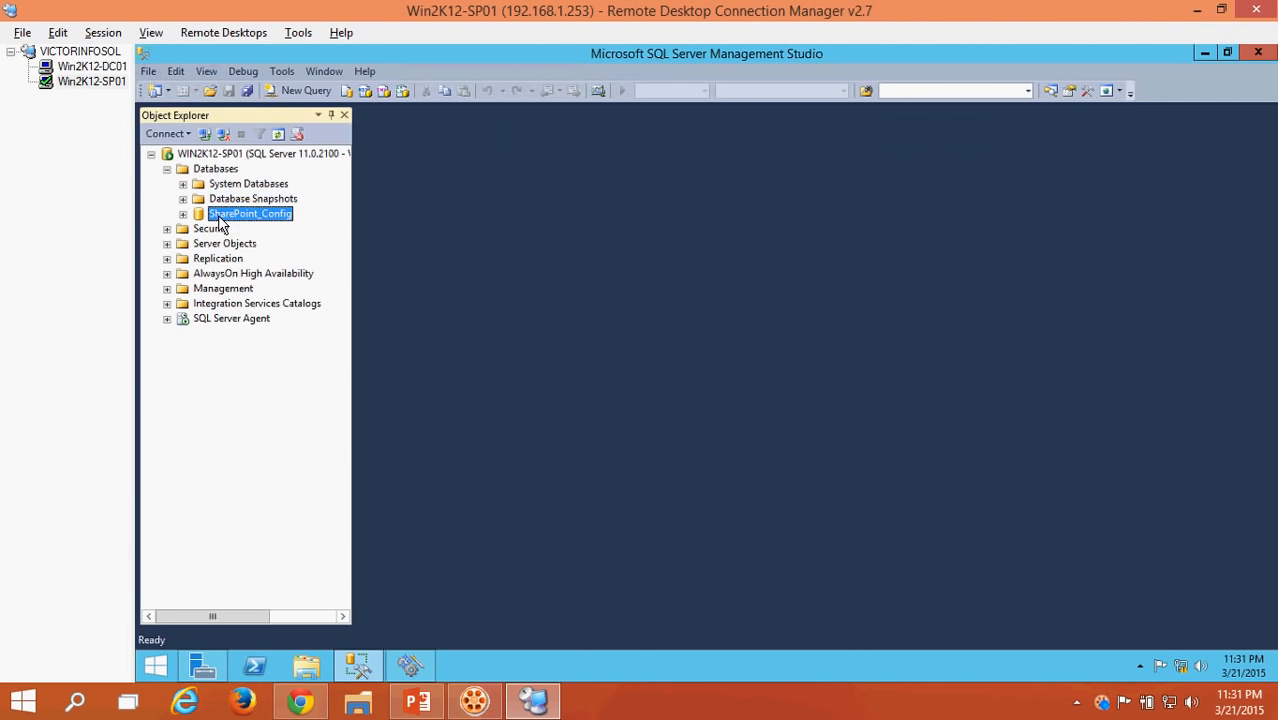
- Refresh the WIN2K12-SP01 server and expand Databases again to inspect the SharePoint configuration and admin content databases
right_click(212, 170)
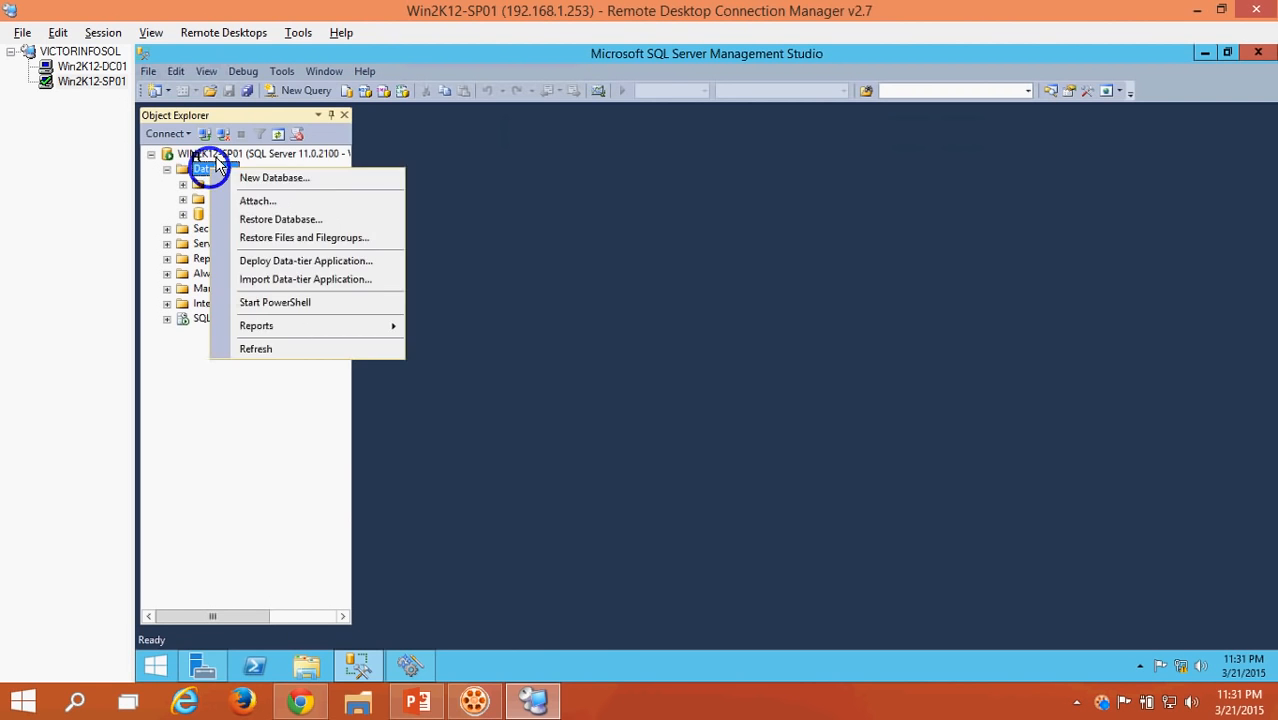
right_click(217, 153)
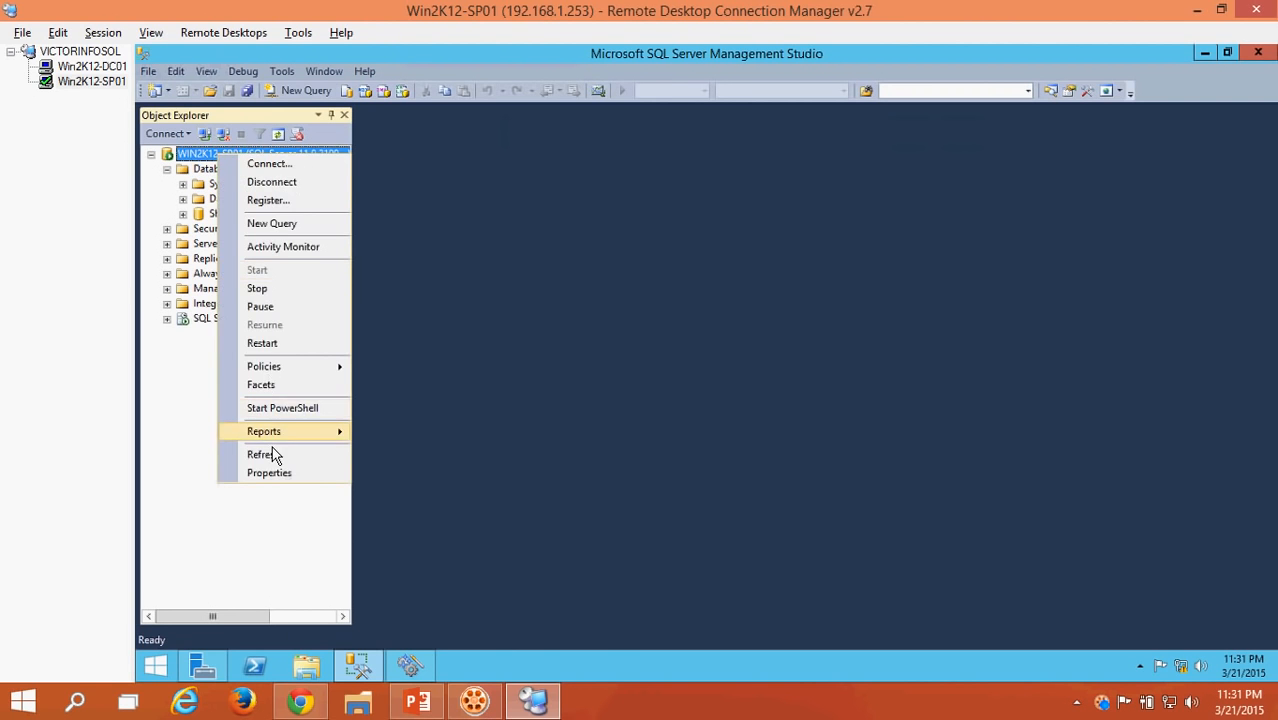
left_click(272, 452)
double_click(210, 170)
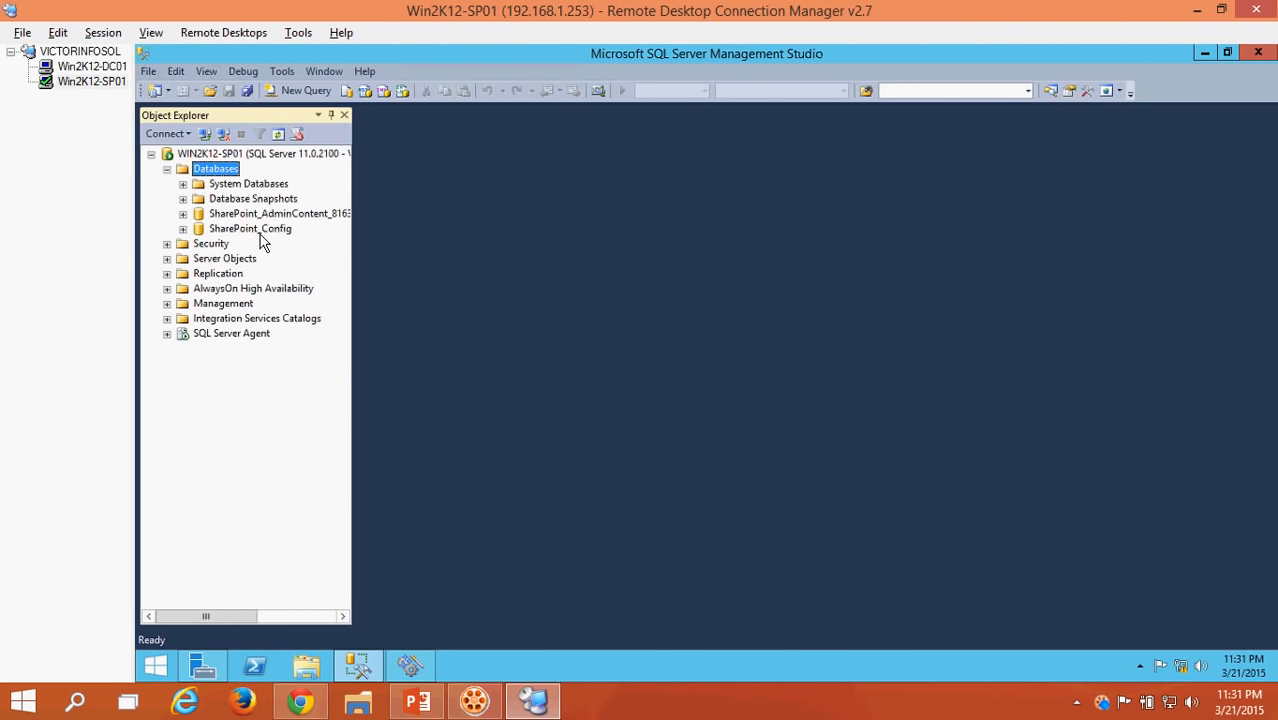
left_click(257, 229)
left_click(272, 213)
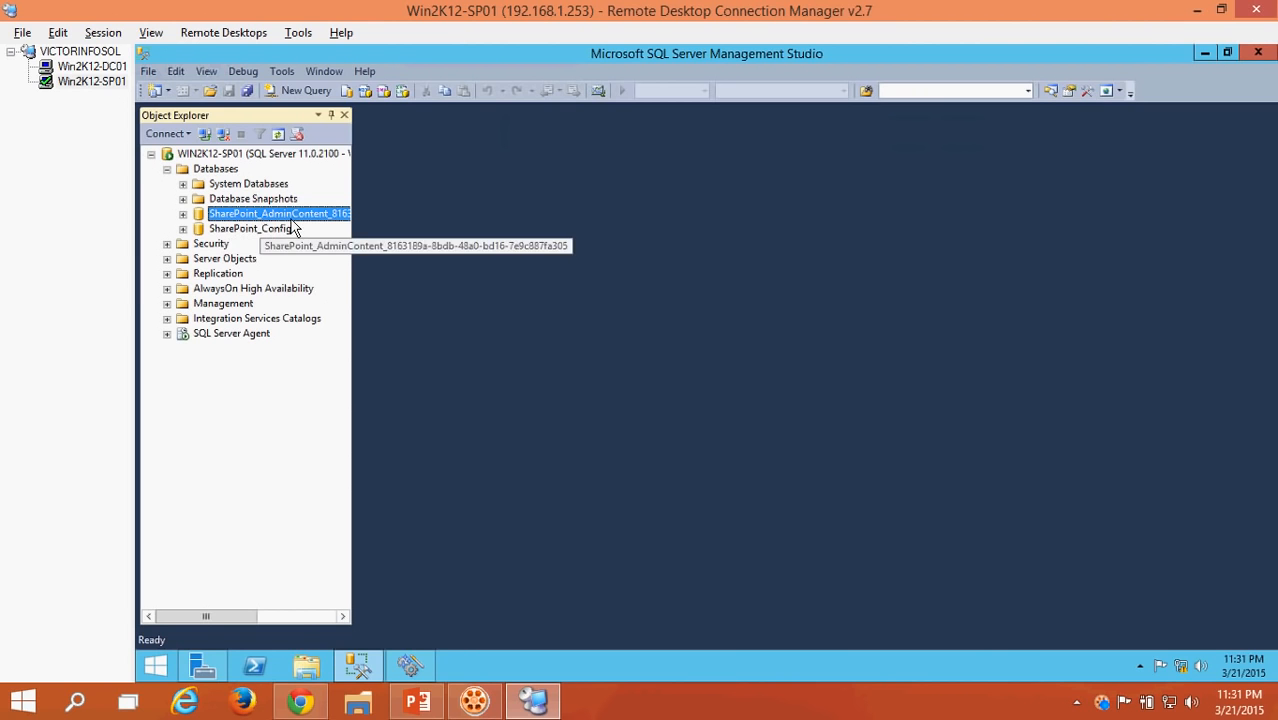
- Refresh the server's object tree once more, reopen Databases, and return to the SharePoint Products Configuration Wizard
right_click(222, 155)
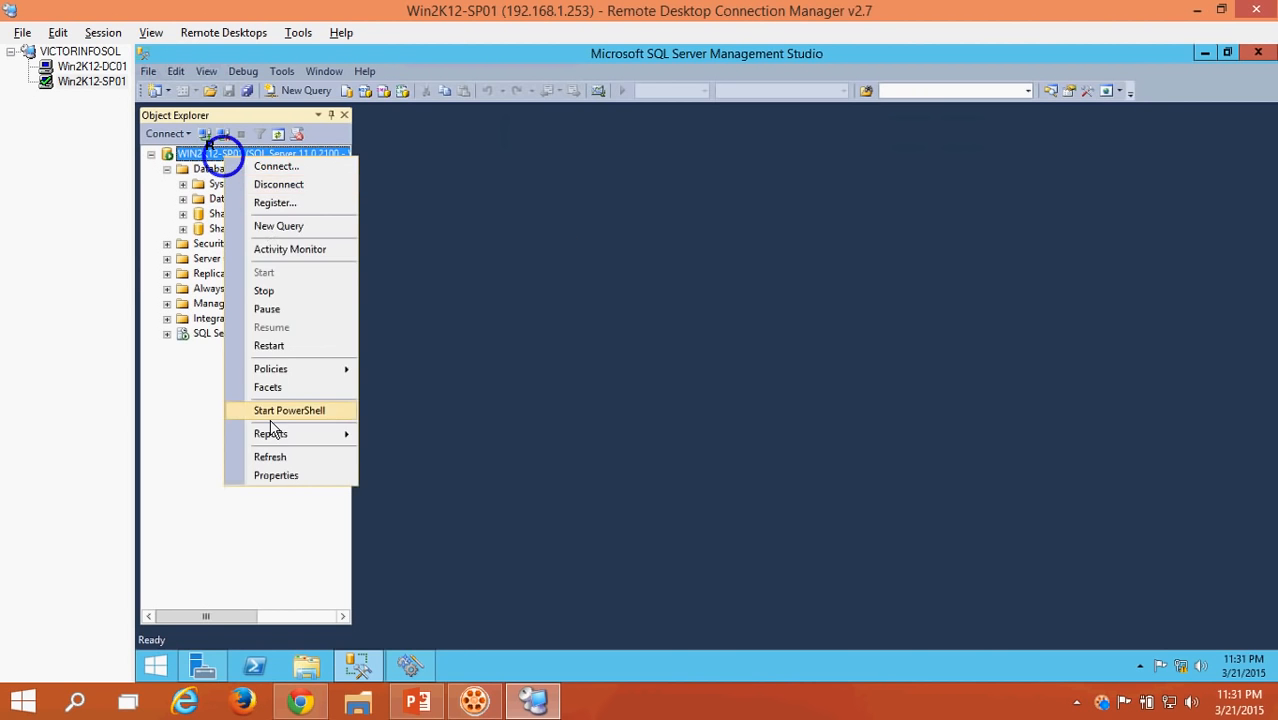
left_click(267, 455)
double_click(214, 169)
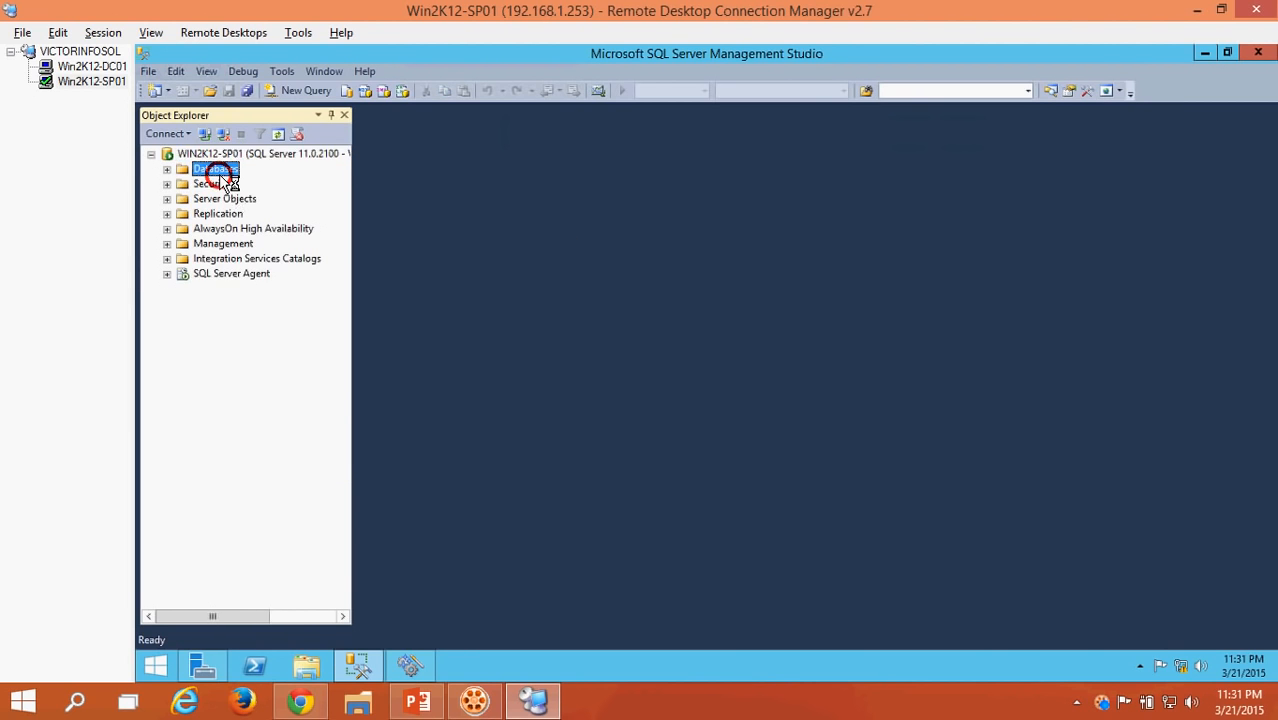
left_click(358, 665)
left_click(657, 292)
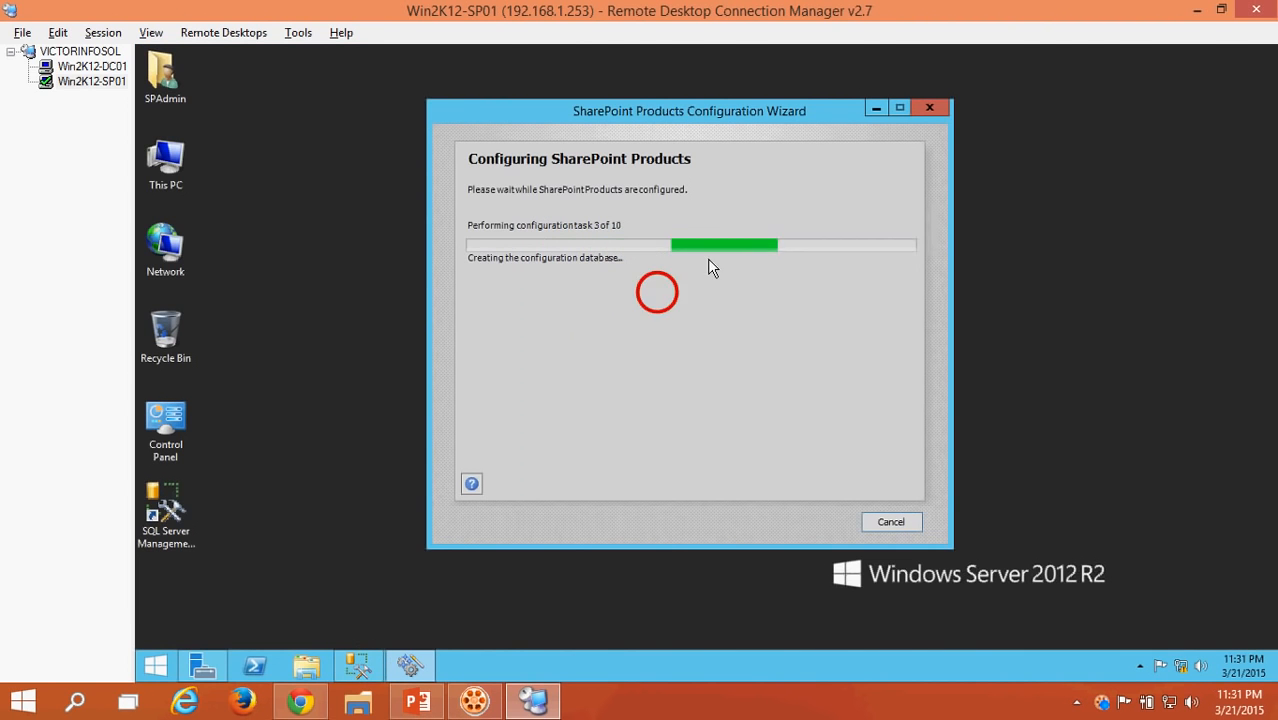
left_click(732, 373)
left_click(737, 697)
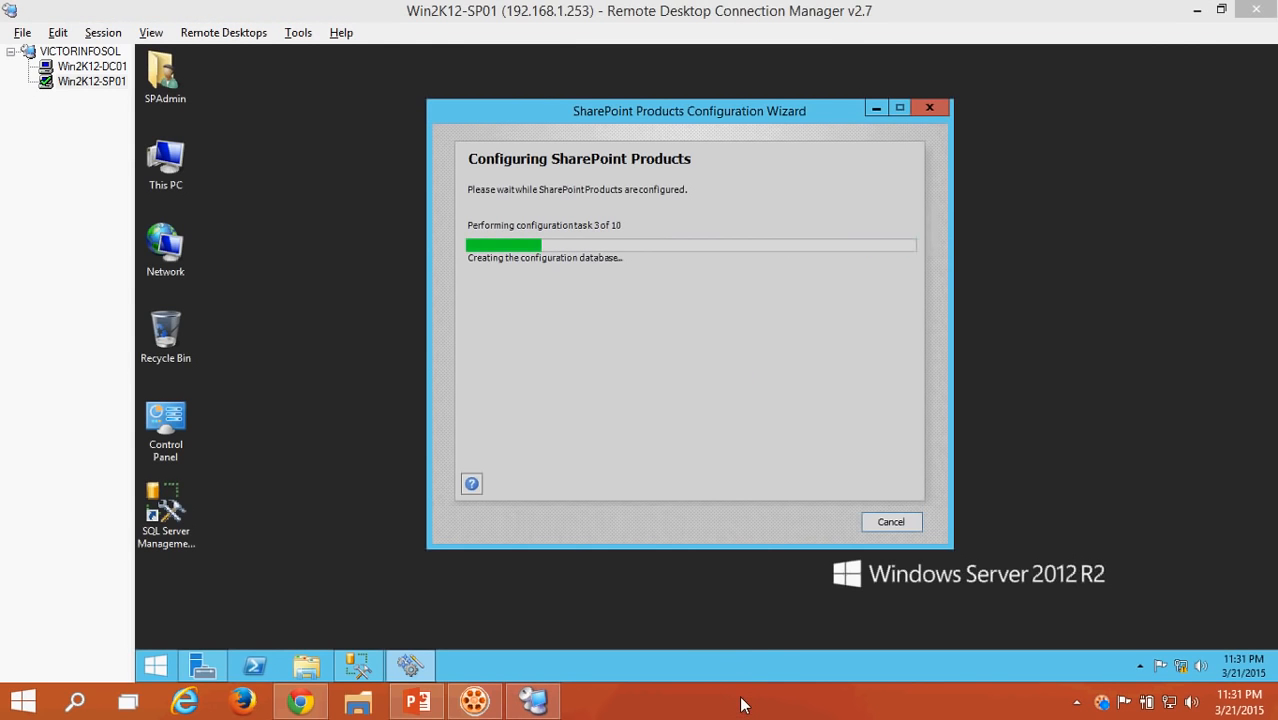
left_click(676, 262)
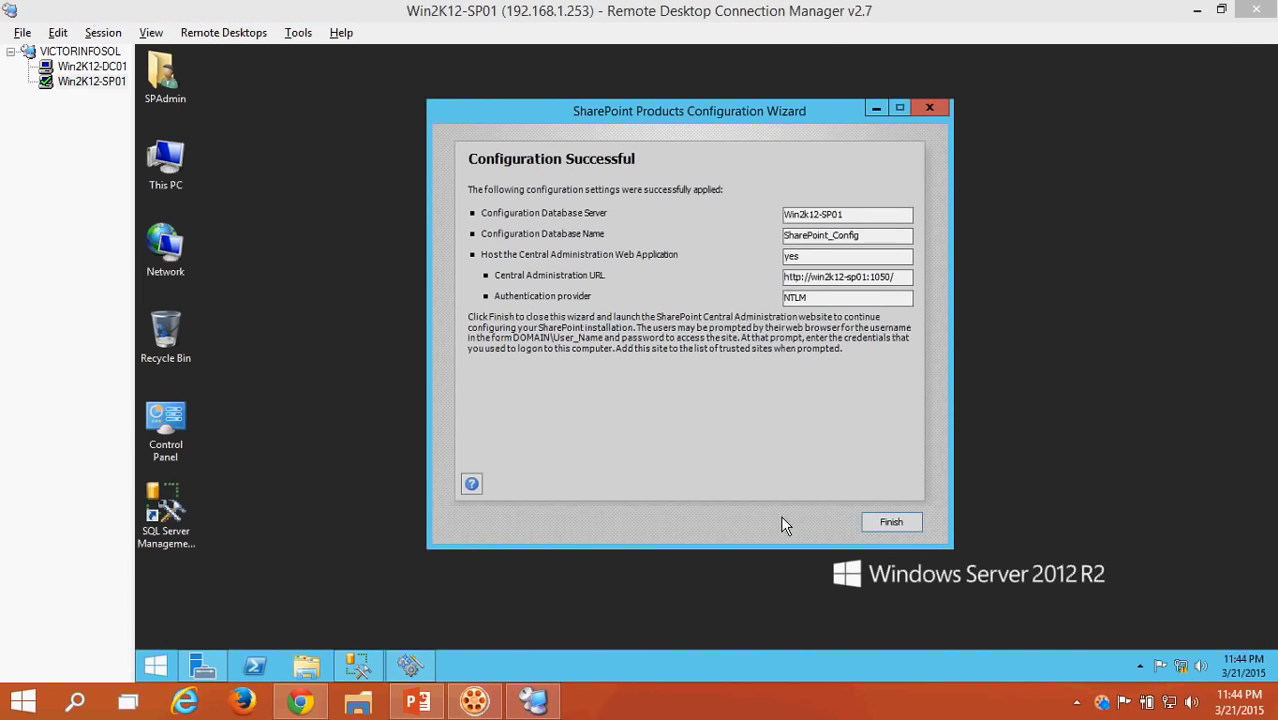
left_click(795, 470)
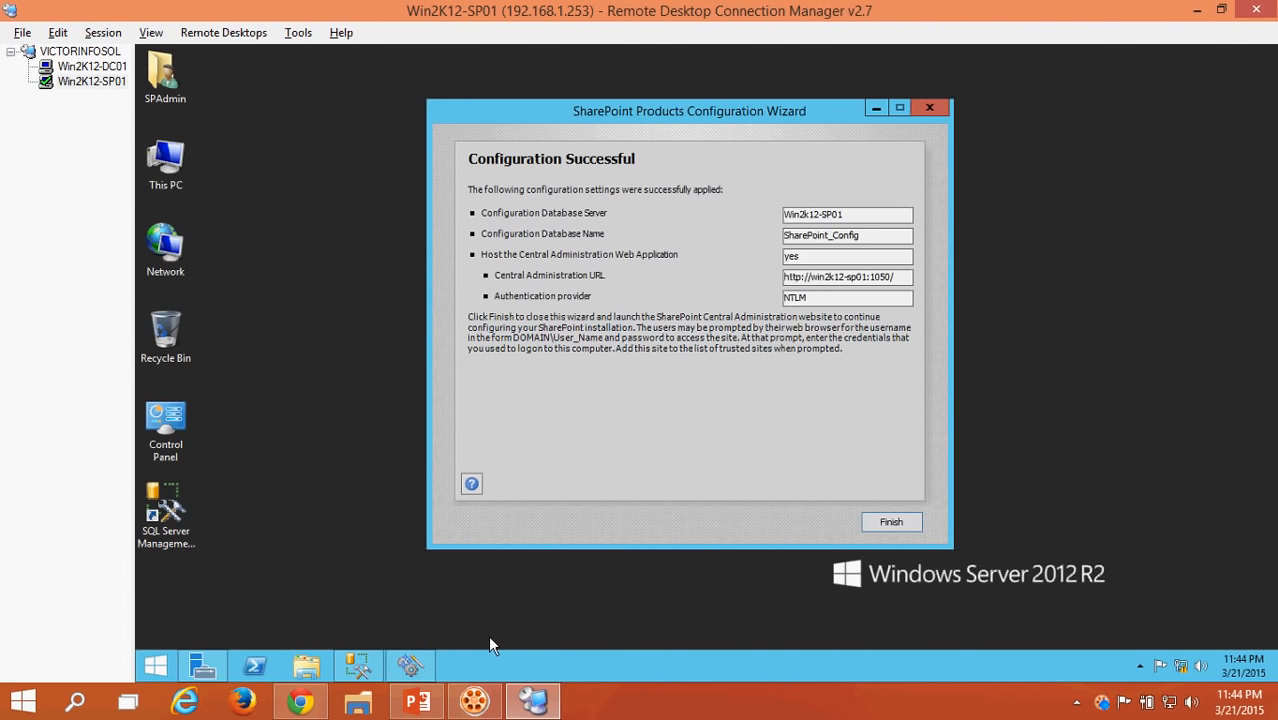
- Check the Central Administration URL among the applied settings and finish the configuration wizard
left_click(418, 704)
left_click_drag(895, 278, 719, 295)
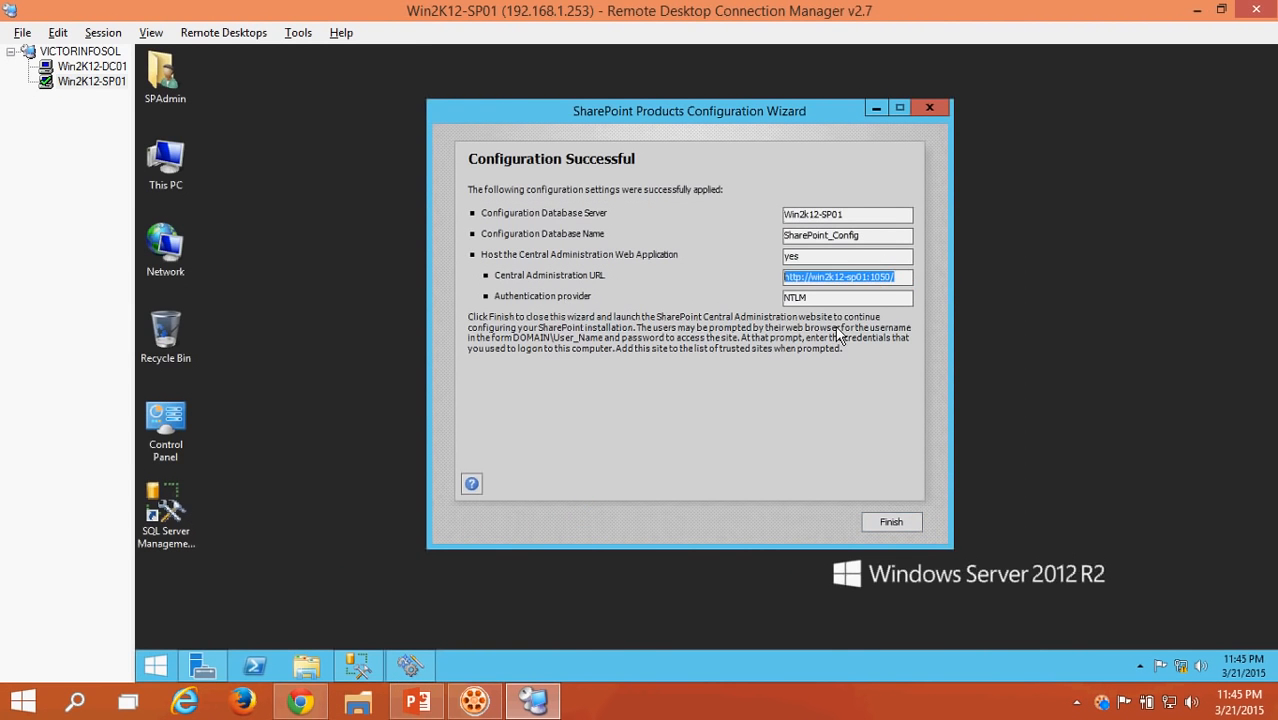
left_click(893, 523)
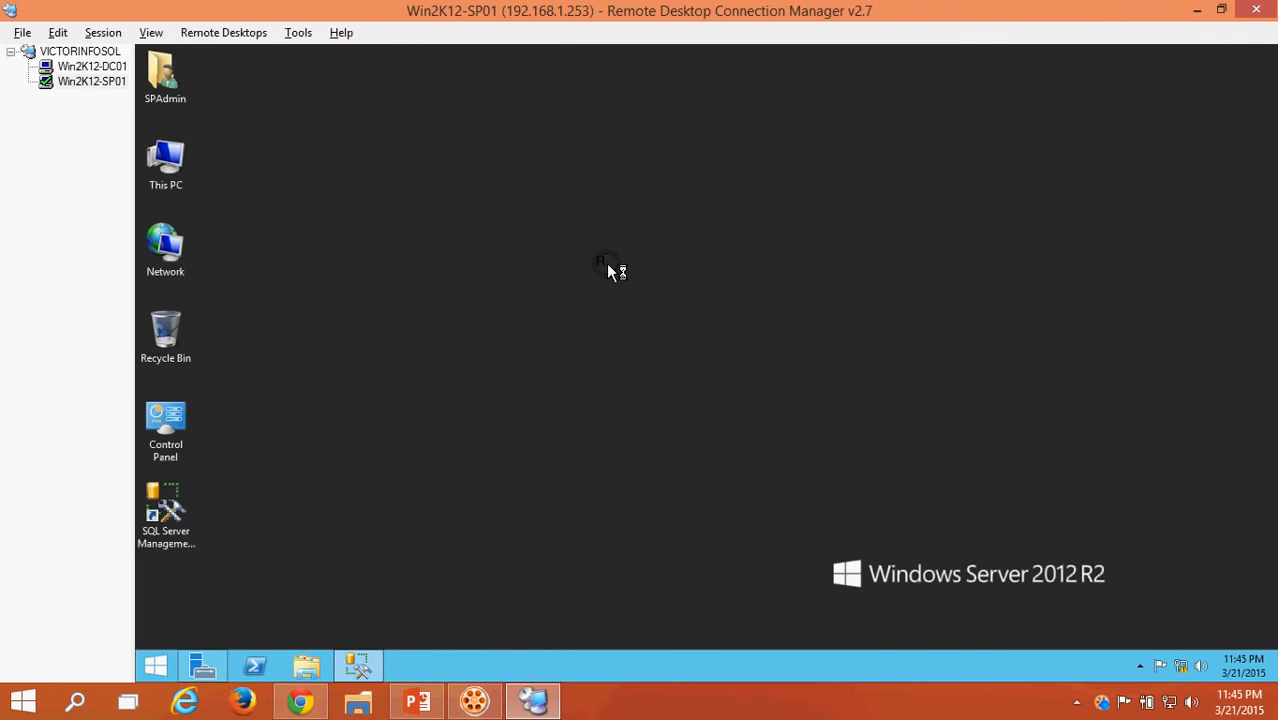
right_click(606, 264)
left_click(644, 306)
right_click(516, 275)
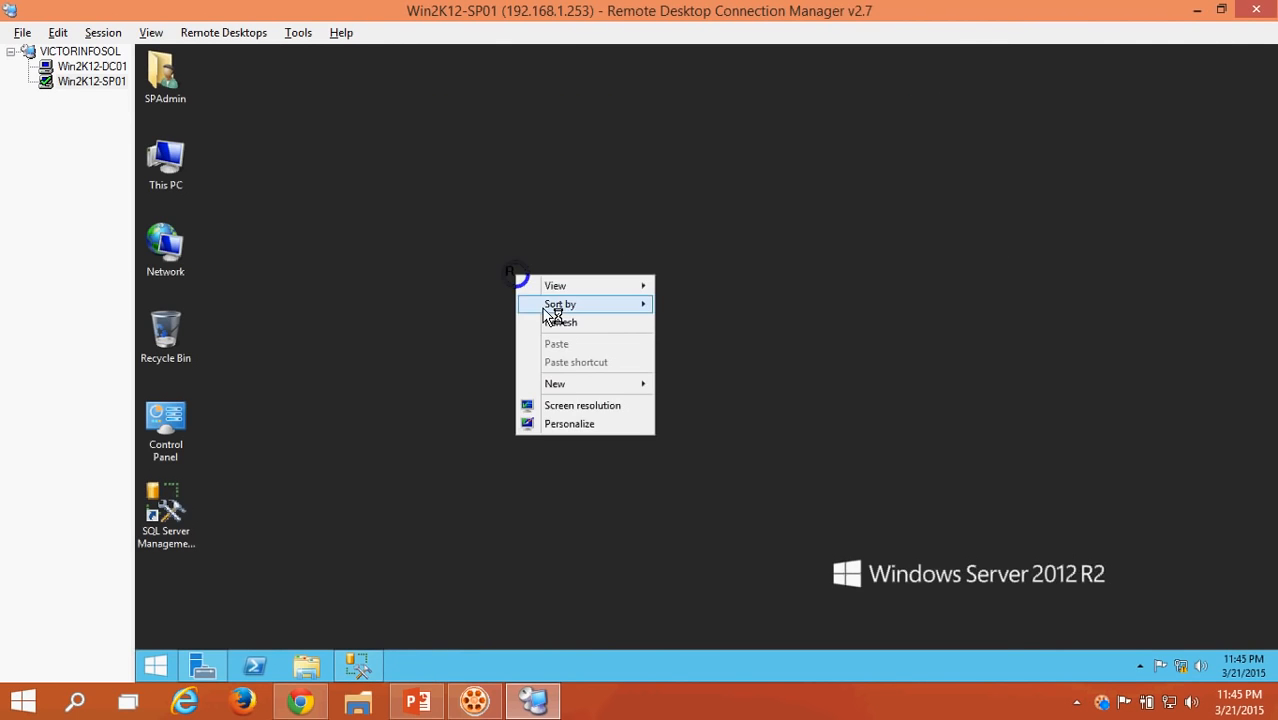
left_click(556, 321)
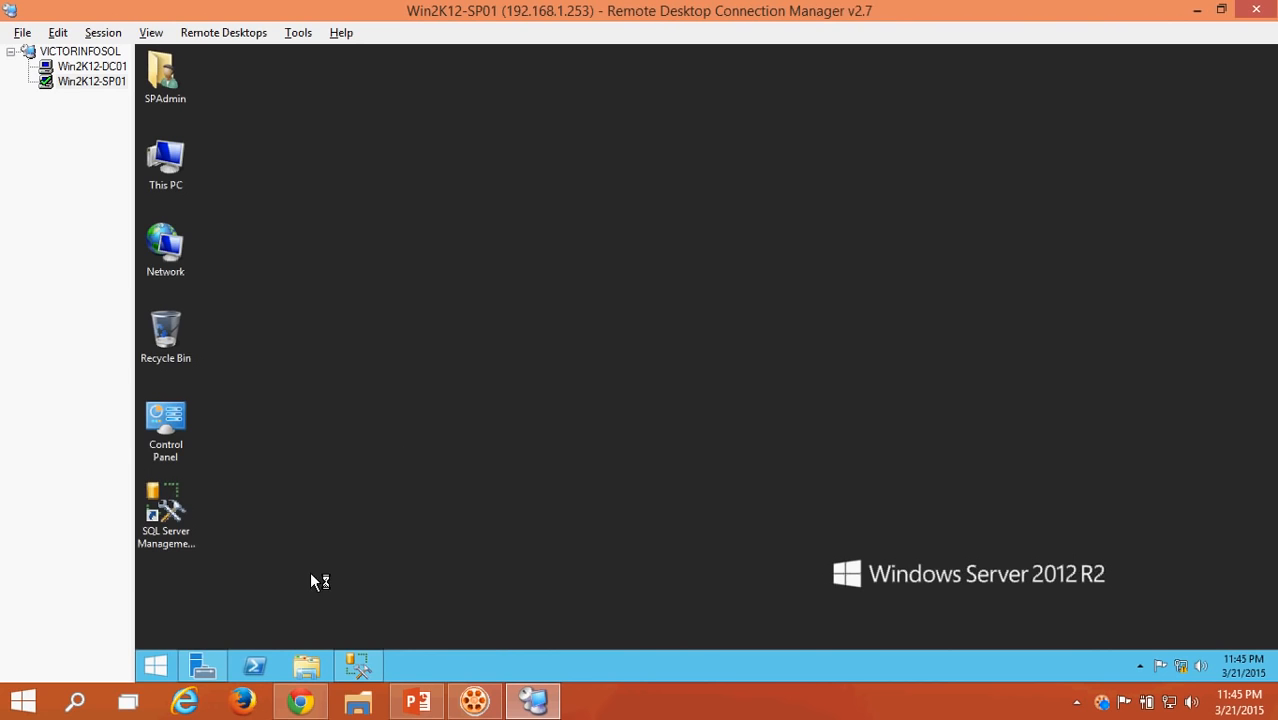
right_click(448, 288)
left_click(489, 338)
right_click(461, 303)
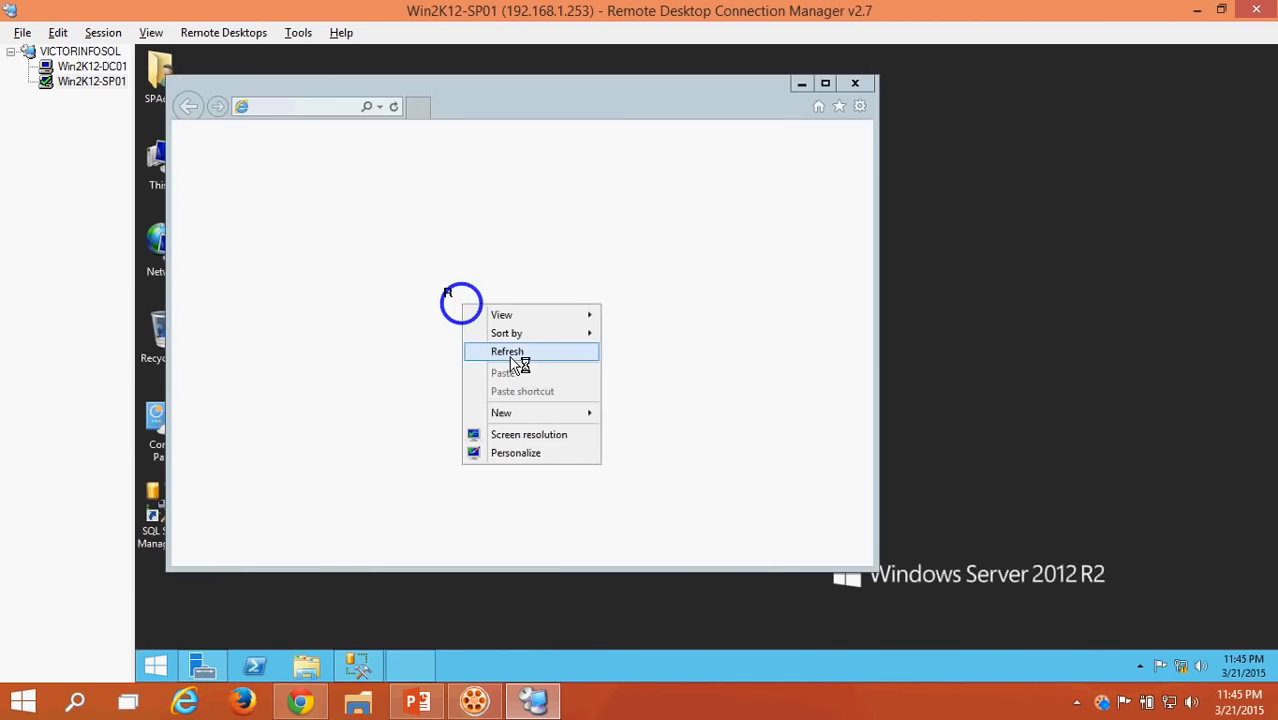
left_click(508, 352)
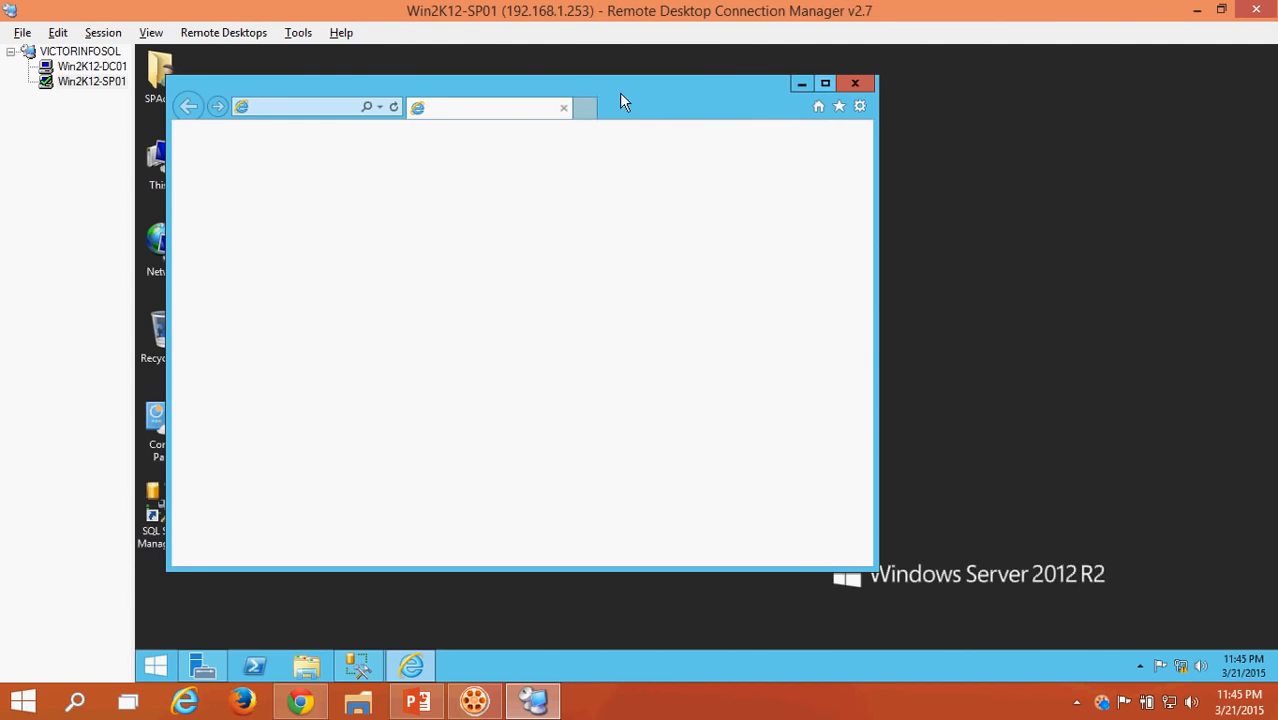
- Maximize the browser window and sign in to the Central Administration site as SPAdmin with the account password
left_click(825, 84)
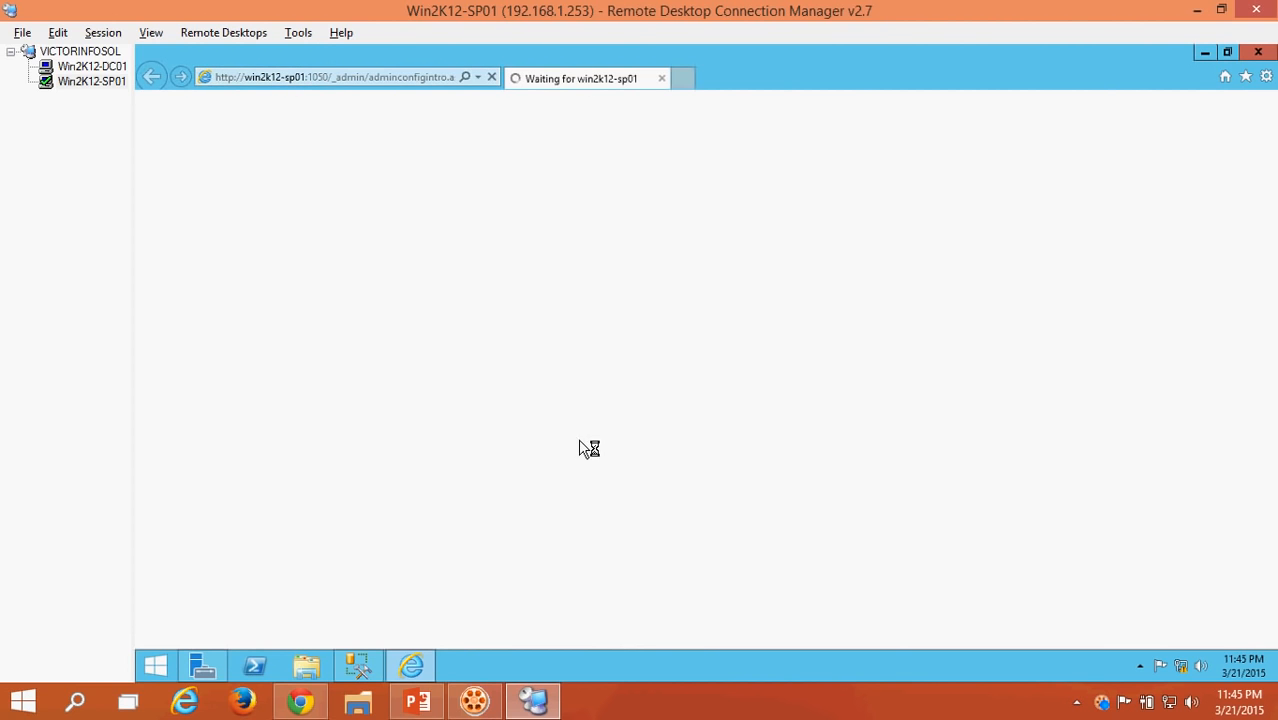
left_click(651, 698)
left_click(650, 697)
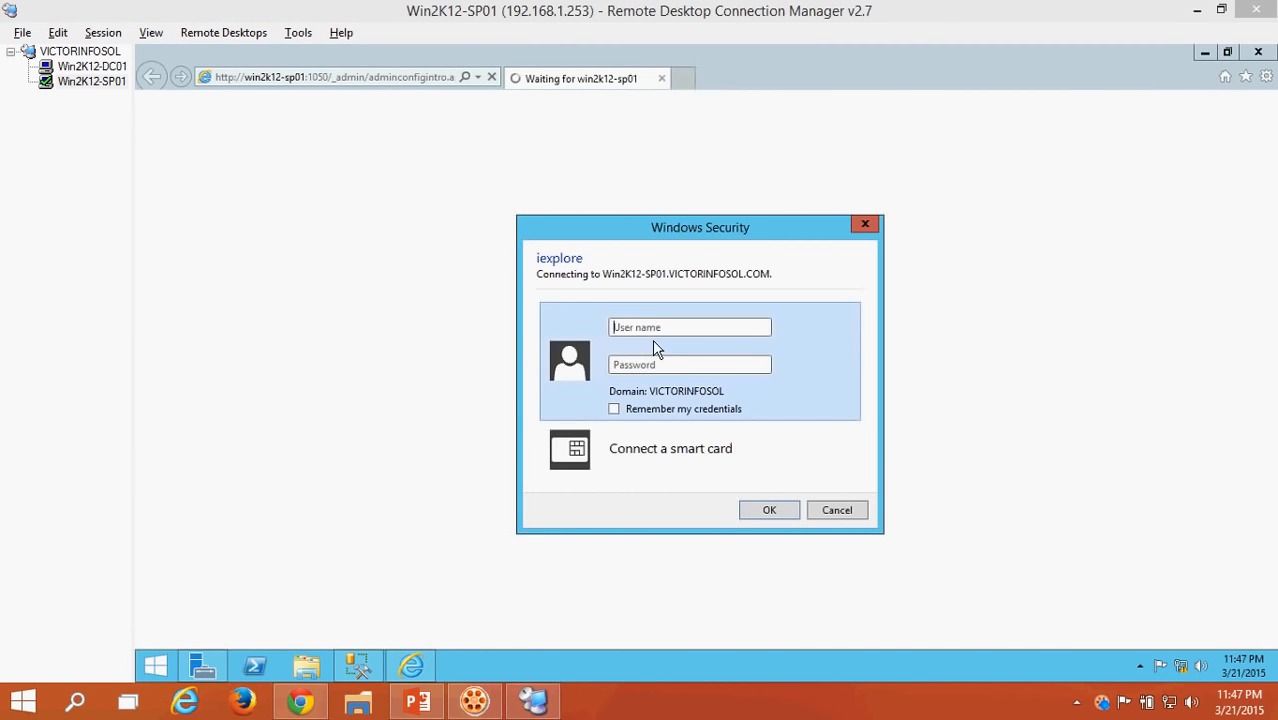
left_click(653, 327)
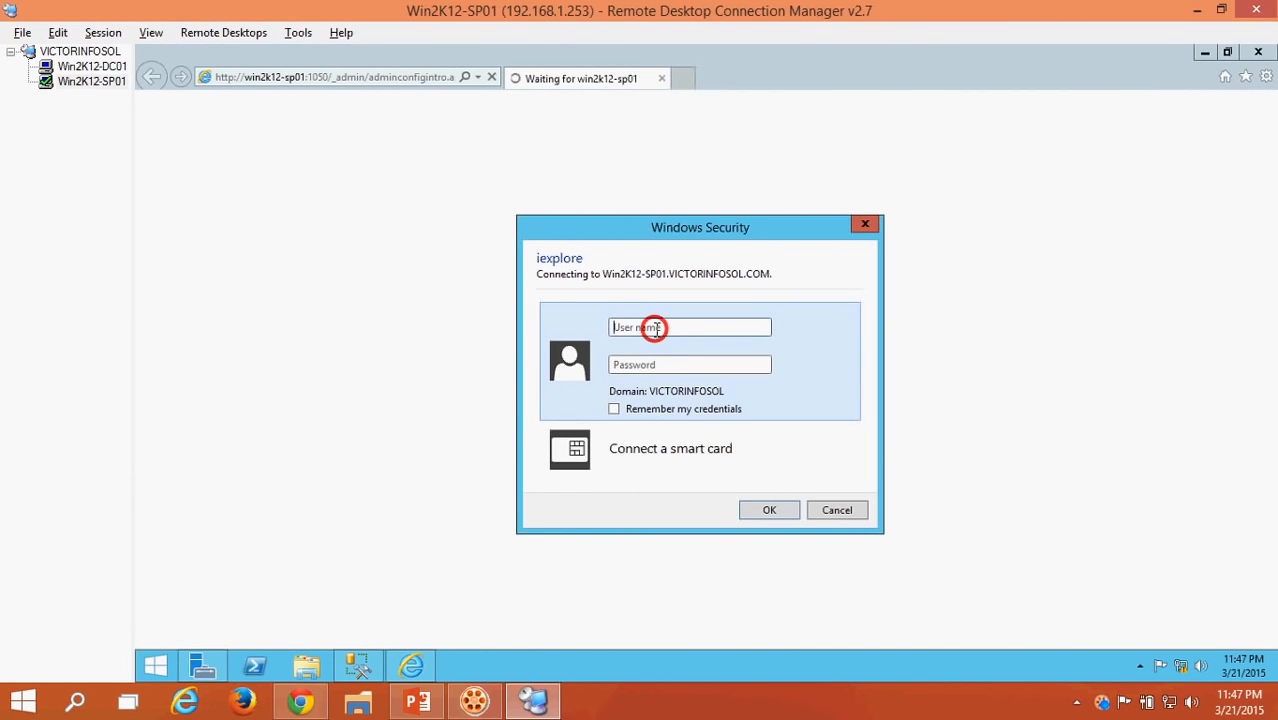
type("SPAdmin")
key("Tab")
type("•••••••")
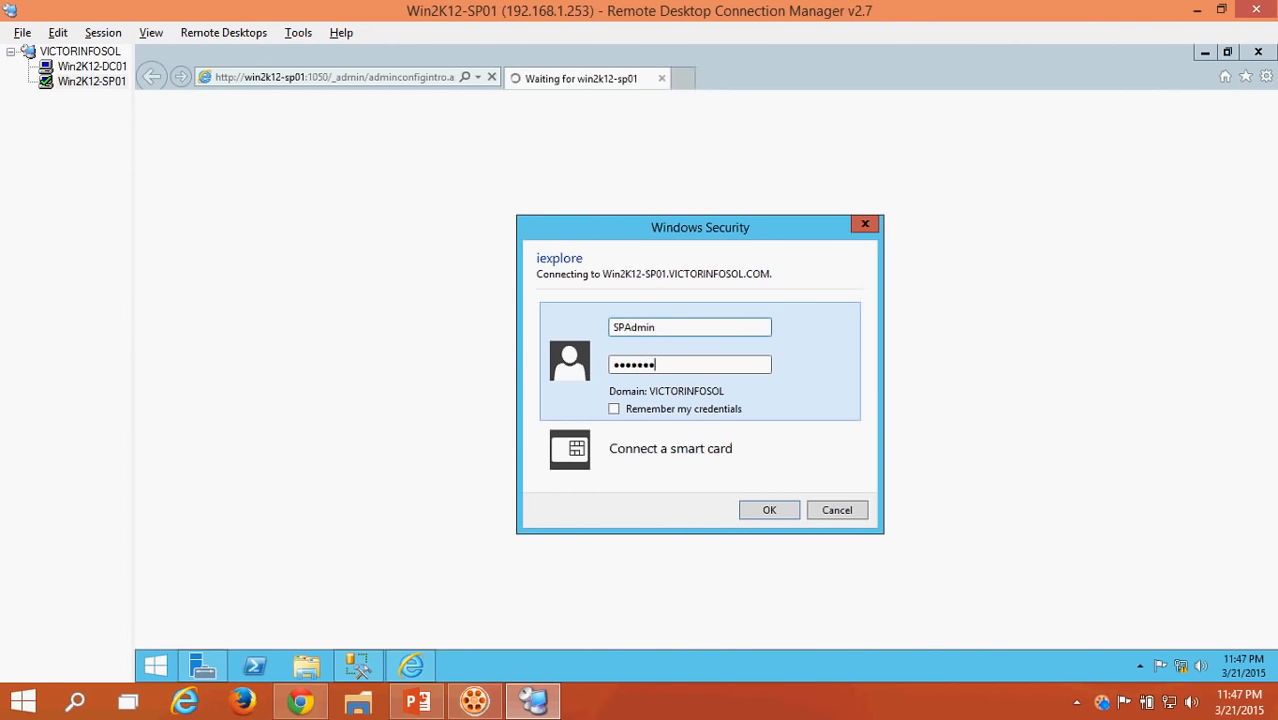
left_click(769, 510)
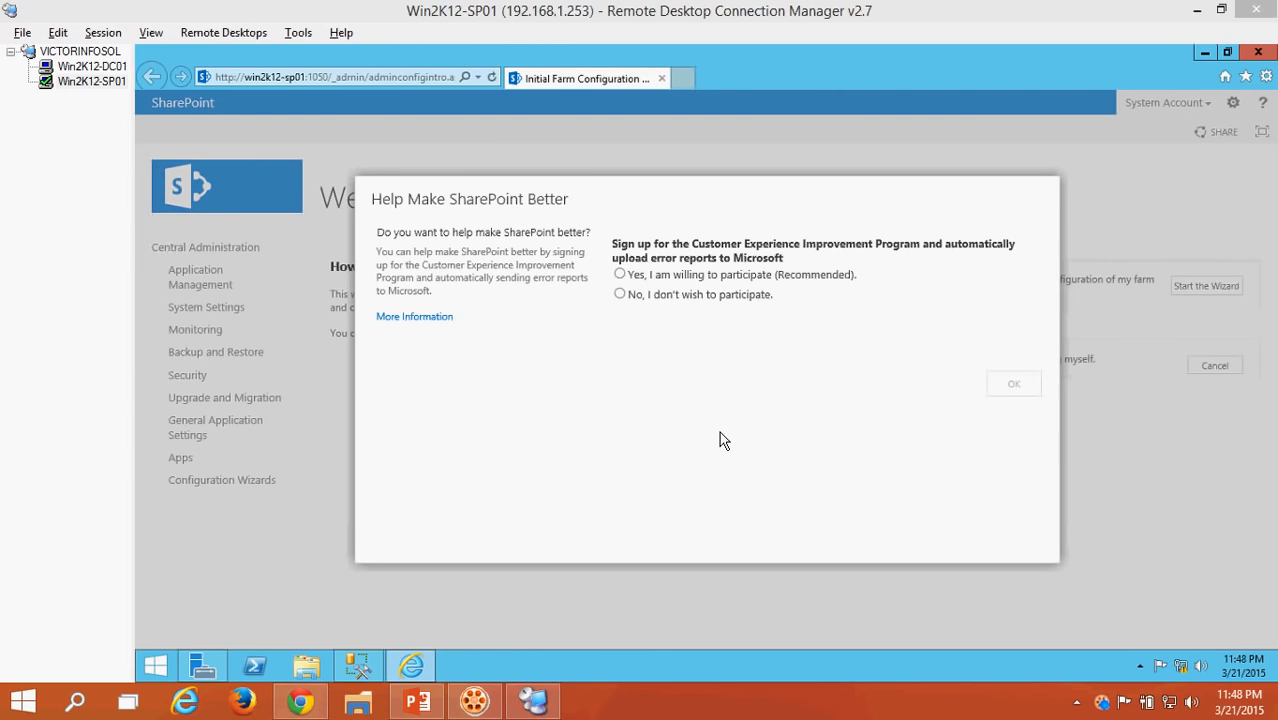
- Decline participation in the Customer Experience Improvement Program and confirm the choice
left_click(719, 431)
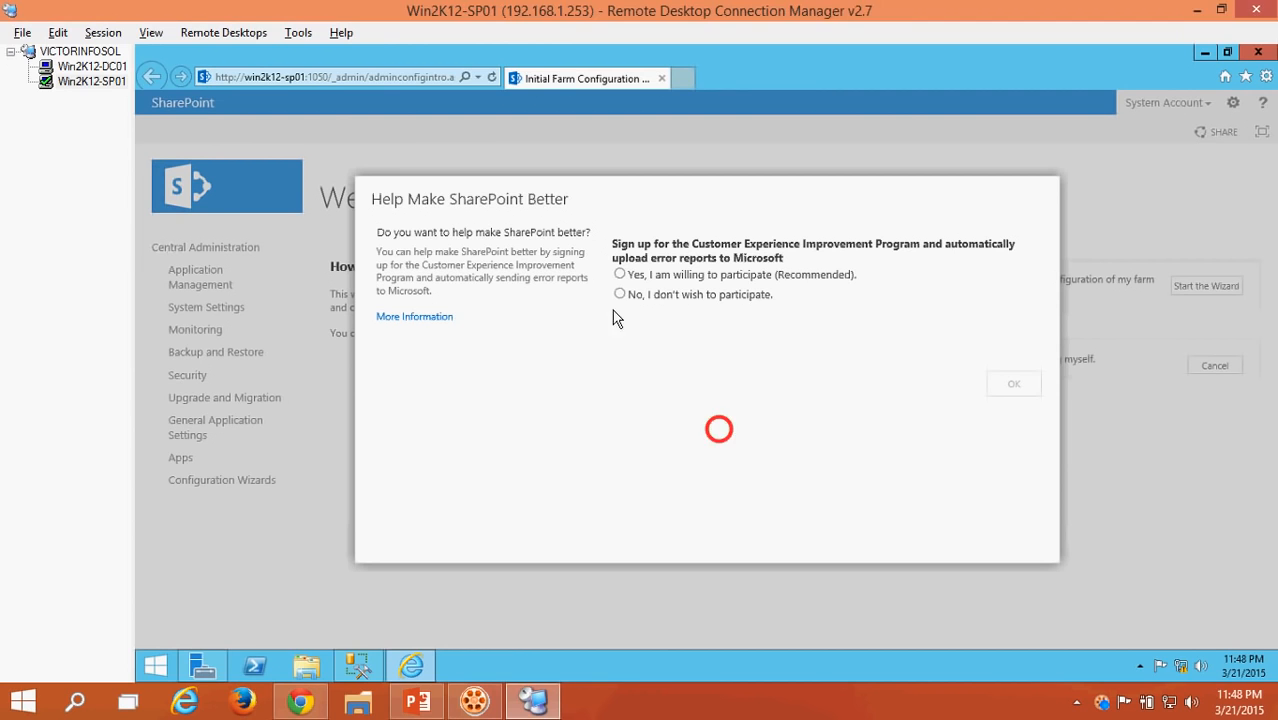
left_click(643, 297)
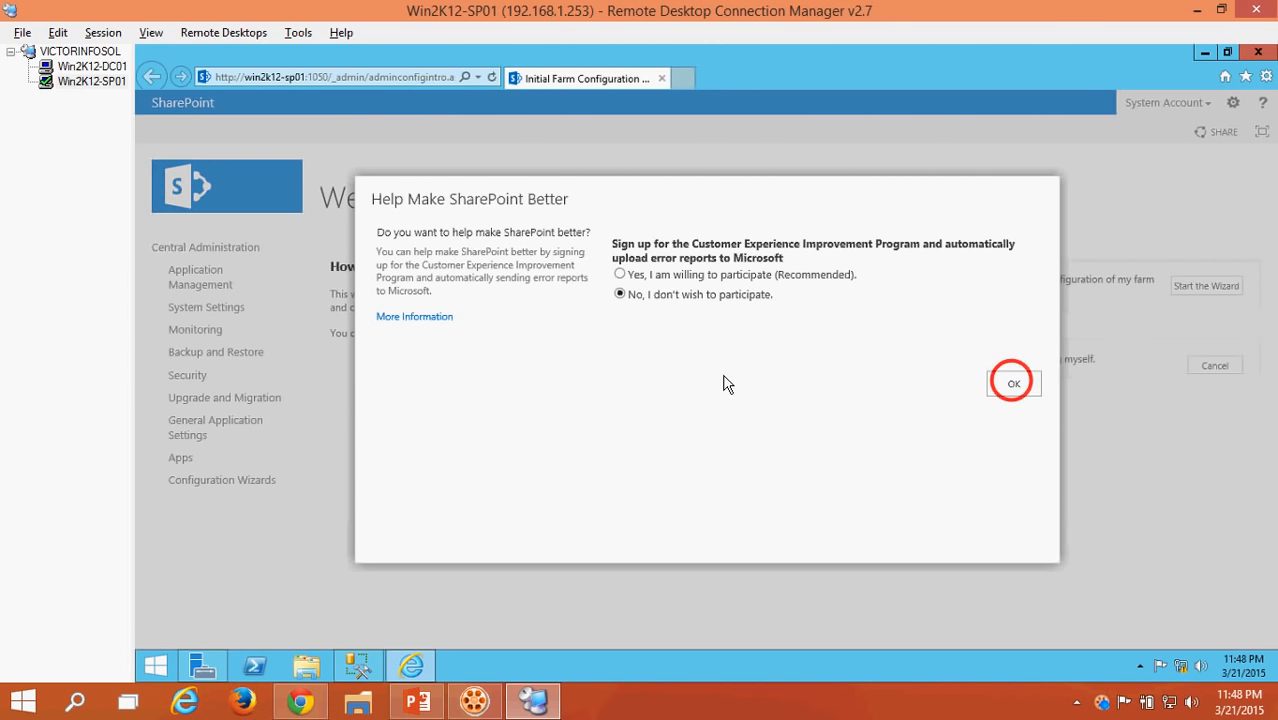
left_click(1029, 384)
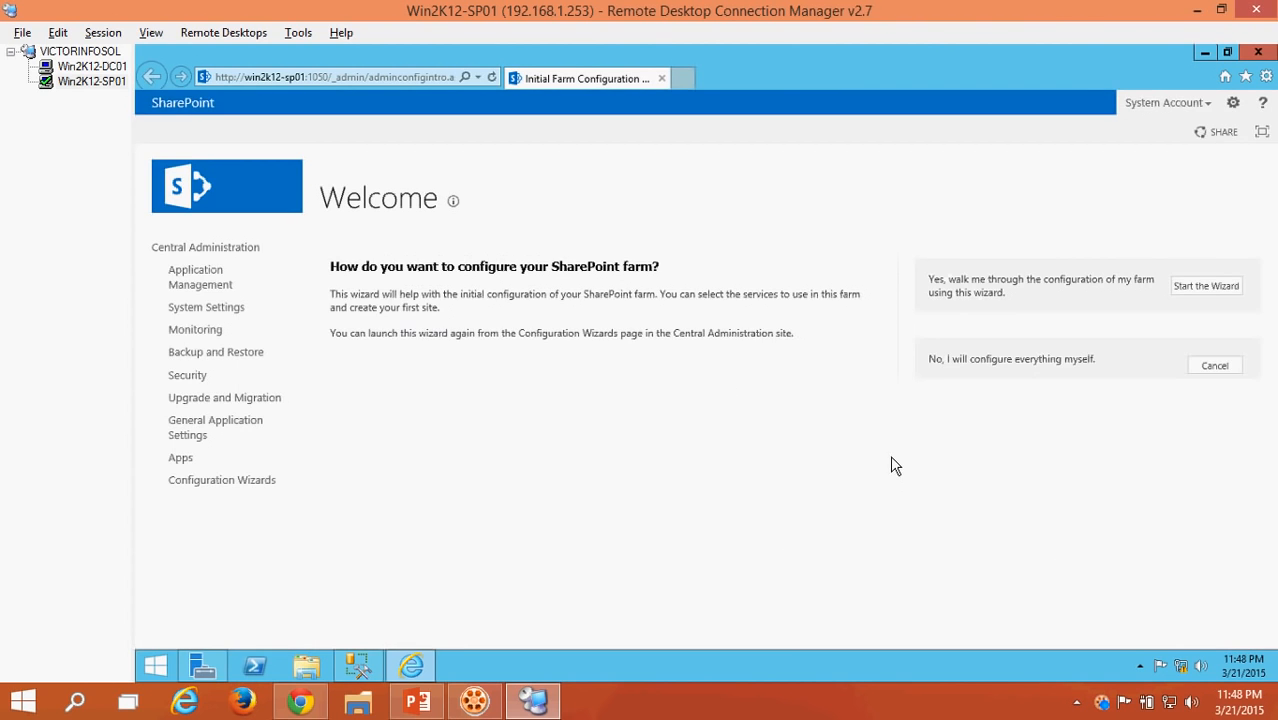
left_click(693, 477)
left_click(836, 495)
- Switch to the PowerPoint slide show and advance from the verification slide to the closing thank-you slide
left_click(420, 702)
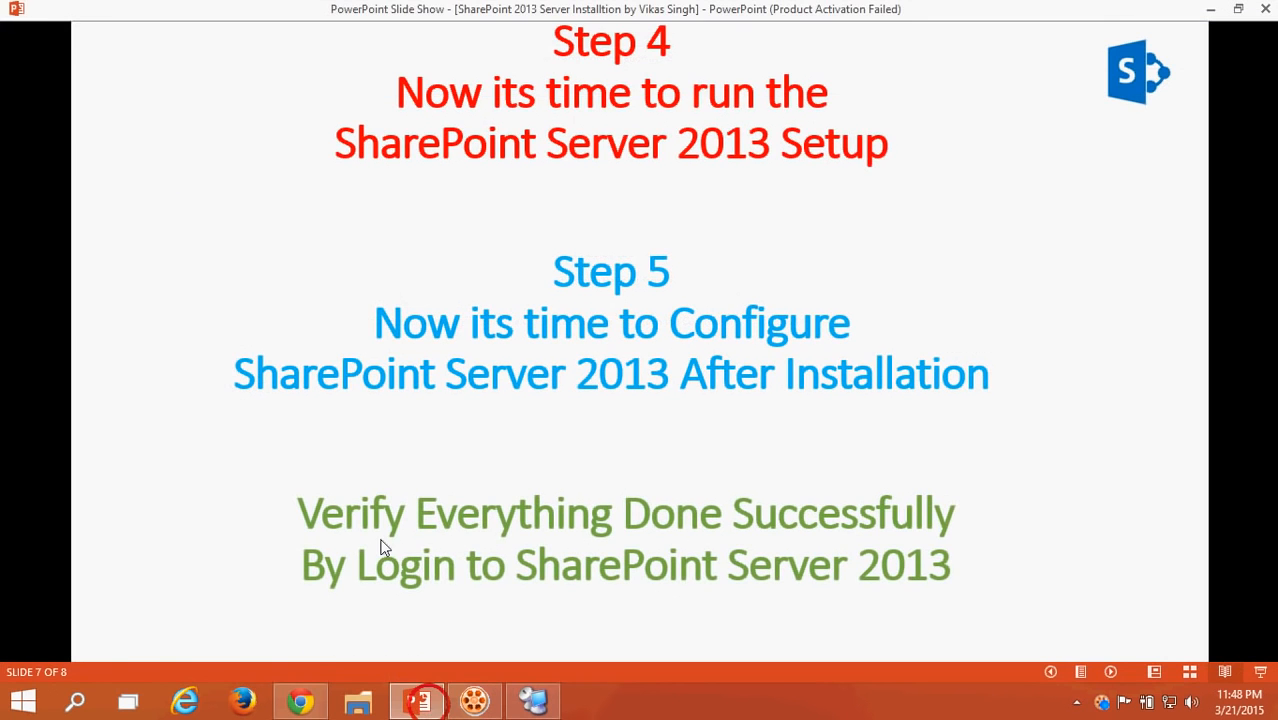
left_click(626, 434)
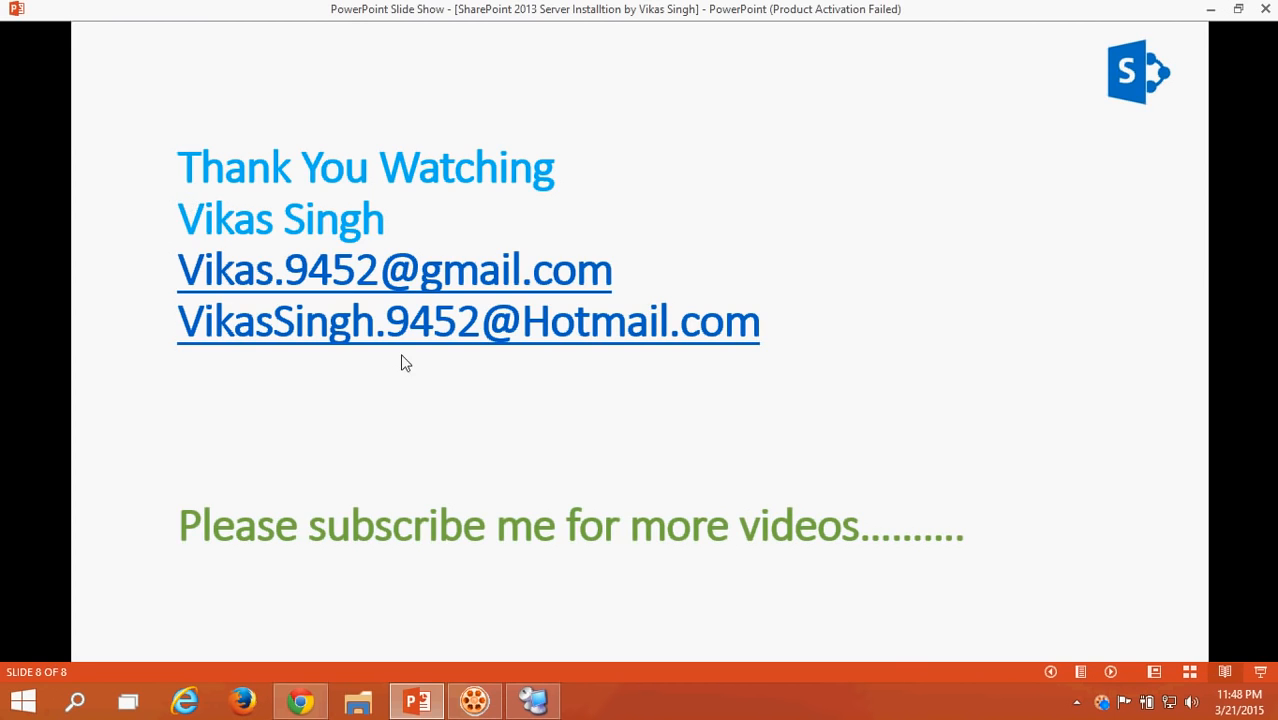
left_click(453, 437)
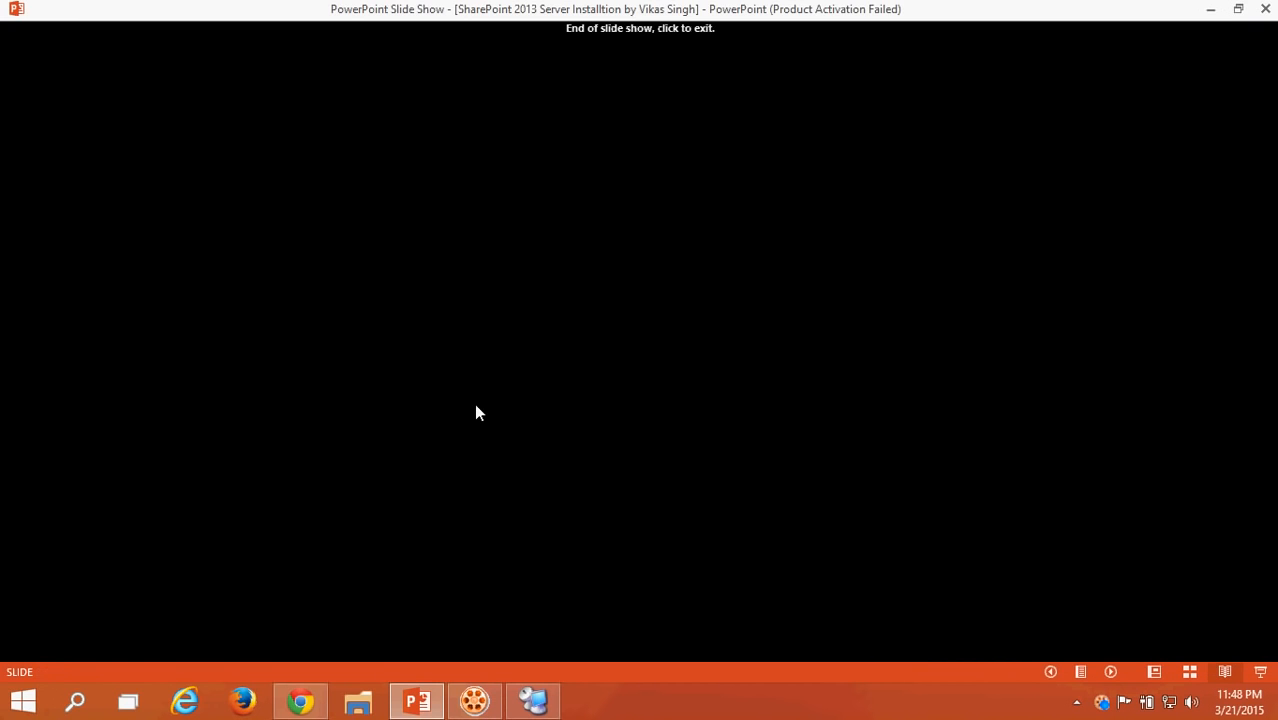
key("Left")
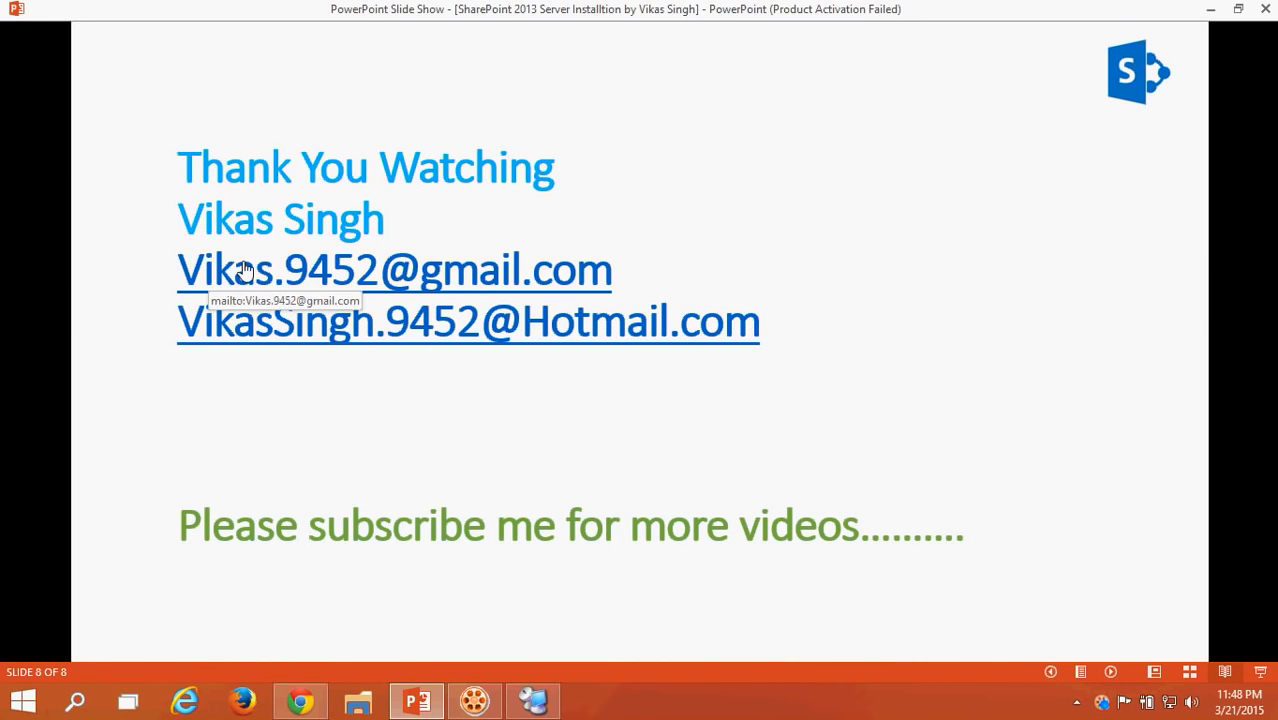